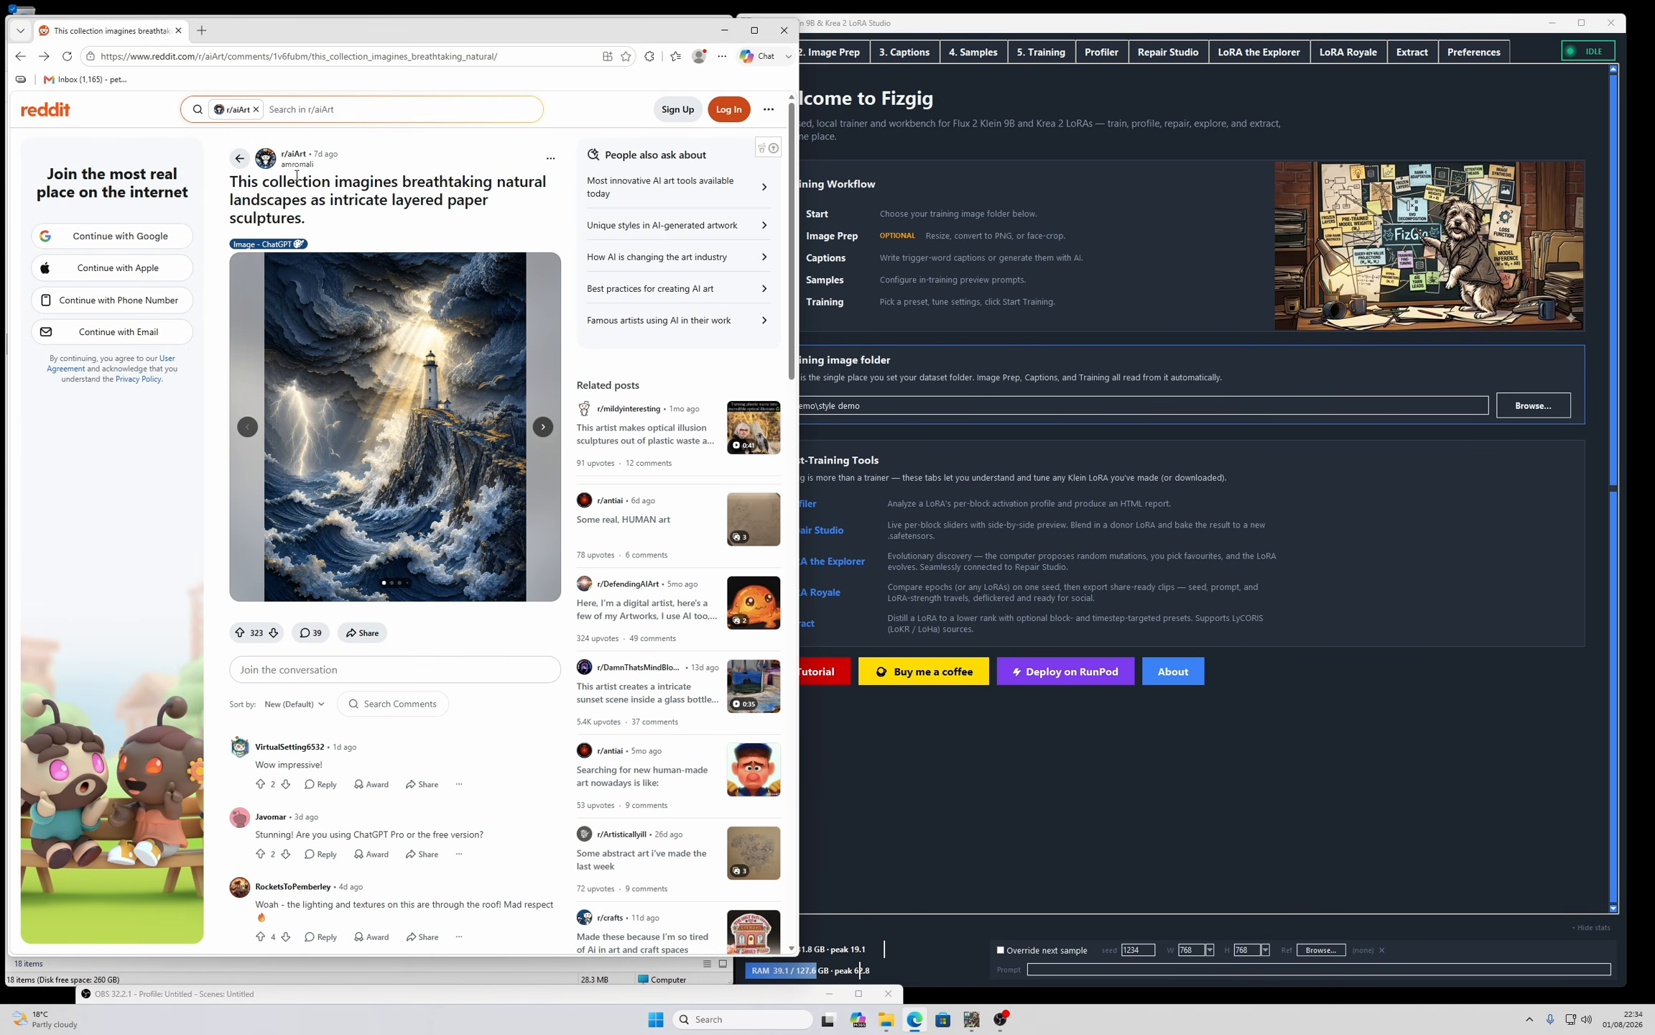
- Look through the layered paper landscape images in the Reddit post's gallery, including in the enlarged view
left_click(543, 426)
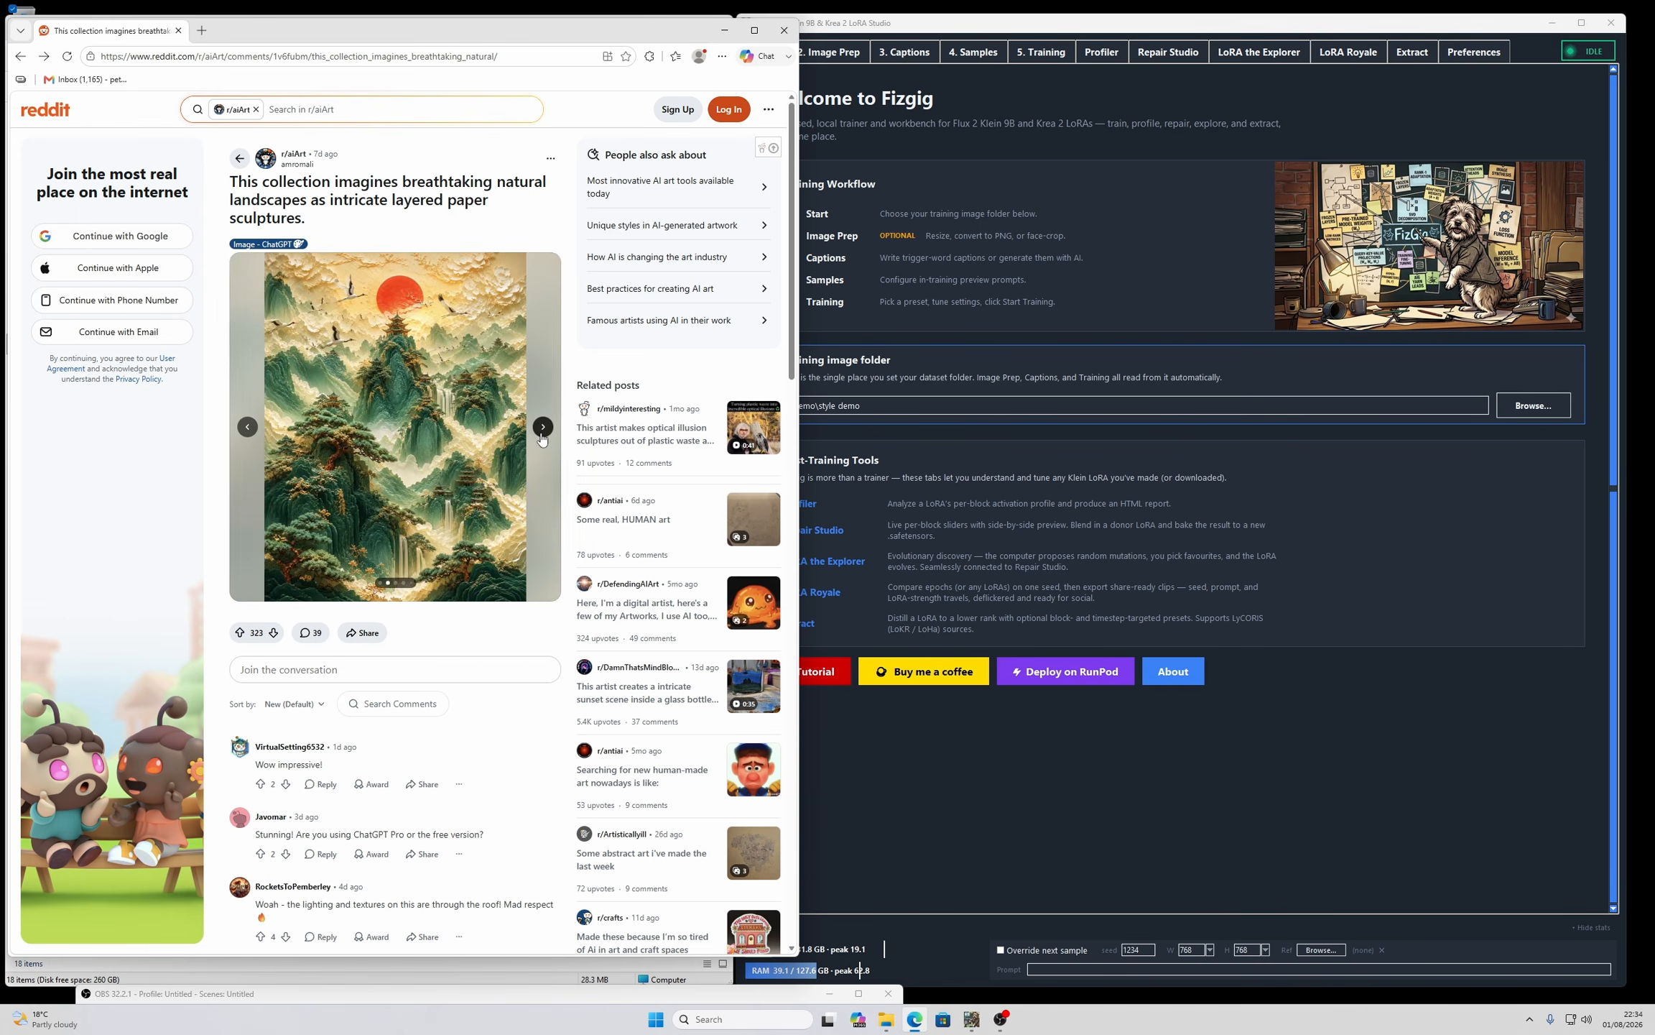
left_click(544, 426)
left_click(543, 427)
left_click(543, 426)
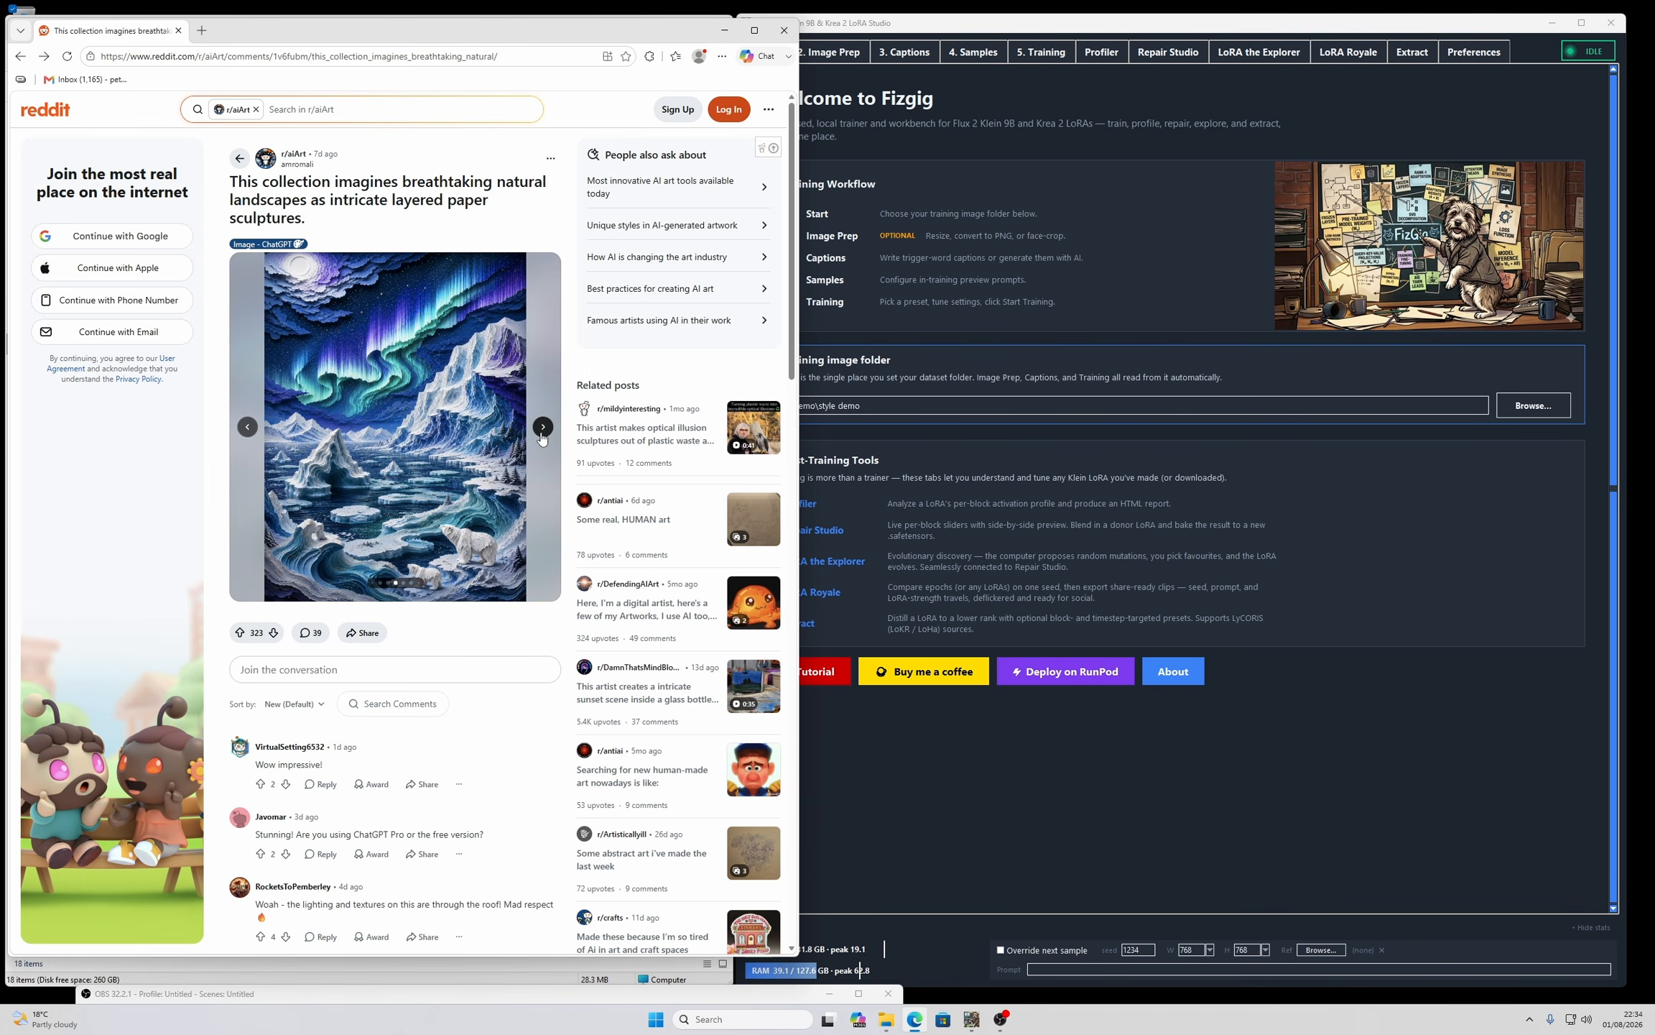
left_click(431, 443)
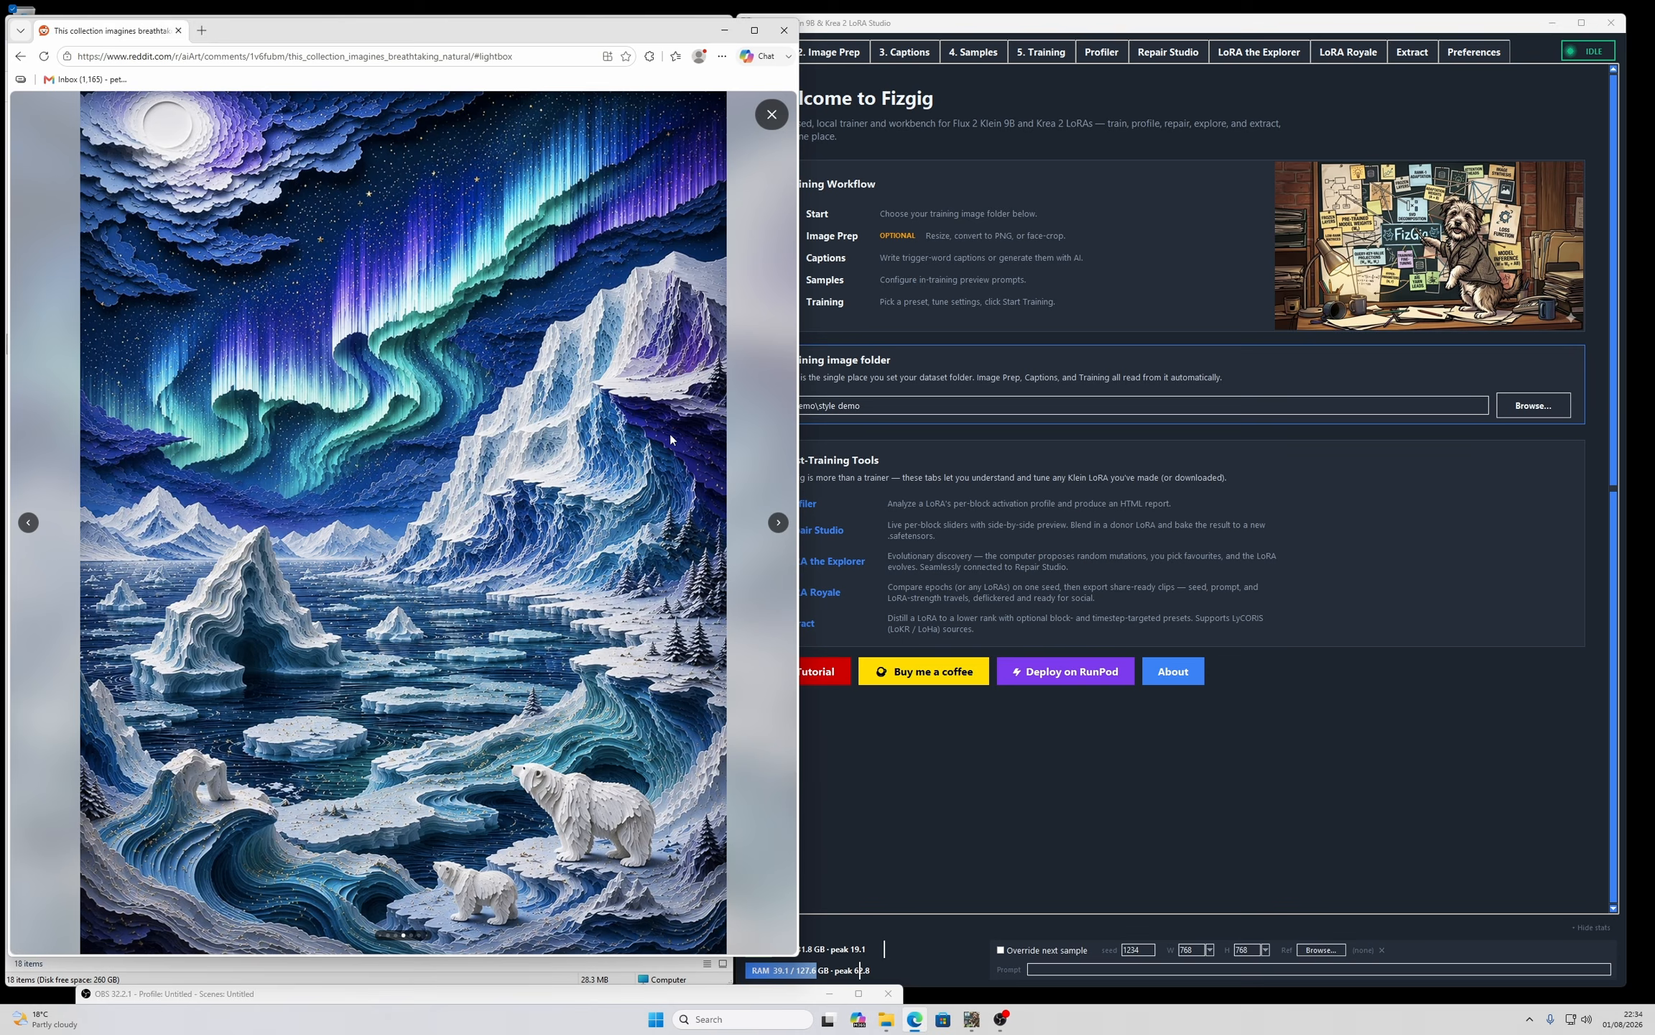
left_click(776, 525)
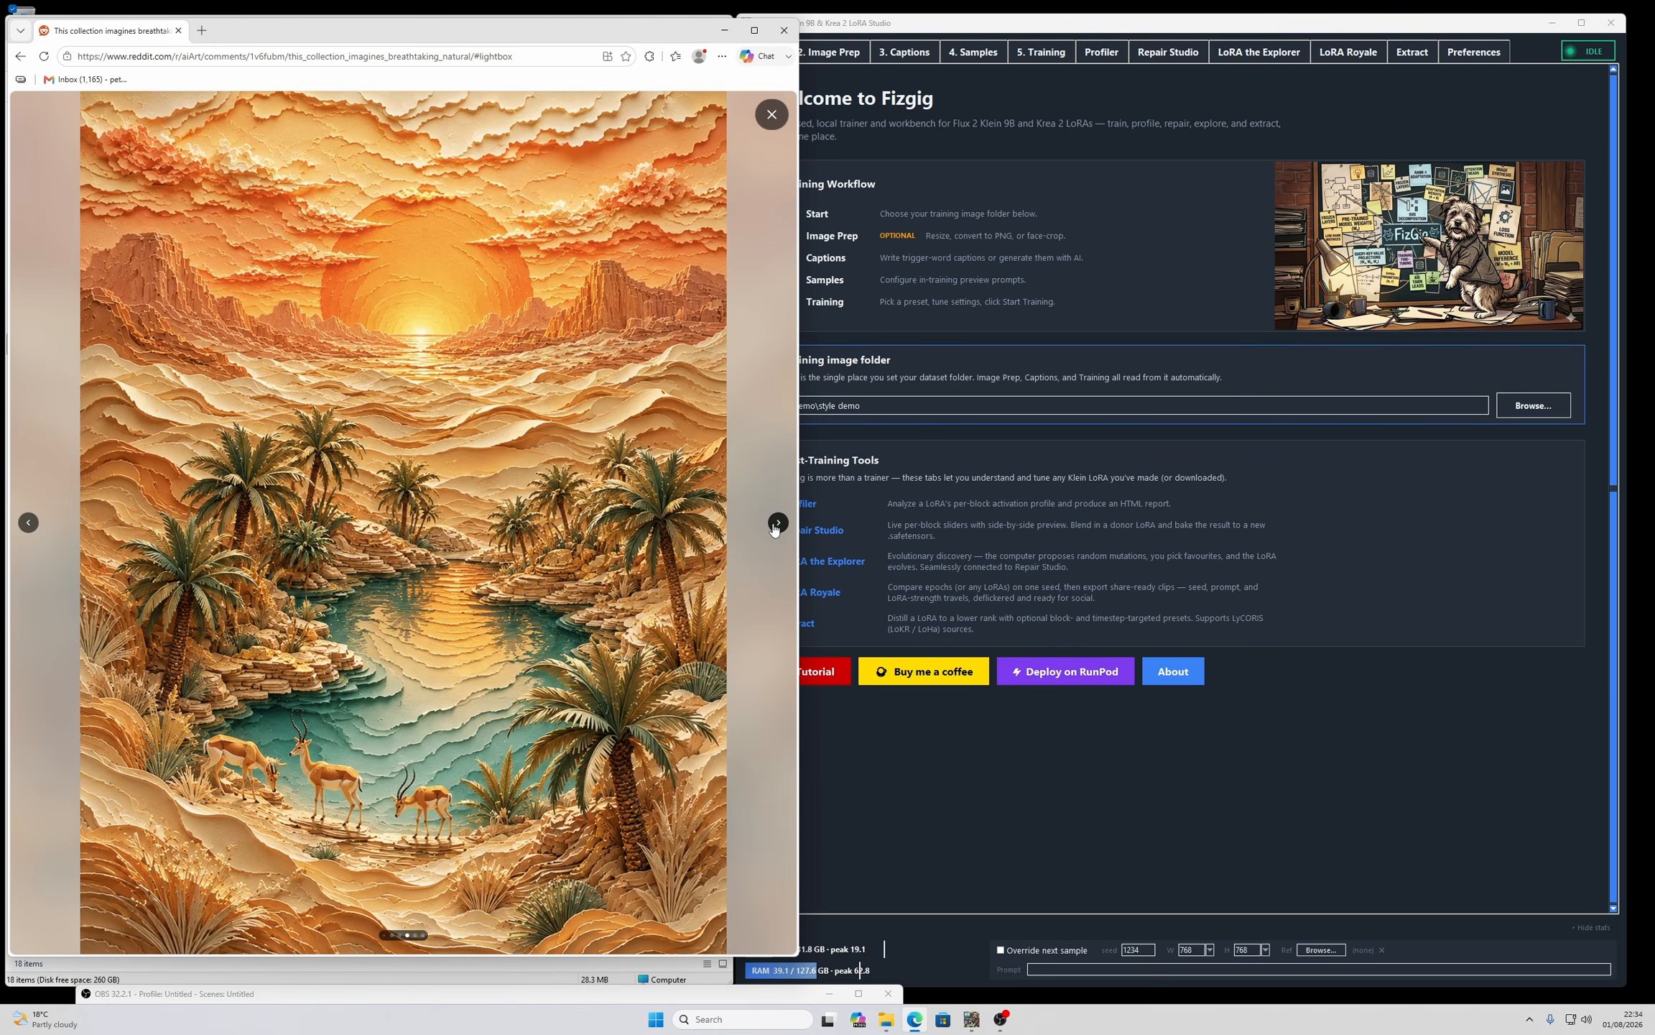
left_click(778, 523)
left_click(777, 523)
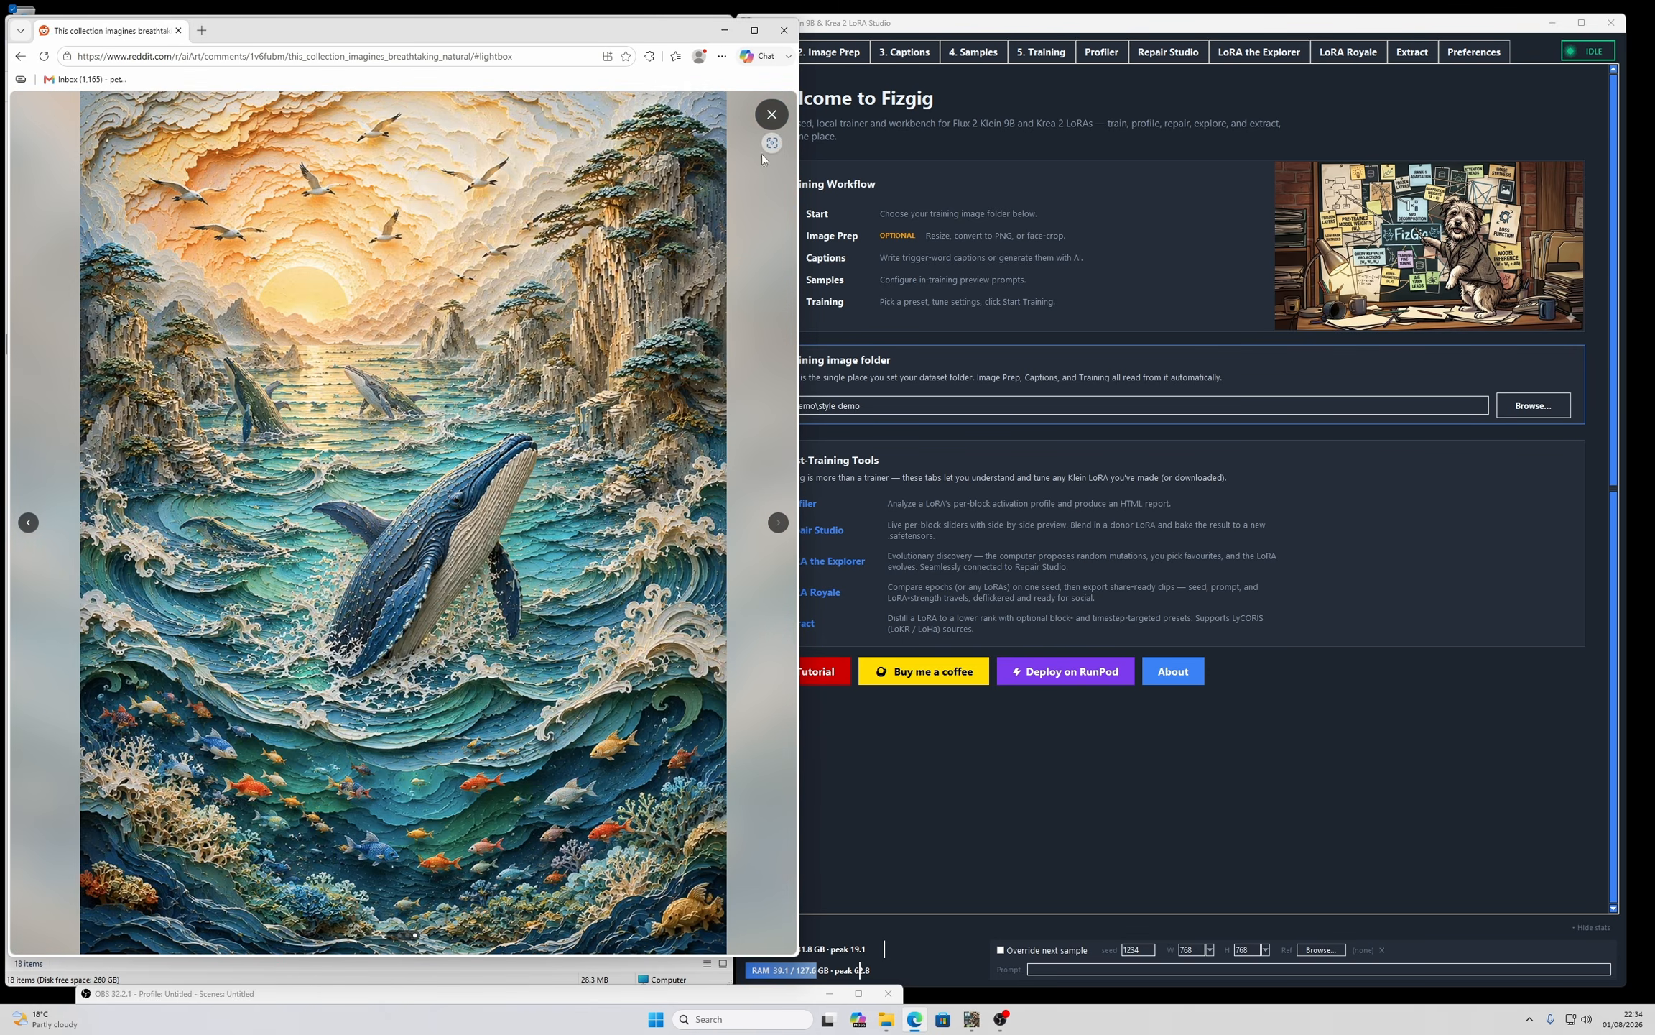
left_click(771, 115)
scroll(457, 293, "down", 3)
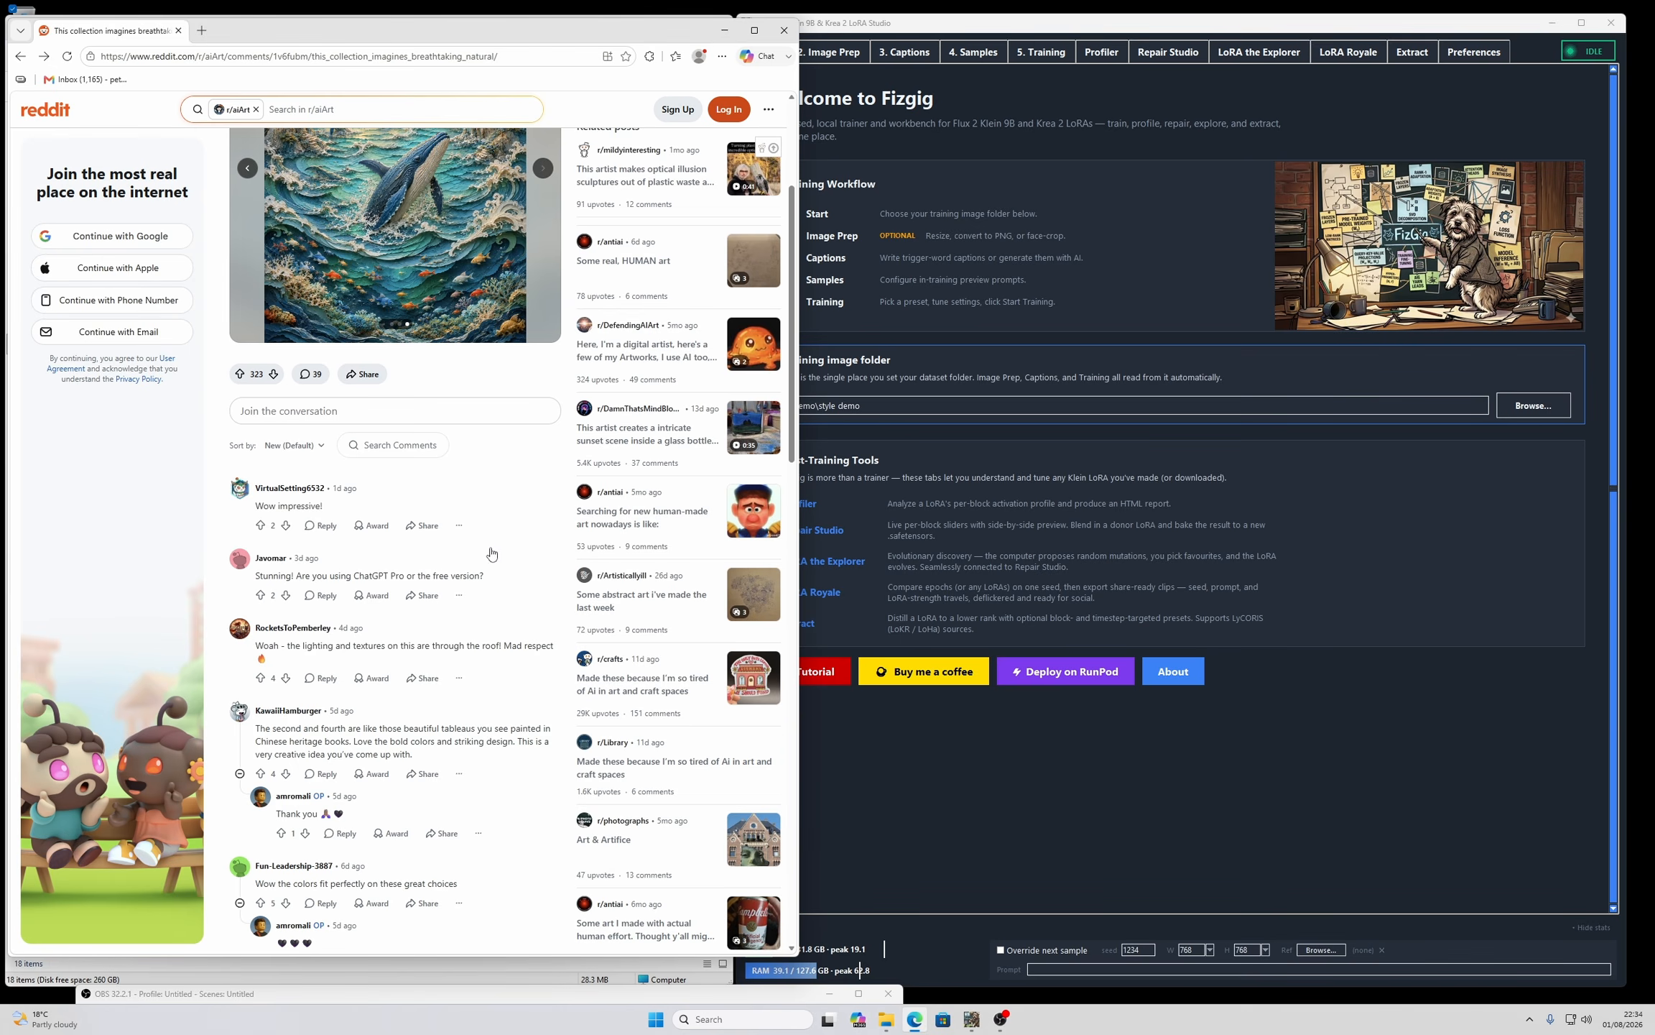
scroll(458, 293, "up", 3)
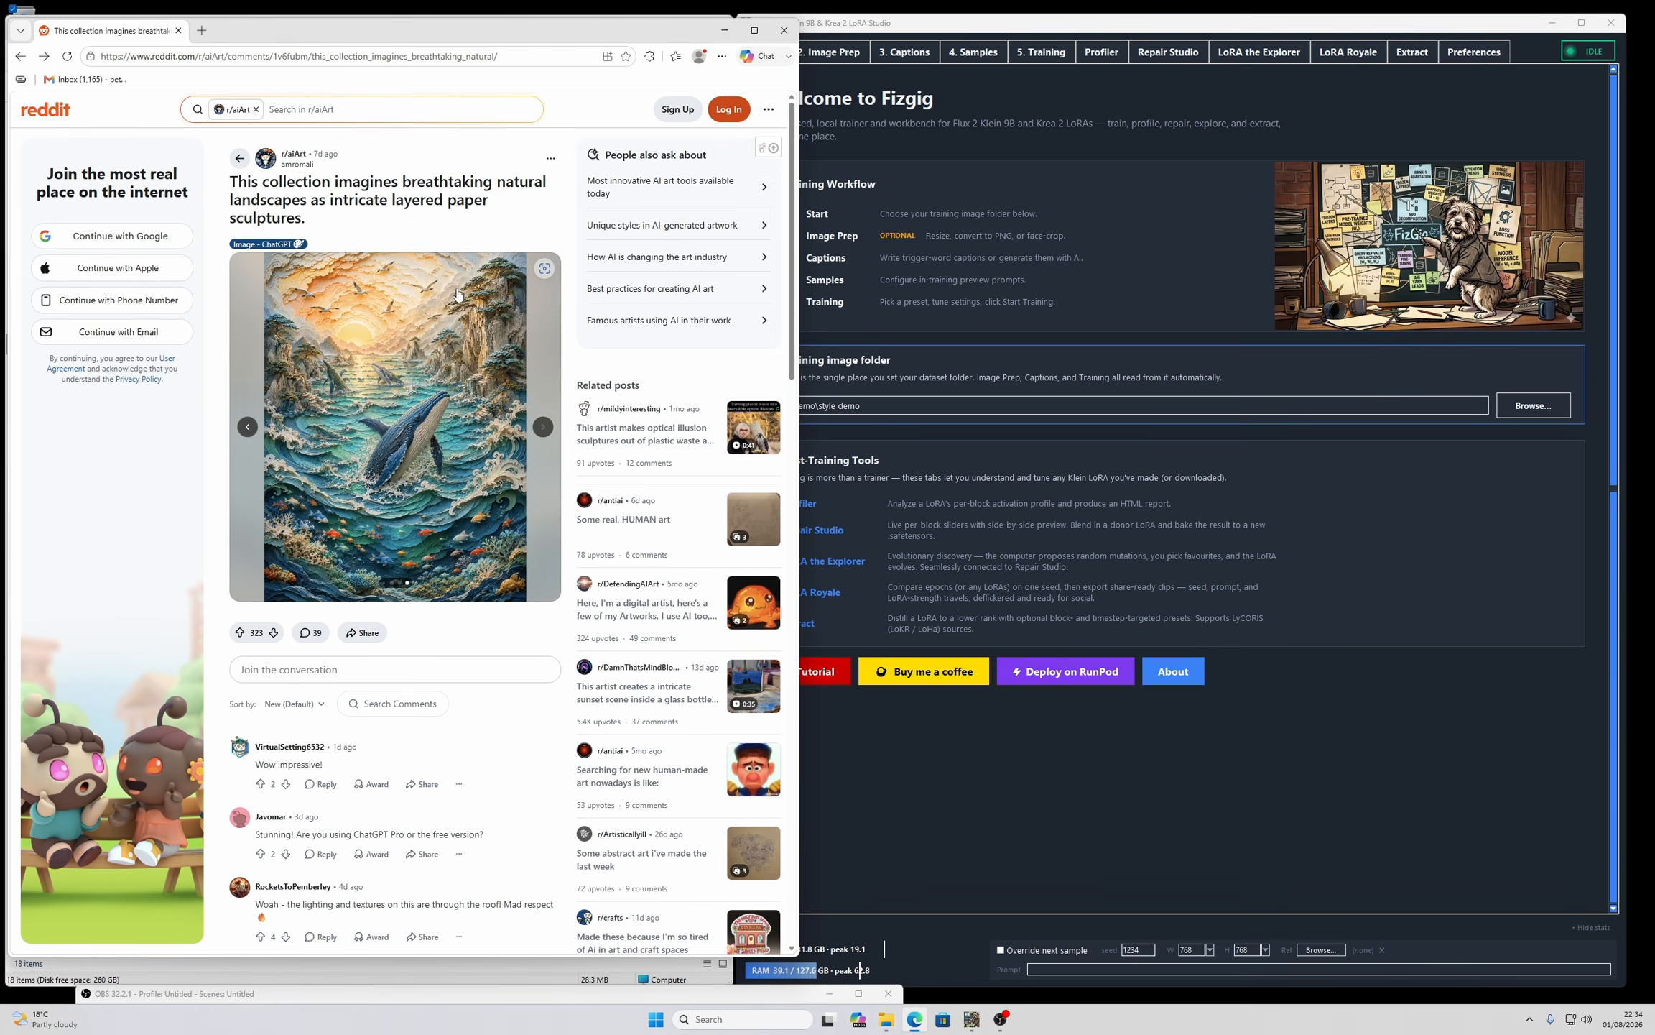
- Minimize the browser and the style demo folder window, and move the Fizgig window to the middle of the screen
left_click(725, 30)
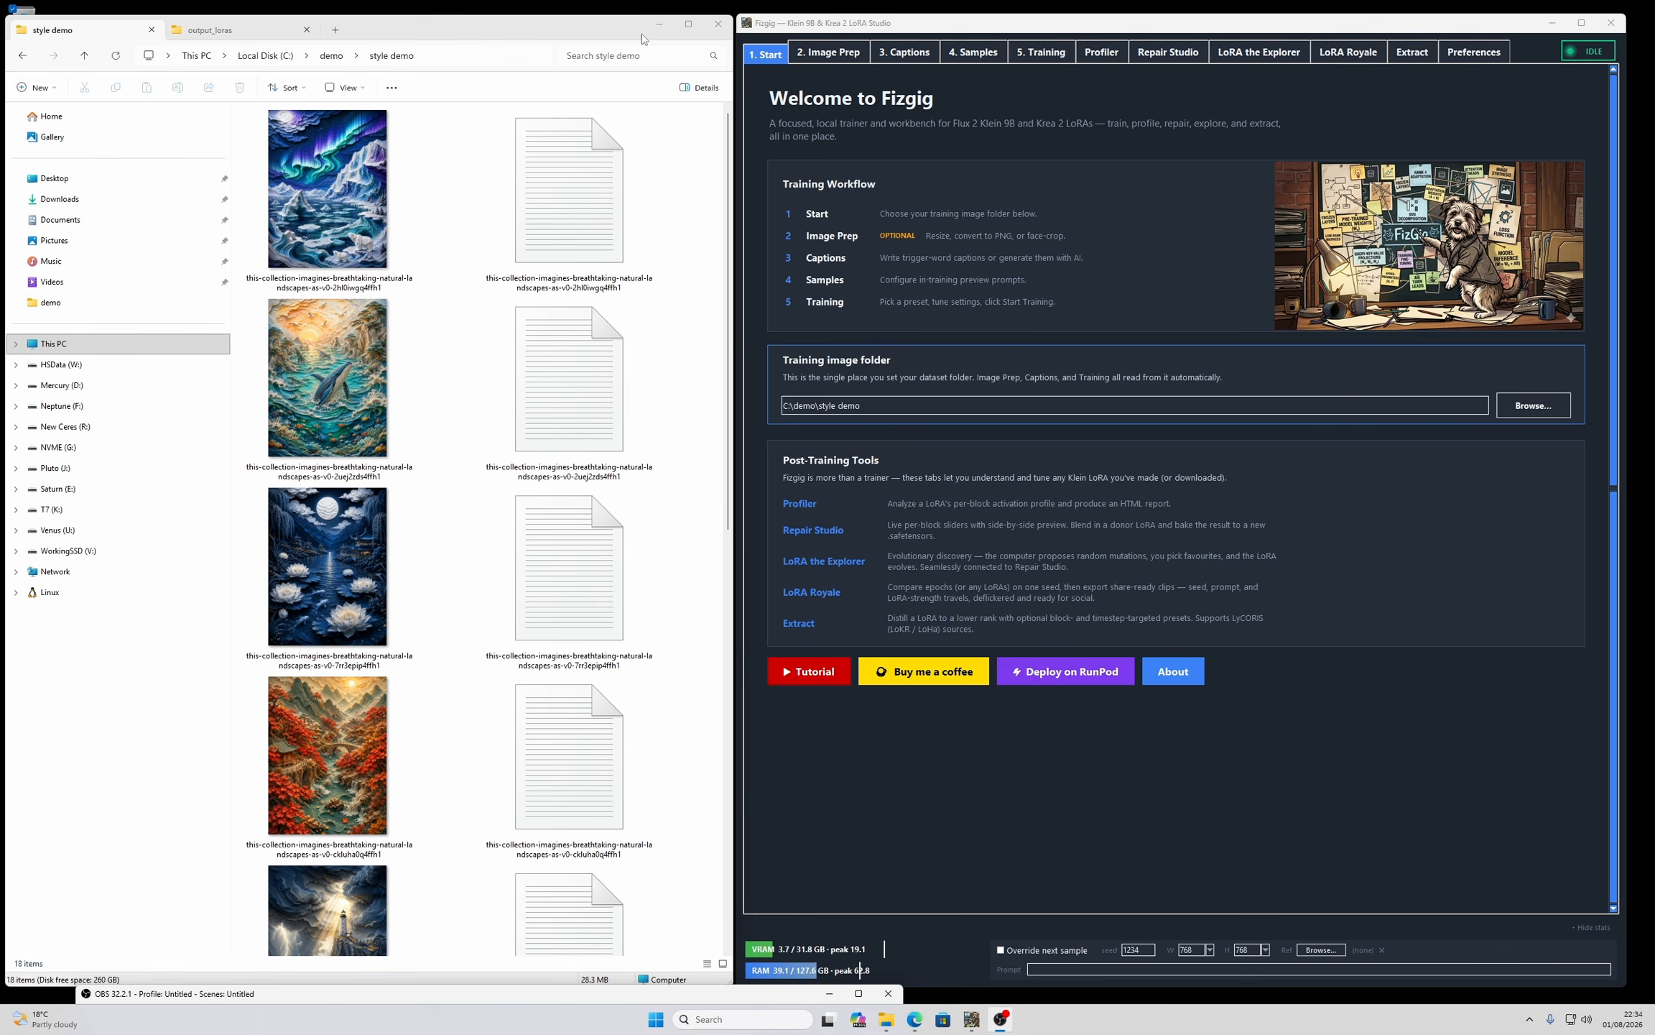
left_click(663, 29)
left_click_drag(1003, 27, 643, 15)
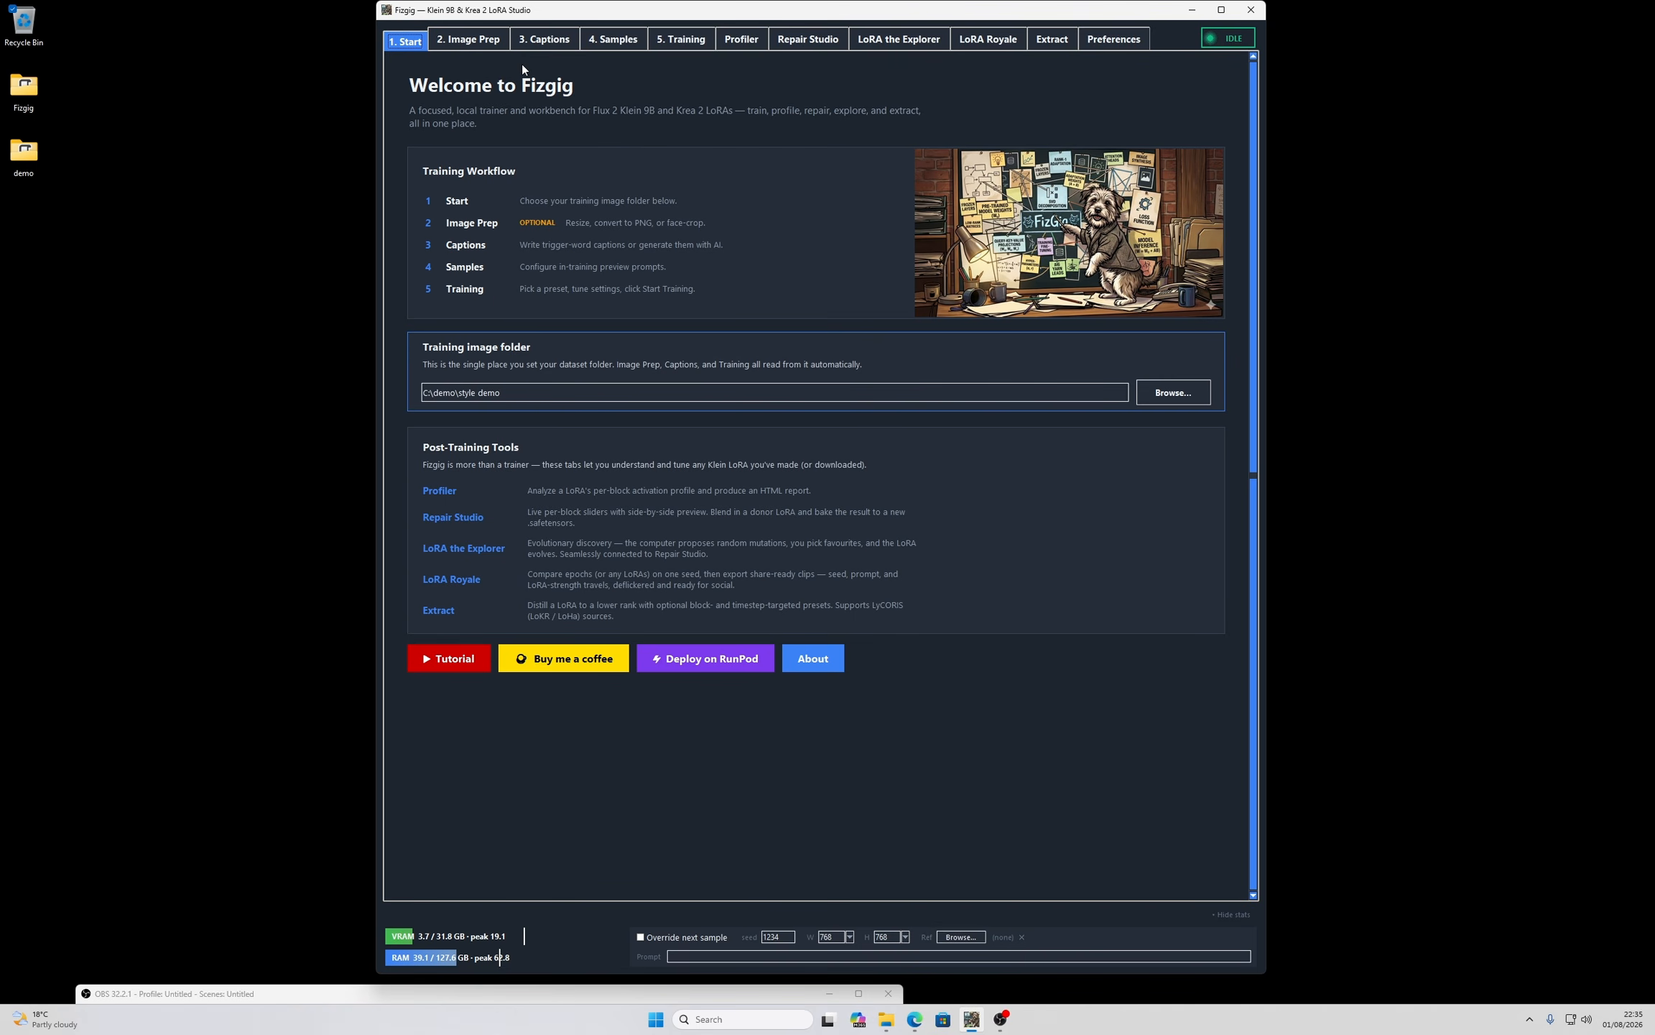
- Examine the image preparation settings and the sizes available for the maximum image size
left_click(466, 45)
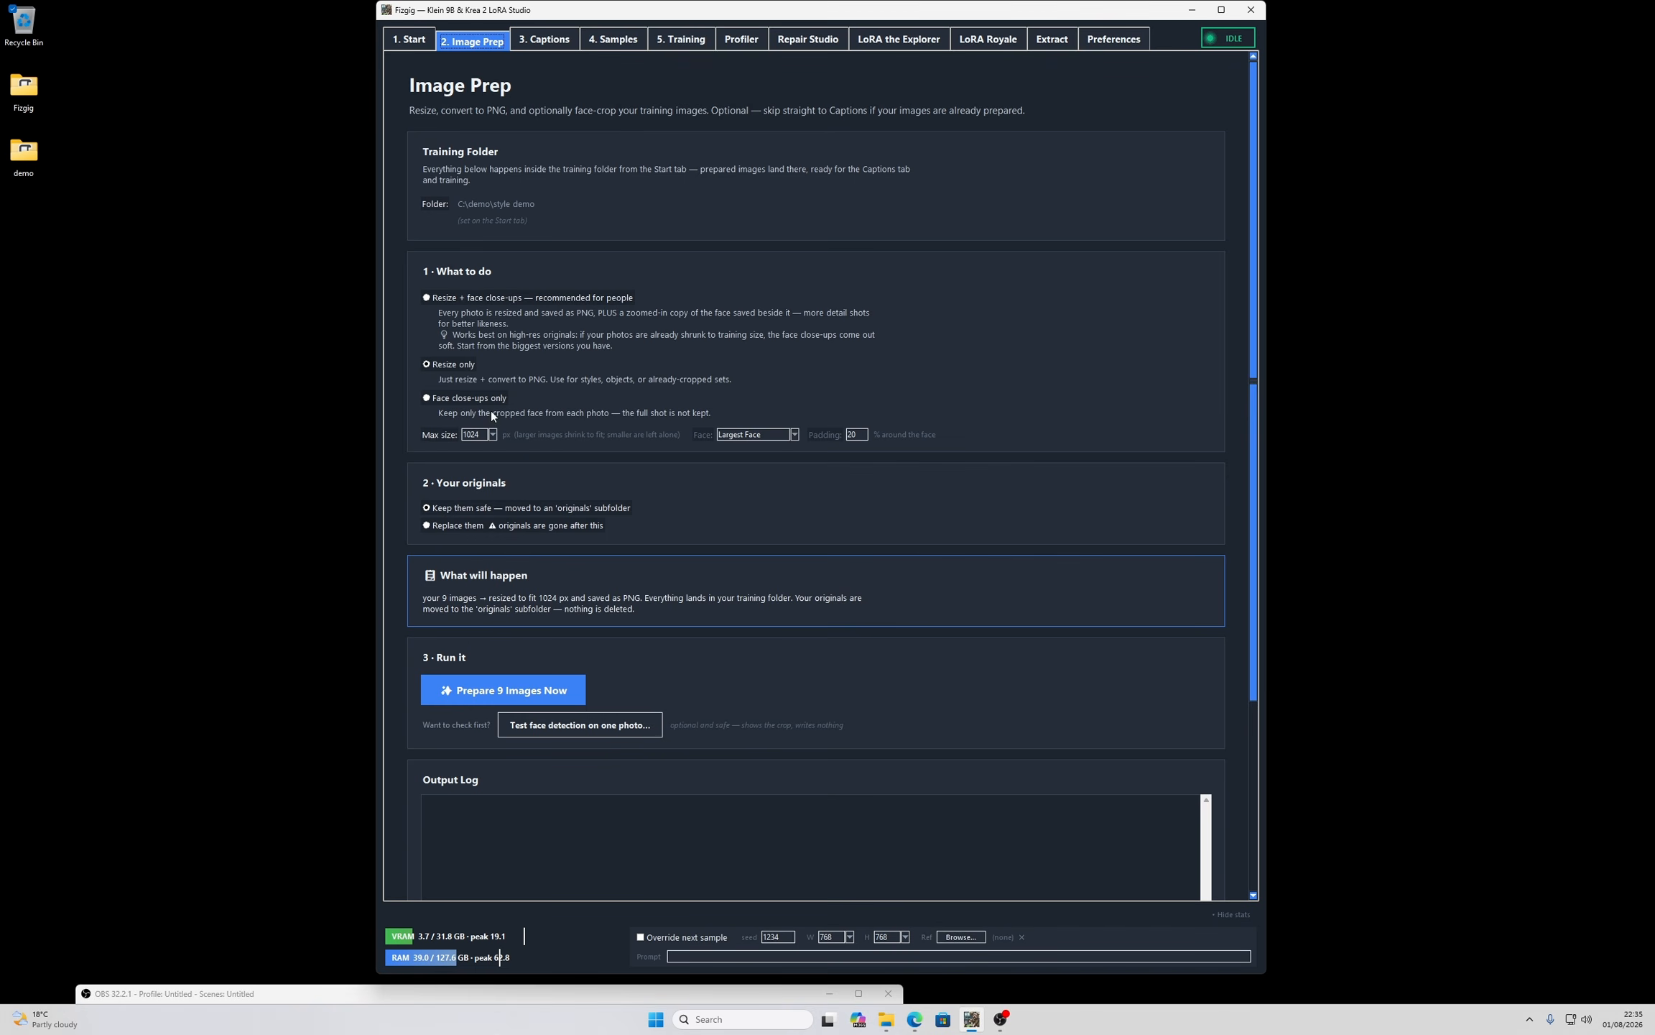
left_click(492, 435)
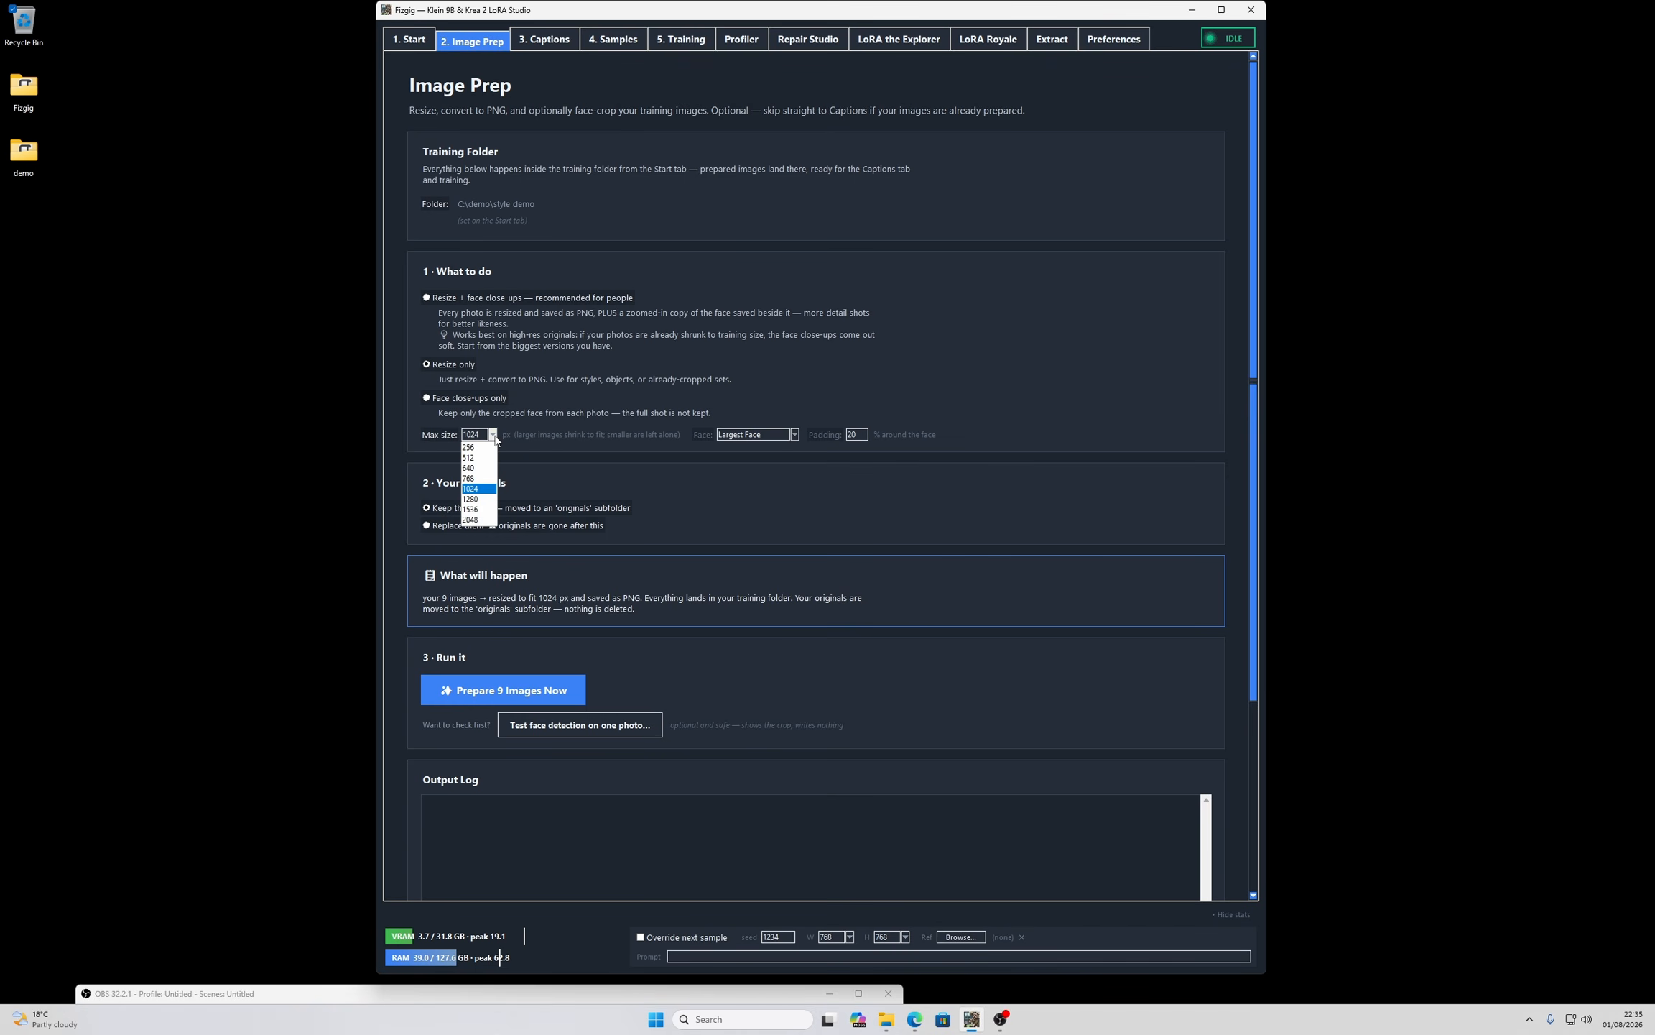
left_click(492, 436)
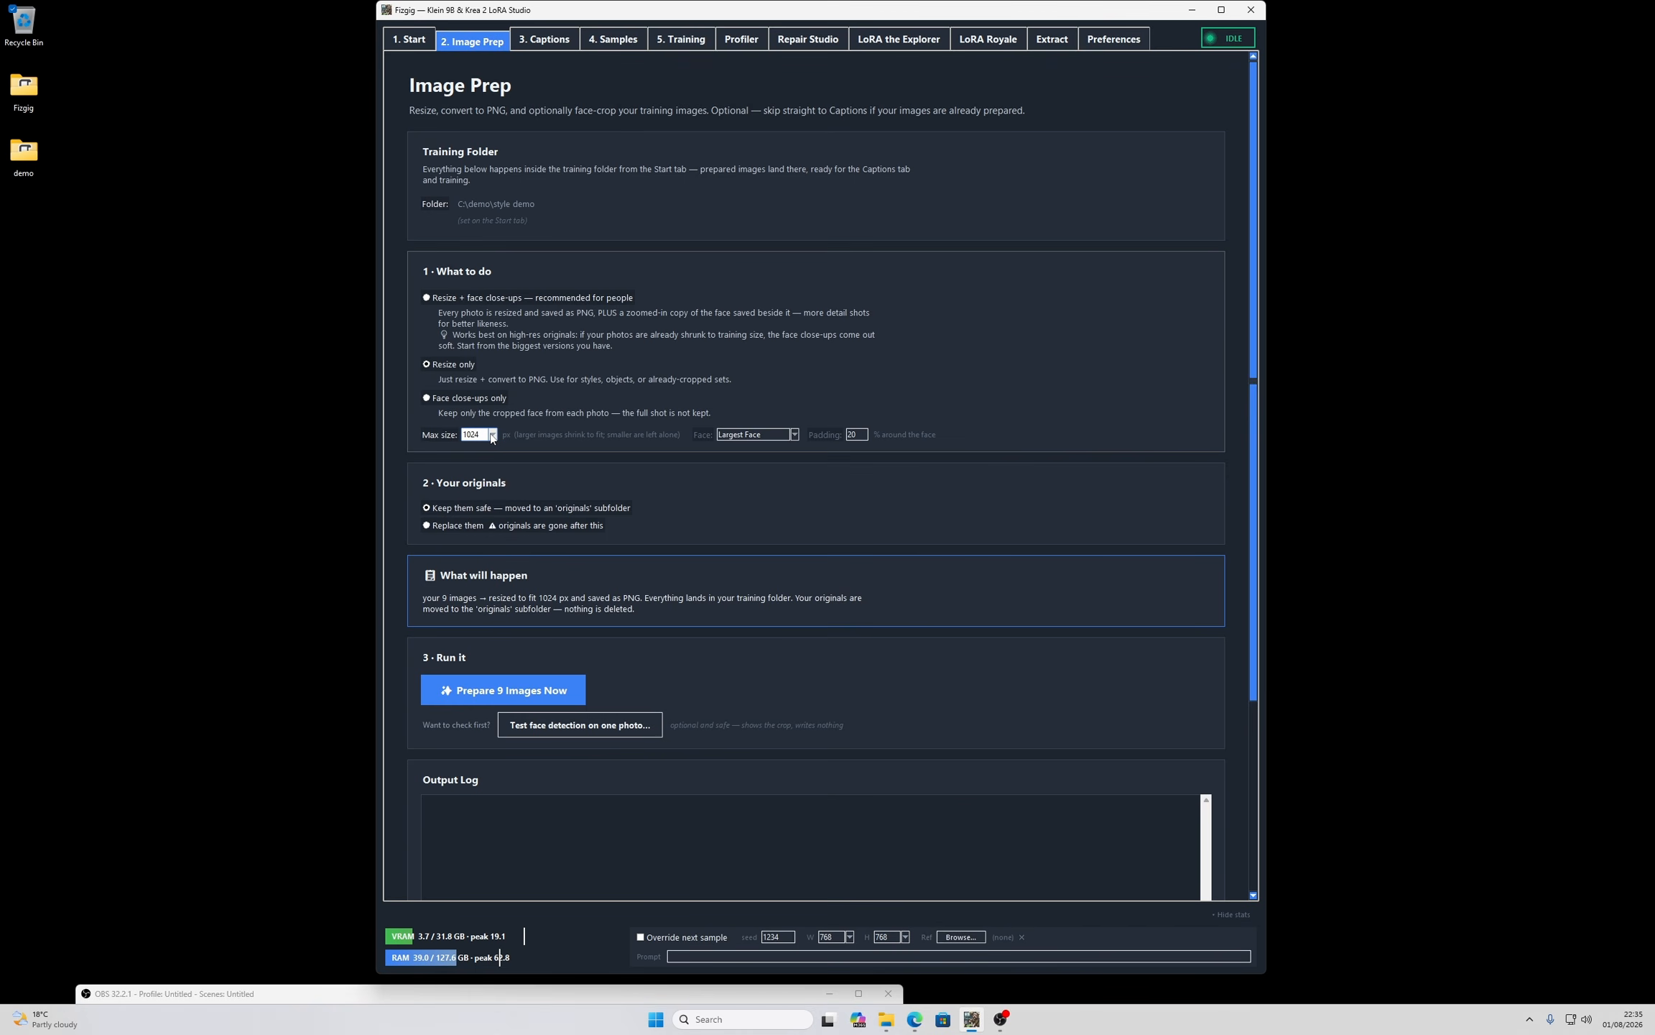
left_click(492, 436)
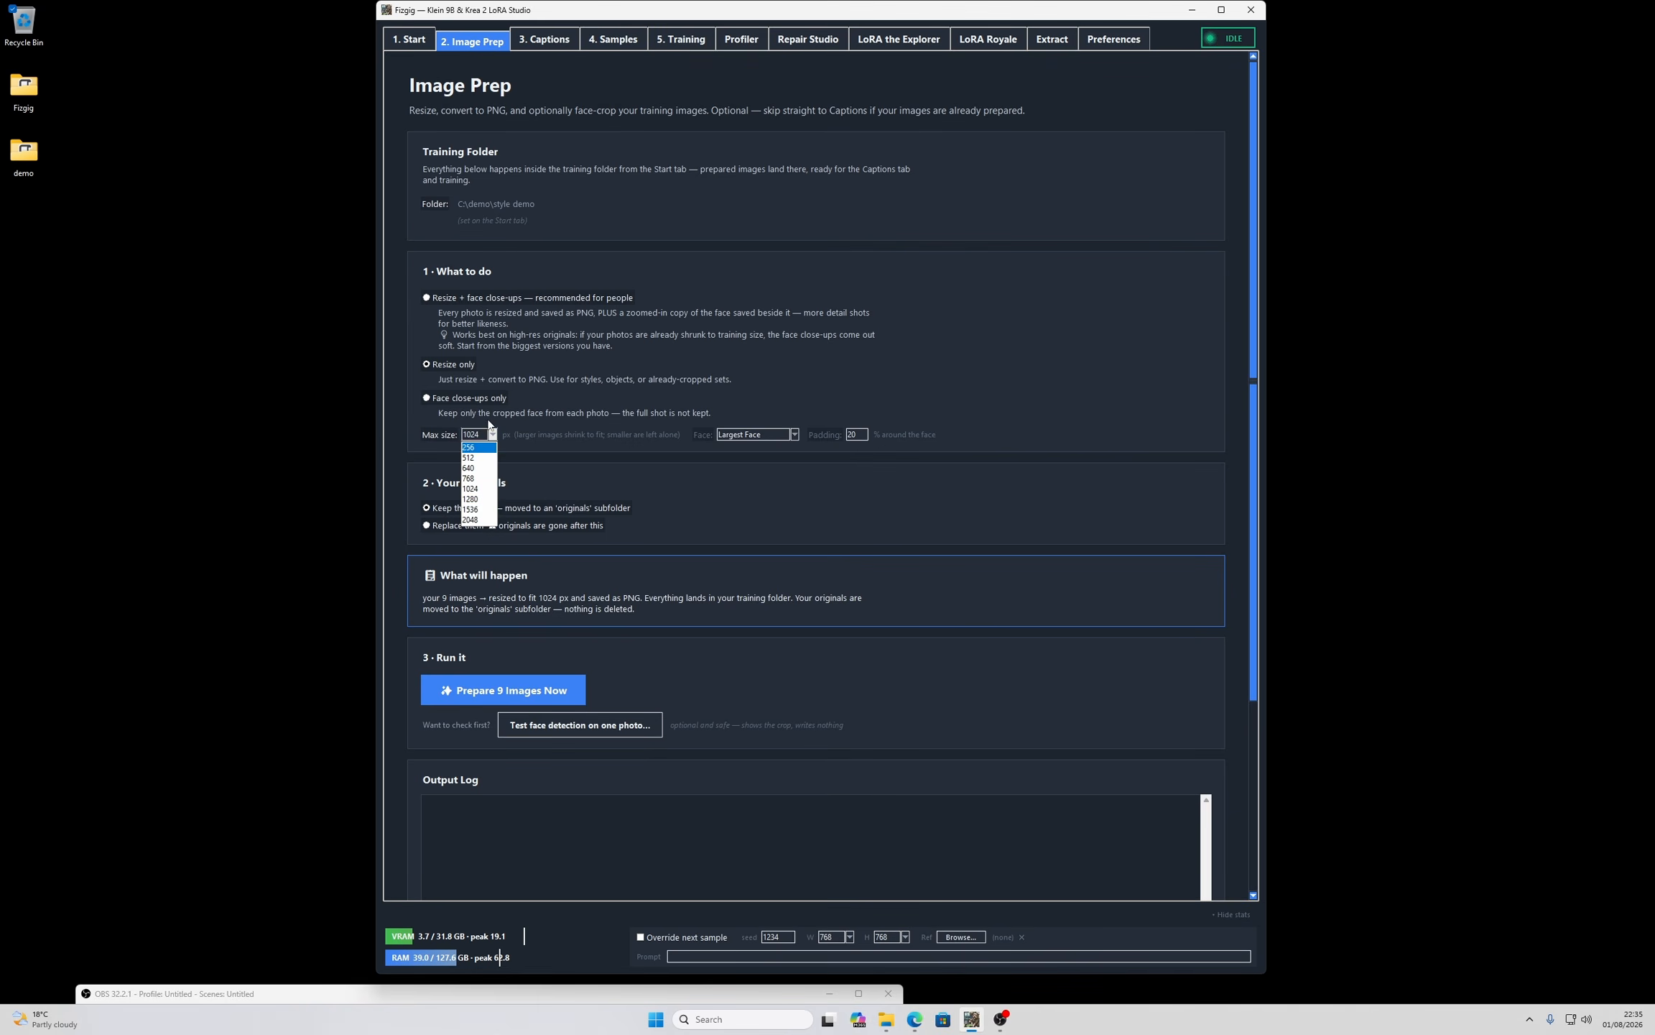
left_click(493, 435)
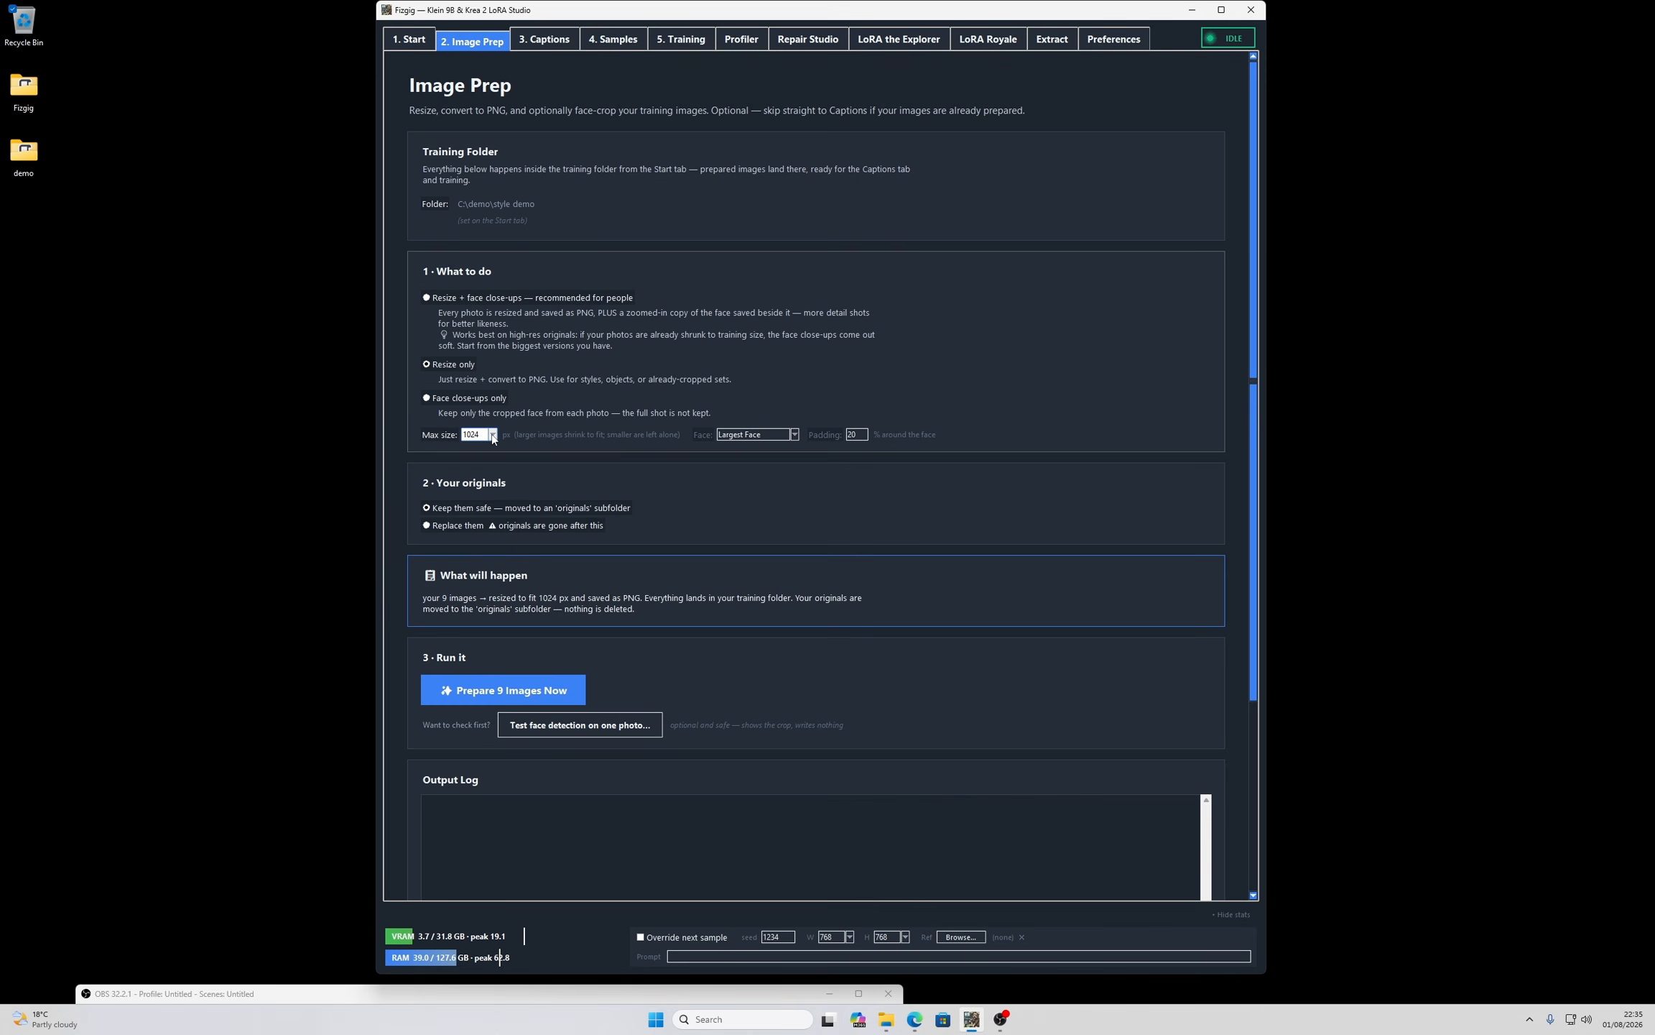
- Set the Target Megapixels in the training parameters to 0.25
left_click(684, 40)
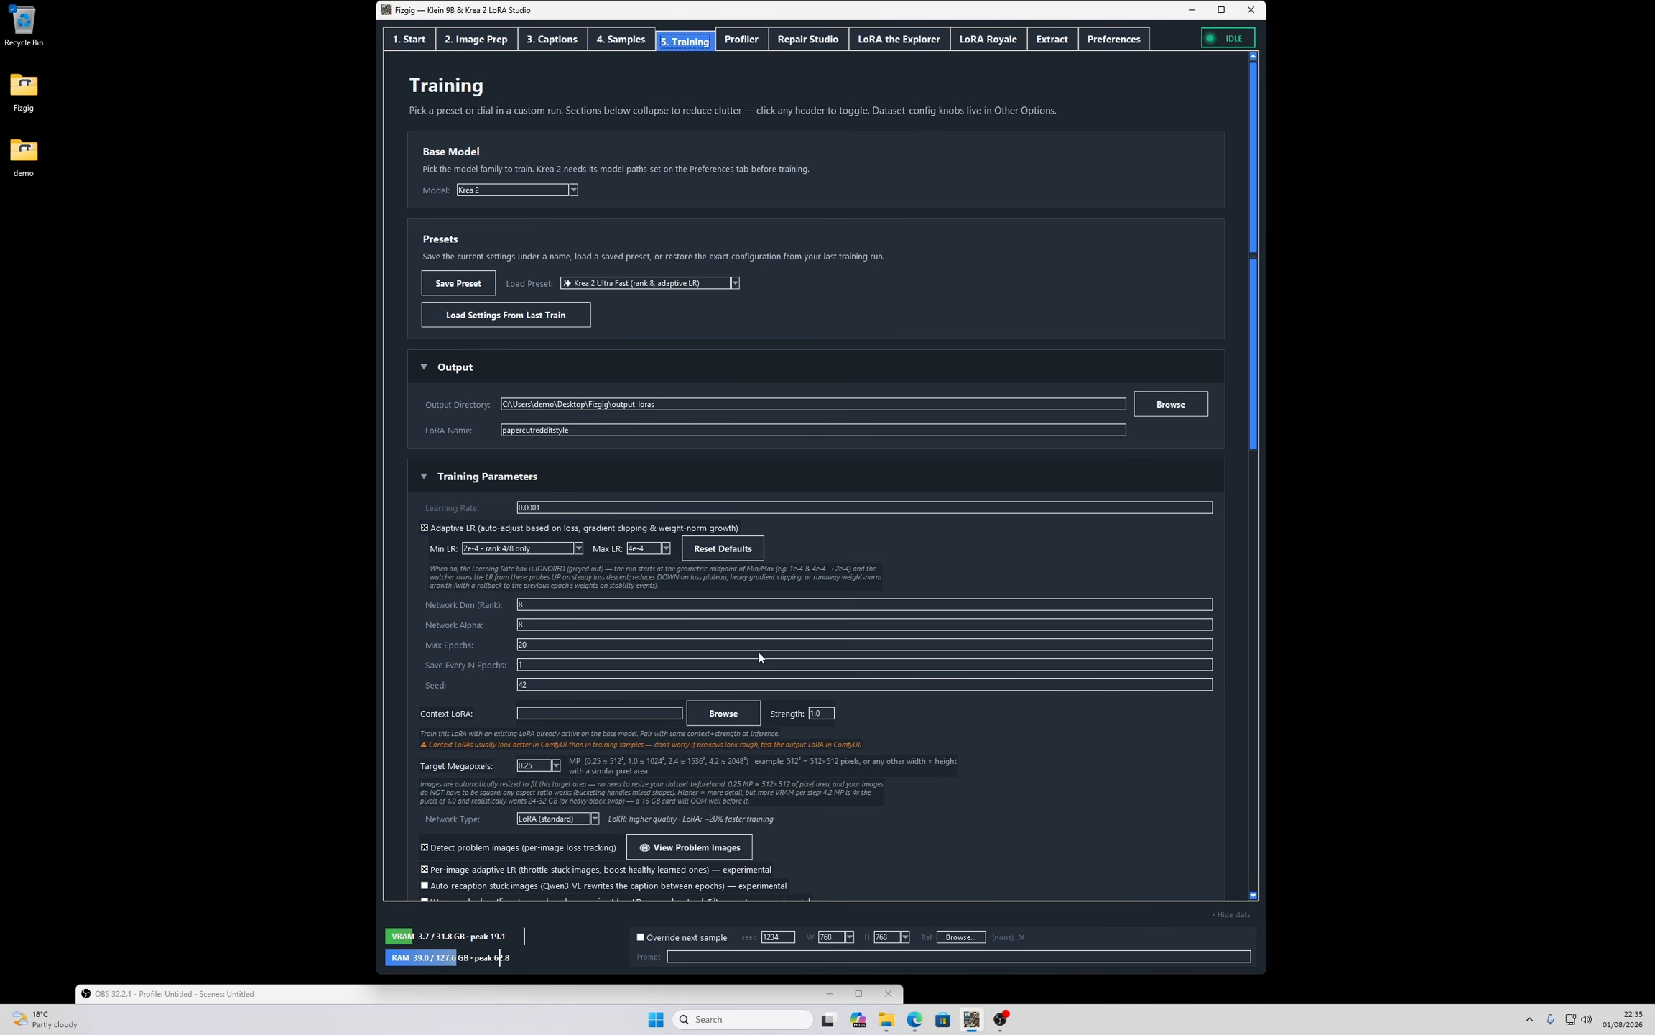
left_click(557, 766)
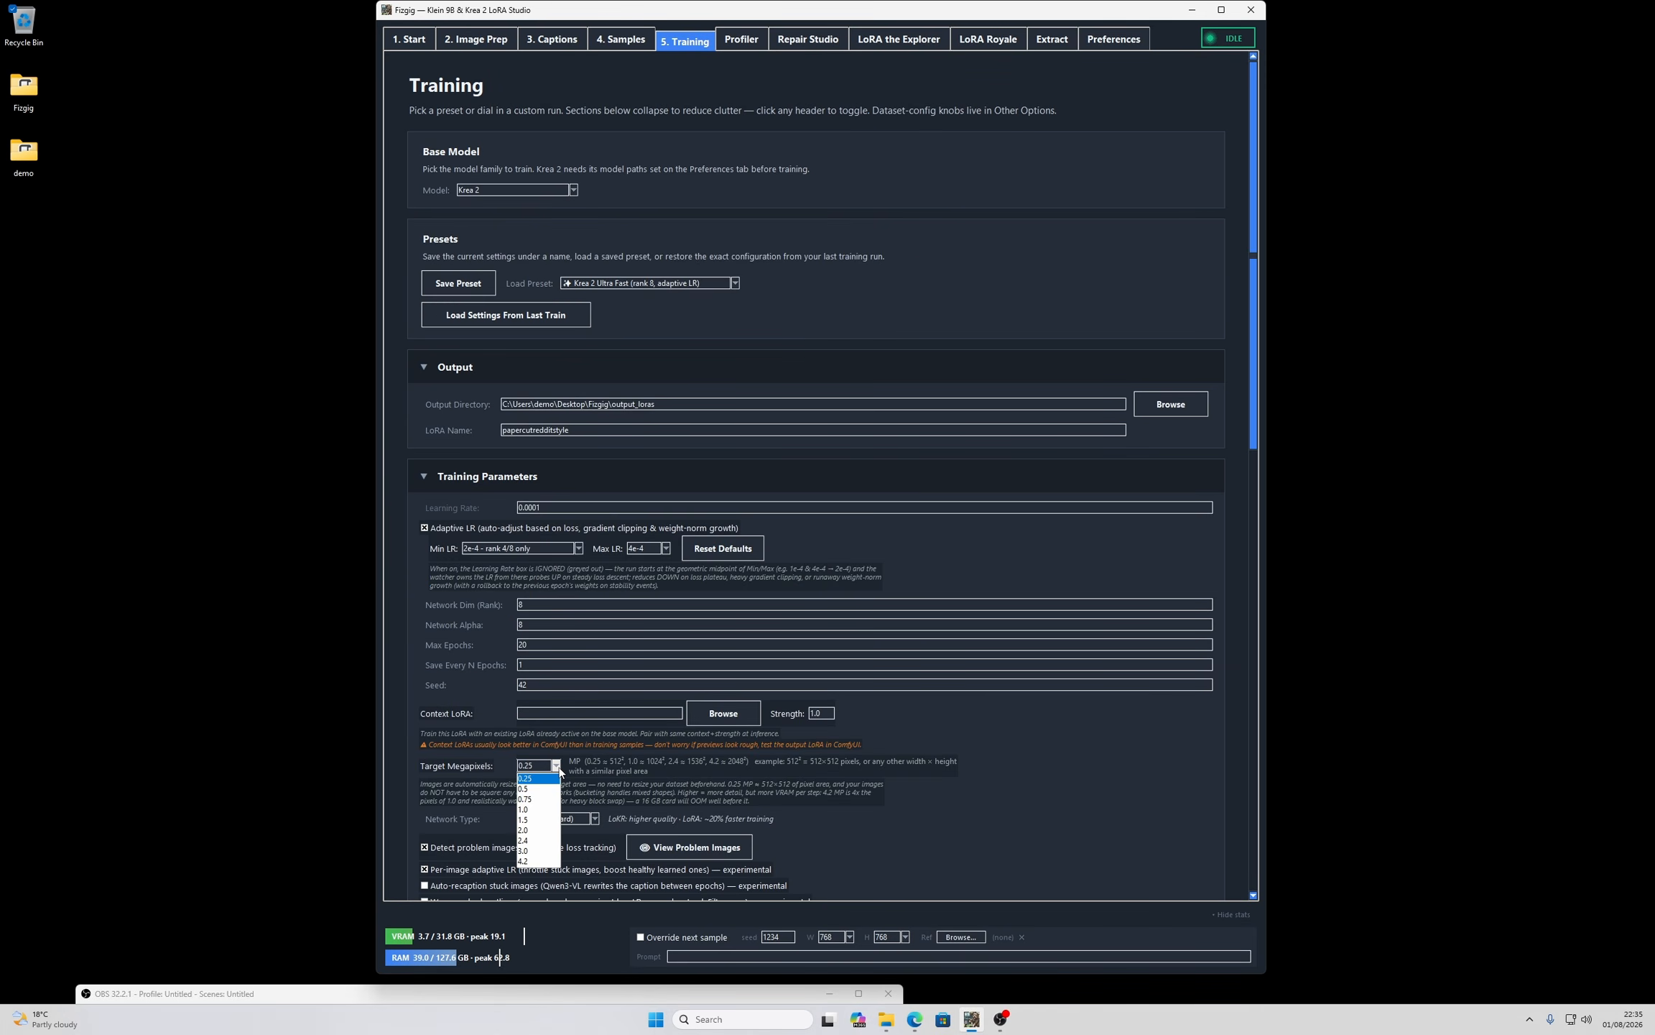
left_click(555, 778)
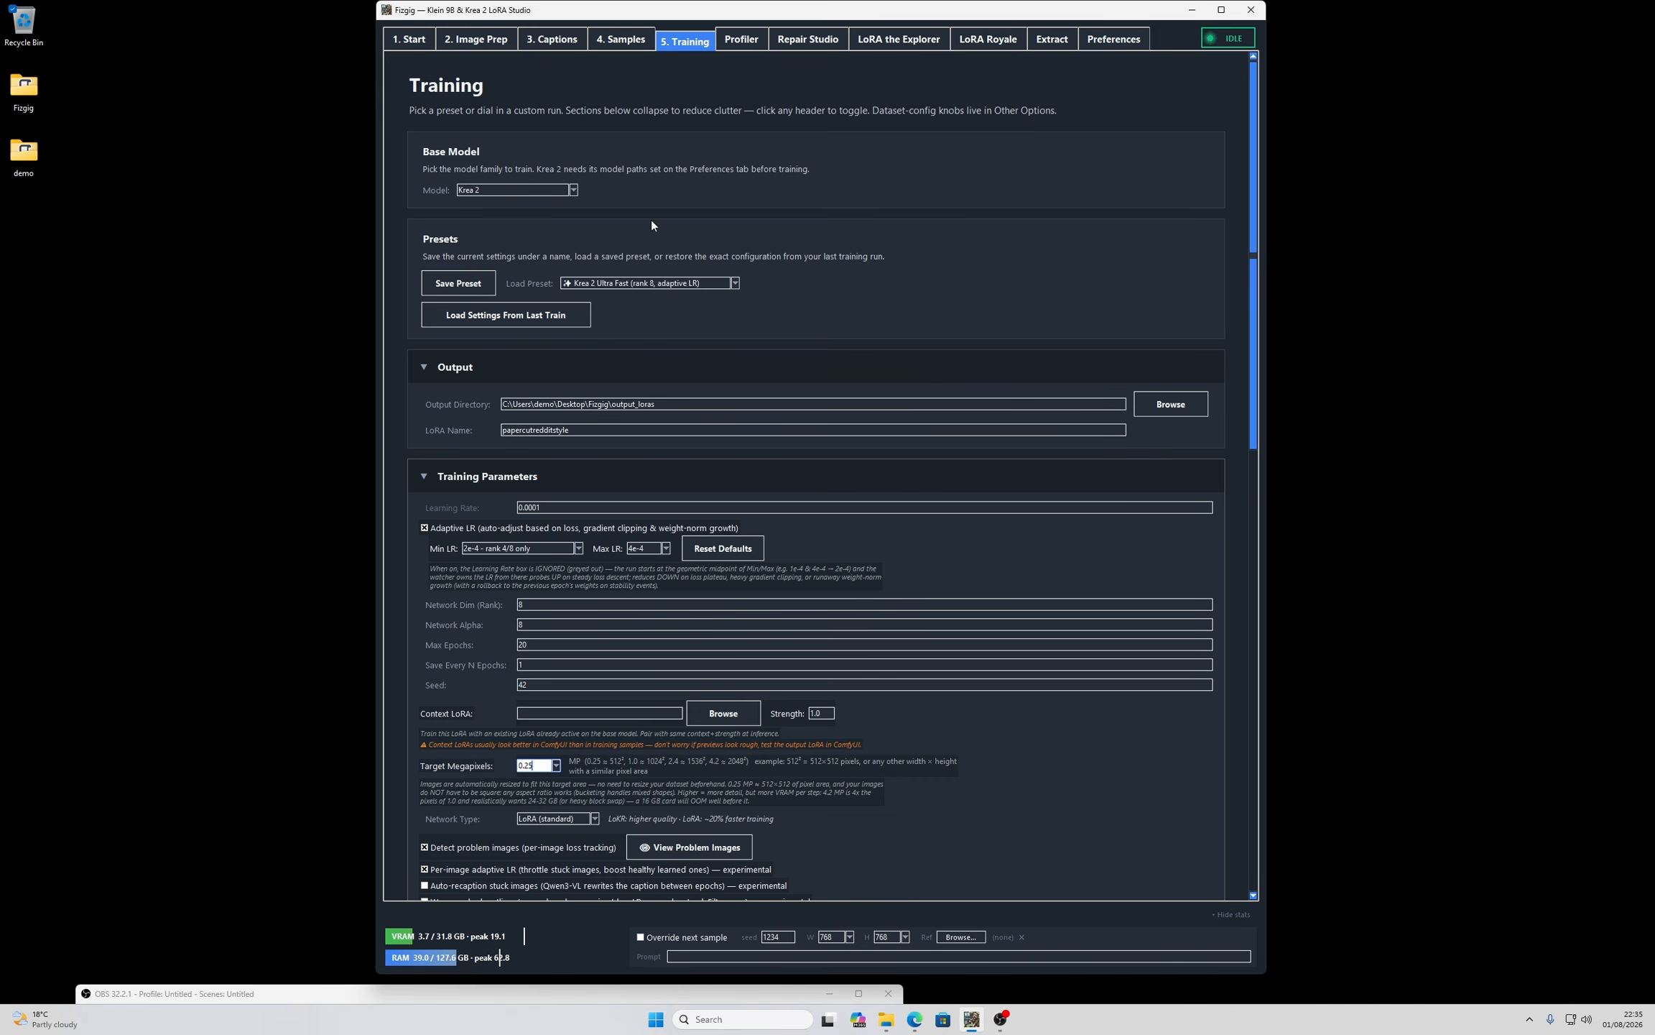
- Return to the image preparation settings and check the Max size choices again
left_click(460, 40)
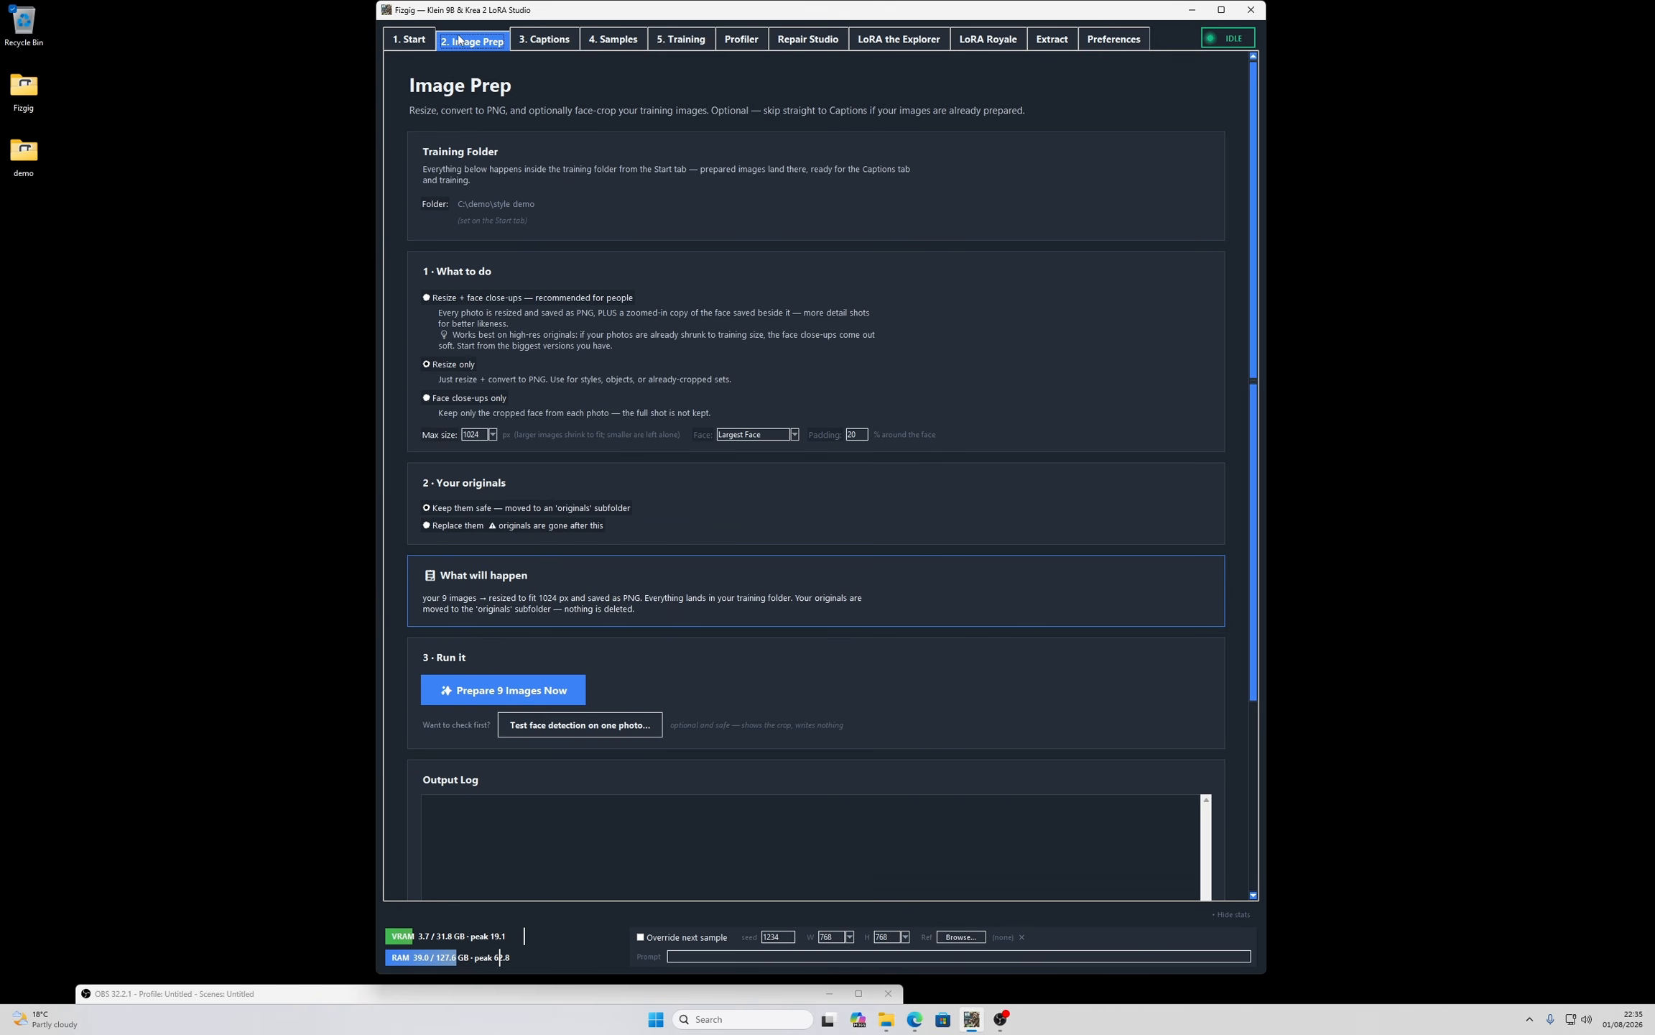
left_click(492, 434)
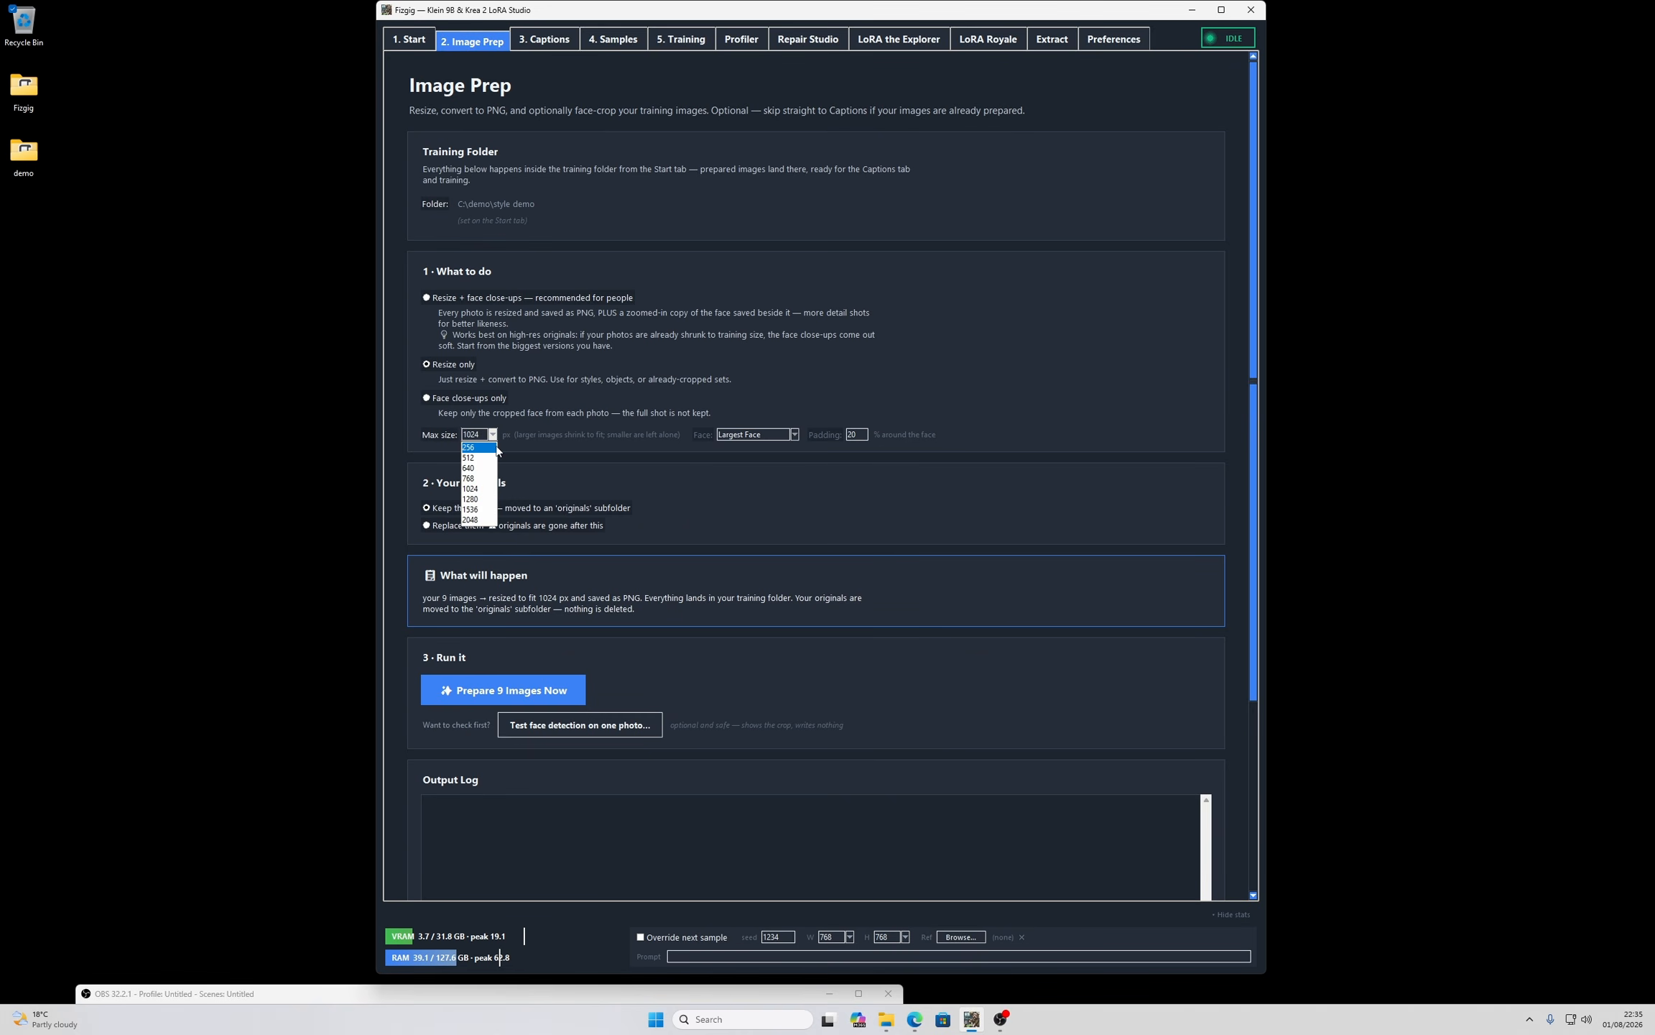
left_click(494, 435)
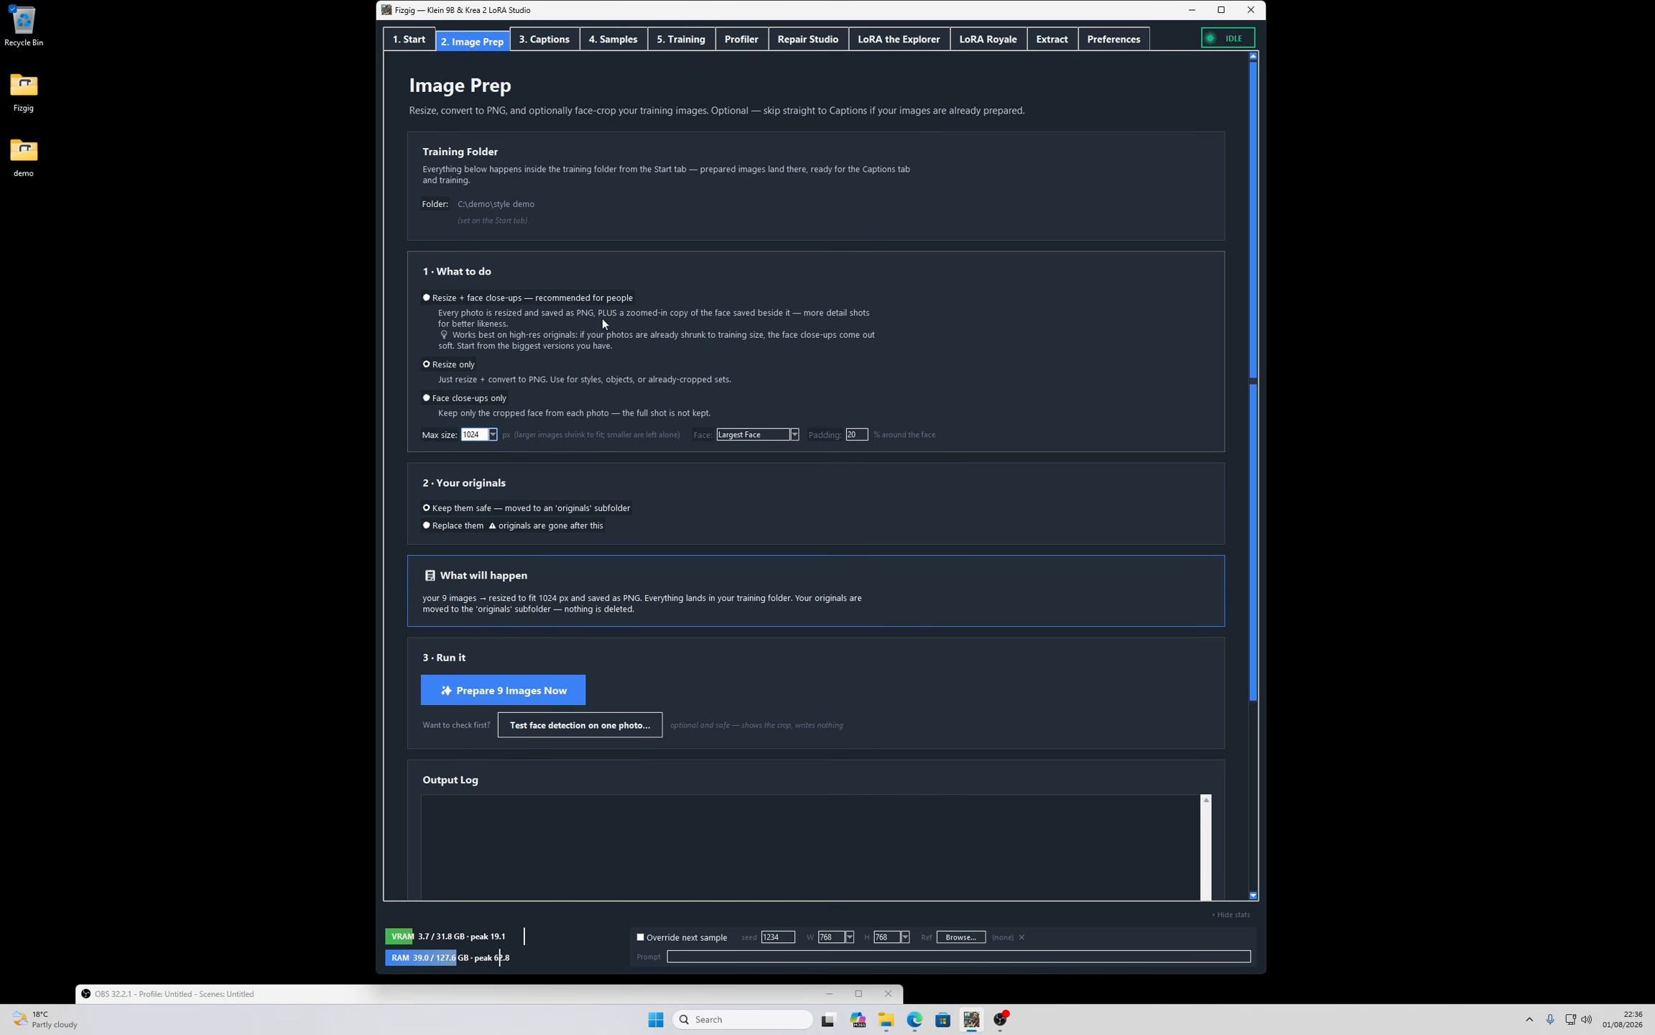
- Configure captioning with the task "Style — contents only" and the Qwen3-VL 4B (Krea 2 text encoder) model
left_click(559, 43)
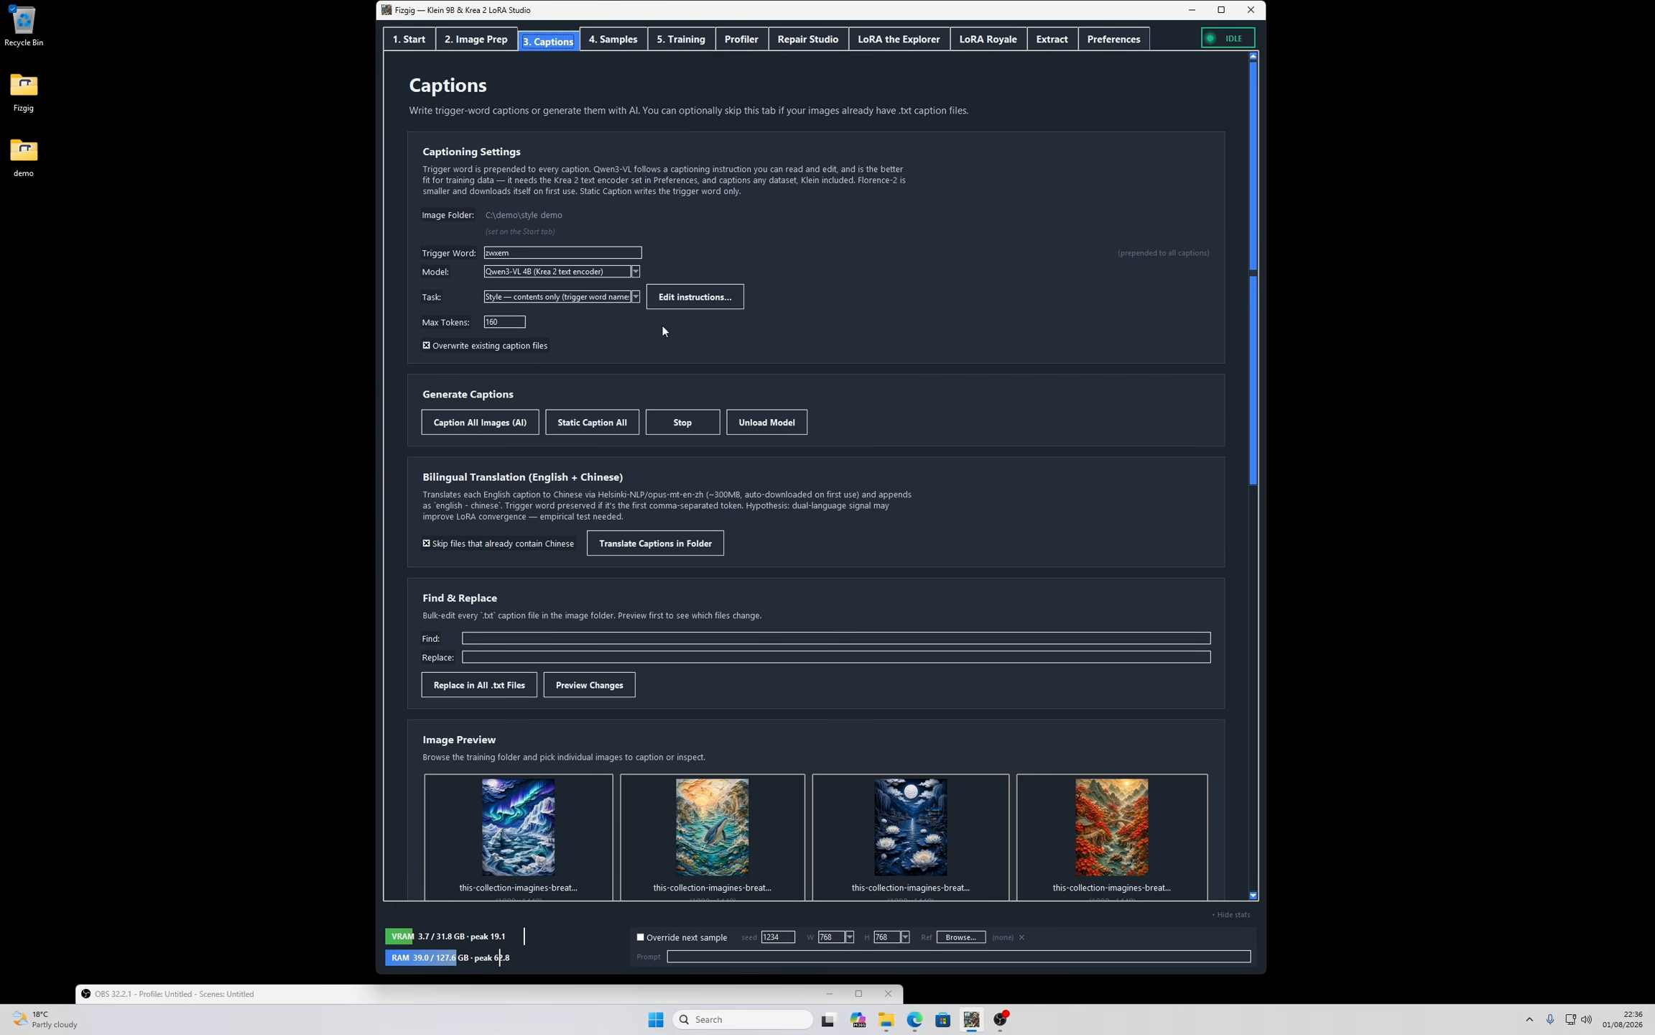
left_click(579, 297)
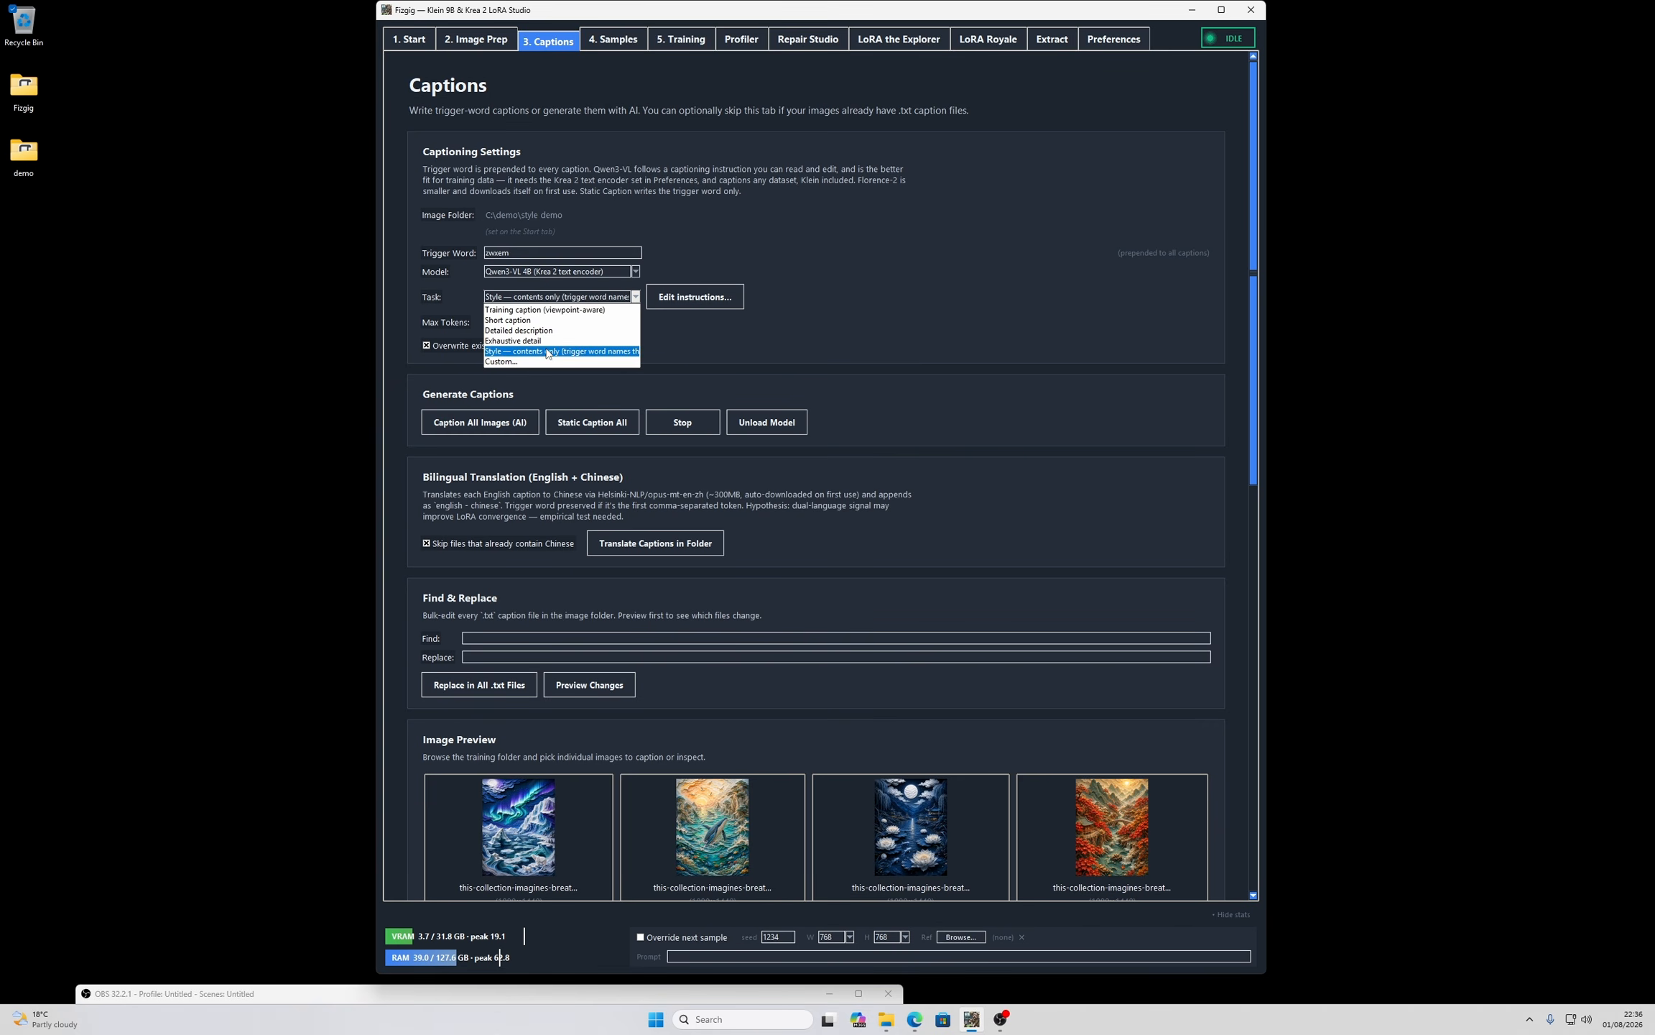
left_click(570, 352)
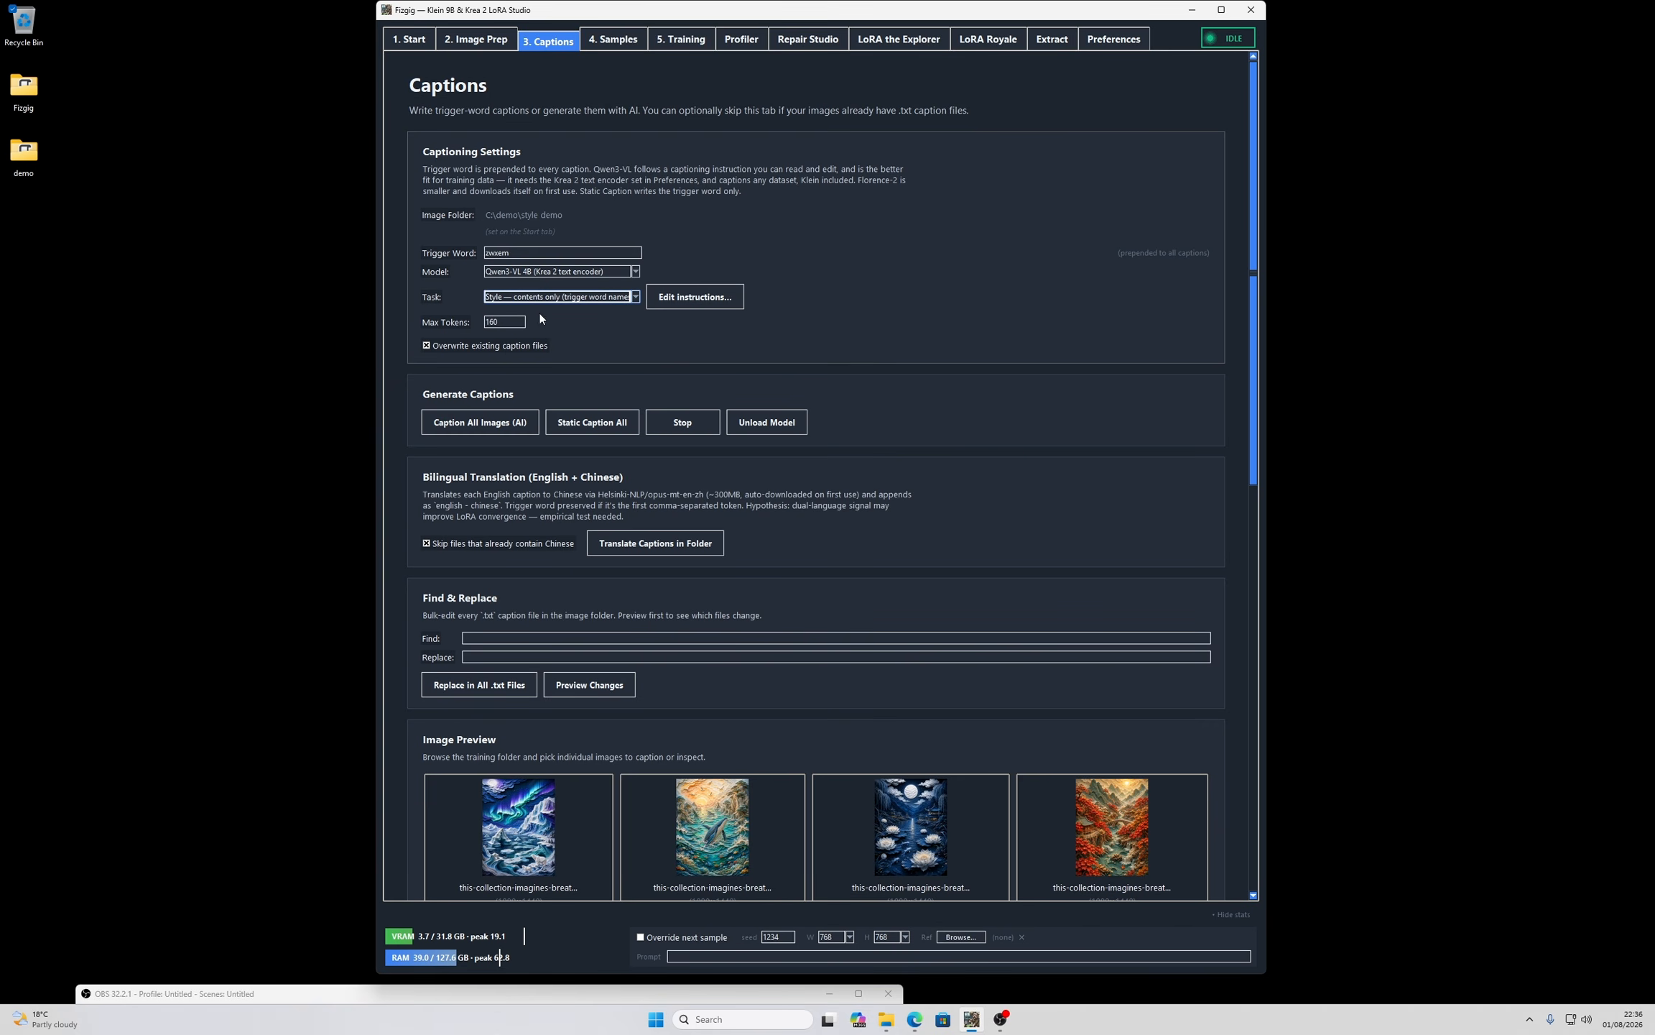
left_click(578, 271)
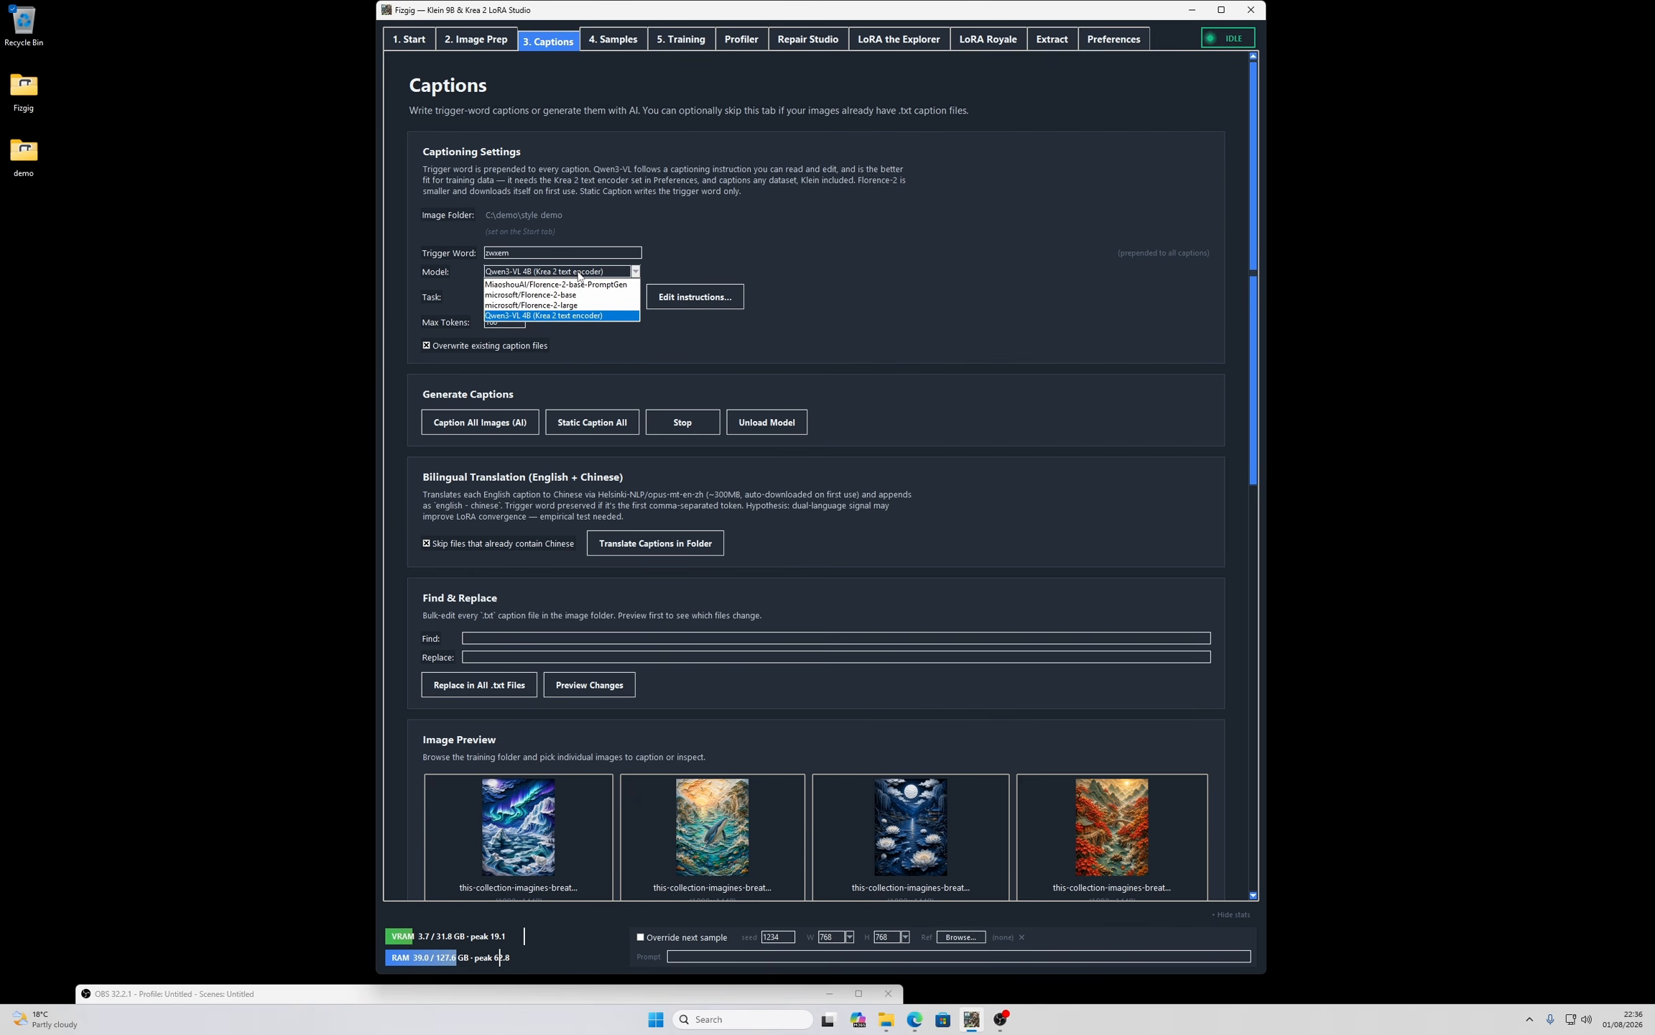
left_click(580, 314)
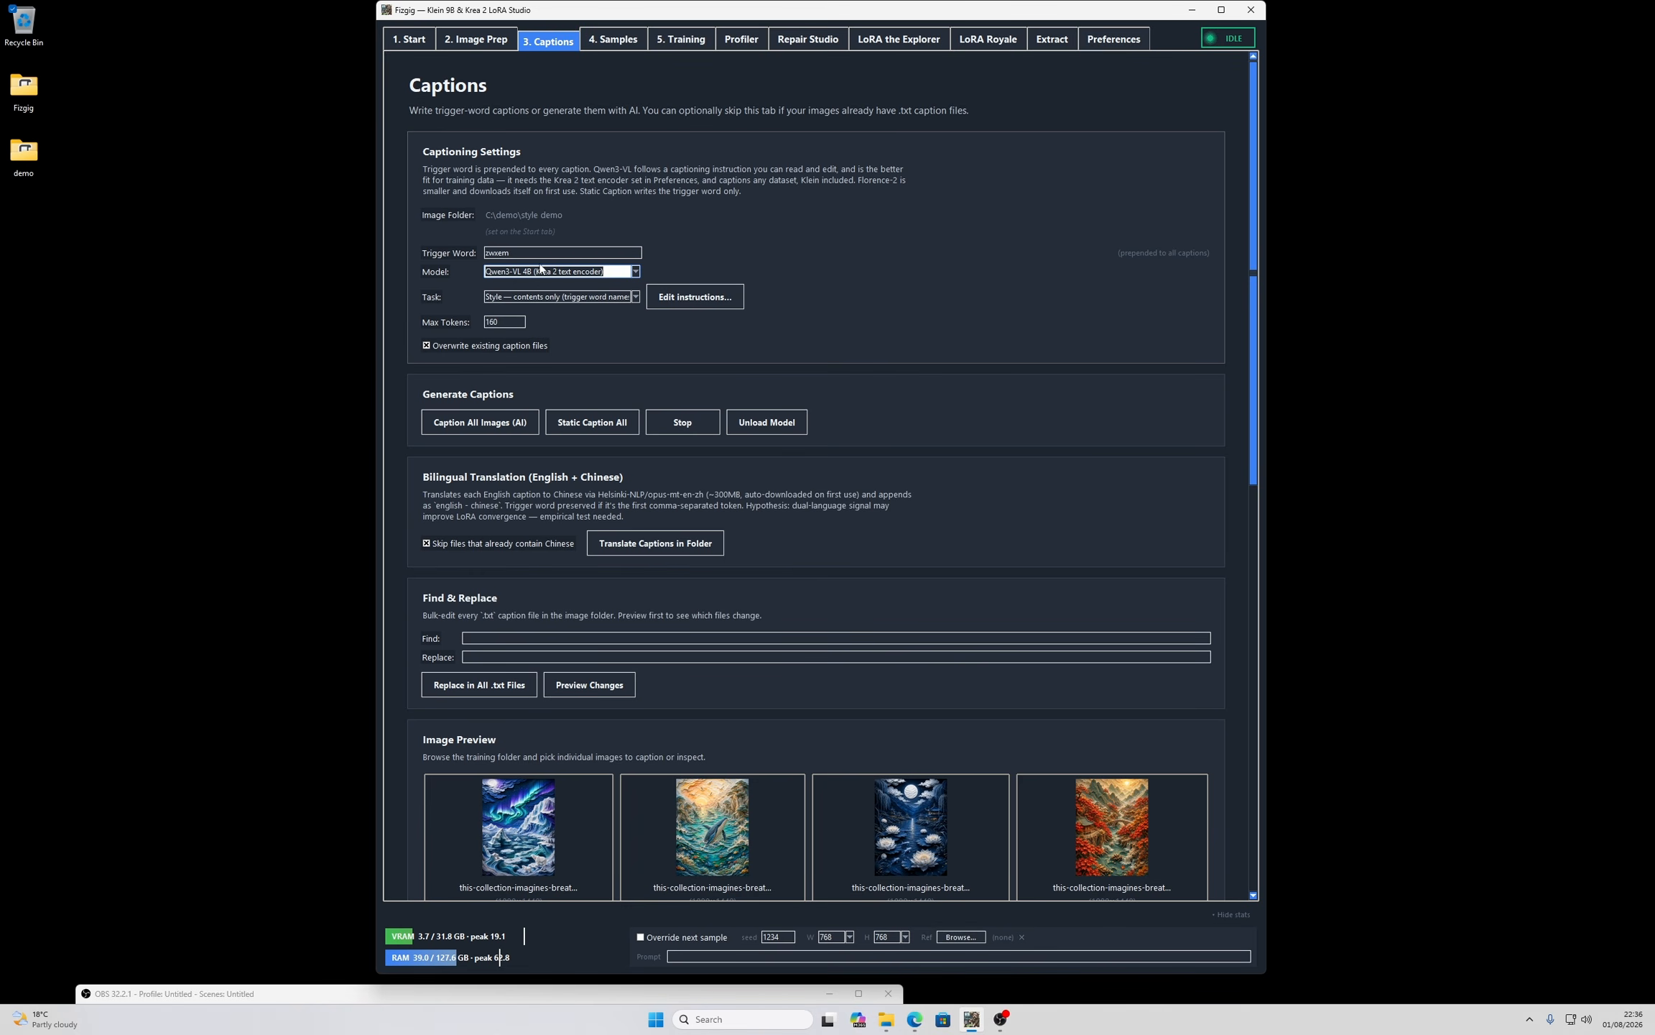
- Open the captioning instruction of the "Style — contents only" task, check its wording and save it
left_click(705, 297)
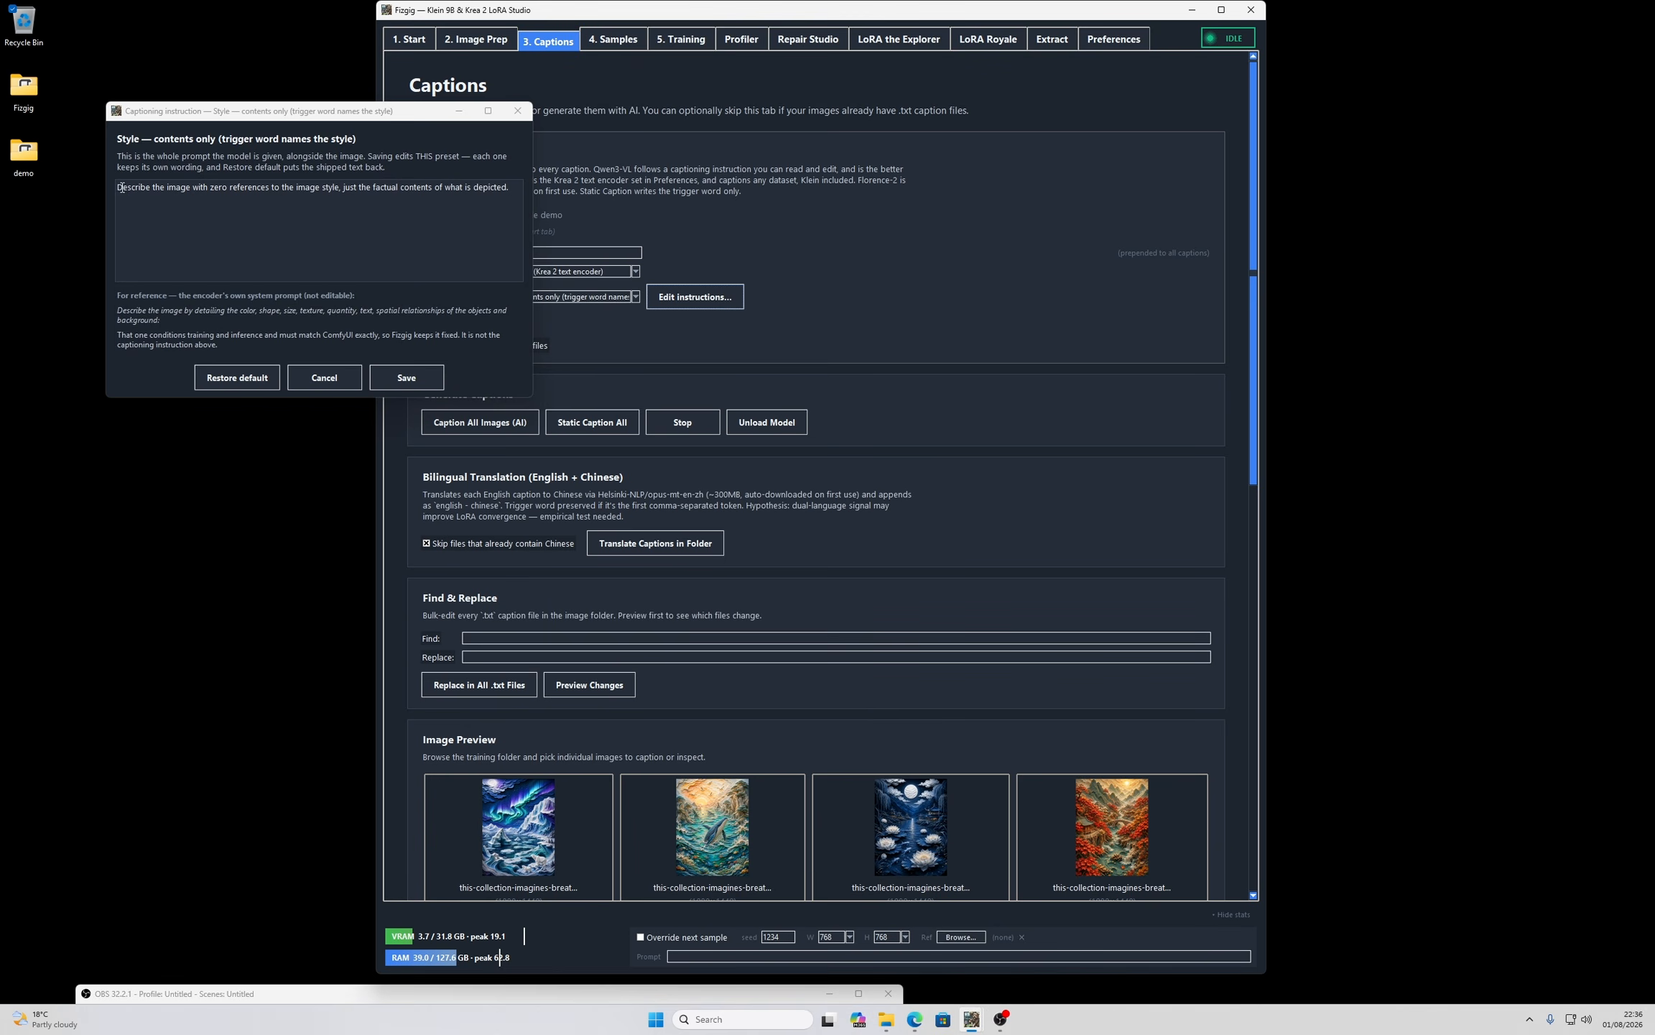
left_click_drag(122, 188, 179, 180)
left_click(510, 188)
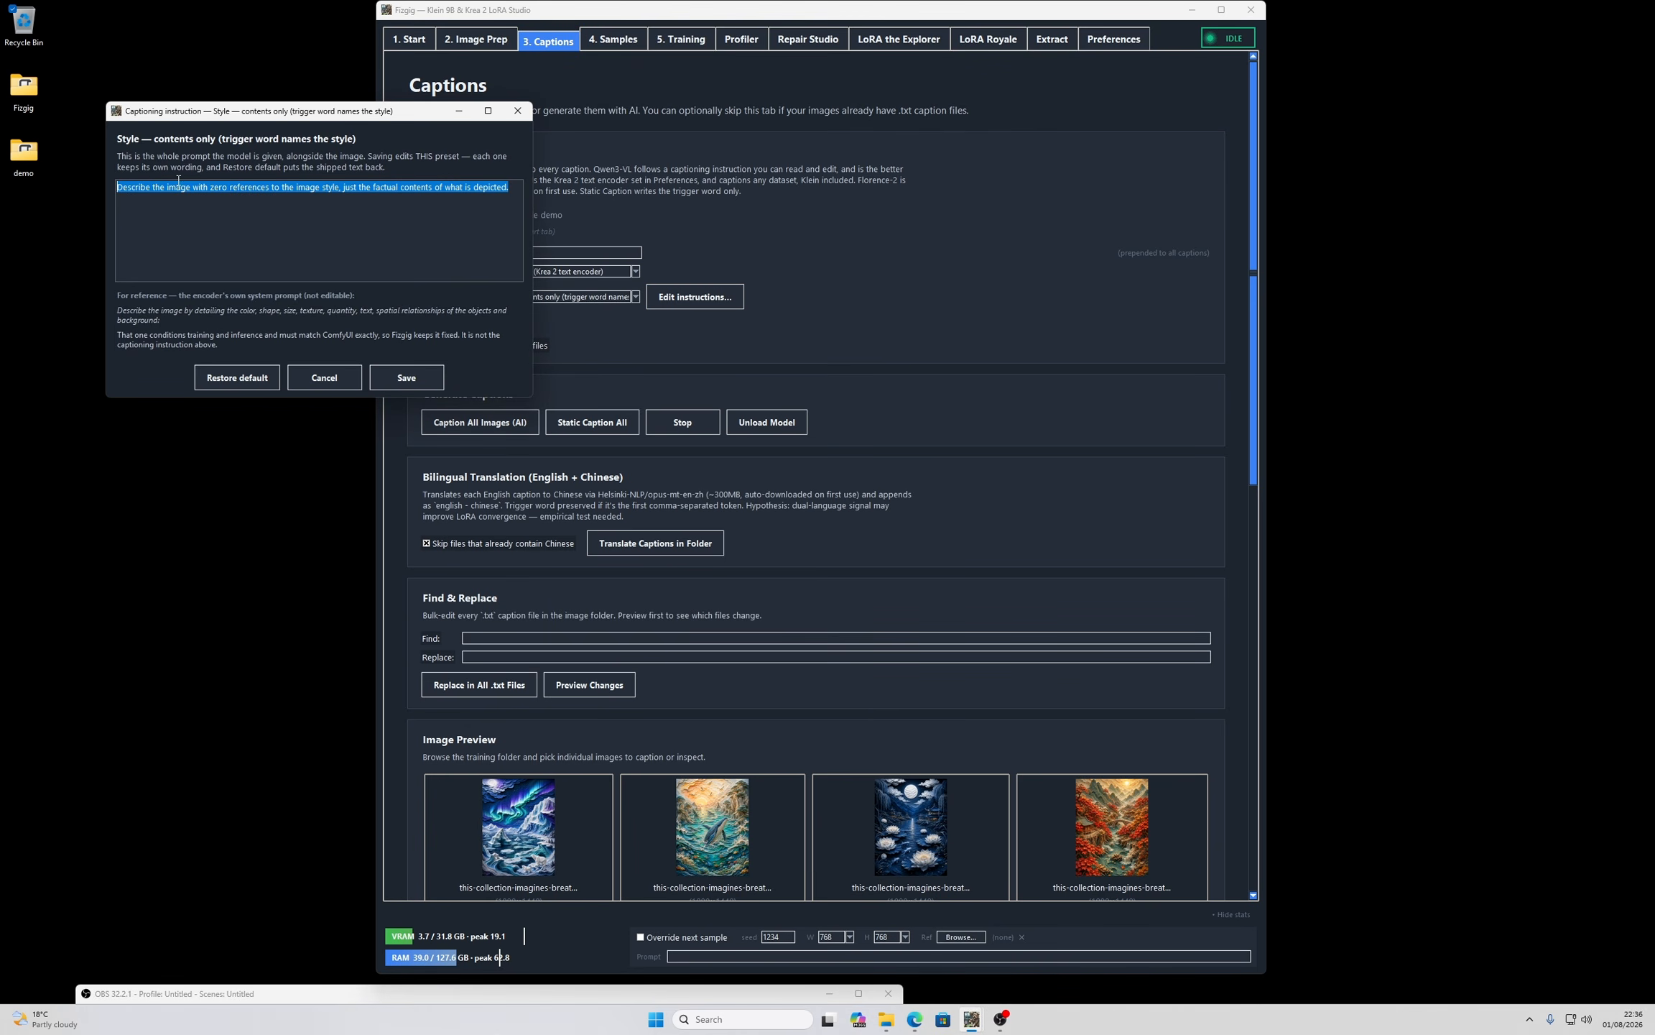
left_click(214, 209)
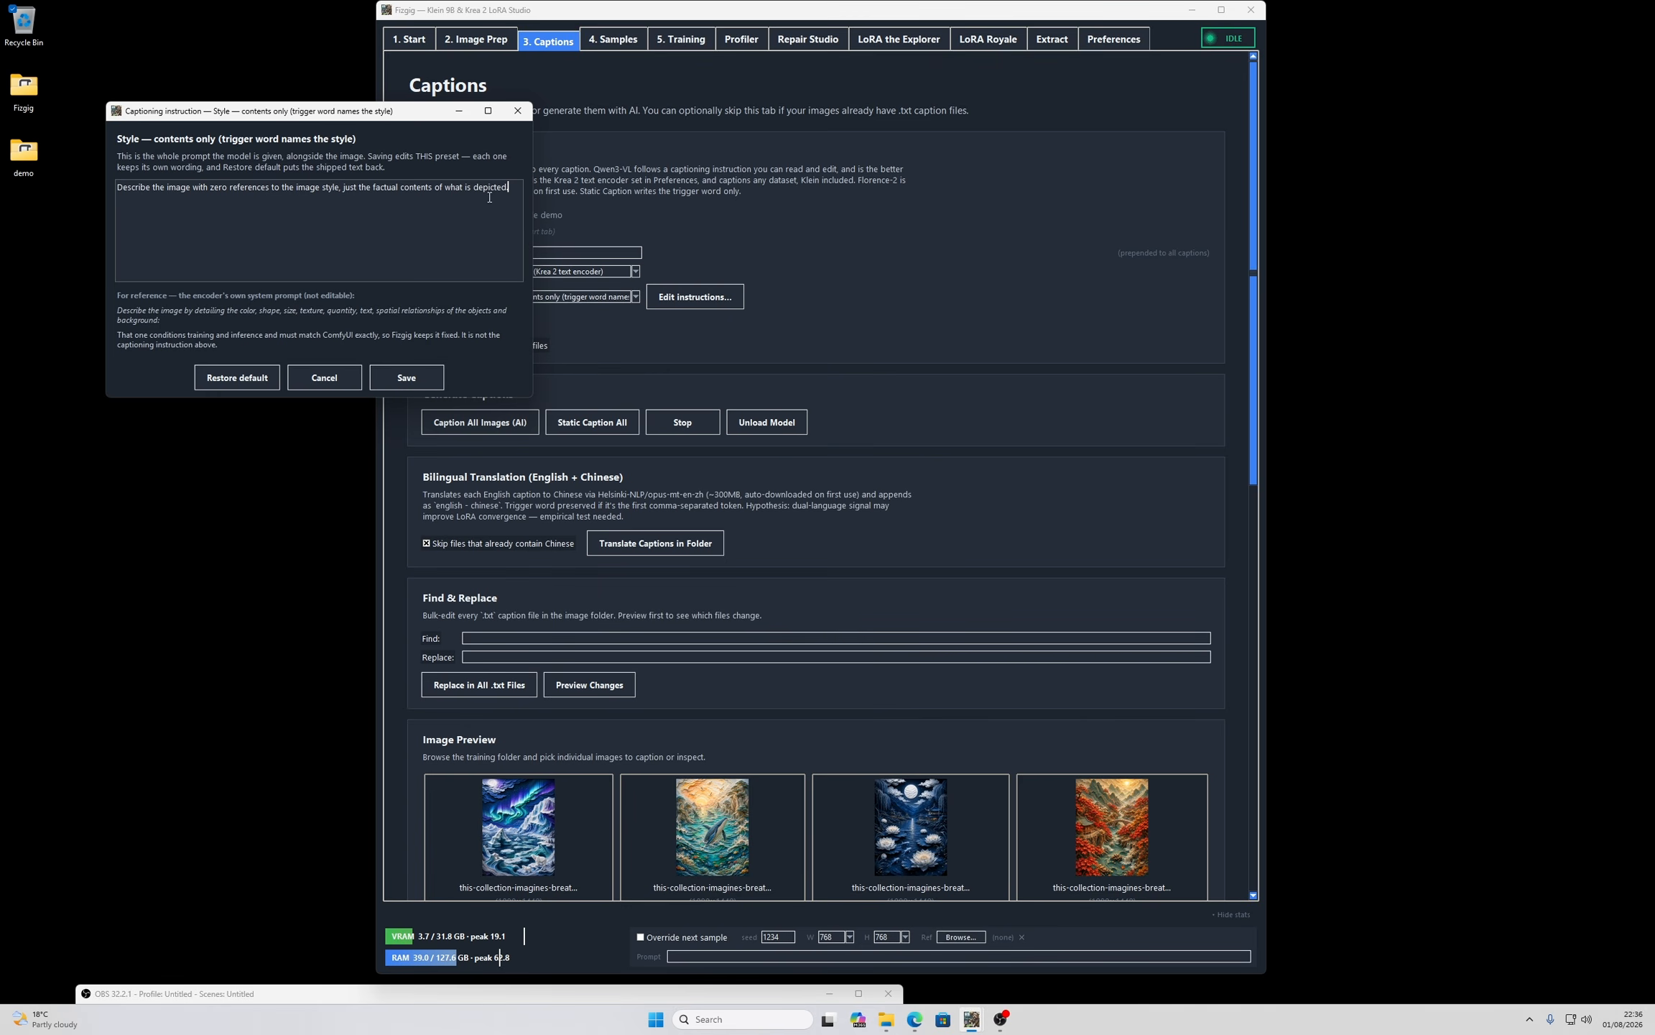
left_click(404, 378)
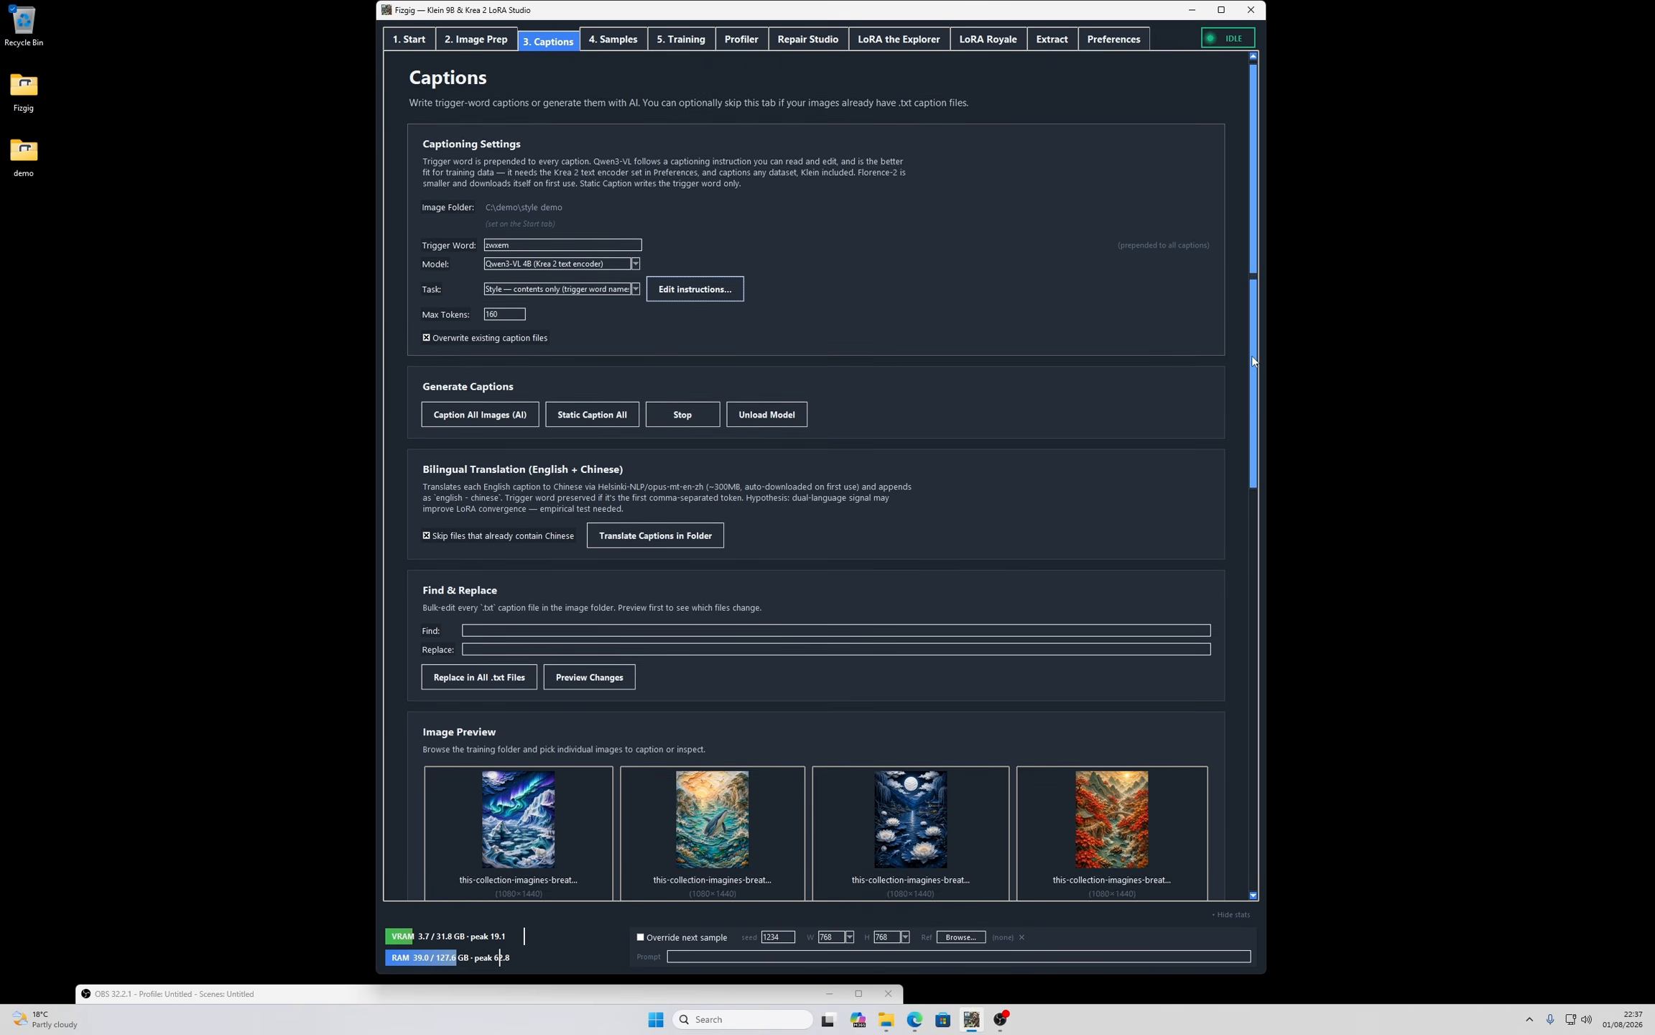
- Review the captioned images and output log, and open and save the caption of the red sun over green mountains image
left_click_drag(1251, 352, 1245, 460)
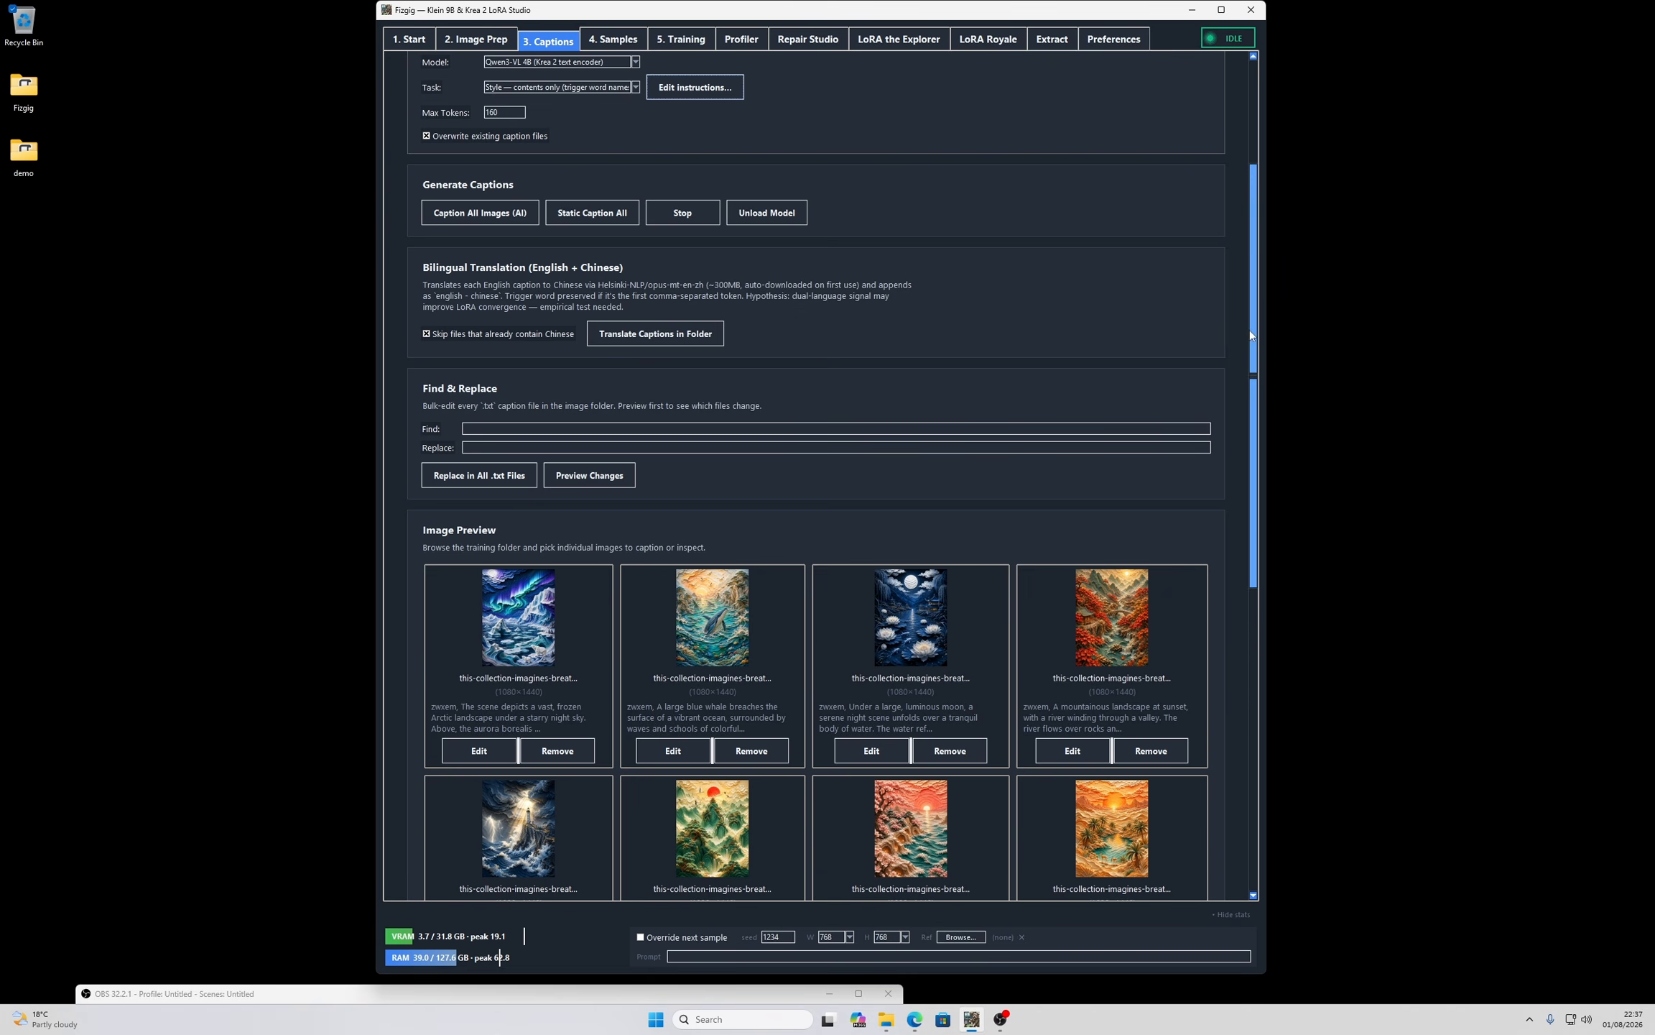
left_click_drag(1250, 330, 1244, 475)
scroll(1243, 475, "down", 5)
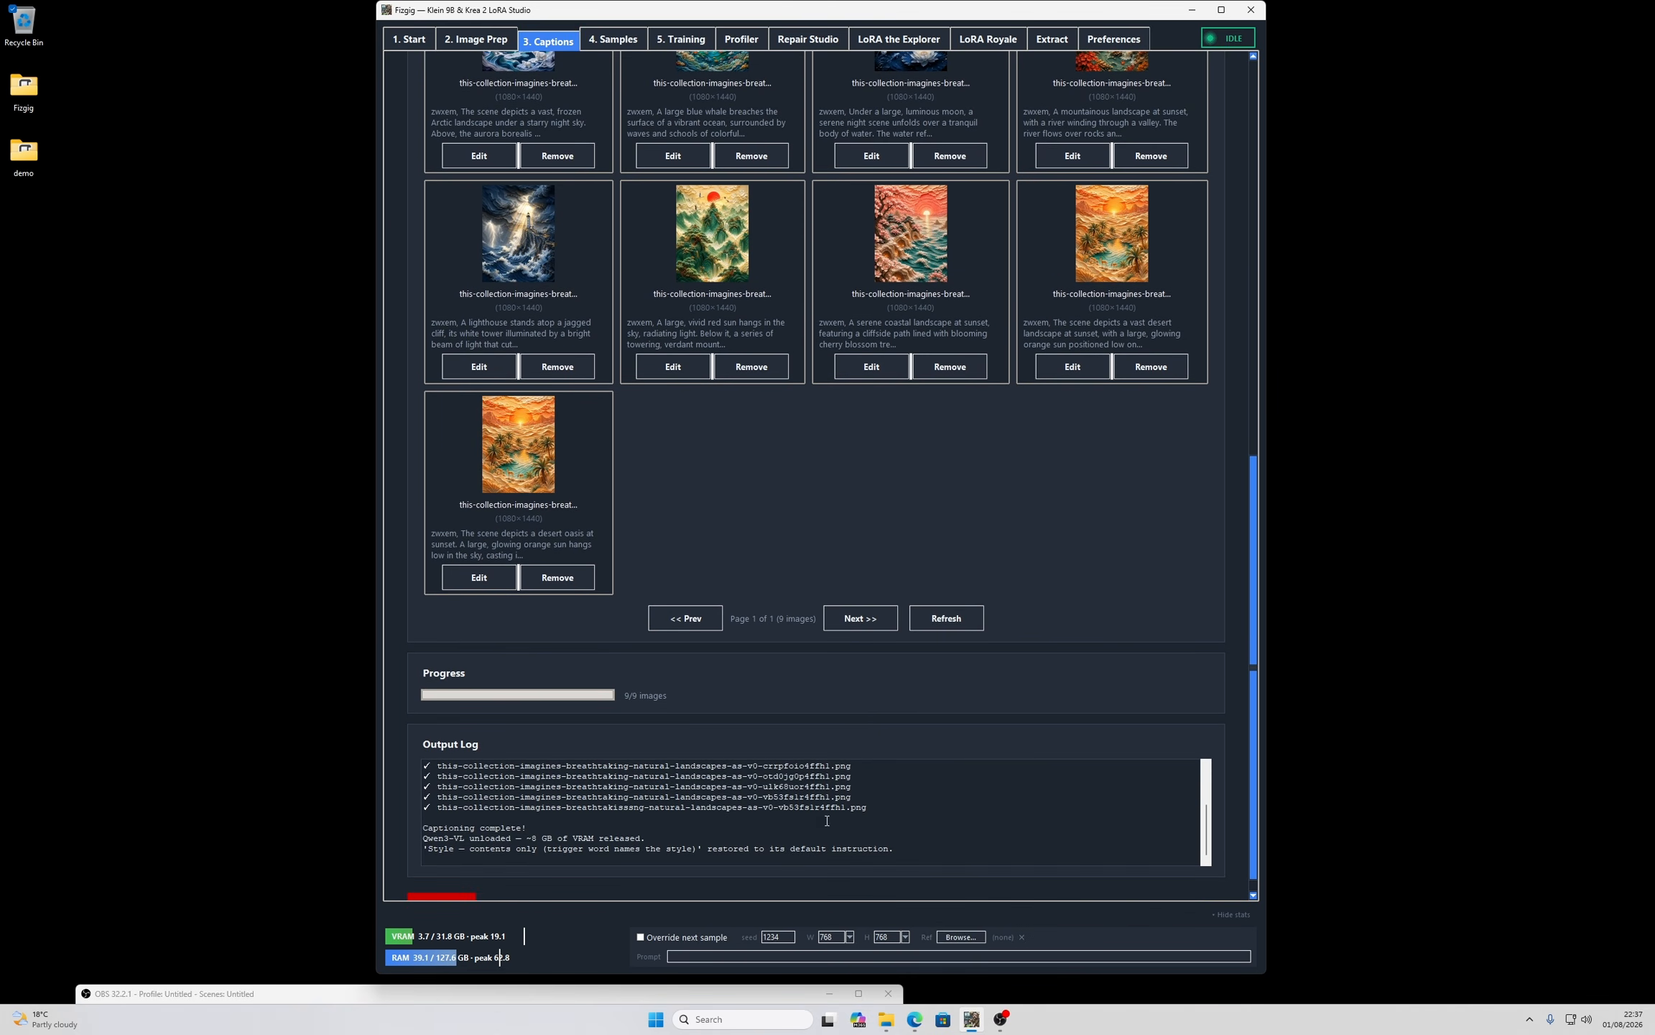
left_click_drag(1207, 826, 1210, 784)
left_click(674, 368)
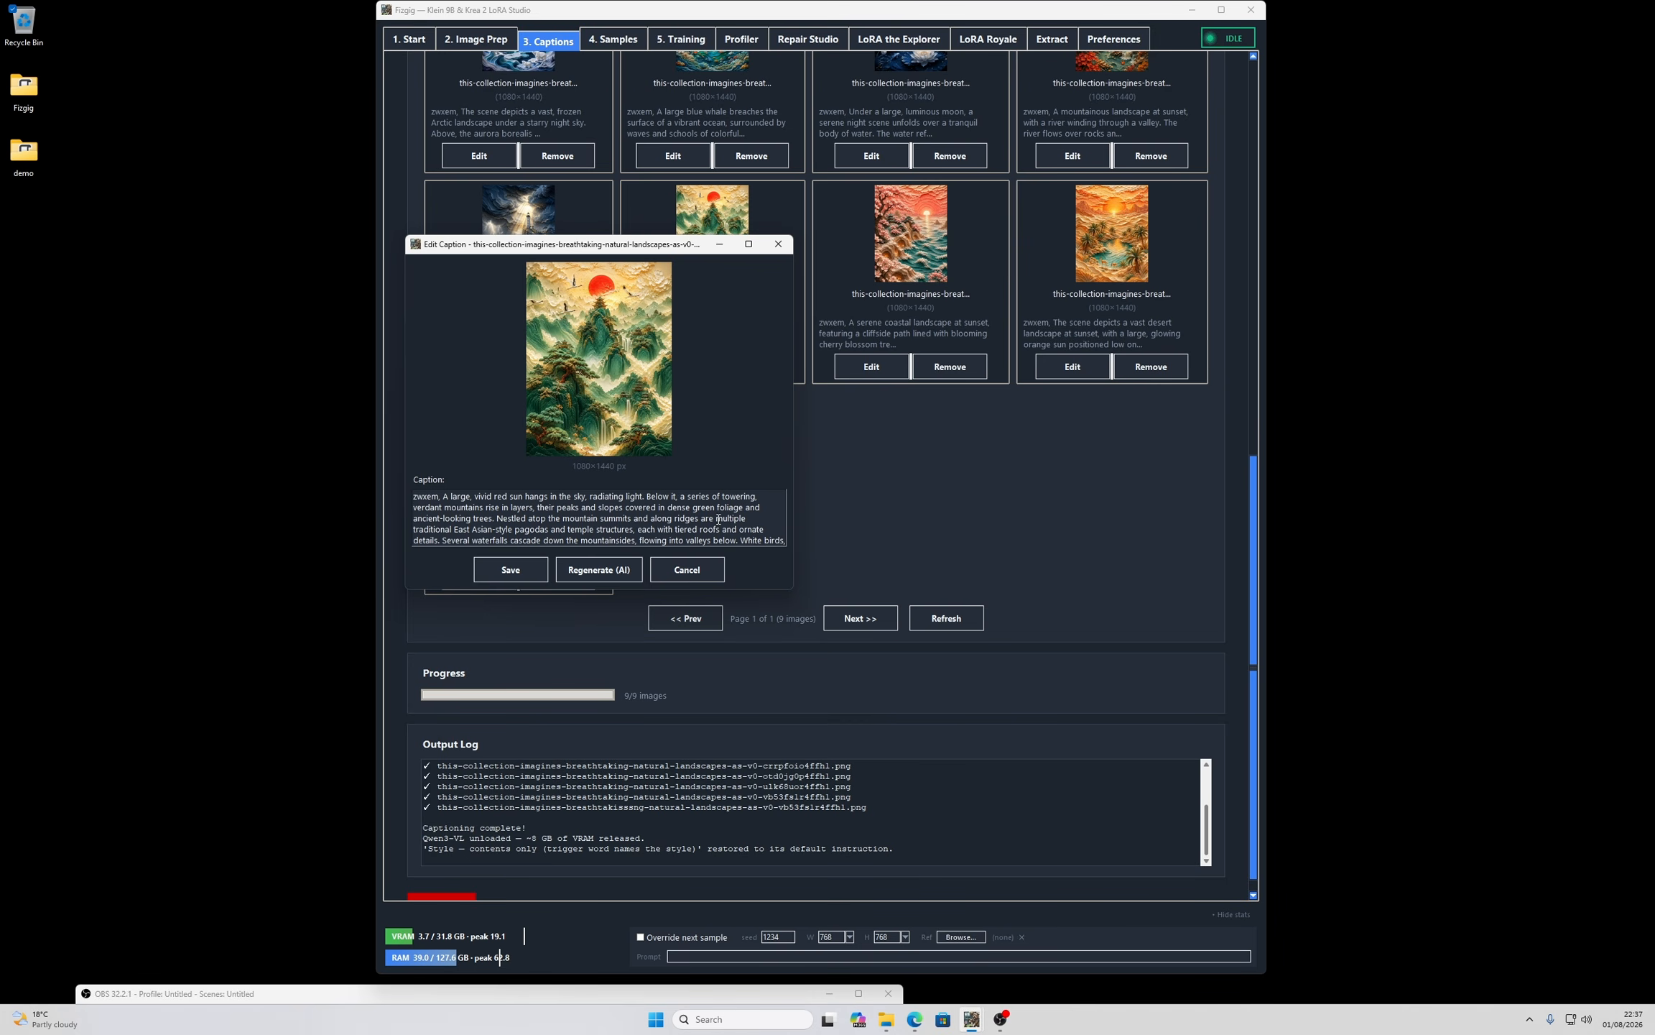
left_click(511, 569)
left_click(866, 553)
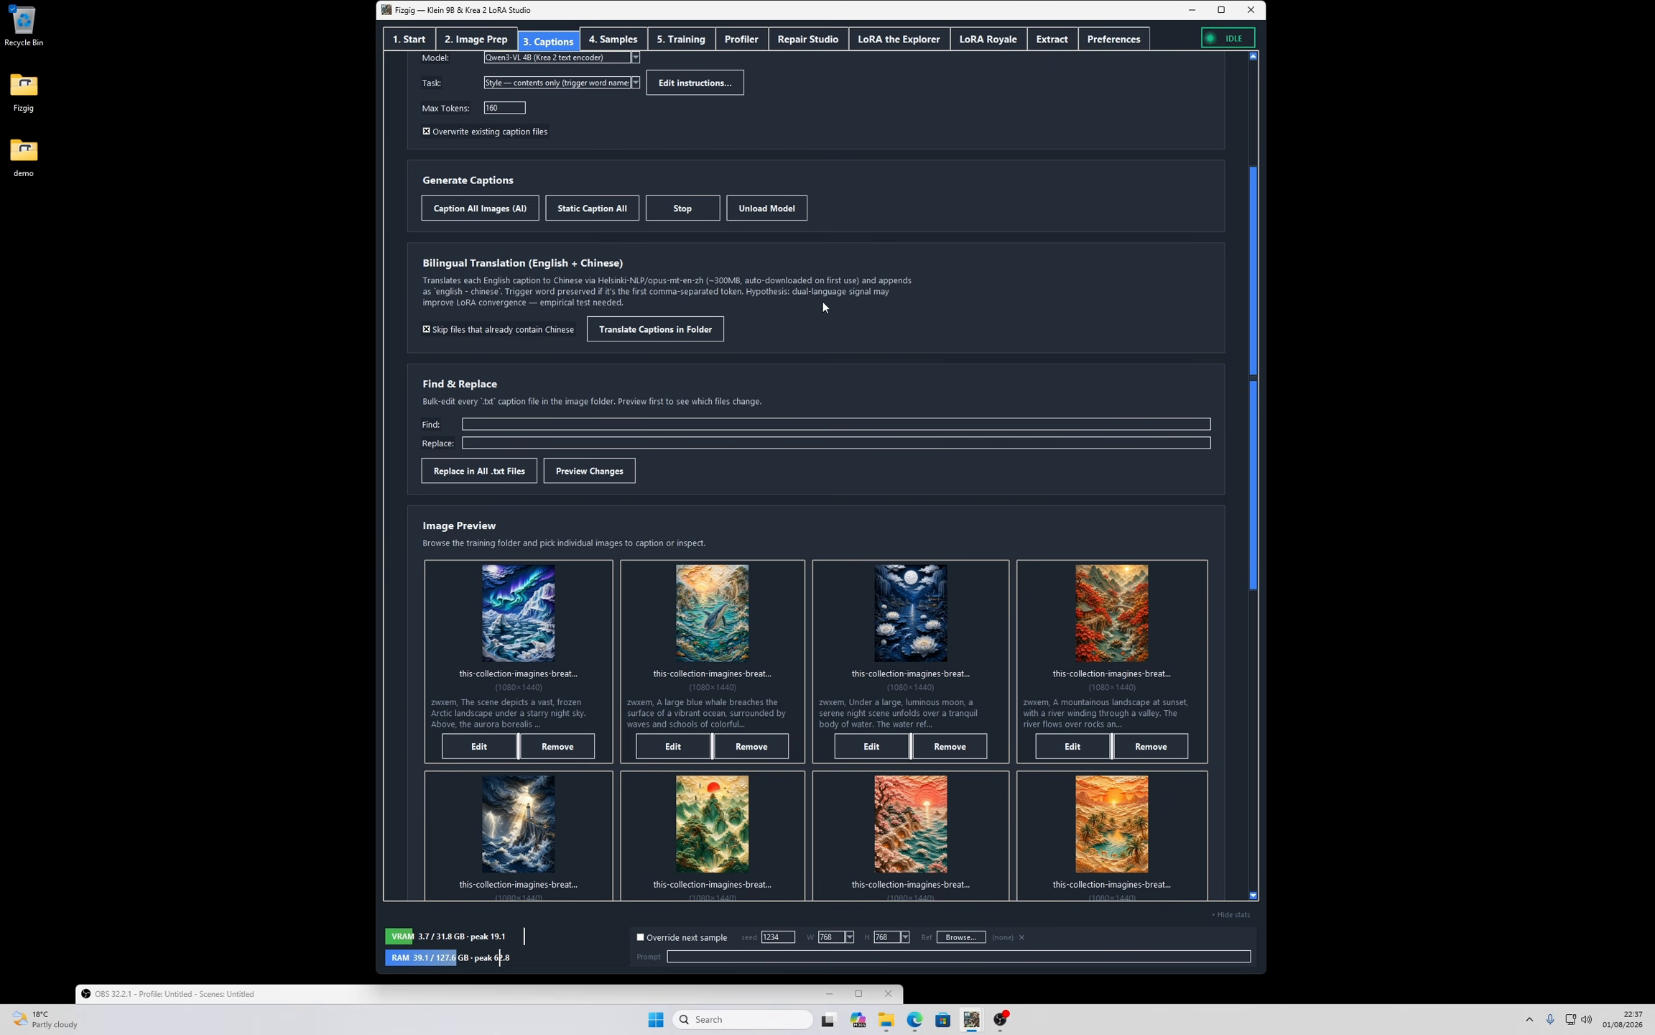
- Examine the sample preview settings, including the prompt, dimensions, generation frequency and Krea 2 preview engine
left_click(613, 39)
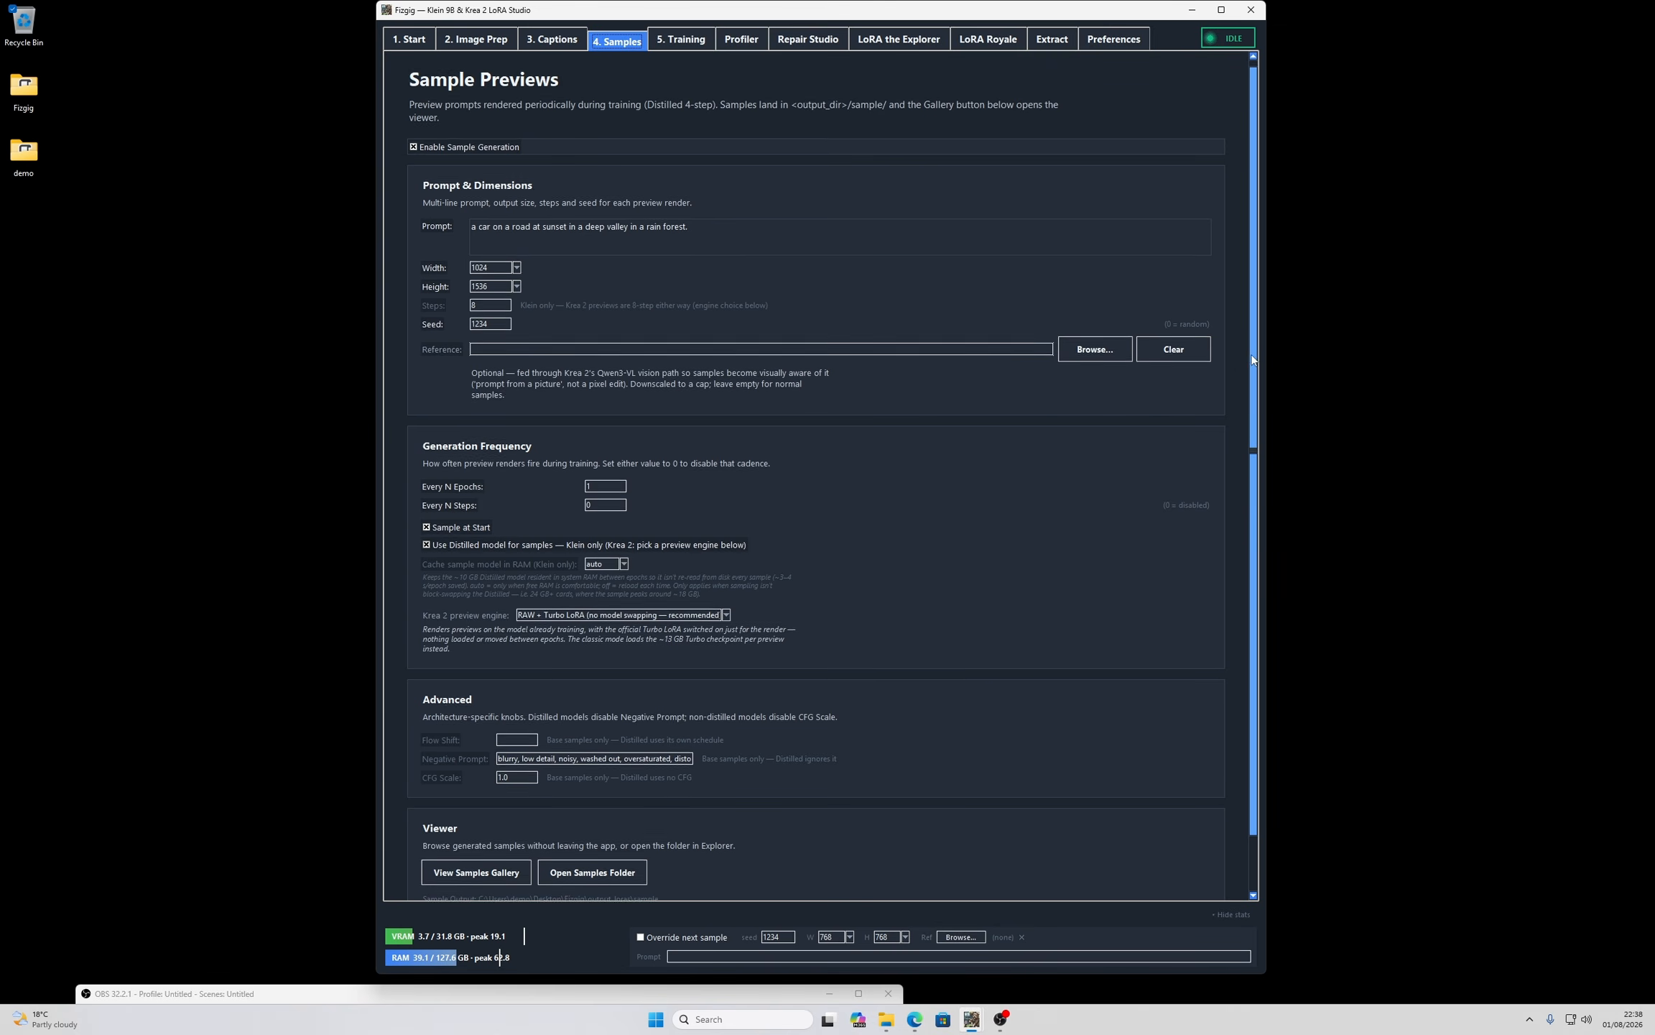
left_click_drag(1252, 353, 1257, 424)
scroll(1263, 380, "up", 3)
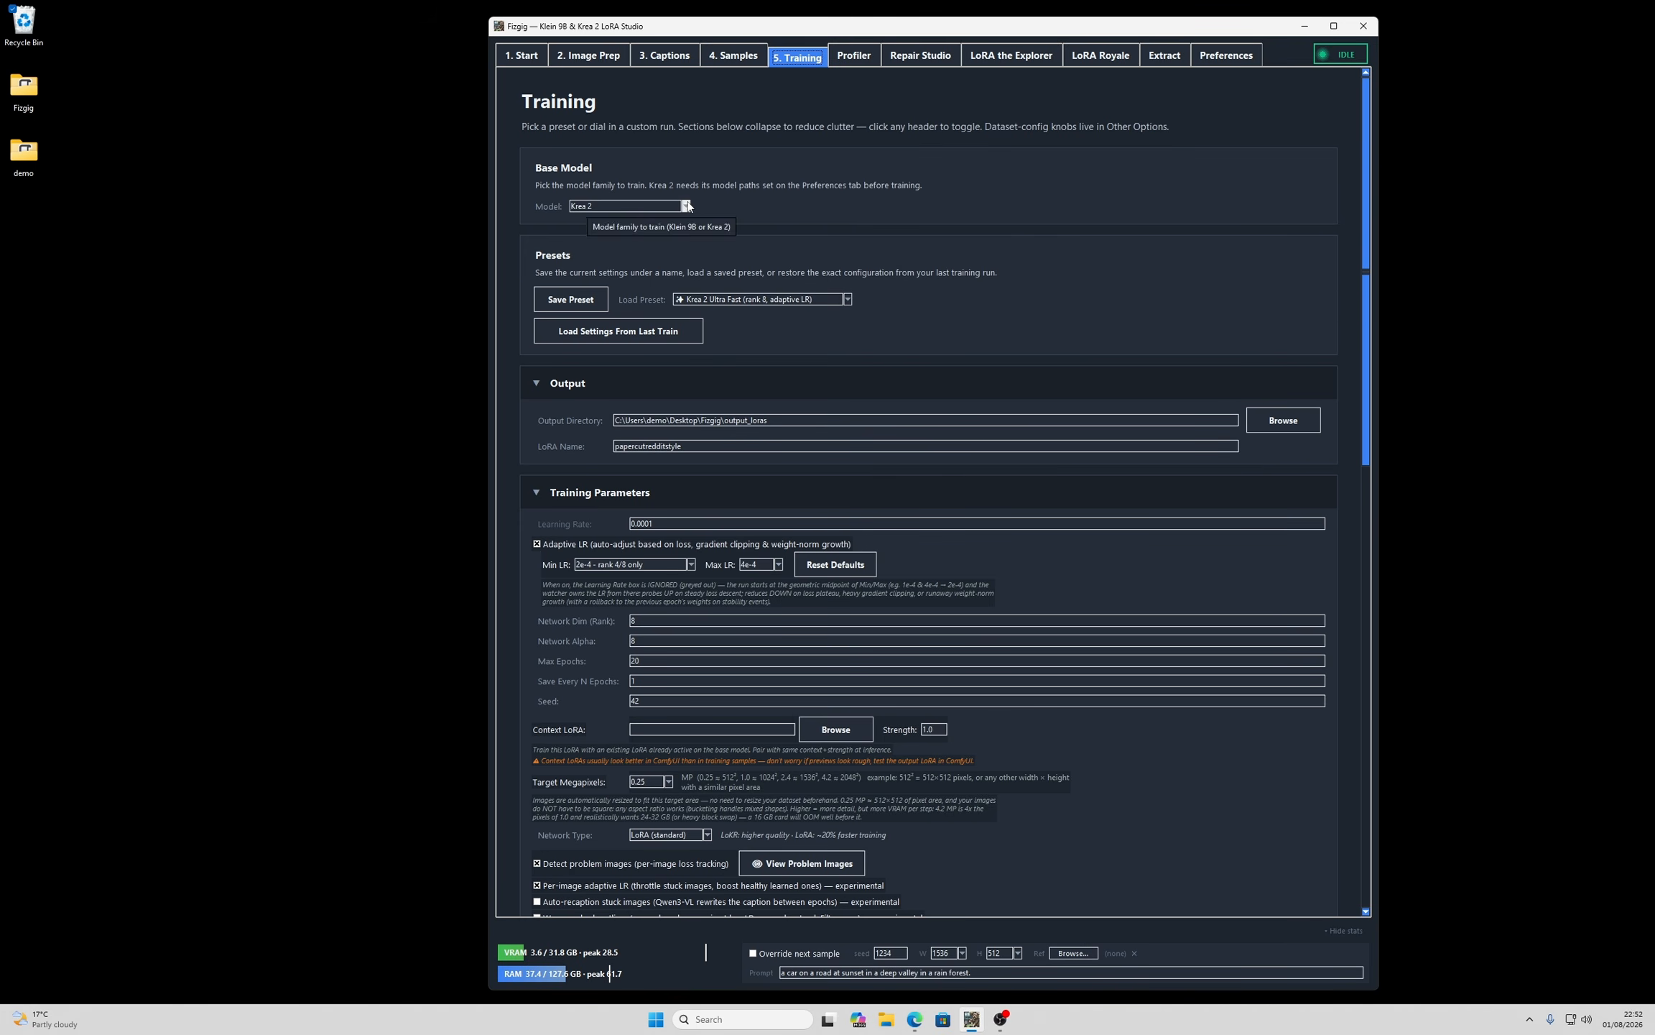
- Load the built-in training preset "Krea 2 Ultra Fast (rank 8, adaptive LR)" and dismiss the notice
left_click(778, 300)
left_click(758, 323)
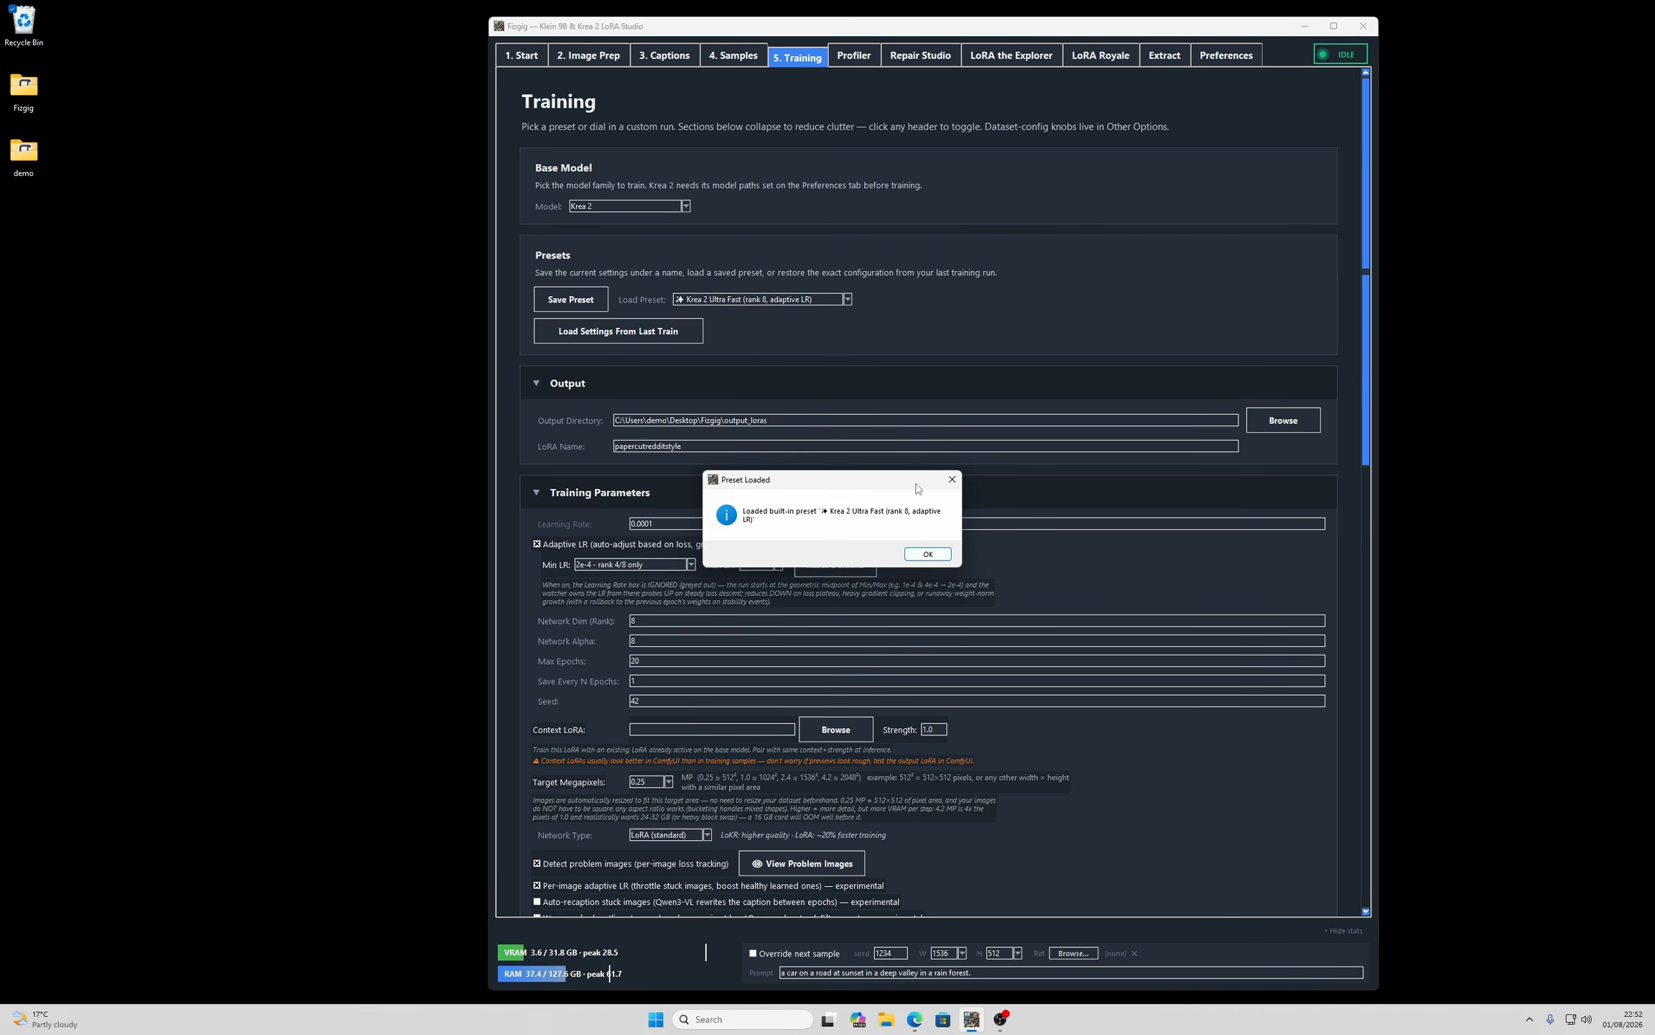
left_click(929, 558)
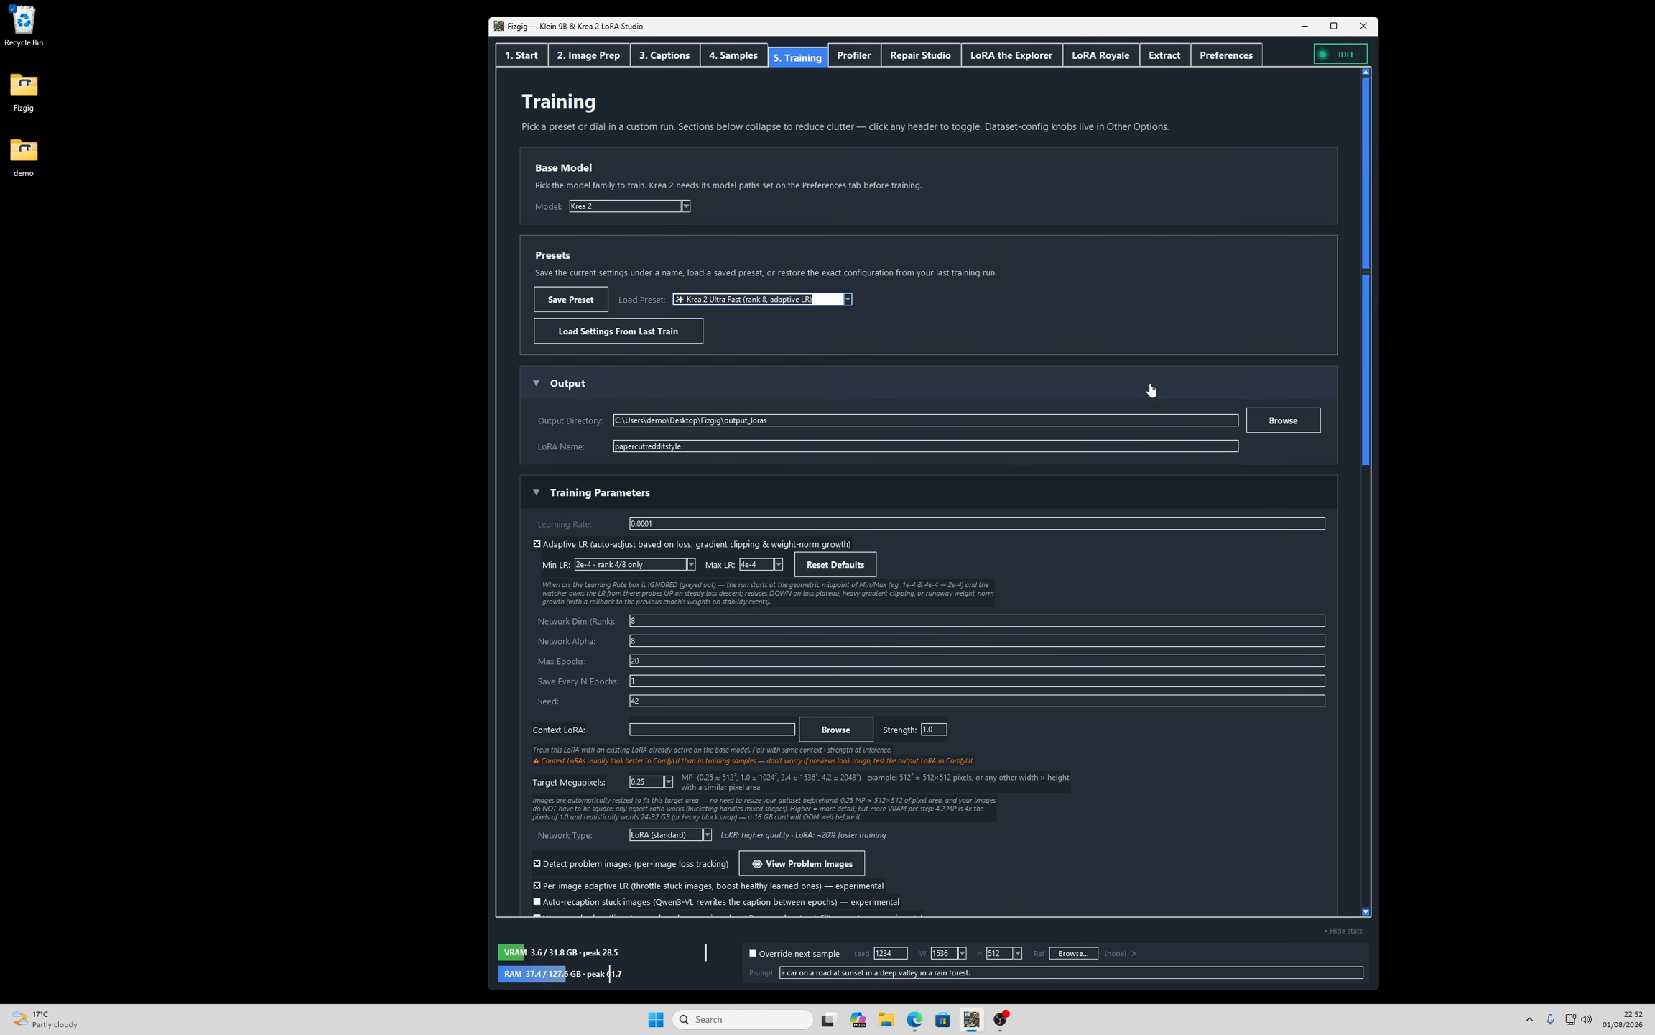
- Turn off problem-image detection and per-image adaptive LR, and select "2e-4 - rank 4/8 only" as the minimum learning rate
left_click_drag(1368, 383, 1368, 477)
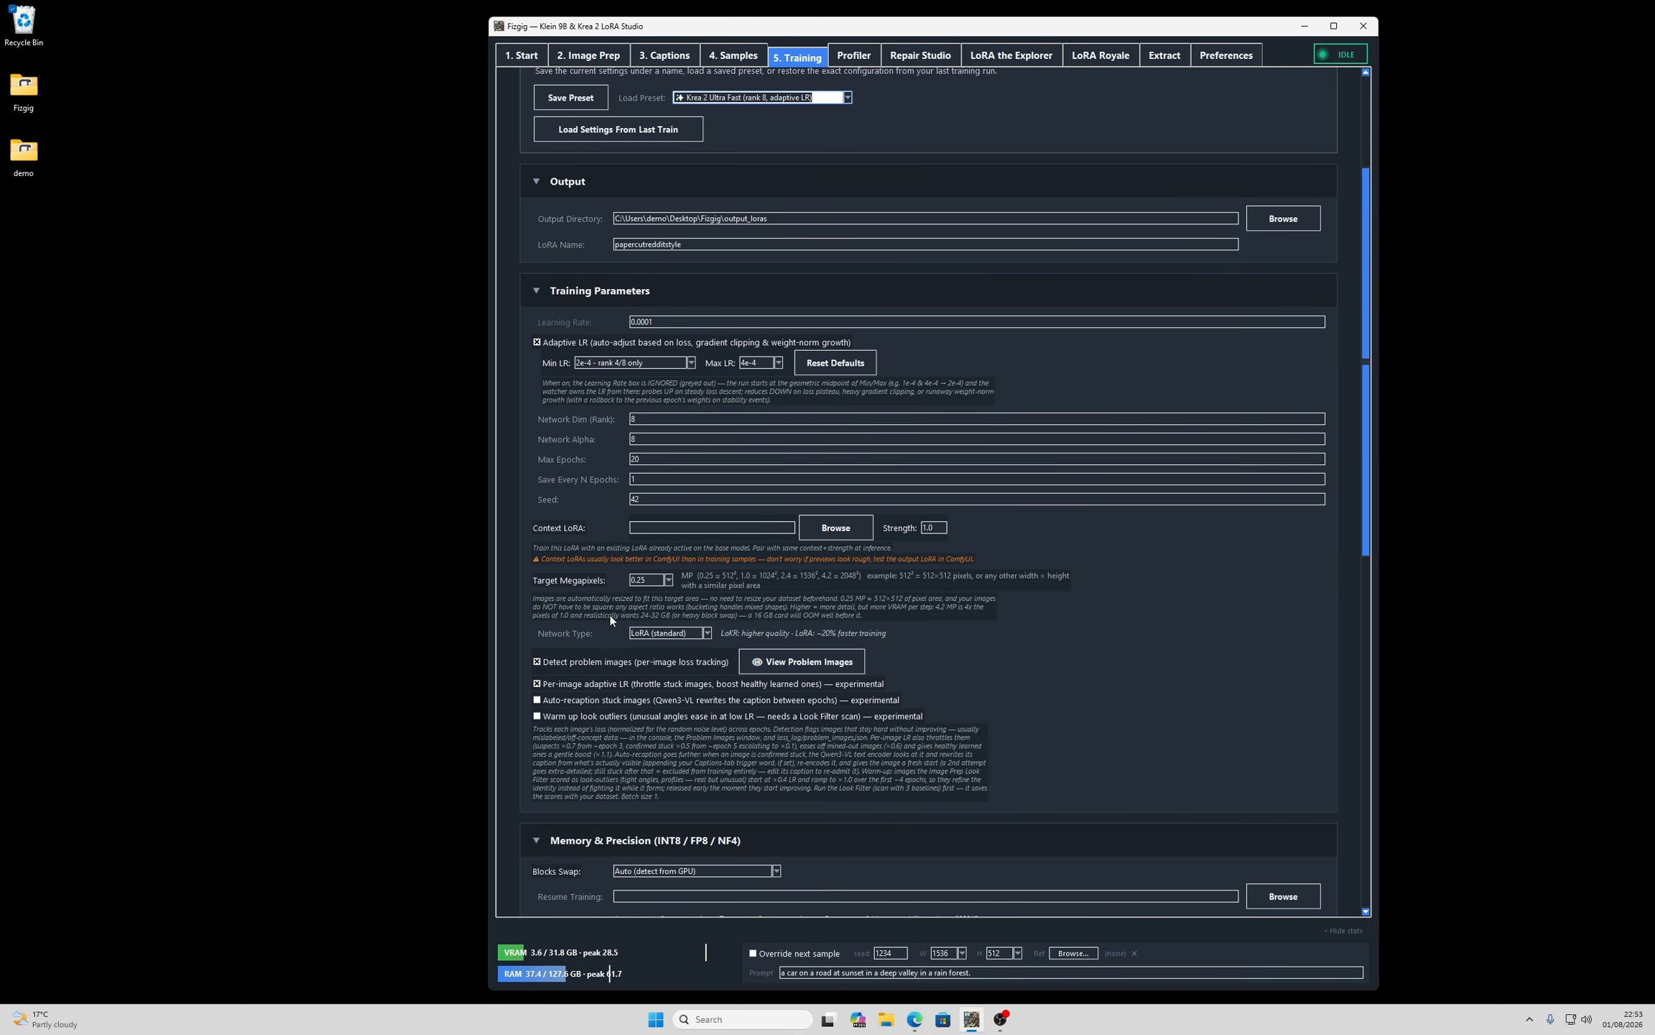
left_click(539, 682)
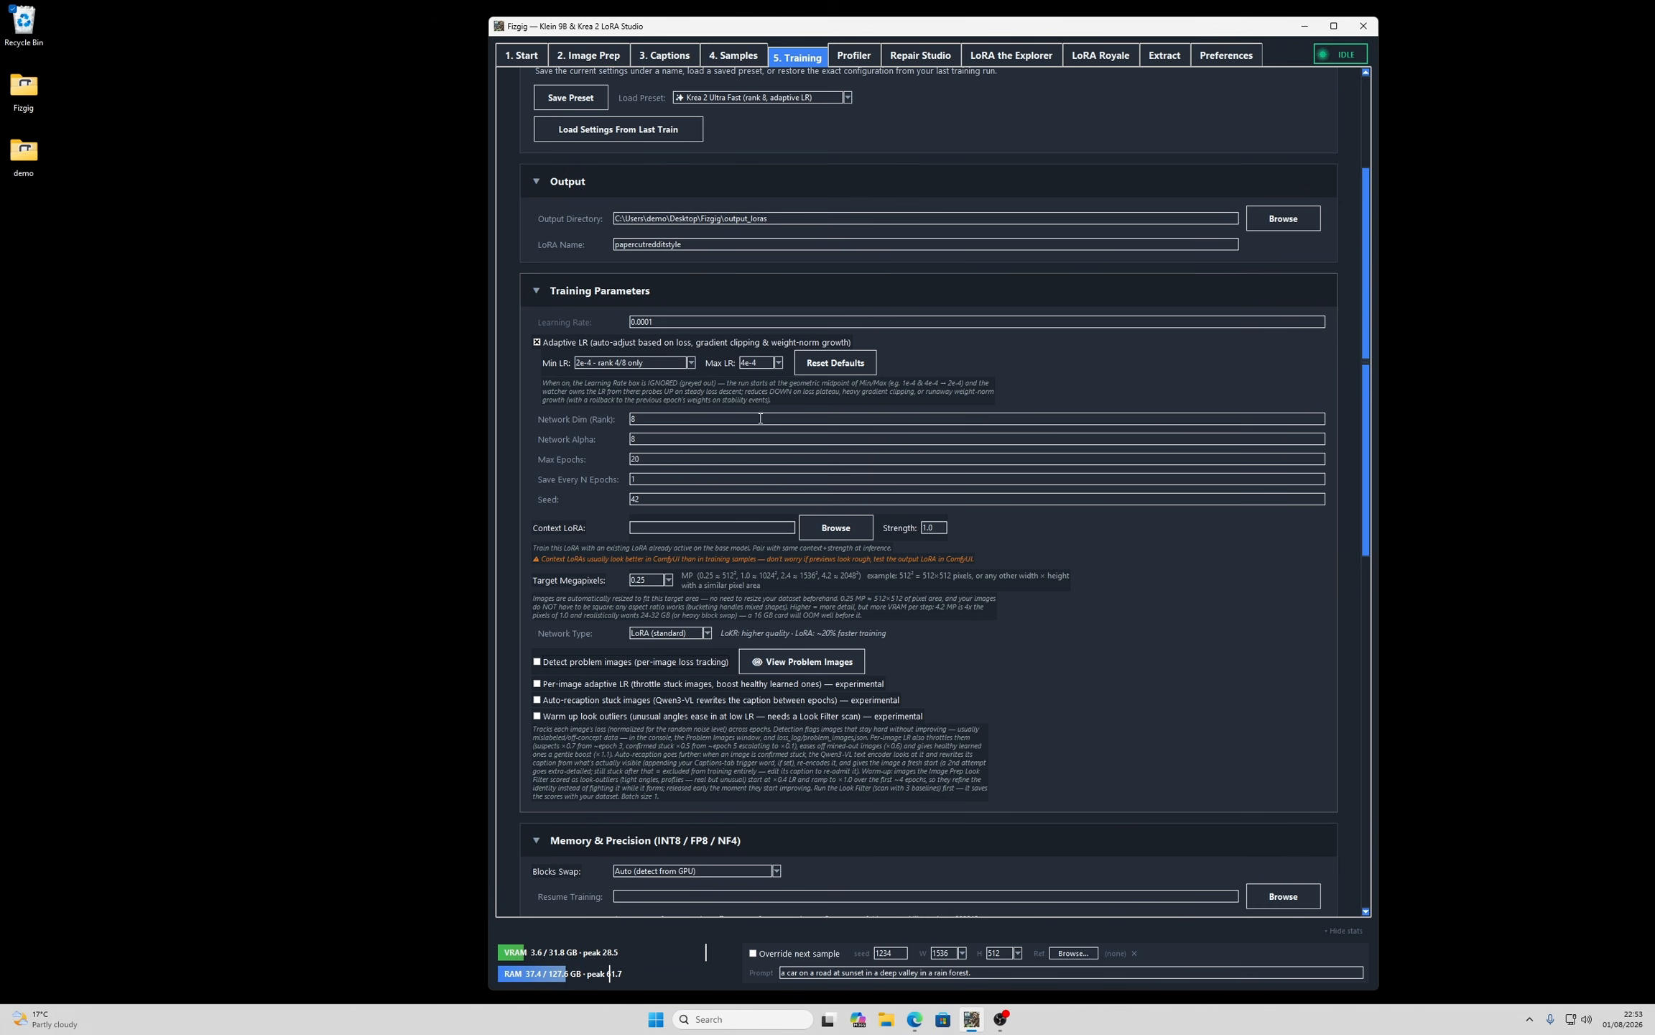
left_click(691, 363)
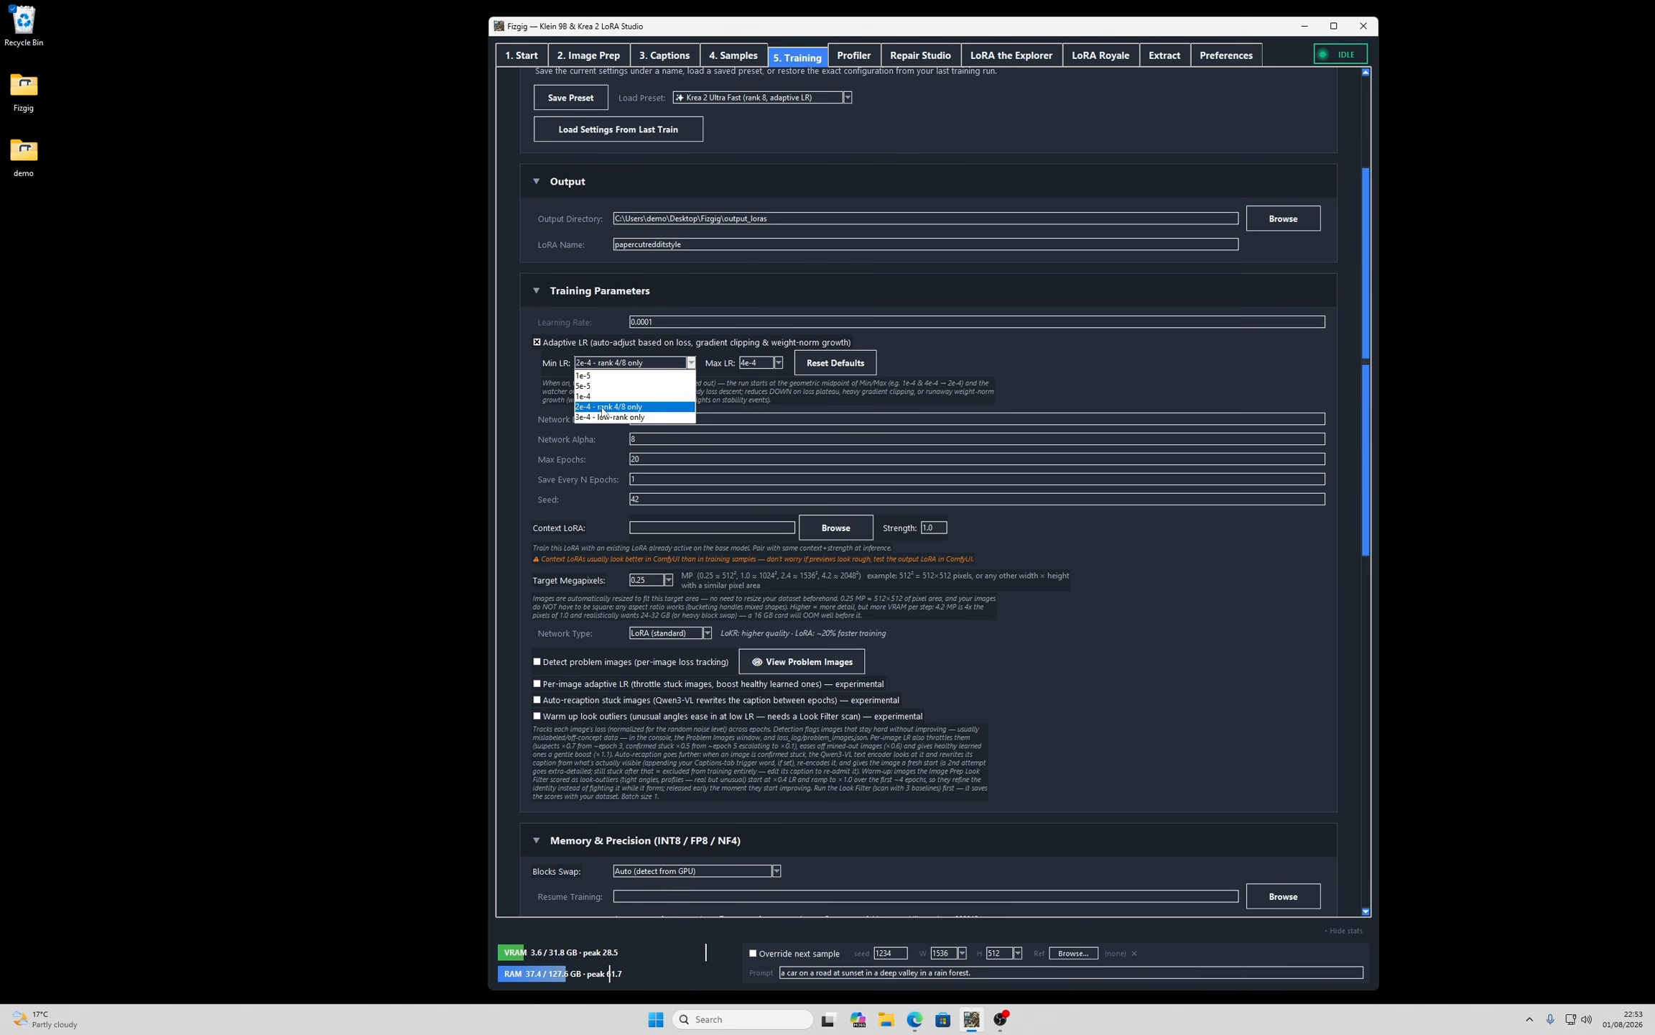
left_click(604, 407)
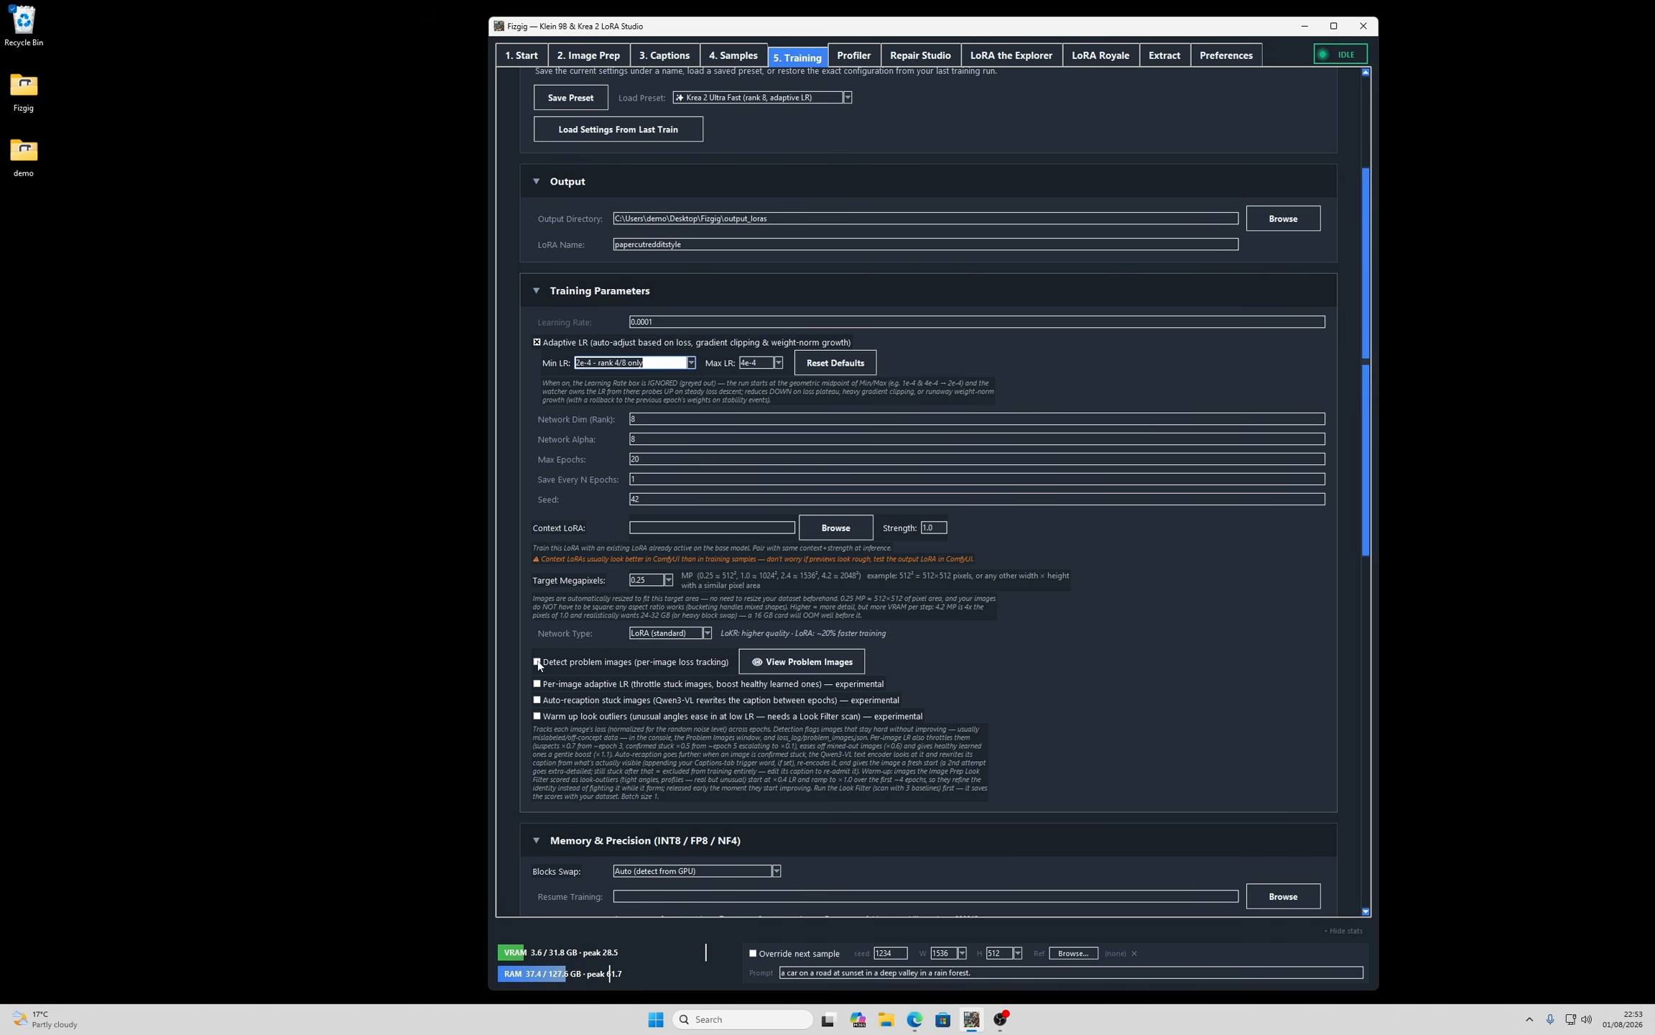
- Check the memory and precision settings and start the training run with cache preparation enabled
left_click_drag(1374, 422, 1368, 652)
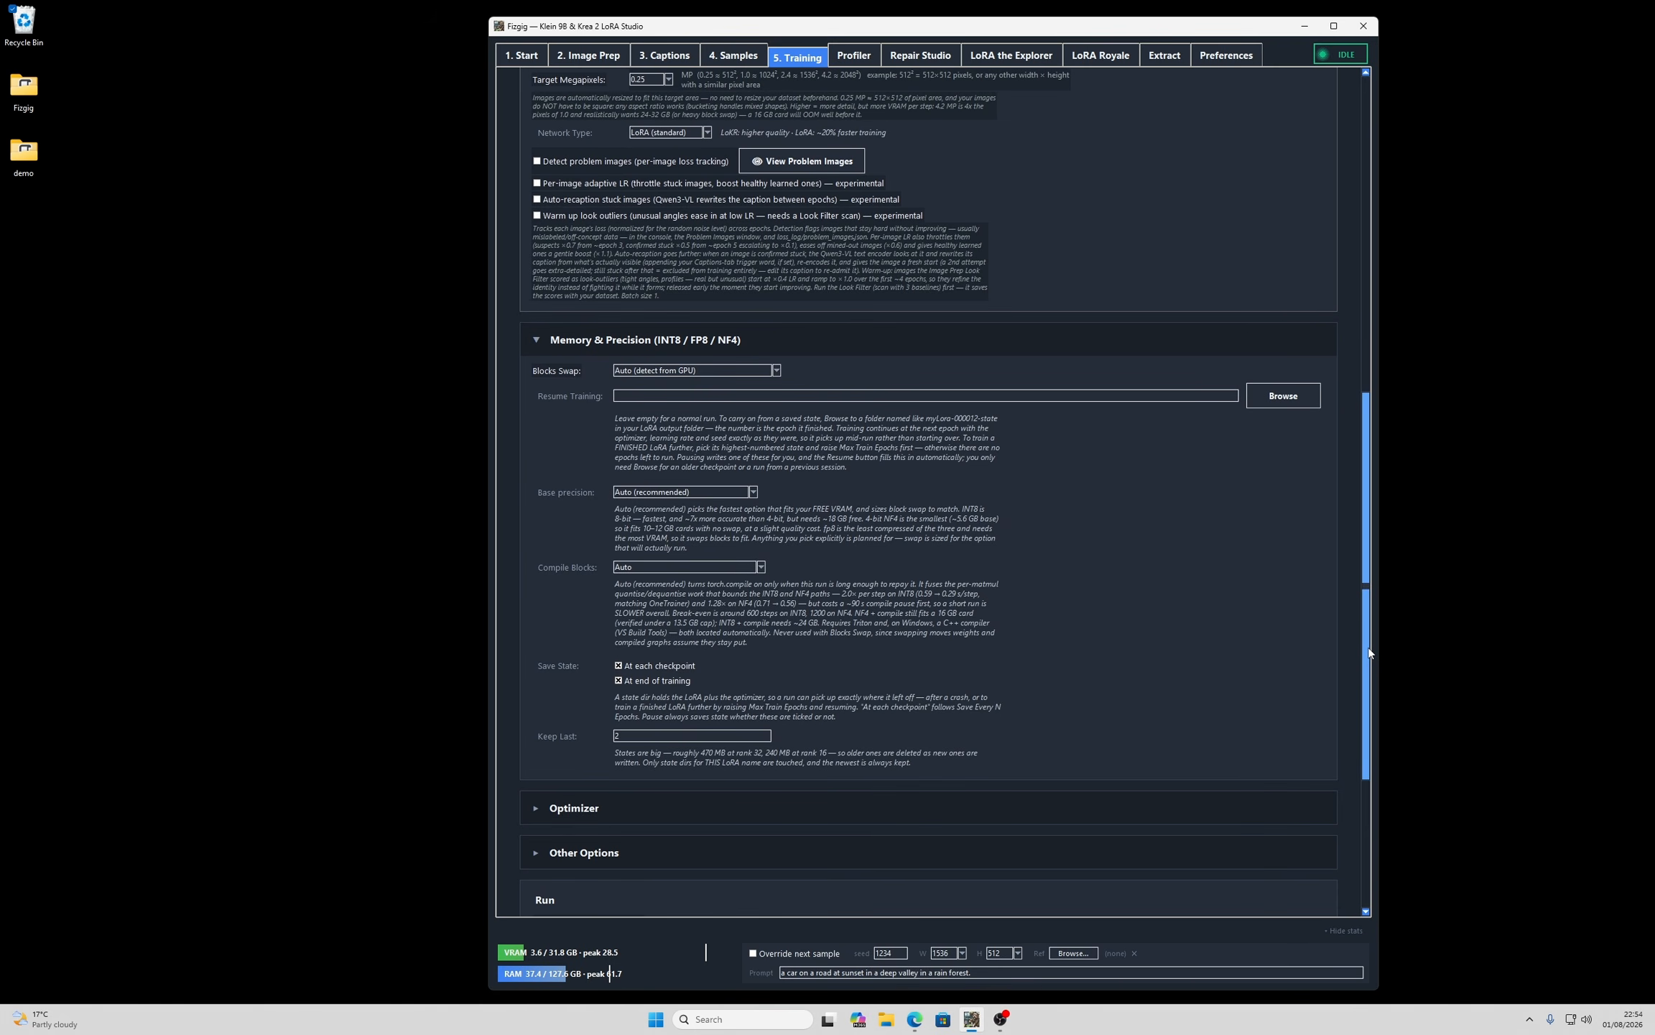
left_click_drag(1368, 653, 1344, 702)
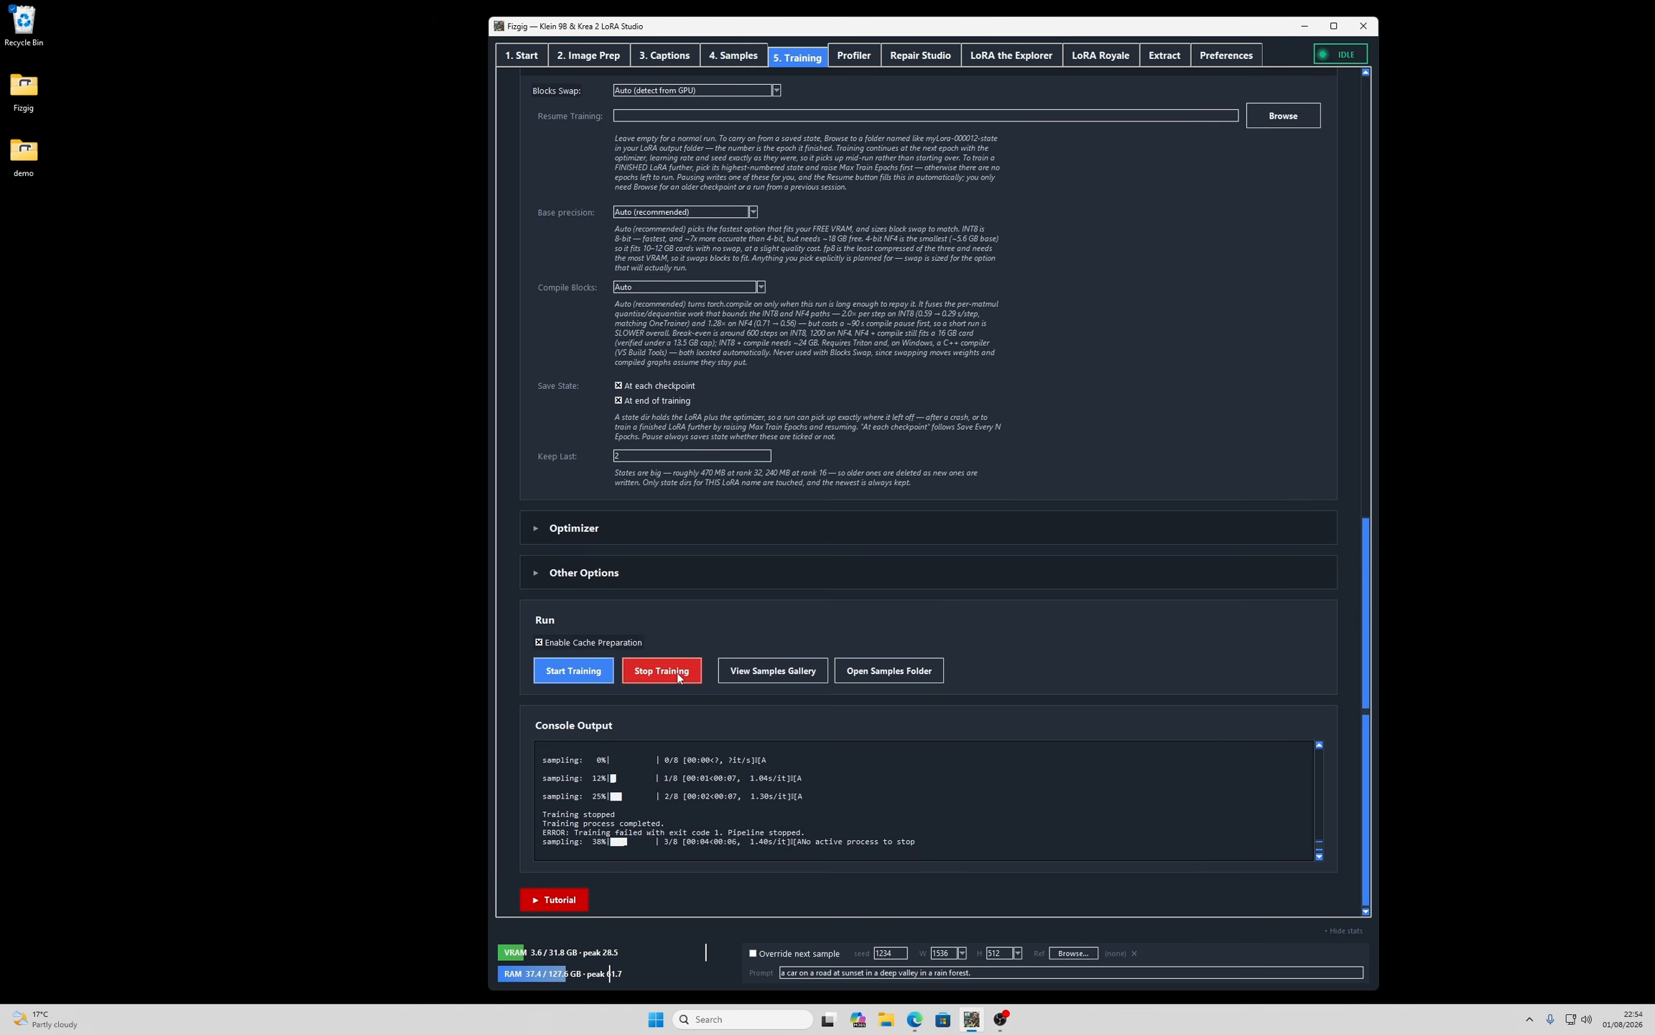
left_click(567, 671)
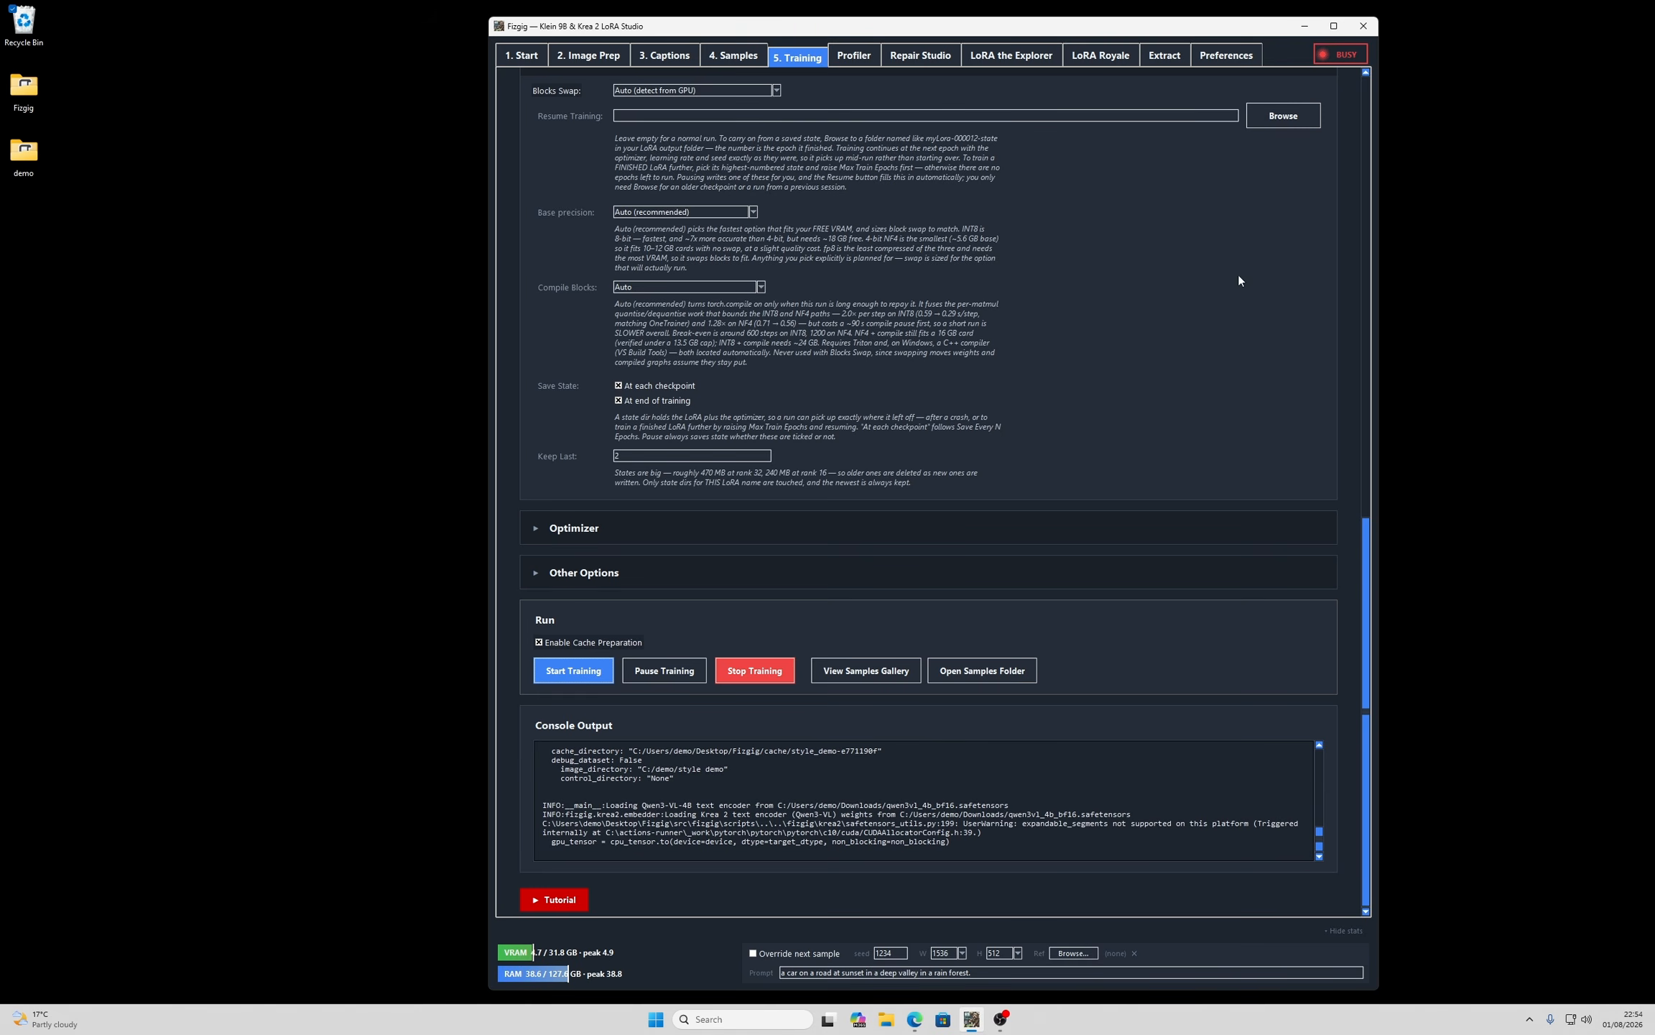
- Examine the Klein 9B and Krea 2 model paths and their download options in the preferences
left_click(1226, 55)
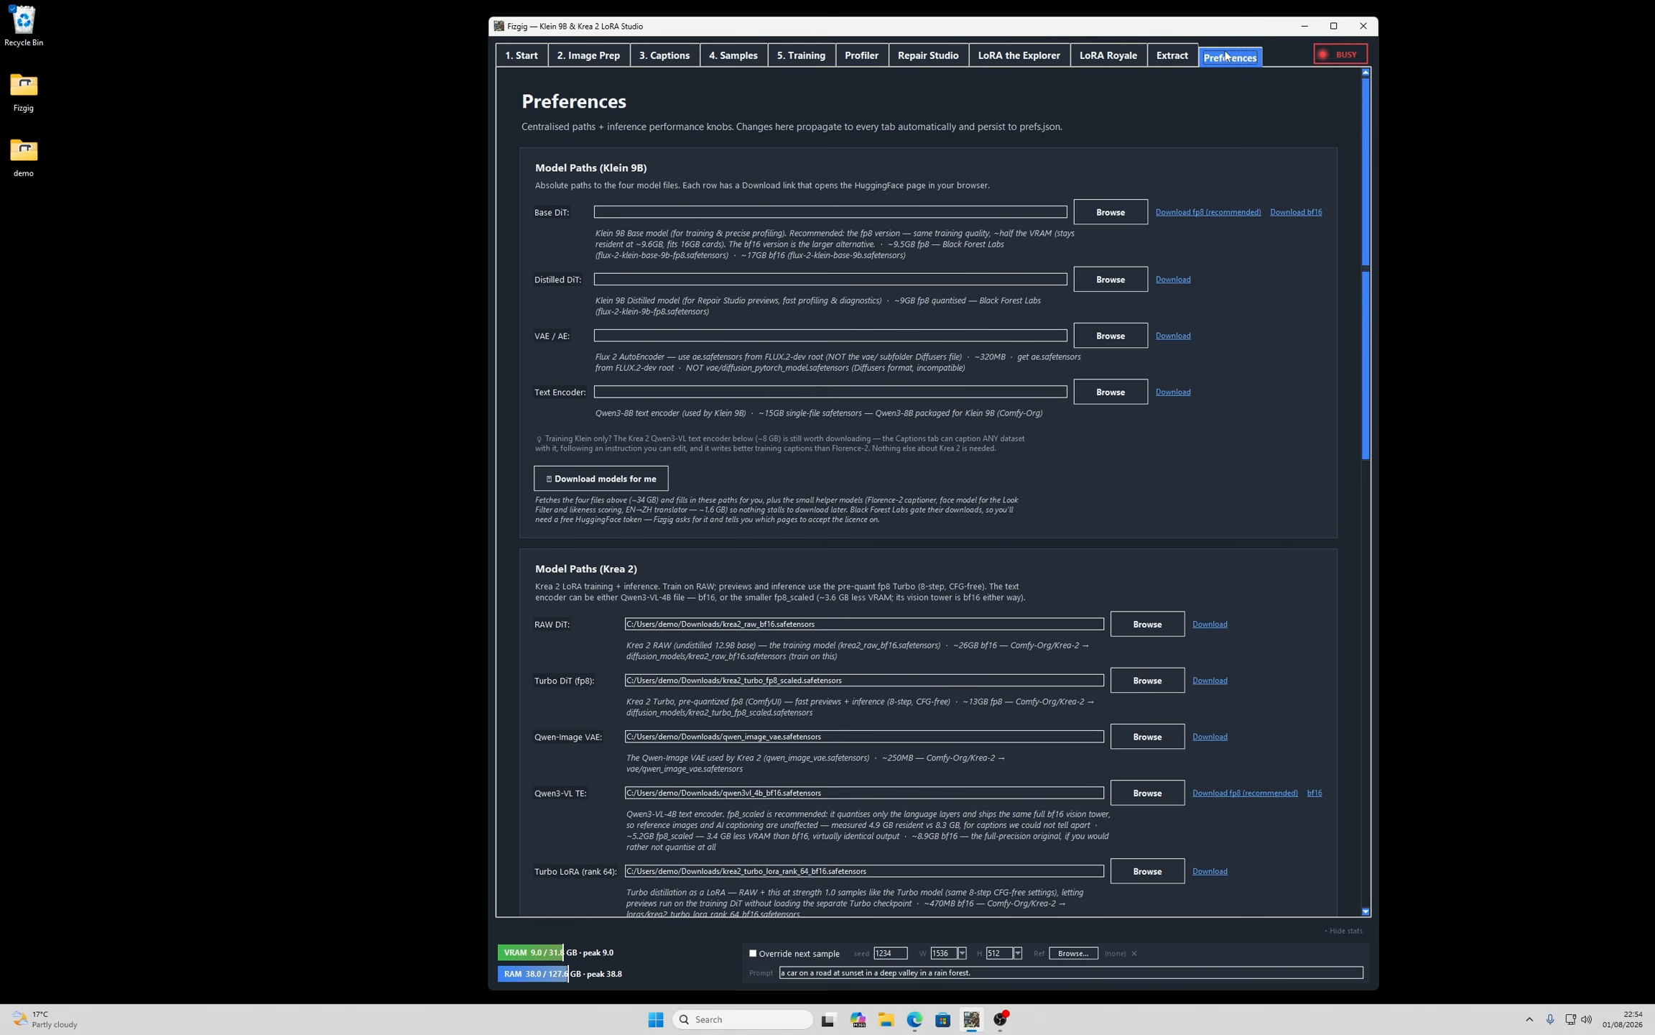
left_click_drag(1364, 294, 1366, 478)
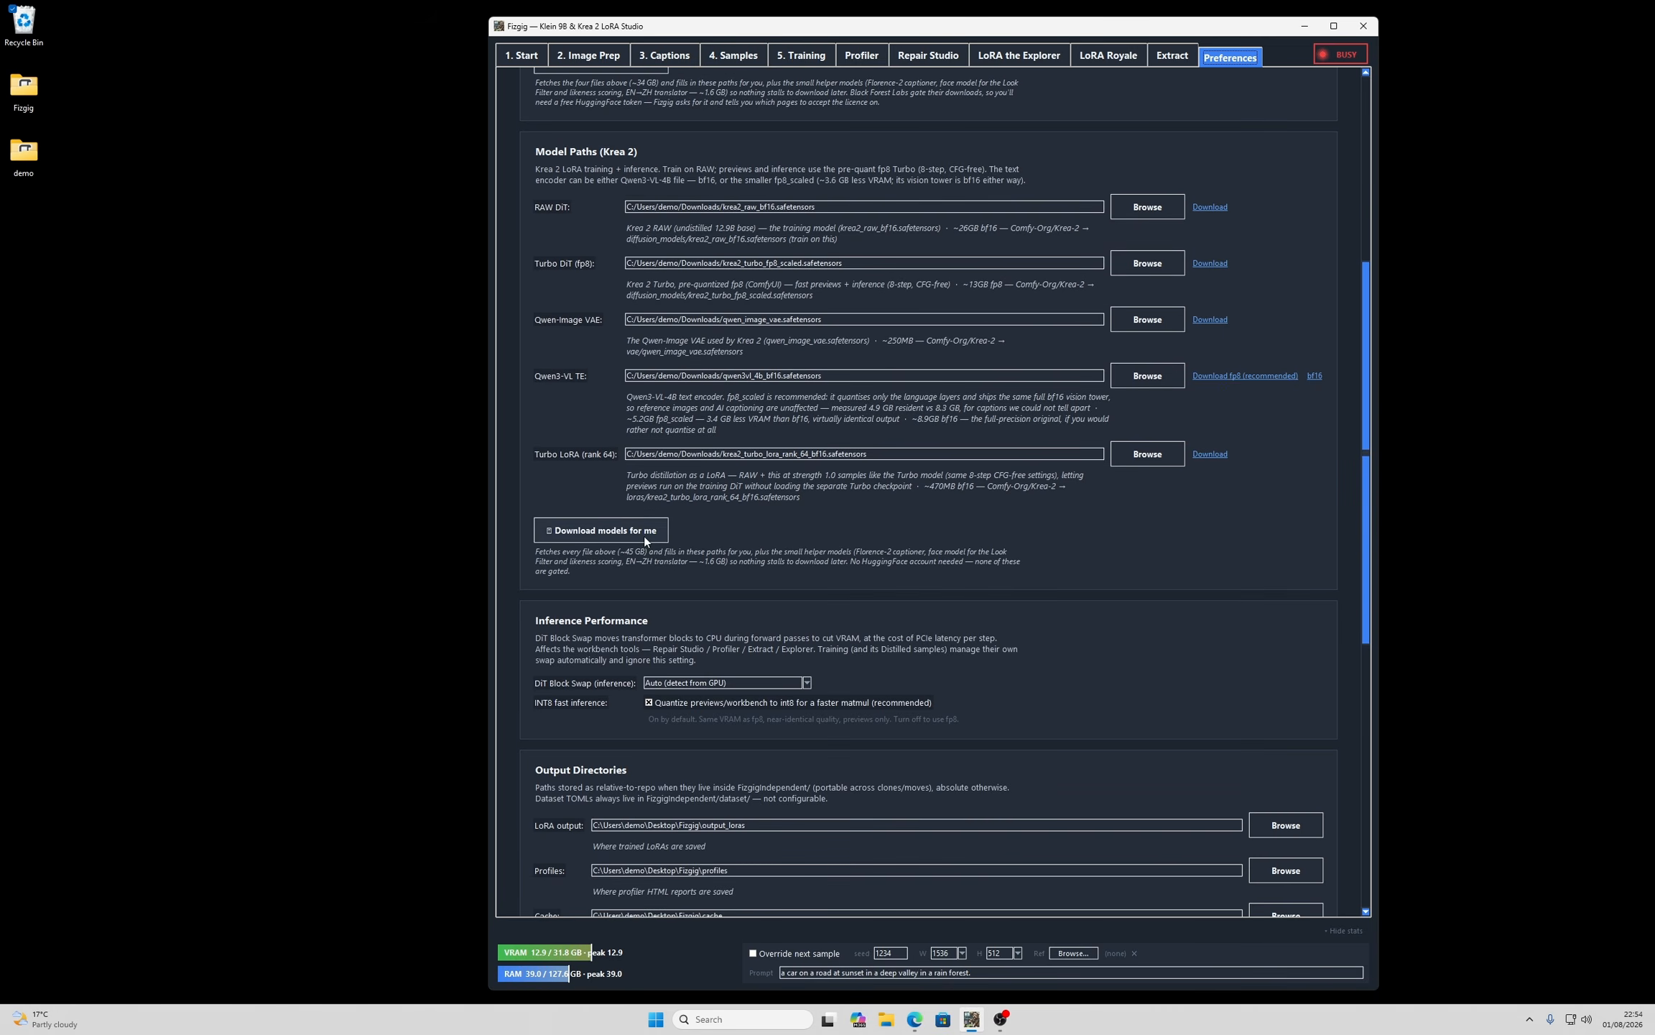
left_click_drag(1366, 611, 1395, 587)
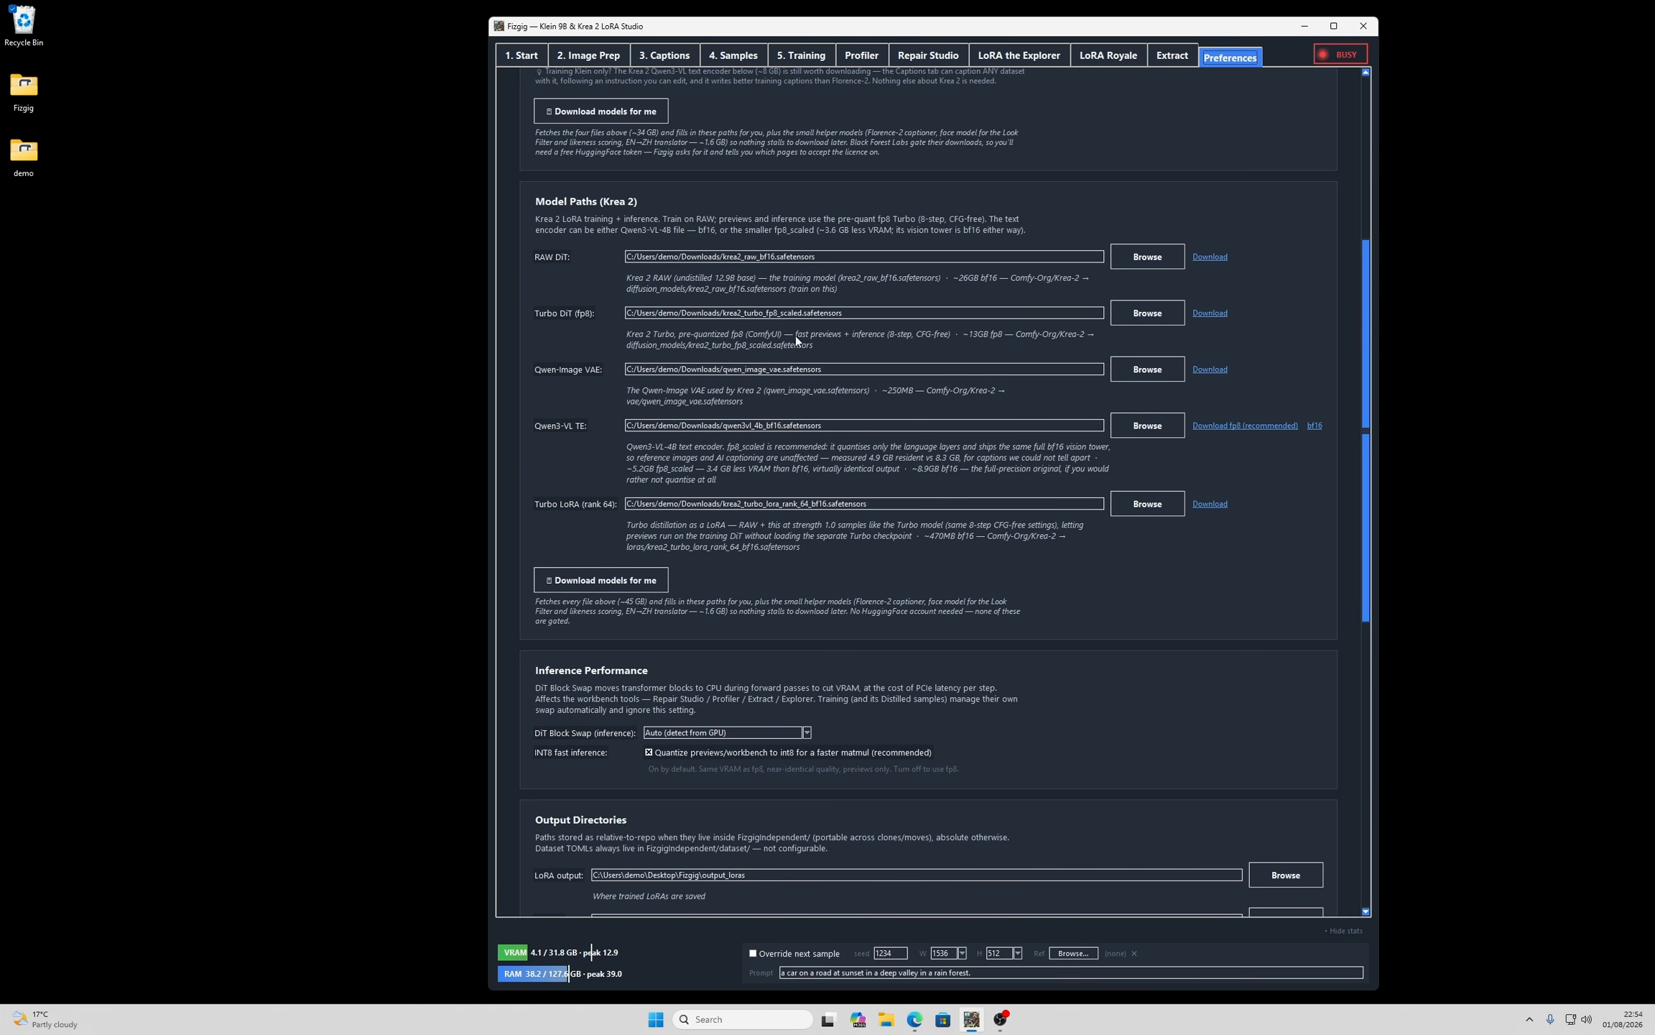
left_click_drag(1363, 454, 1363, 280)
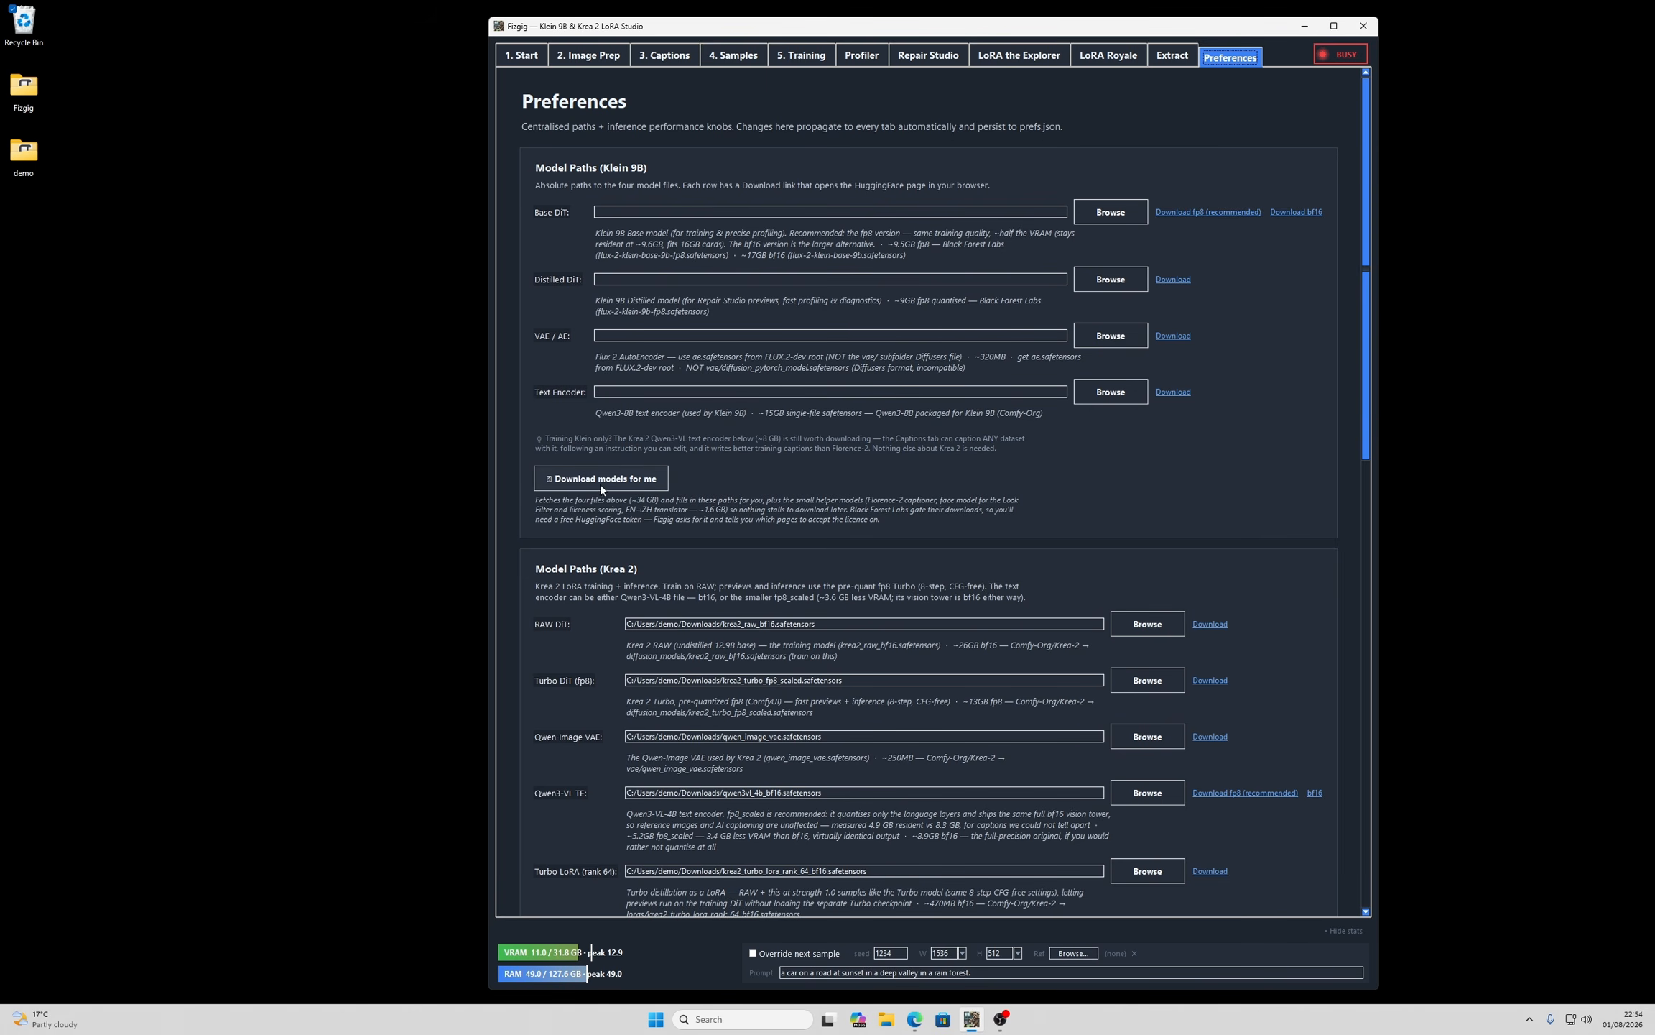
left_click_drag(1365, 453, 1361, 402)
- Return to the training settings and inspect the available network types, keeping LoRA (standard)
left_click(796, 57)
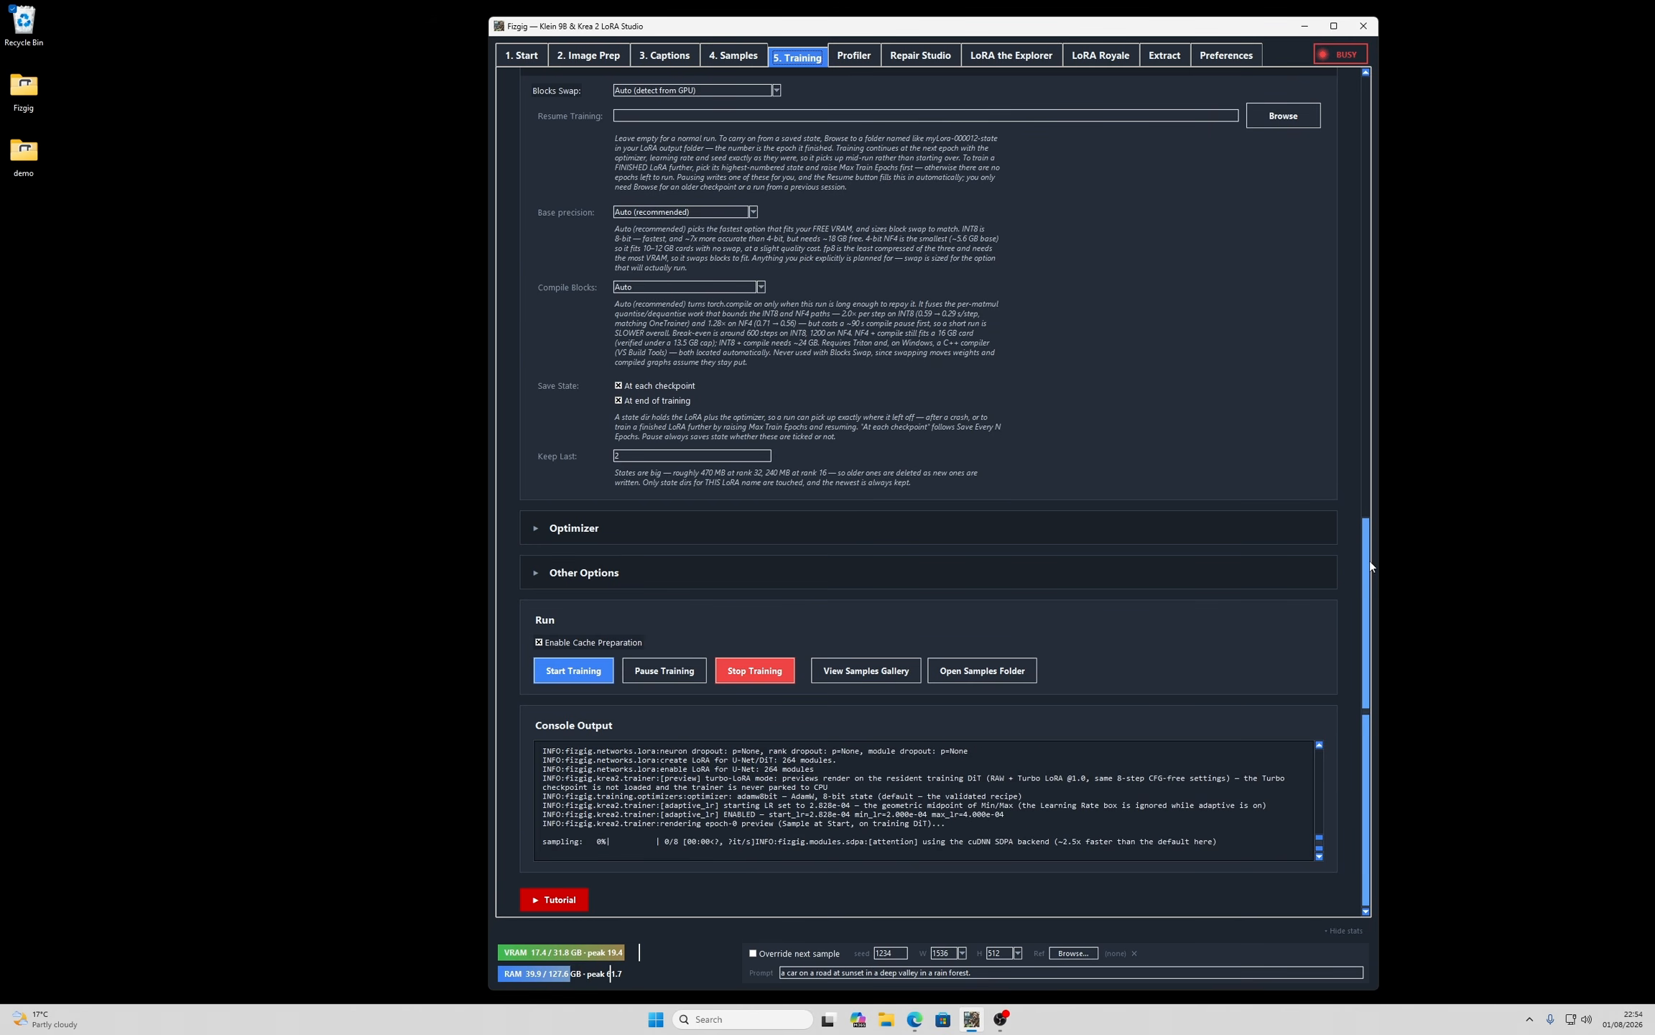
left_click_drag(1369, 560, 1355, 357)
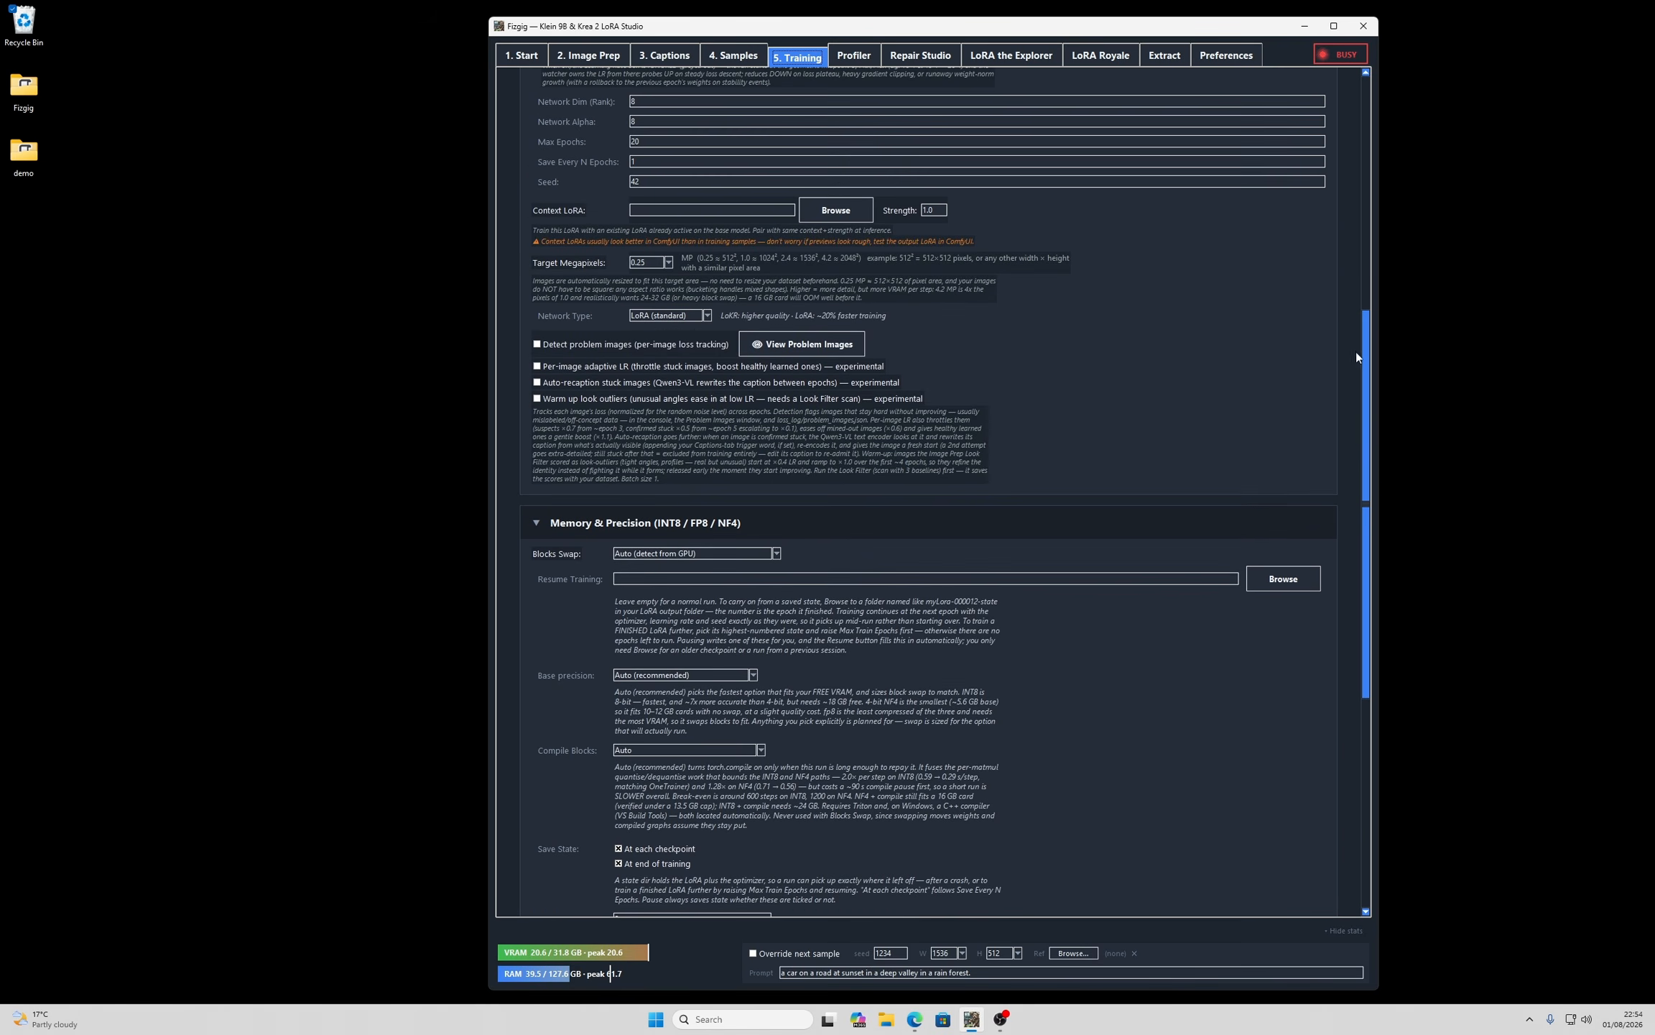
left_click(707, 315)
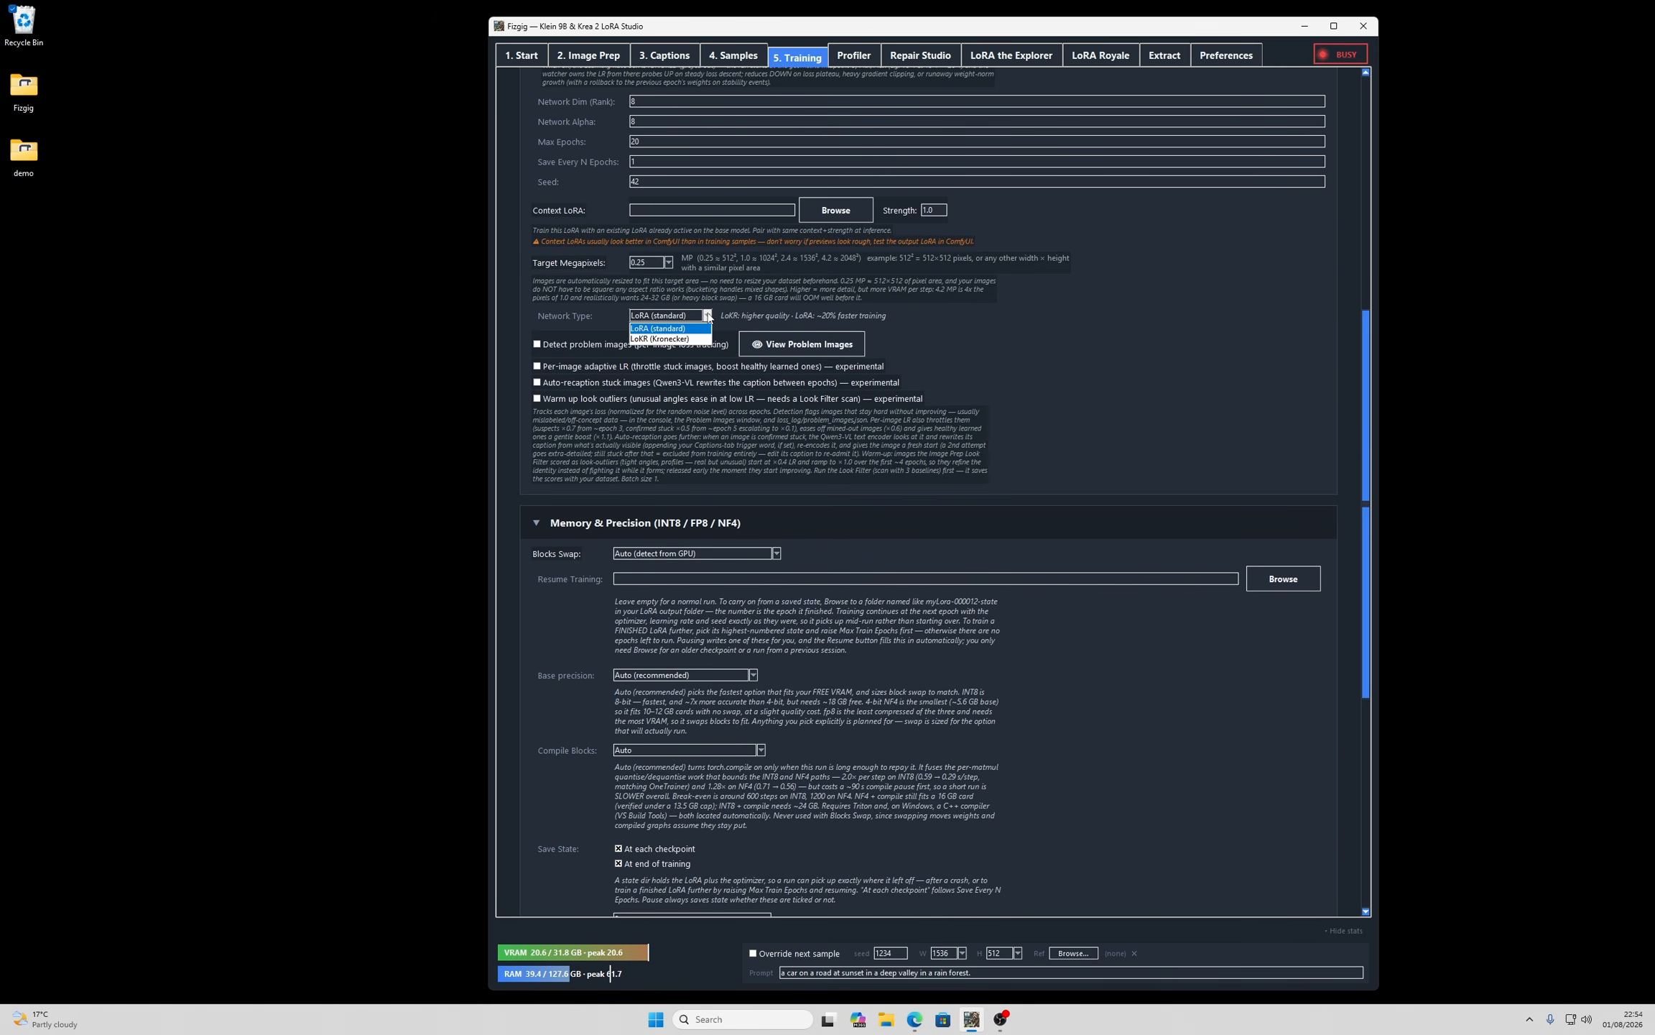
left_click(707, 314)
left_click(707, 315)
left_click(707, 314)
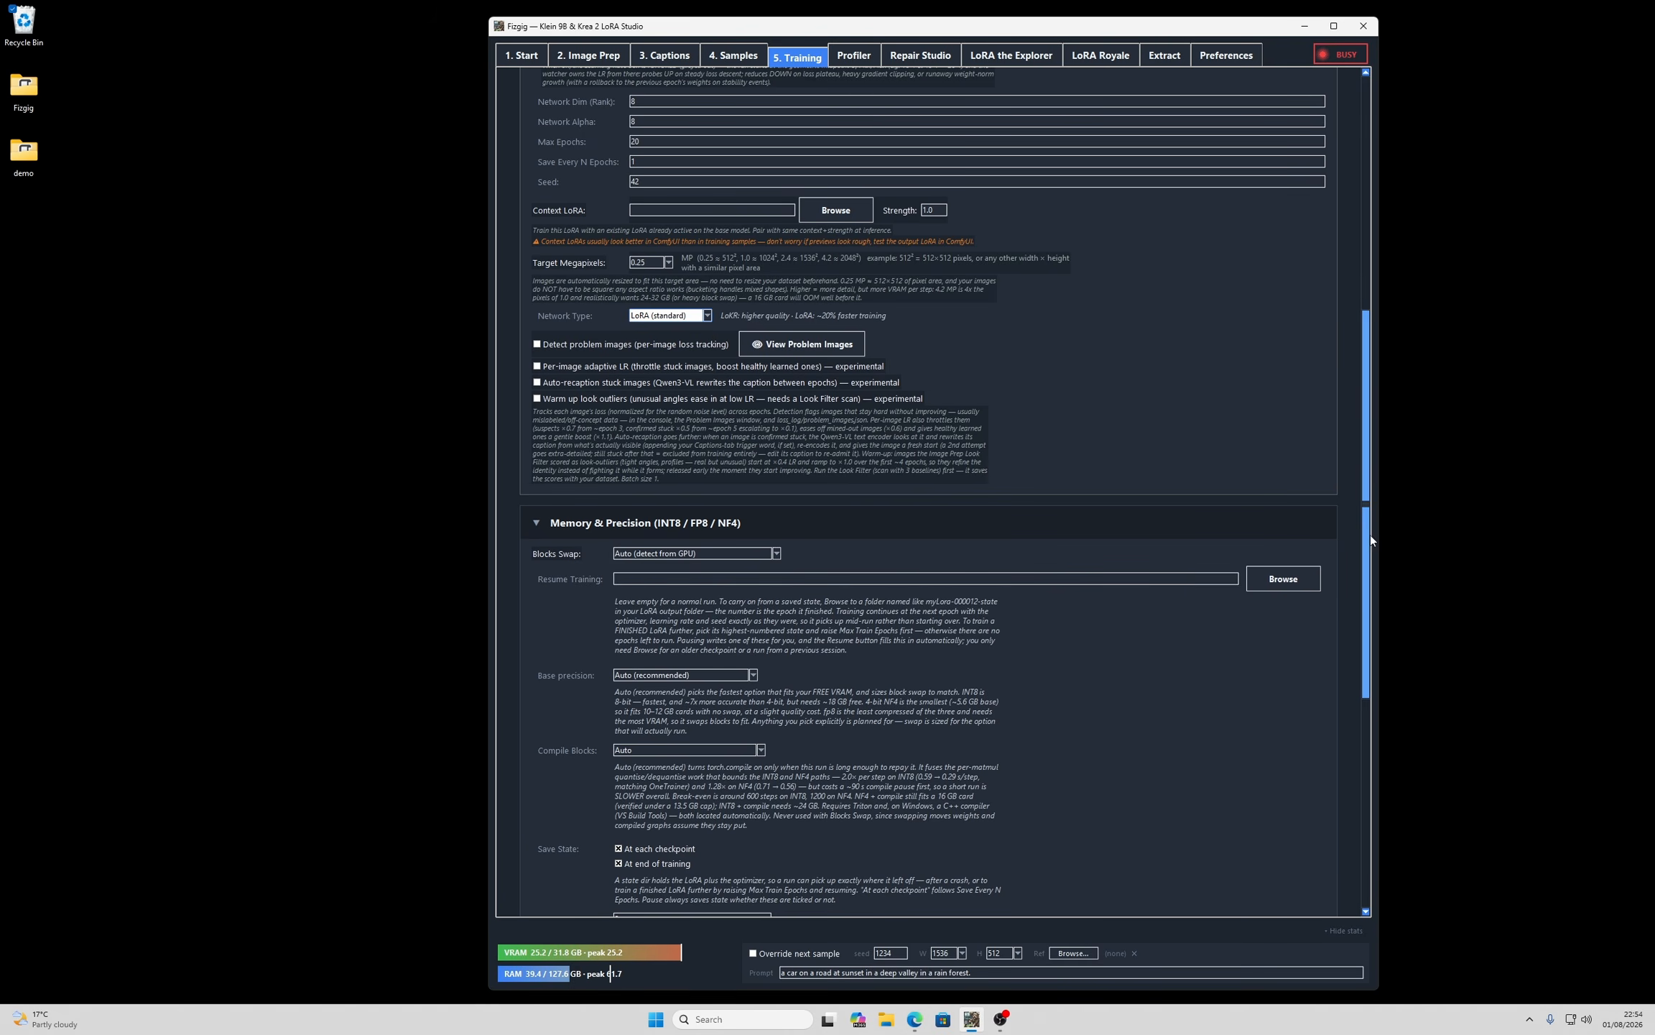
- Check the training console output, open the samples gallery and enlarge the Epoch 0 sample
left_click_drag(1366, 540, 1388, 768)
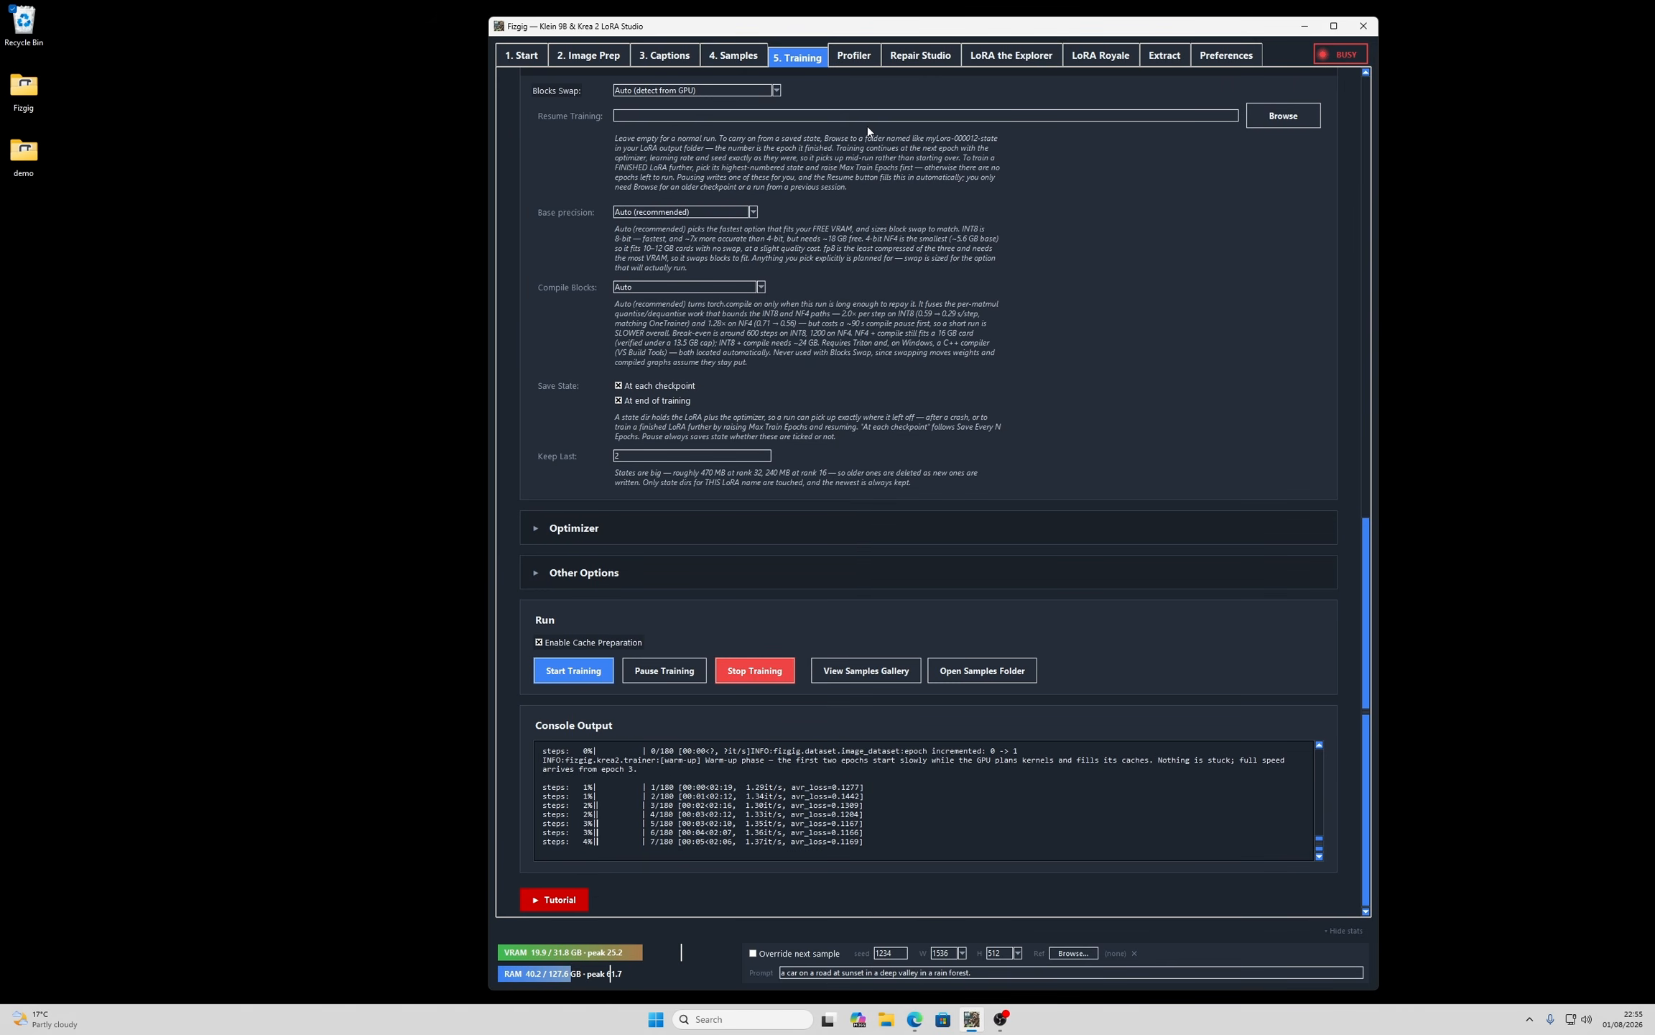
left_click(857, 671)
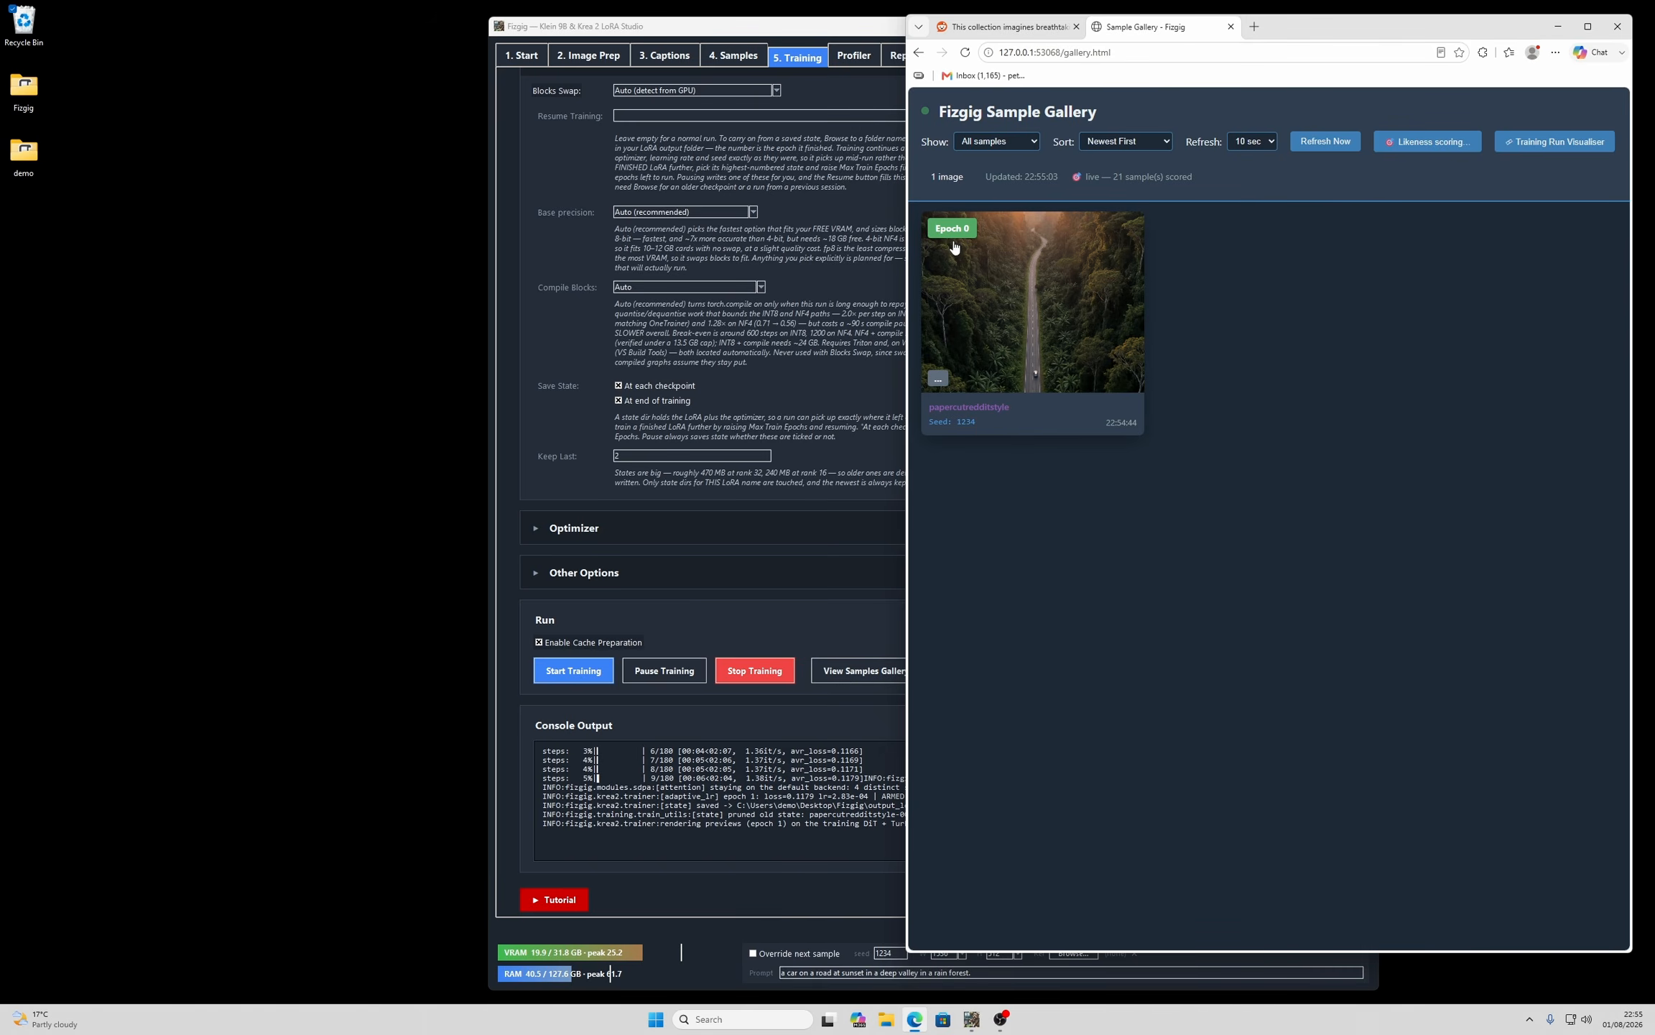
left_click(1085, 270)
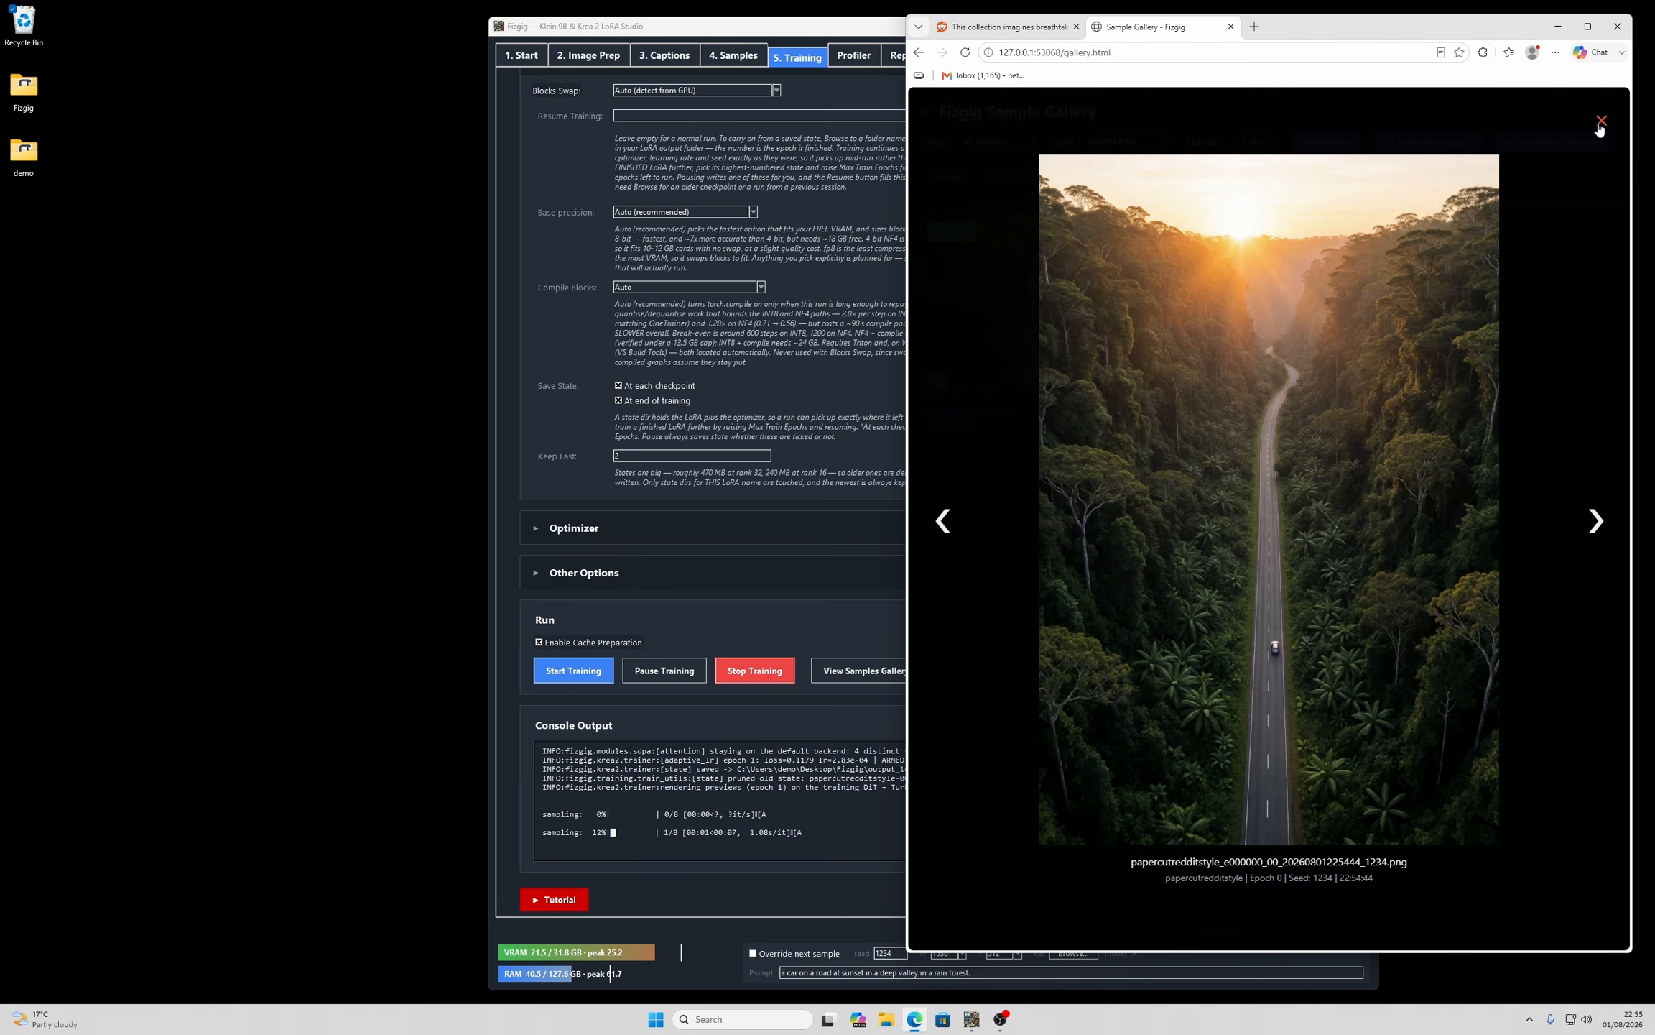
- Arrange the training window and the samples gallery side by side, with the training parameters in view
left_click_drag(1435, 17, 1385, 37)
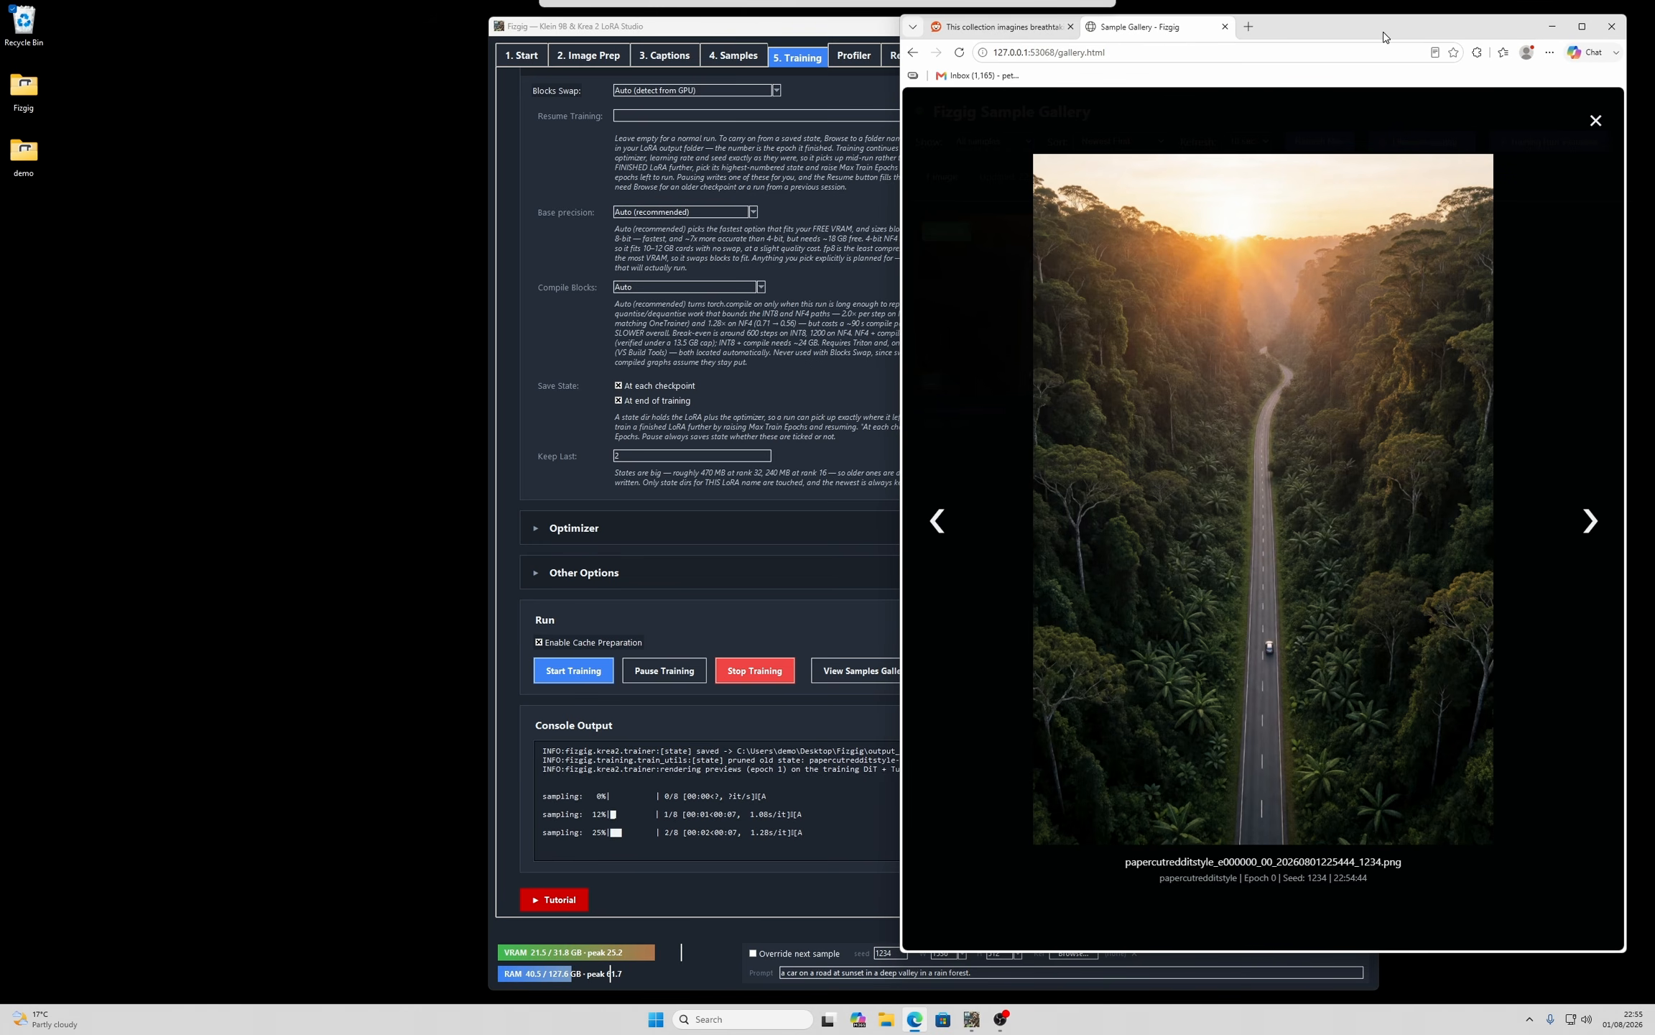
left_click_drag(783, 29, 283, 30)
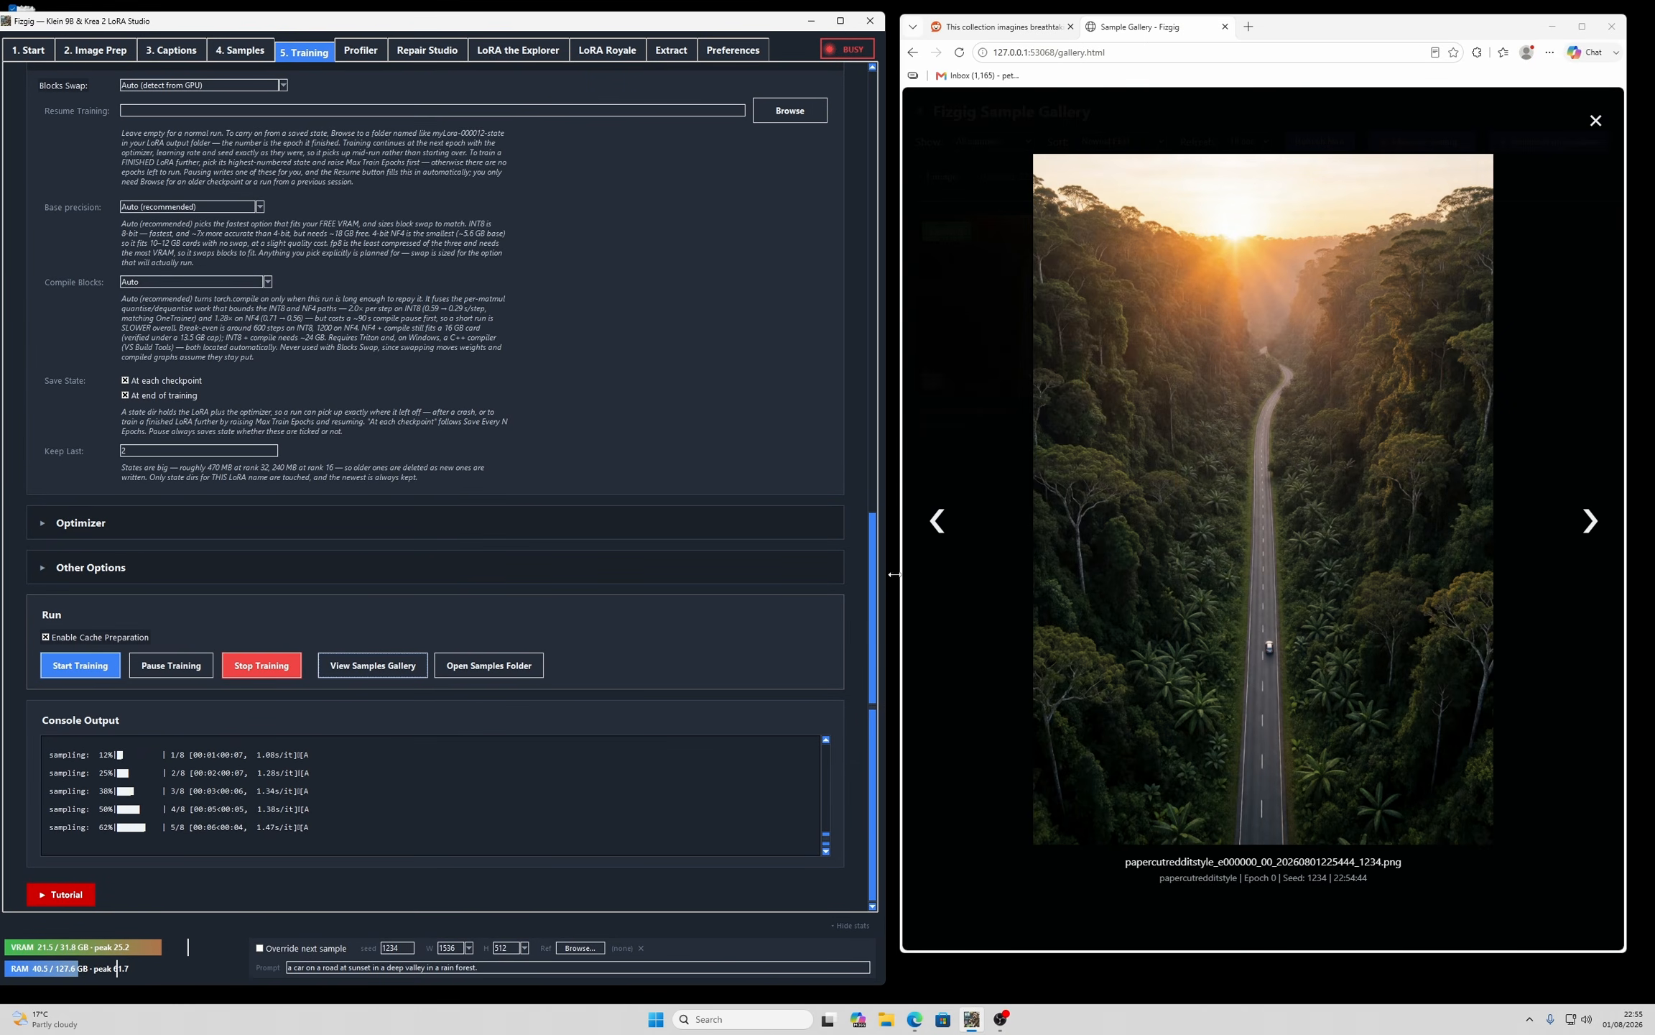
left_click_drag(876, 577, 879, 196)
- Return to the gallery overview, view the early epoch samples enlarged, and close the enlarged view
left_click(1598, 123)
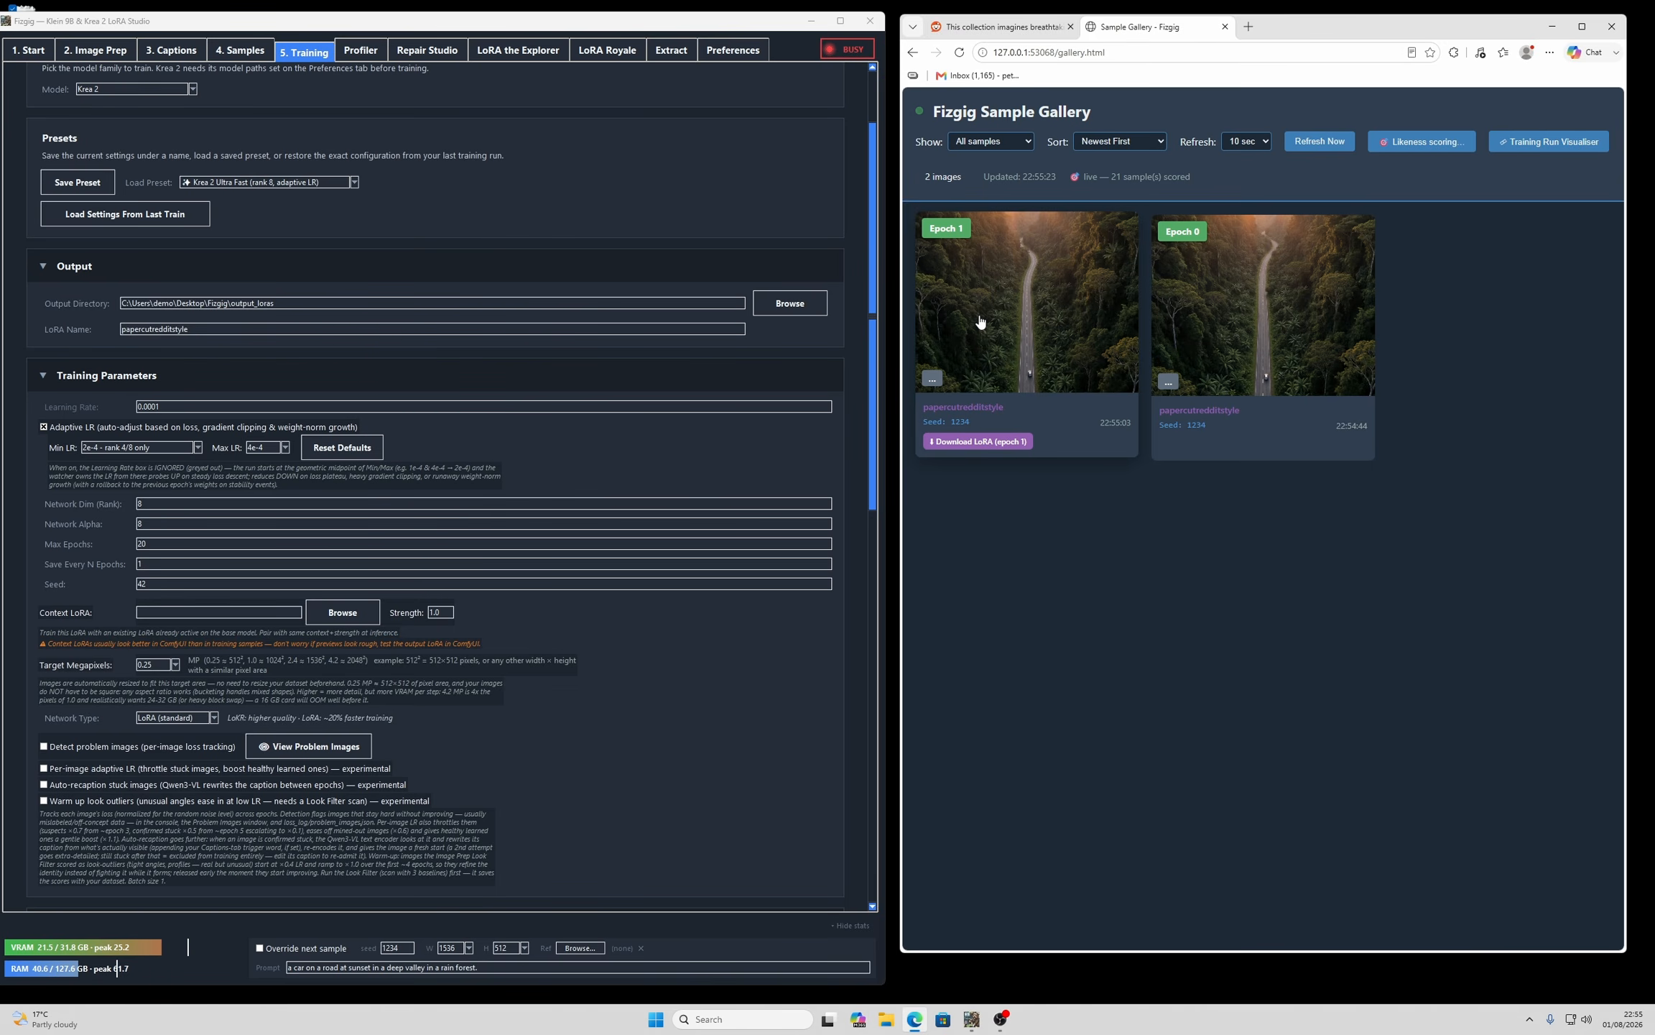
left_click(1042, 291)
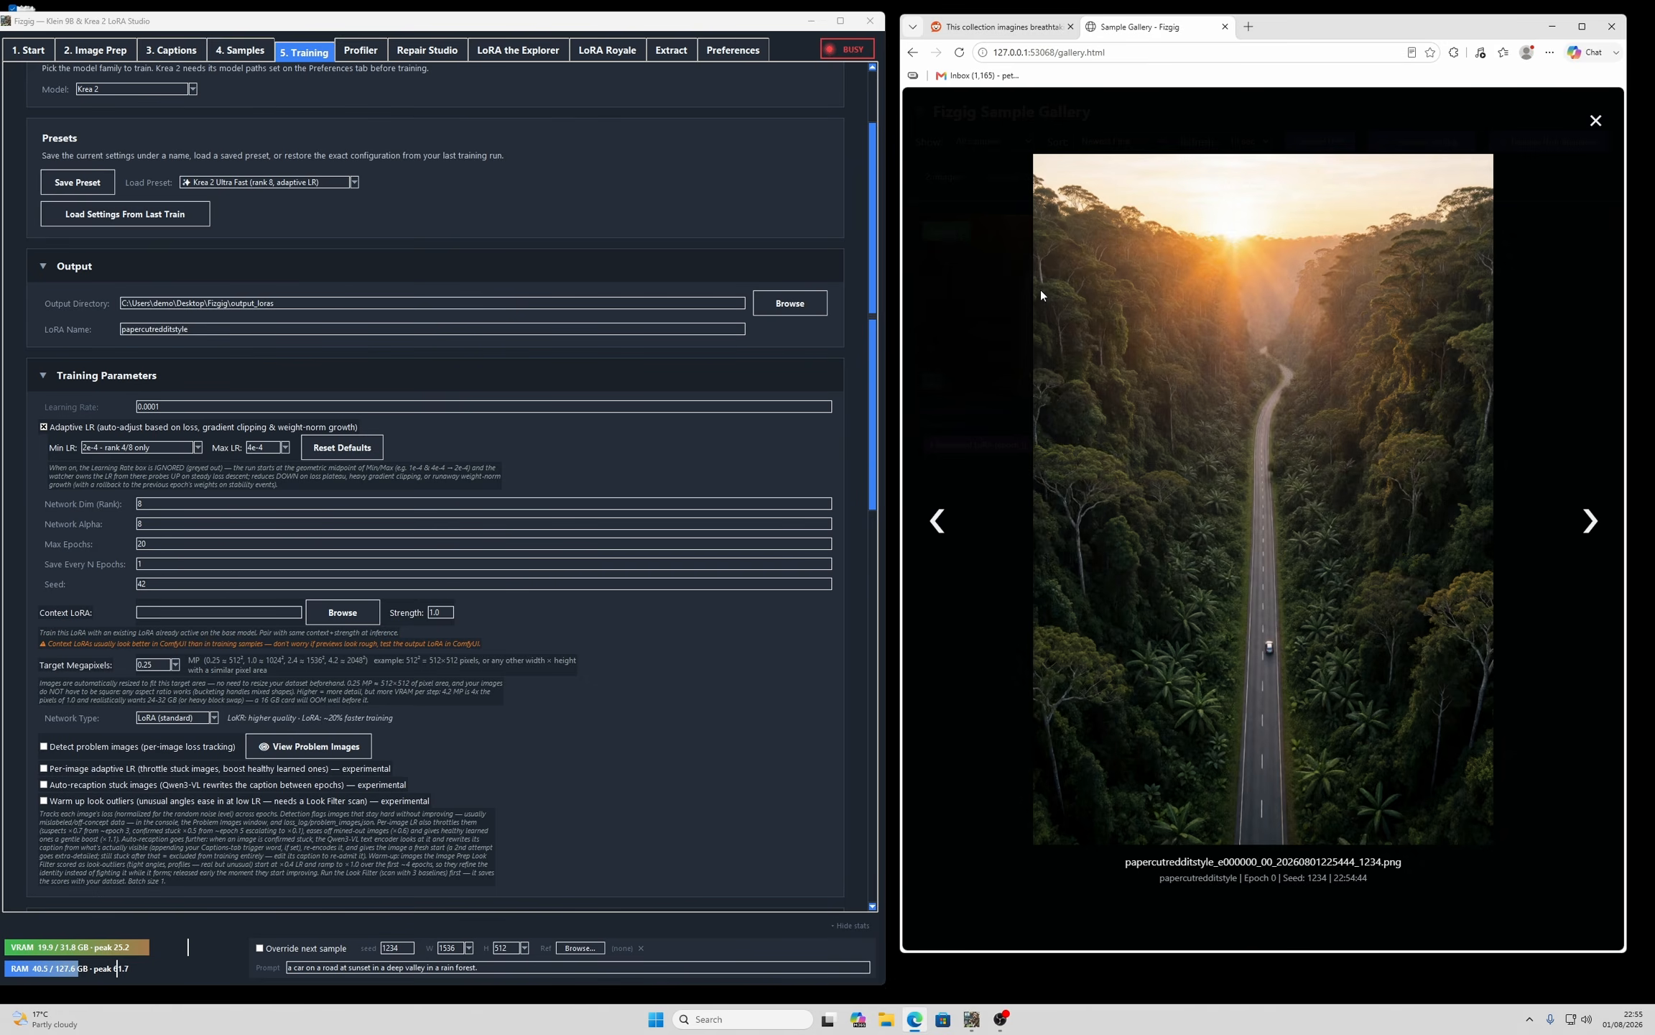
left_click(1596, 121)
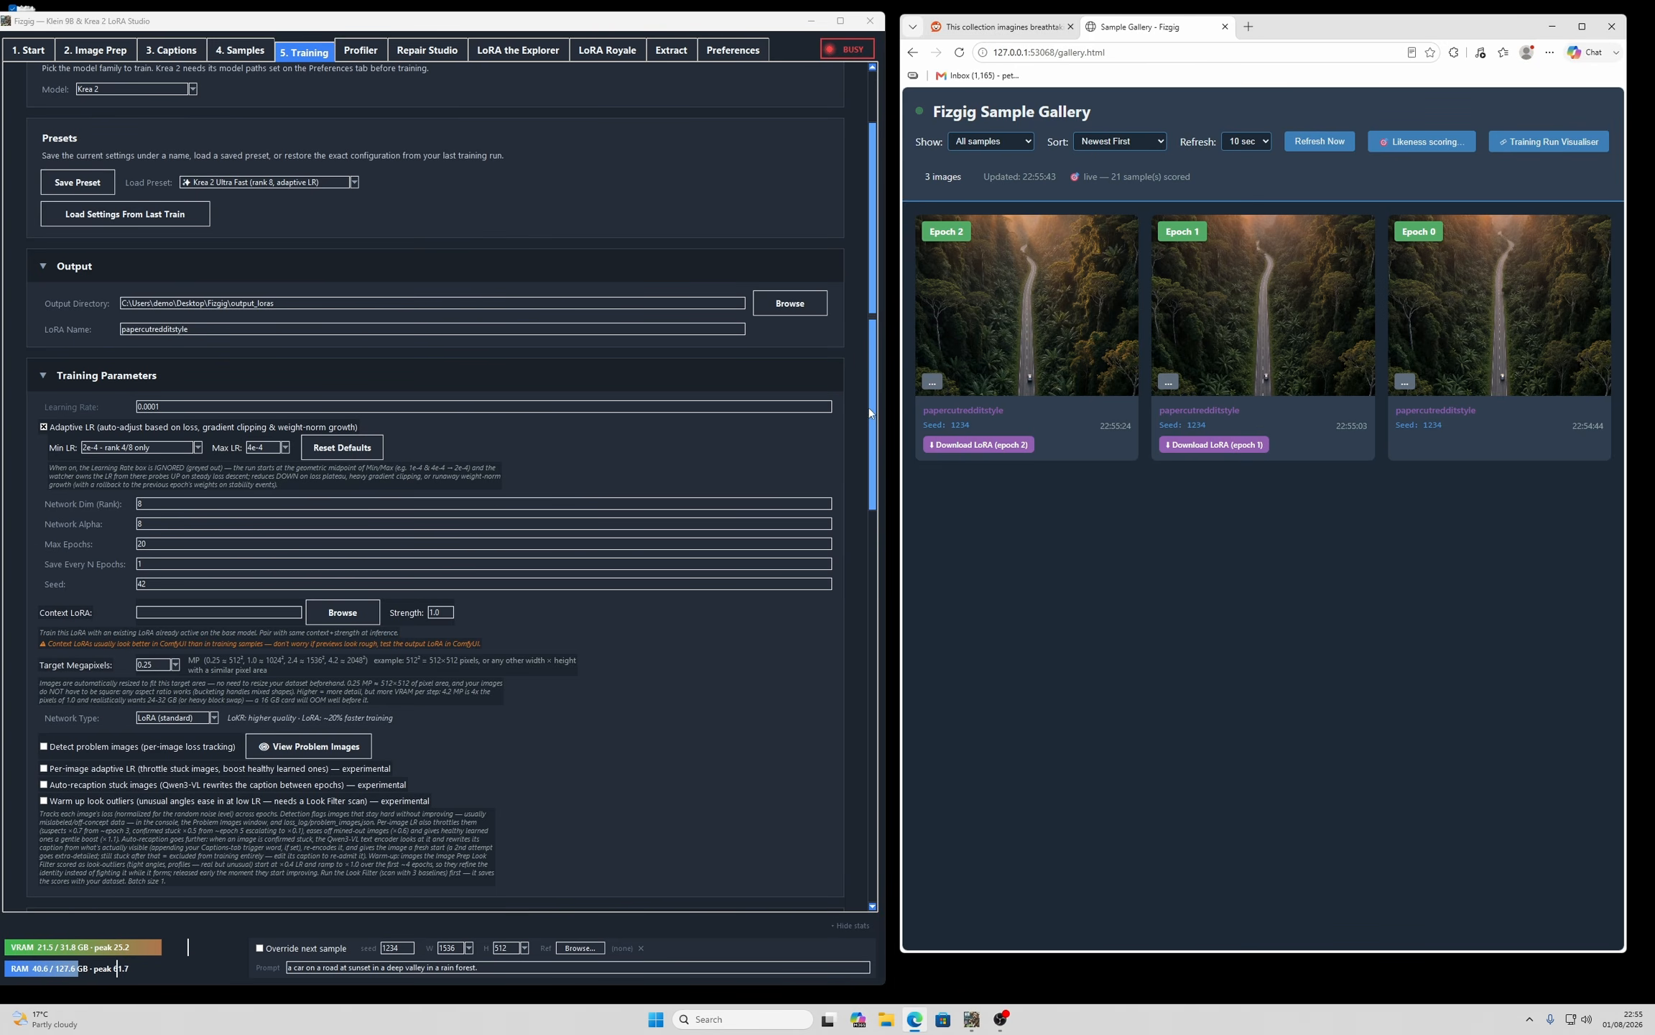
- Expand the Other Options section, examine its dataset, LR scheduler and metadata settings, and collapse it again
left_click_drag(871, 409, 872, 788)
left_click(139, 609)
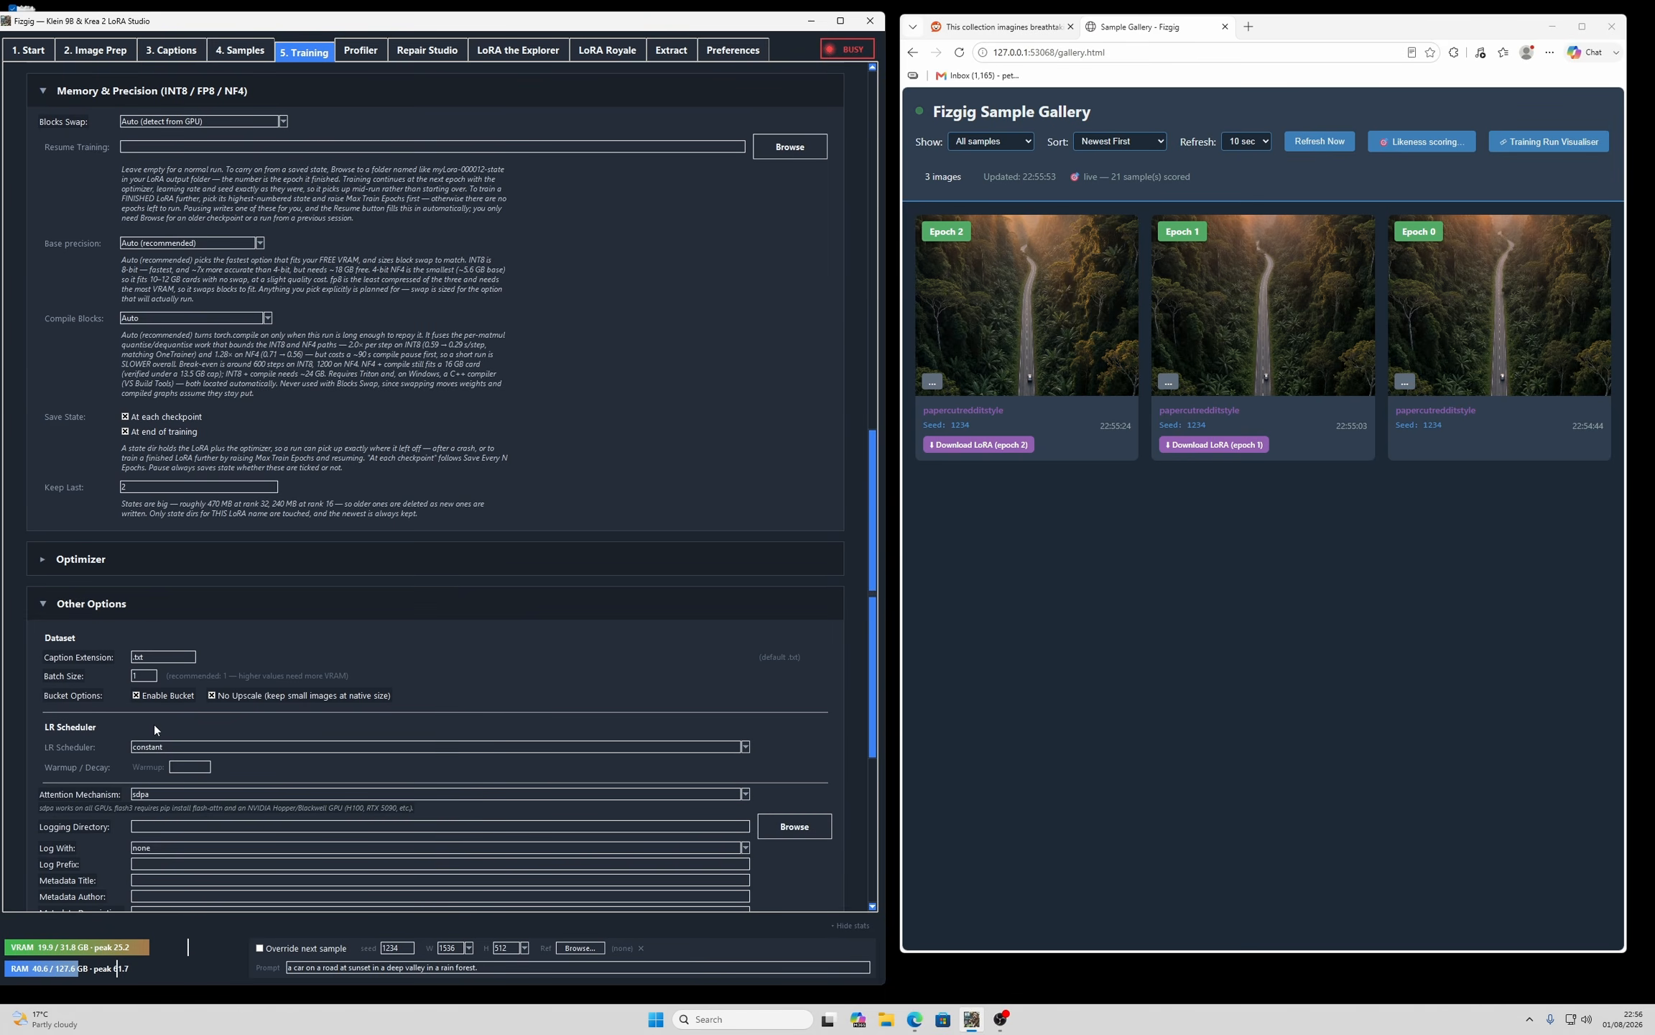
scroll(186, 786, "down", 3)
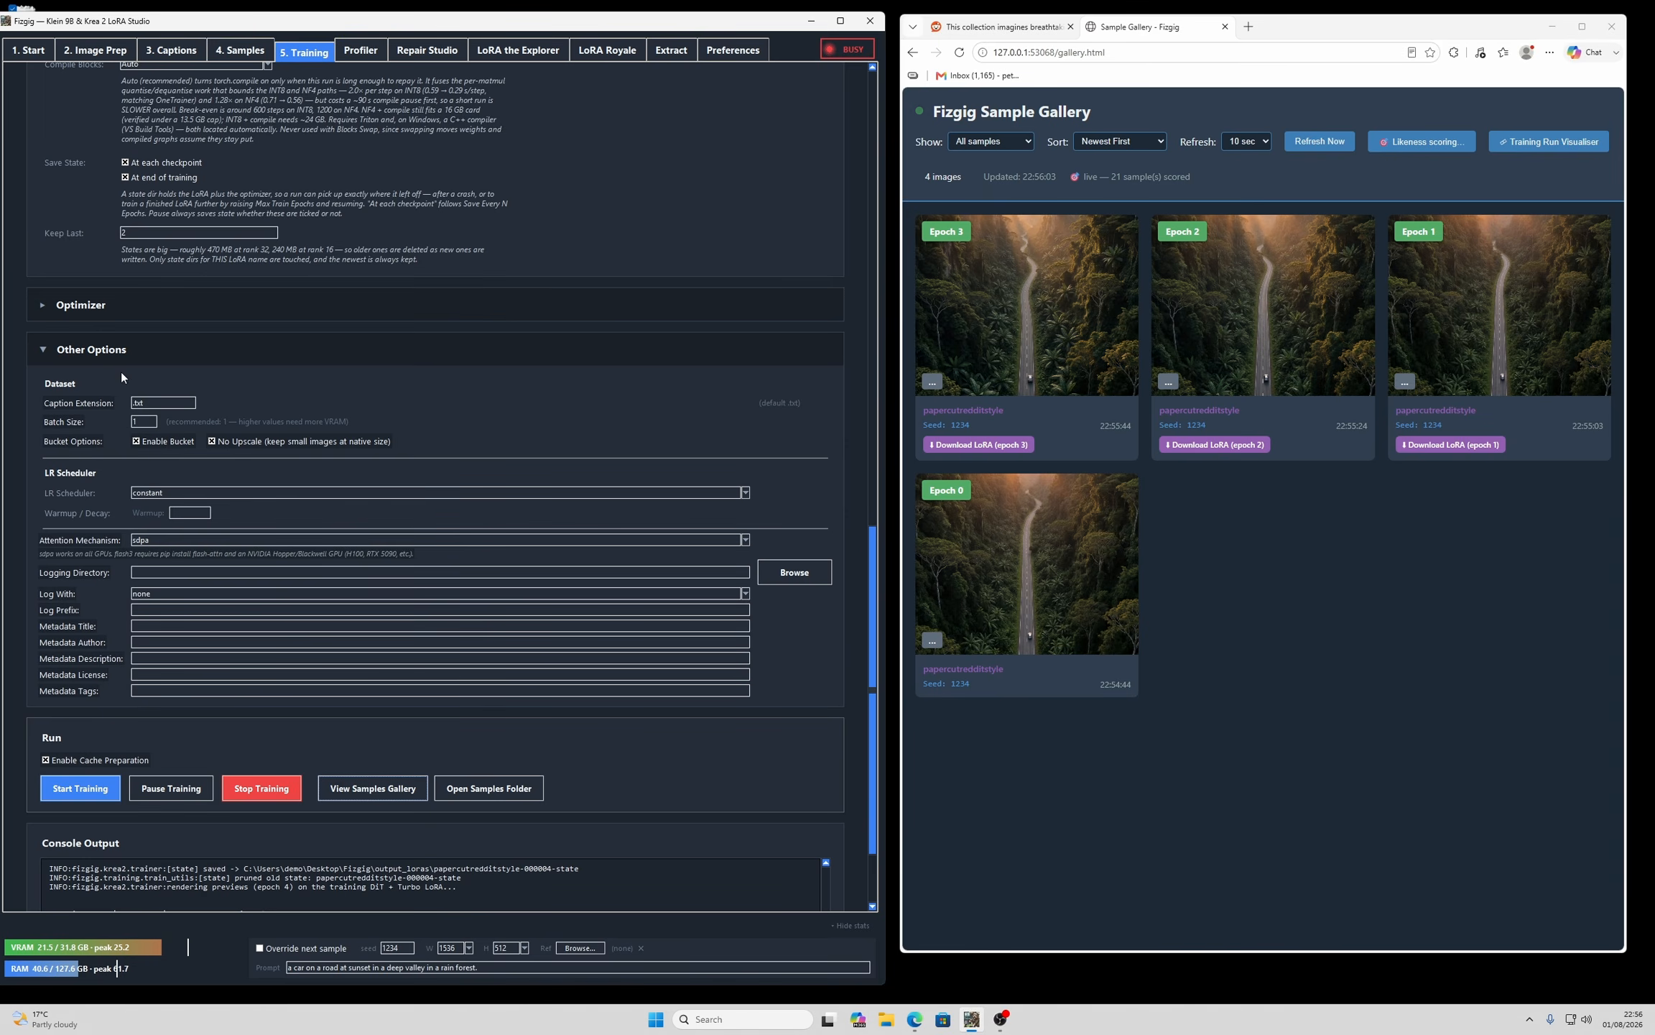
left_click(208, 352)
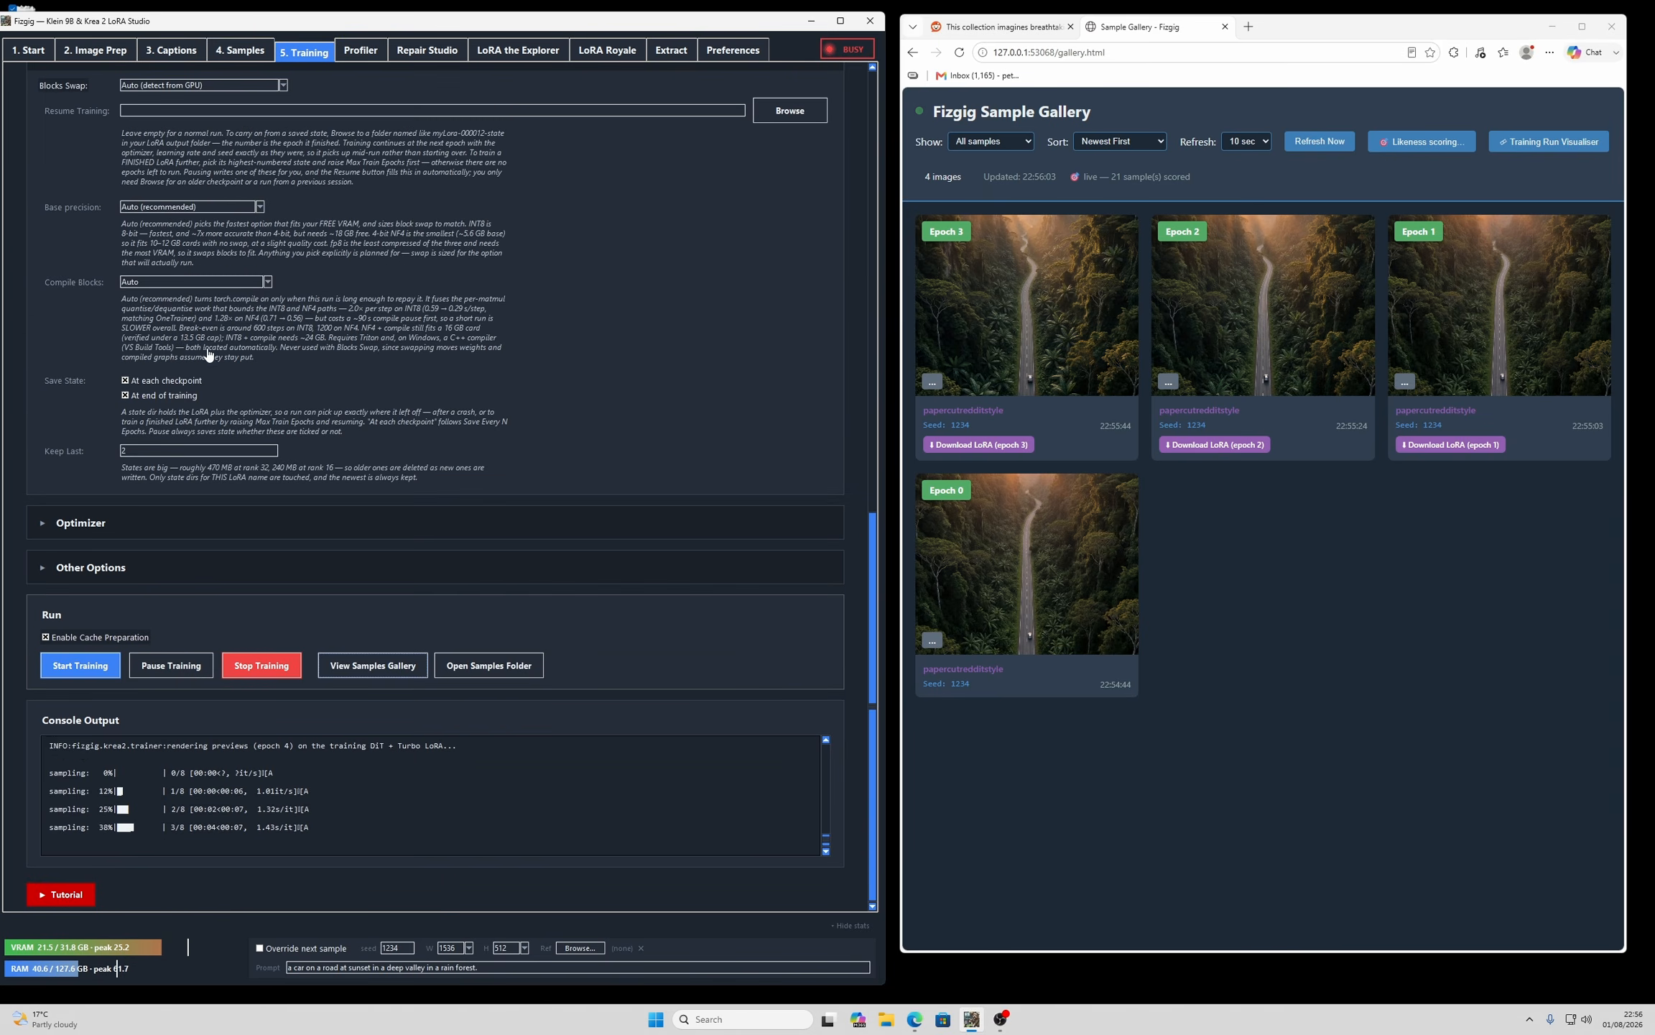
- Expand the Optimizer section, inspect the available optimizer types while keeping adamw8bit, and collapse it again
left_click(158, 521)
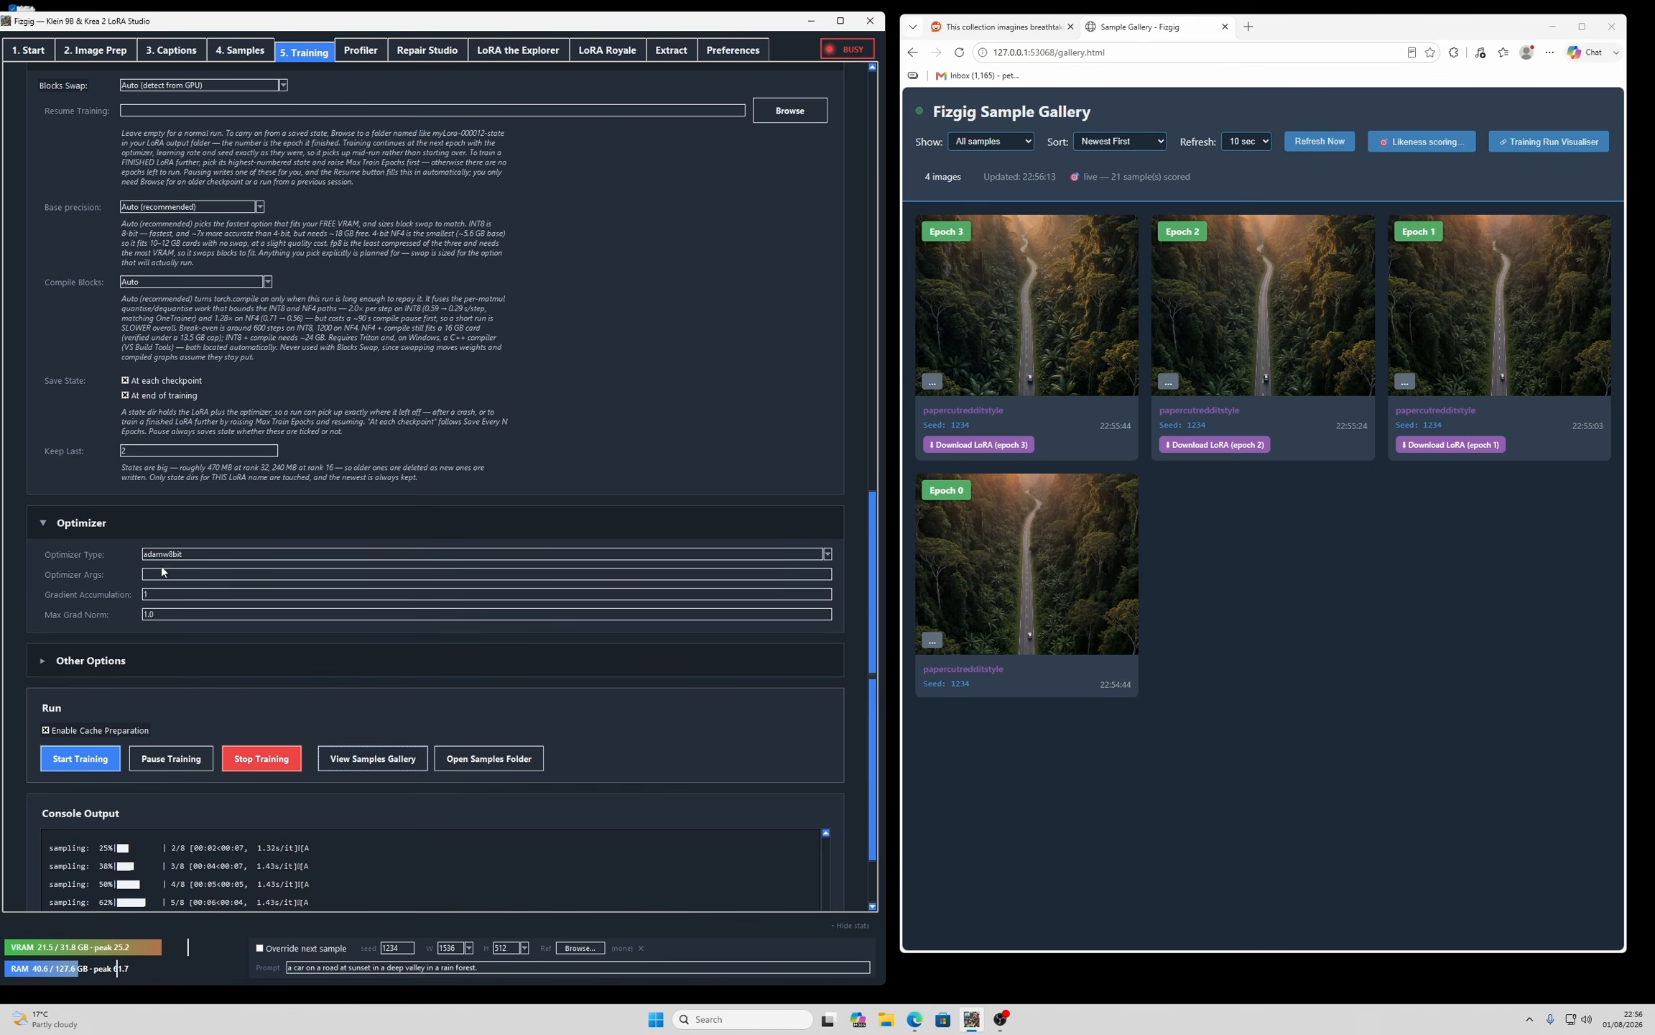
left_click(223, 554)
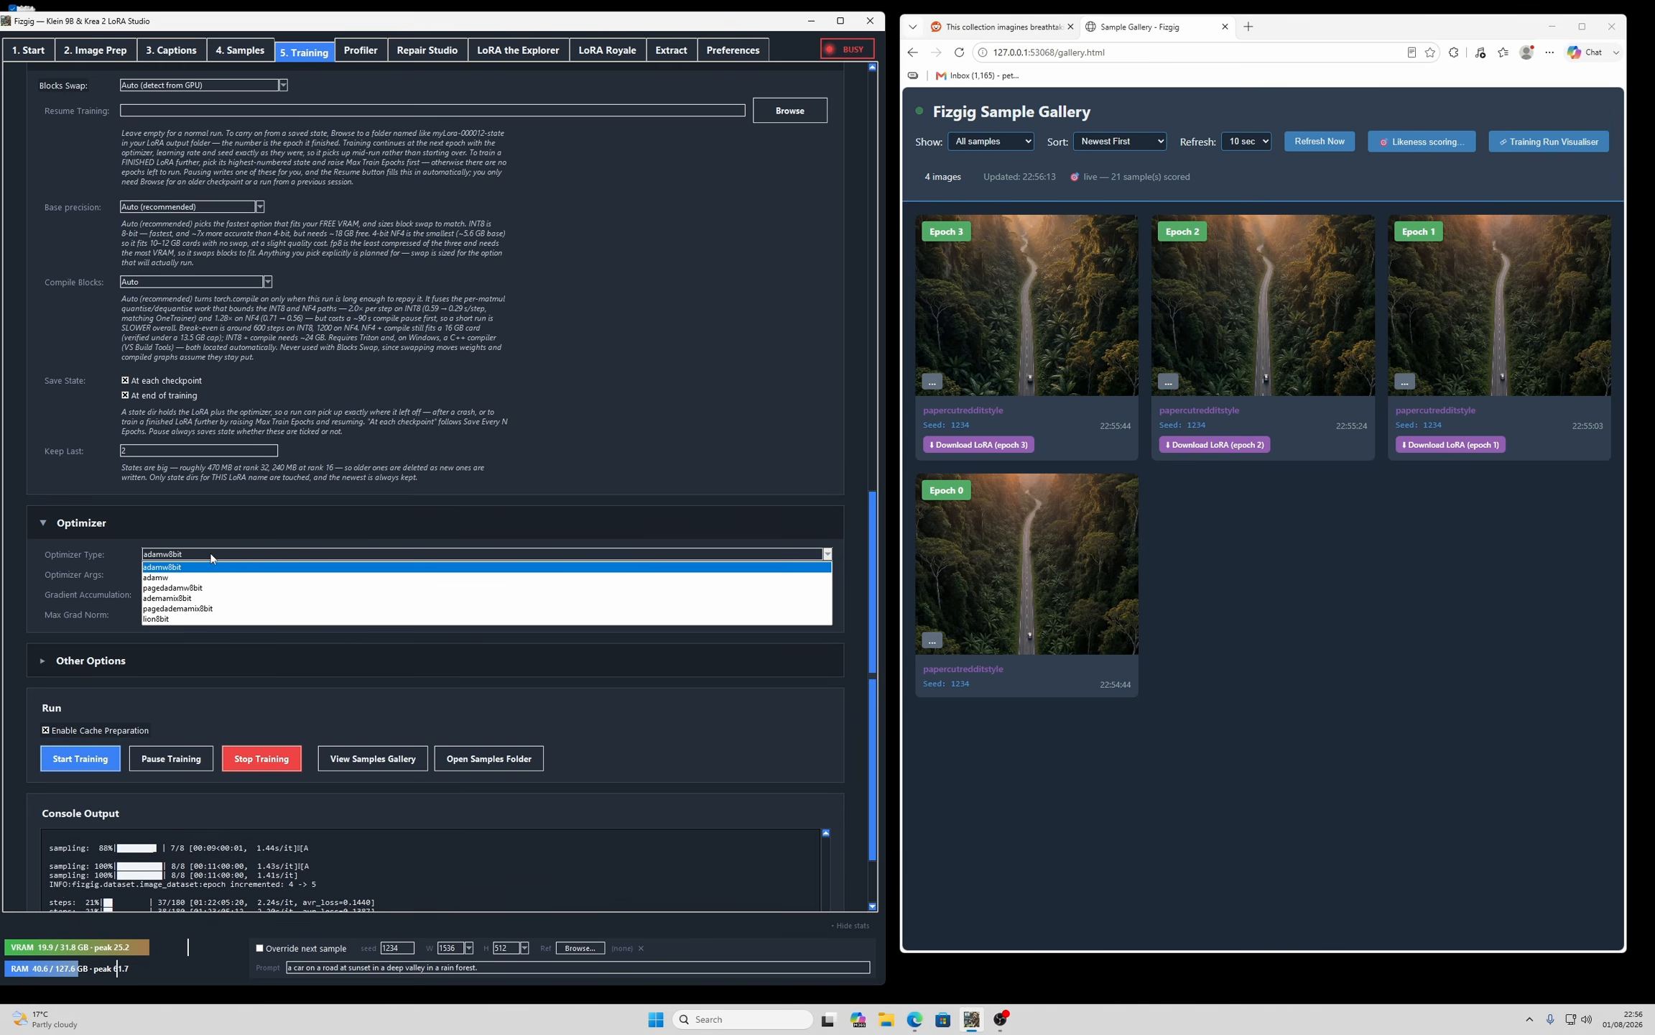
left_click(195, 527)
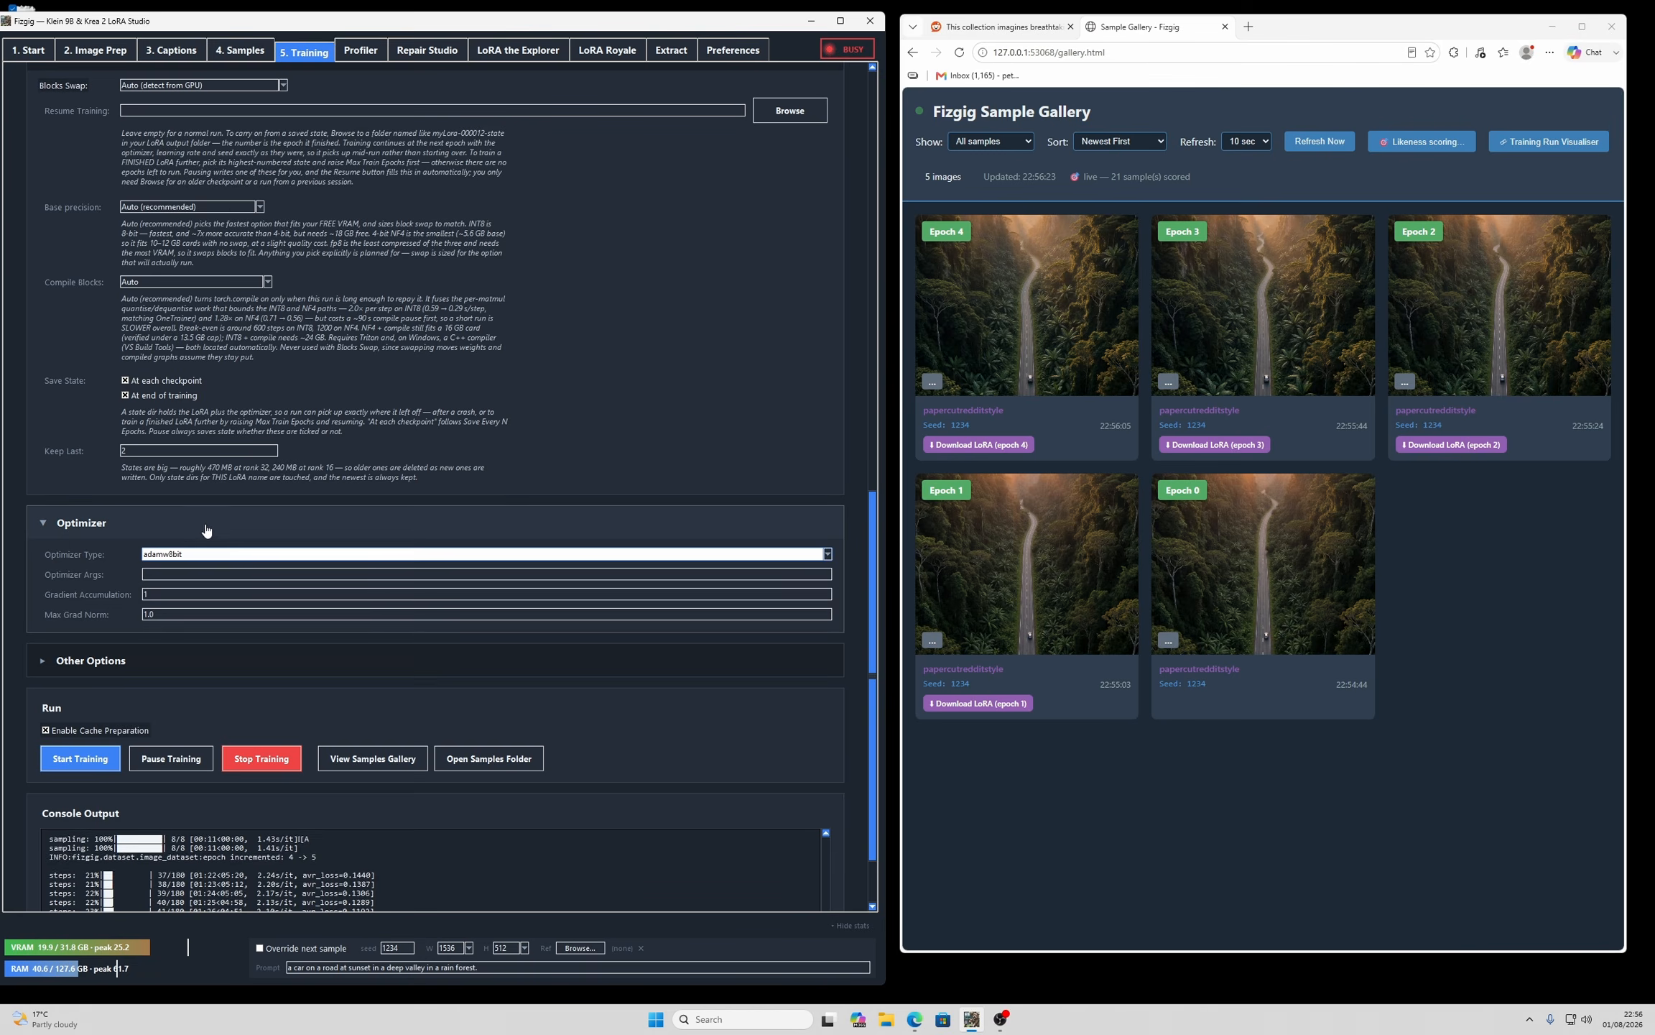
left_click(179, 530)
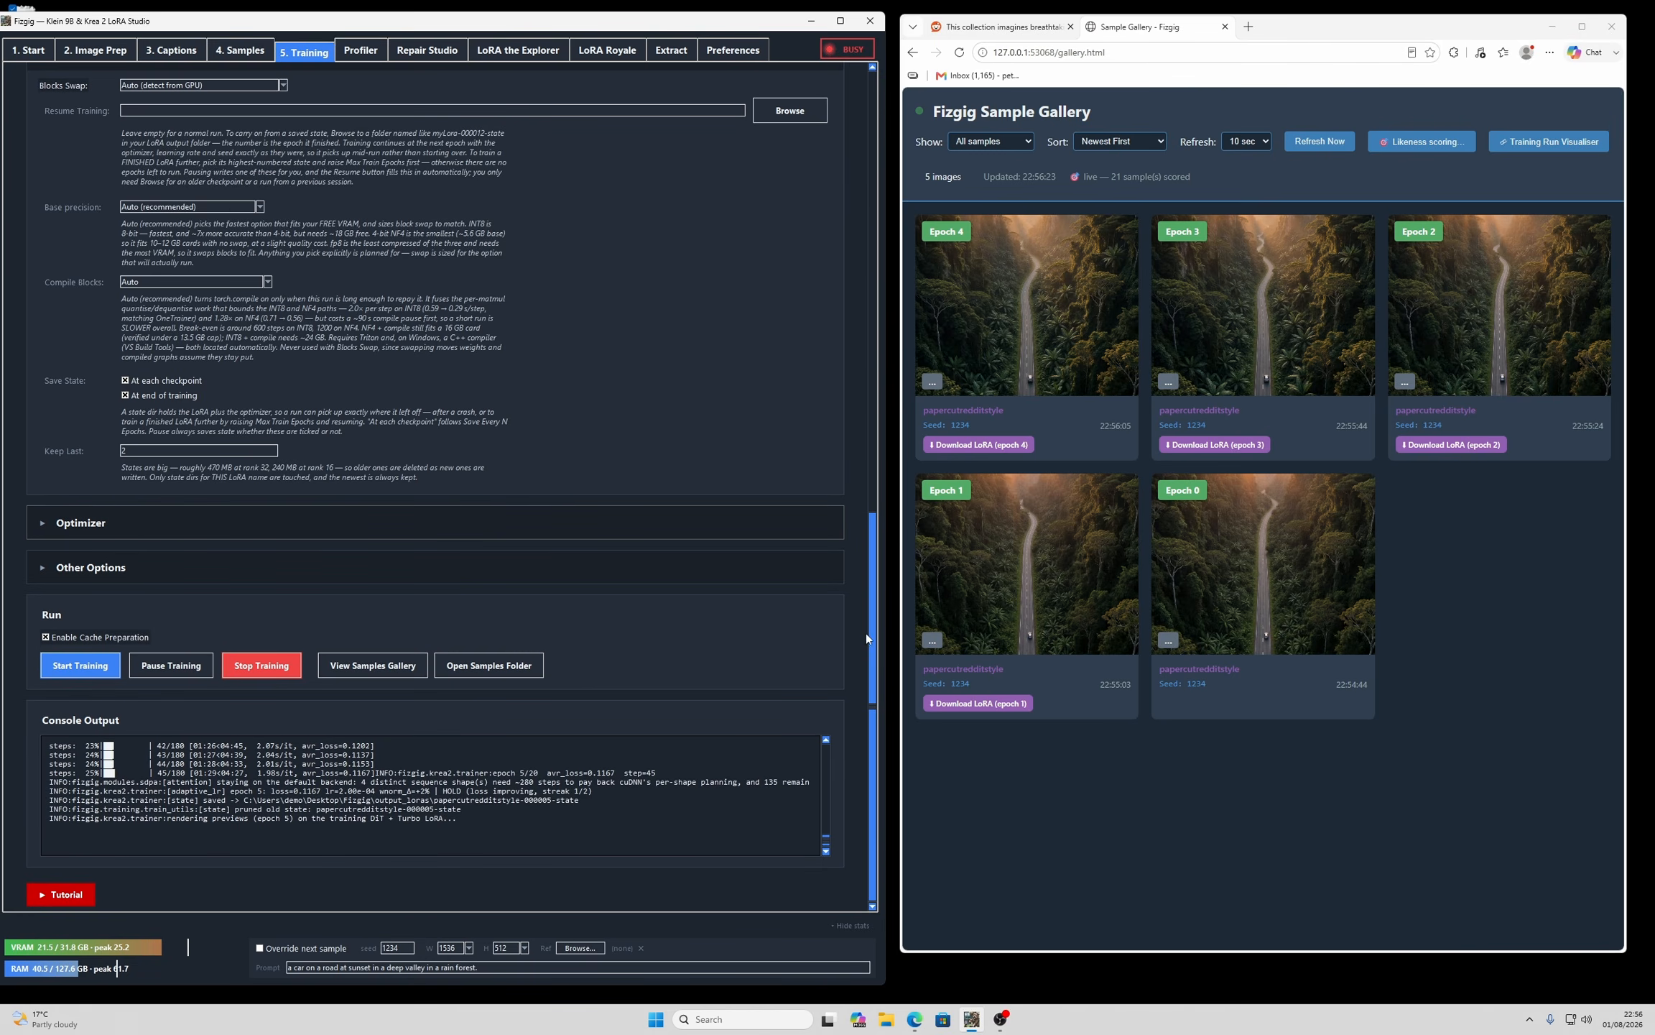
- Enlarge the Epoch 4 sample in the gallery and step back through the samples to Epoch 1 for comparison
left_click_drag(871, 632, 870, 346)
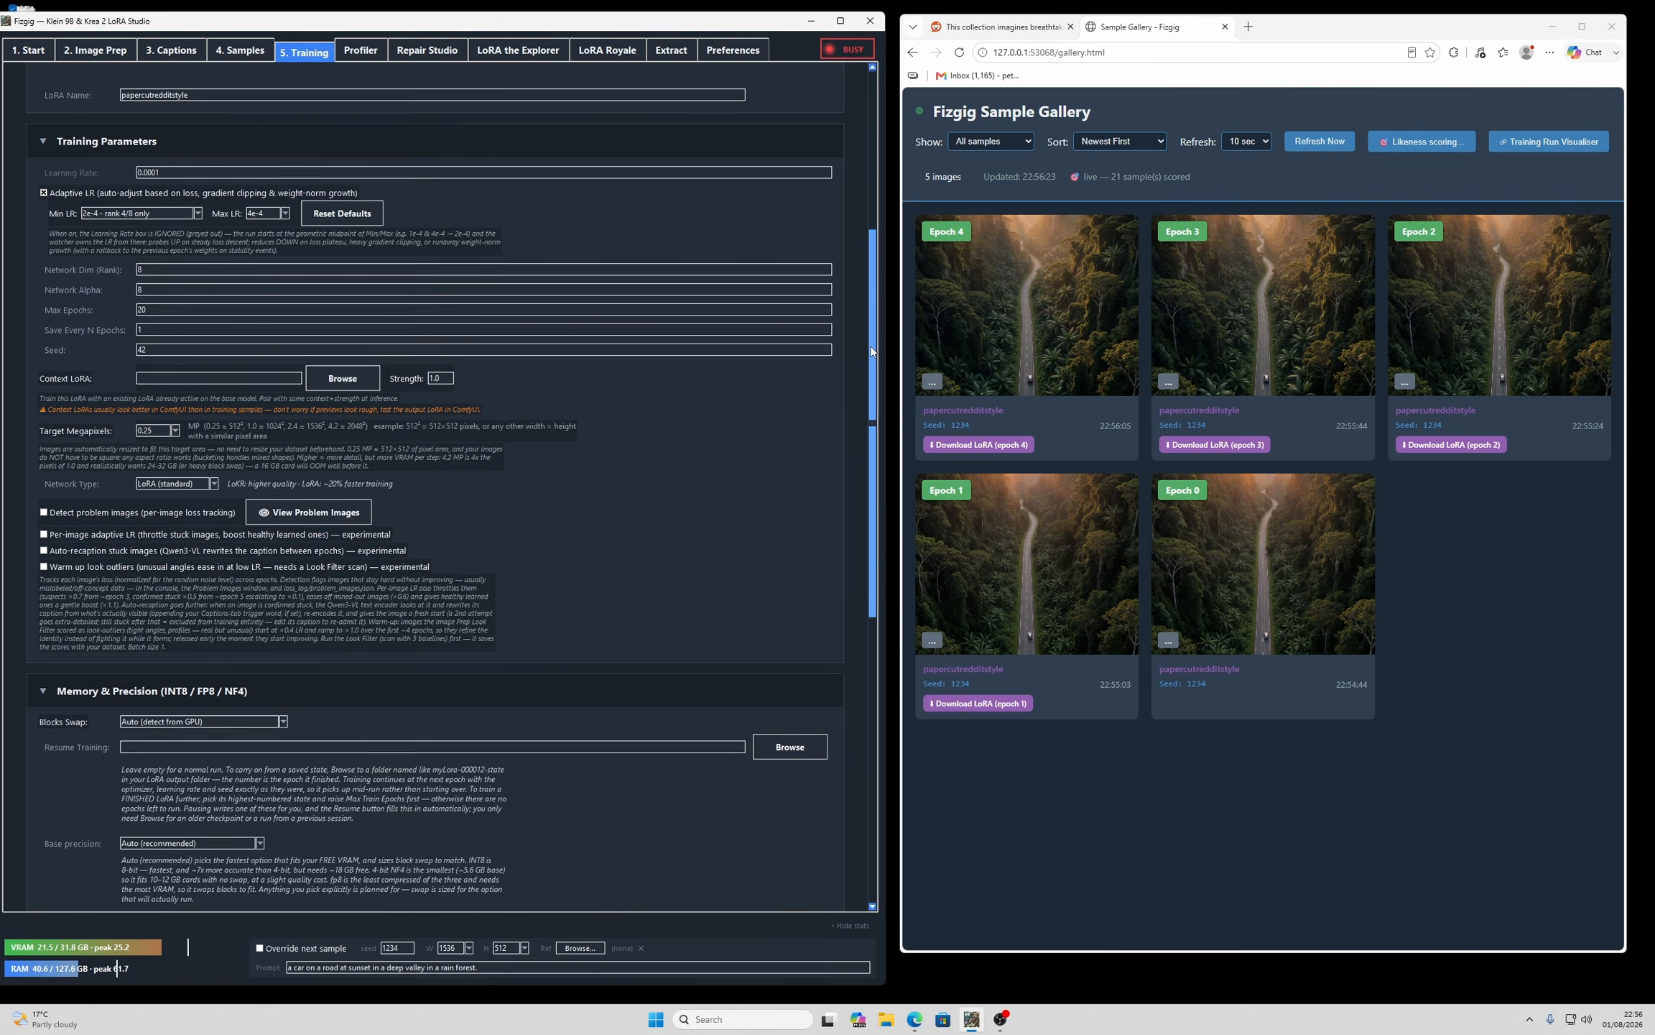
left_click(1057, 306)
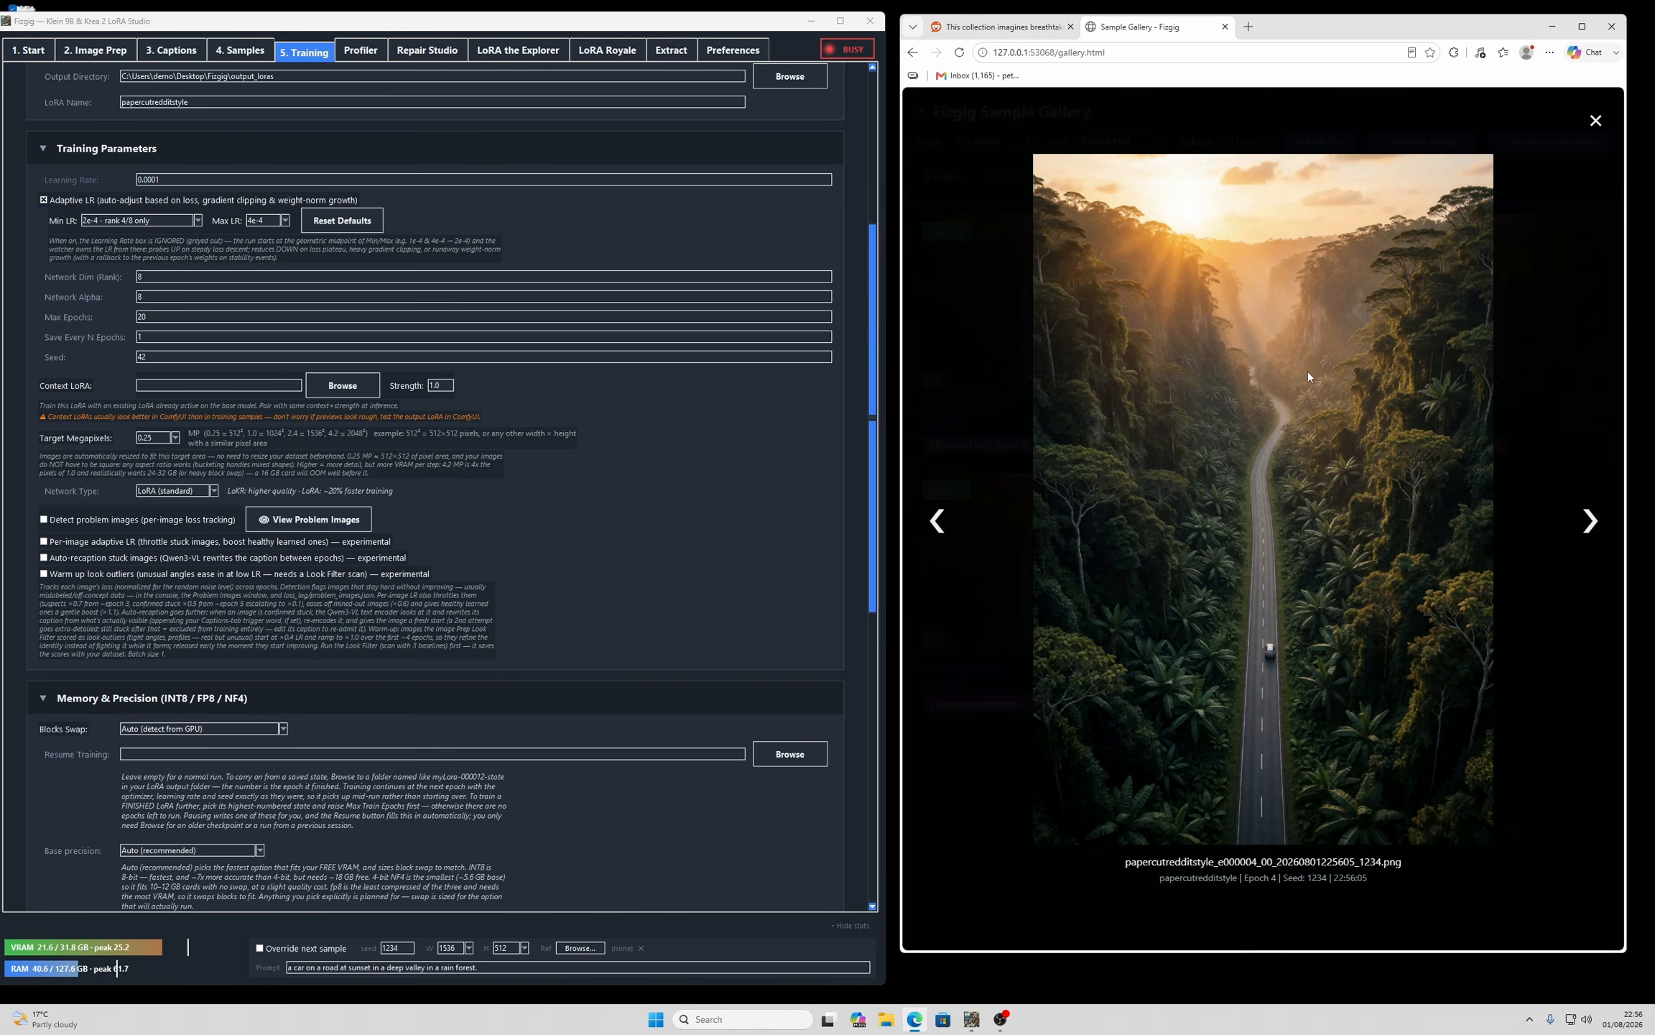
left_click(938, 522)
left_click(939, 524)
left_click(939, 525)
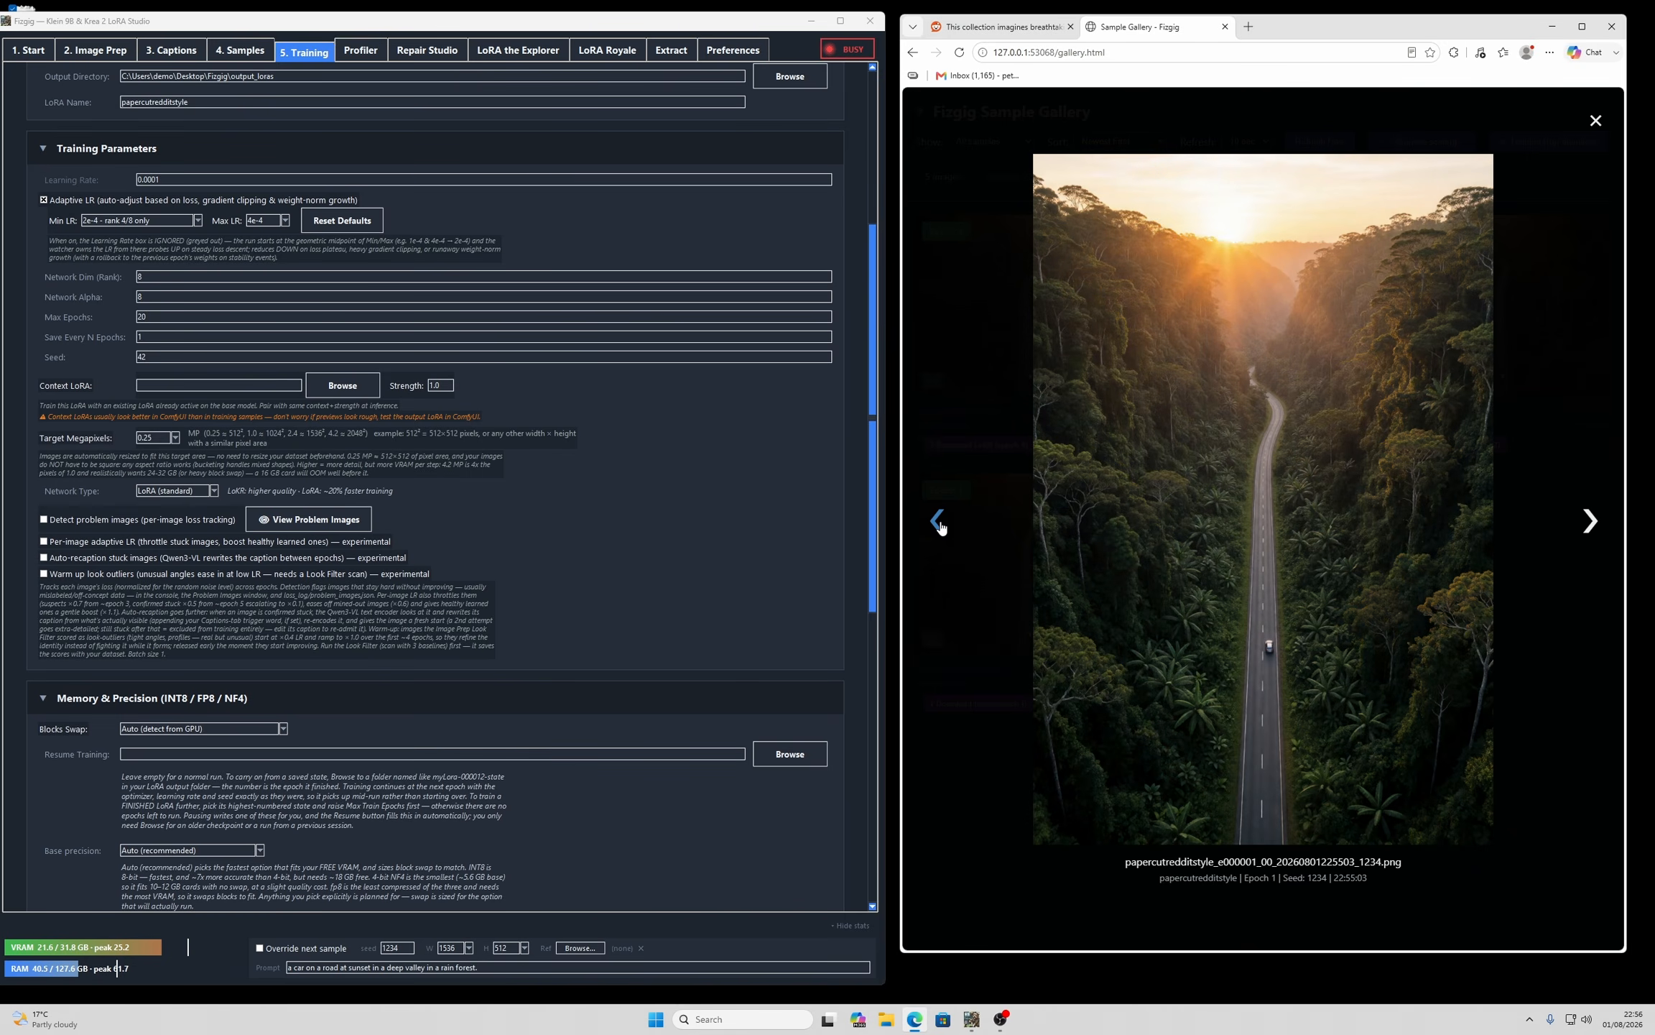
- Step back and forth through the enlarged Epoch 1 to Epoch 4 samples to compare them, and close the enlarged view
left_click(1590, 522)
left_click(1591, 524)
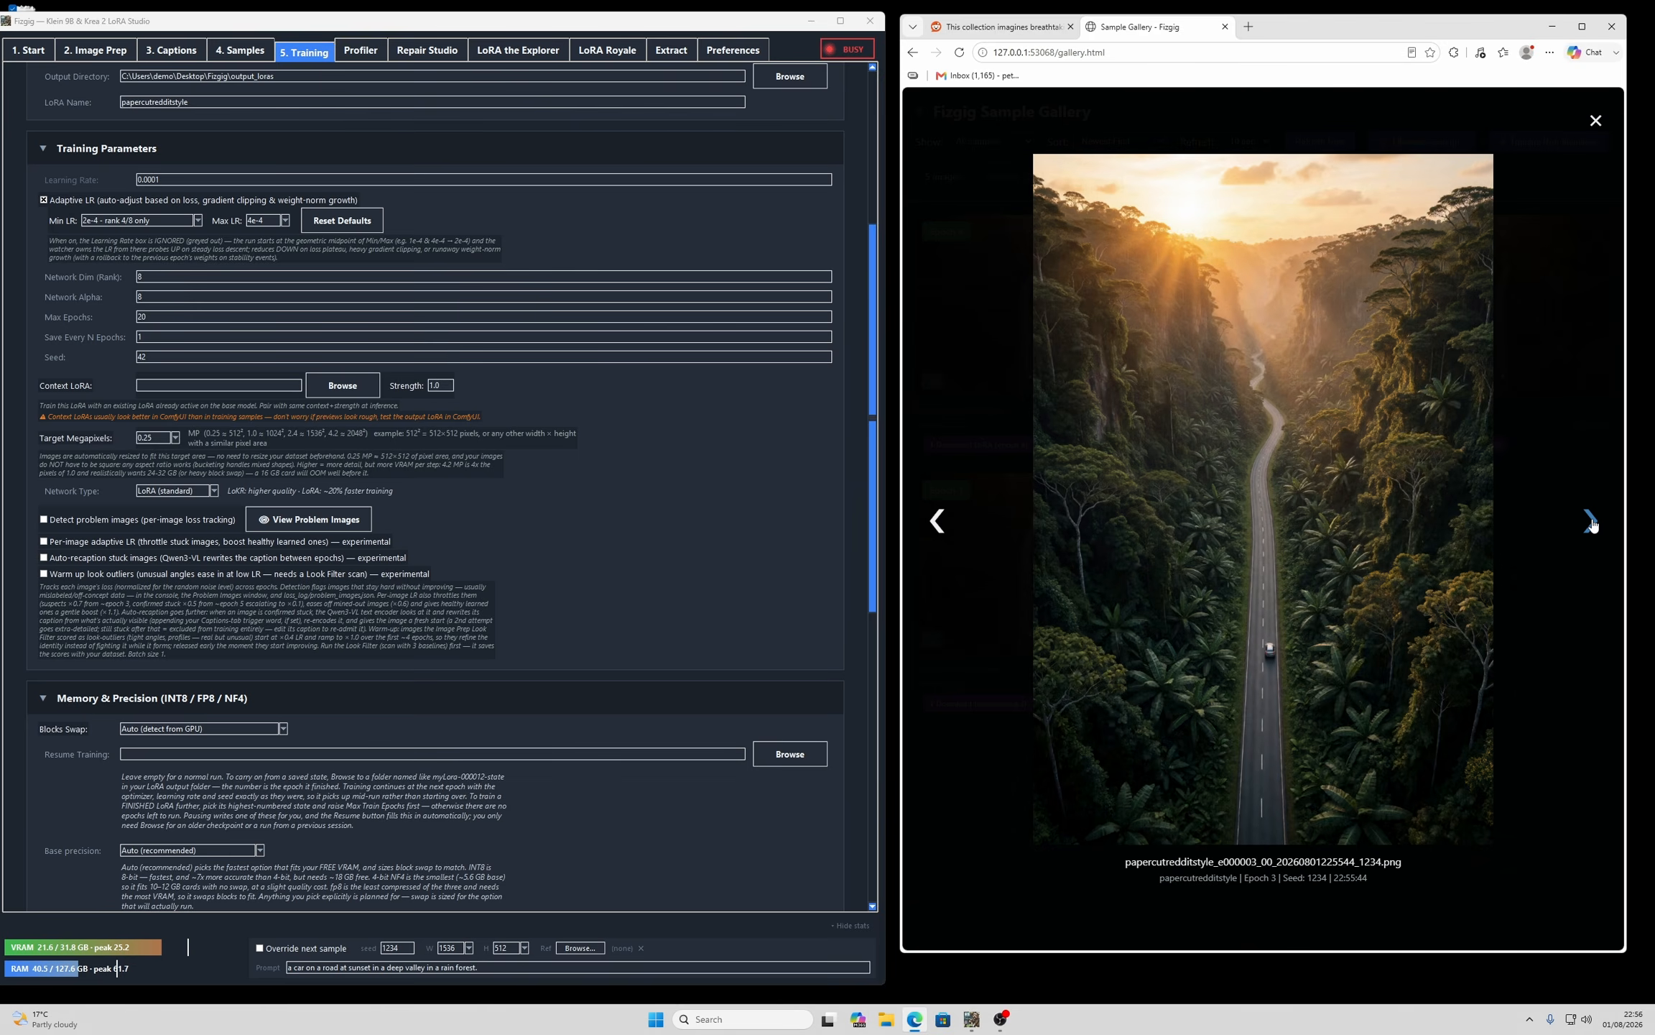
left_click(1591, 526)
left_click(938, 527)
left_click(938, 529)
left_click(1588, 528)
left_click(1590, 528)
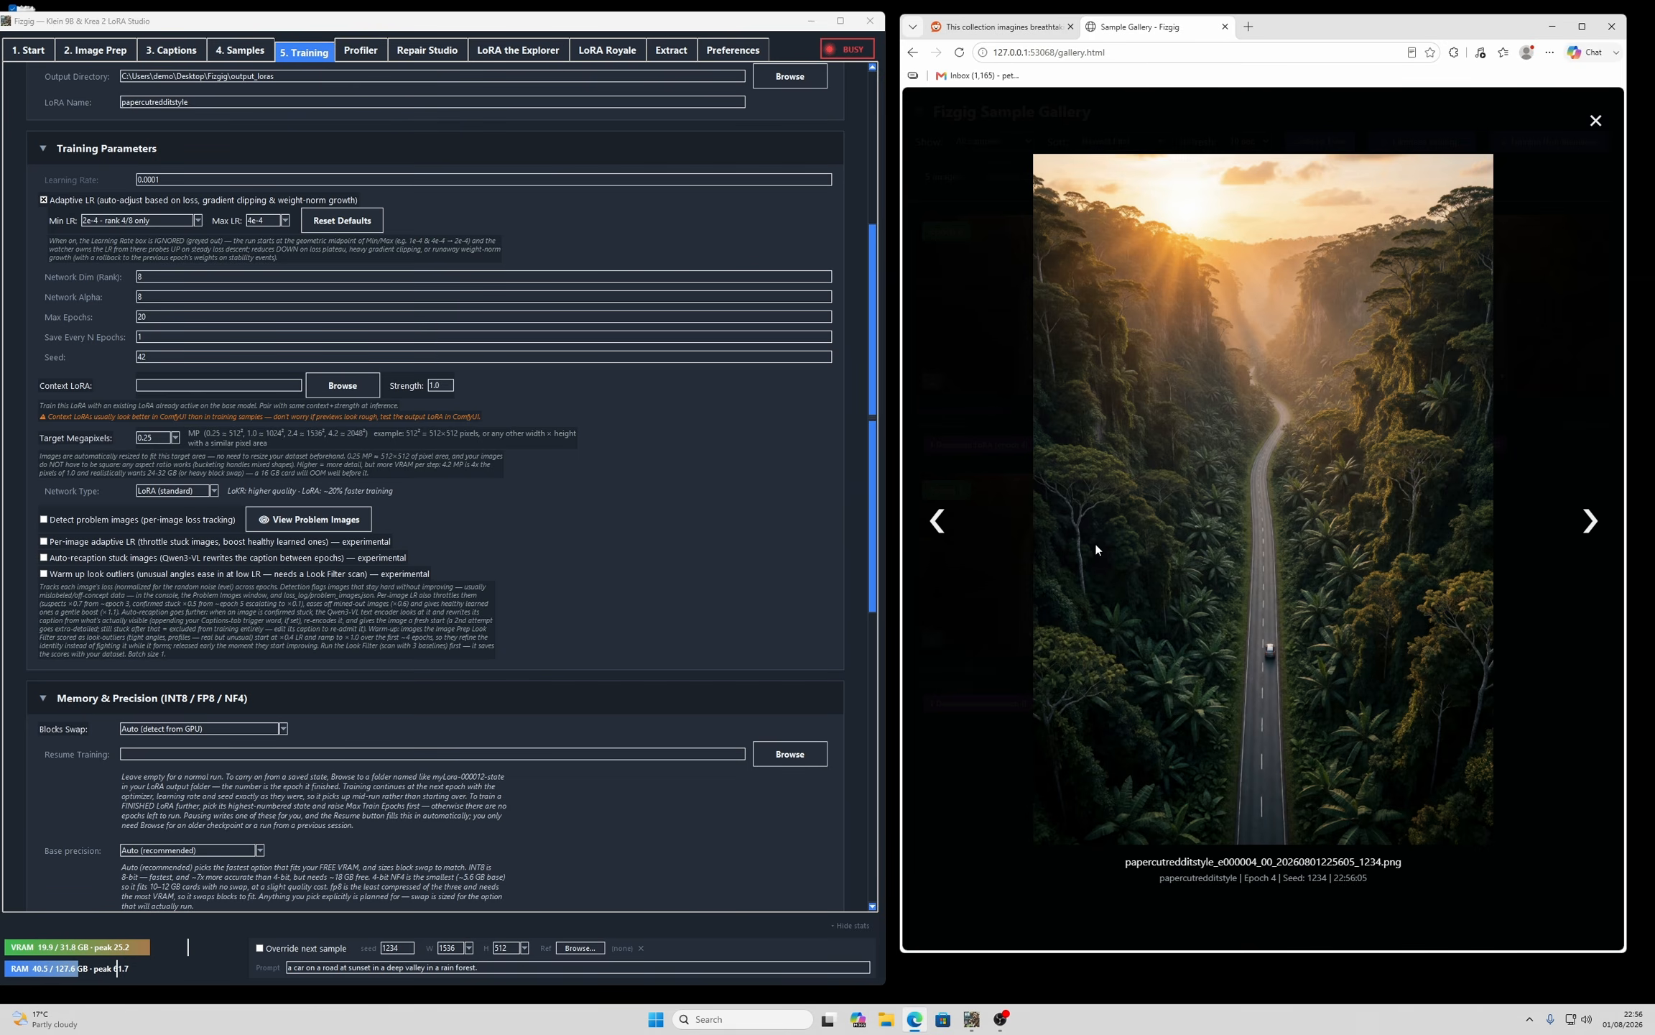
left_click(939, 521)
left_click(1586, 523)
left_click(1593, 122)
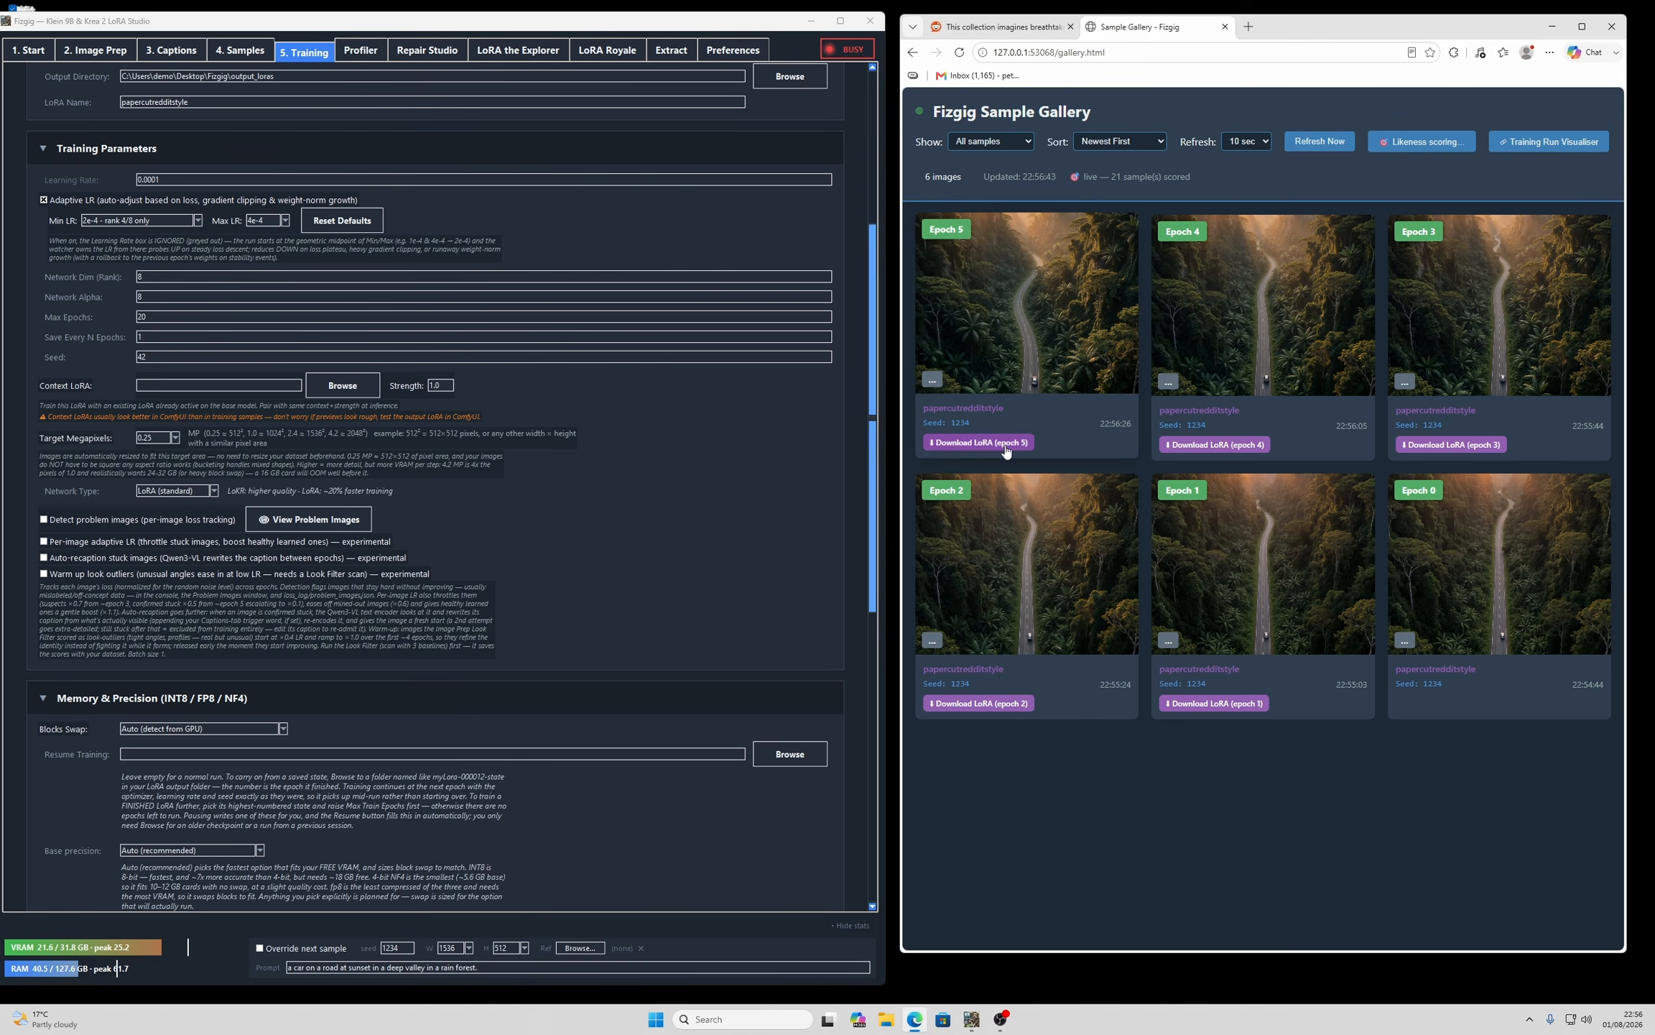
- Bring the training console output into view and refresh the sample gallery to load the newest epoch
scroll(579, 663, "down", 6)
scroll(579, 663, "down", 2)
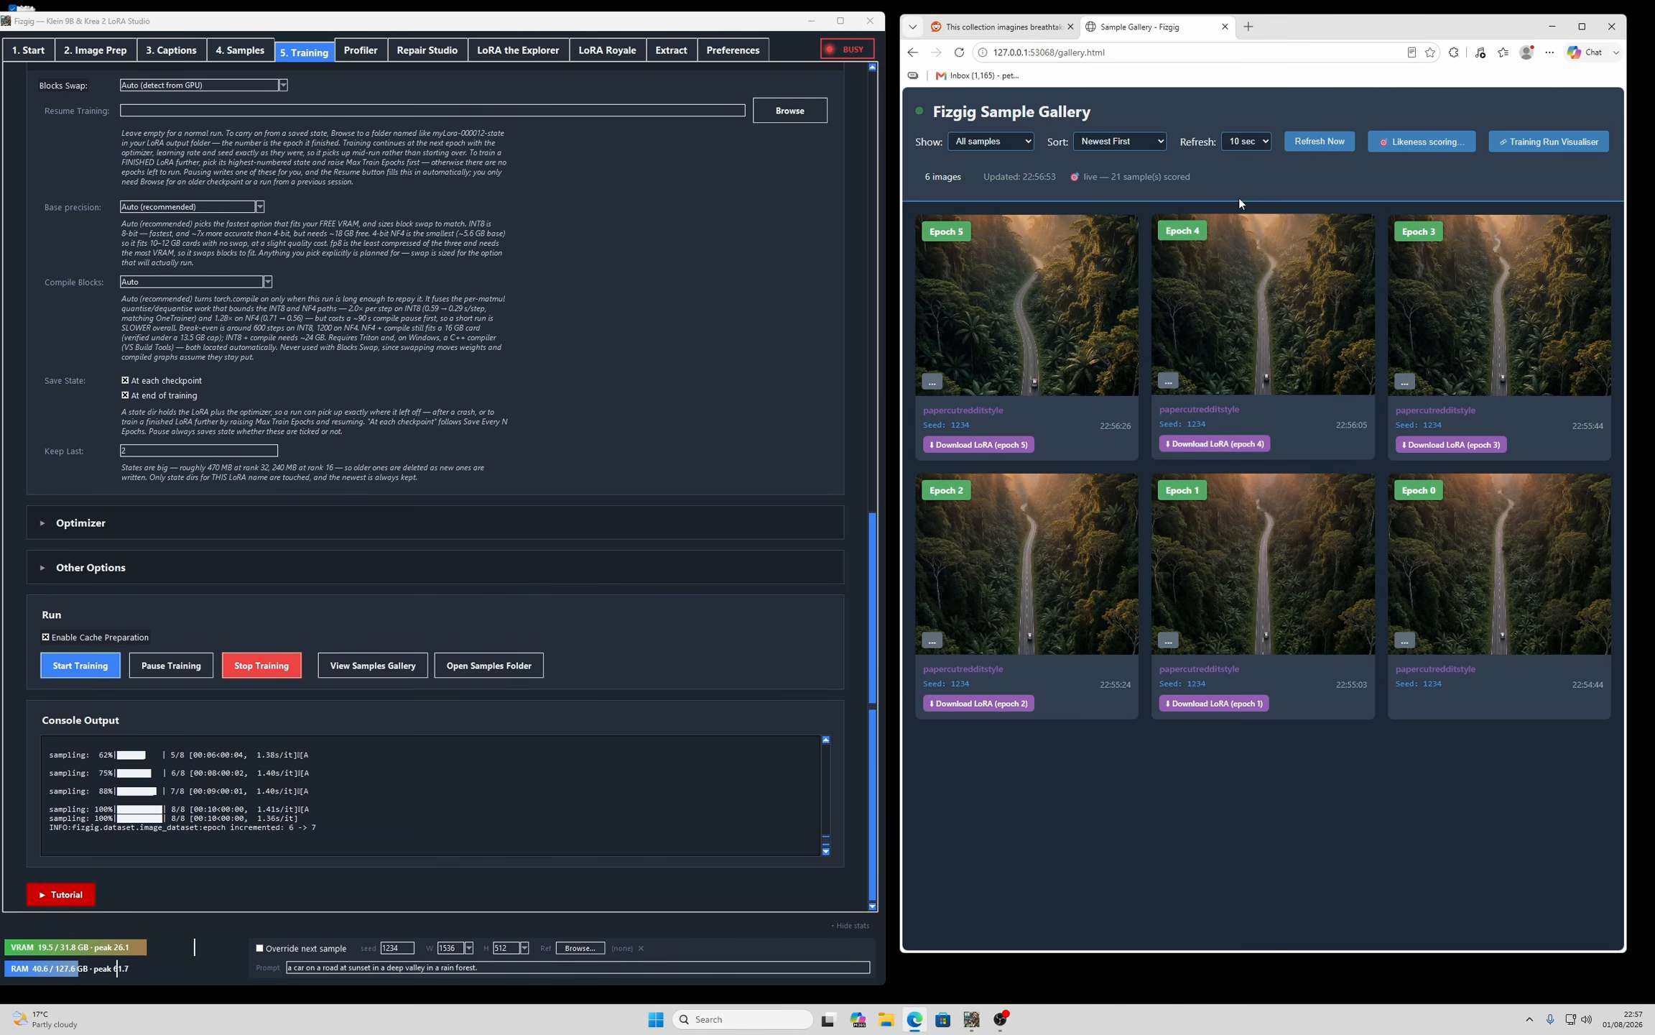
left_click(1313, 152)
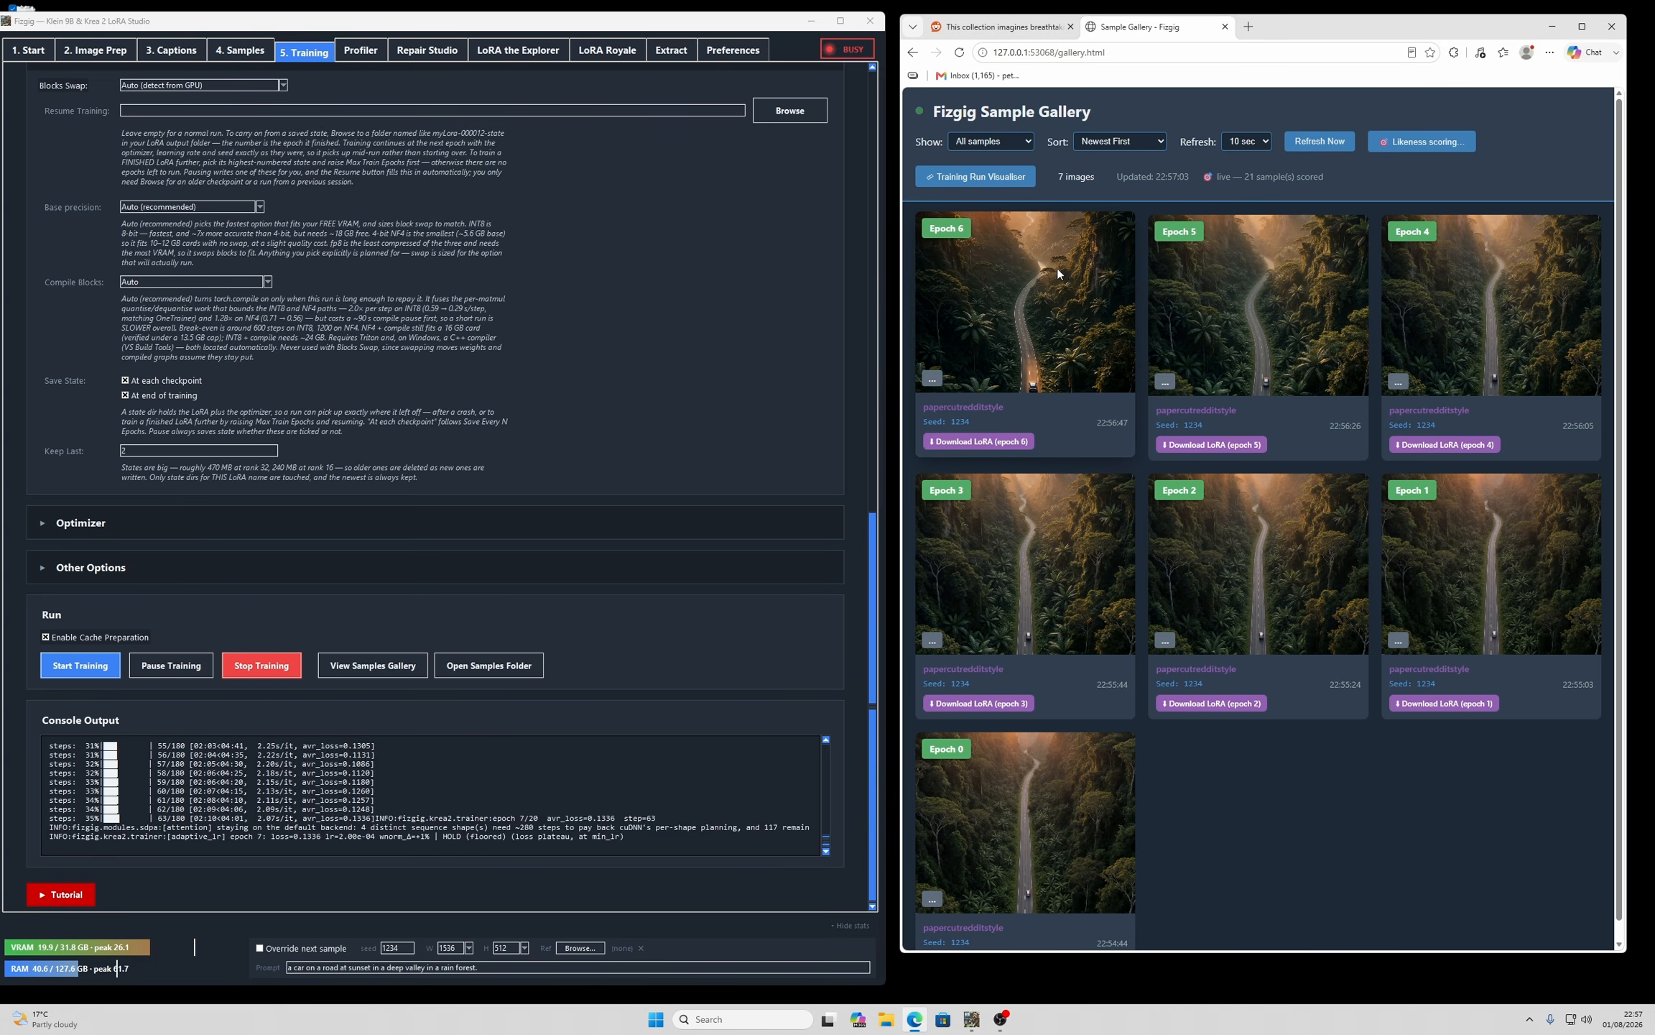
- Enlarge the Epoch 6 sample and step back through the earlier samples to Epoch 1
left_click(1057, 271)
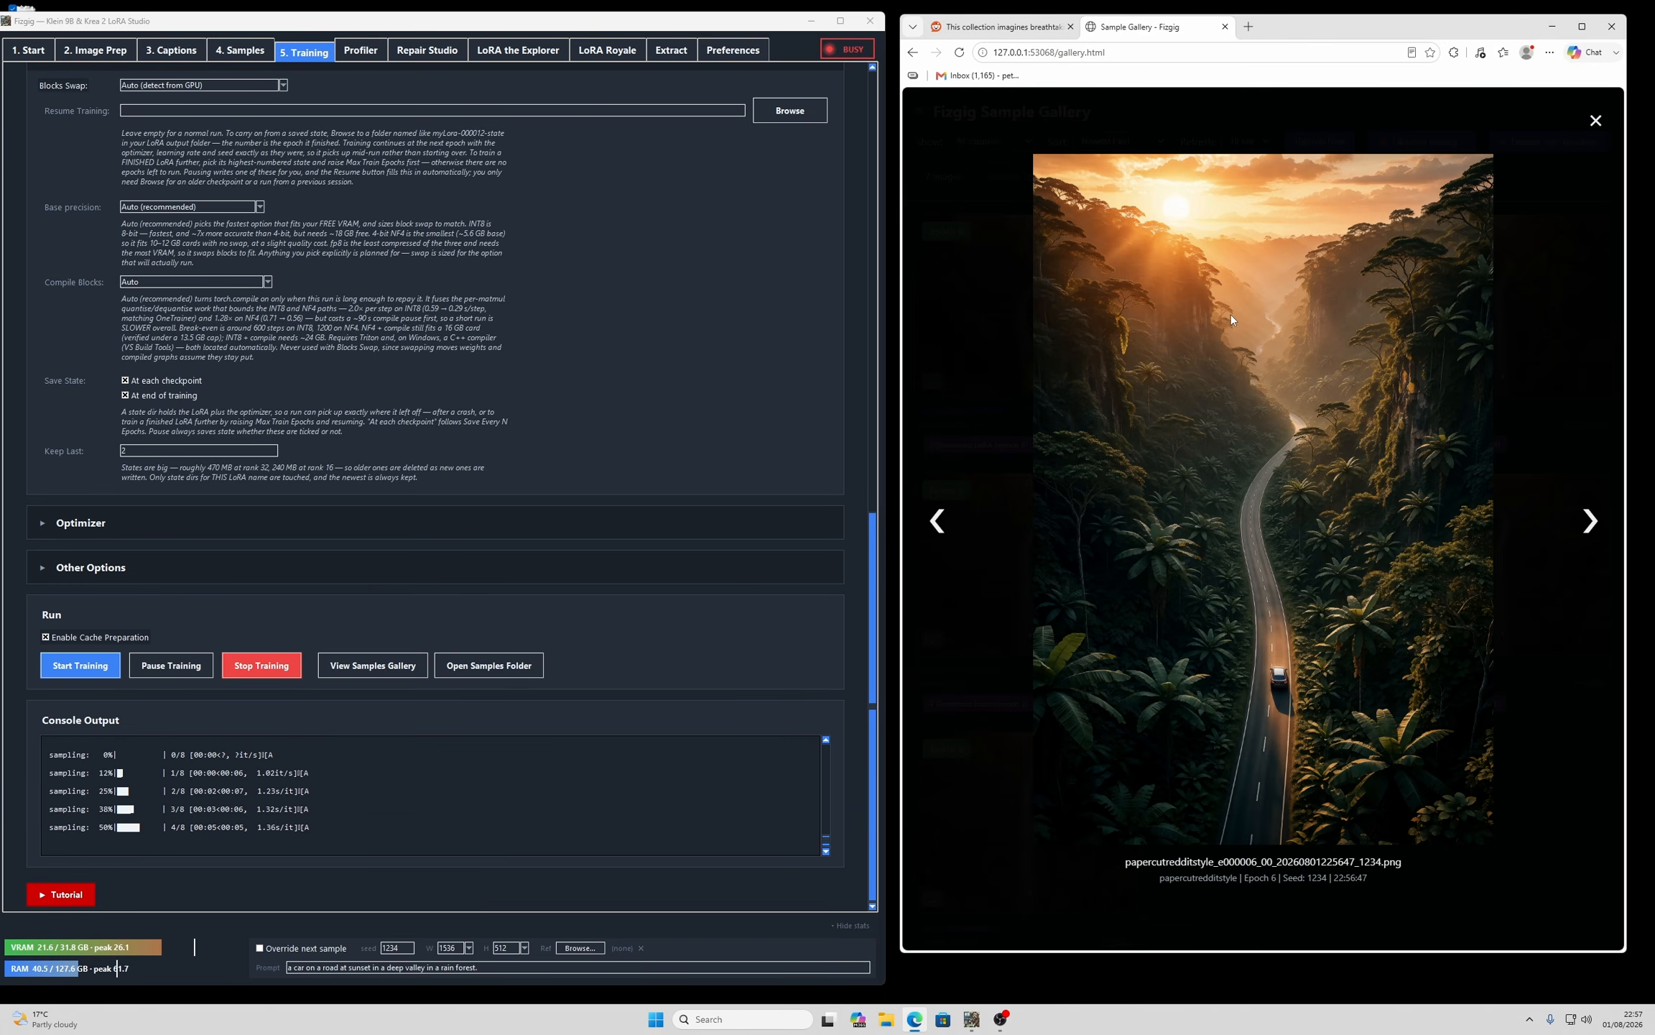
left_click(947, 528)
left_click(947, 528)
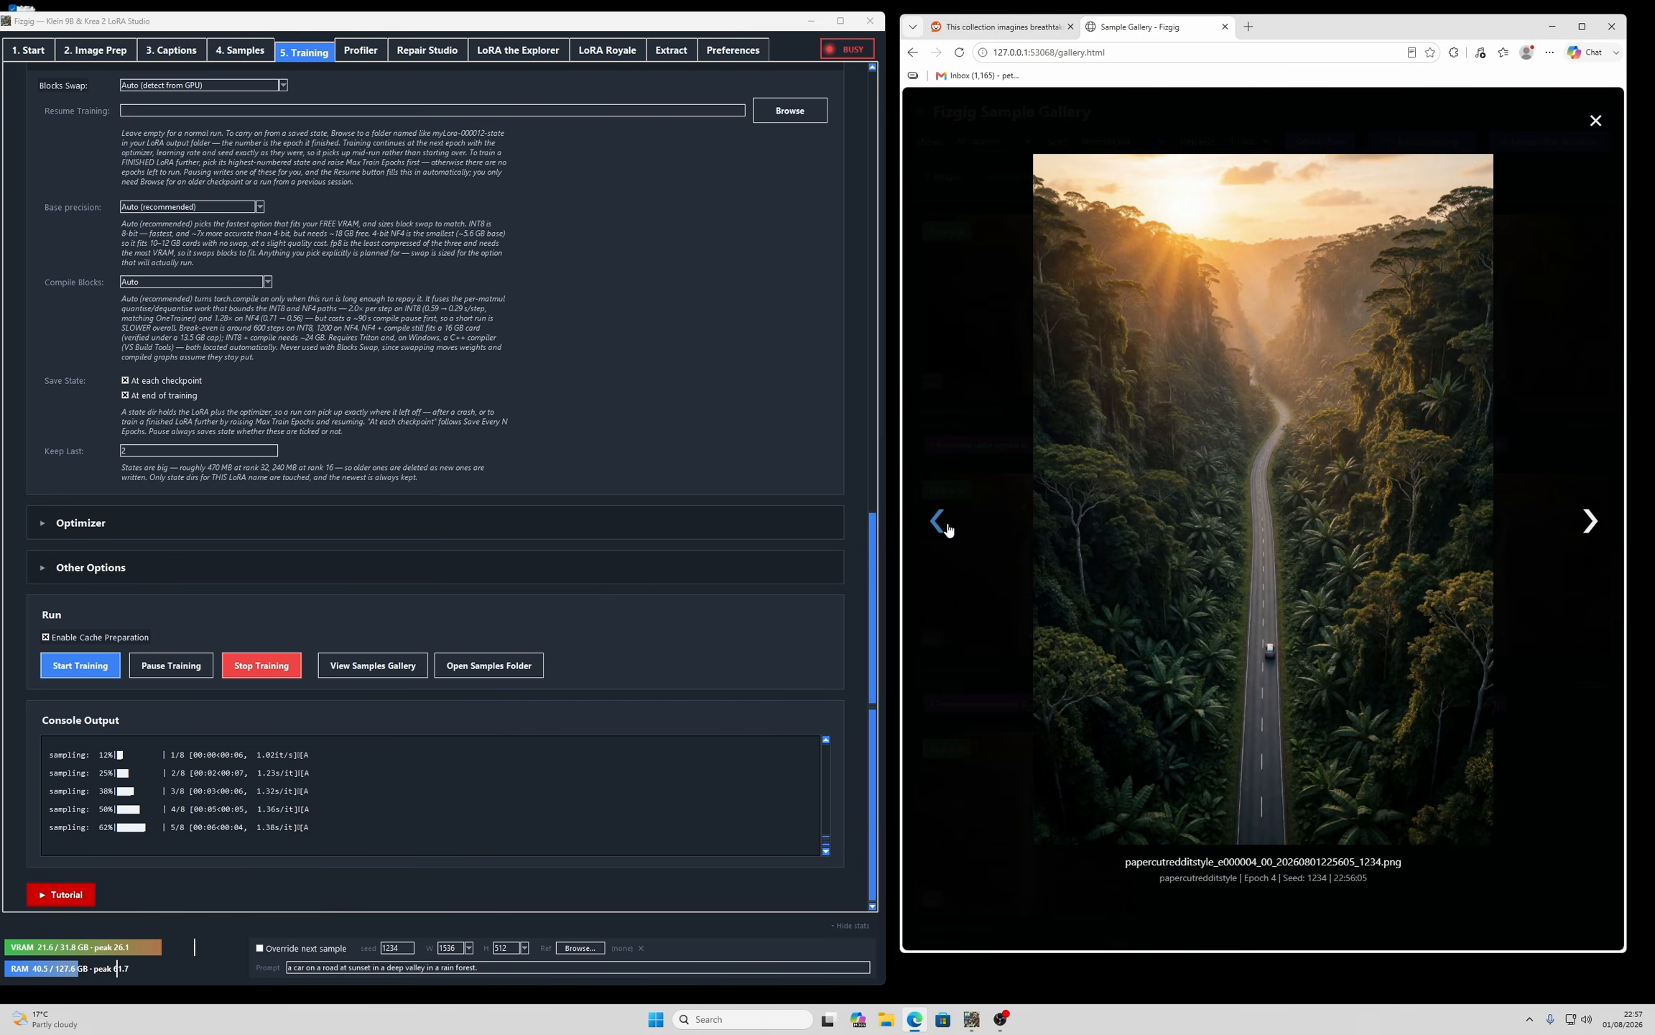
left_click(947, 528)
left_click(947, 528)
left_click(947, 528)
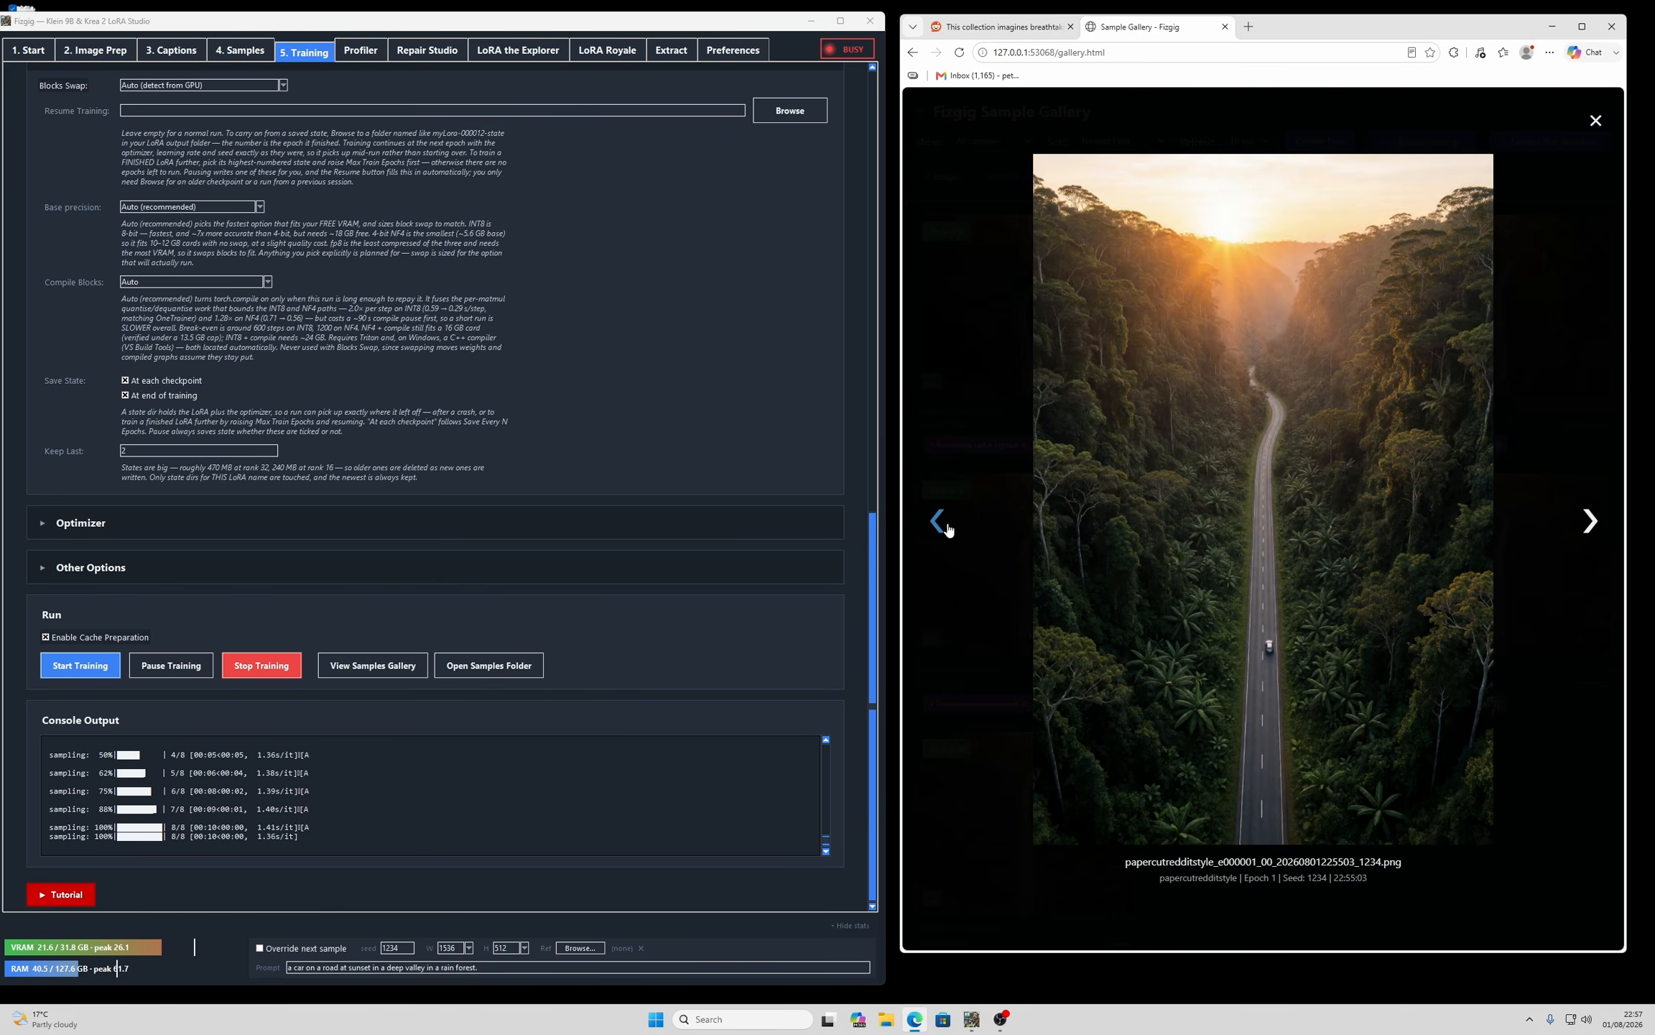
left_click(947, 528)
- Step forward through the enlarged samples from Epoch 1 to Epoch 7, and return to the gallery overview
left_click(1589, 525)
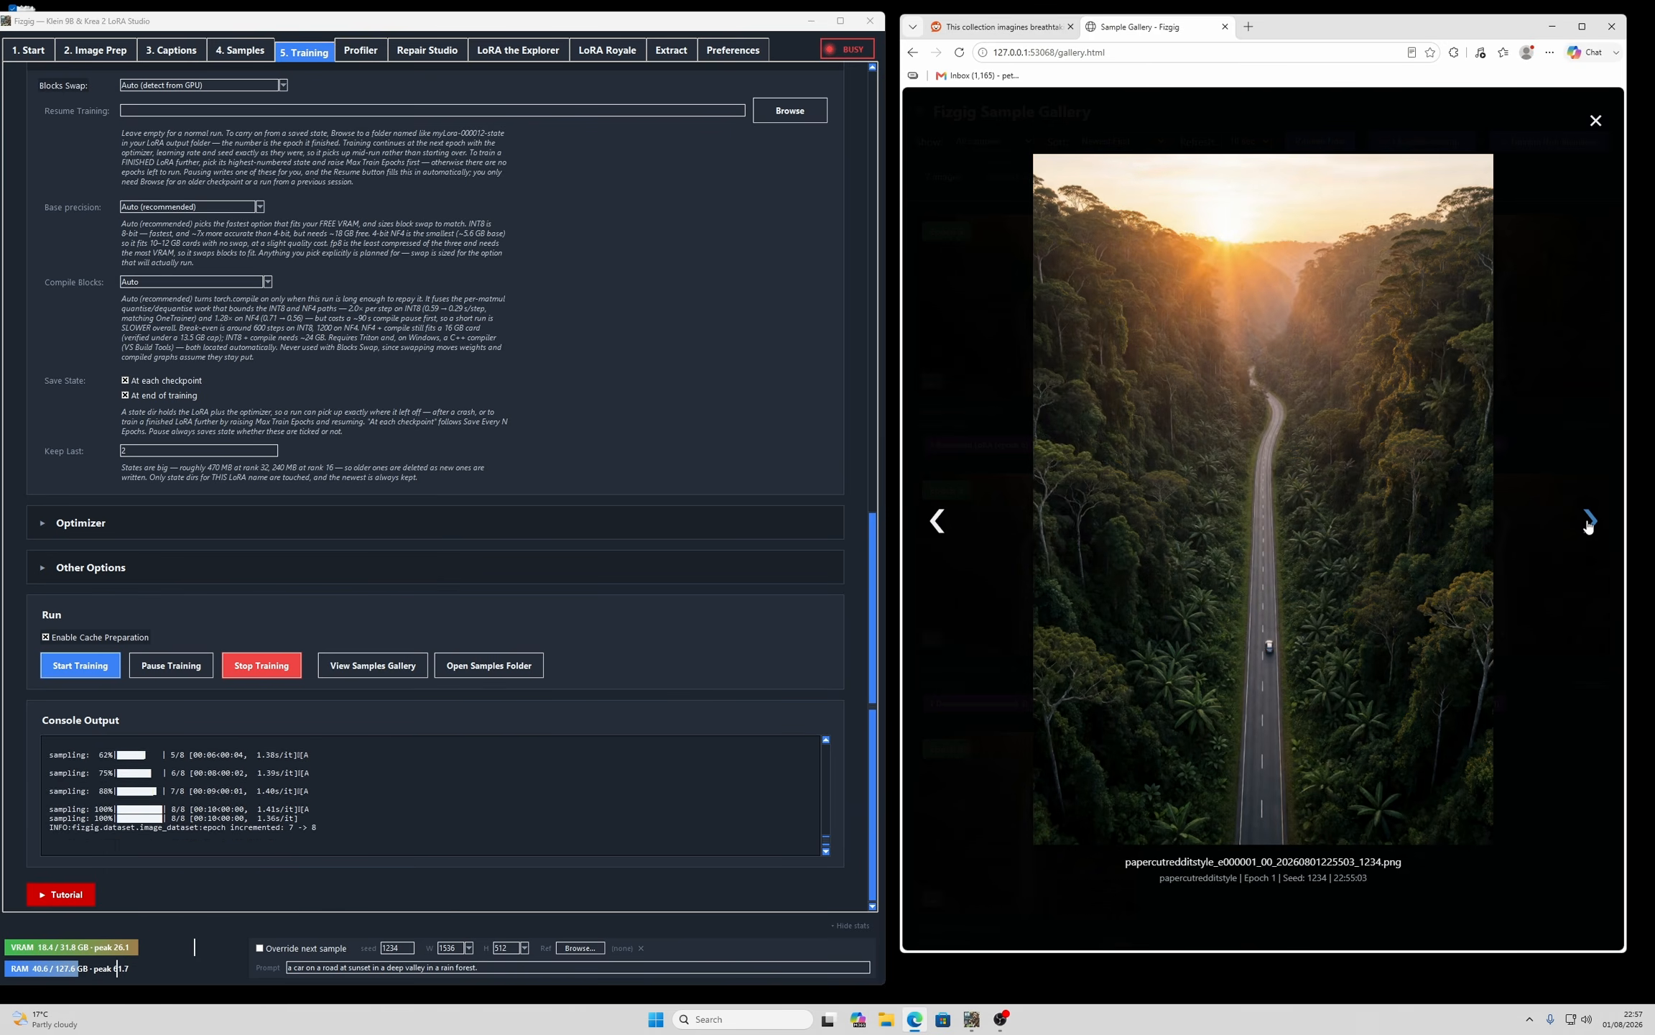
left_click(1589, 524)
left_click(1588, 524)
left_click(1588, 524)
left_click(1588, 524)
left_click(1589, 524)
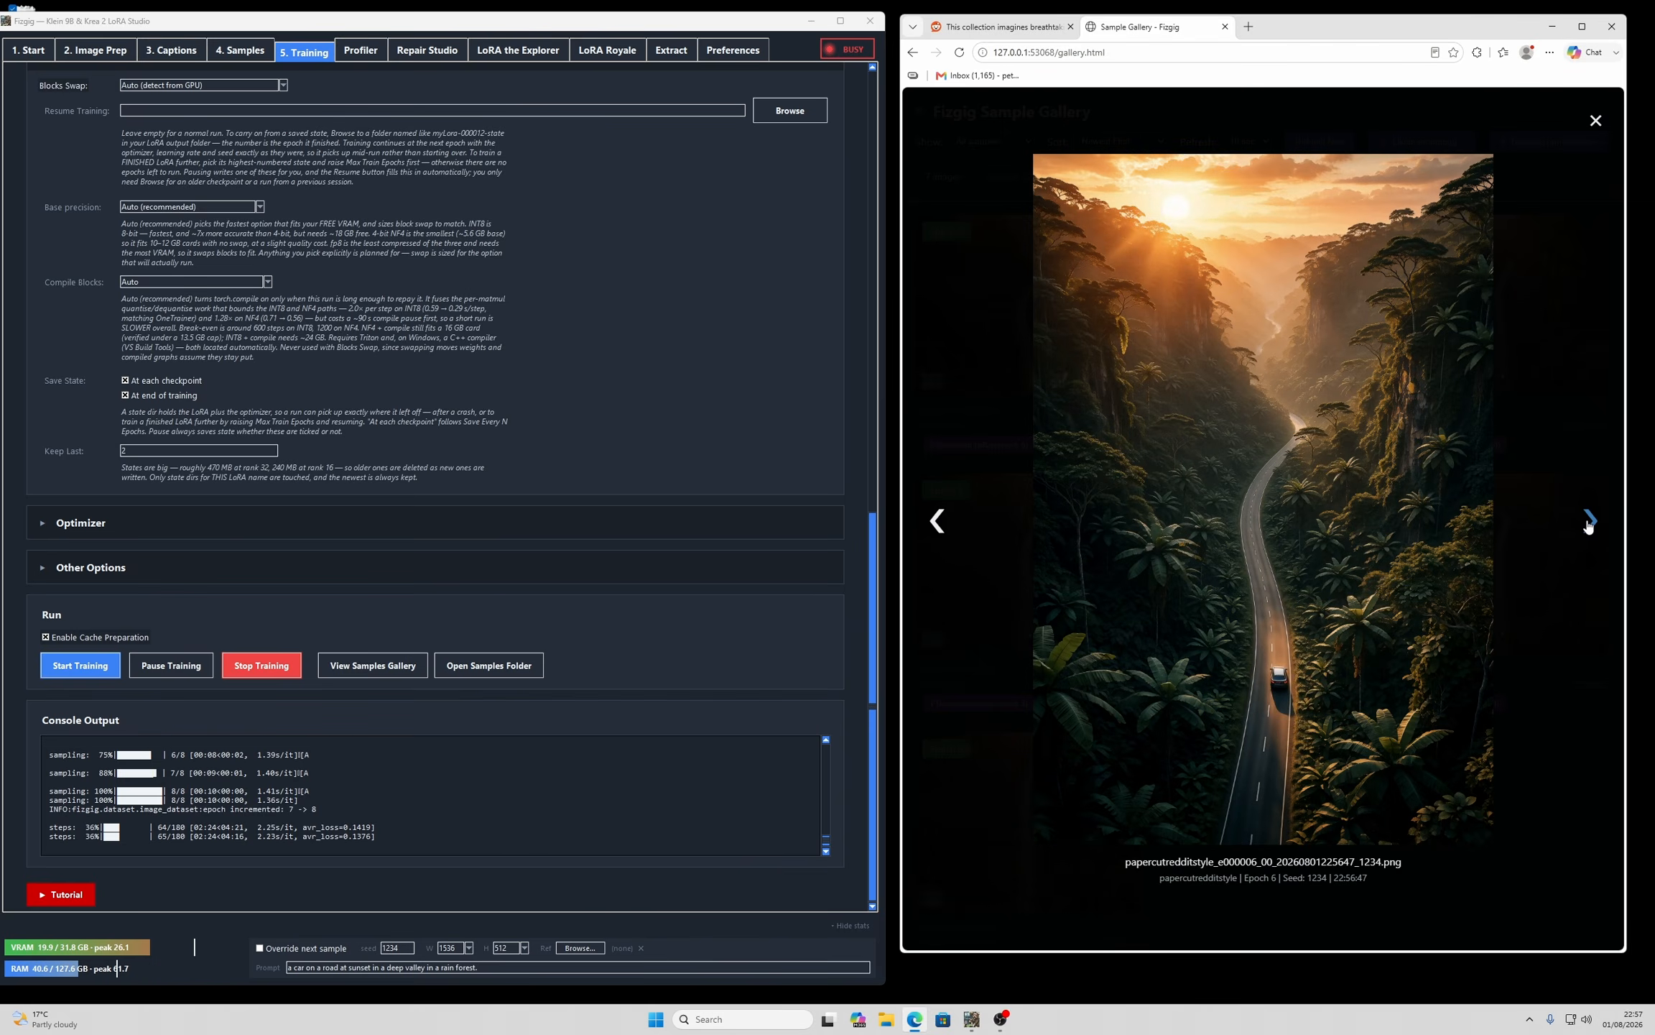
left_click(1588, 524)
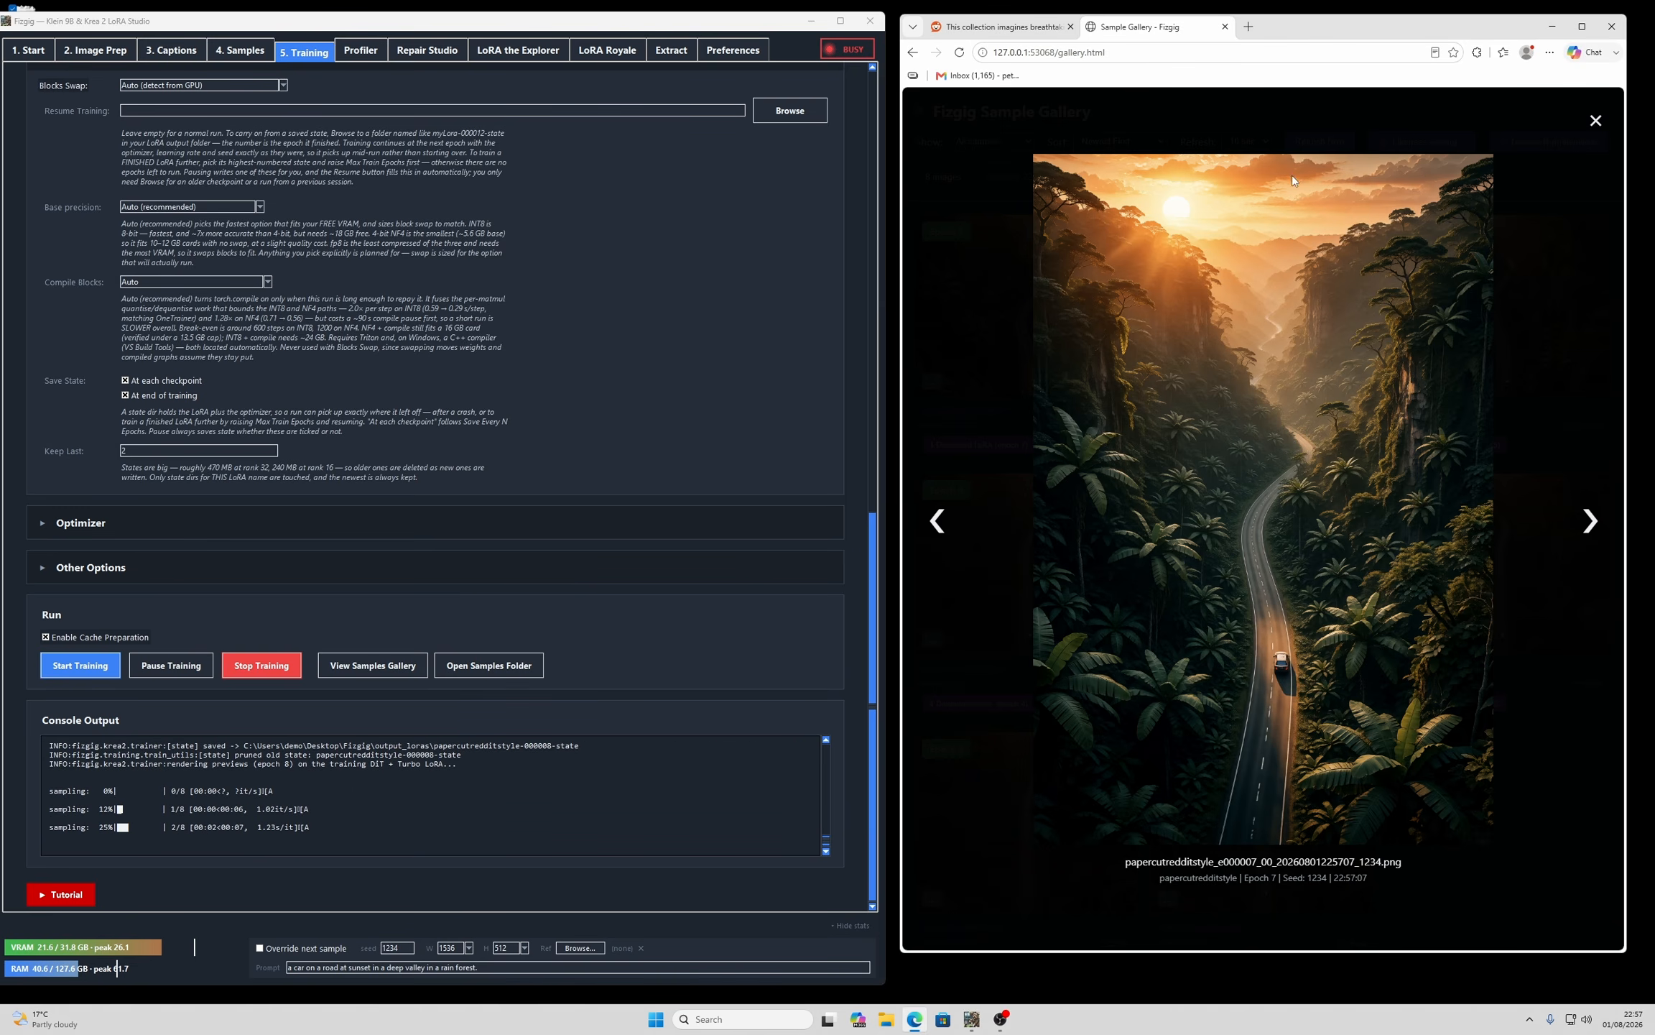
left_click(1596, 121)
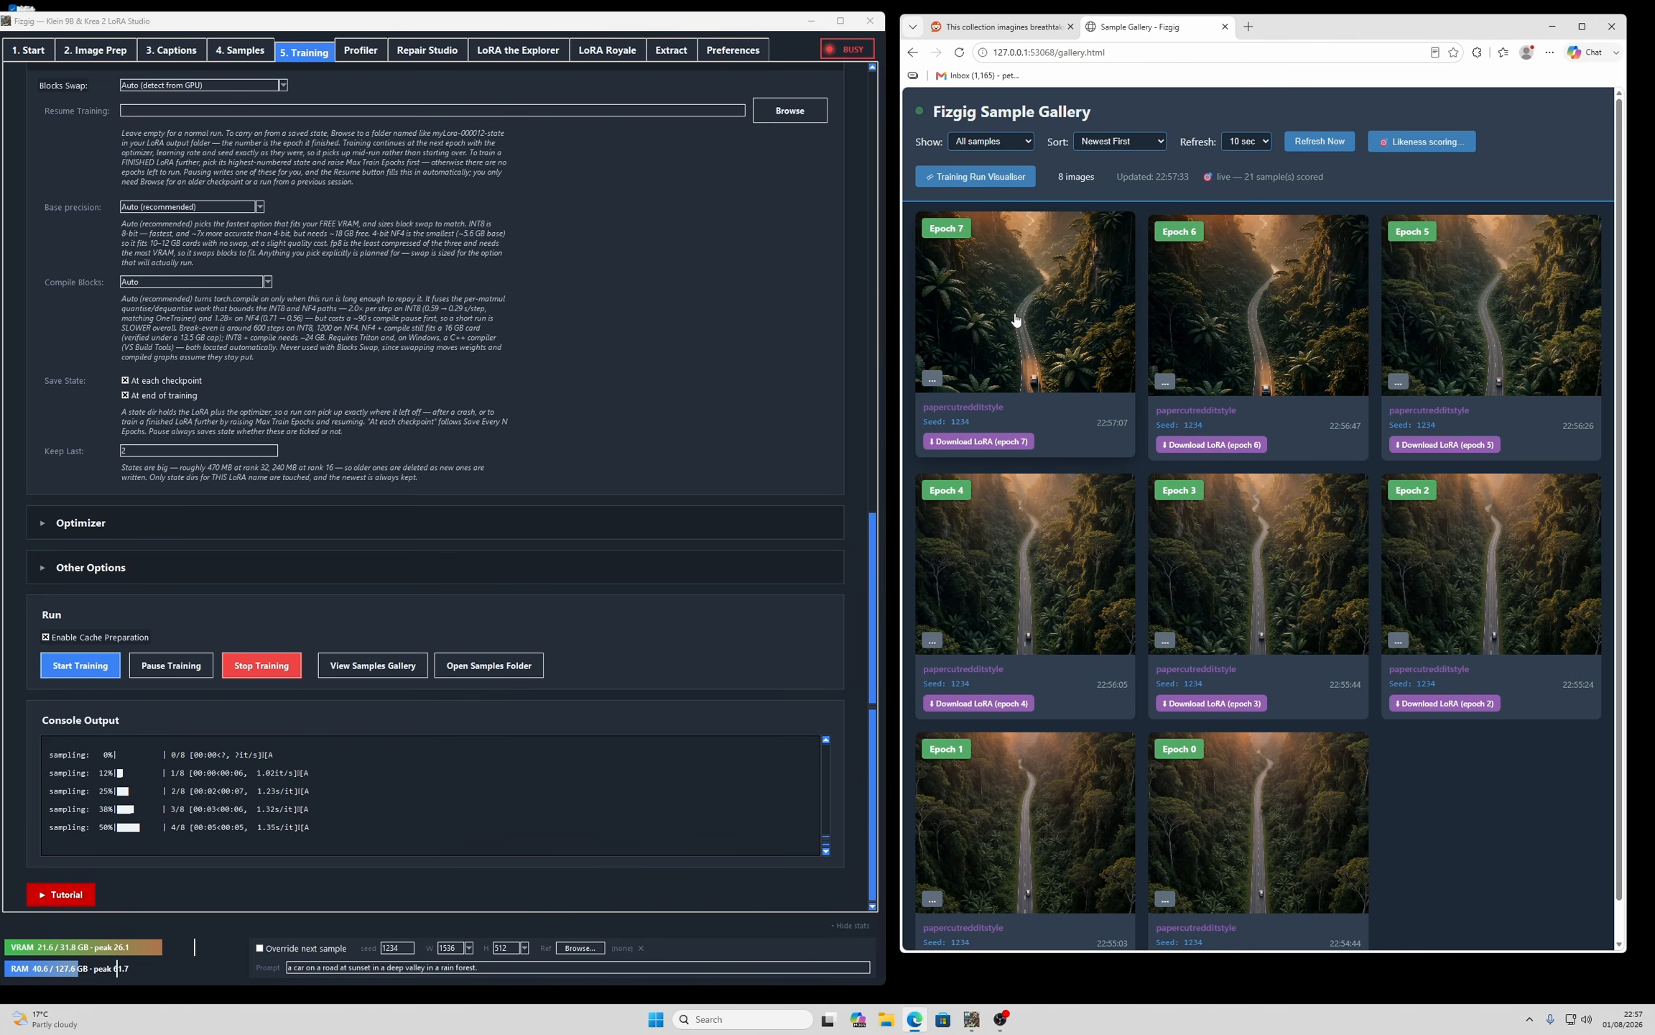
- View the Epoch 7 and Epoch 8 samples enlarged one after the other, closing each enlarged view
left_click(1042, 248)
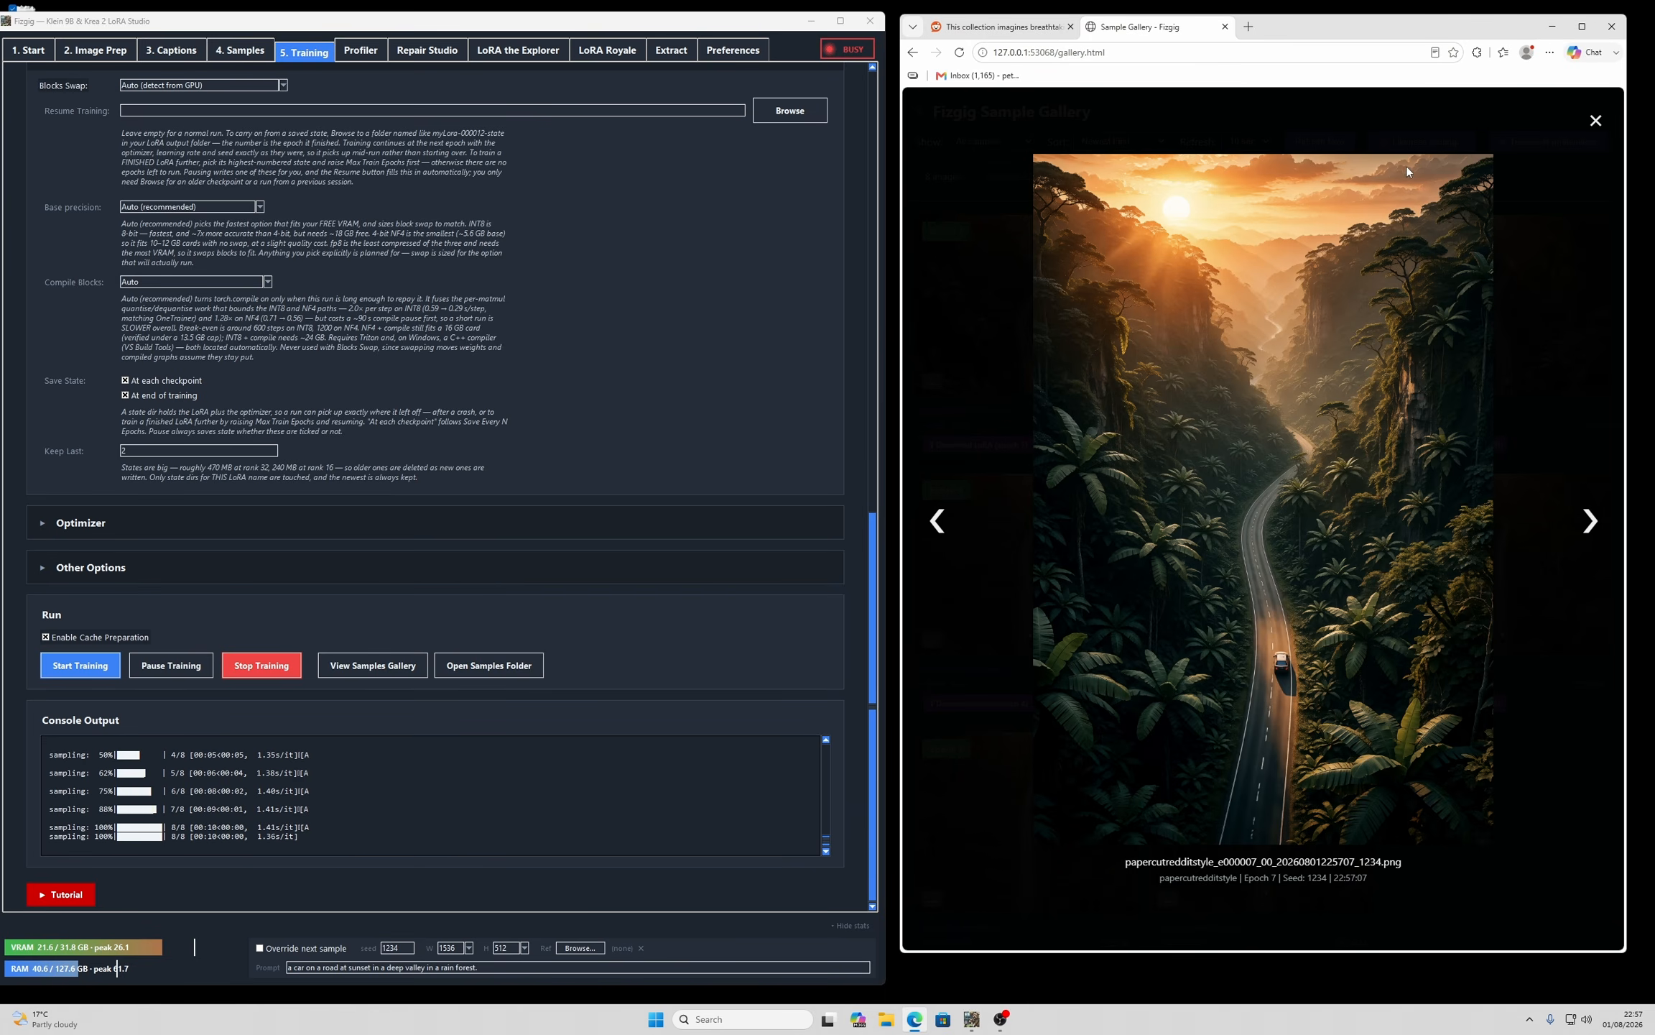
left_click(1596, 120)
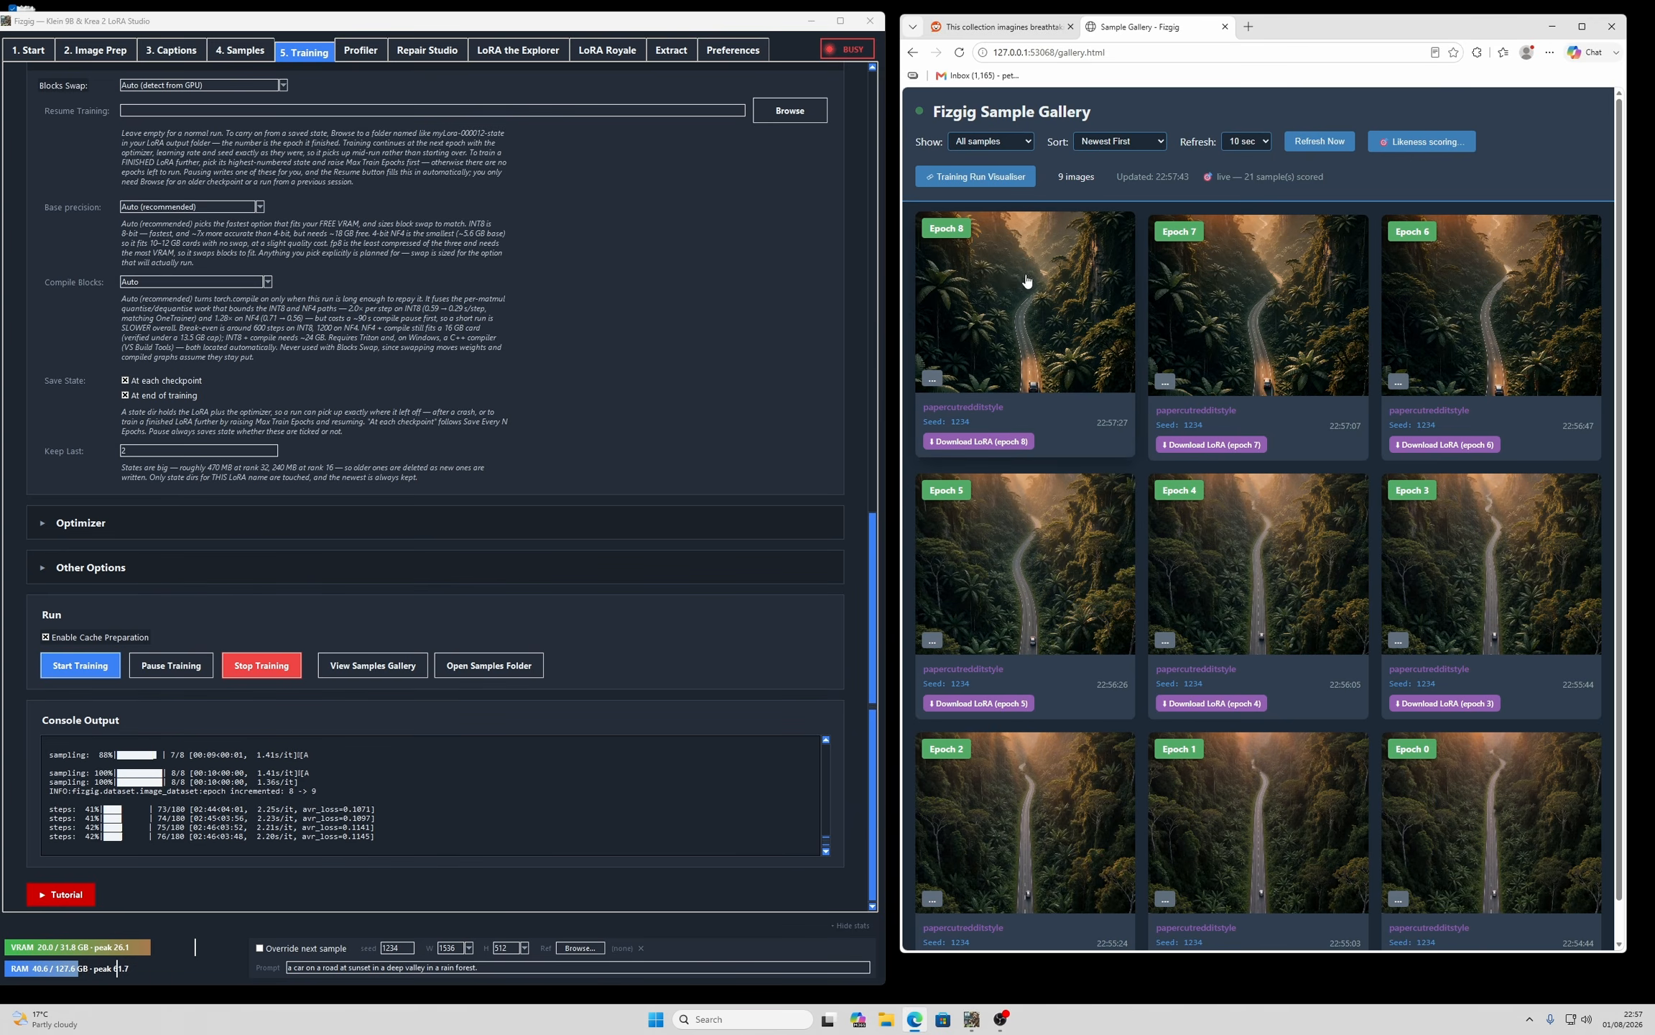
left_click(1025, 276)
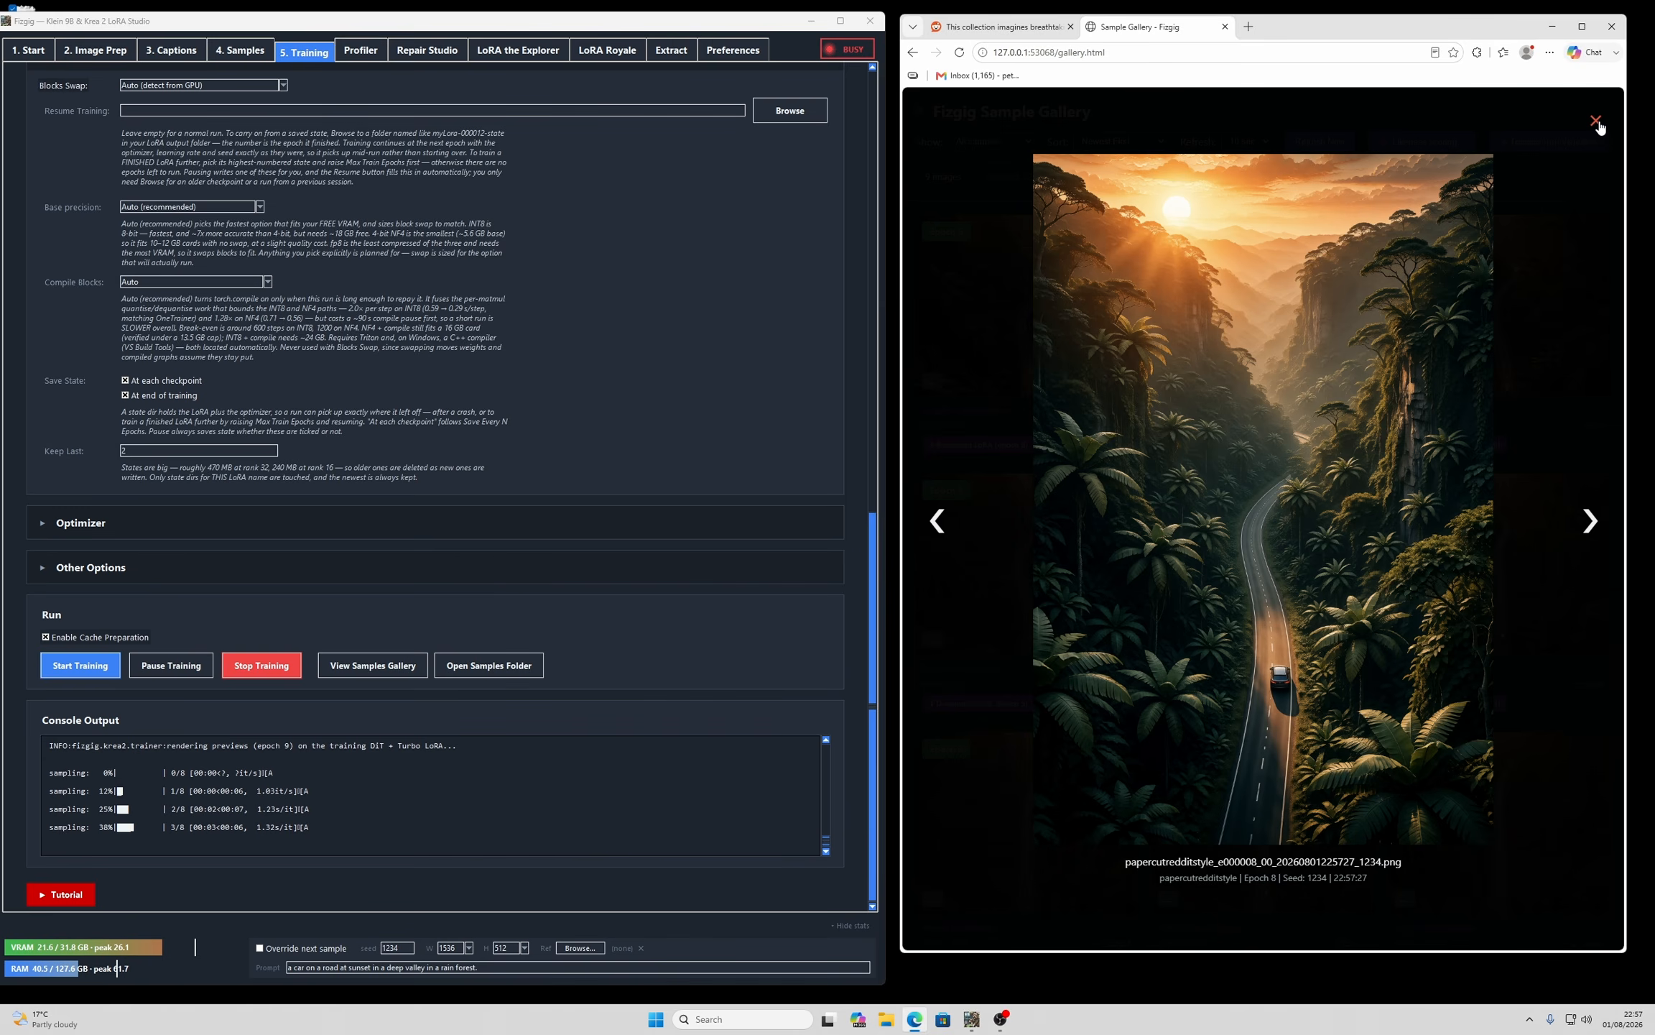
left_click(1596, 121)
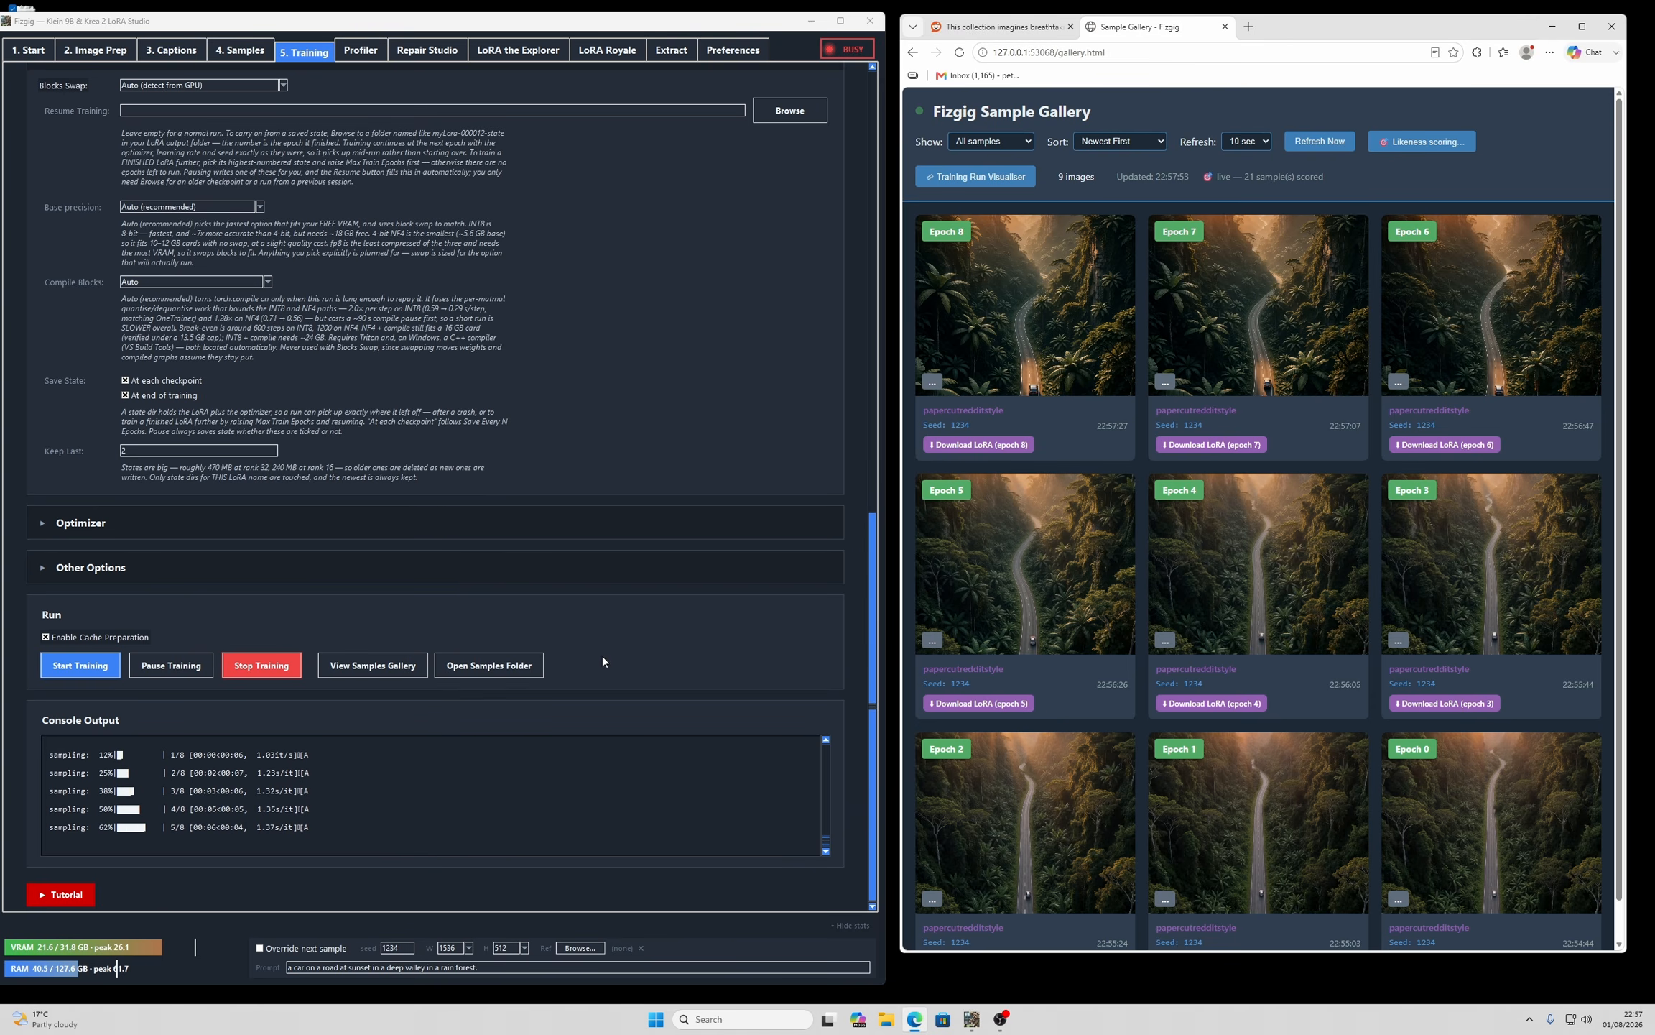
scroll(369, 611, "up", 1)
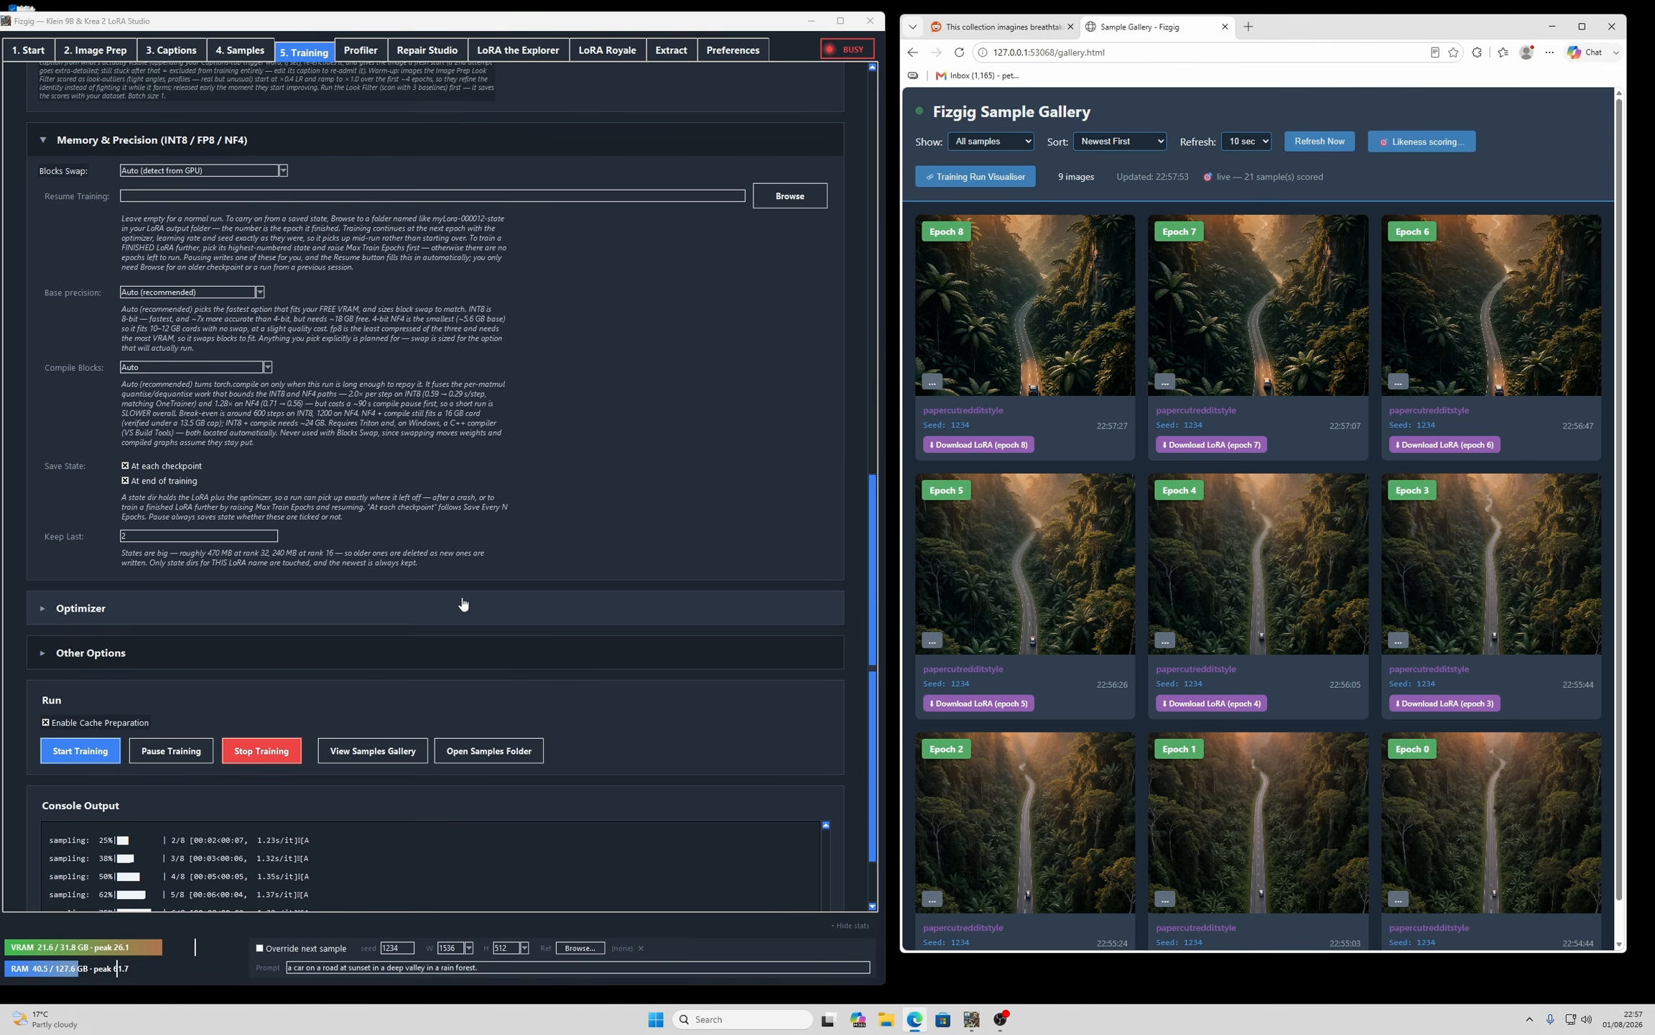
scroll(540, 767, "down", 1)
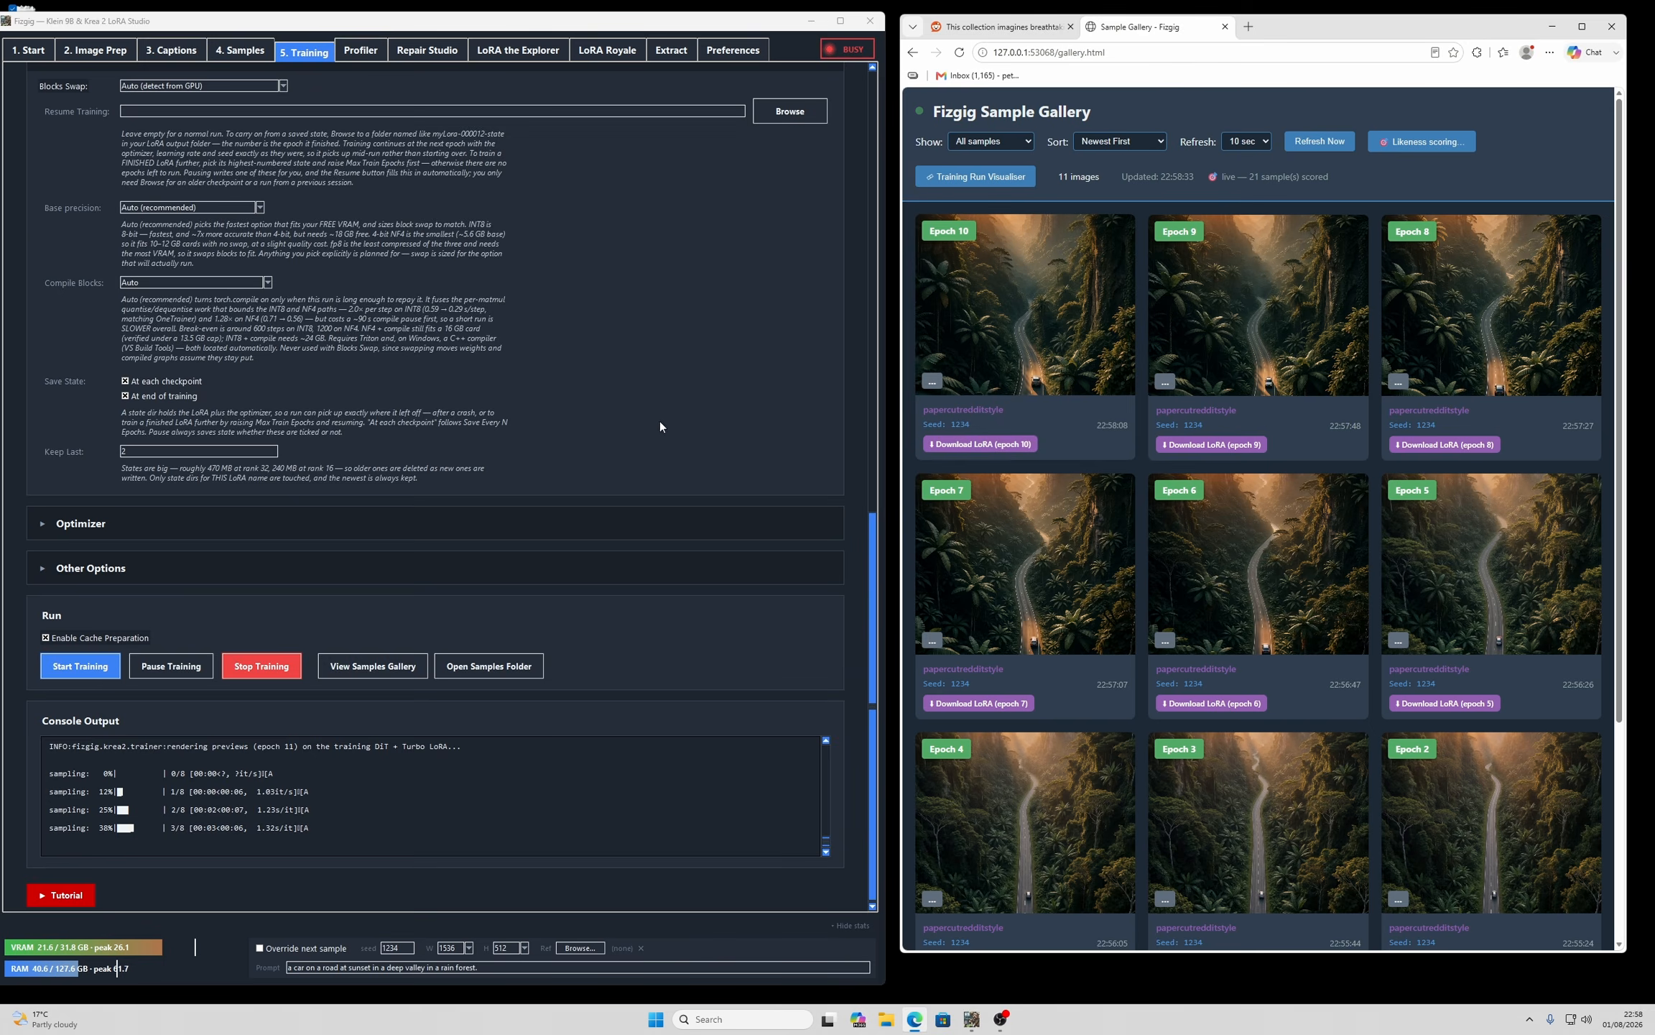
scroll(662, 435, "up", 8)
scroll(663, 435, "up", 4)
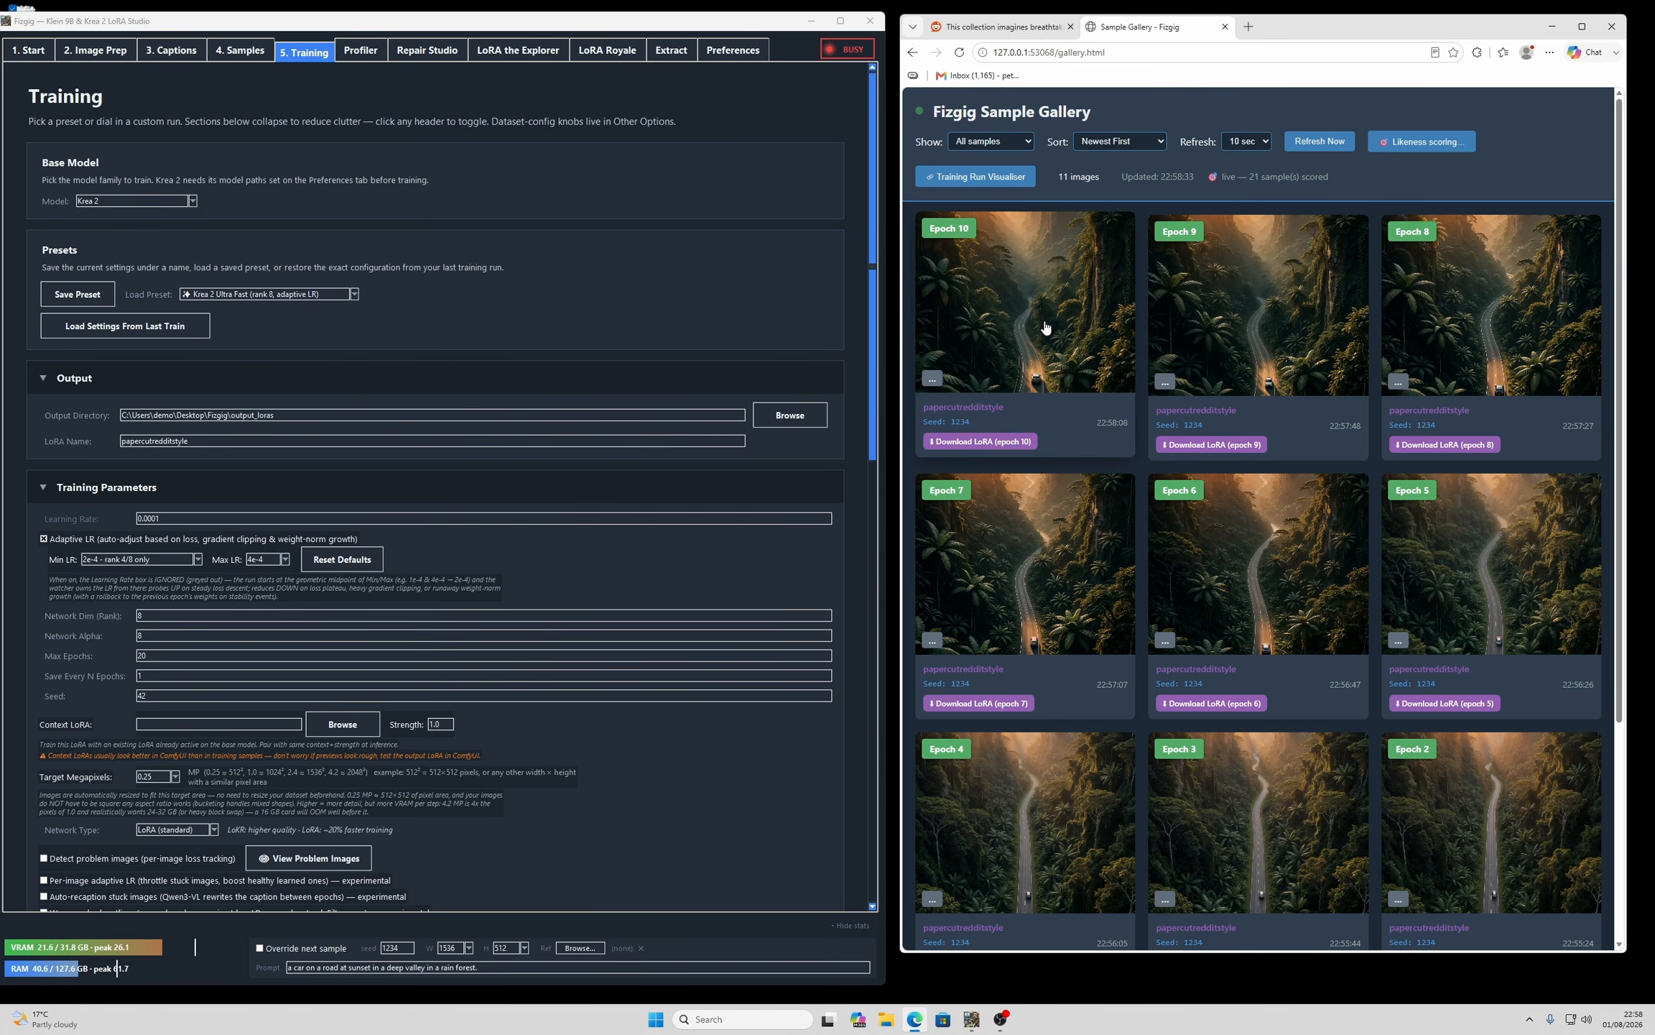
- View the Epoch 10 sample enlarged, close it, and enlarge Epoch 11 to step back through the samples to Epoch 6
left_click(1046, 329)
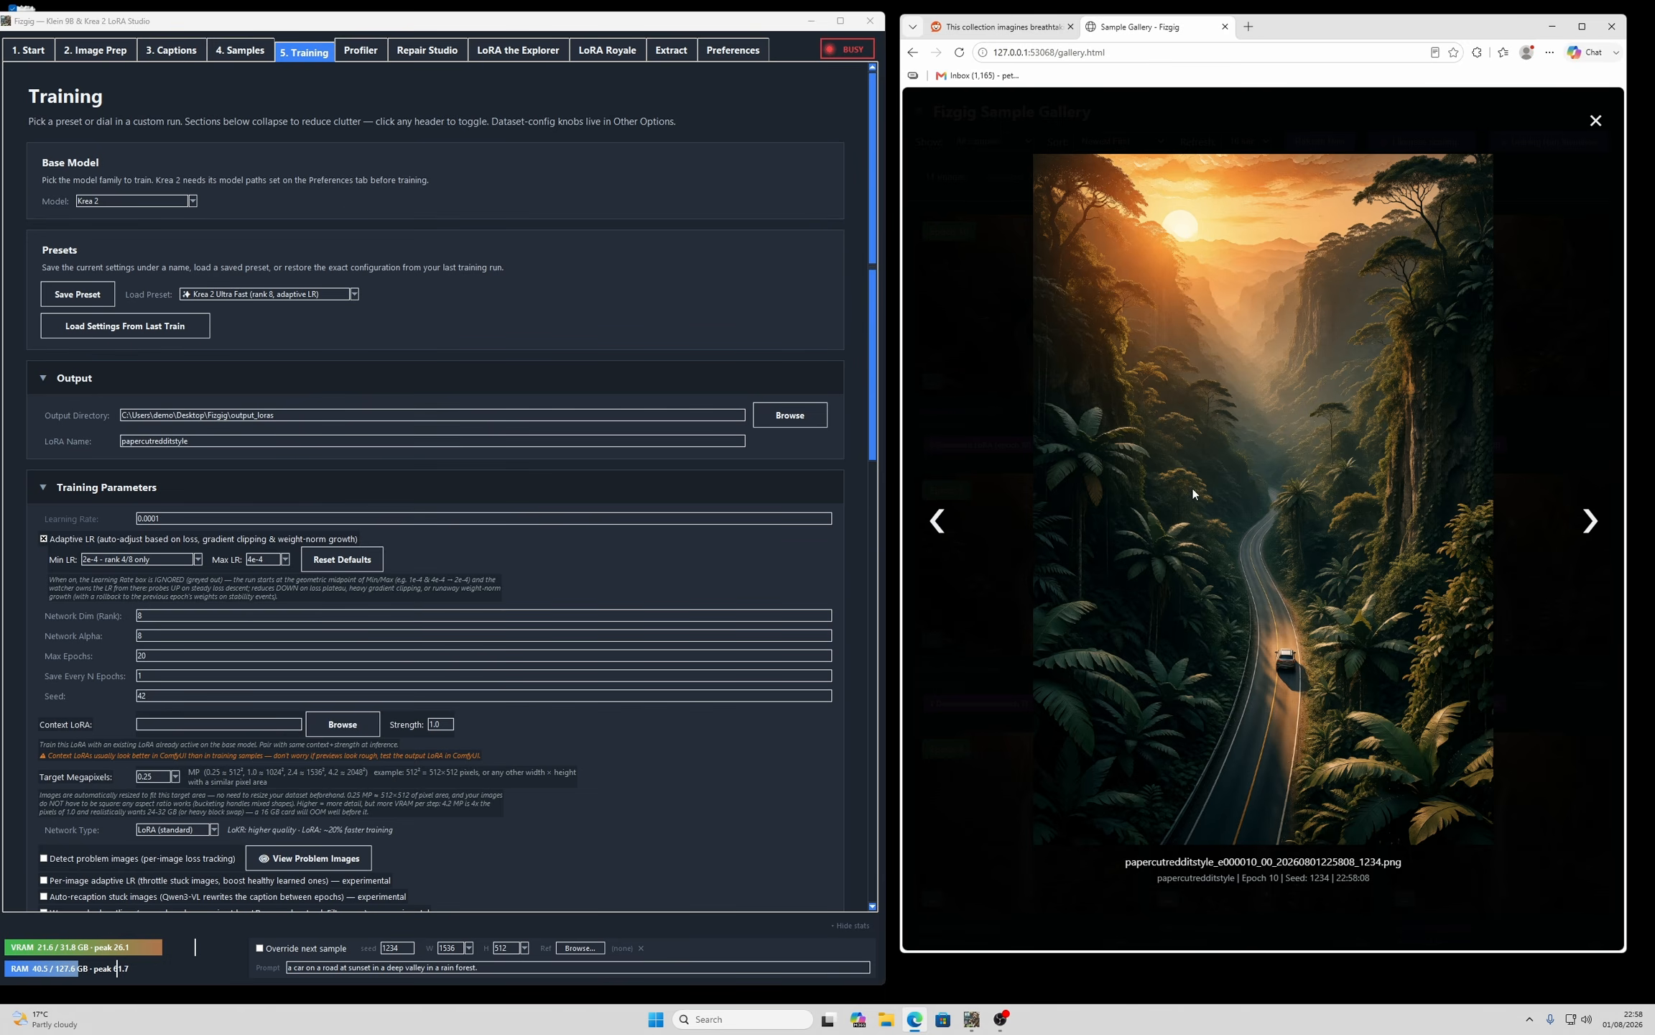
left_click(1596, 121)
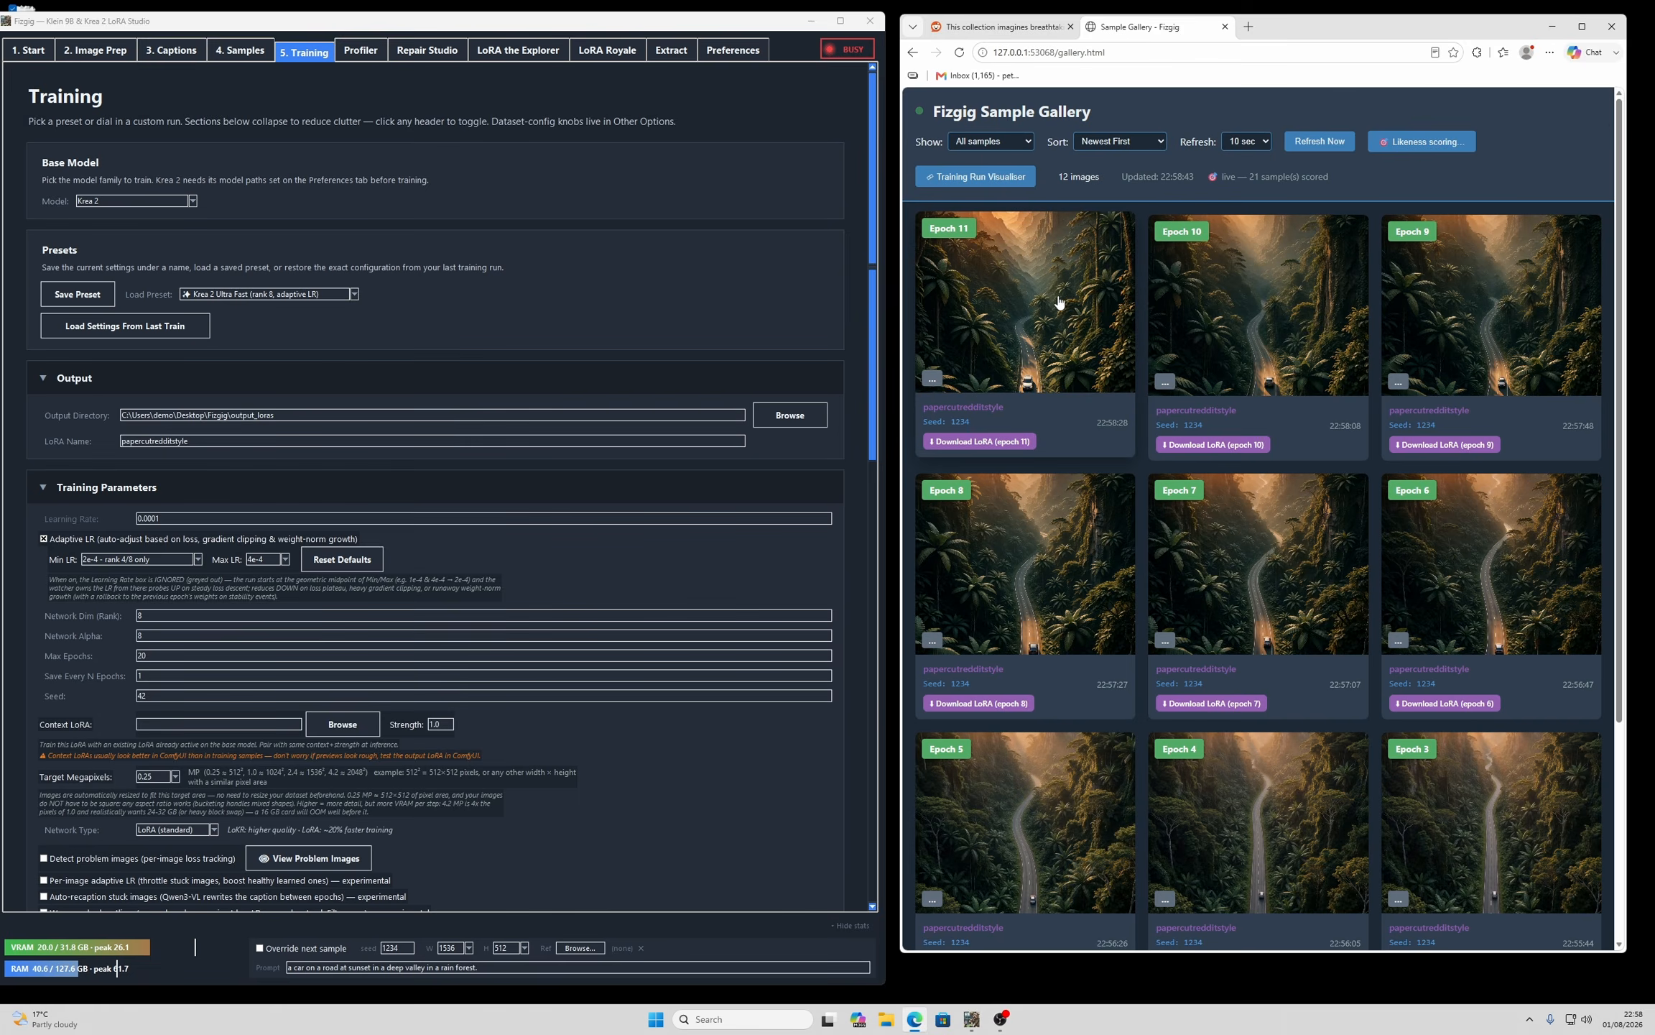
left_click(1037, 294)
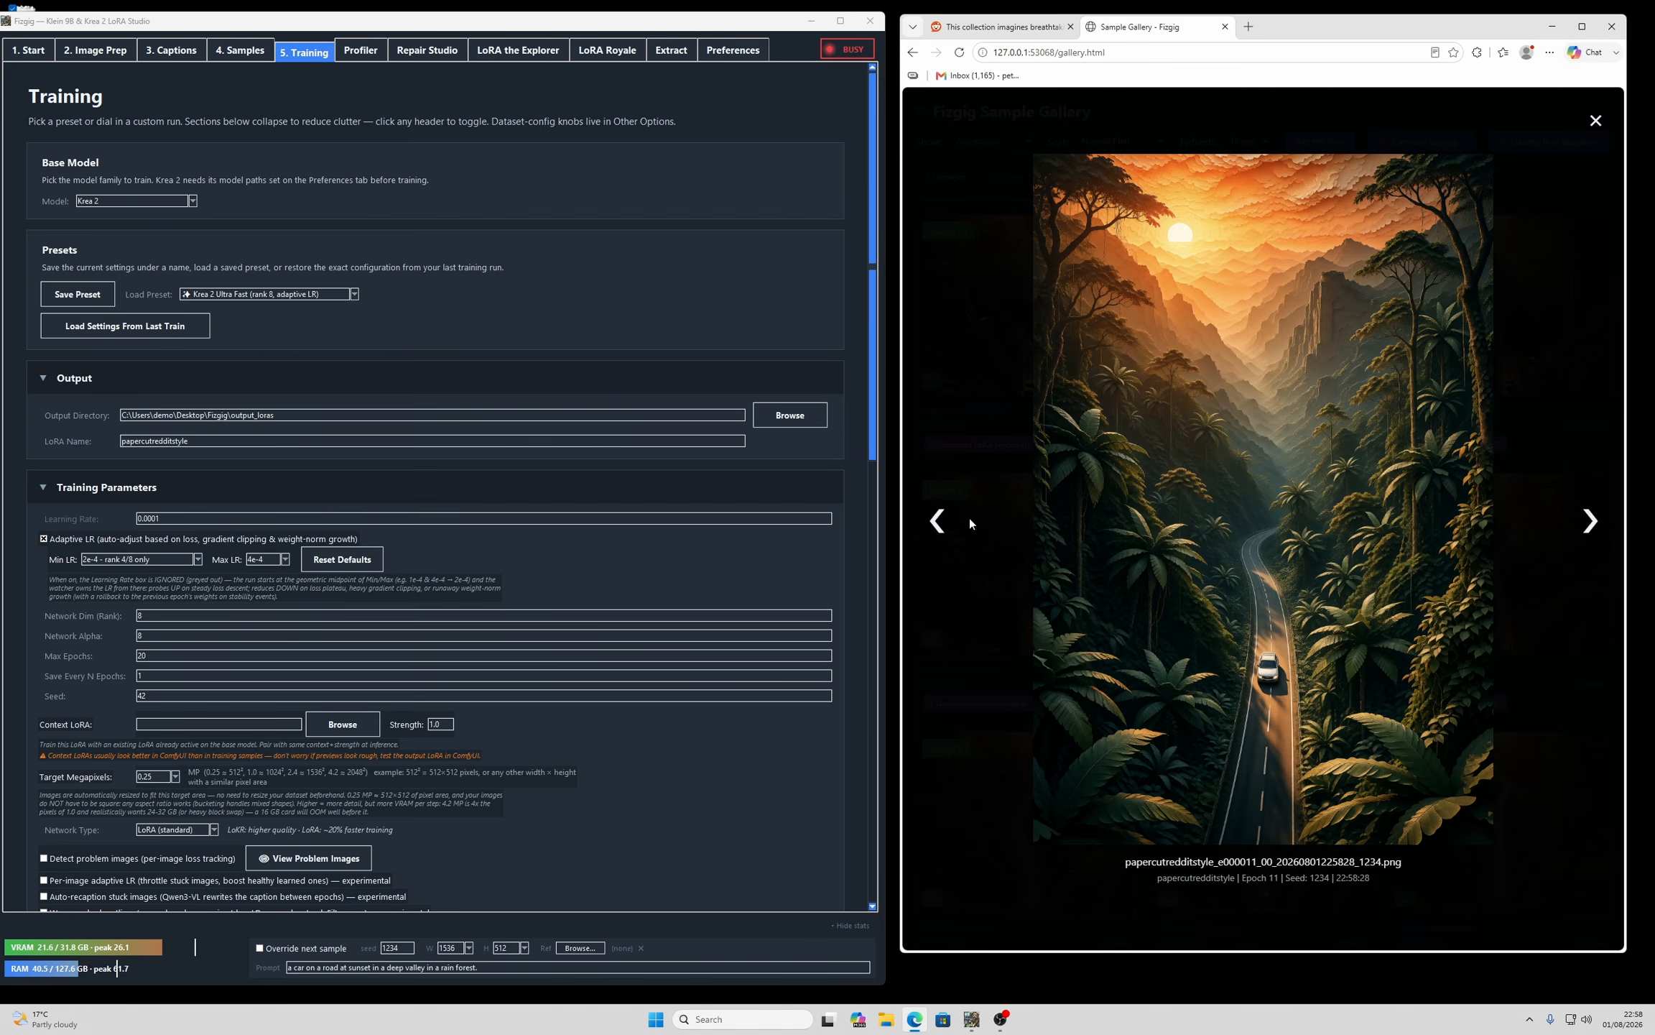
left_click(938, 521)
left_click(938, 521)
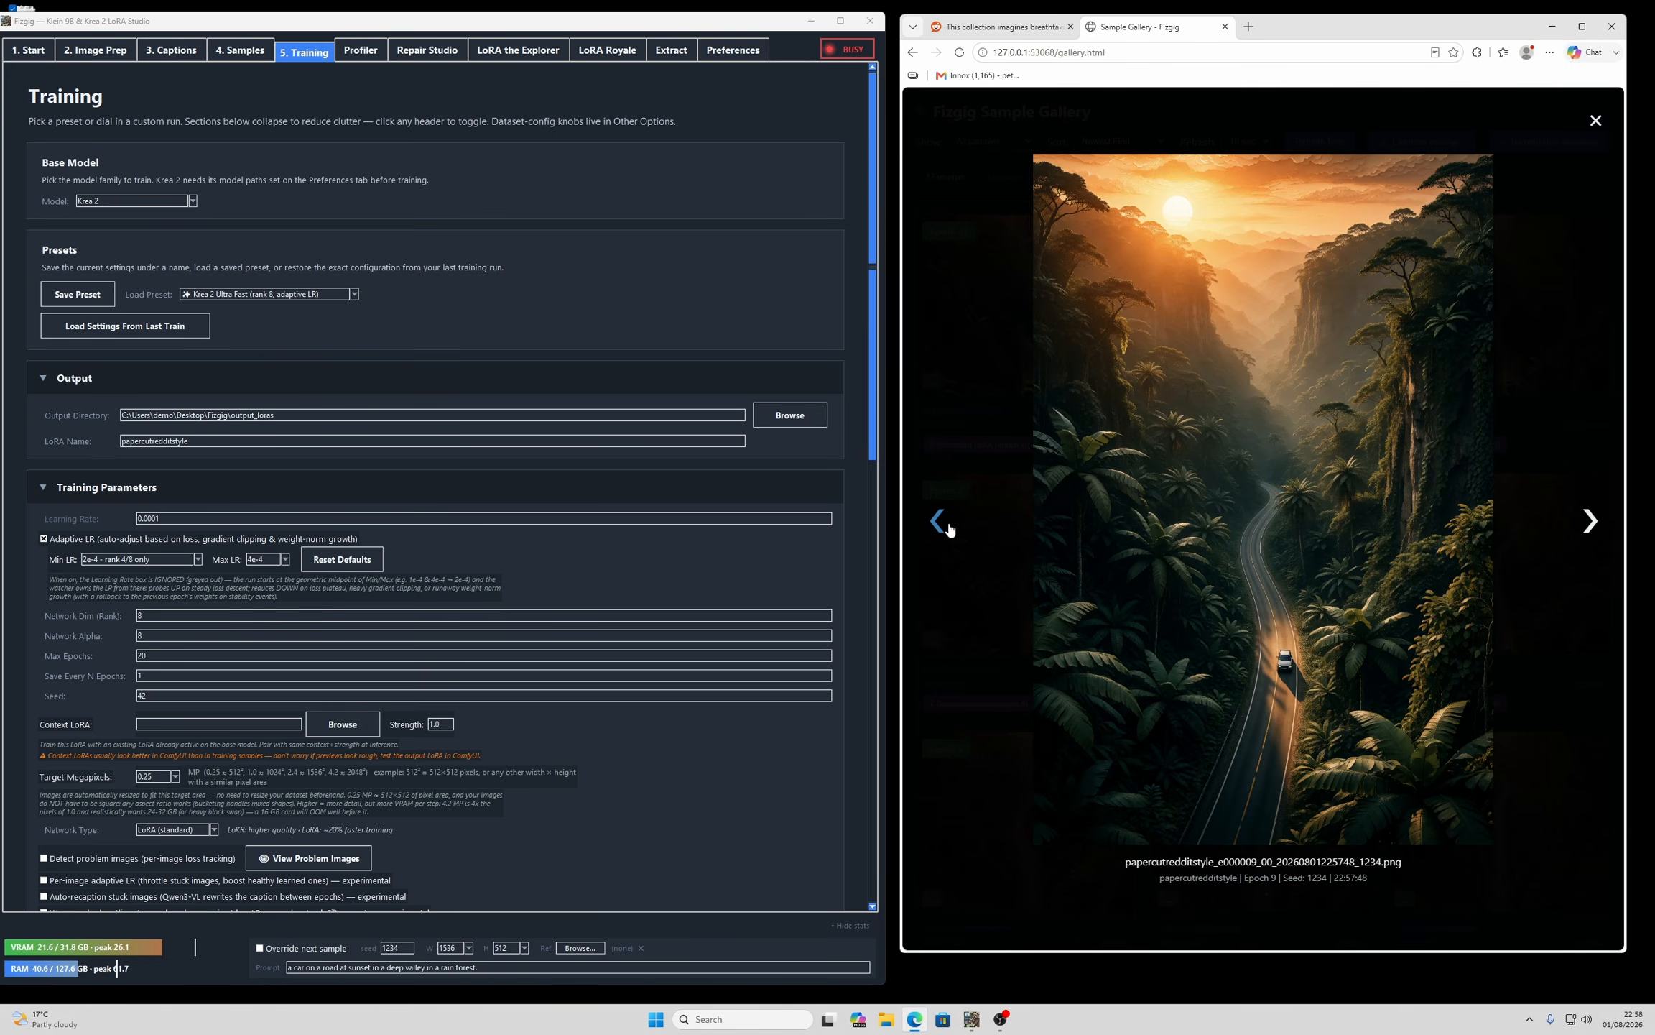
left_click(948, 528)
left_click(949, 528)
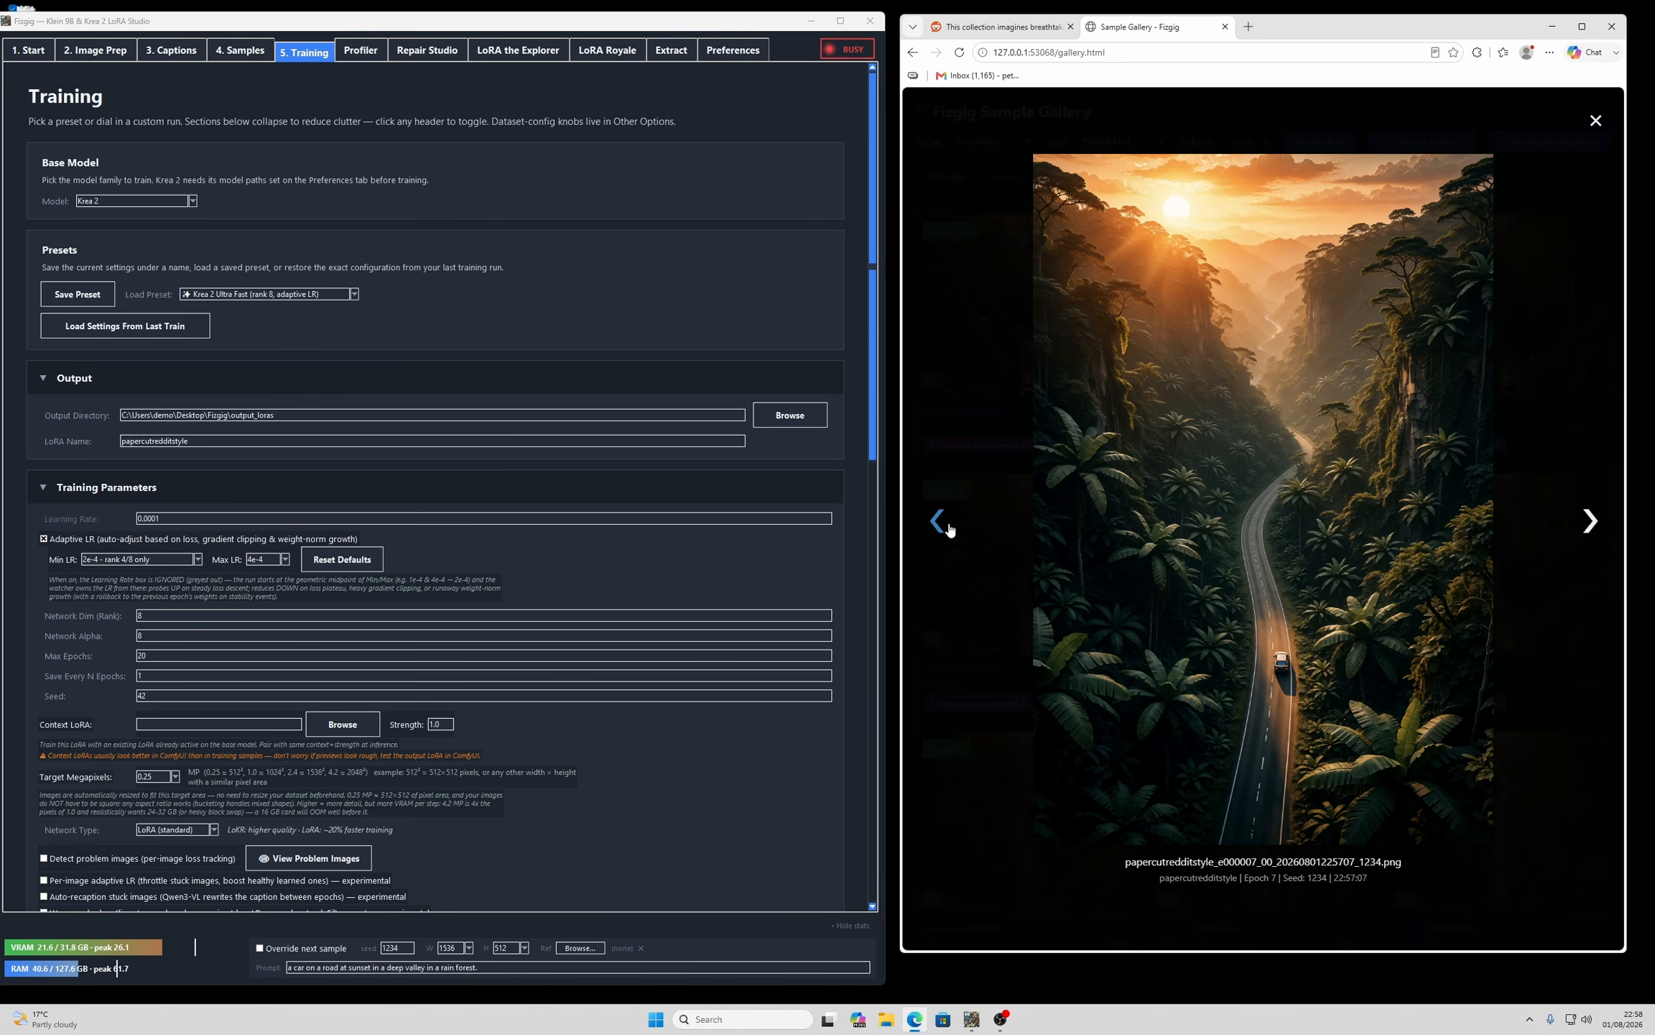
left_click(949, 528)
- Step forward from Epoch 6 to the Epoch 11 sample, compare it with Epoch 10, and close the enlarged view
left_click(1600, 524)
left_click(1600, 524)
left_click(1599, 524)
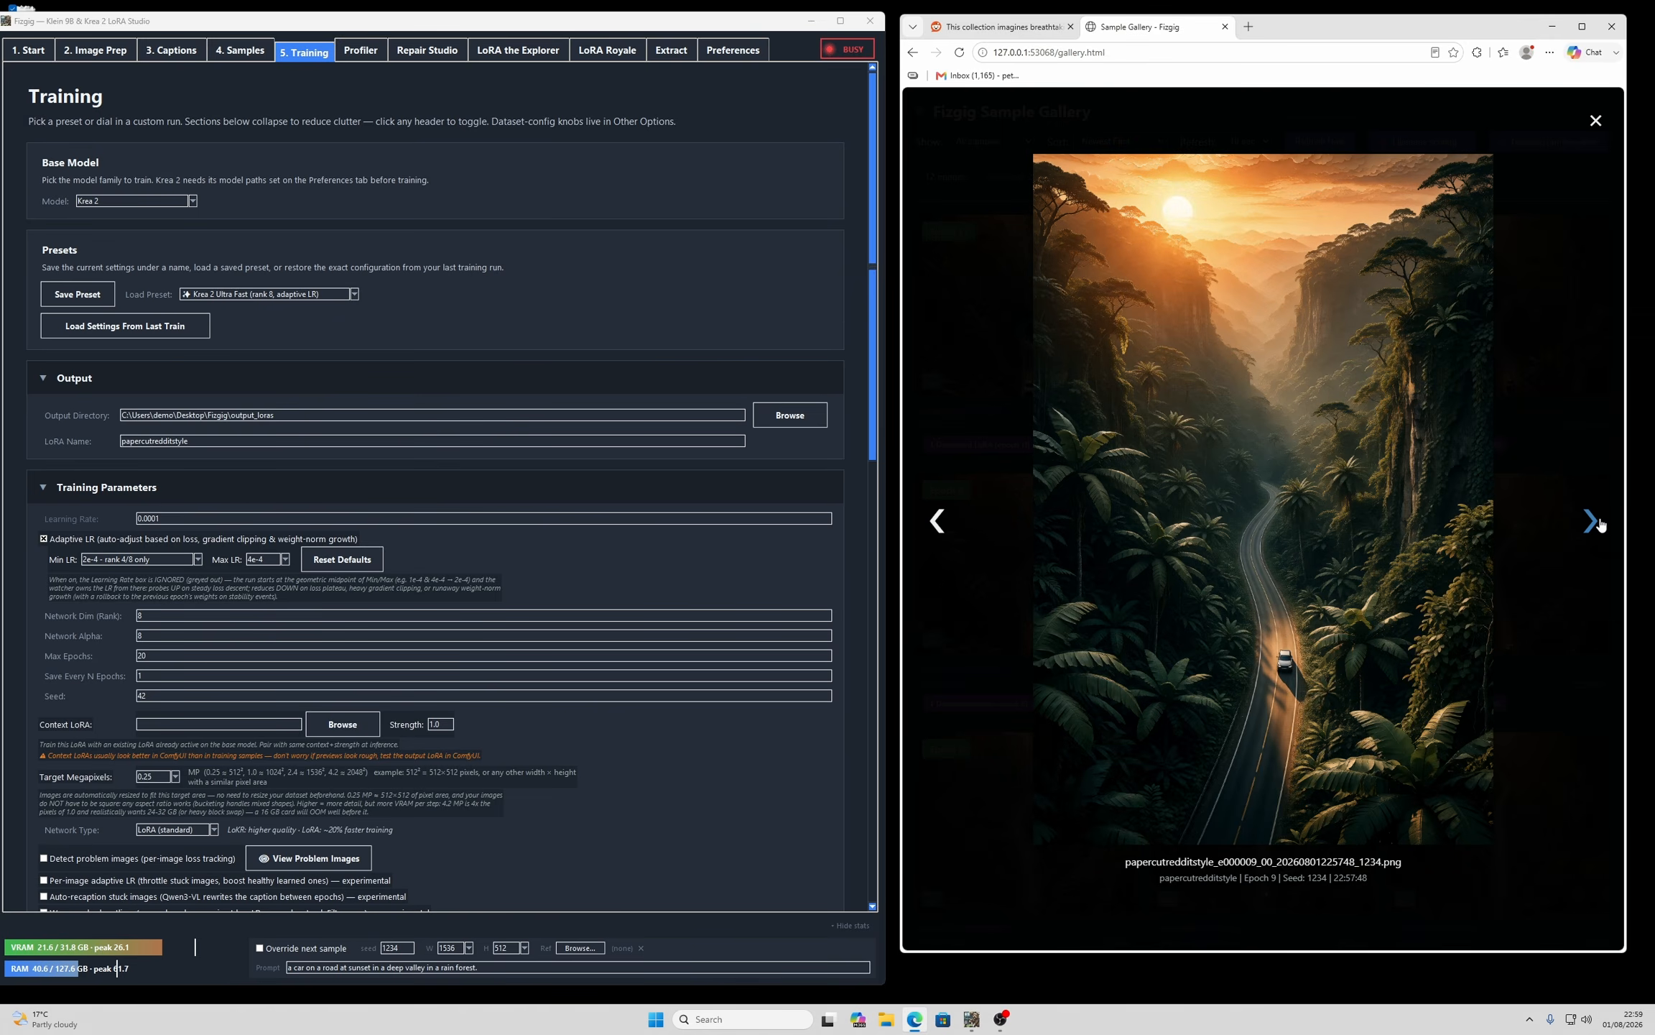
left_click(1599, 523)
left_click(1599, 524)
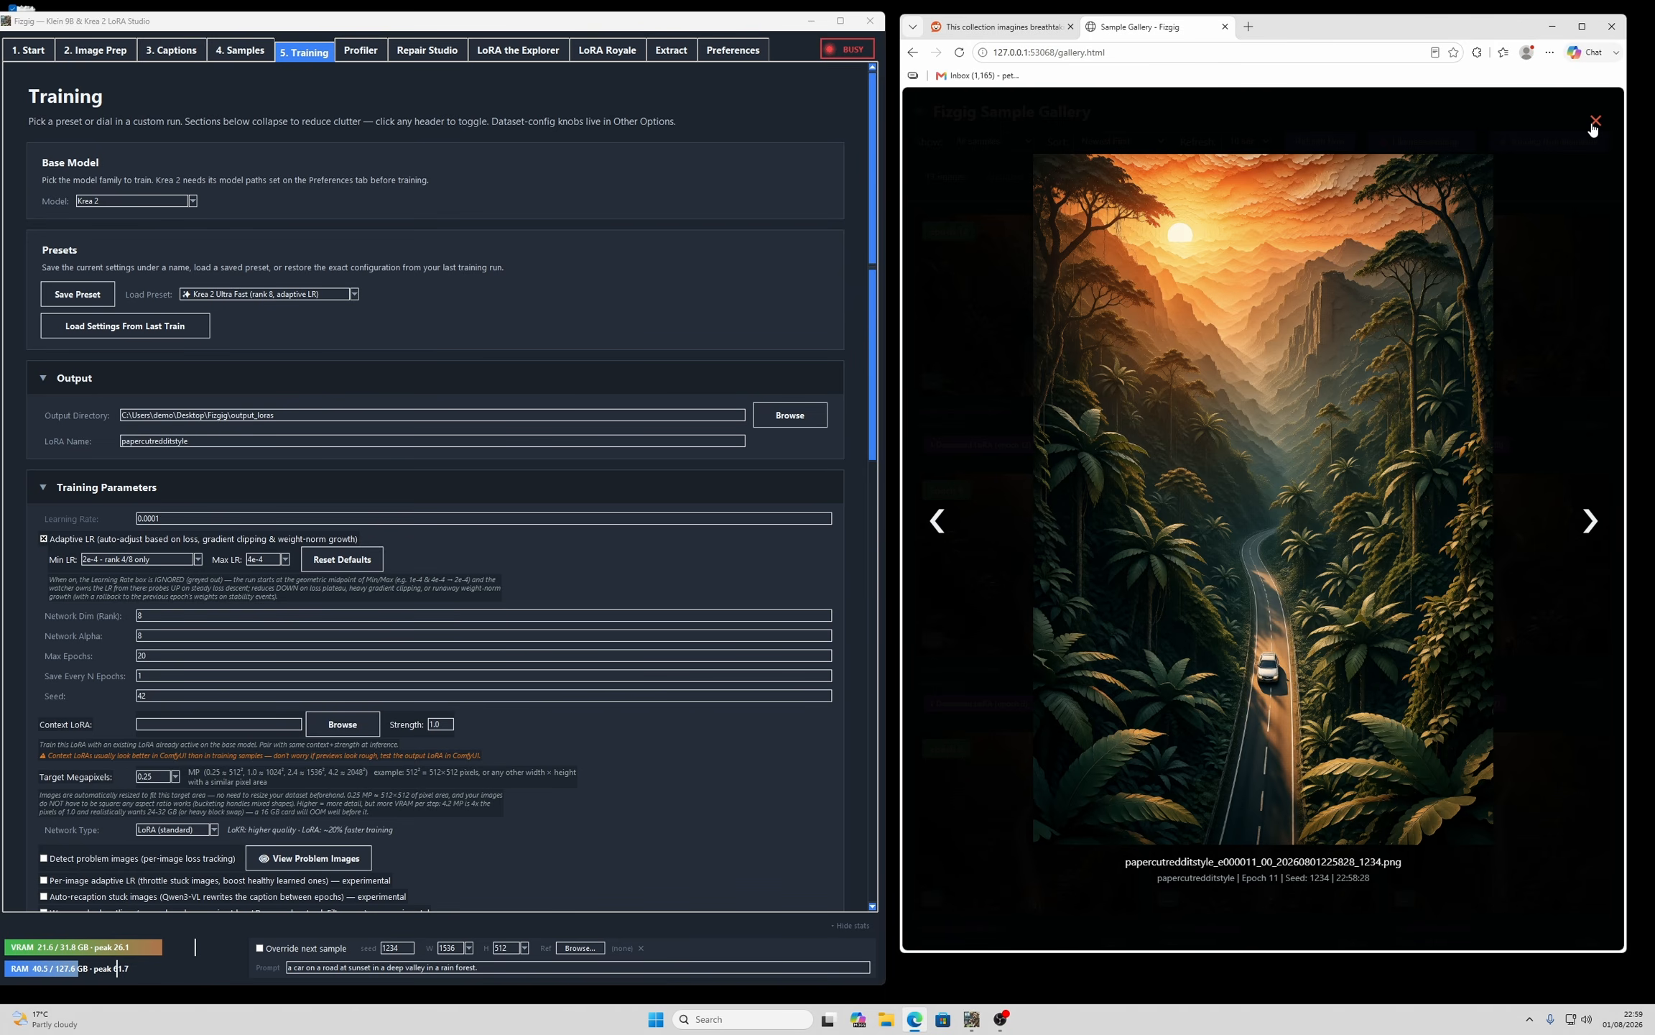
left_click(937, 521)
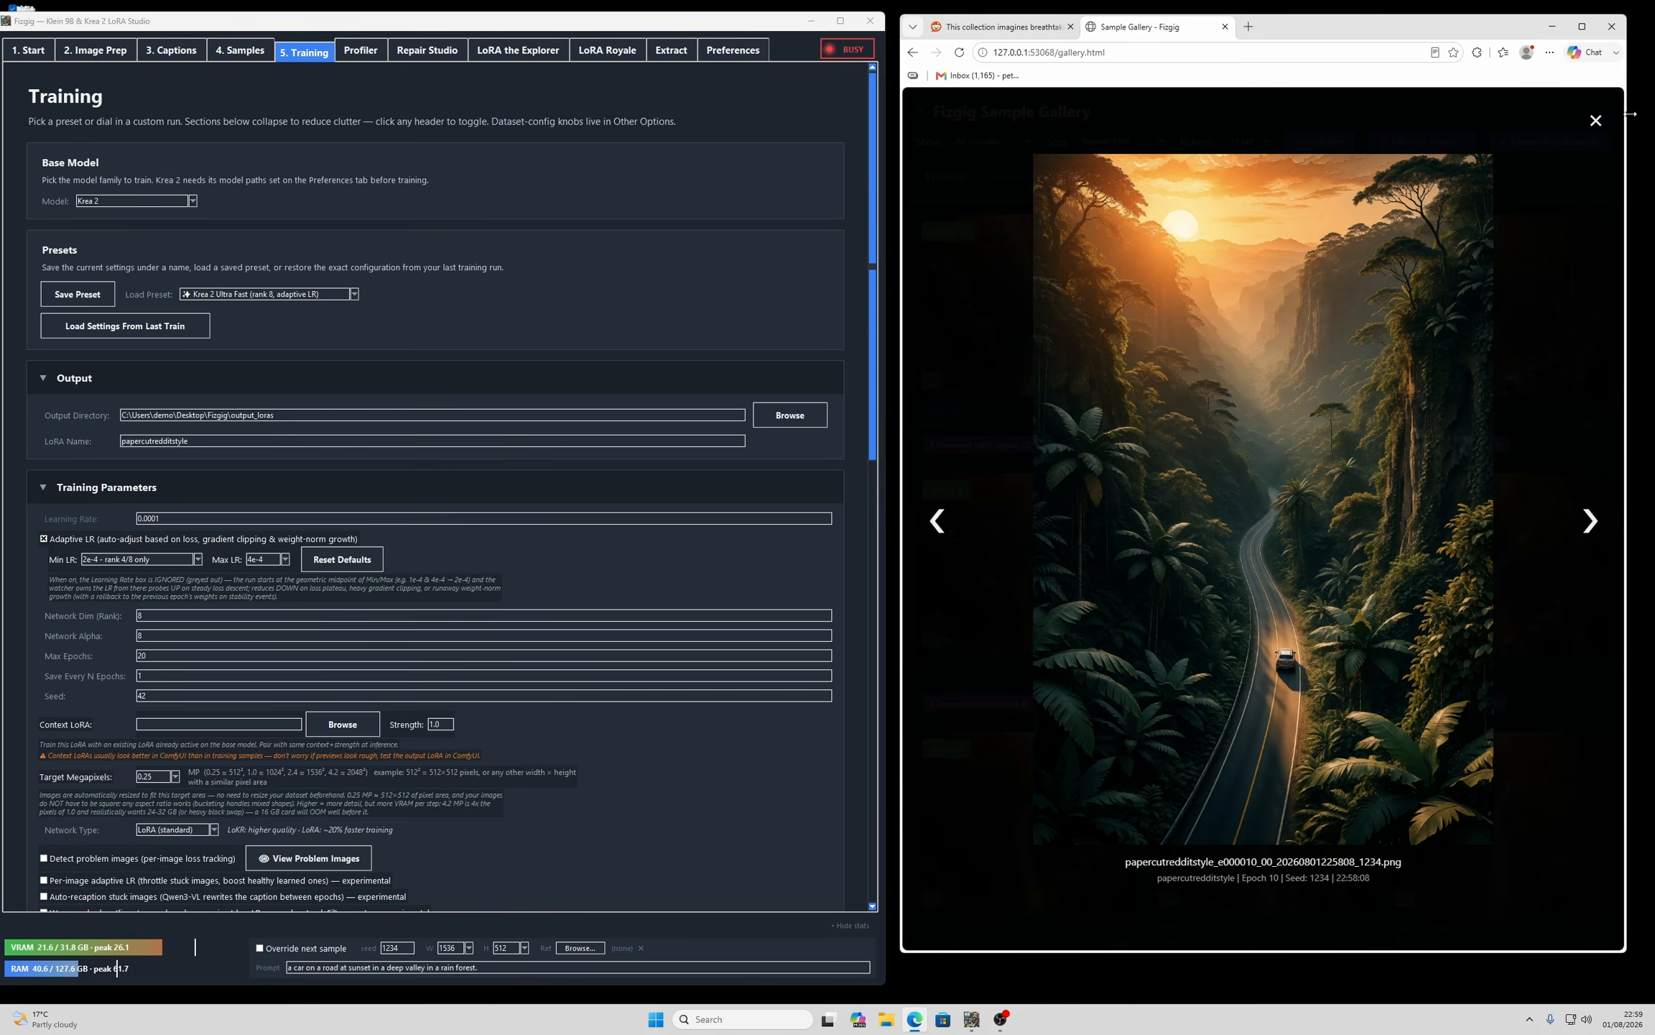
left_click(1590, 521)
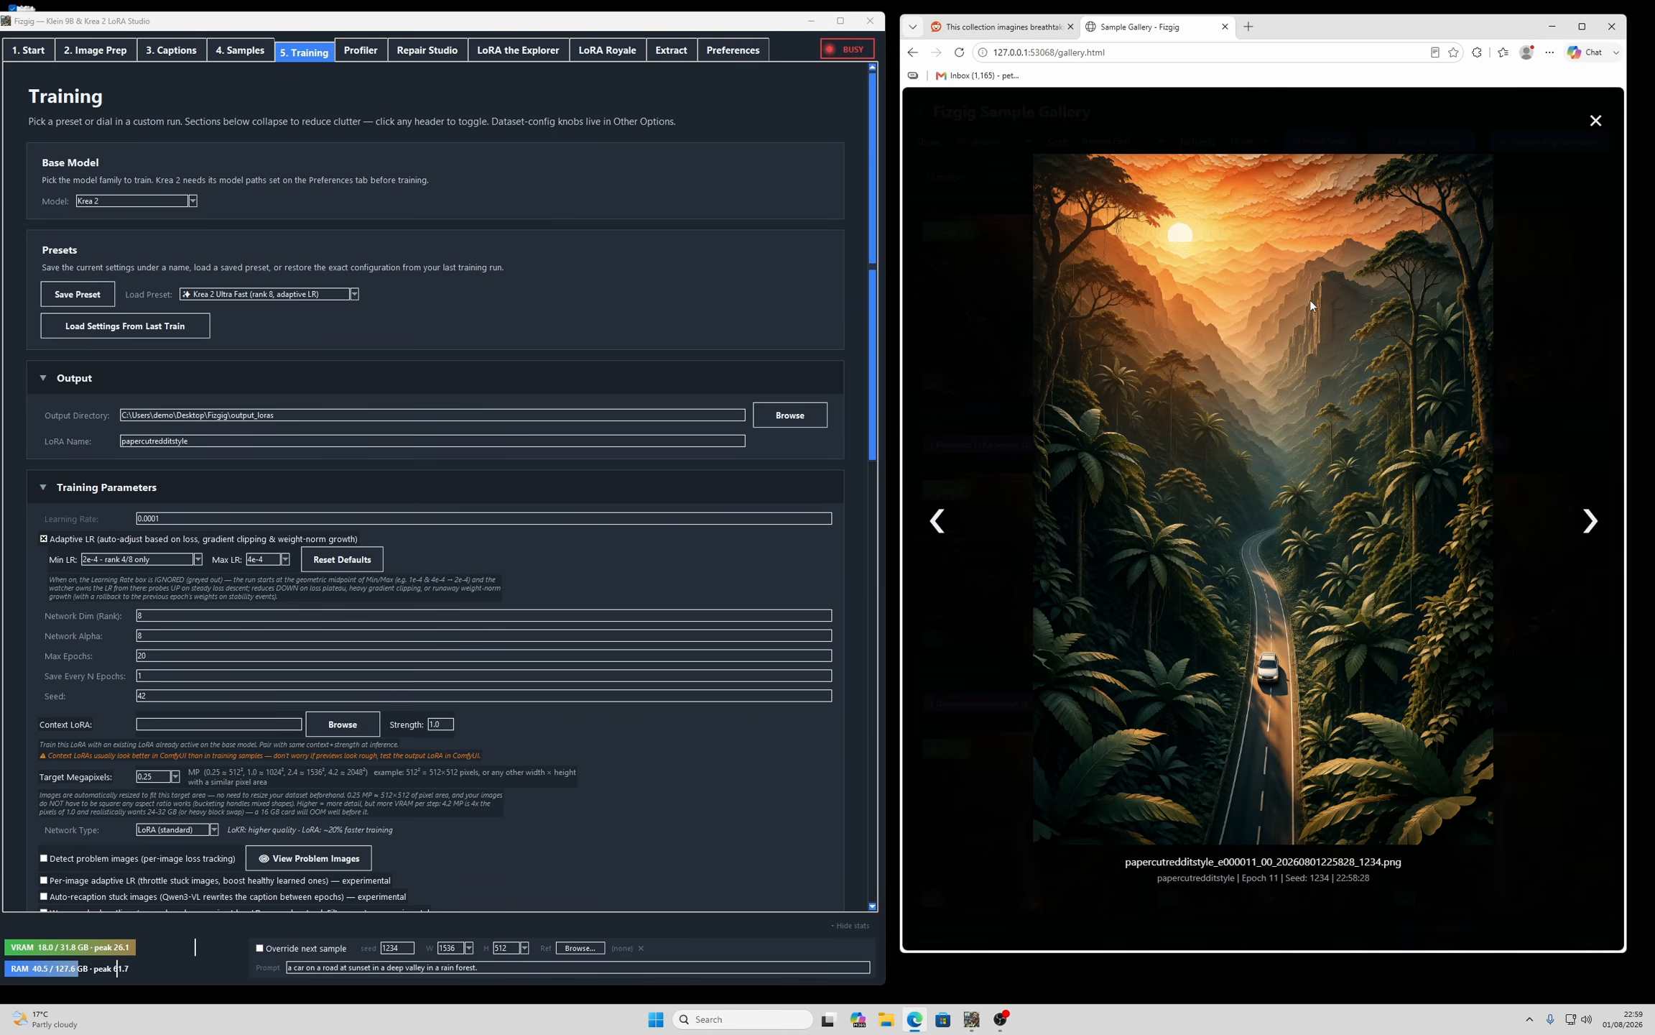
left_click(1595, 120)
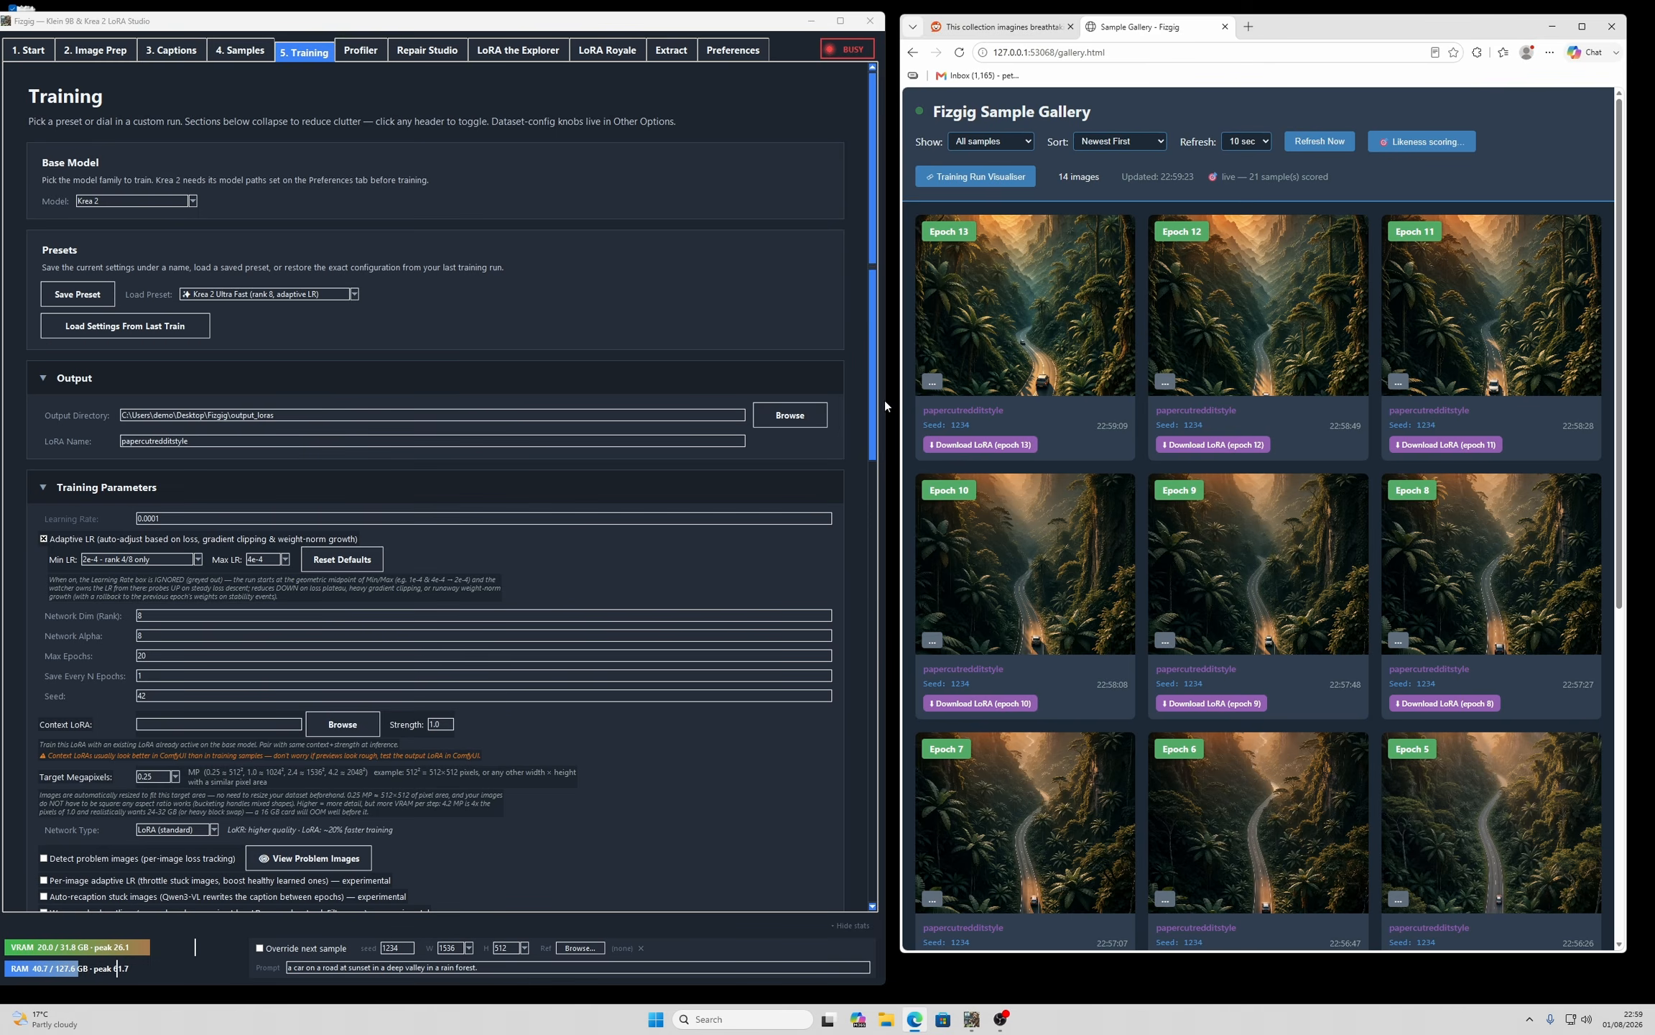
- Check the training console output, and expand and collapse the Optimizer section to view its settings
scroll(493, 595, "down", 15)
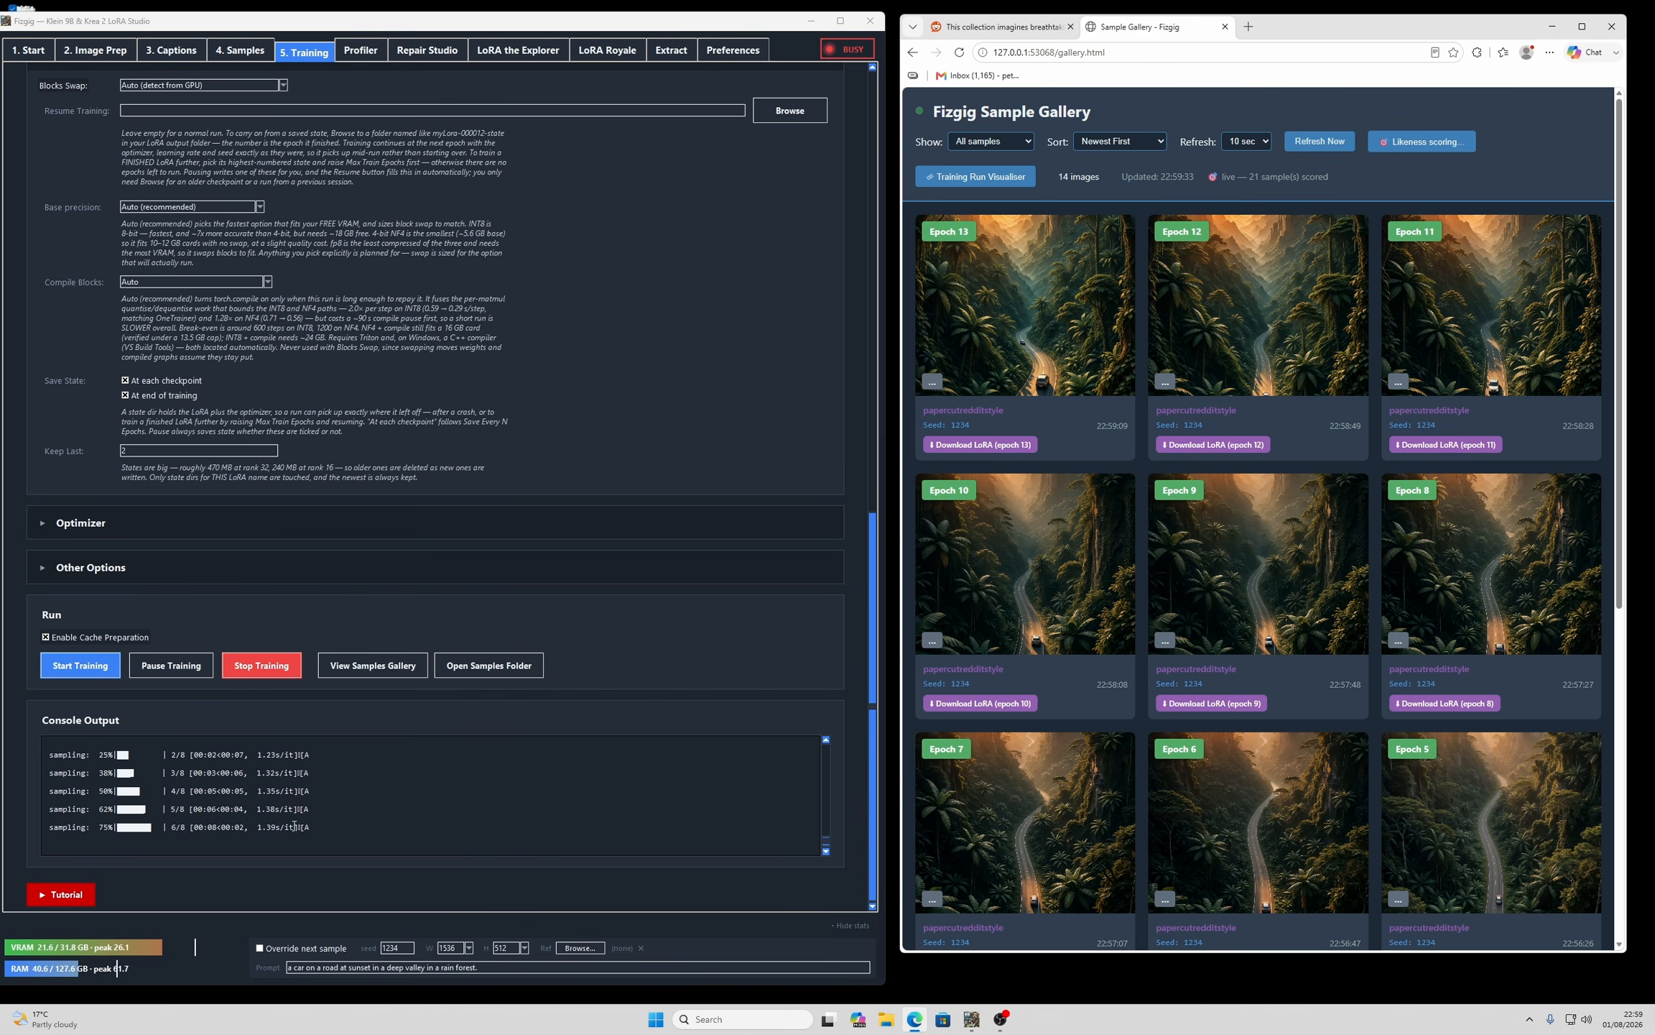
left_click(316, 529)
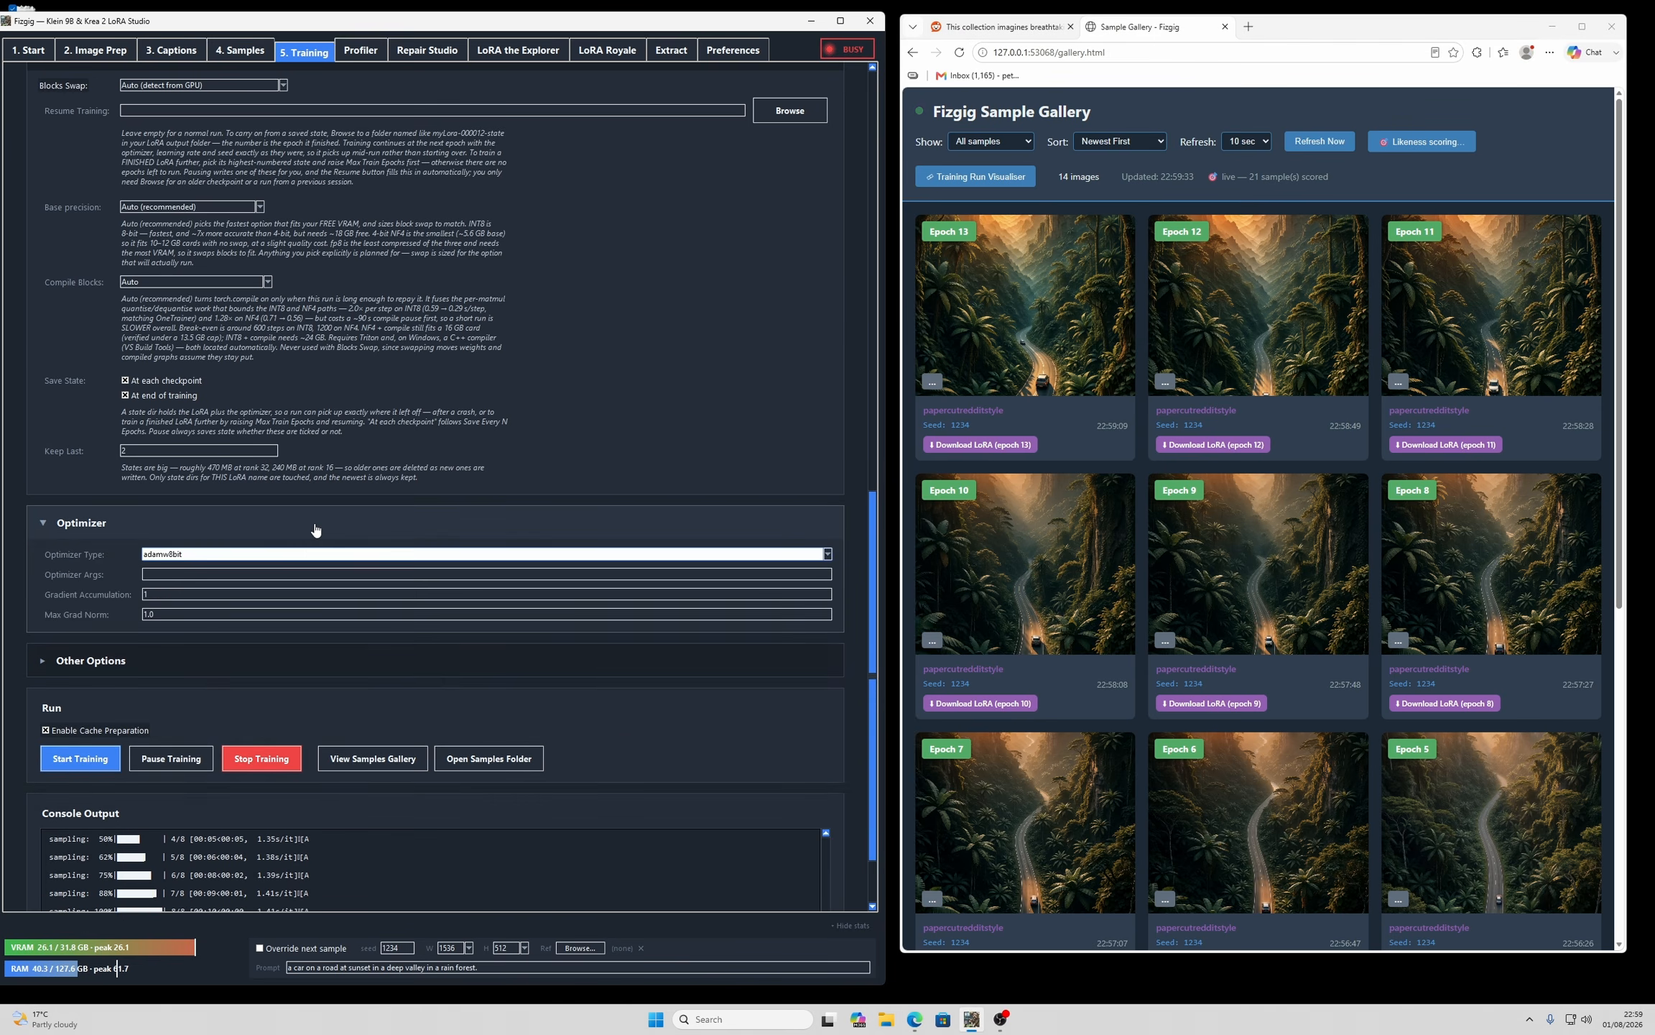
left_click(316, 524)
scroll(399, 528, "up", 3)
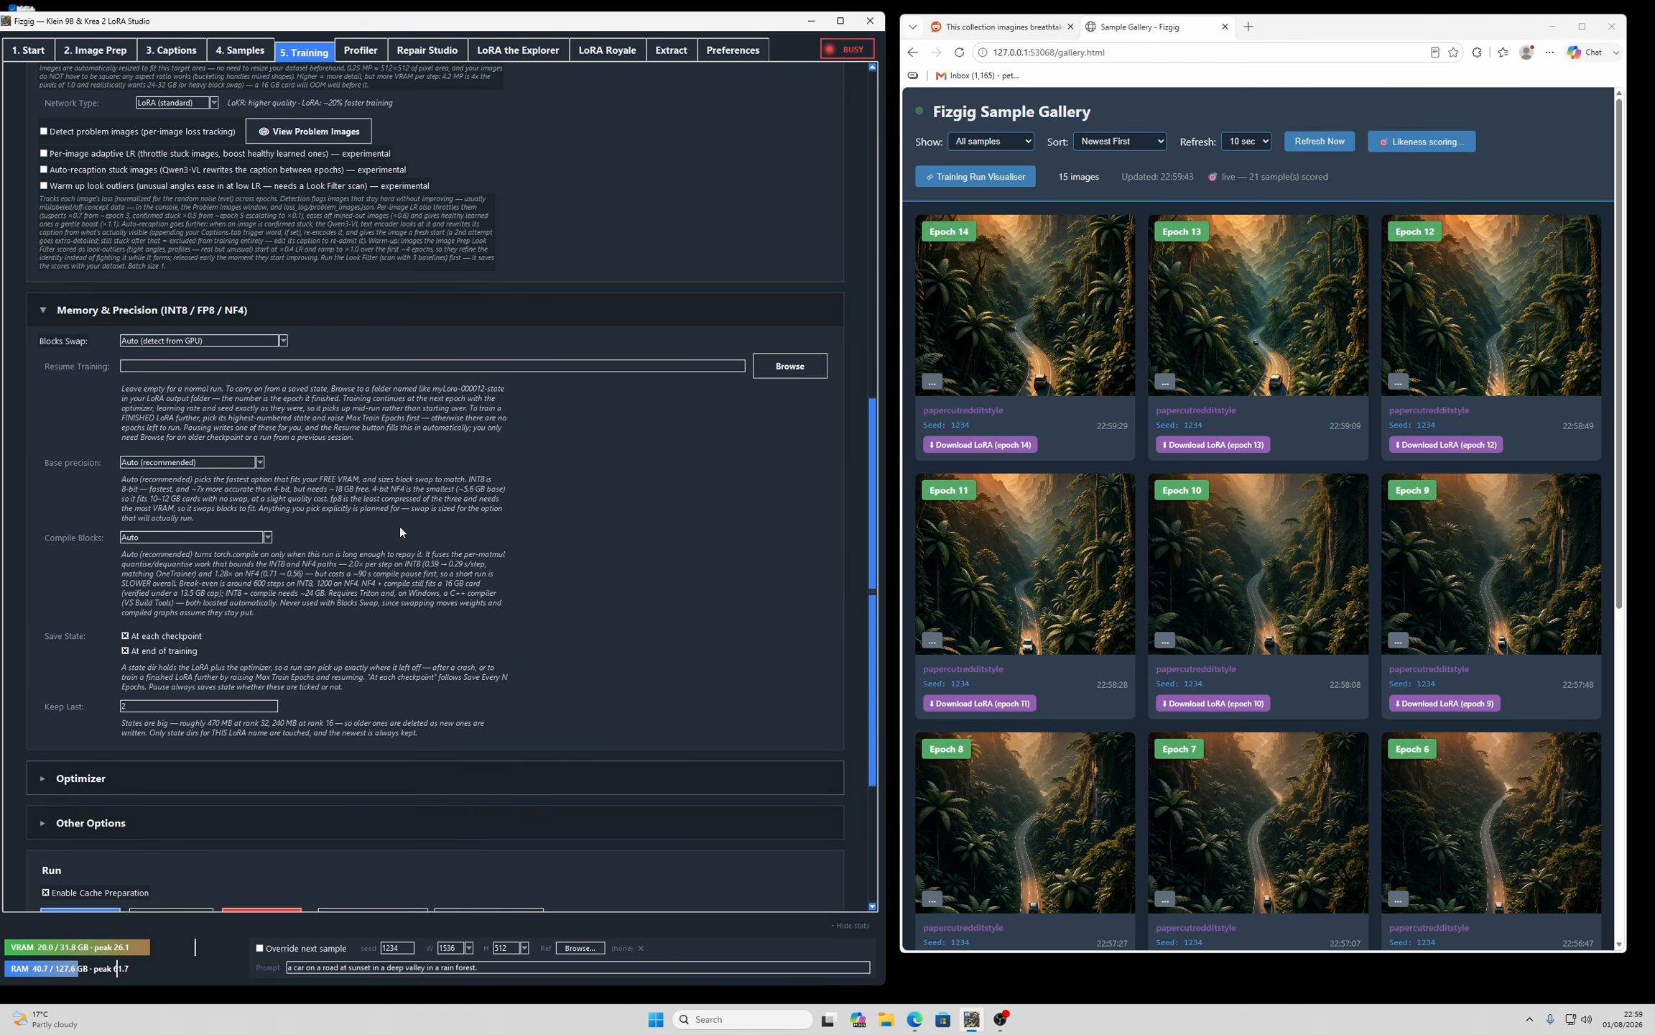
scroll(371, 566, "down", 2)
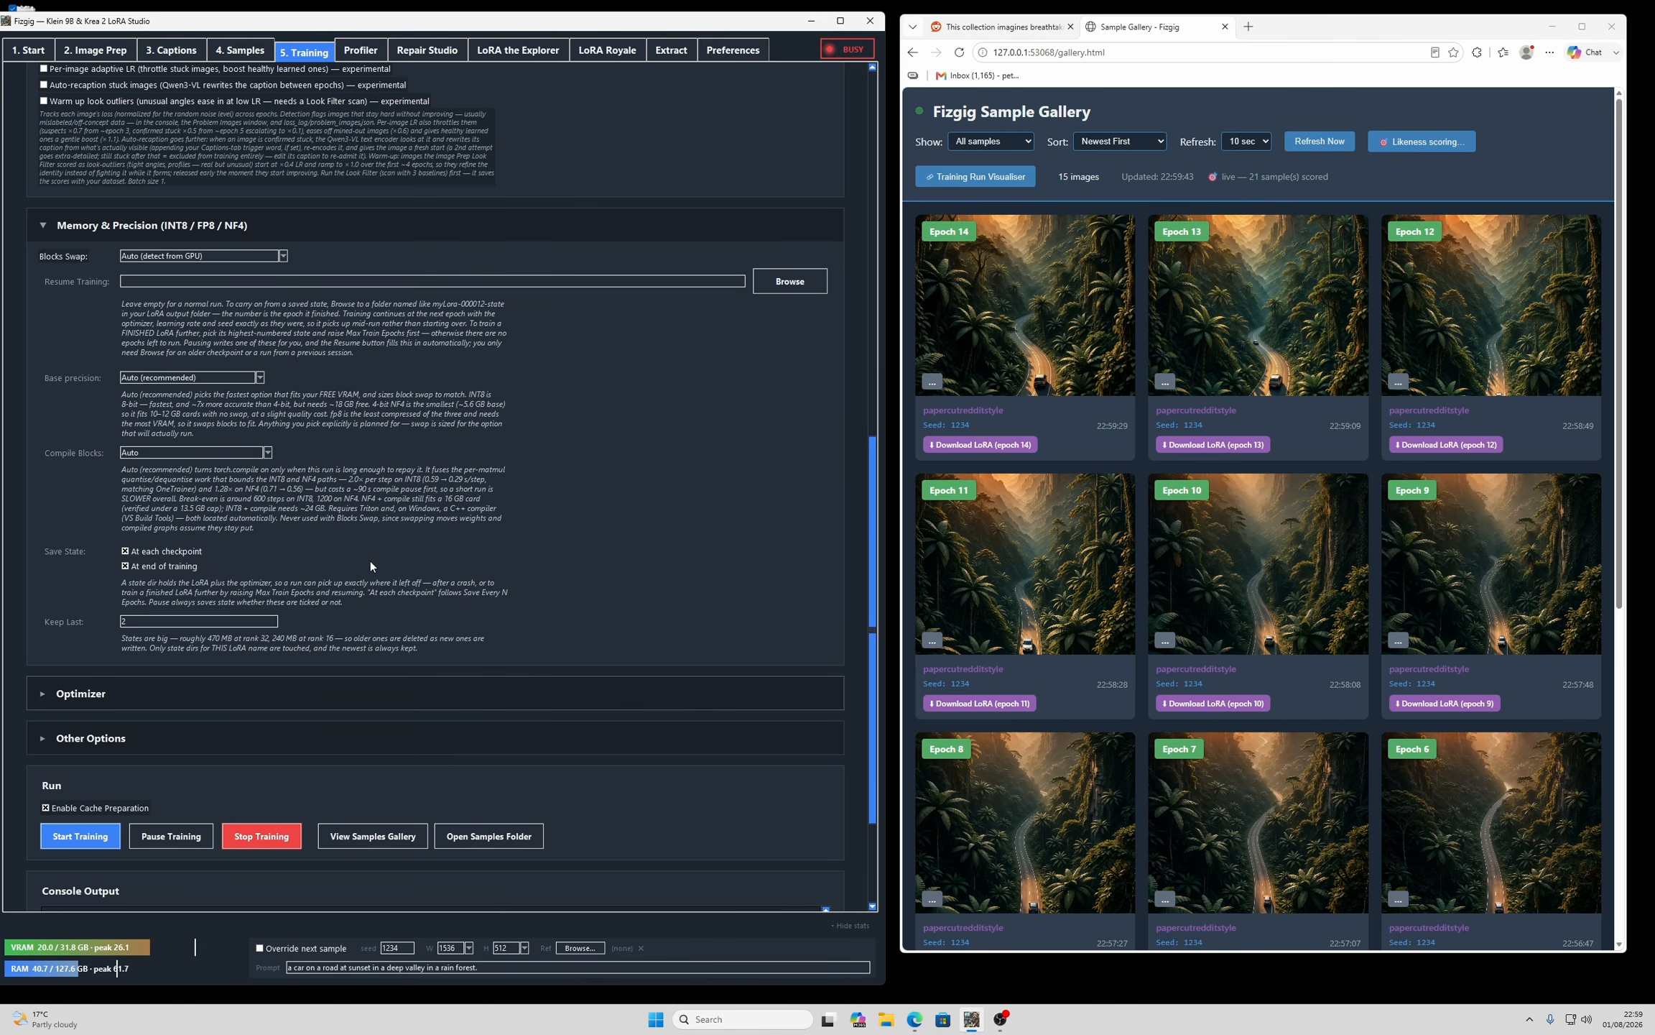
- View the Epoch 14 sample enlarged and return to the gallery overview
left_click(1107, 289)
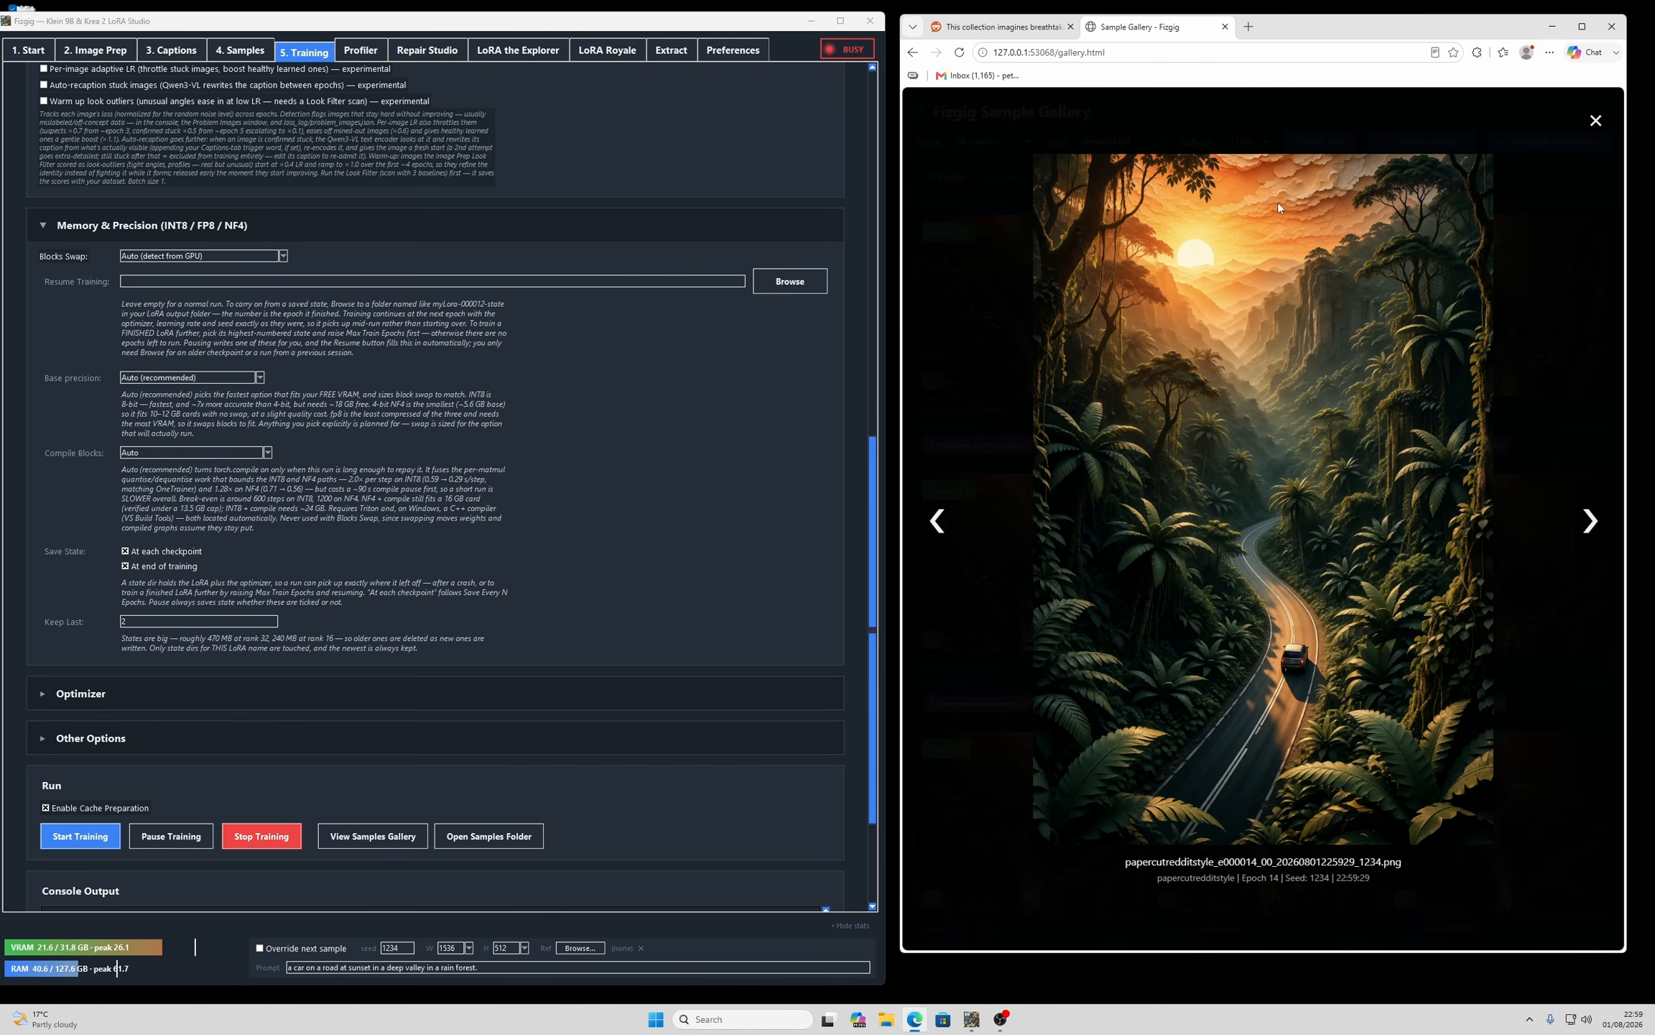
left_click(1594, 123)
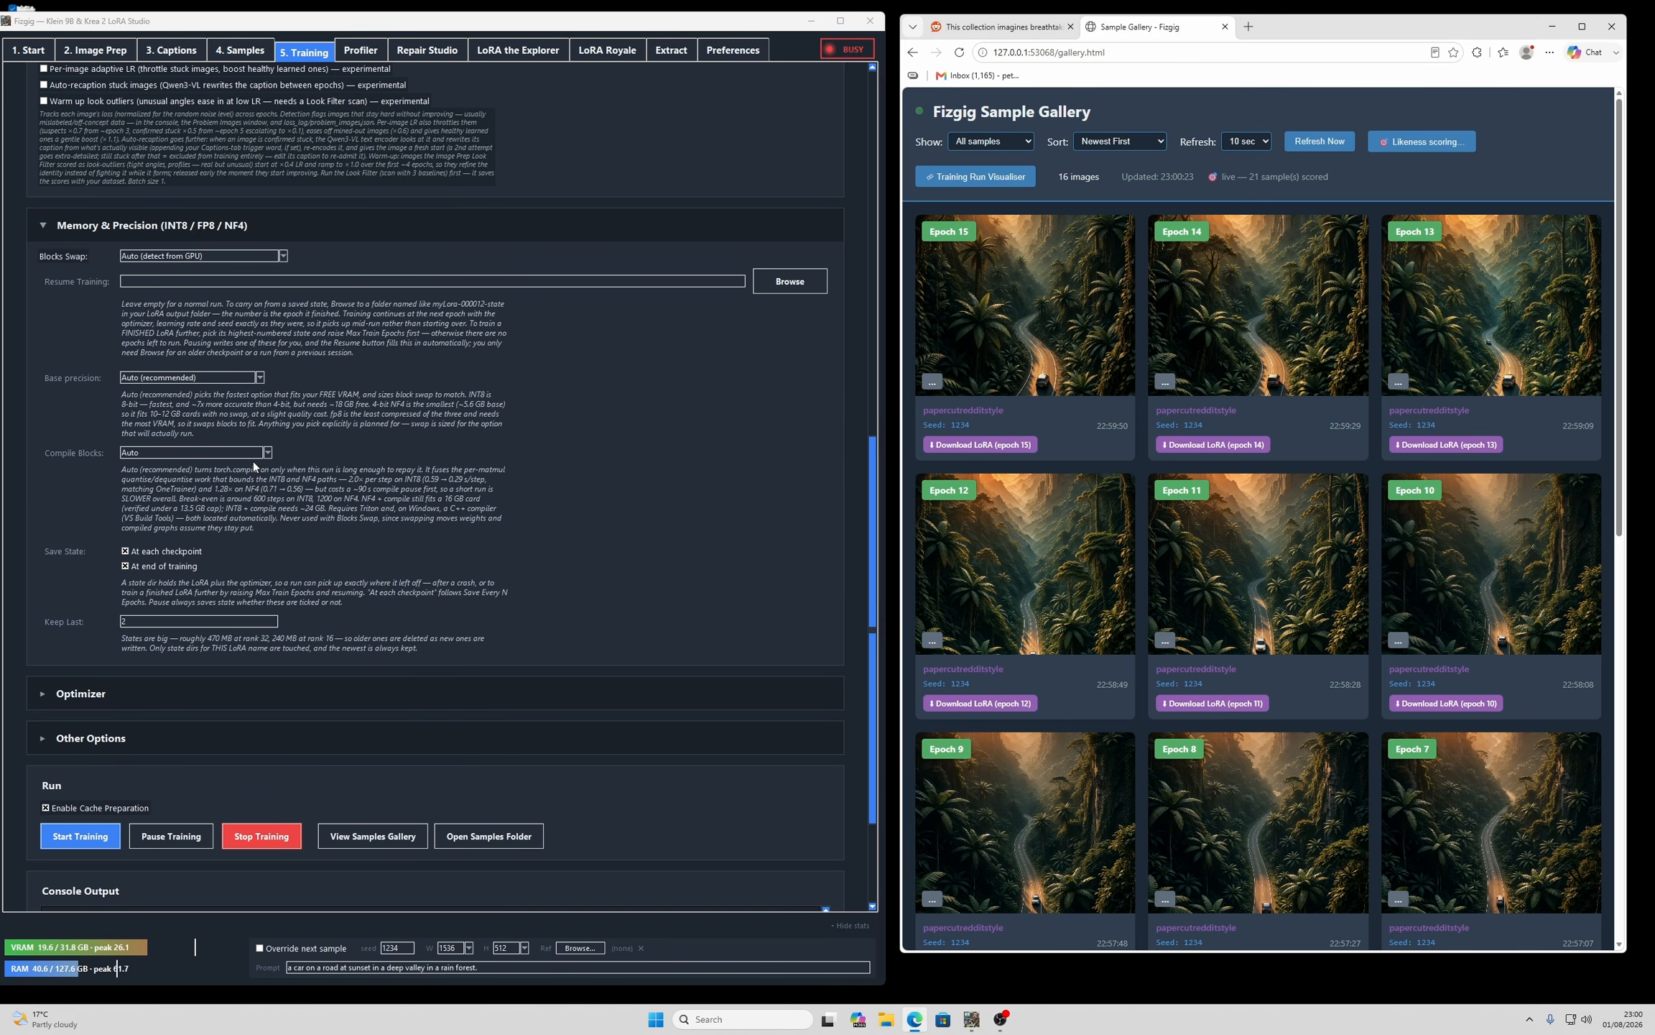
- Review the training parameters and the memory and precision settings used for the current run
scroll(255, 463, "up", 10)
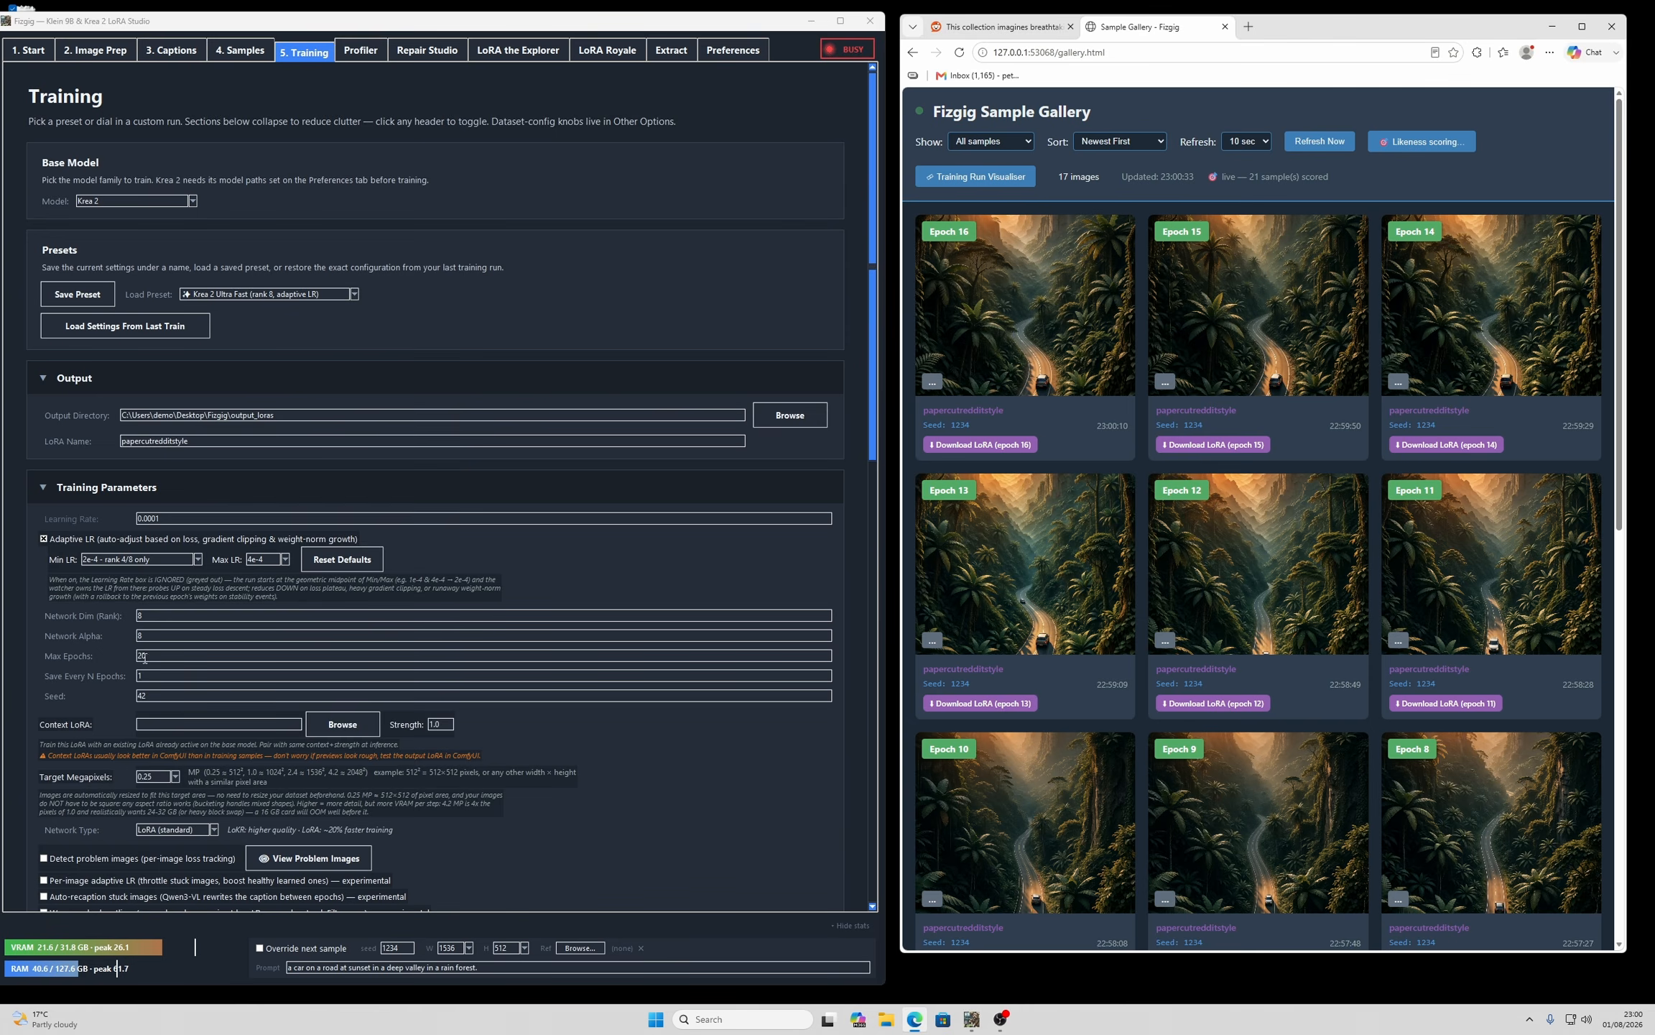
scroll(199, 658, "down", 3)
scroll(362, 629, "down", 4)
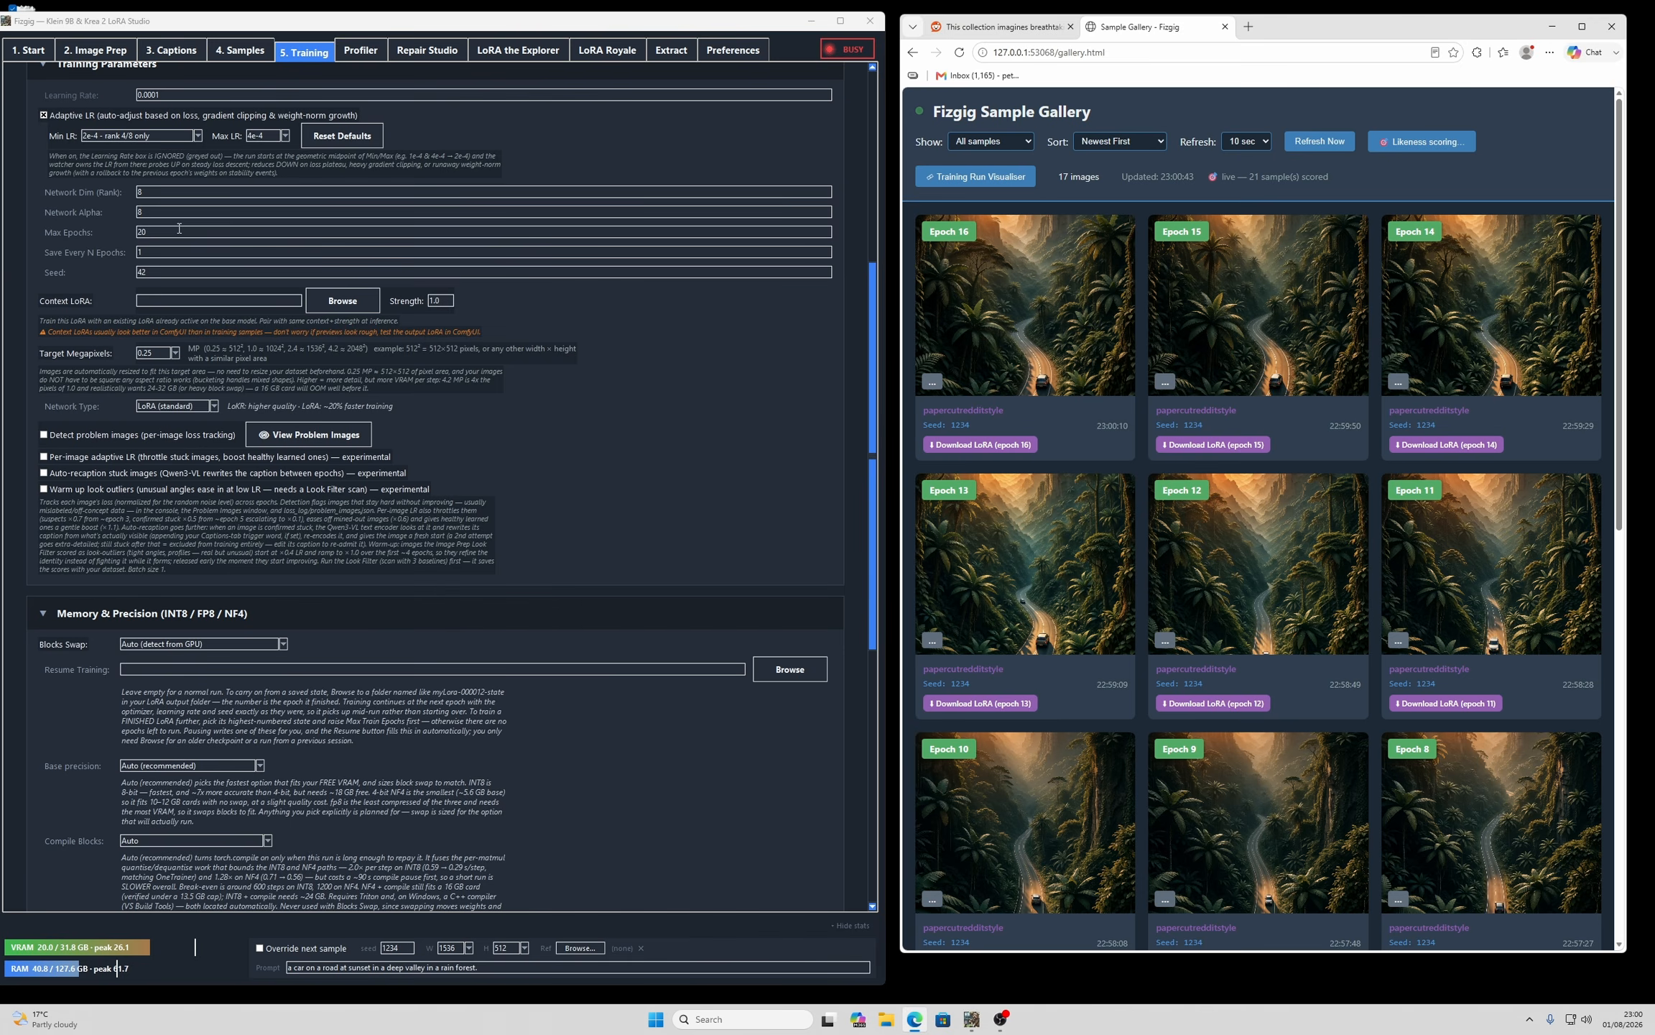
- View the Epoch 17 and Epoch 18 samples enlarged, check the console output, and return to the gallery overview
left_click(1029, 294)
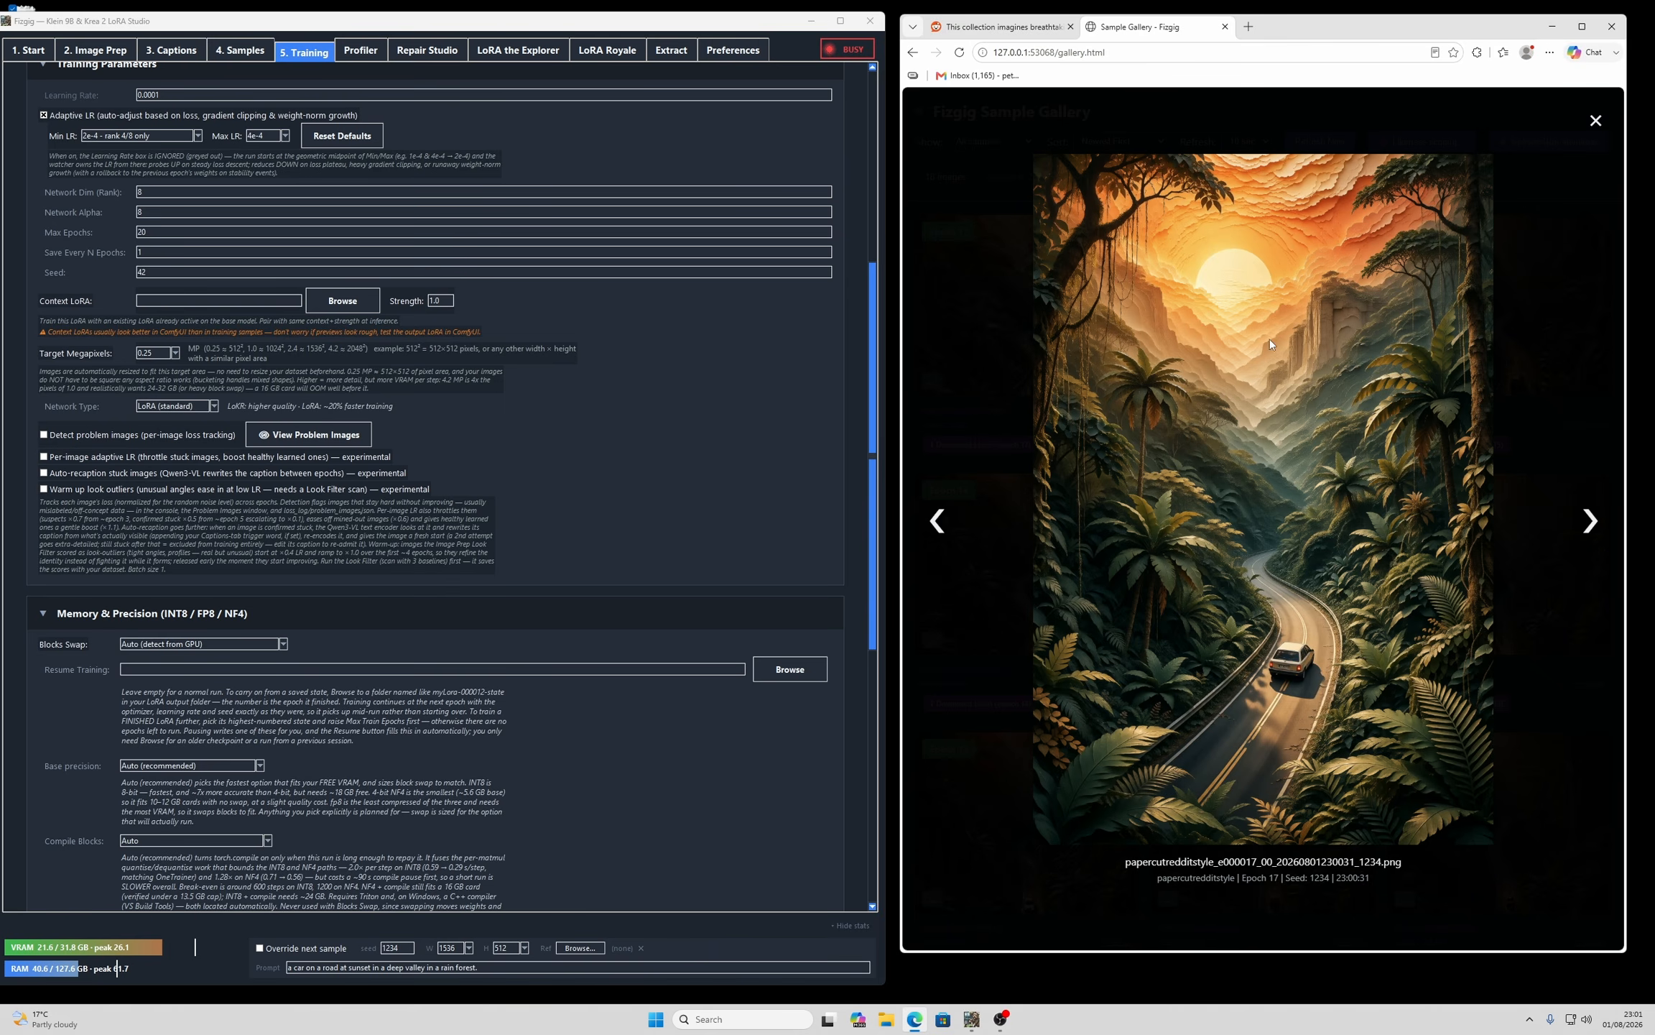
left_click(1598, 125)
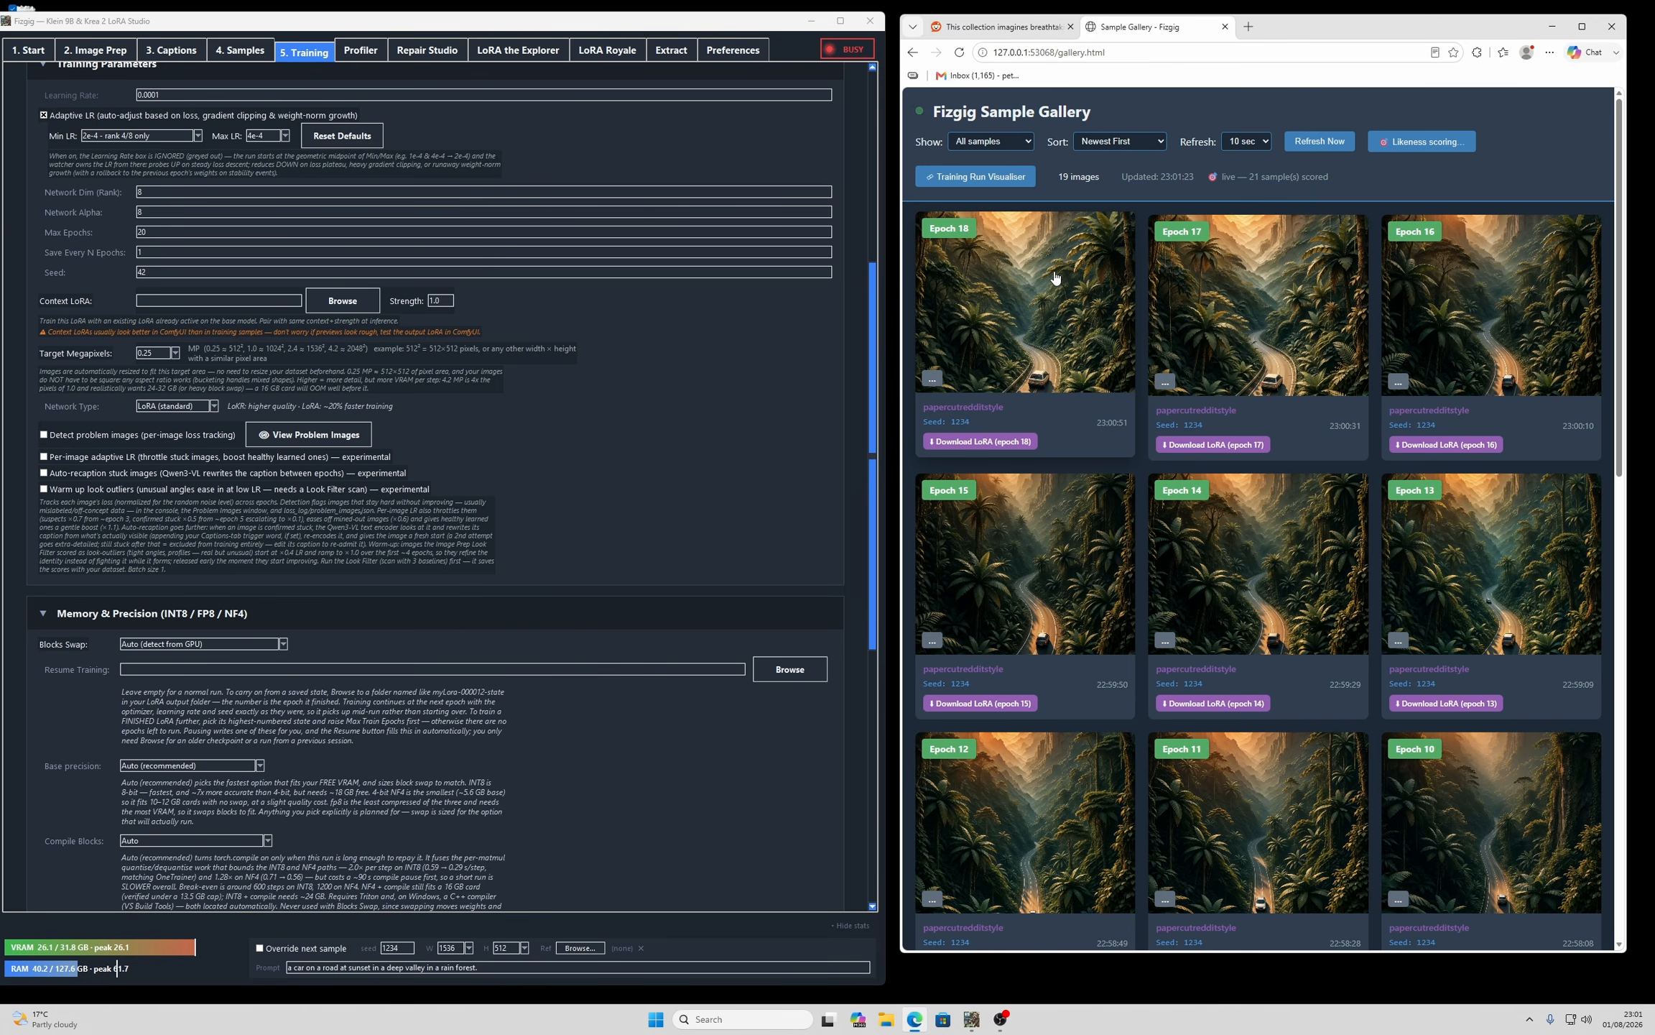
left_click(1056, 277)
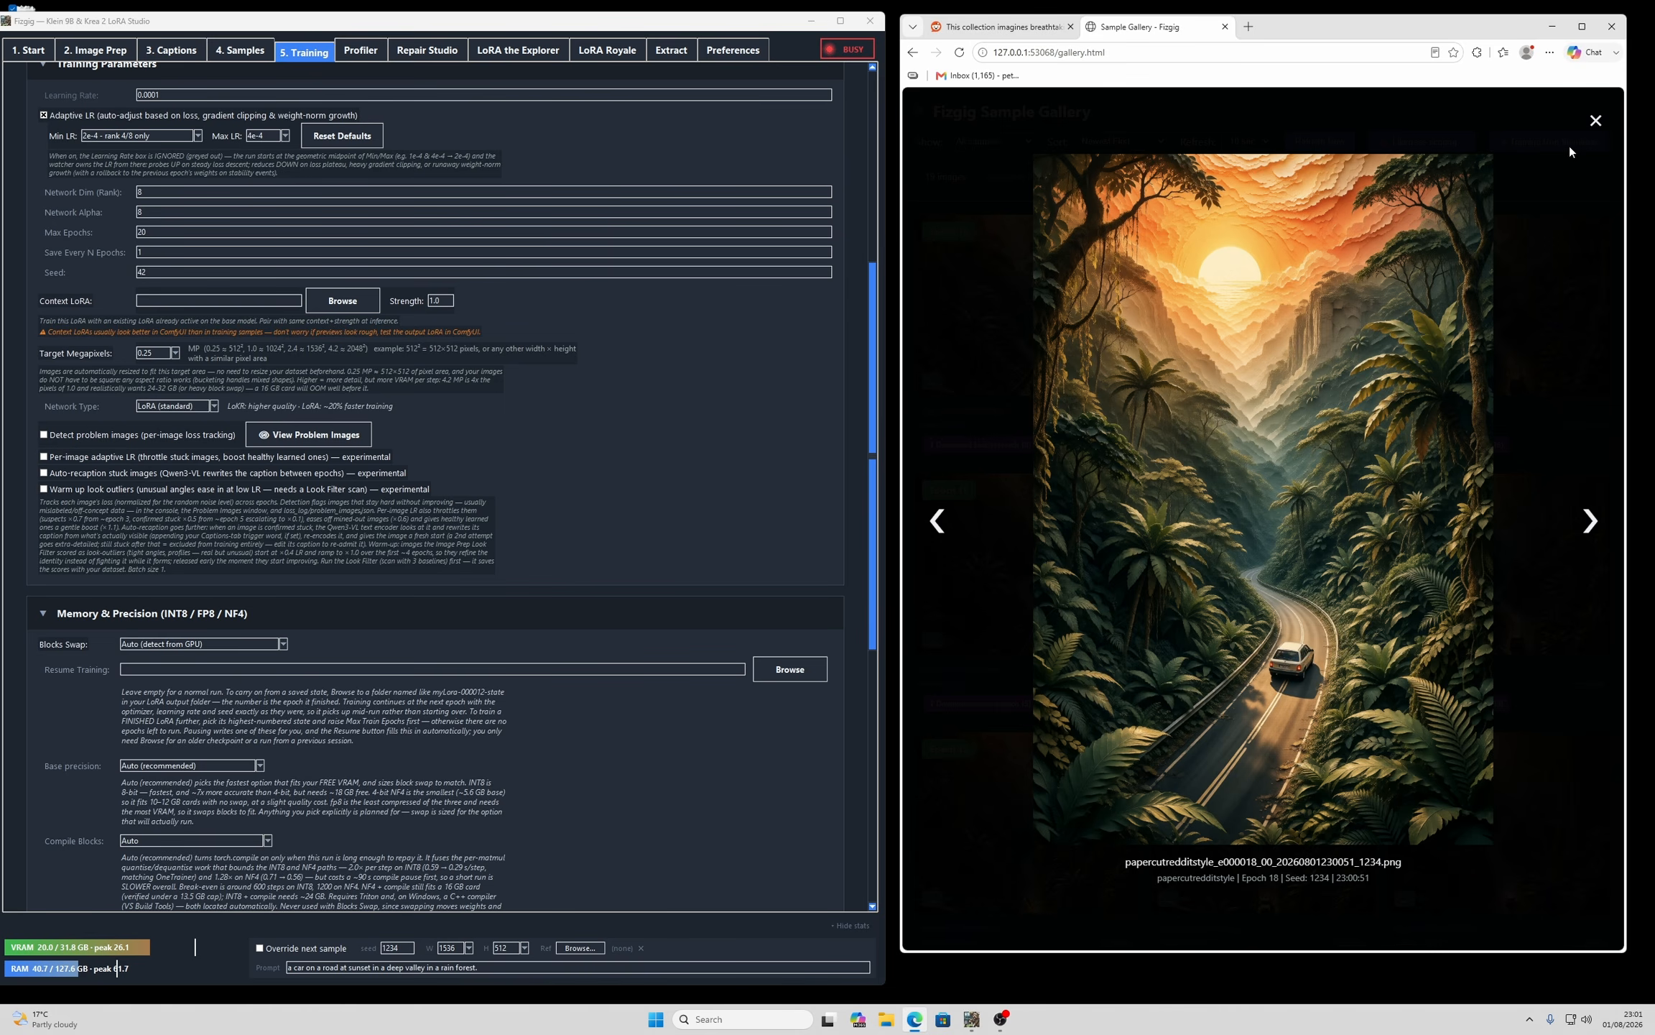
left_click(1596, 120)
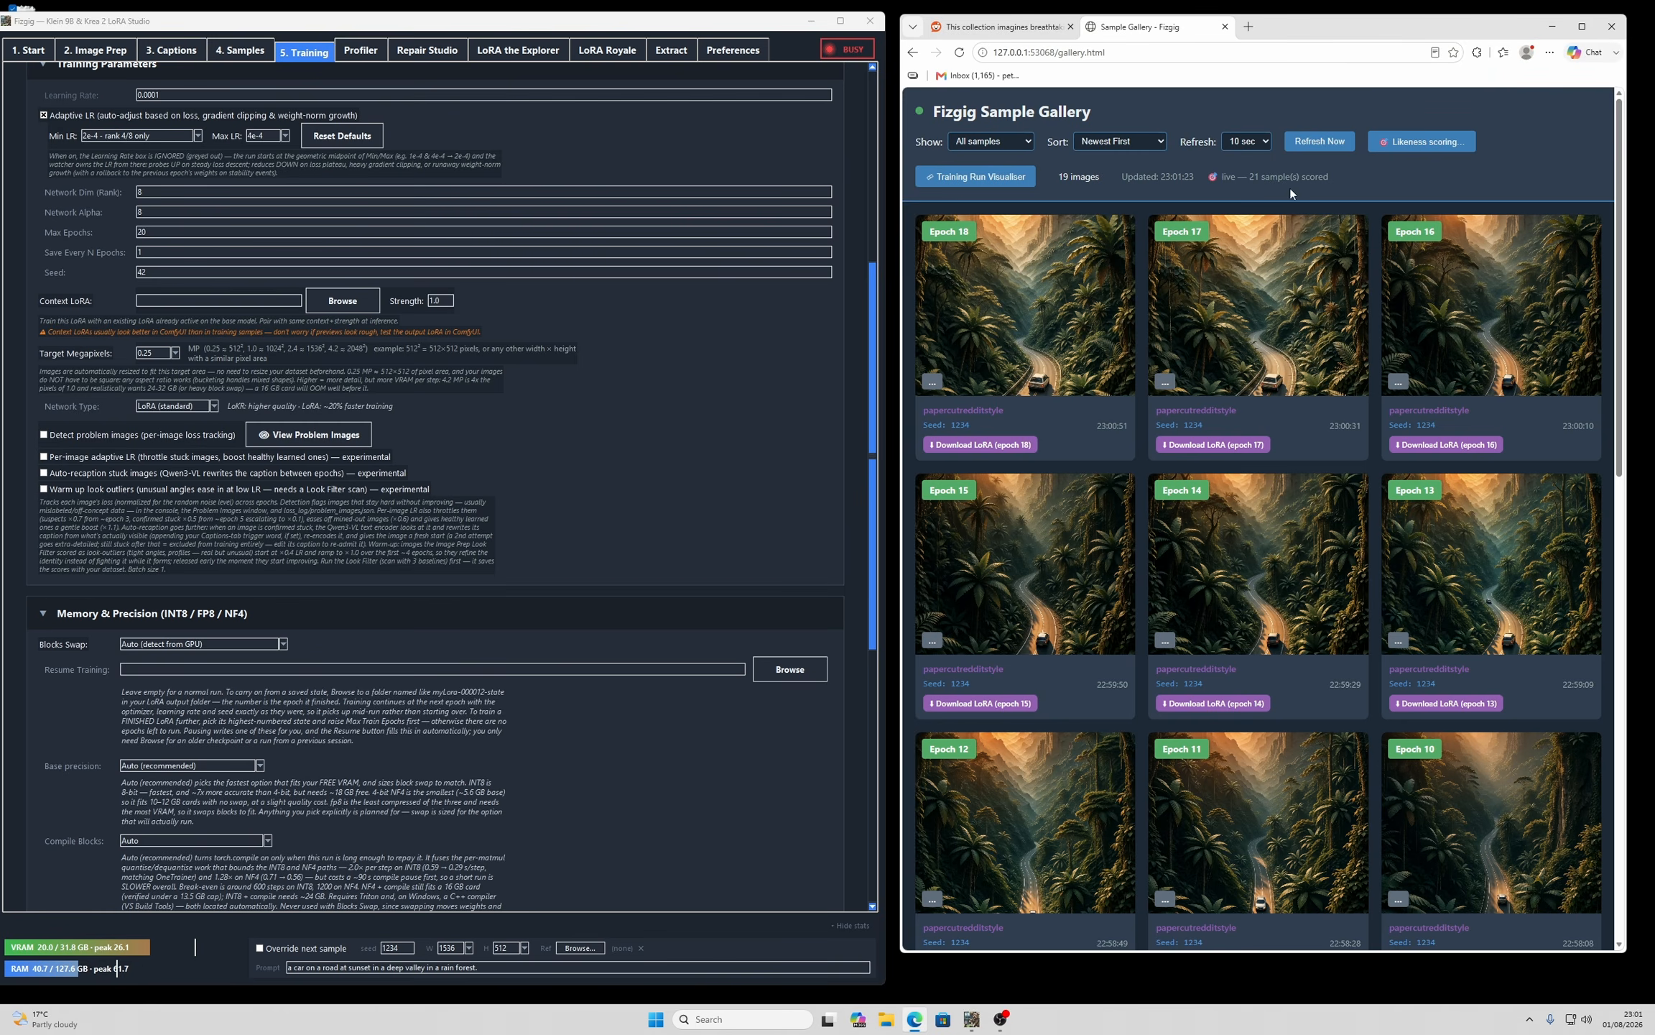
left_click(1057, 303)
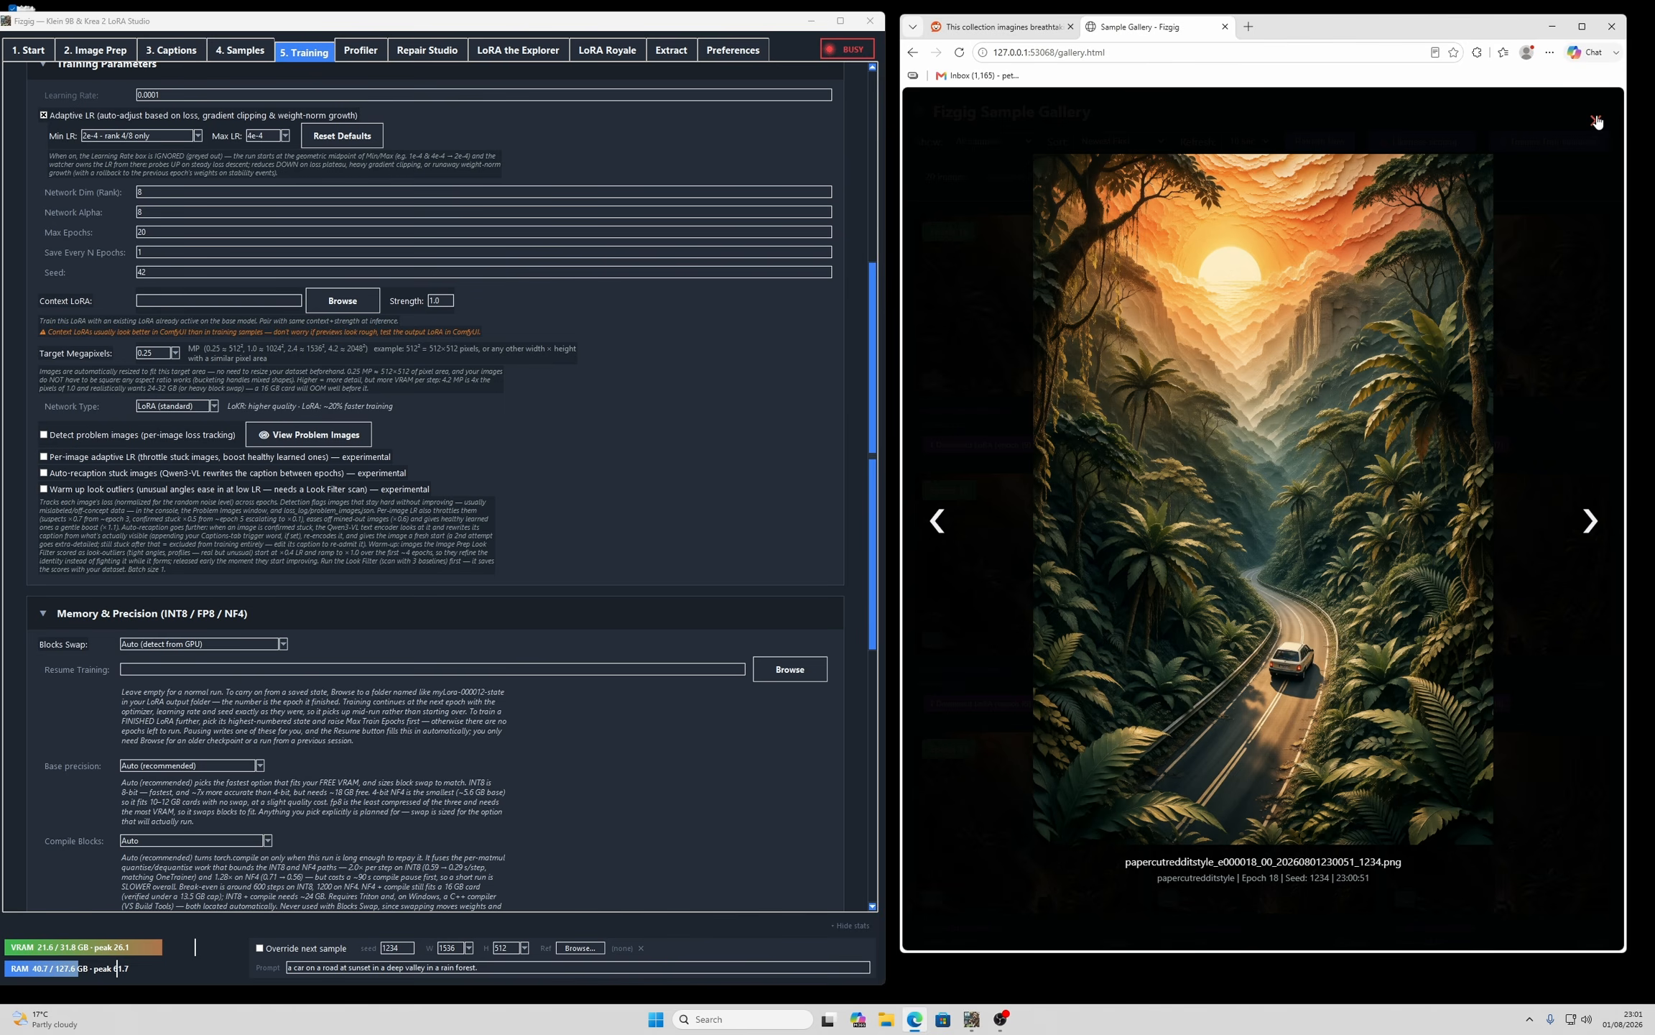
scroll(376, 796, "down", 8)
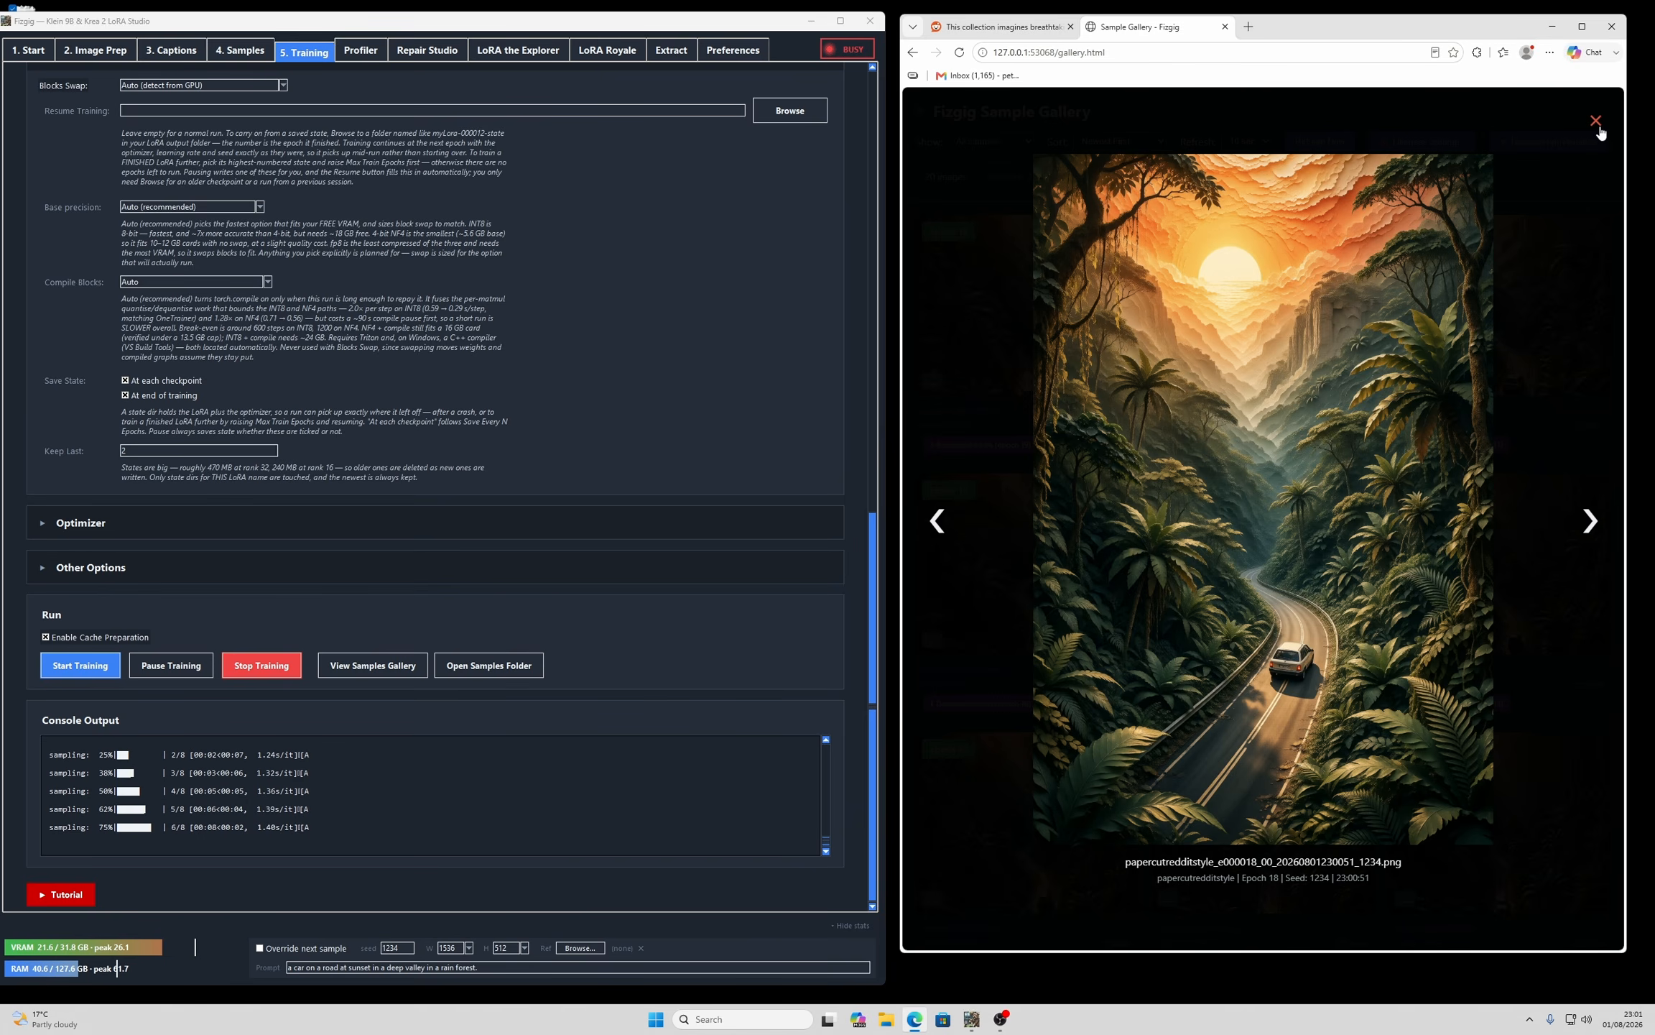
left_click(1598, 125)
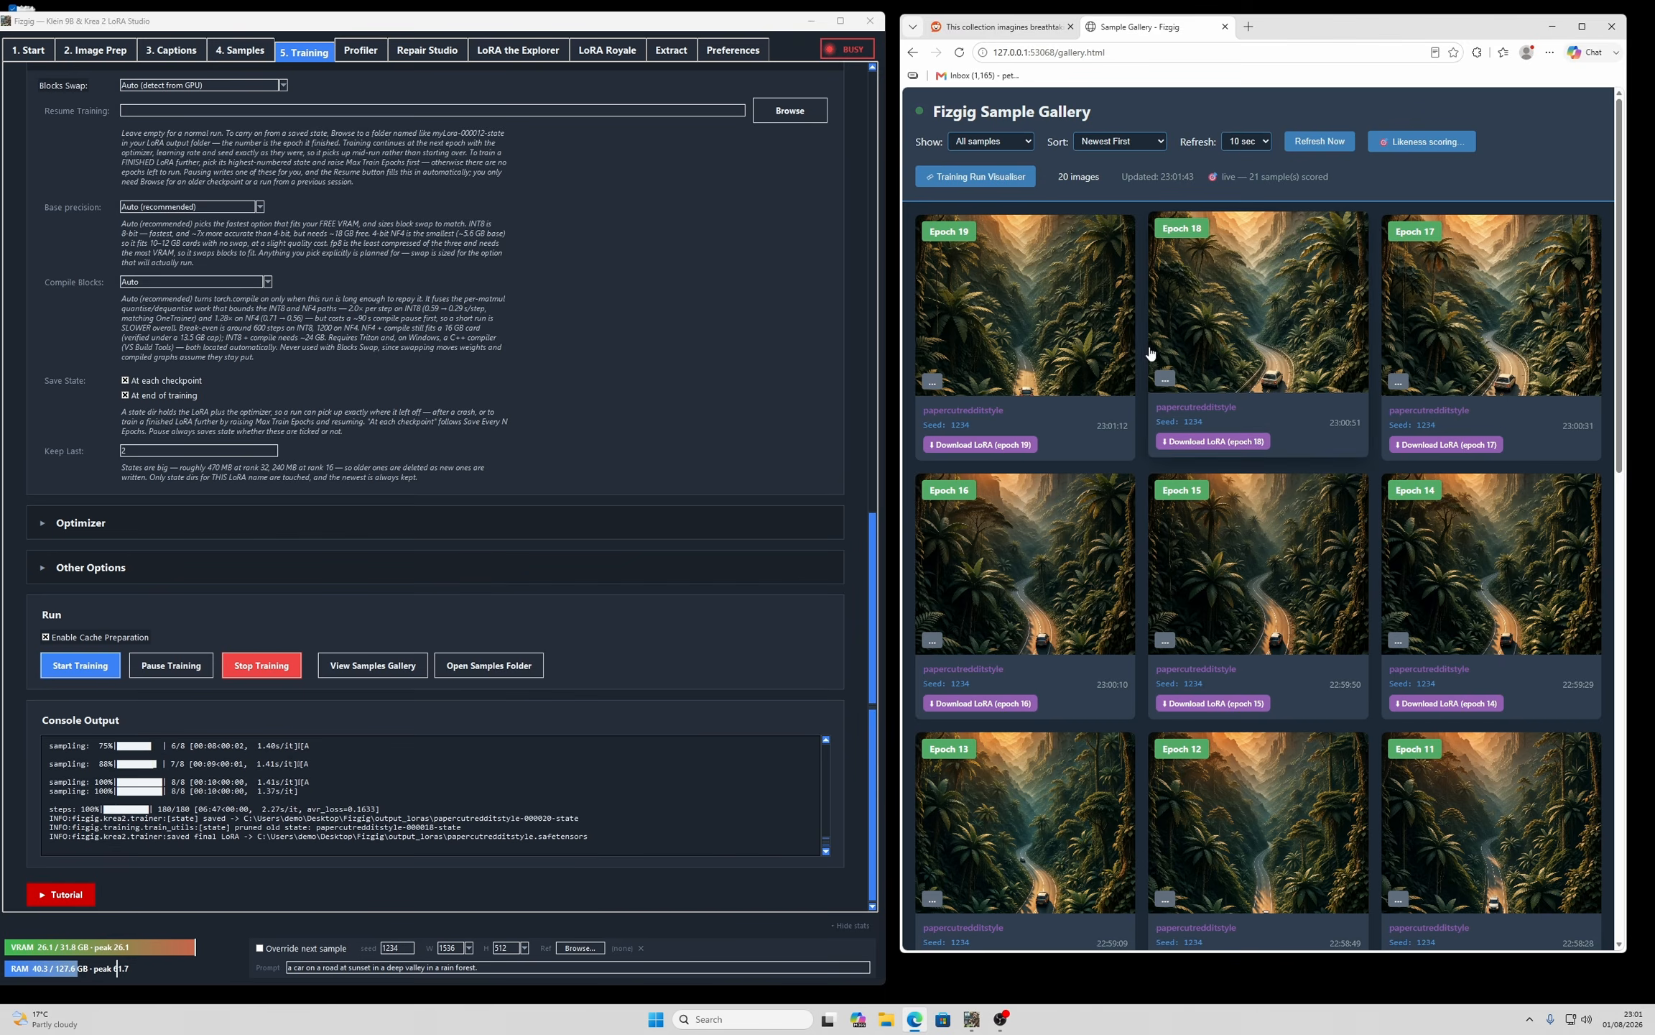
- View the Epoch 19 and Epoch 20 samples enlarged and close the enlarged view
left_click(1045, 323)
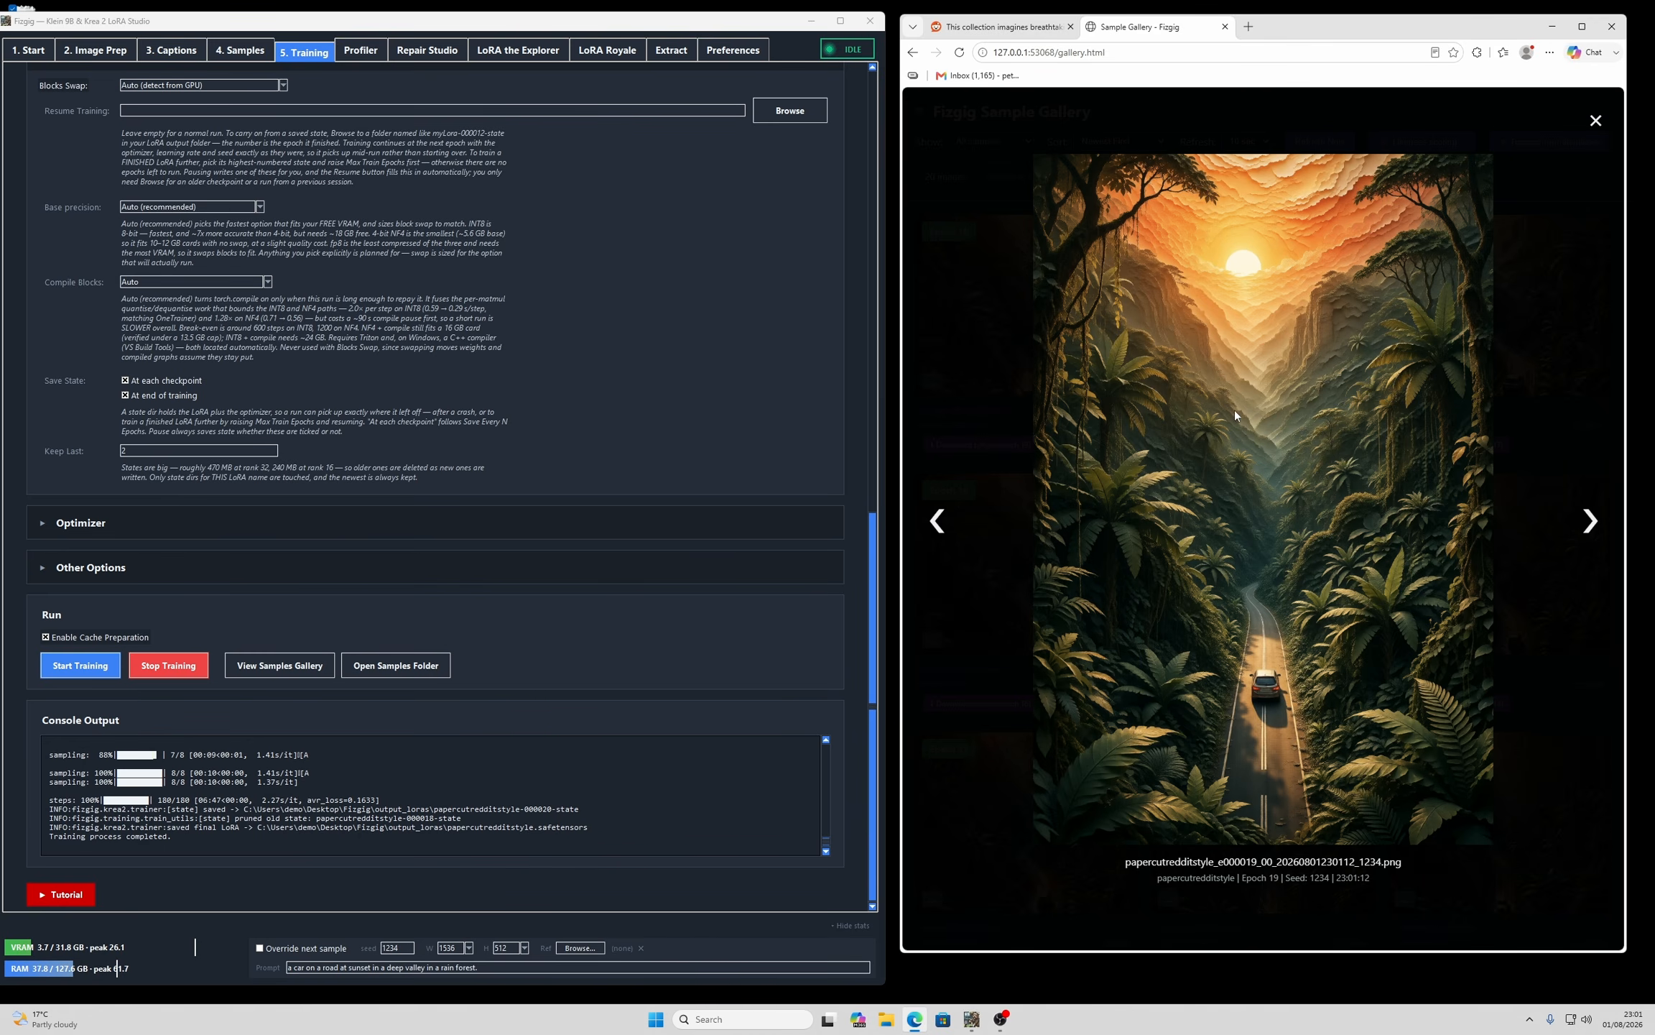
left_click(1595, 122)
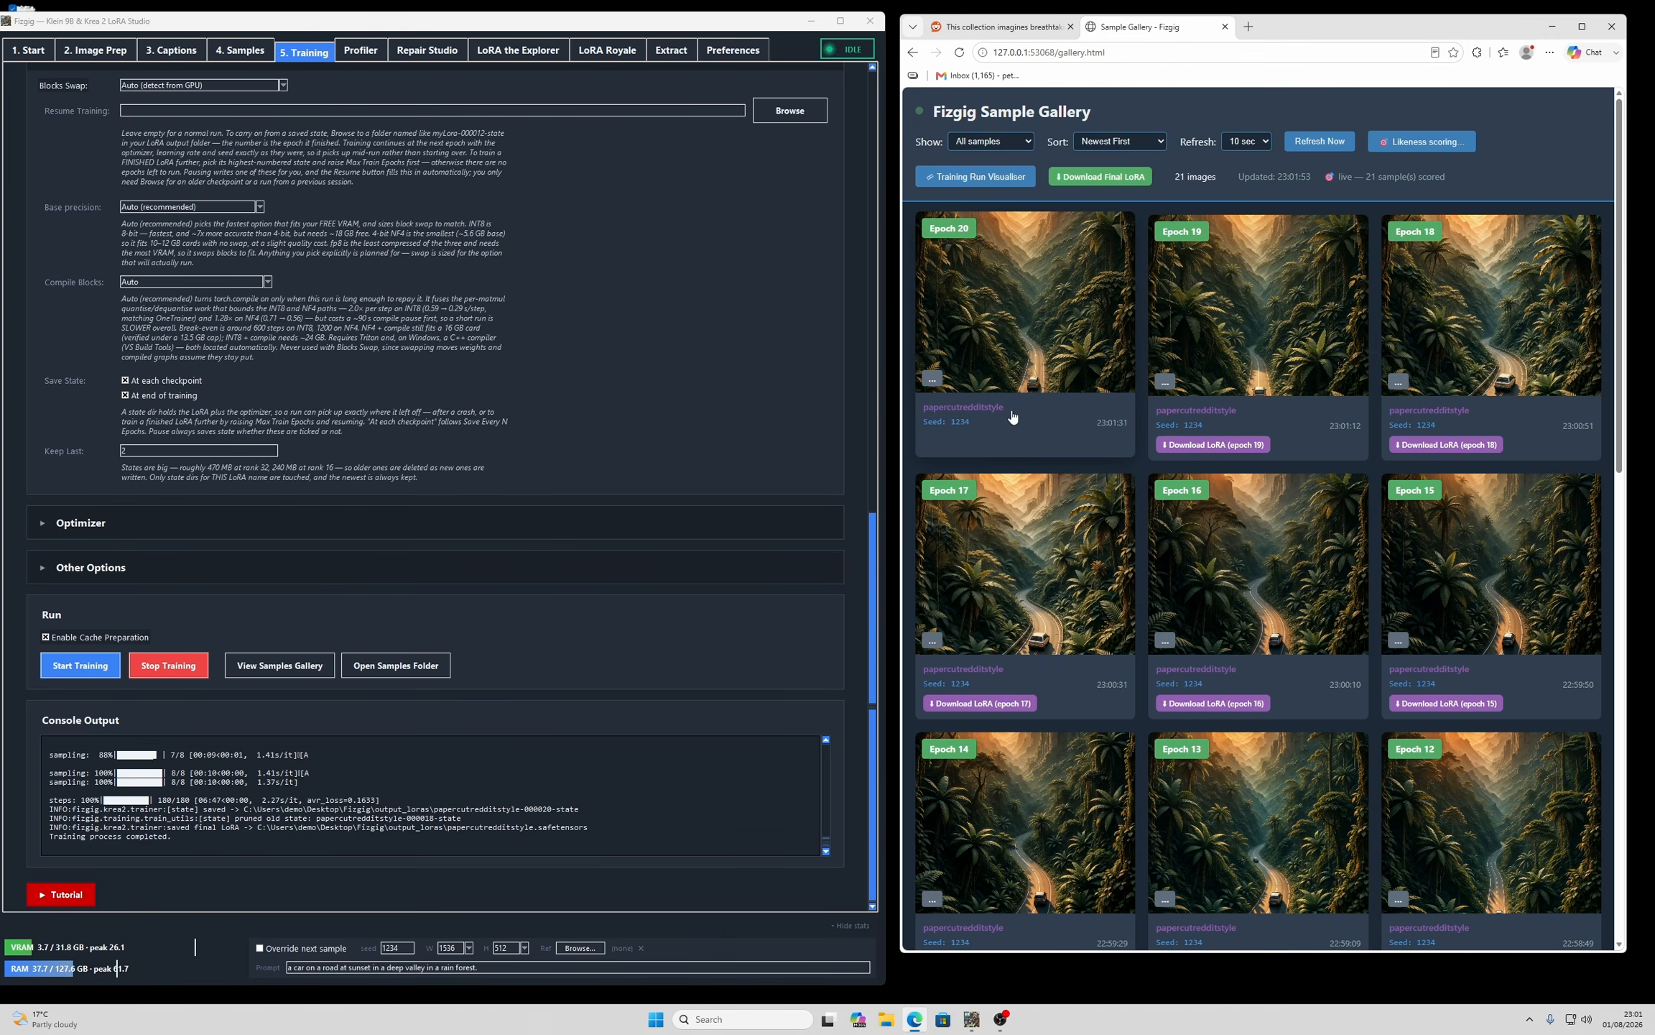
left_click(1046, 286)
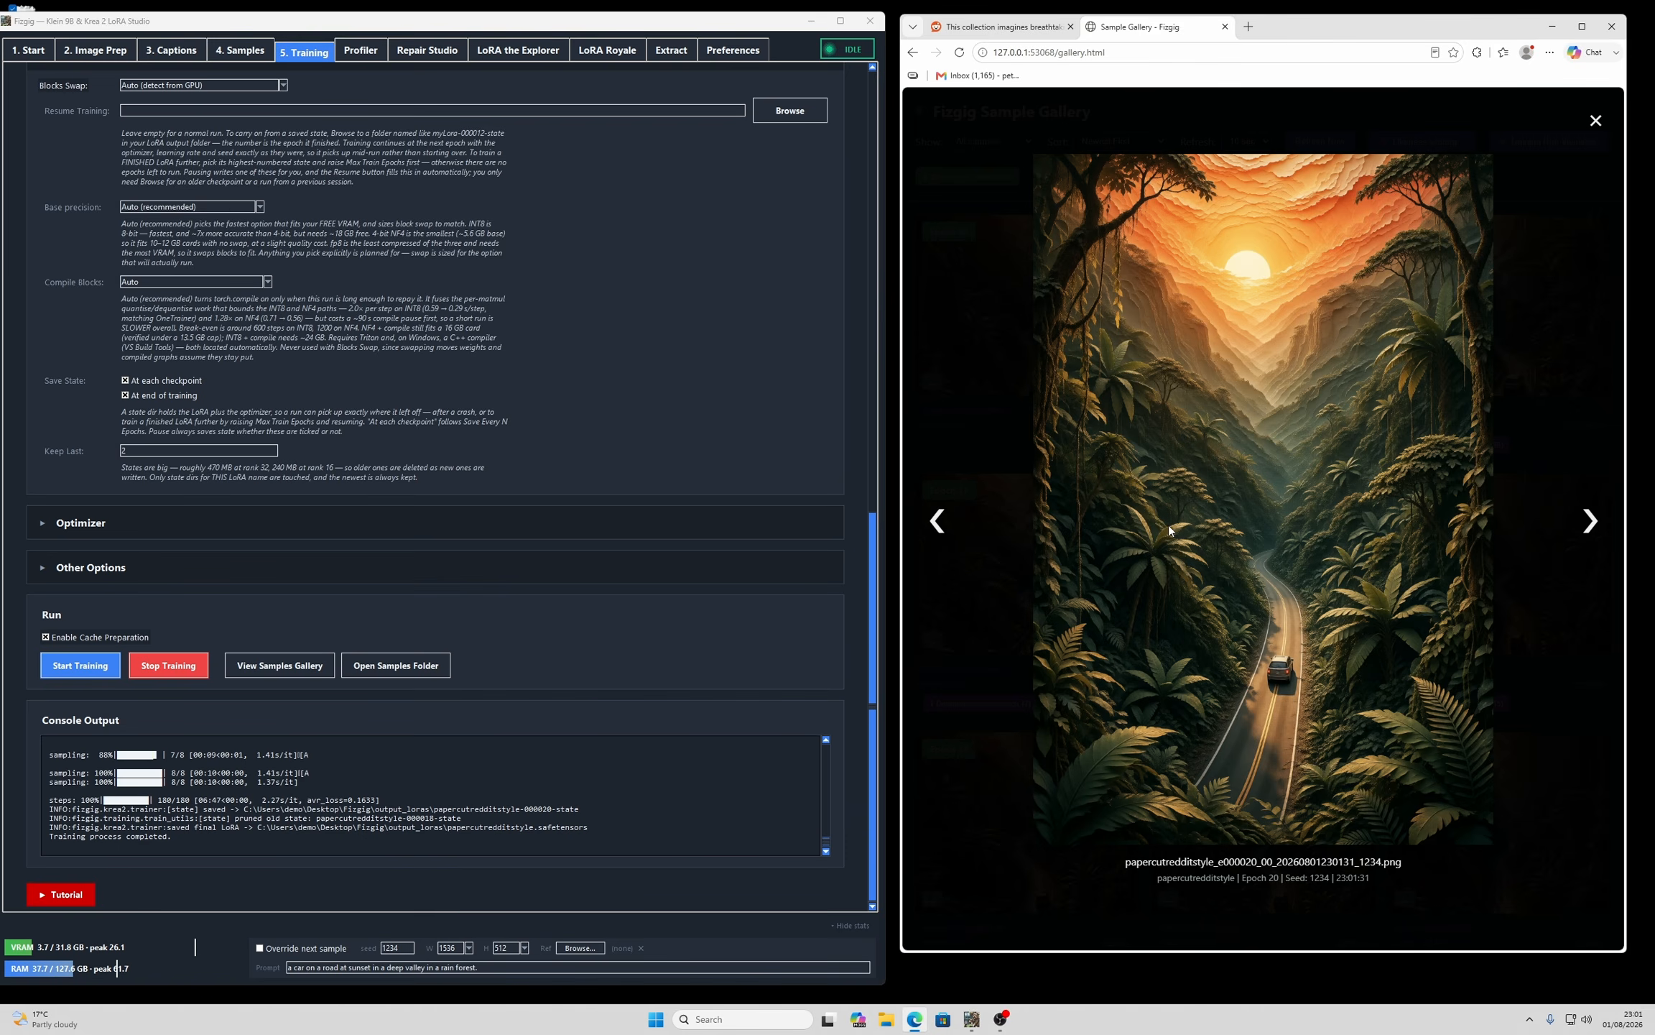
left_click(1593, 124)
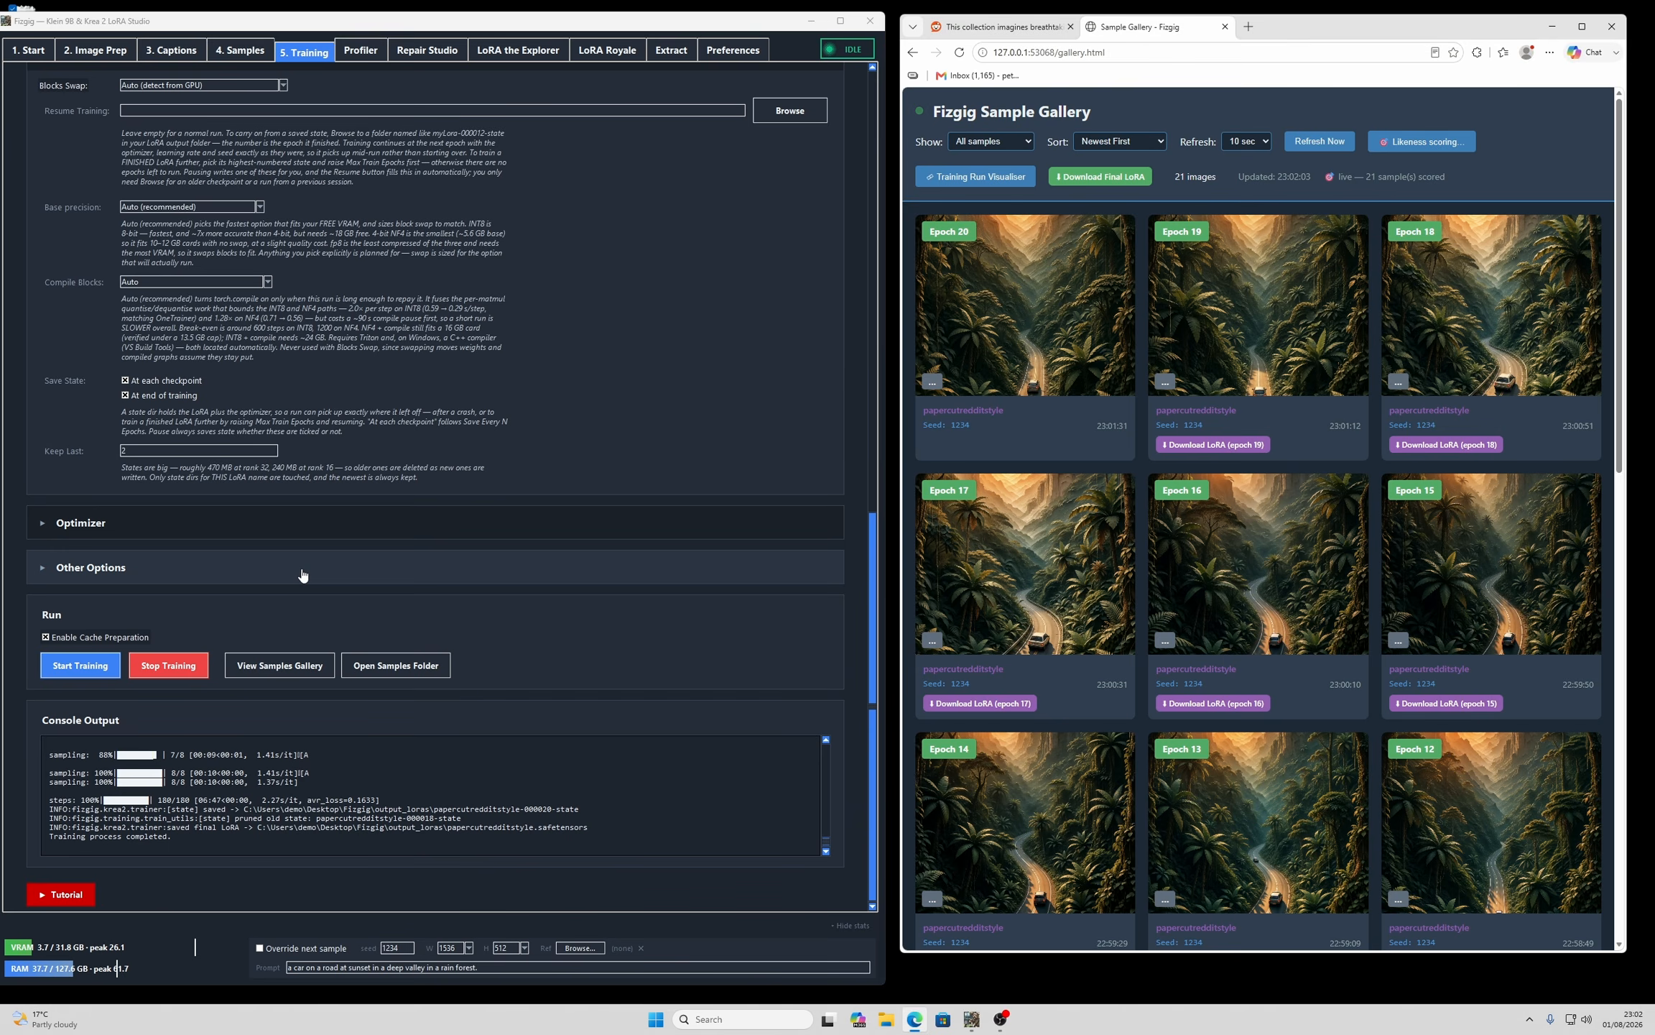
- Set Max Epochs in the training parameters to 35
scroll(338, 647, "up", 10)
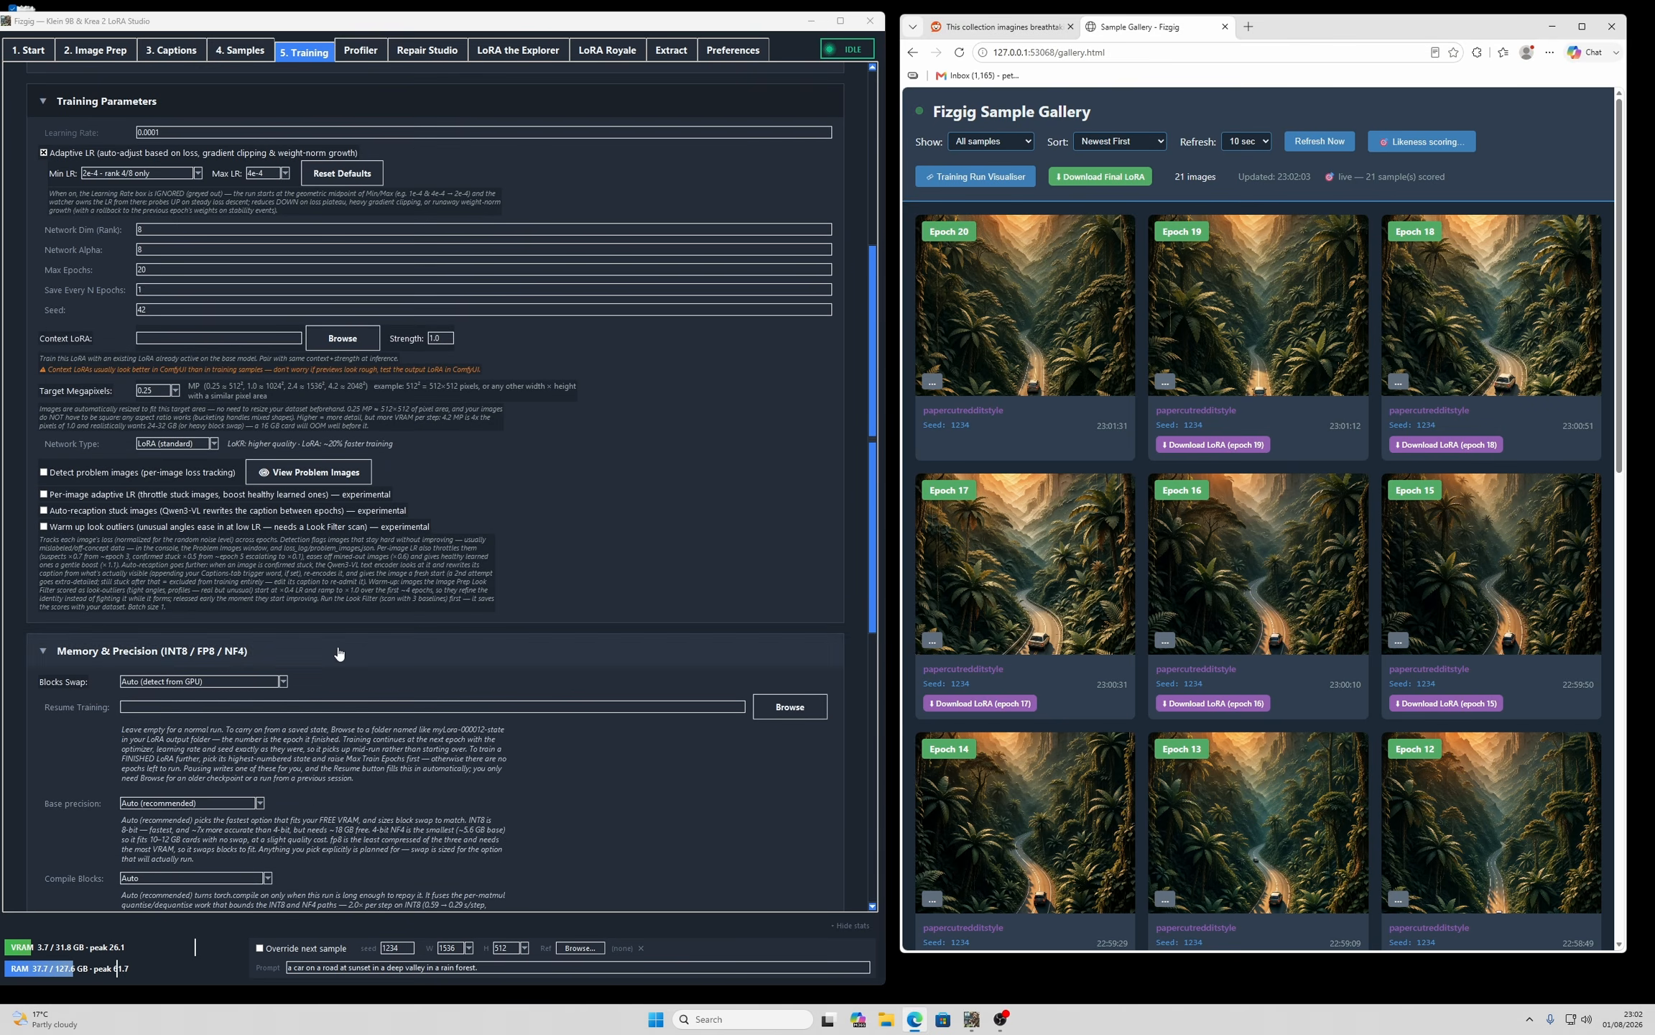
left_click(164, 269)
double_click(164, 270)
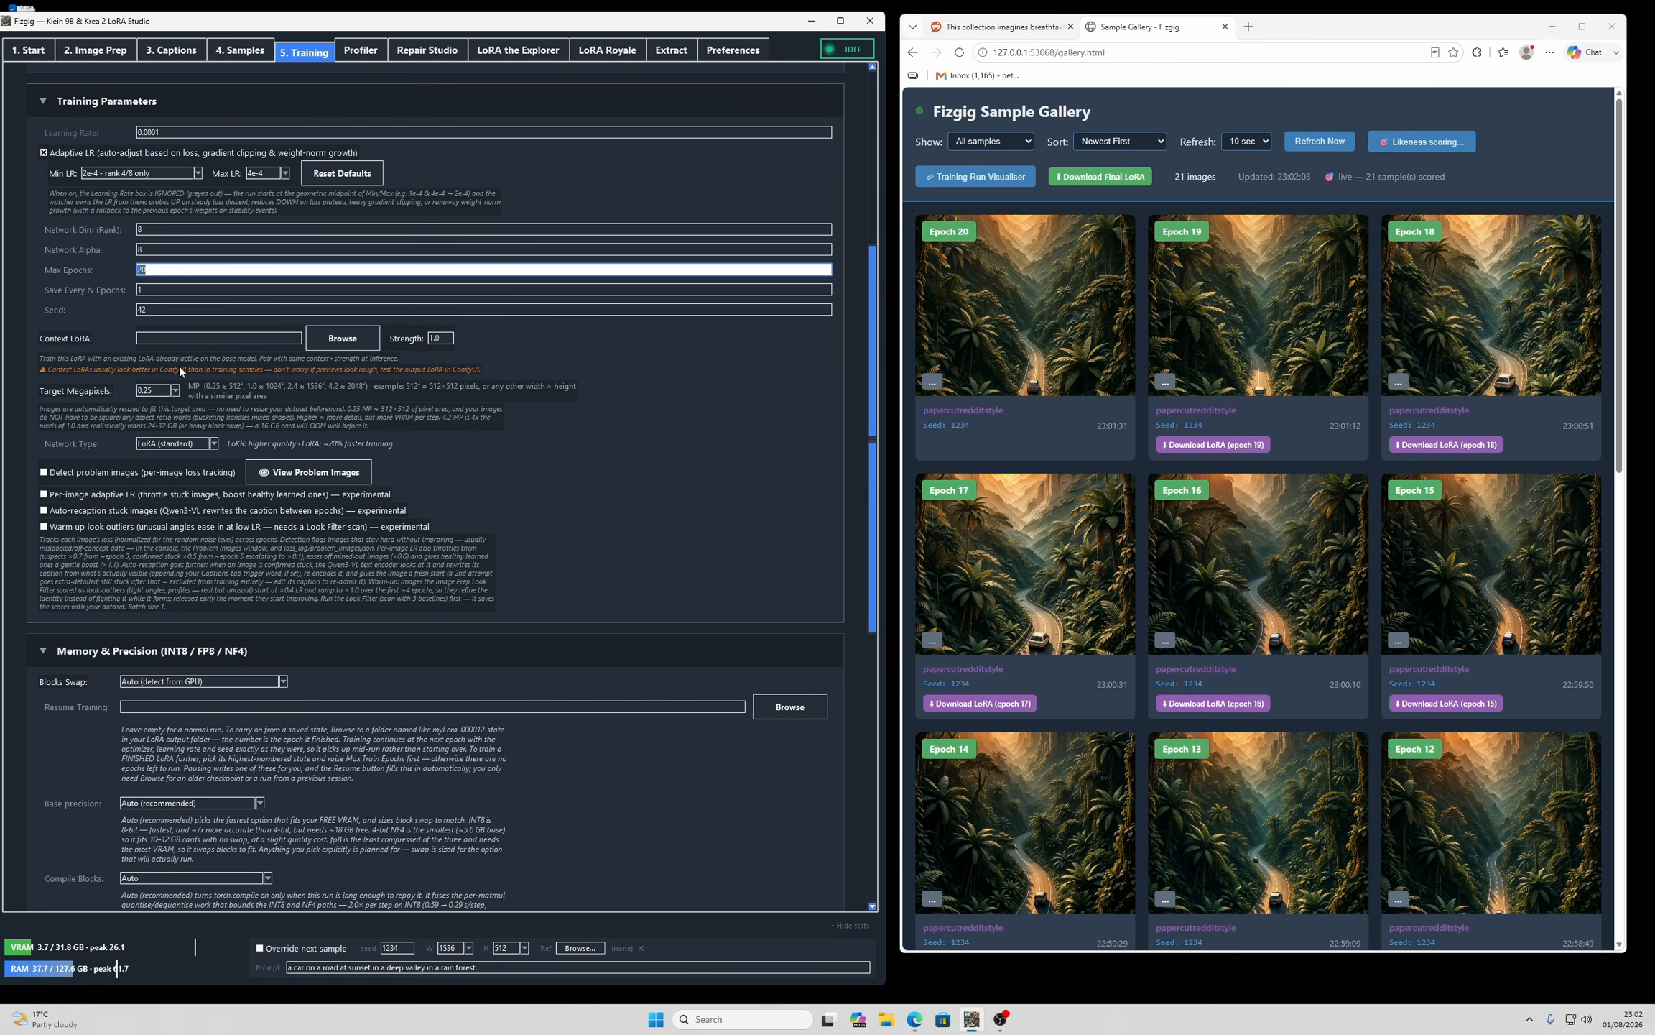
type("35")
- Choose the papercutredditstyle-000020-state folder in output_loras as the Resume Training source and start training
scroll(871, 453, "down", 3)
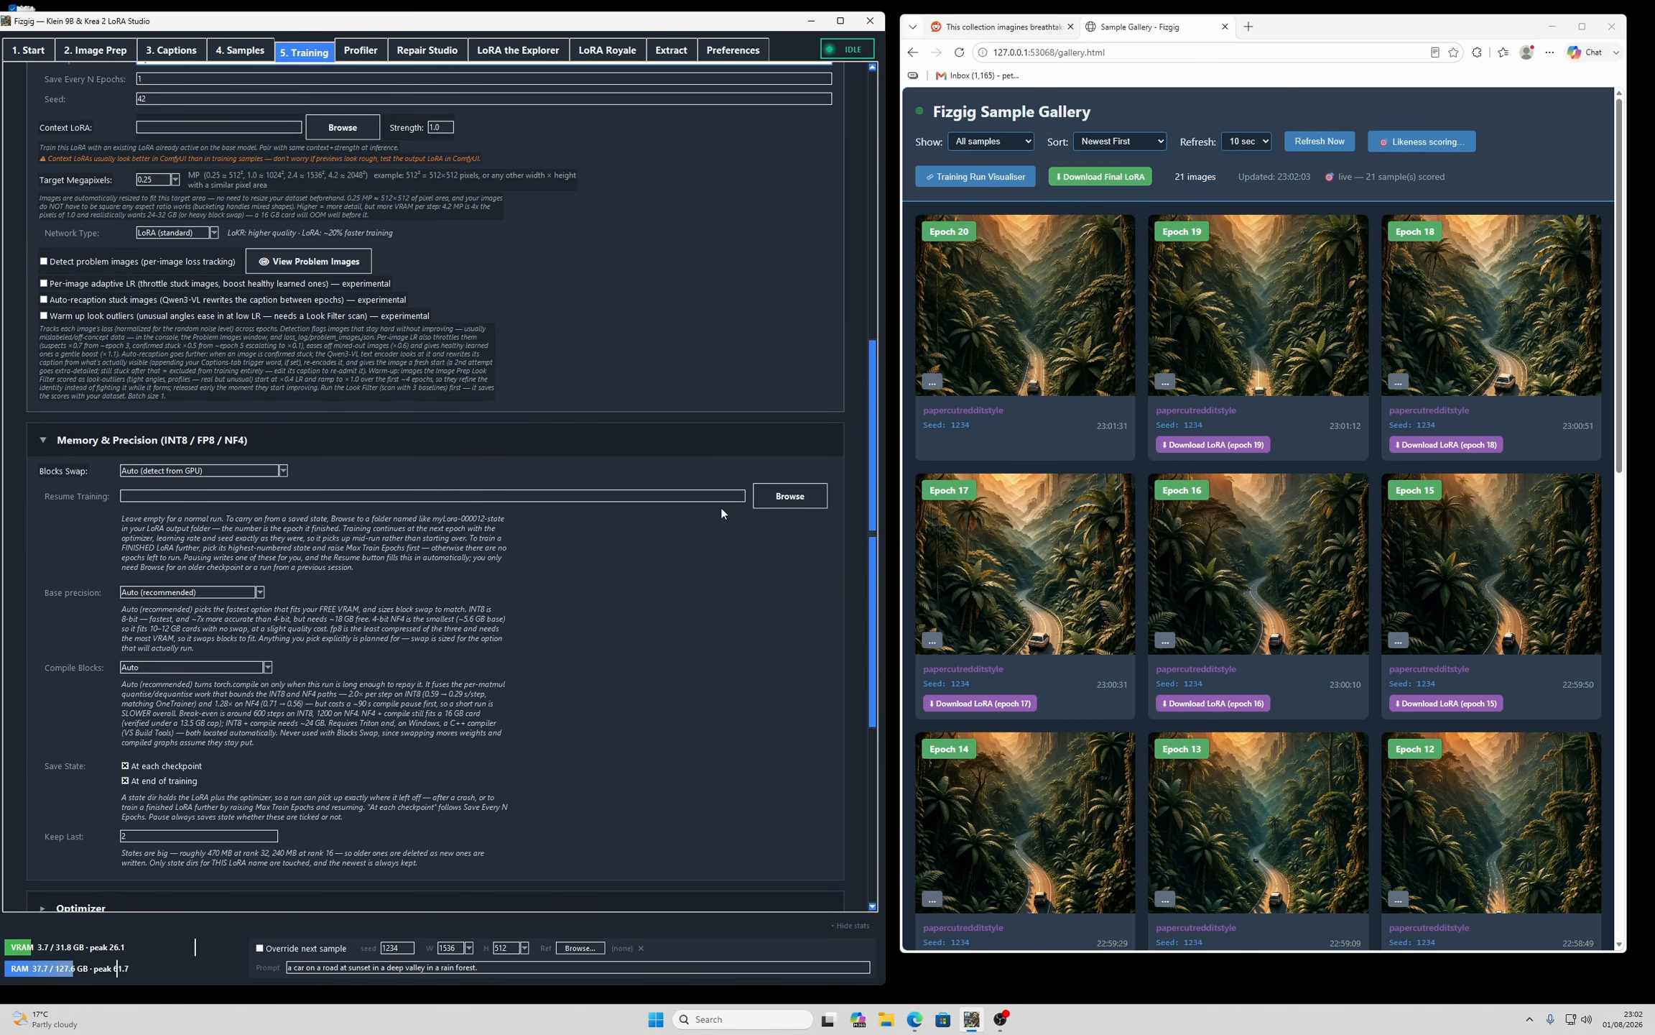
left_click(790, 496)
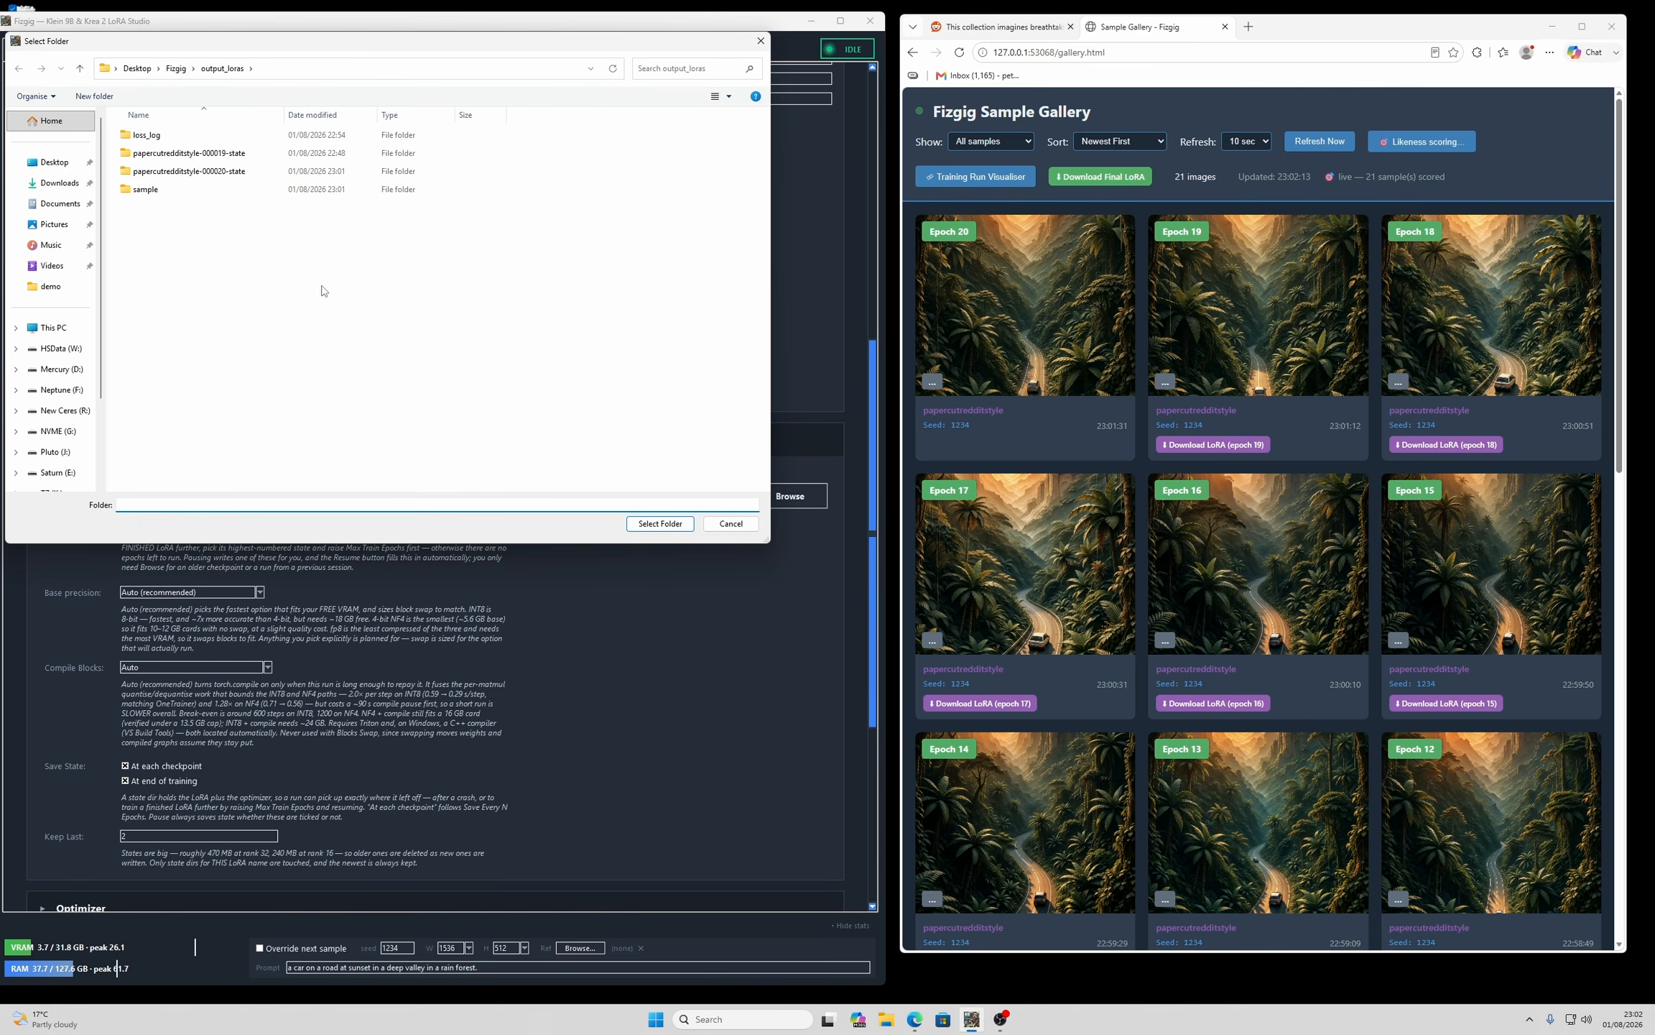
left_click(195, 171)
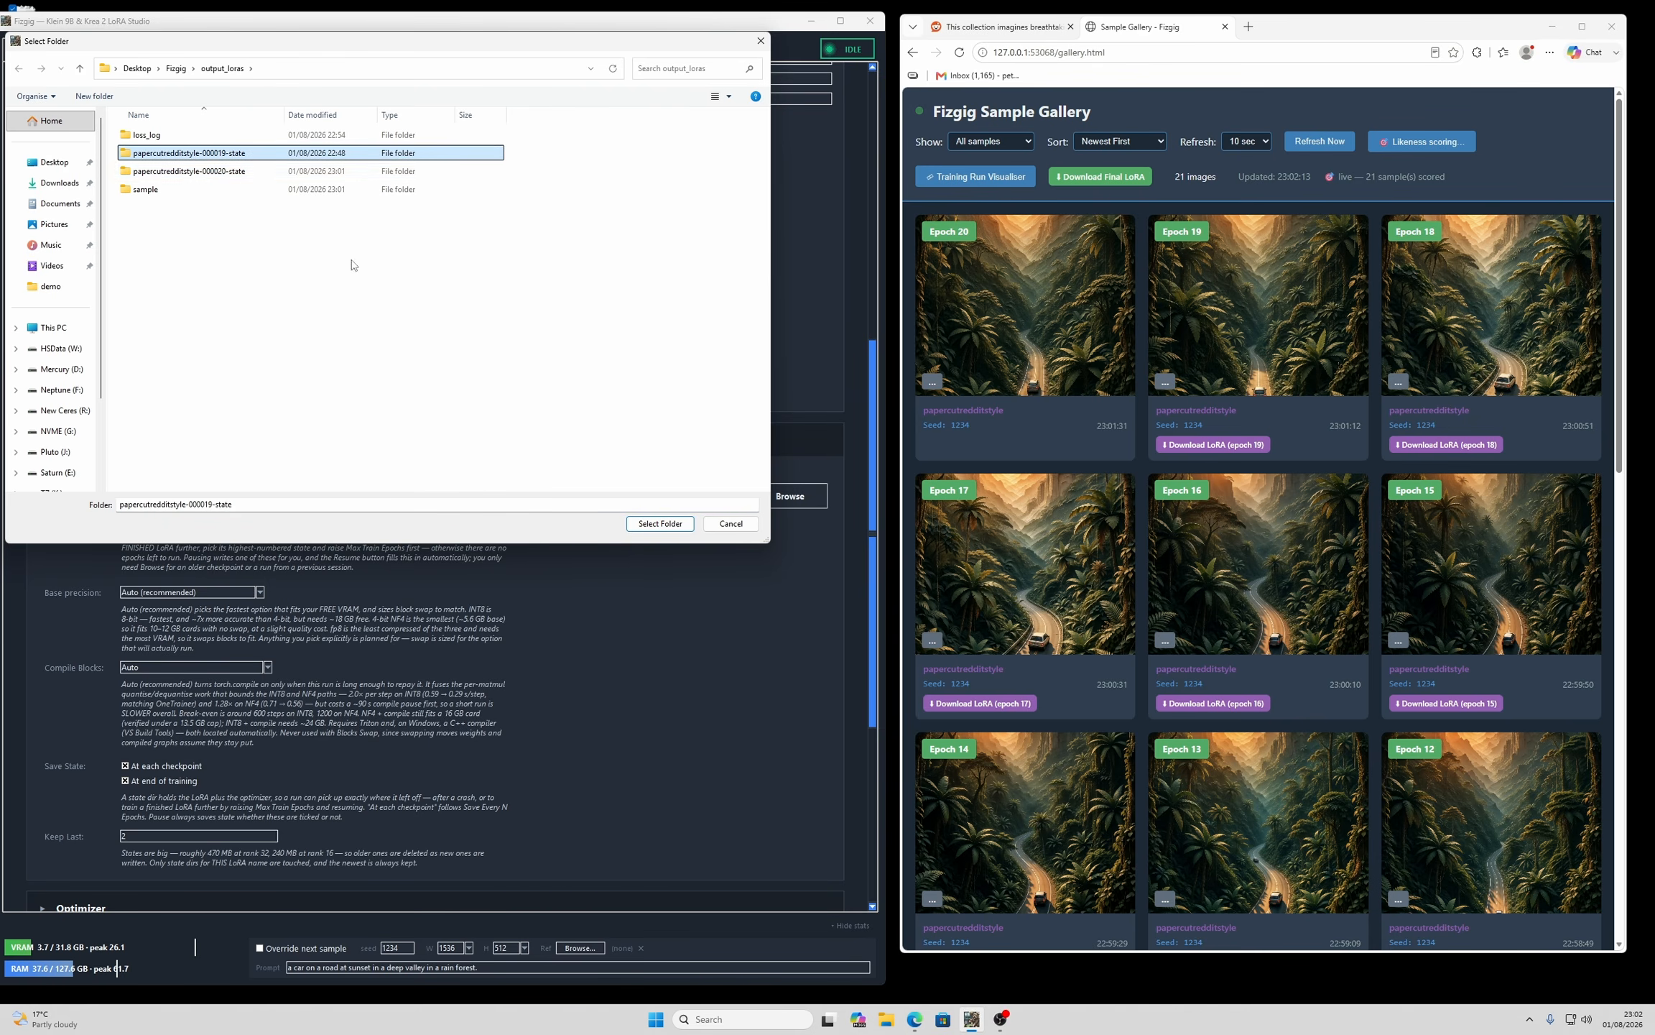
left_click(651, 523)
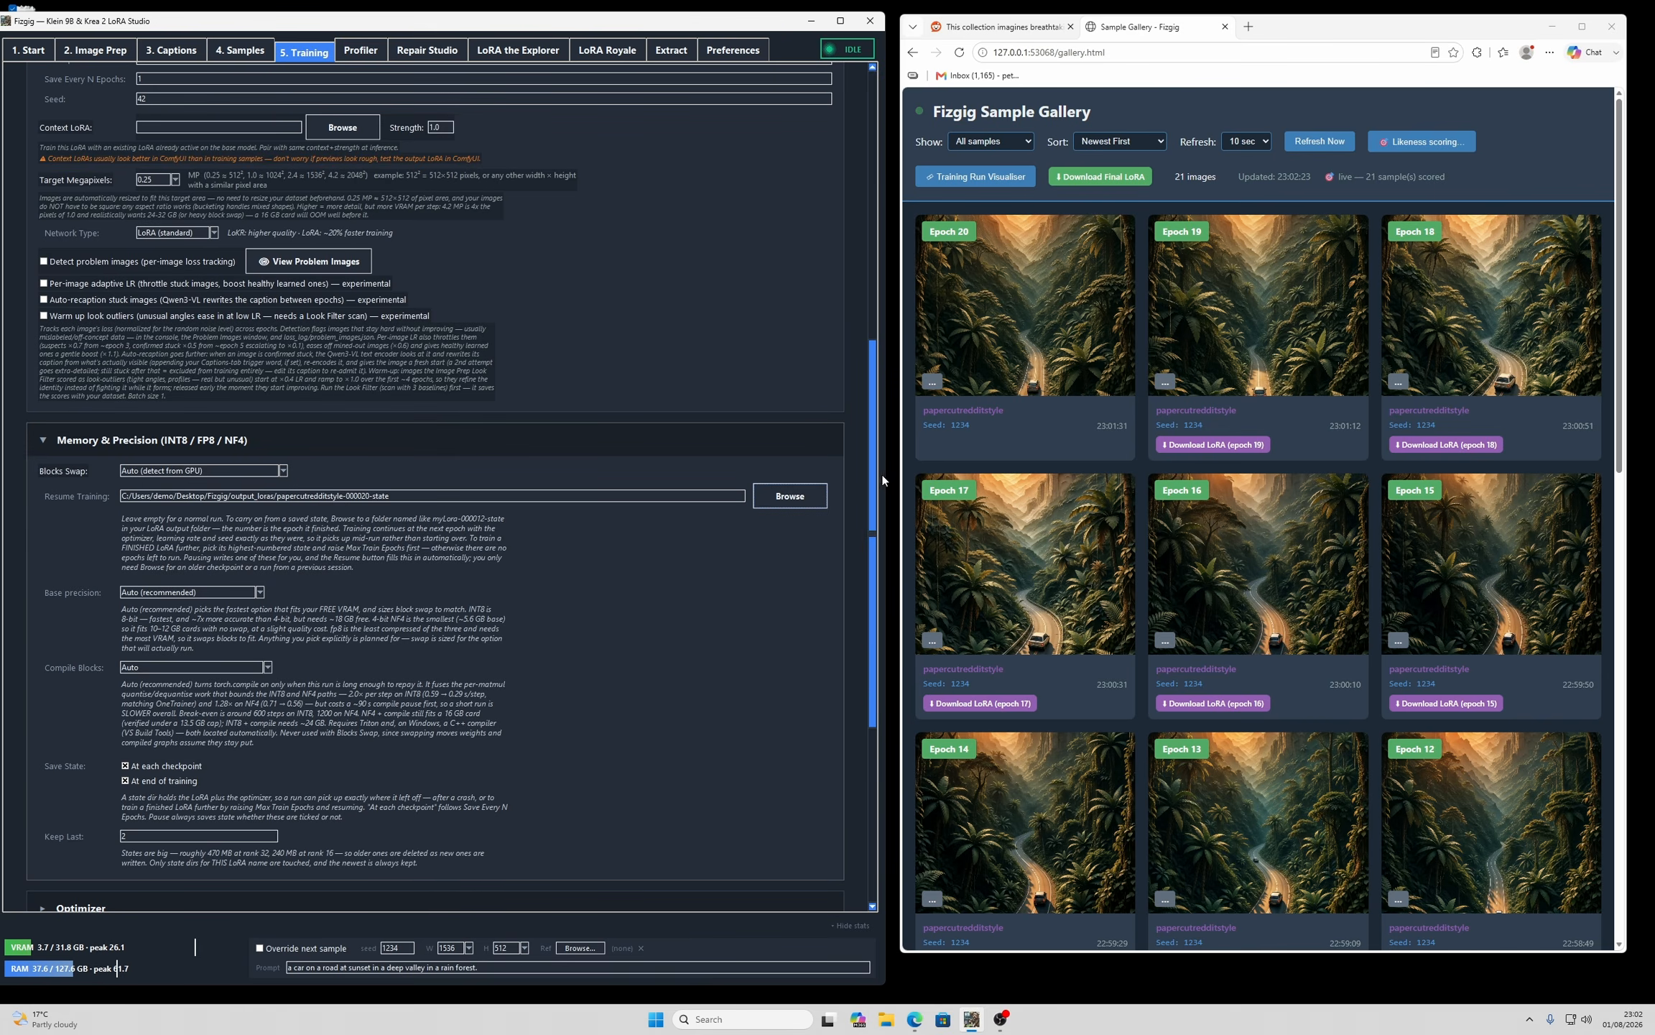
left_click_drag(874, 477, 881, 656)
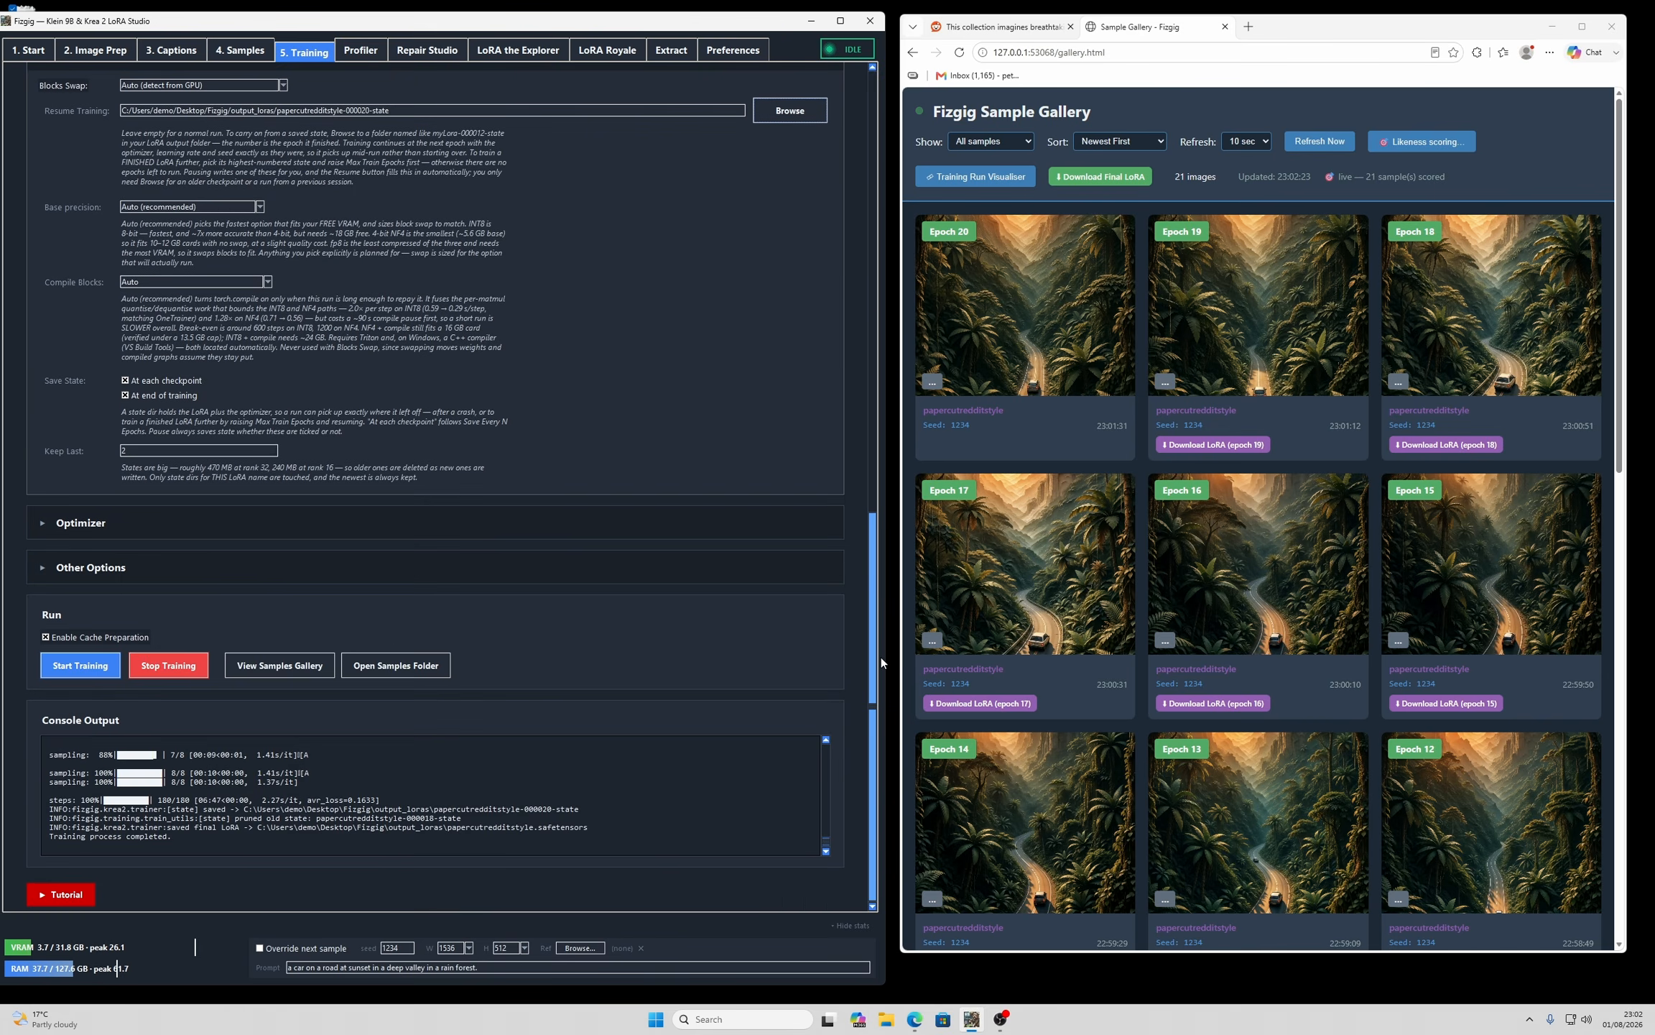
left_click(80, 664)
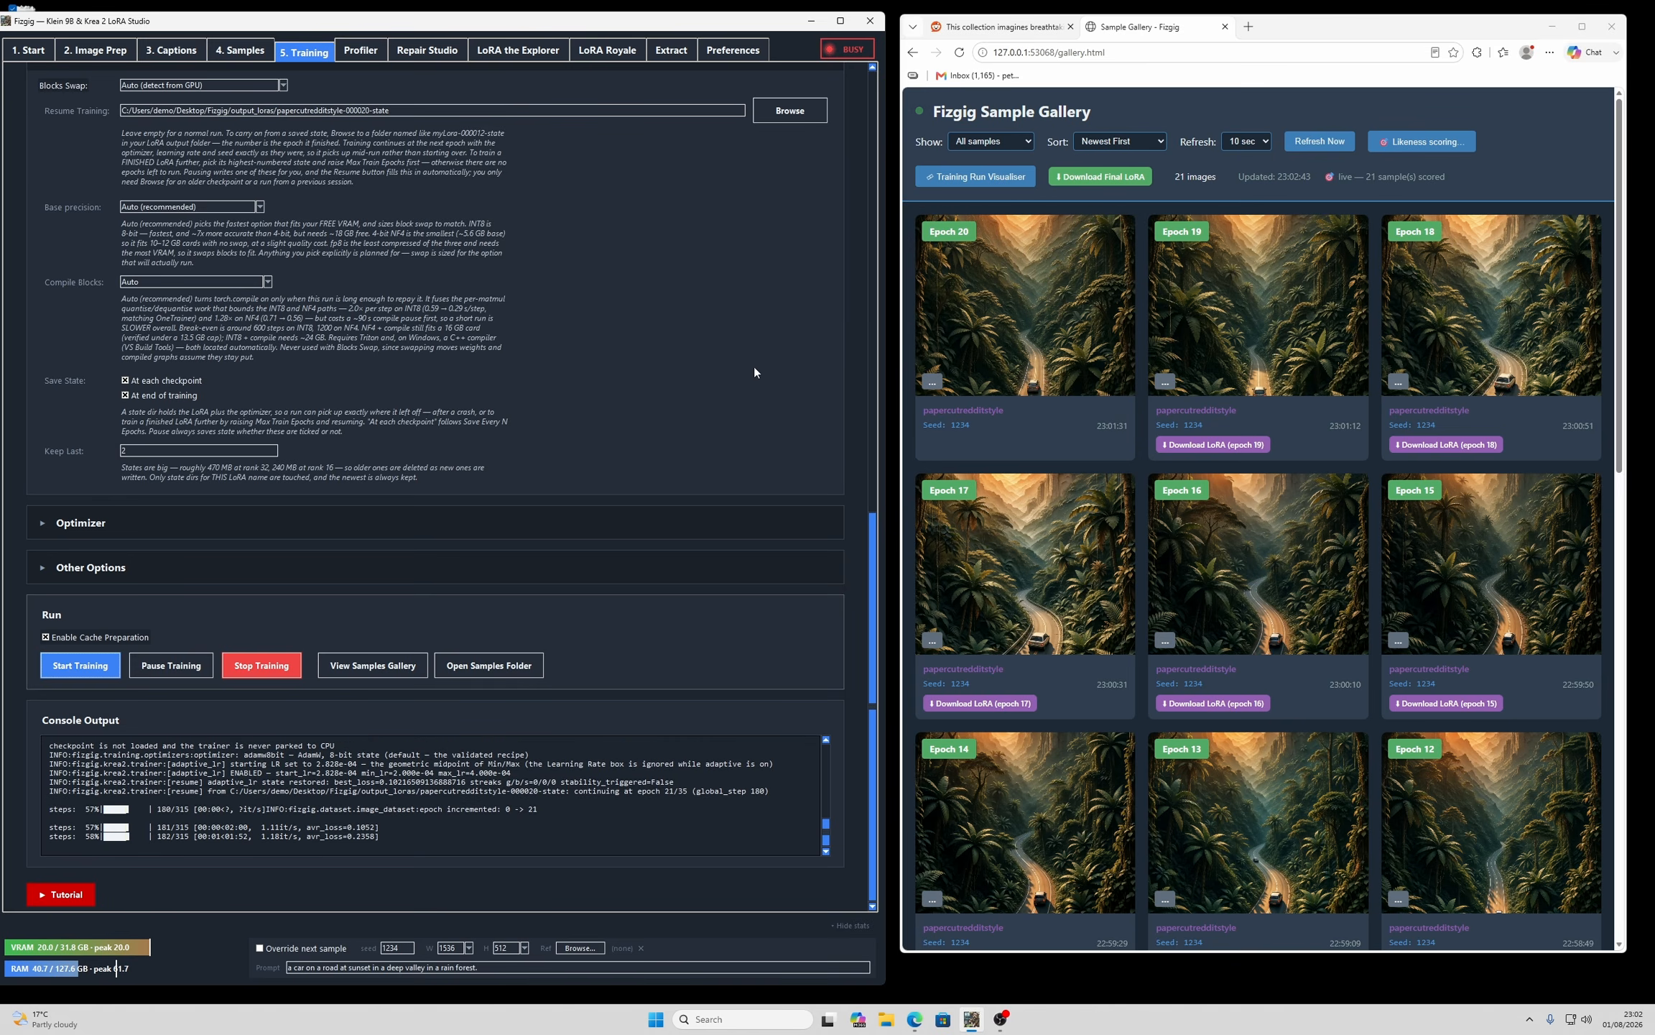
- Replace the override sample prompt with "a 2d artwork of a fox by a river"
left_click(505, 970)
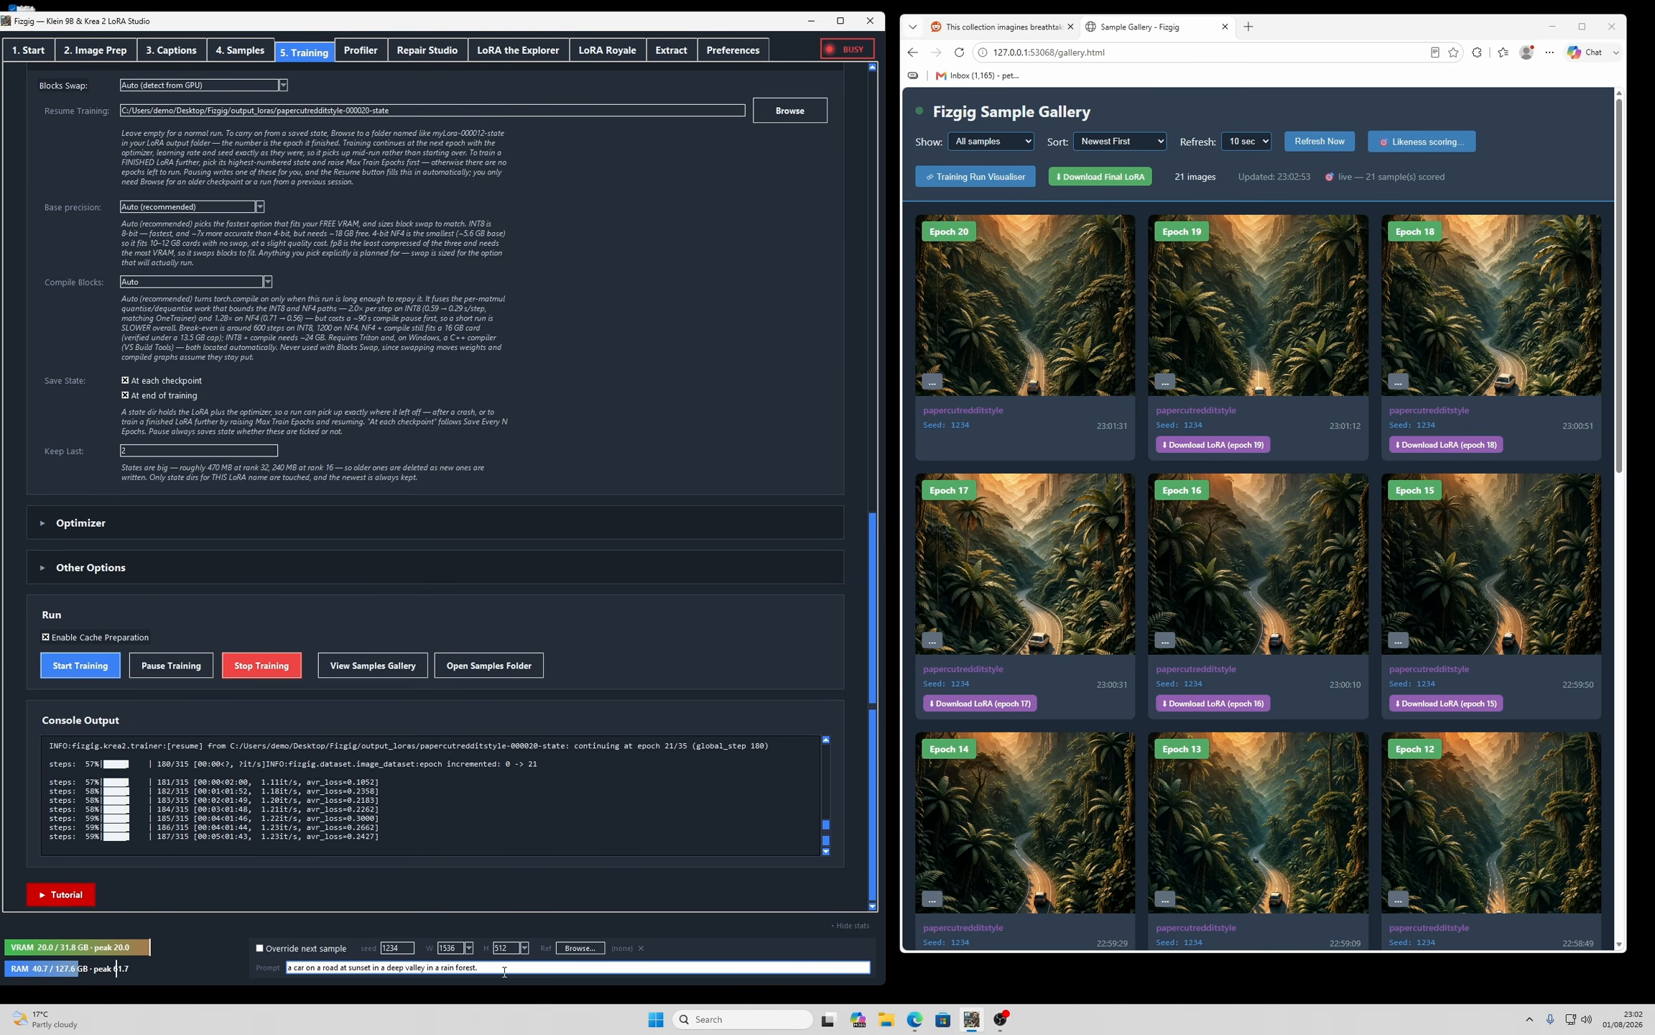
key("BackSpace")
type(", paper")
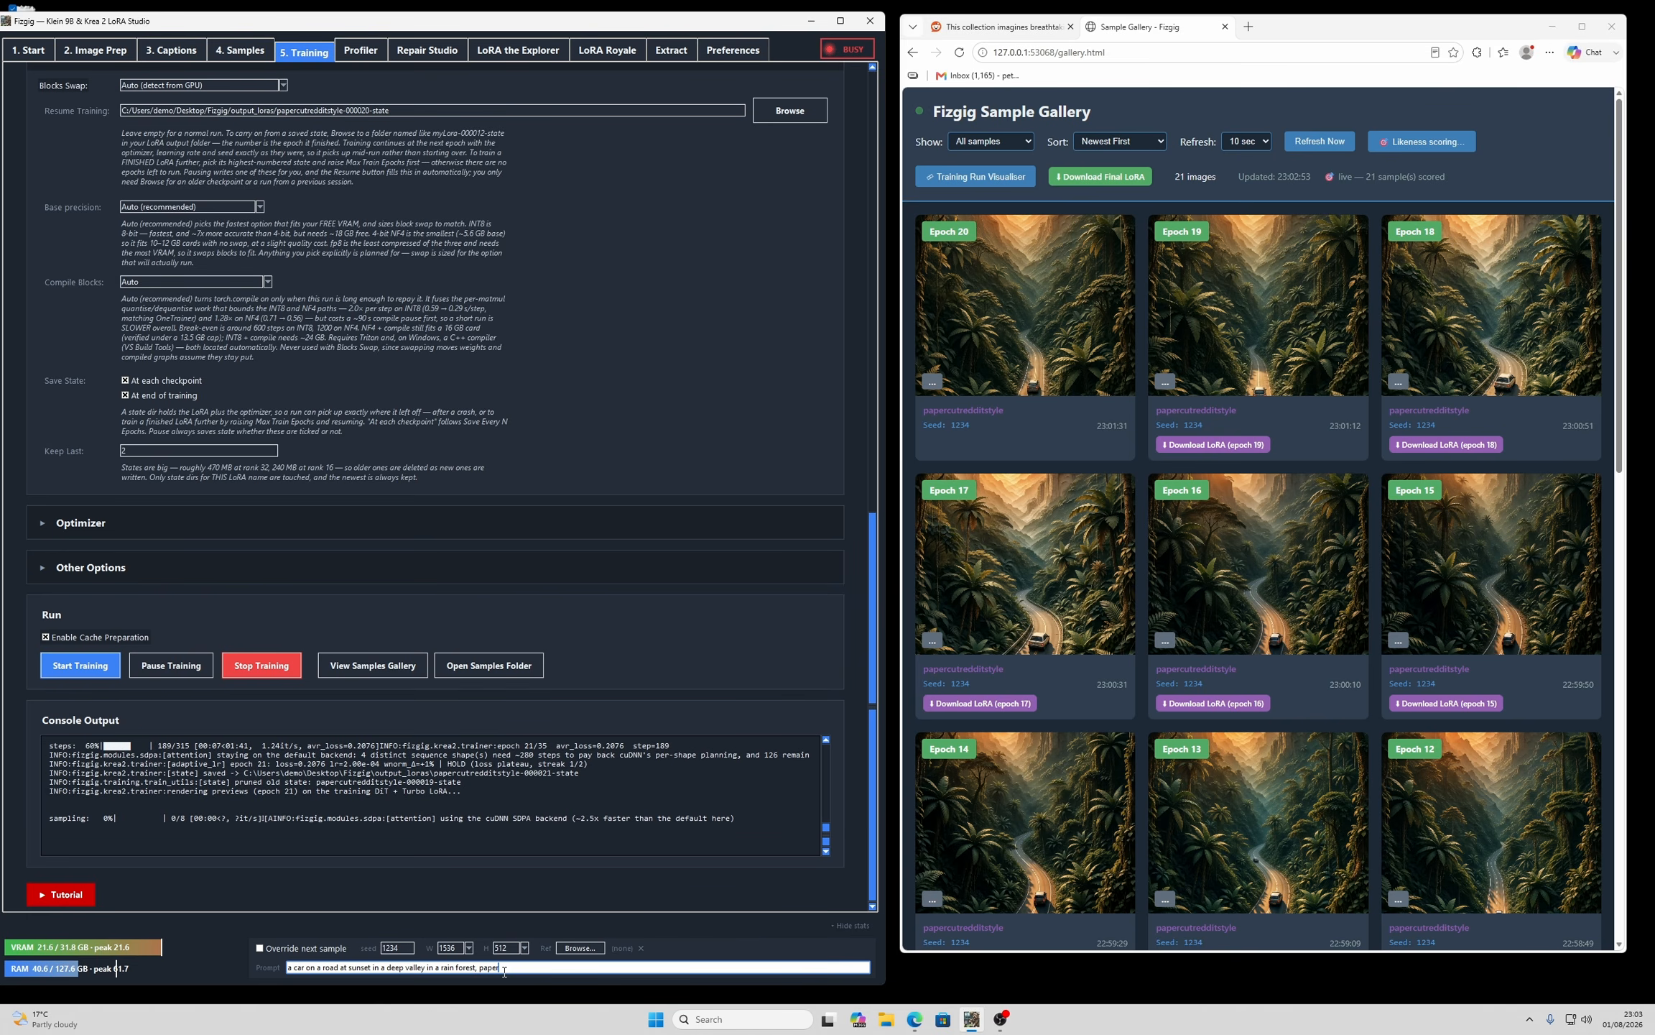
key("BackSpace")
key("BackSpace")
key("BackSpace")
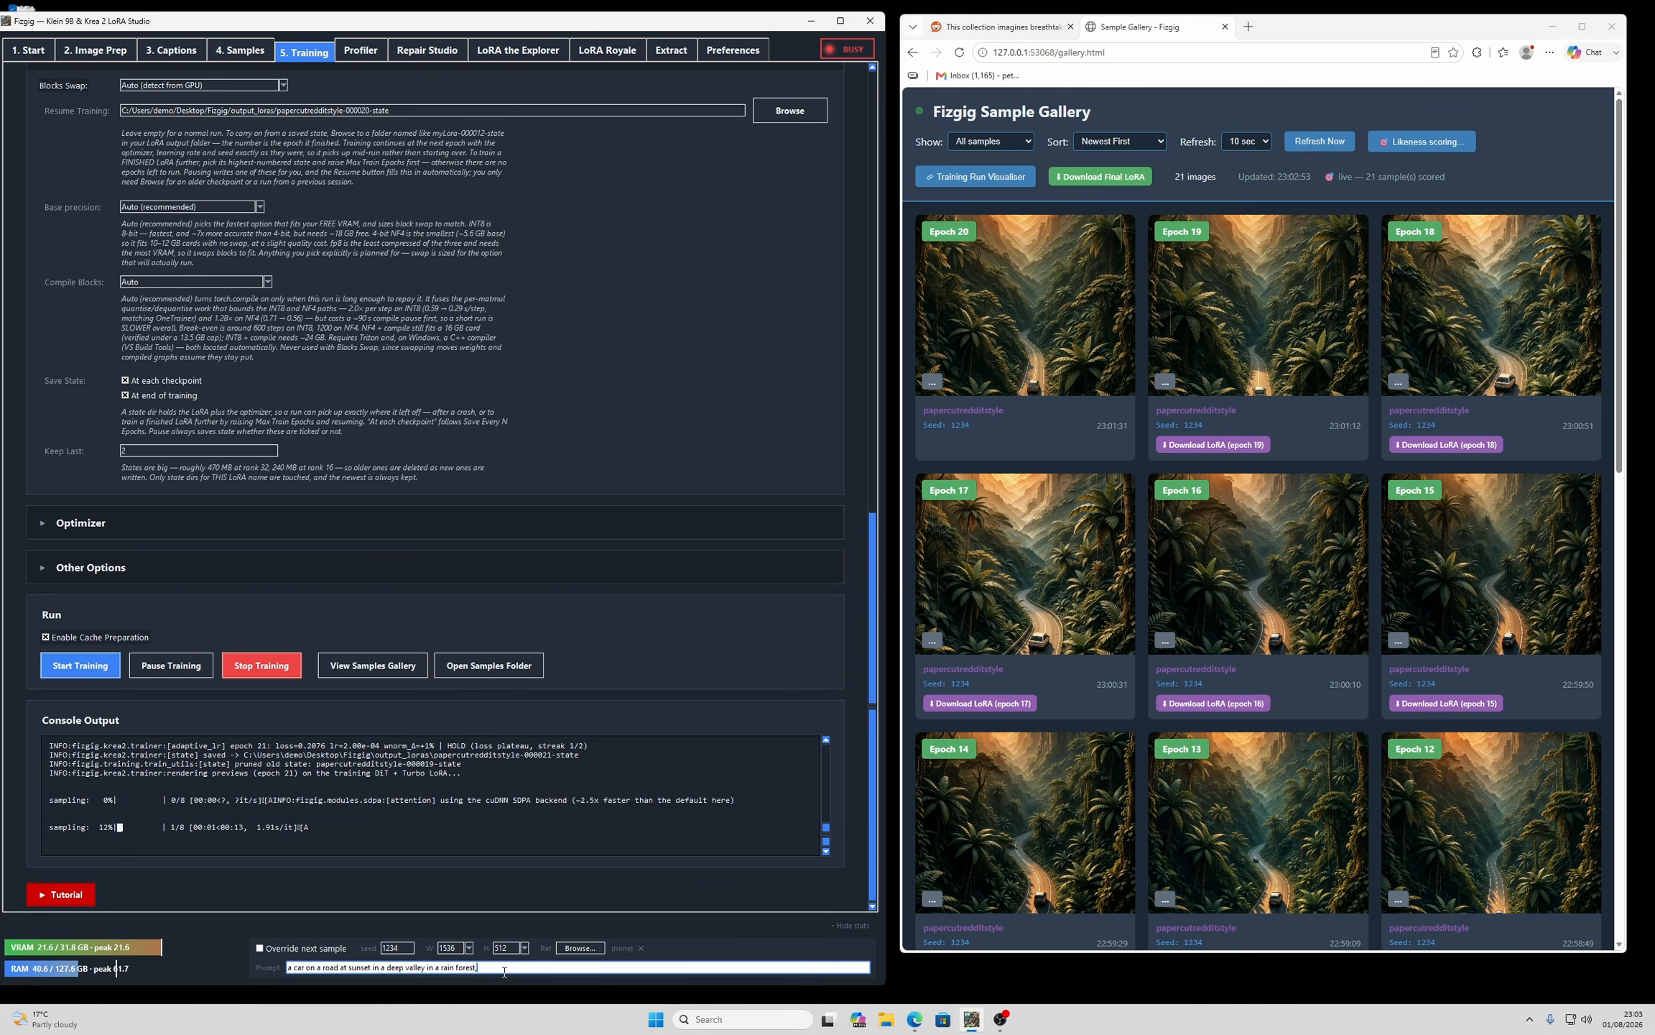
key("BackSpace")
key("BackSpace")
key("BackSpace")
key("BackSpace")
key("BackSpace")
key("BackSpace")
key("BackSpace")
key("BackSpace")
key("BackSpace")
key("BackSpace")
key("BackSpace")
key("BackSpace")
key("BackSpace")
key("BackSpace")
key("BackSpace")
key("BackSpace")
key("BackSpace")
key("BackSpace")
key("BackSpace")
key("BackSpace")
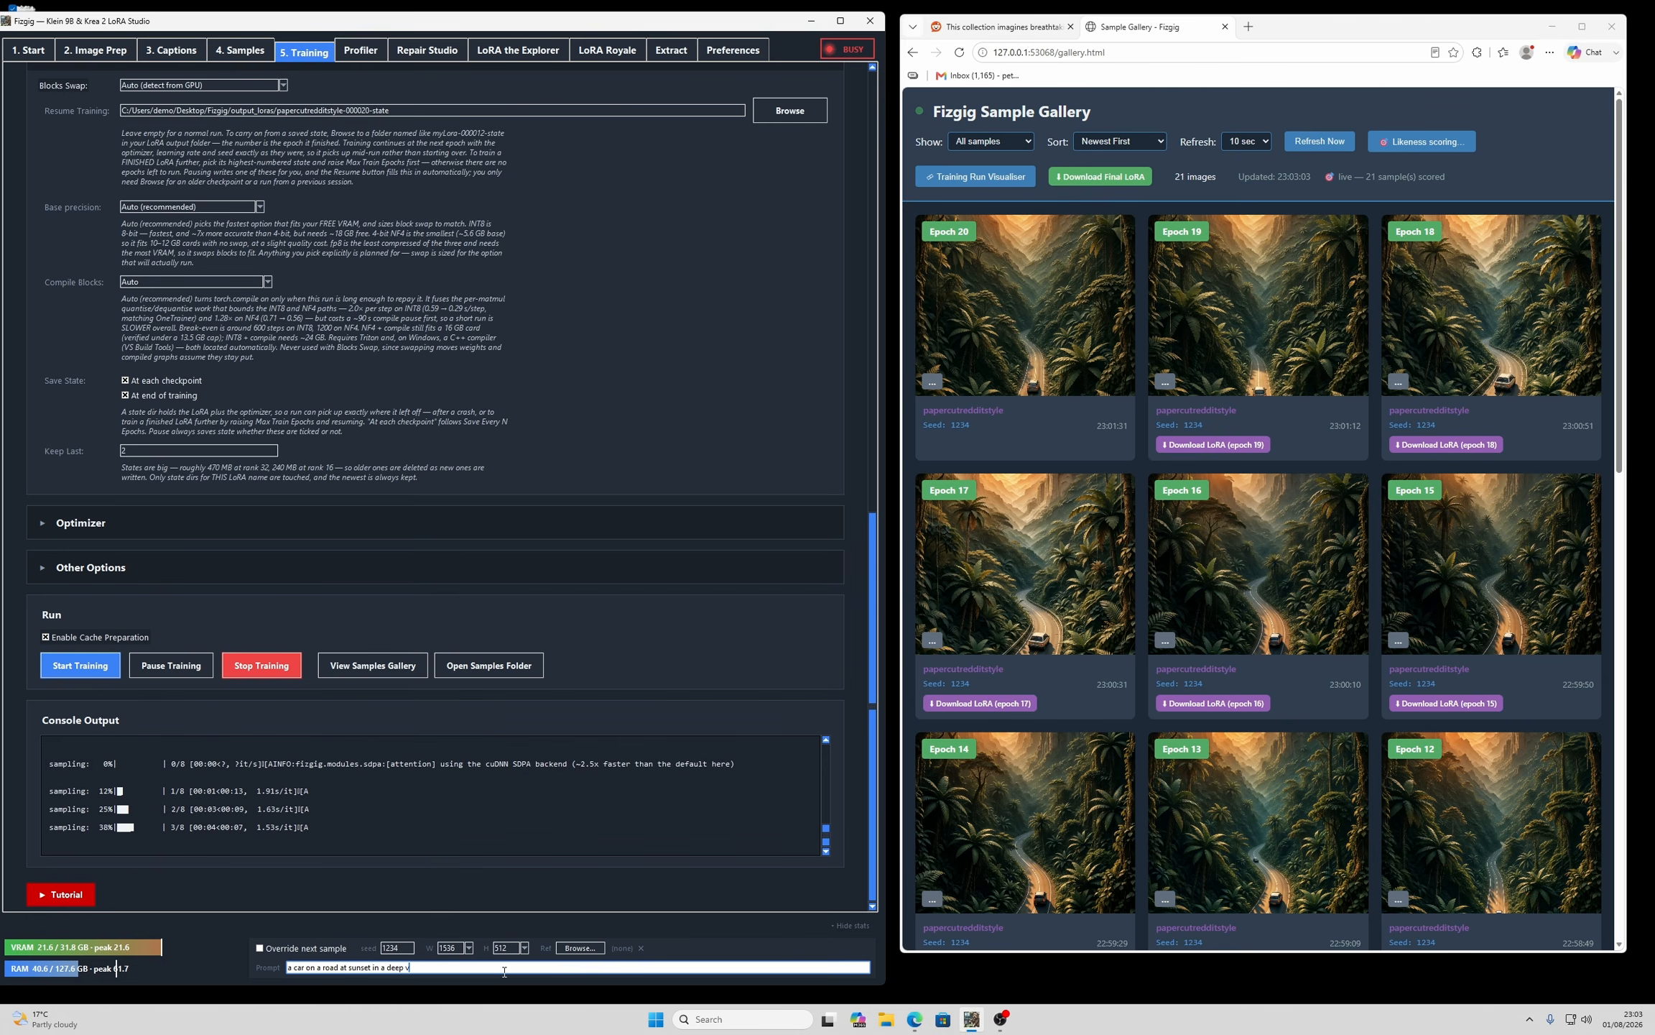
key("BackSpace")
key("BackSpace")
key("BackSpace")
key("BackSpace")
key("BackSpace")
key("BackSpace")
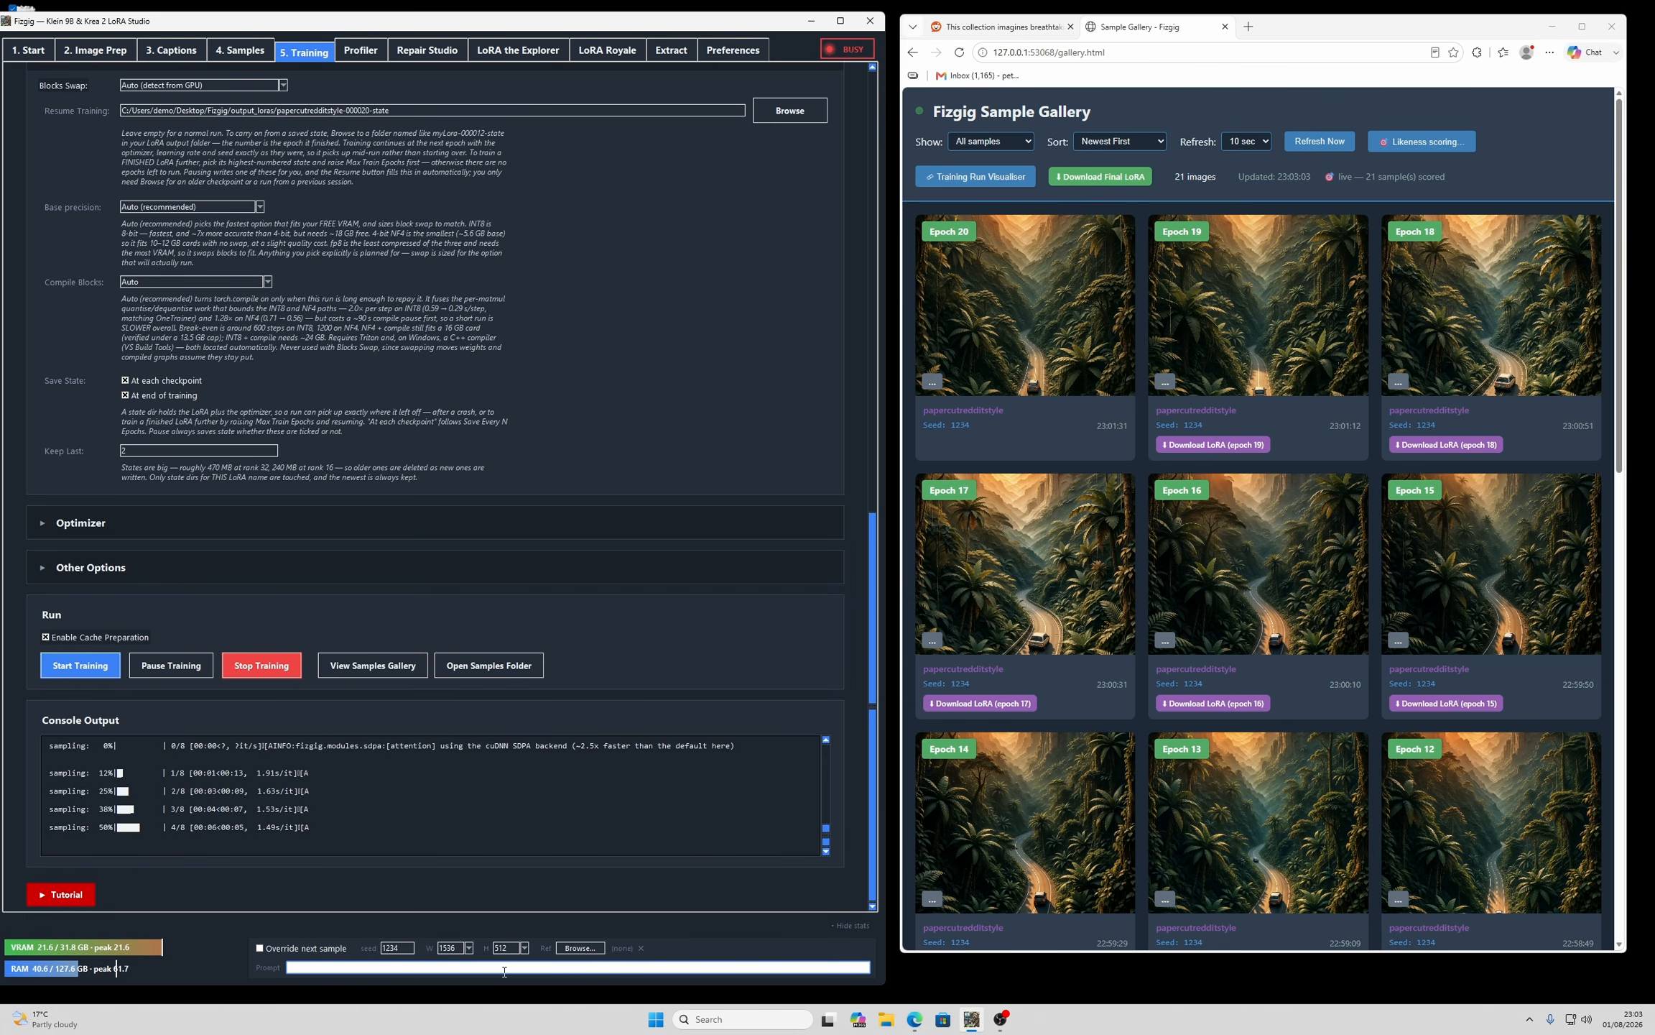
type("2d artwo")
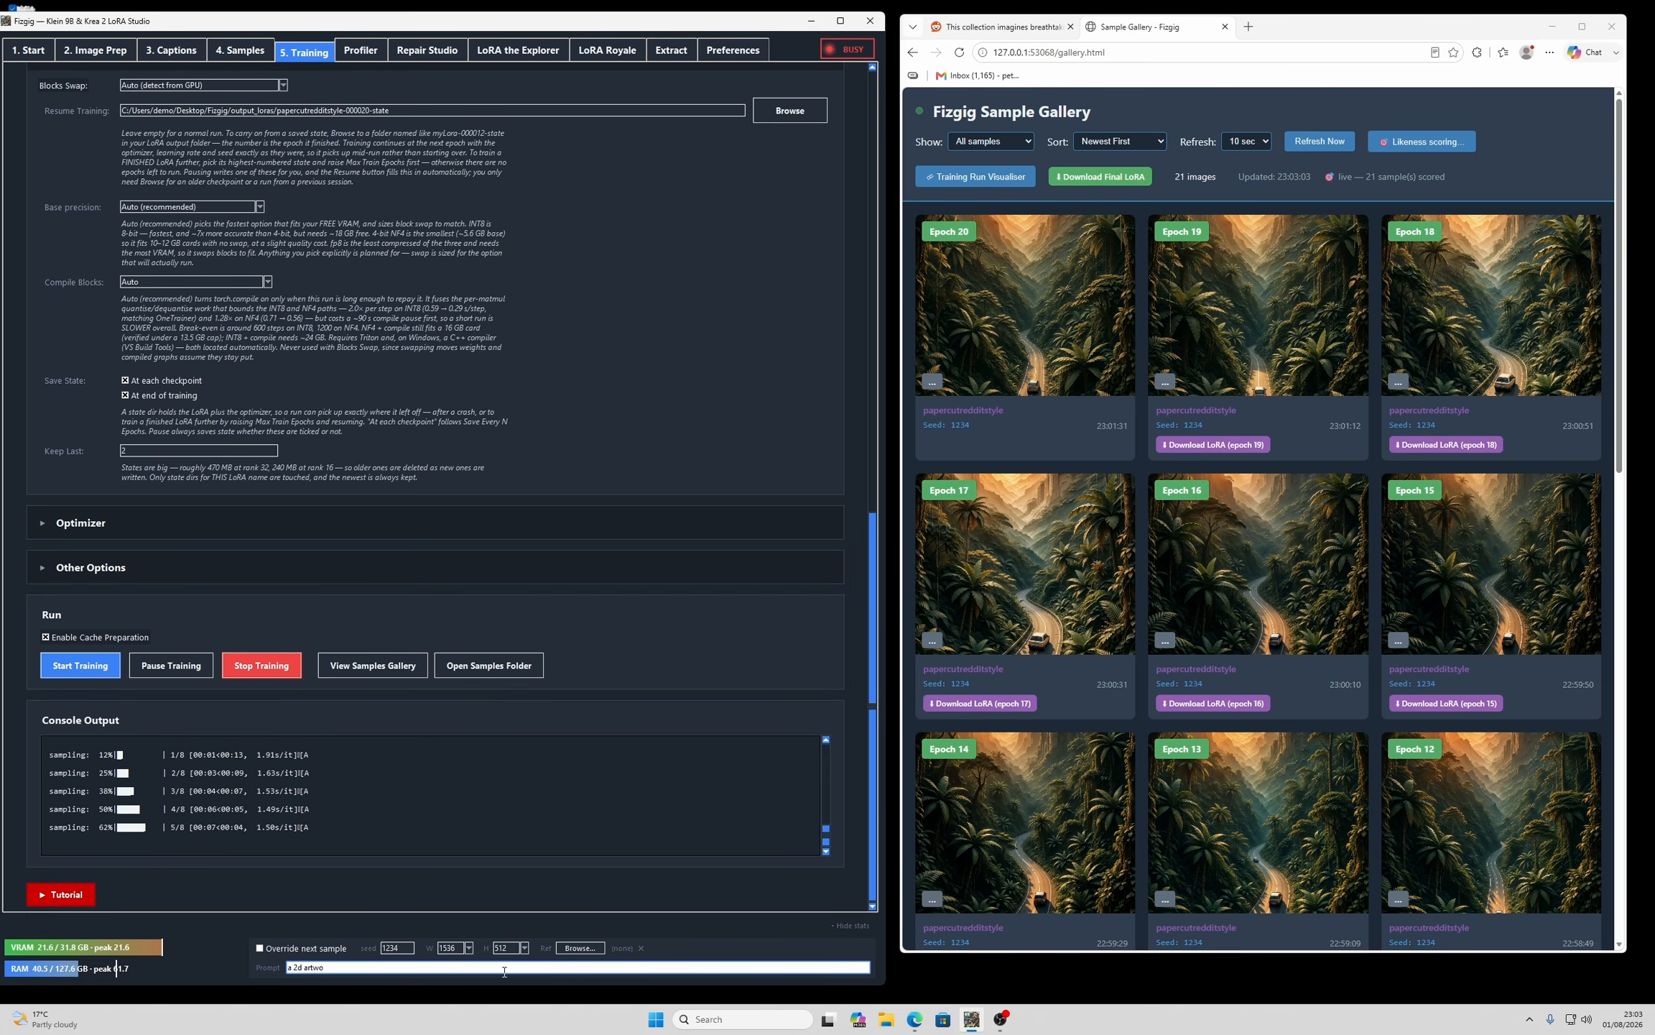
type("rk of a fox")
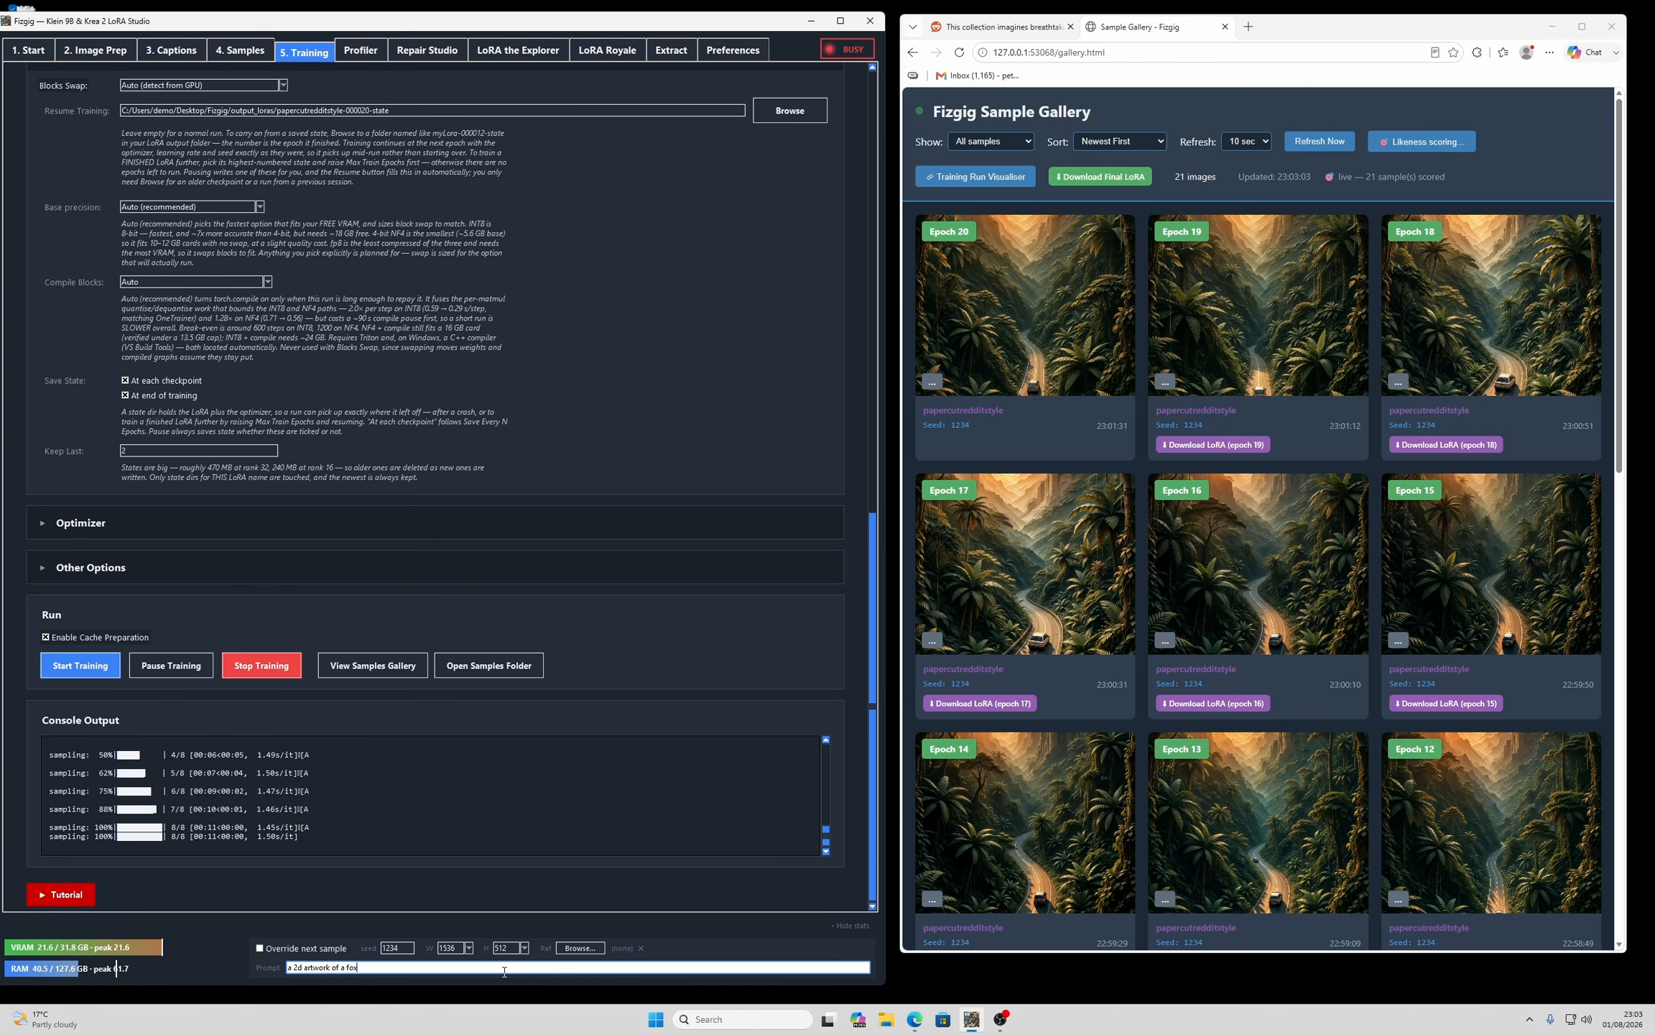
type(" by a ri")
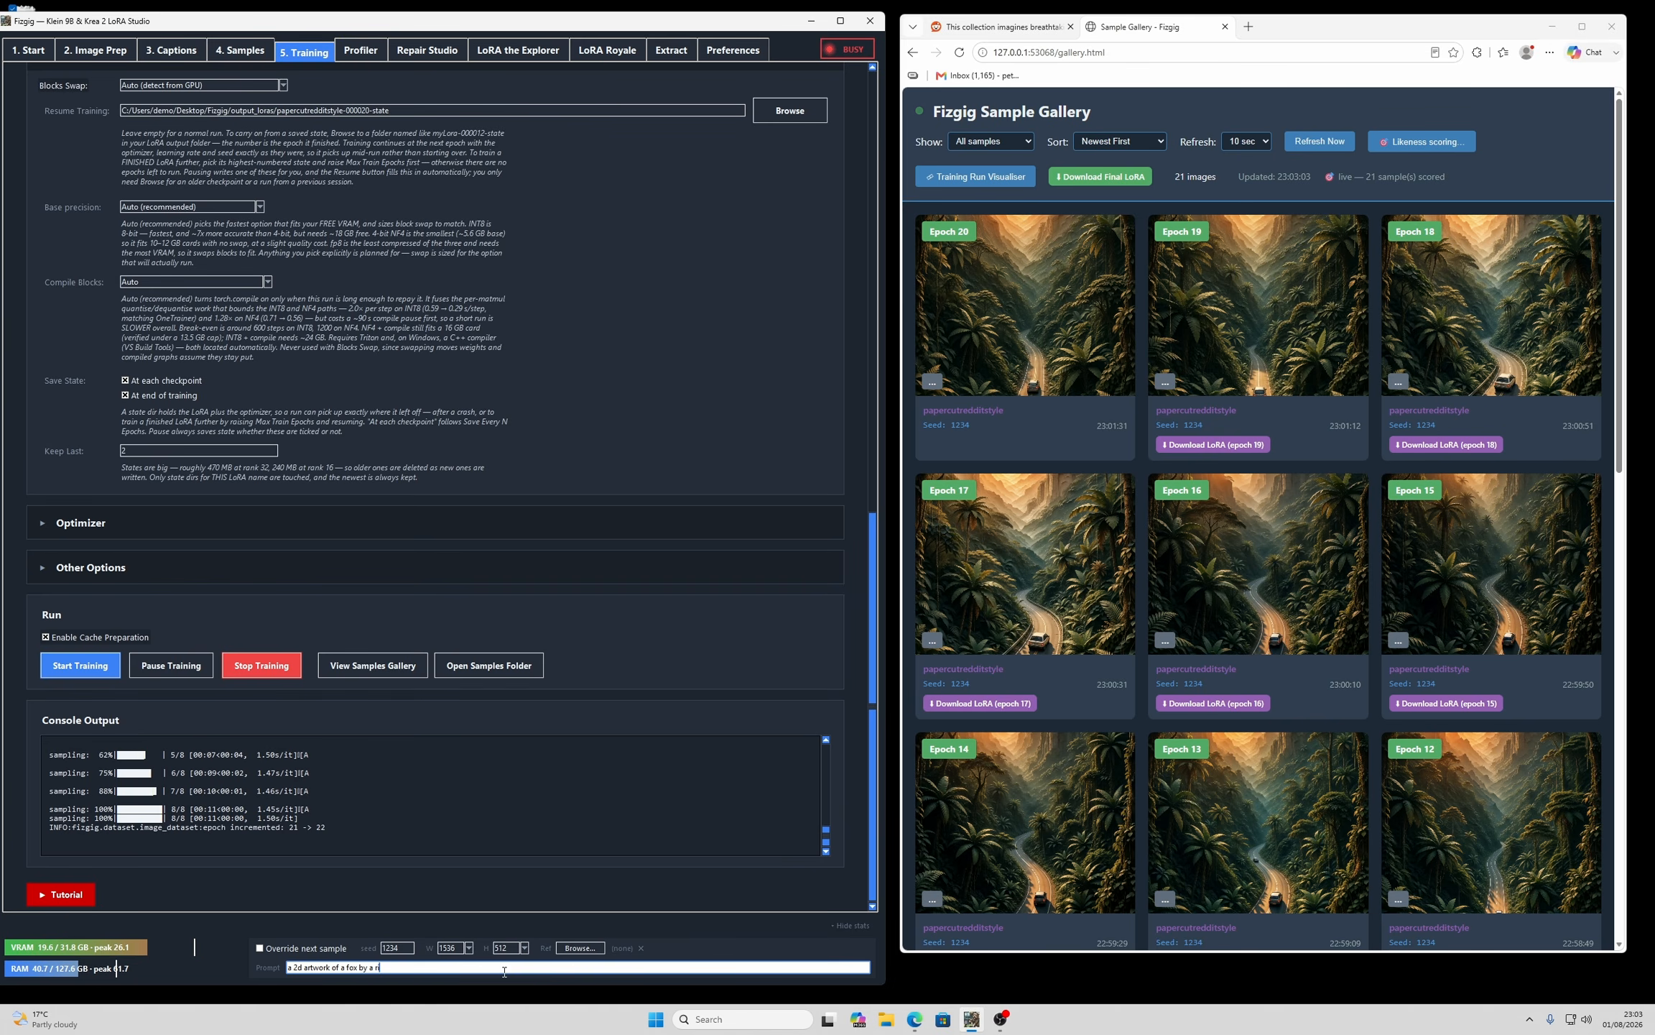
type("ver")
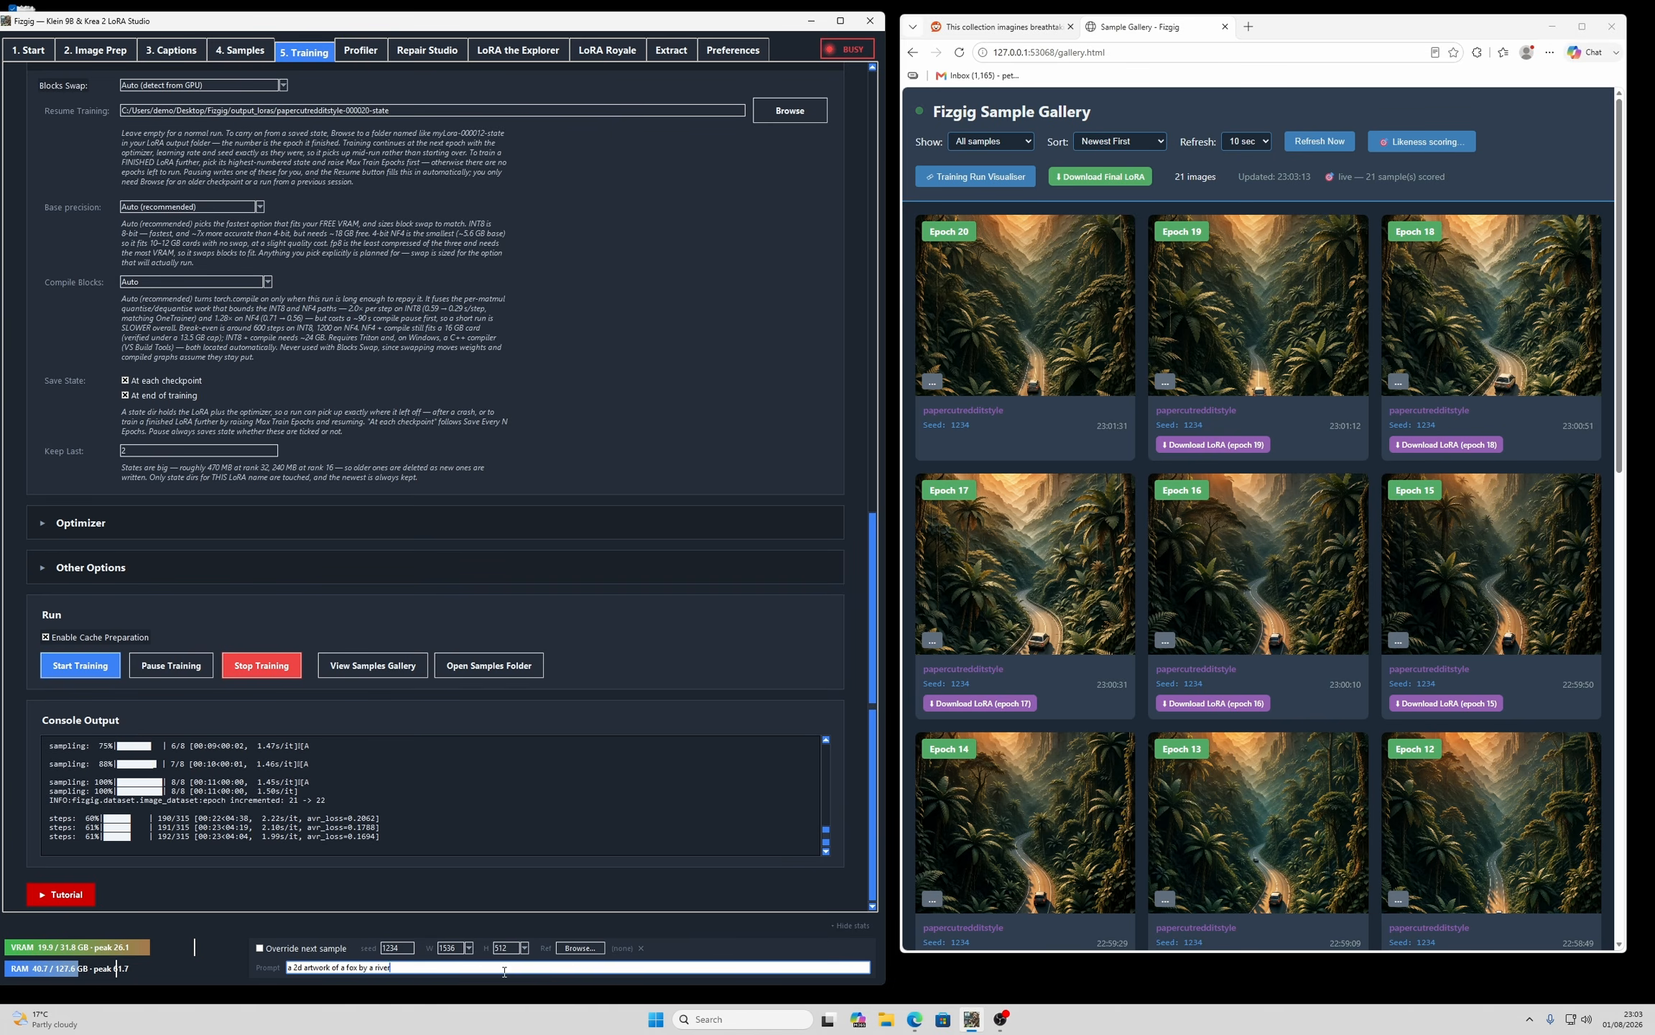
- Set the override sample size to 1024 wide by 768 high
left_click(467, 947)
left_click(447, 982)
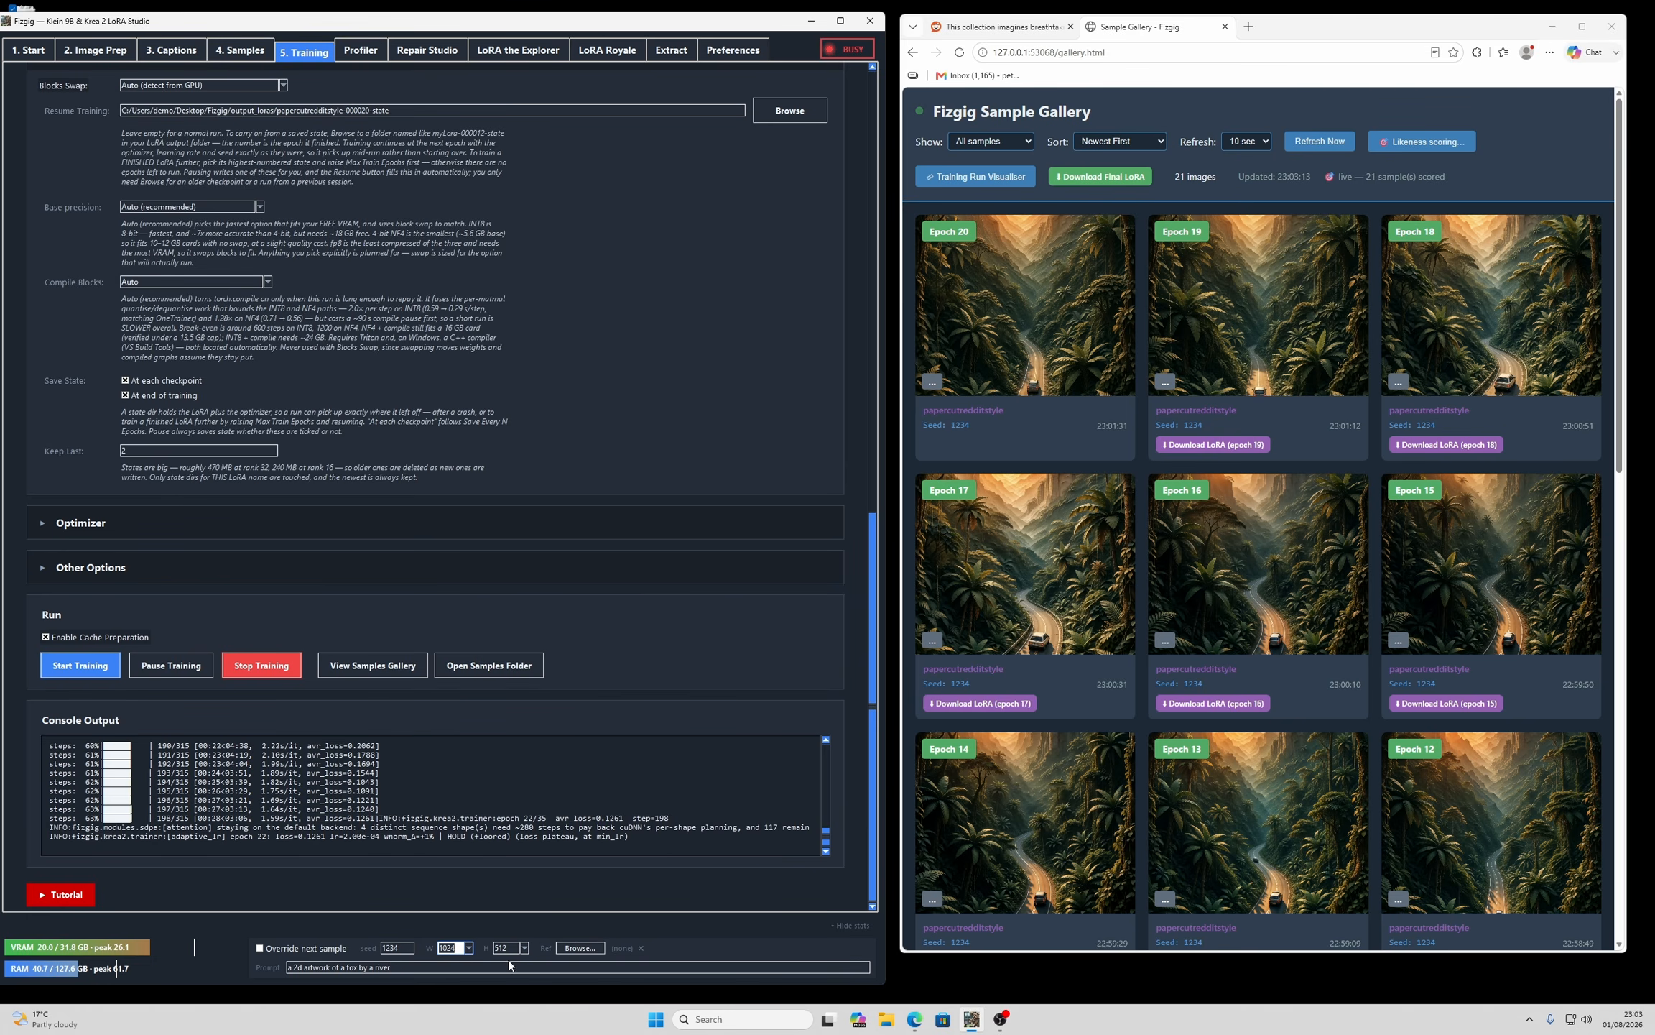
left_click(525, 947)
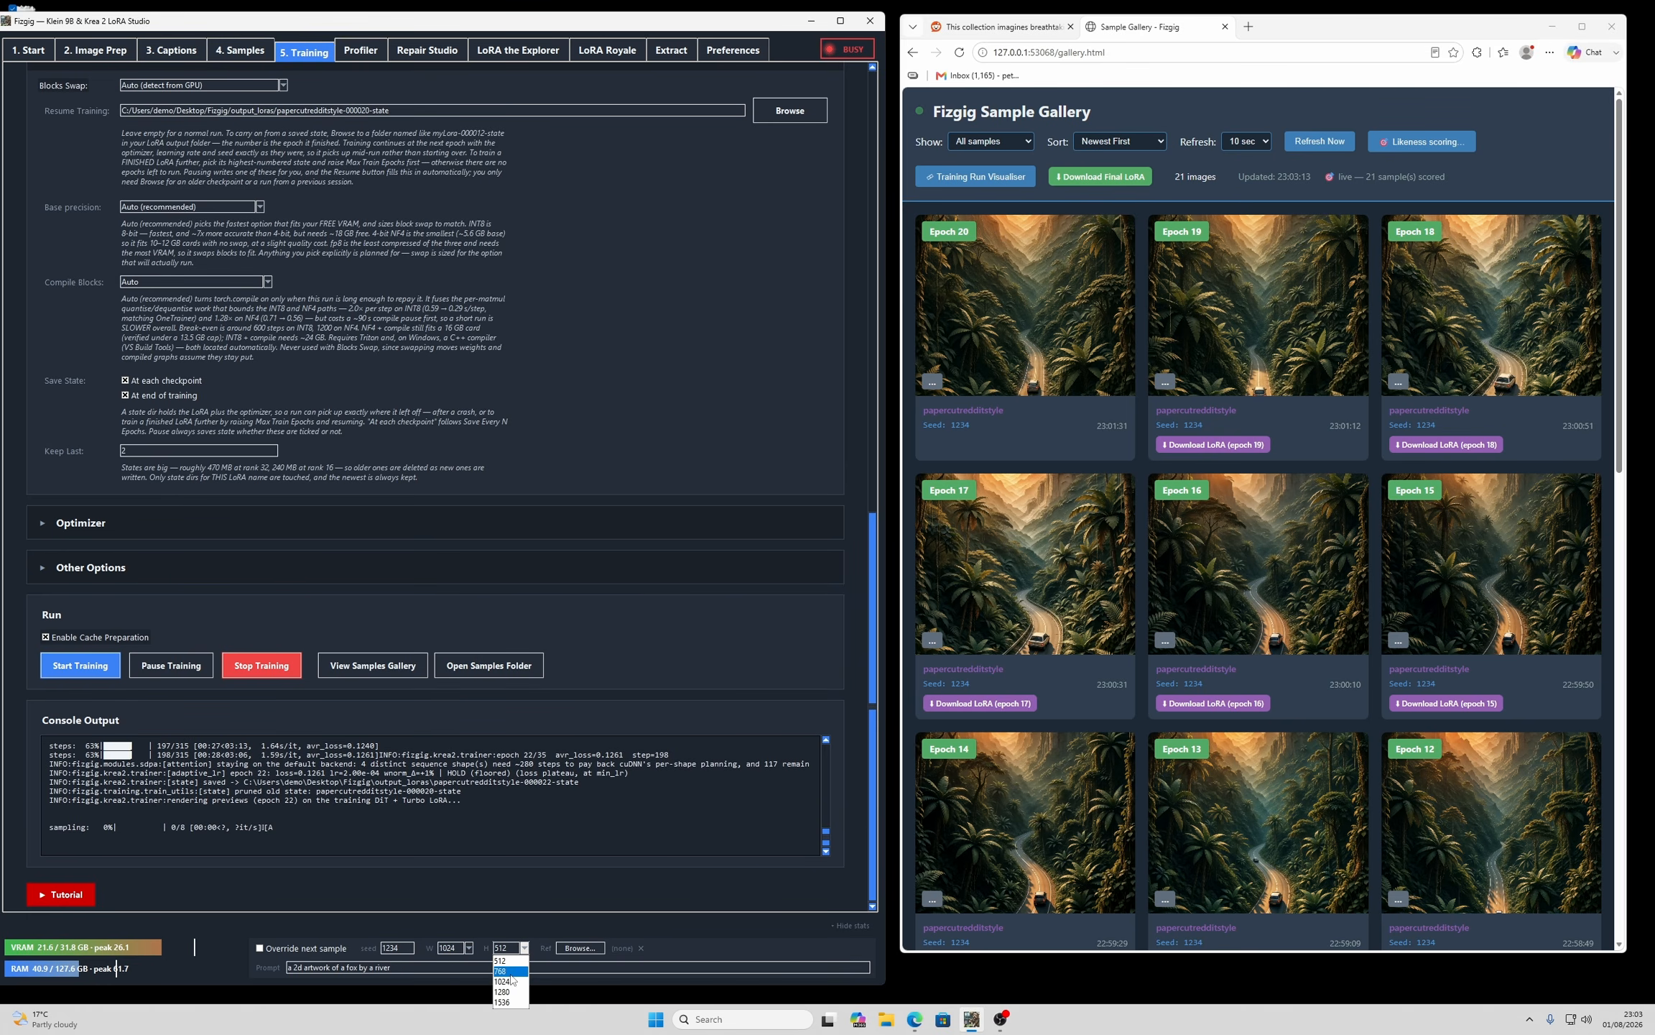
left_click(519, 970)
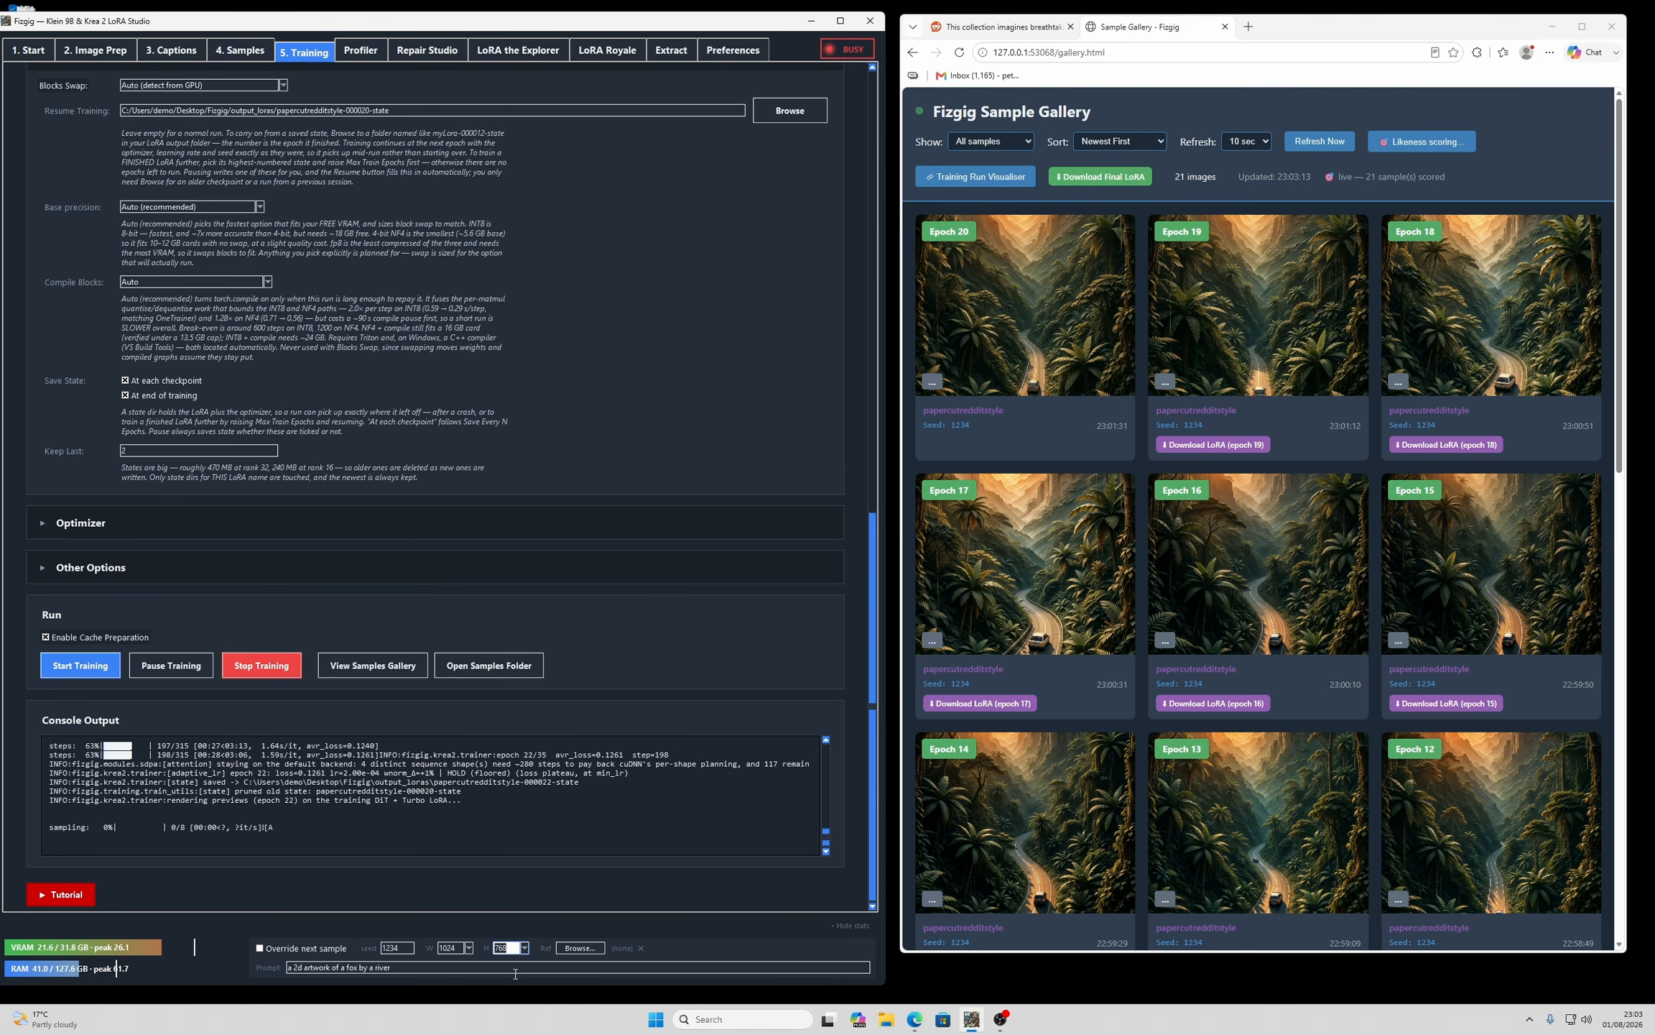
- Set the override sample size to 1280 wide by 1024 high
left_click(468, 948)
left_click(447, 993)
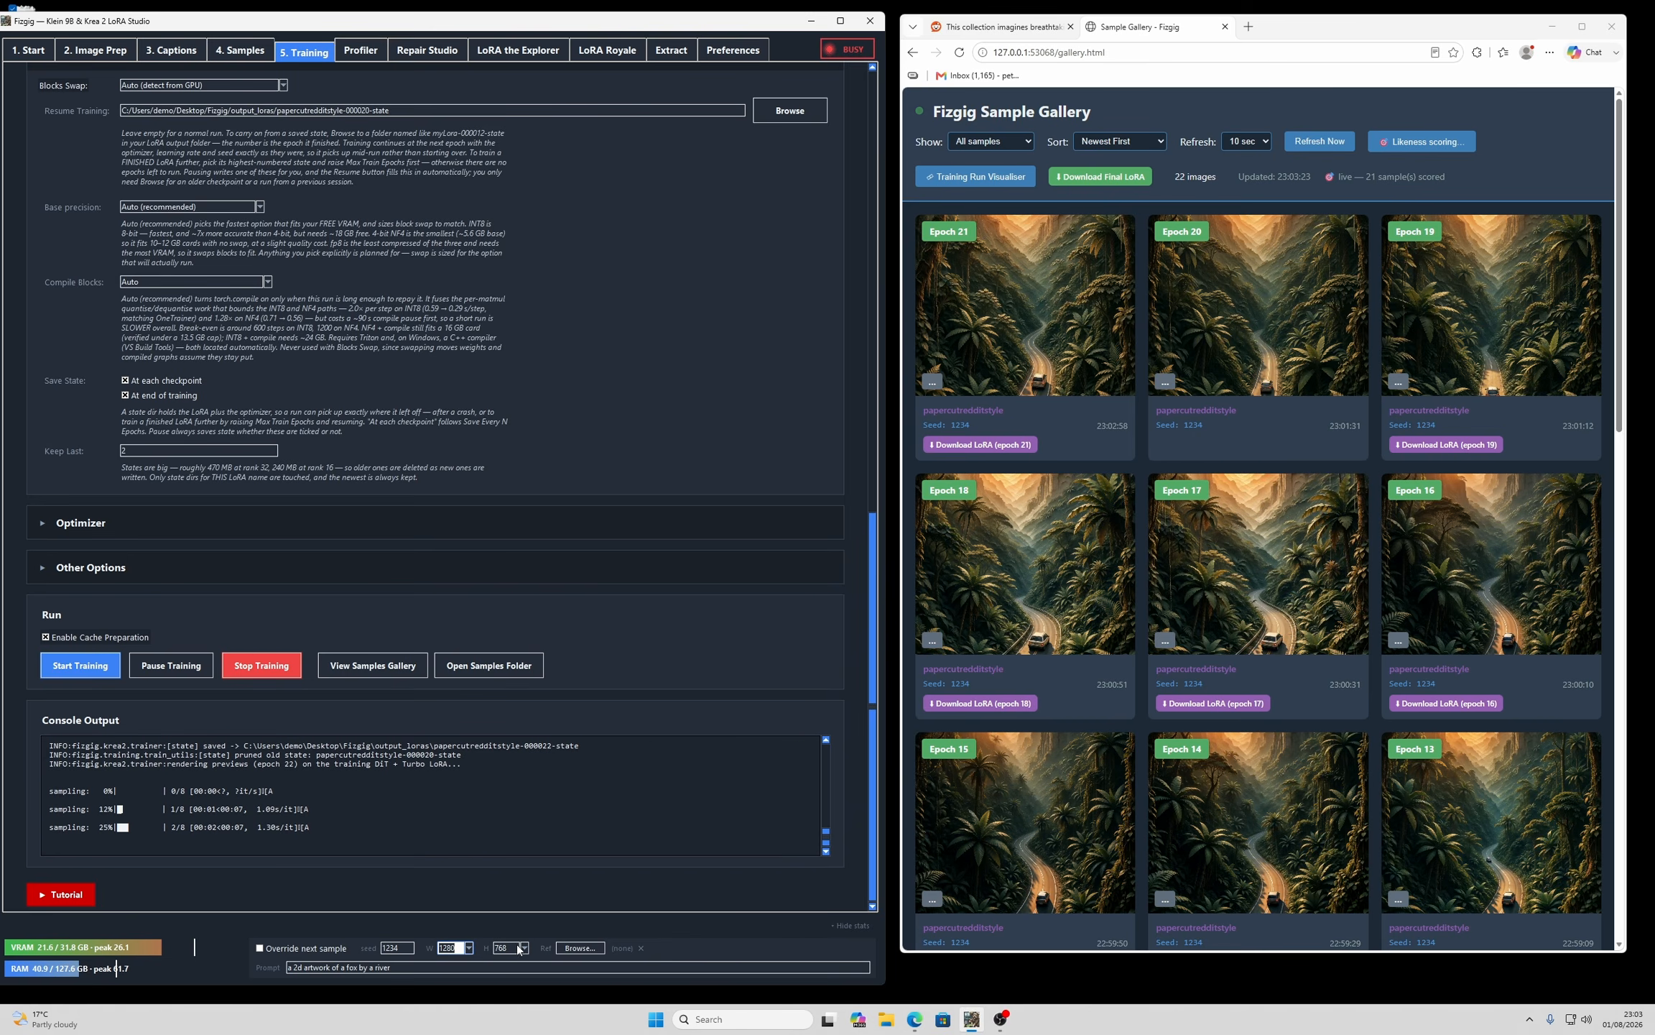
left_click(524, 947)
left_click(499, 970)
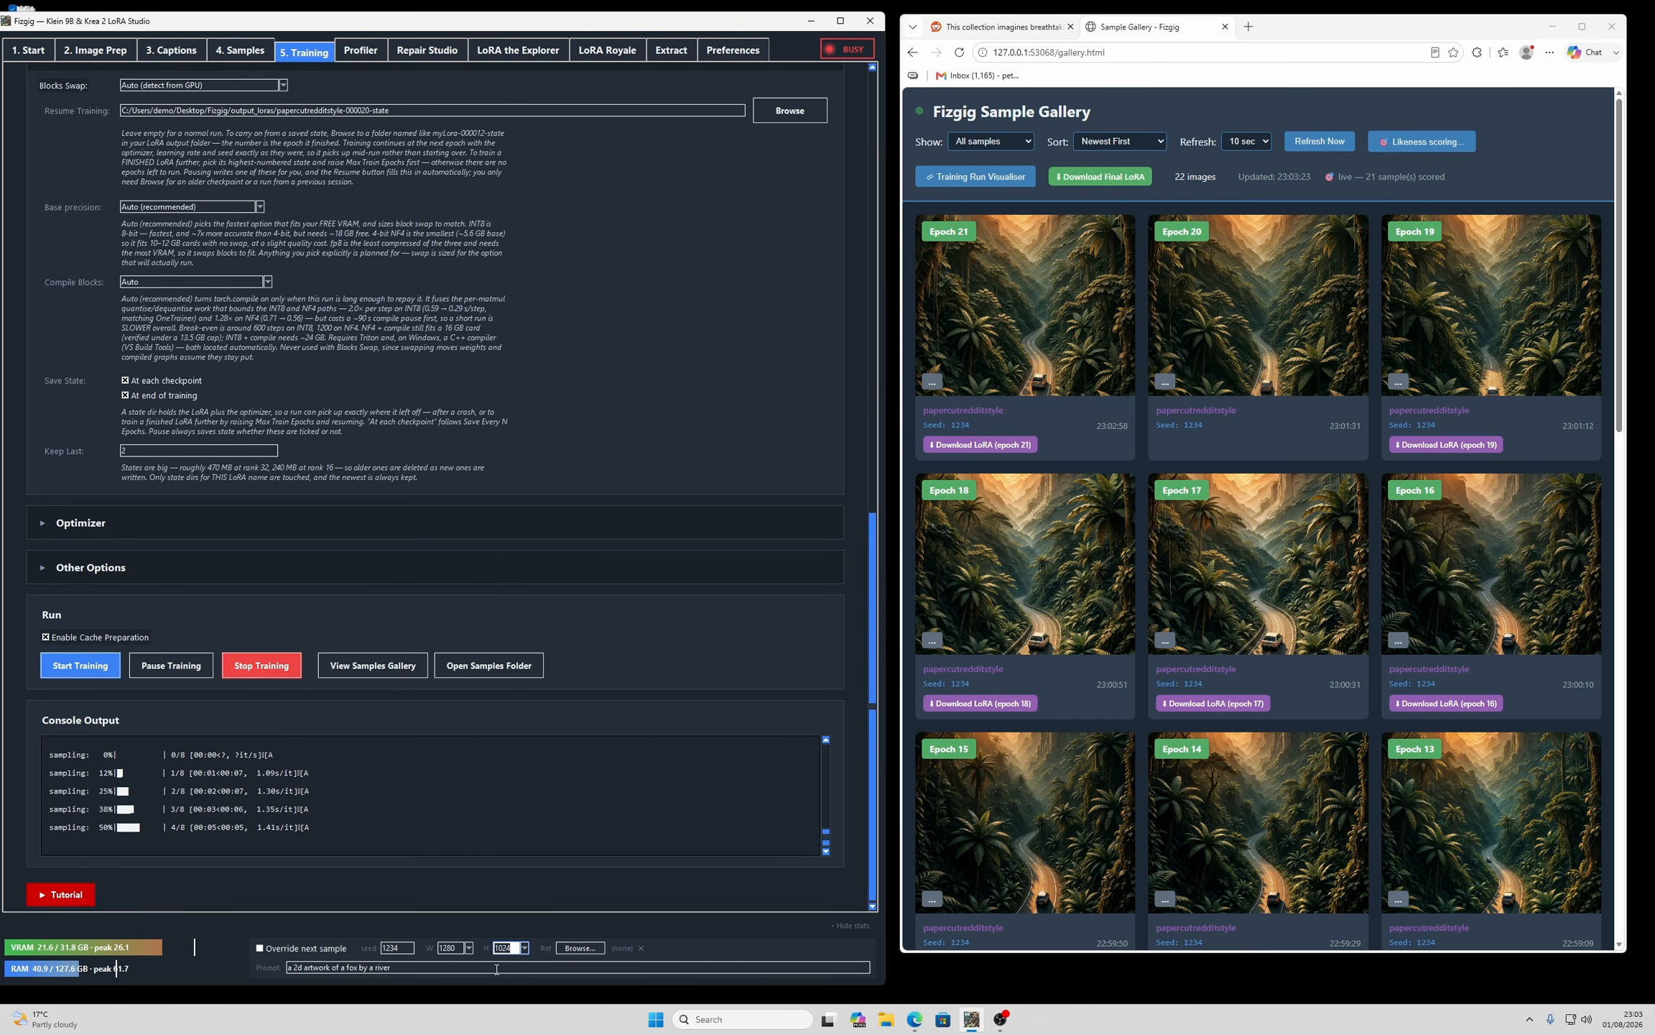
- Enable the override for the next sample and view the epoch 21 sample at full size in the gallery
left_click(261, 949)
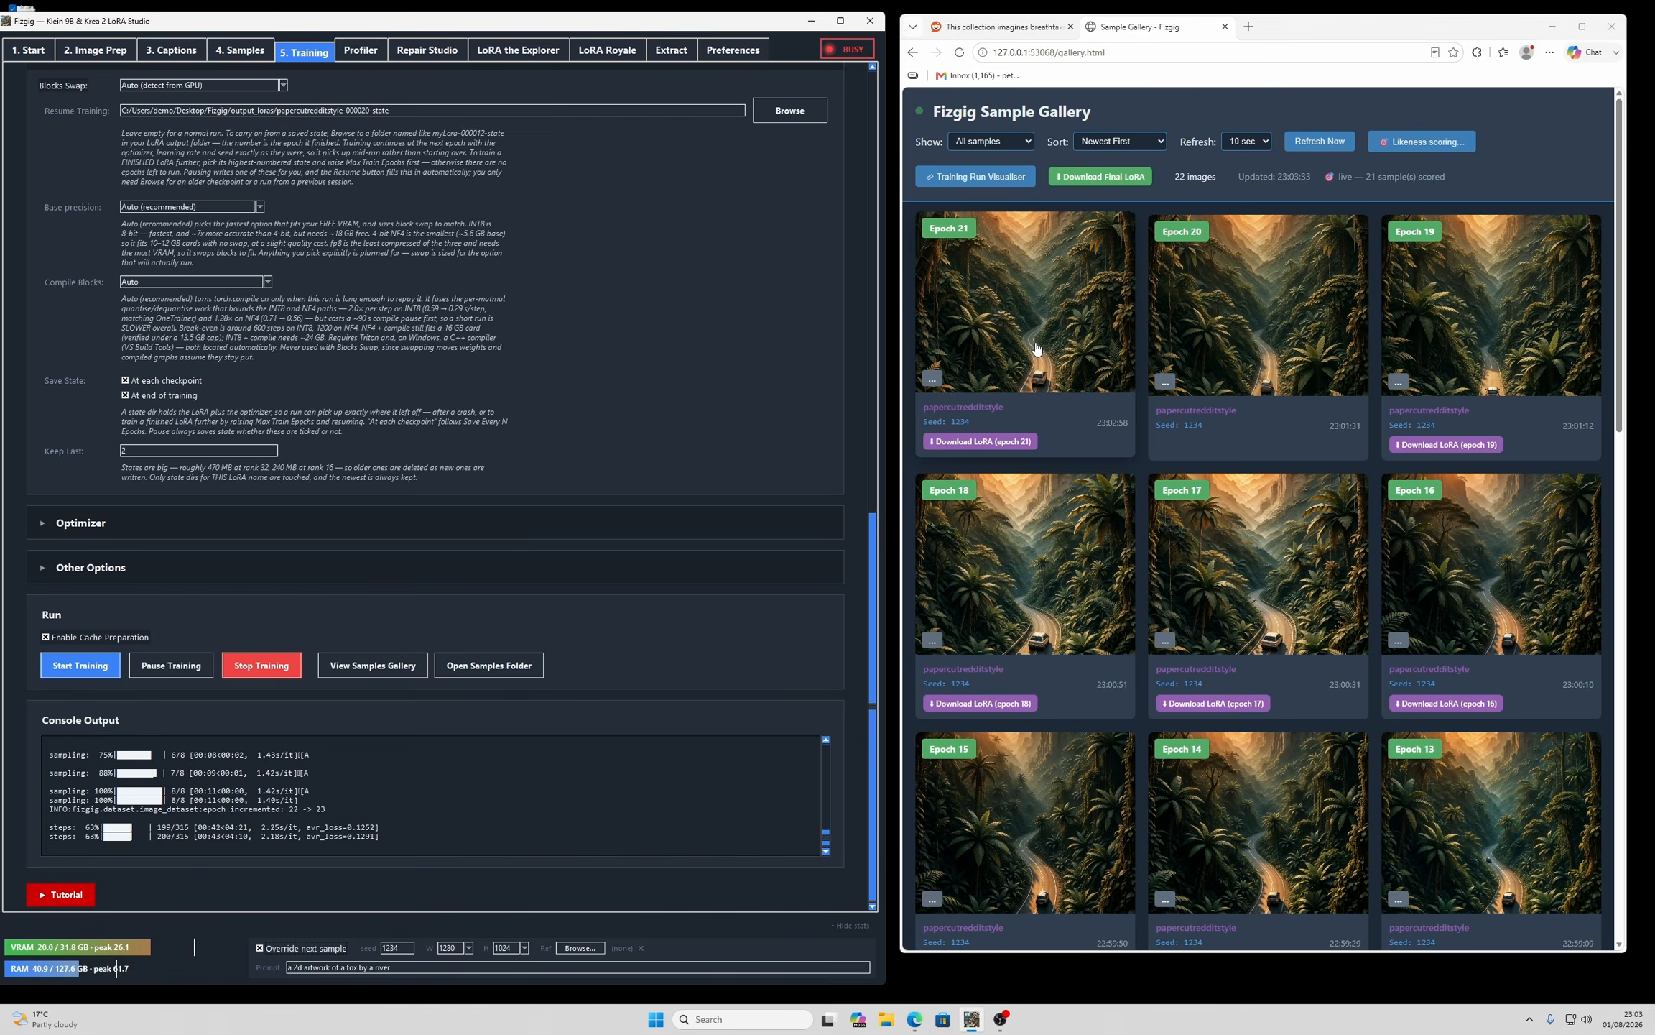
left_click(1036, 348)
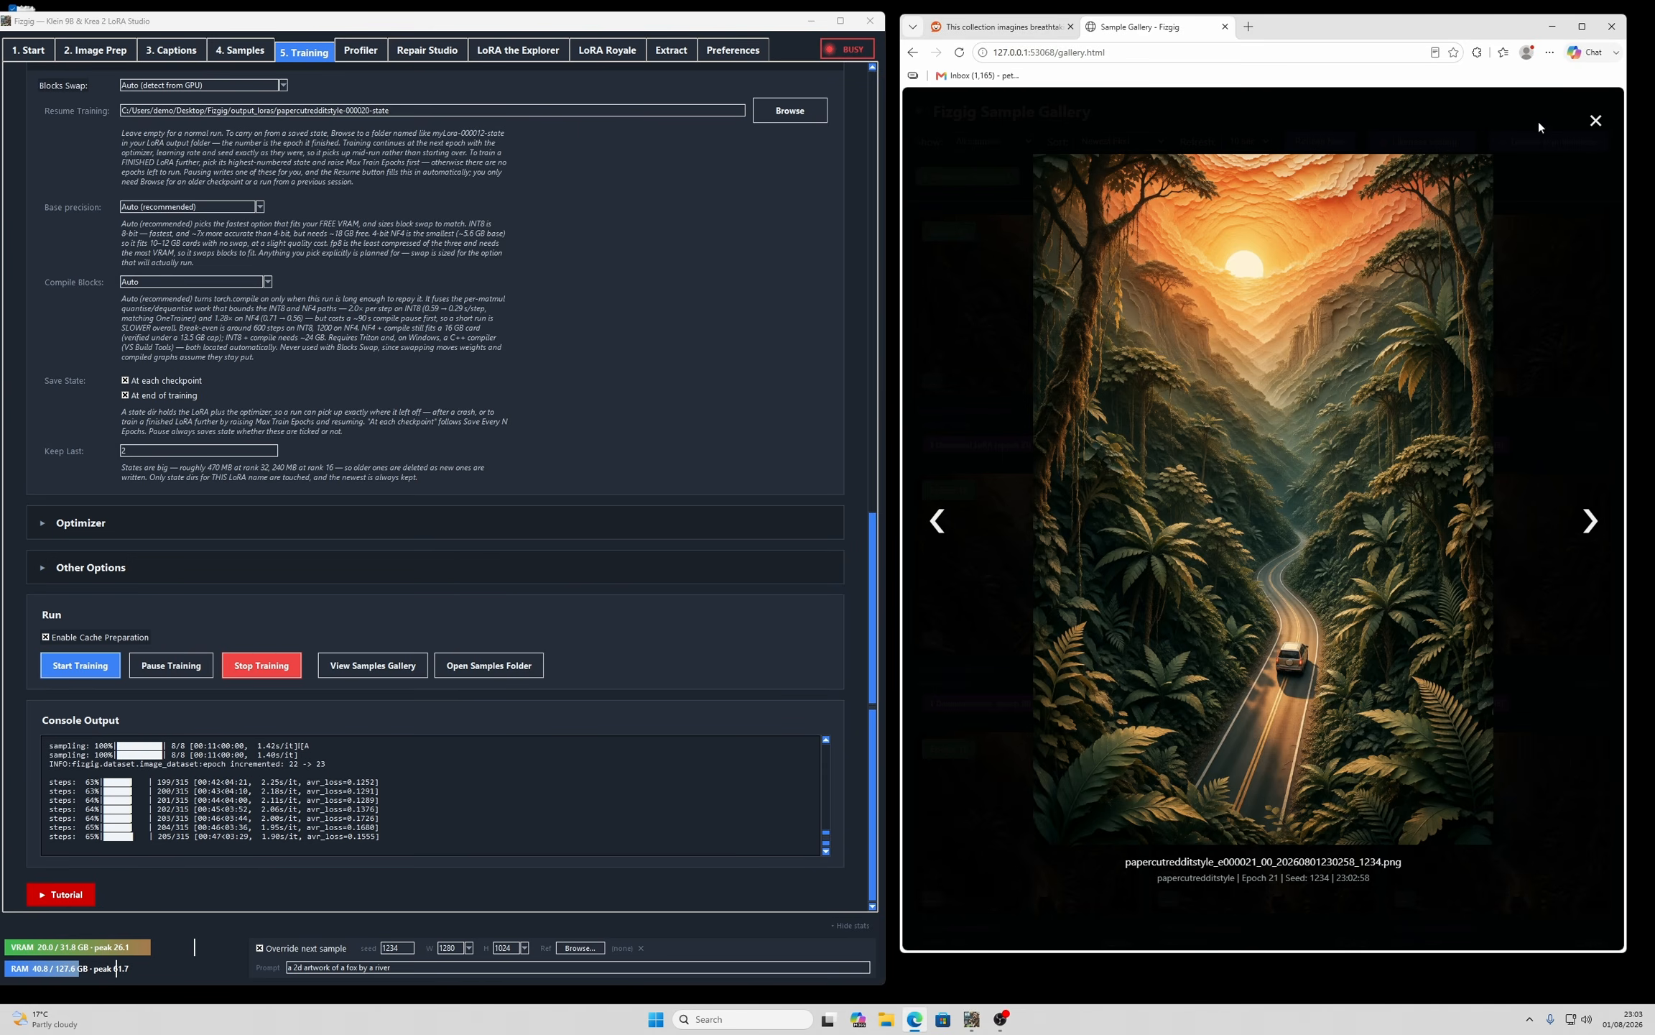
left_click(1594, 120)
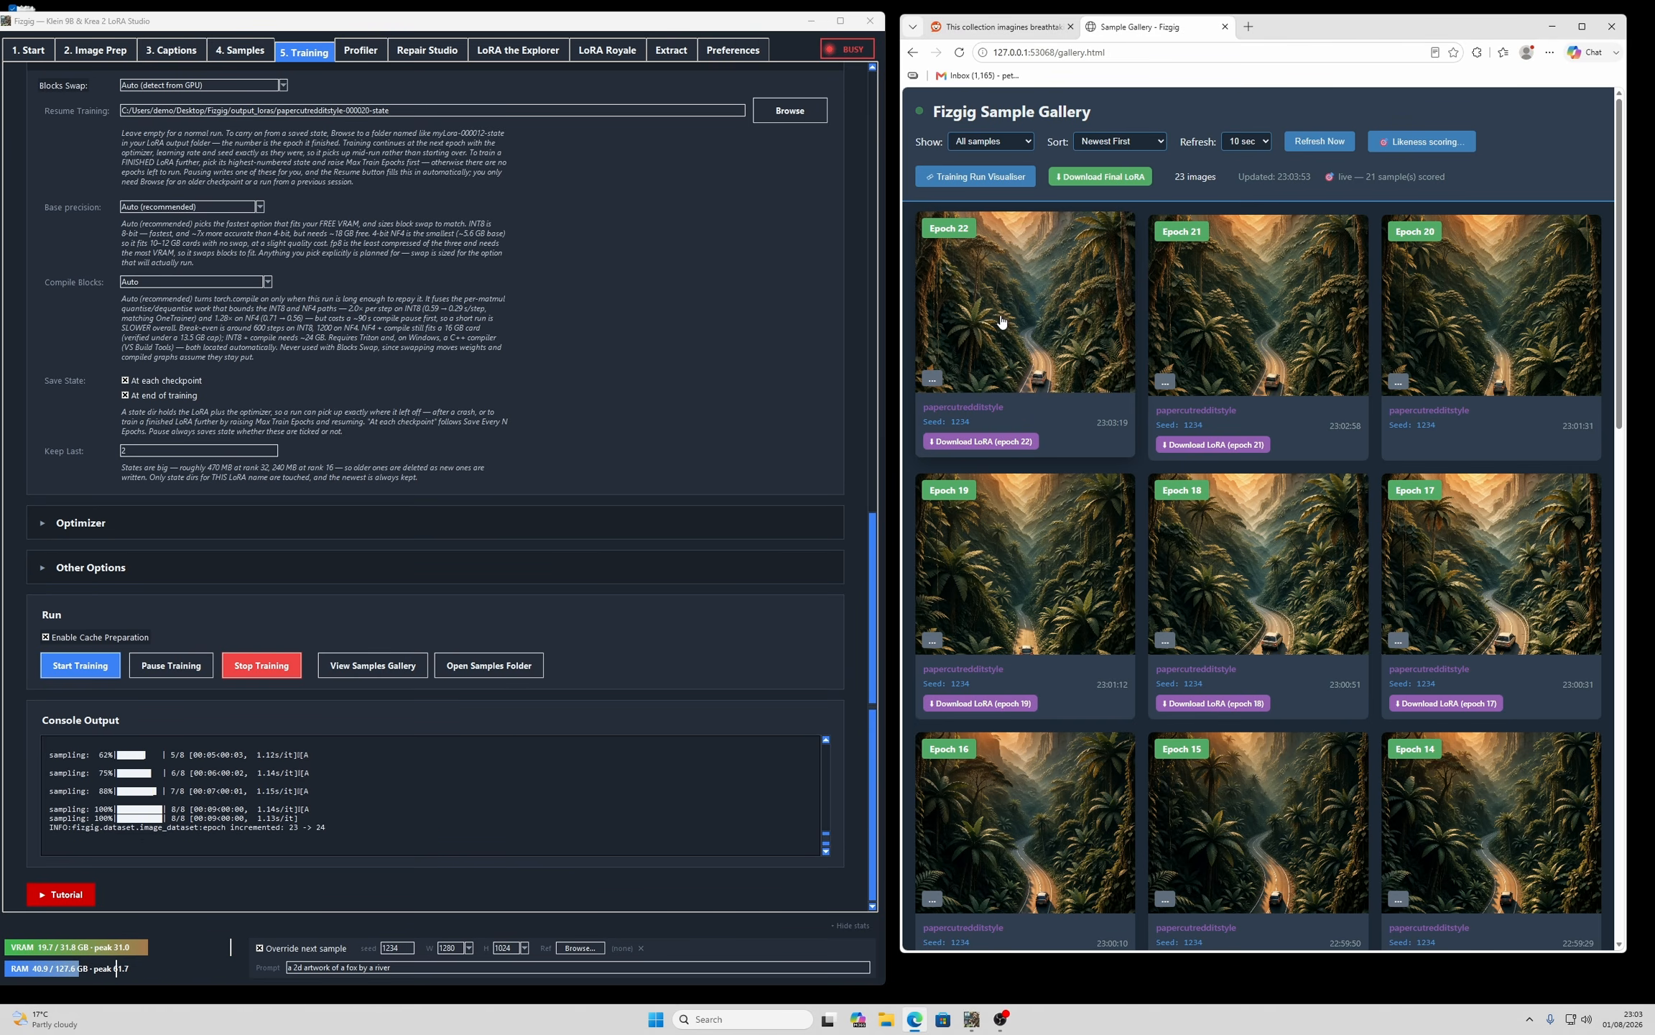
- Refresh the sample gallery and view the epoch 23 fox sample at full size
left_click(1306, 146)
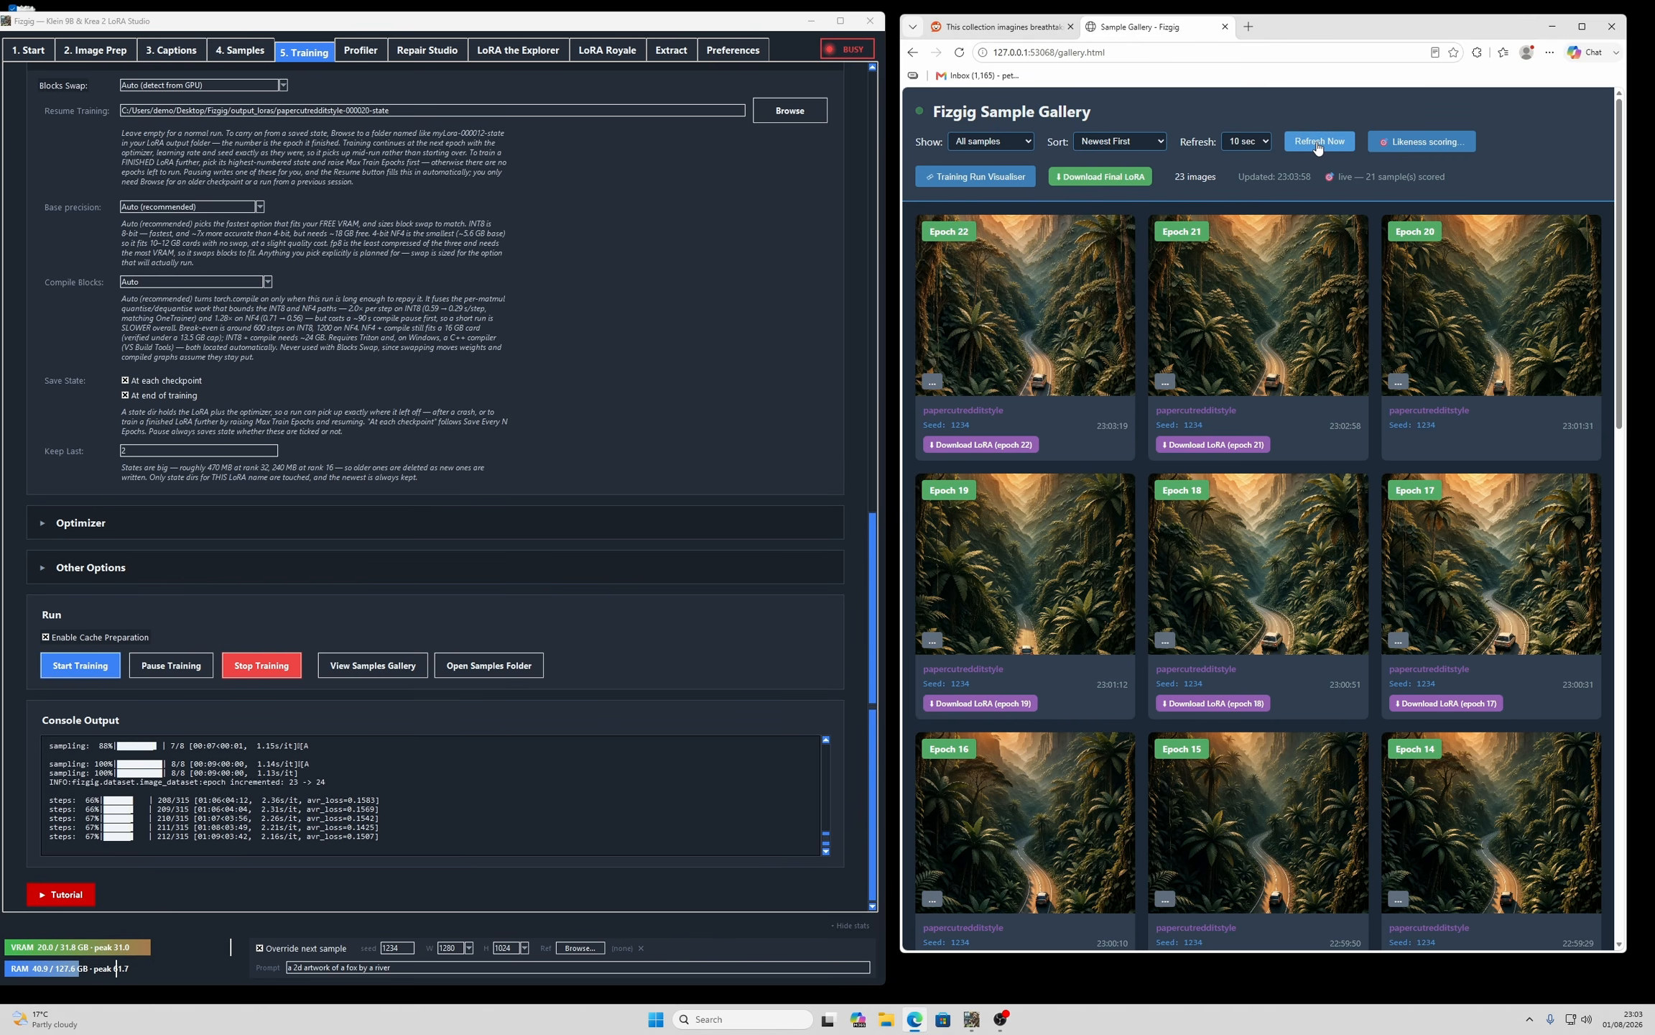
left_click(1063, 277)
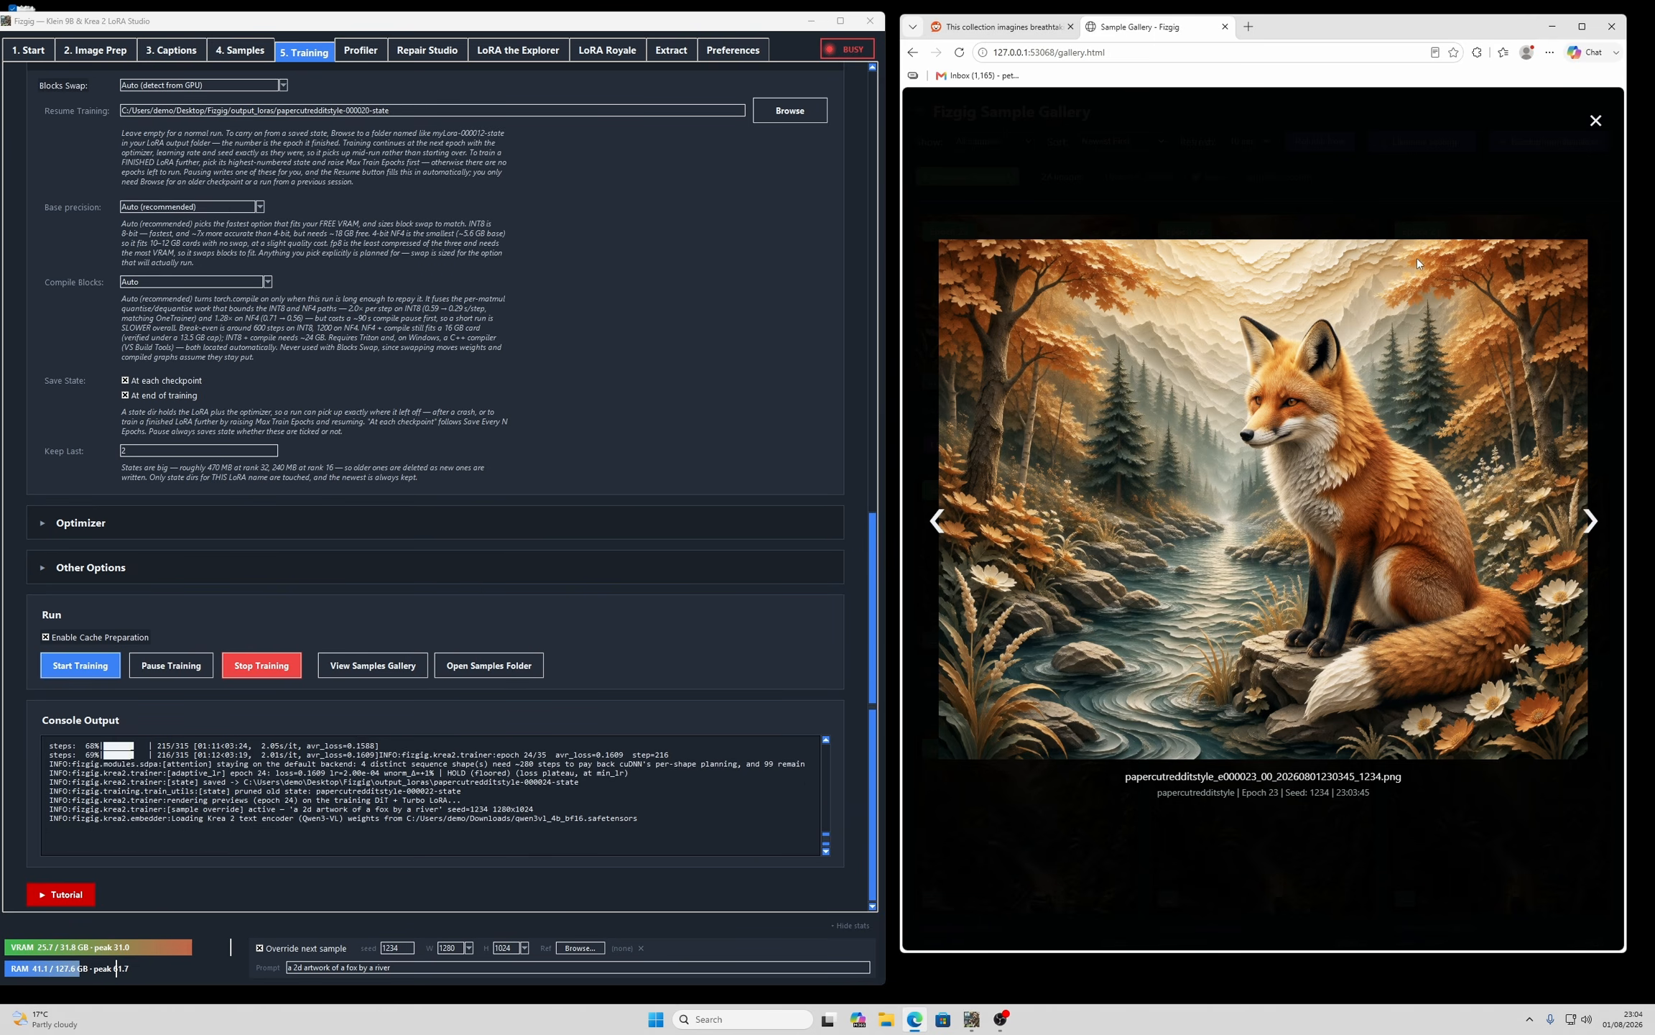
left_click(1597, 117)
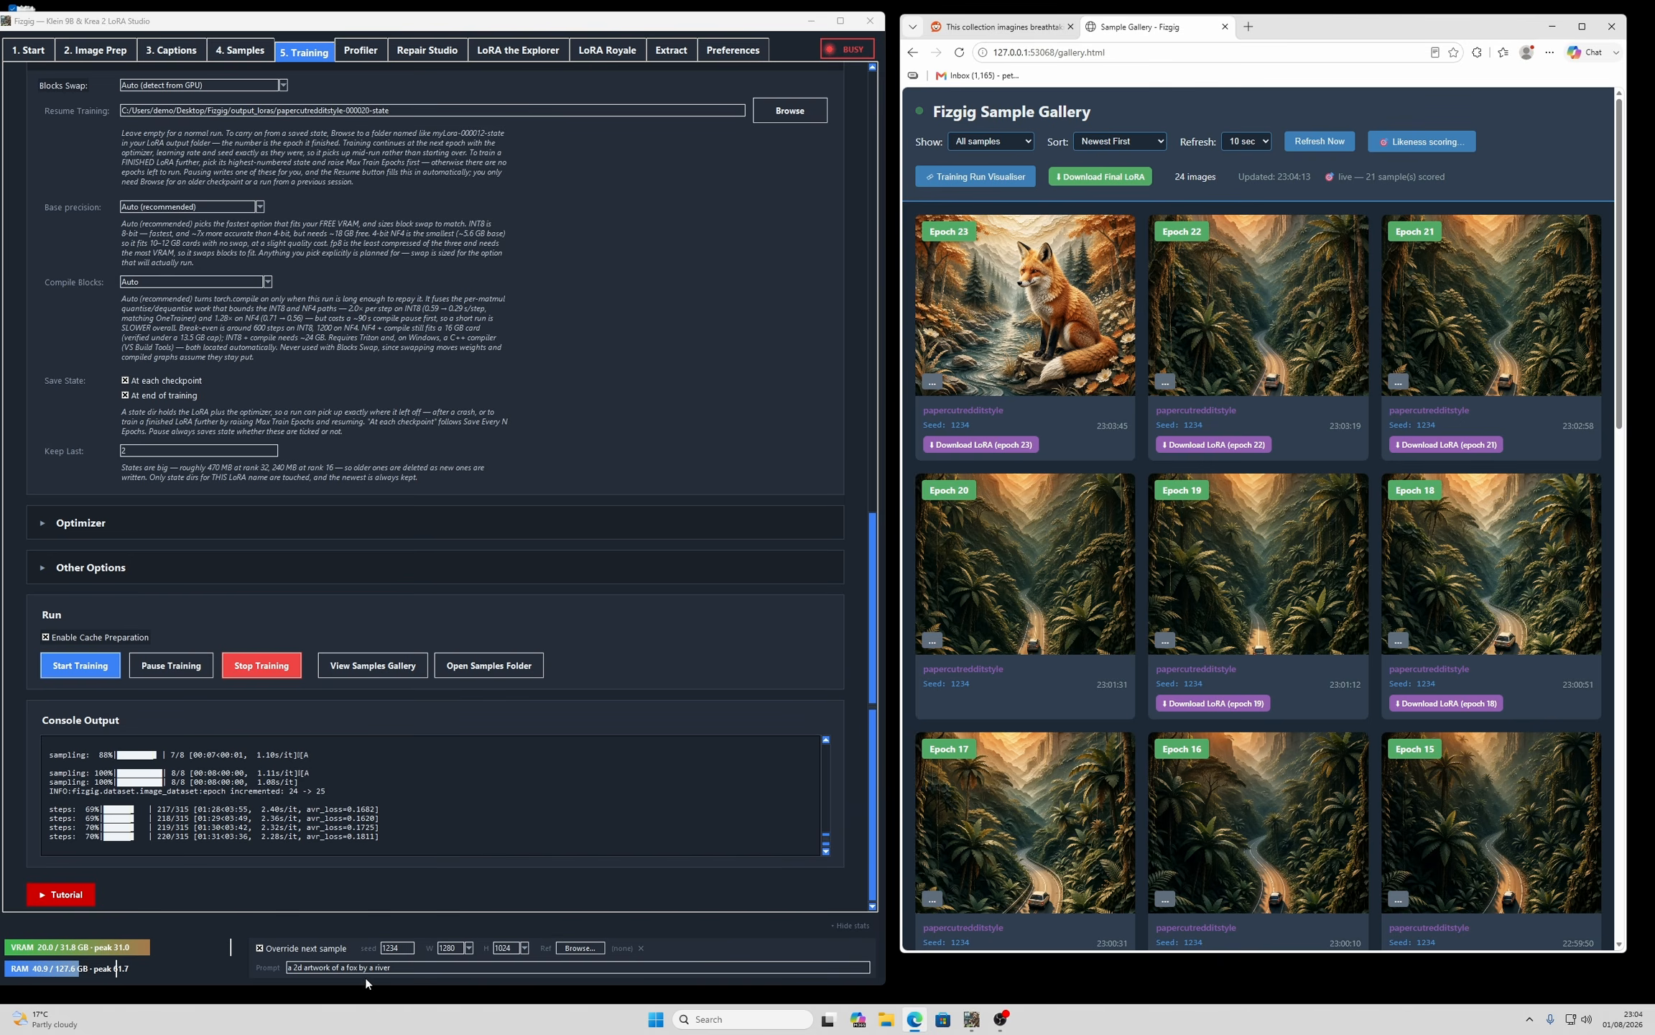
- Add the trigger word "zwxem," to the start of the override prompt and check the regular sample preview settings
left_click(321, 972)
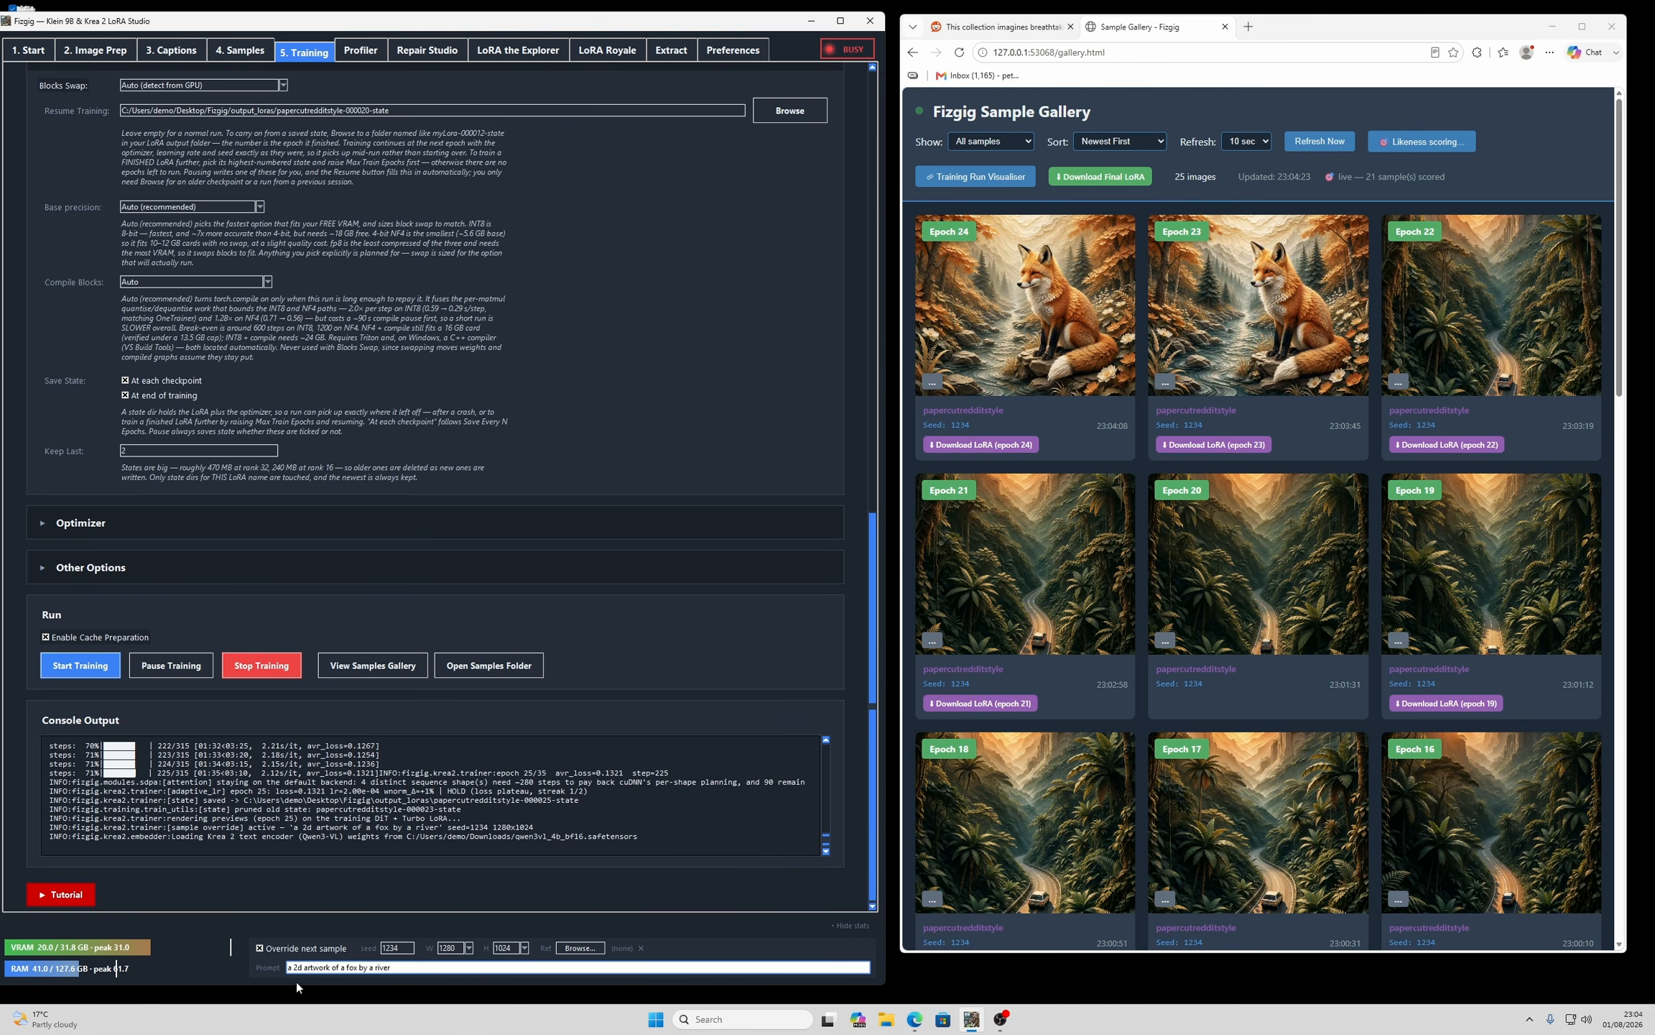
type("zwxem,")
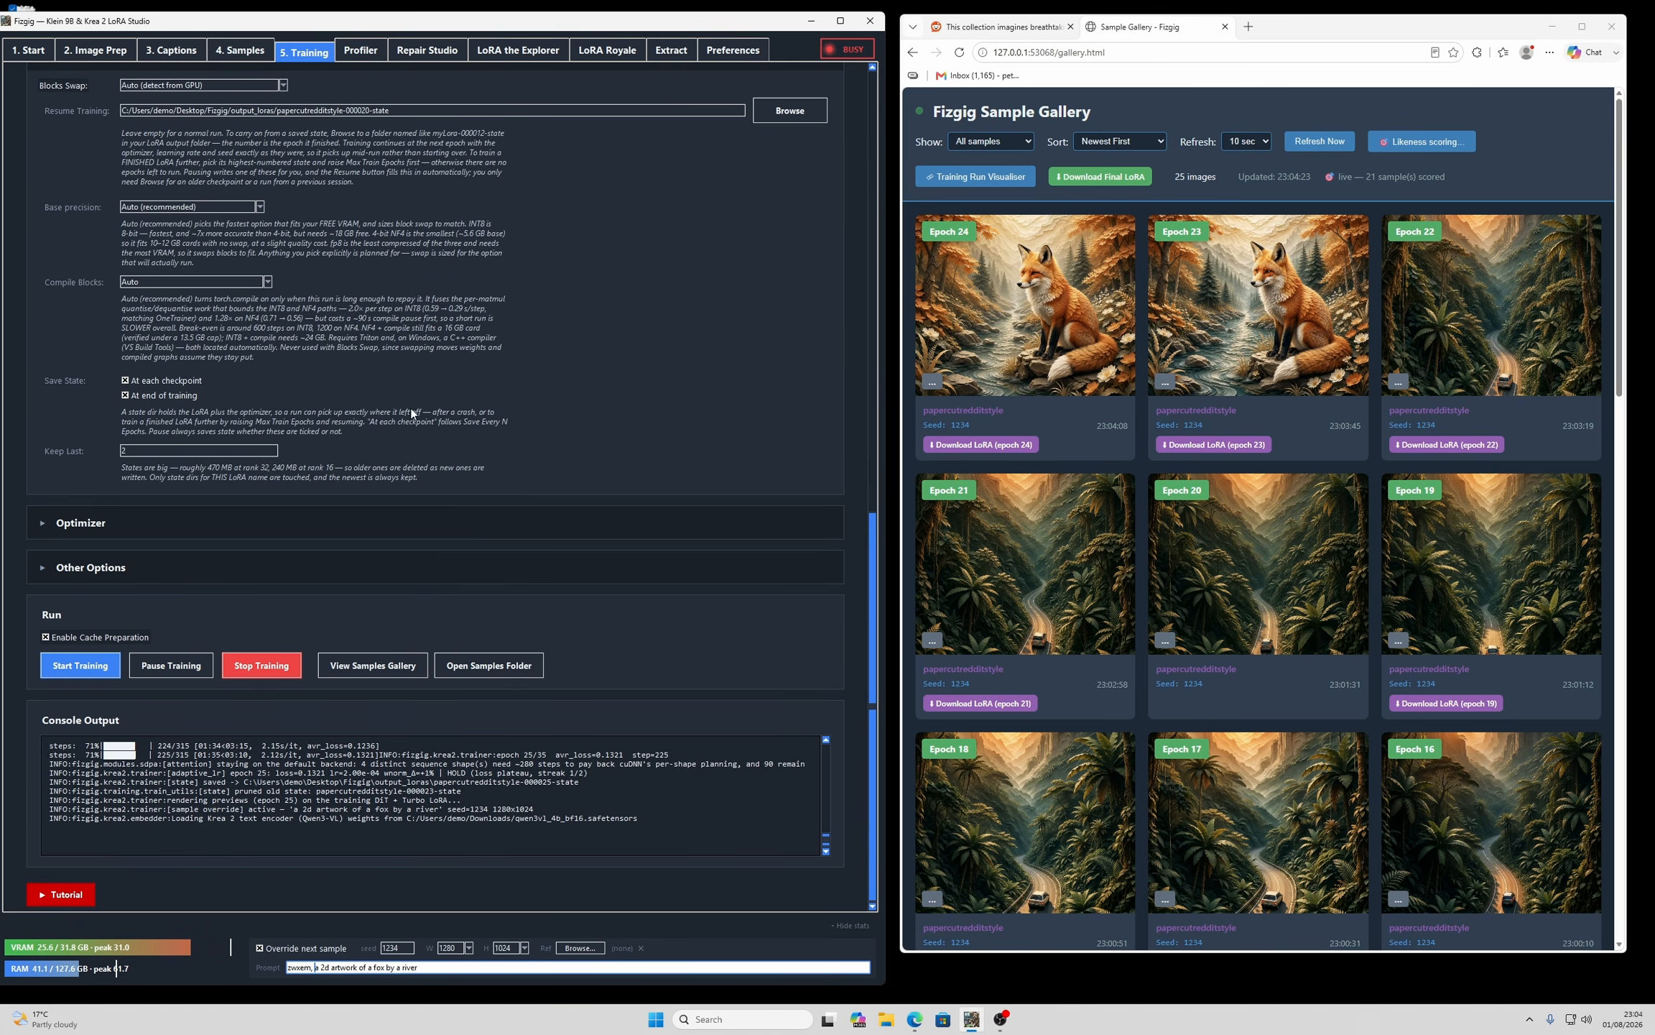
left_click(230, 56)
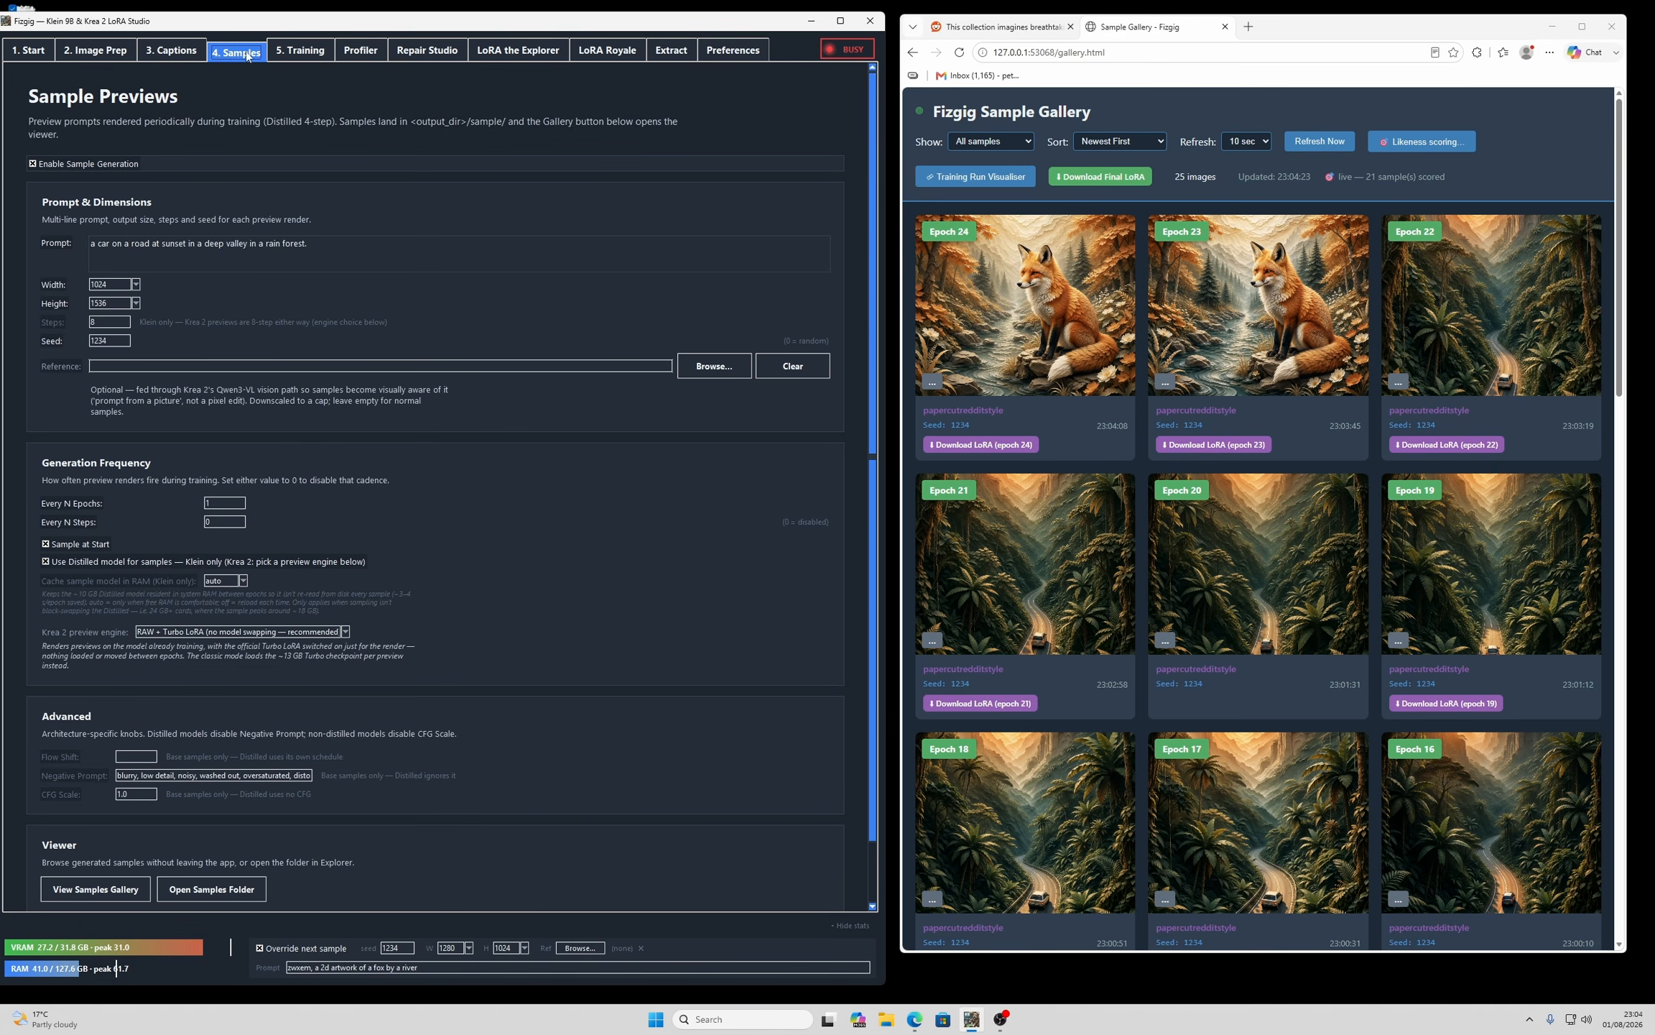
left_click(291, 51)
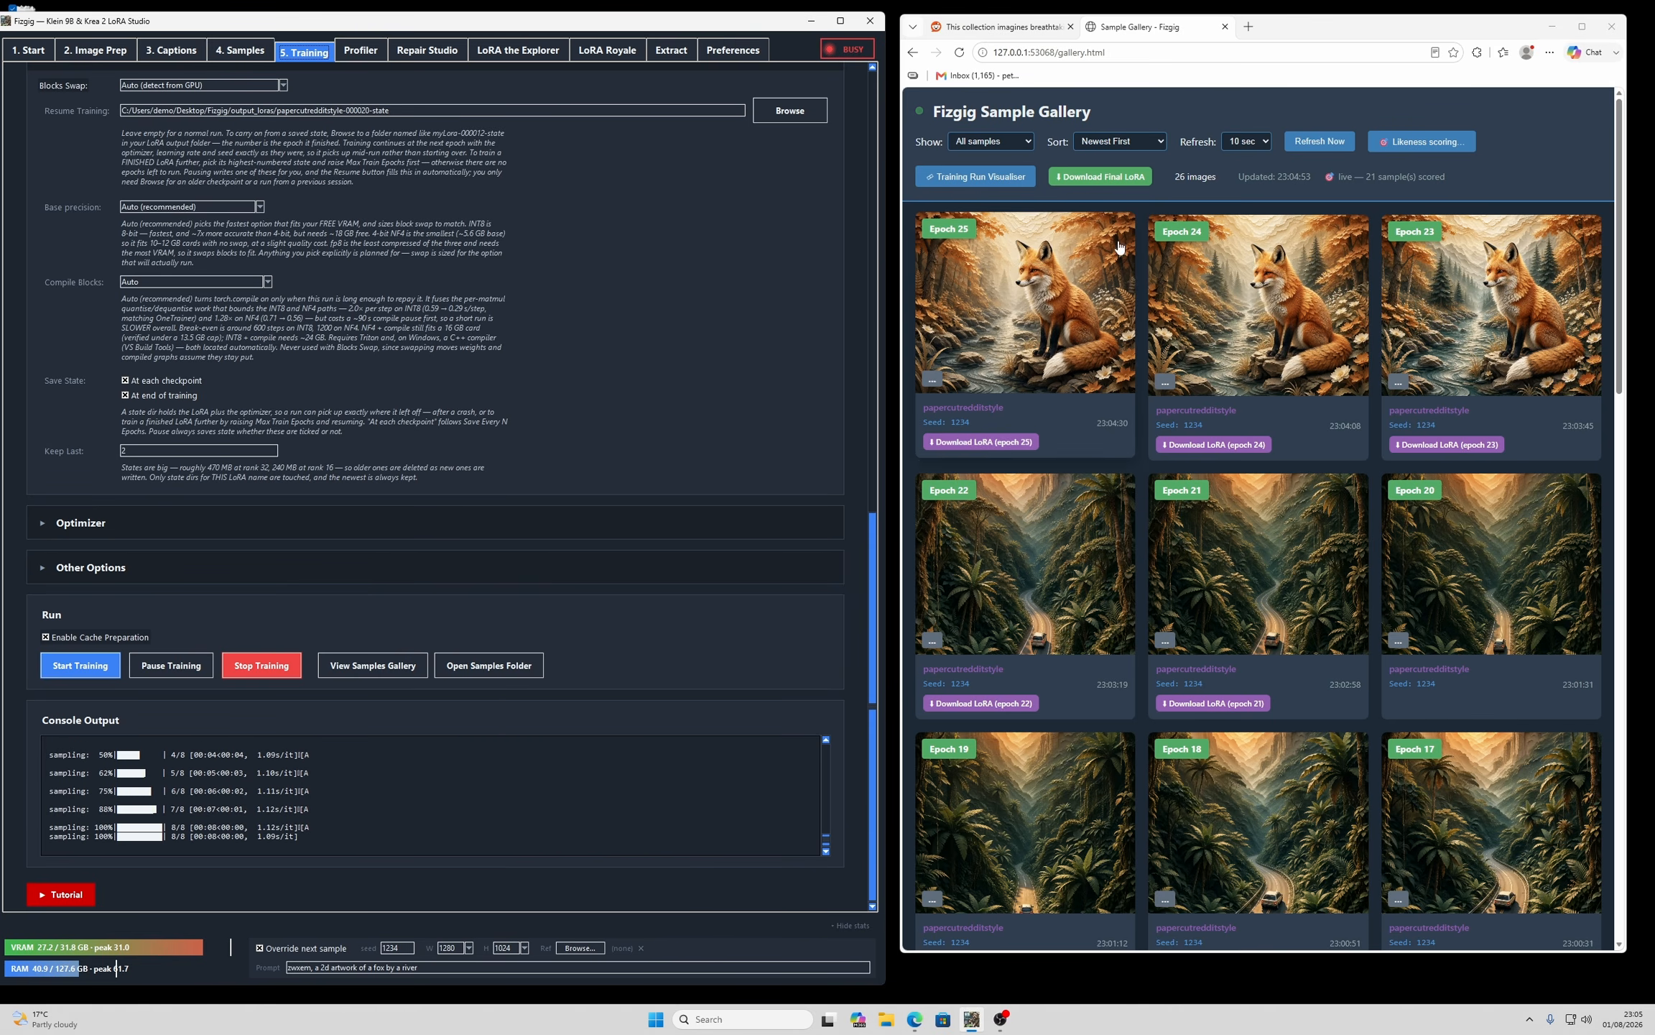
- Refresh the sample gallery and view the epoch 26 and epoch 27 fox samples at full size
left_click(1314, 151)
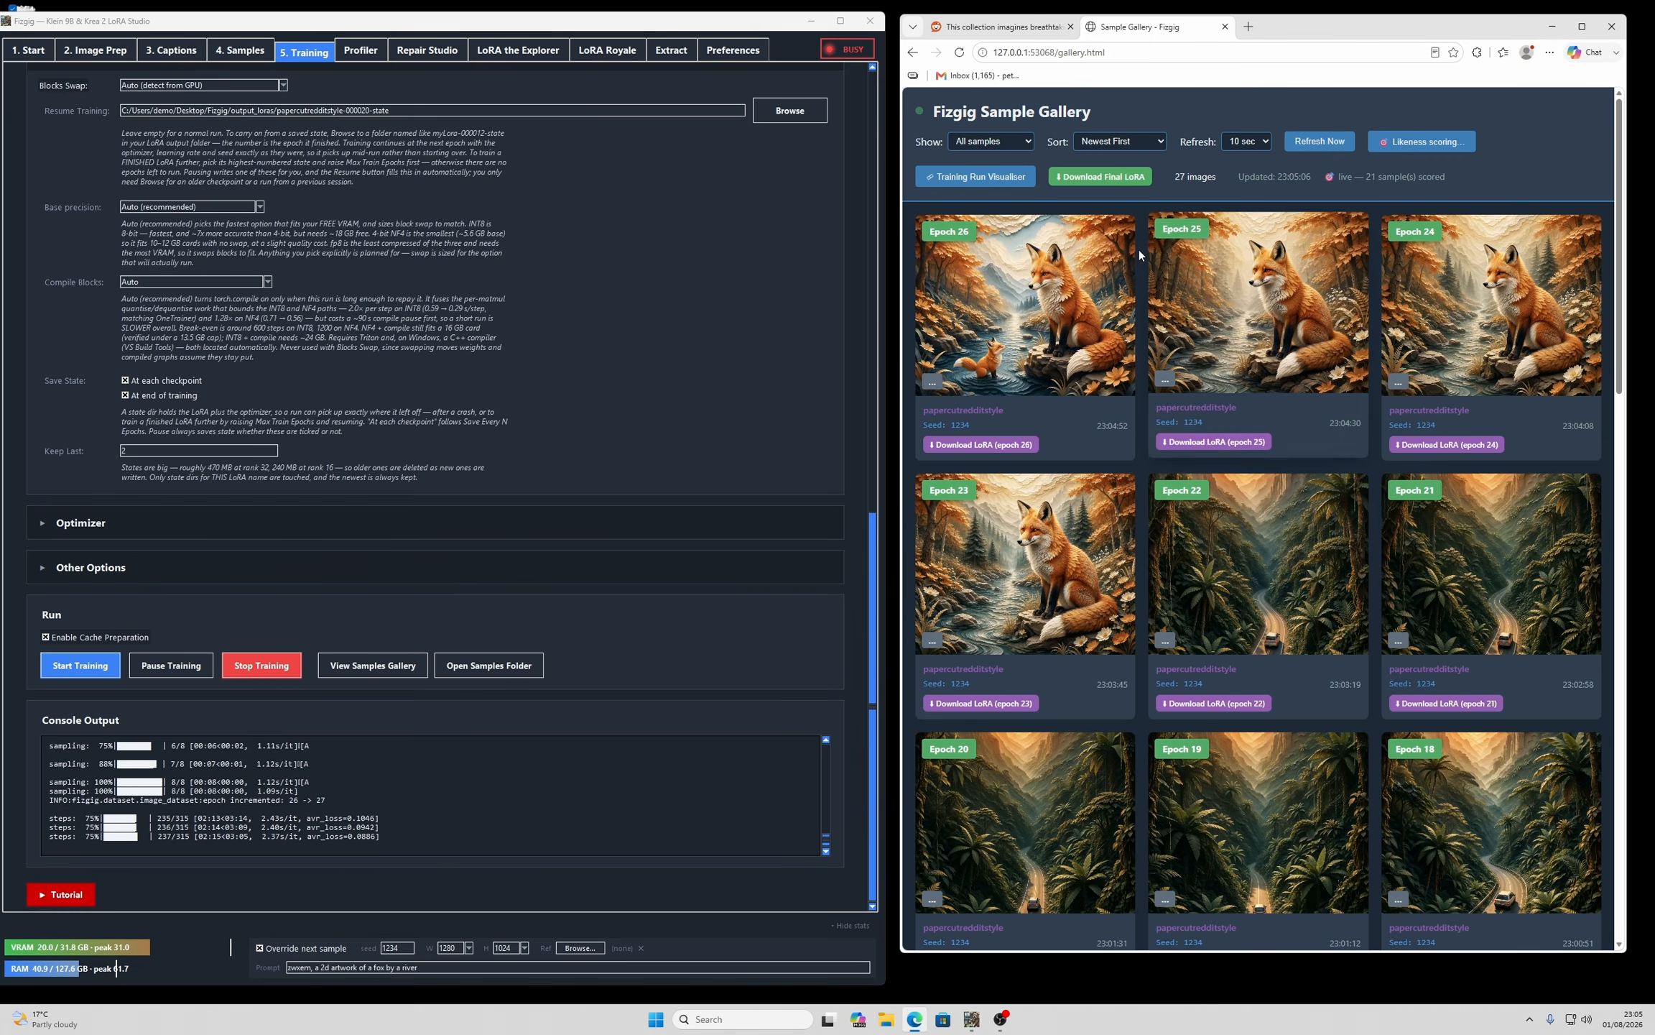
left_click(1111, 280)
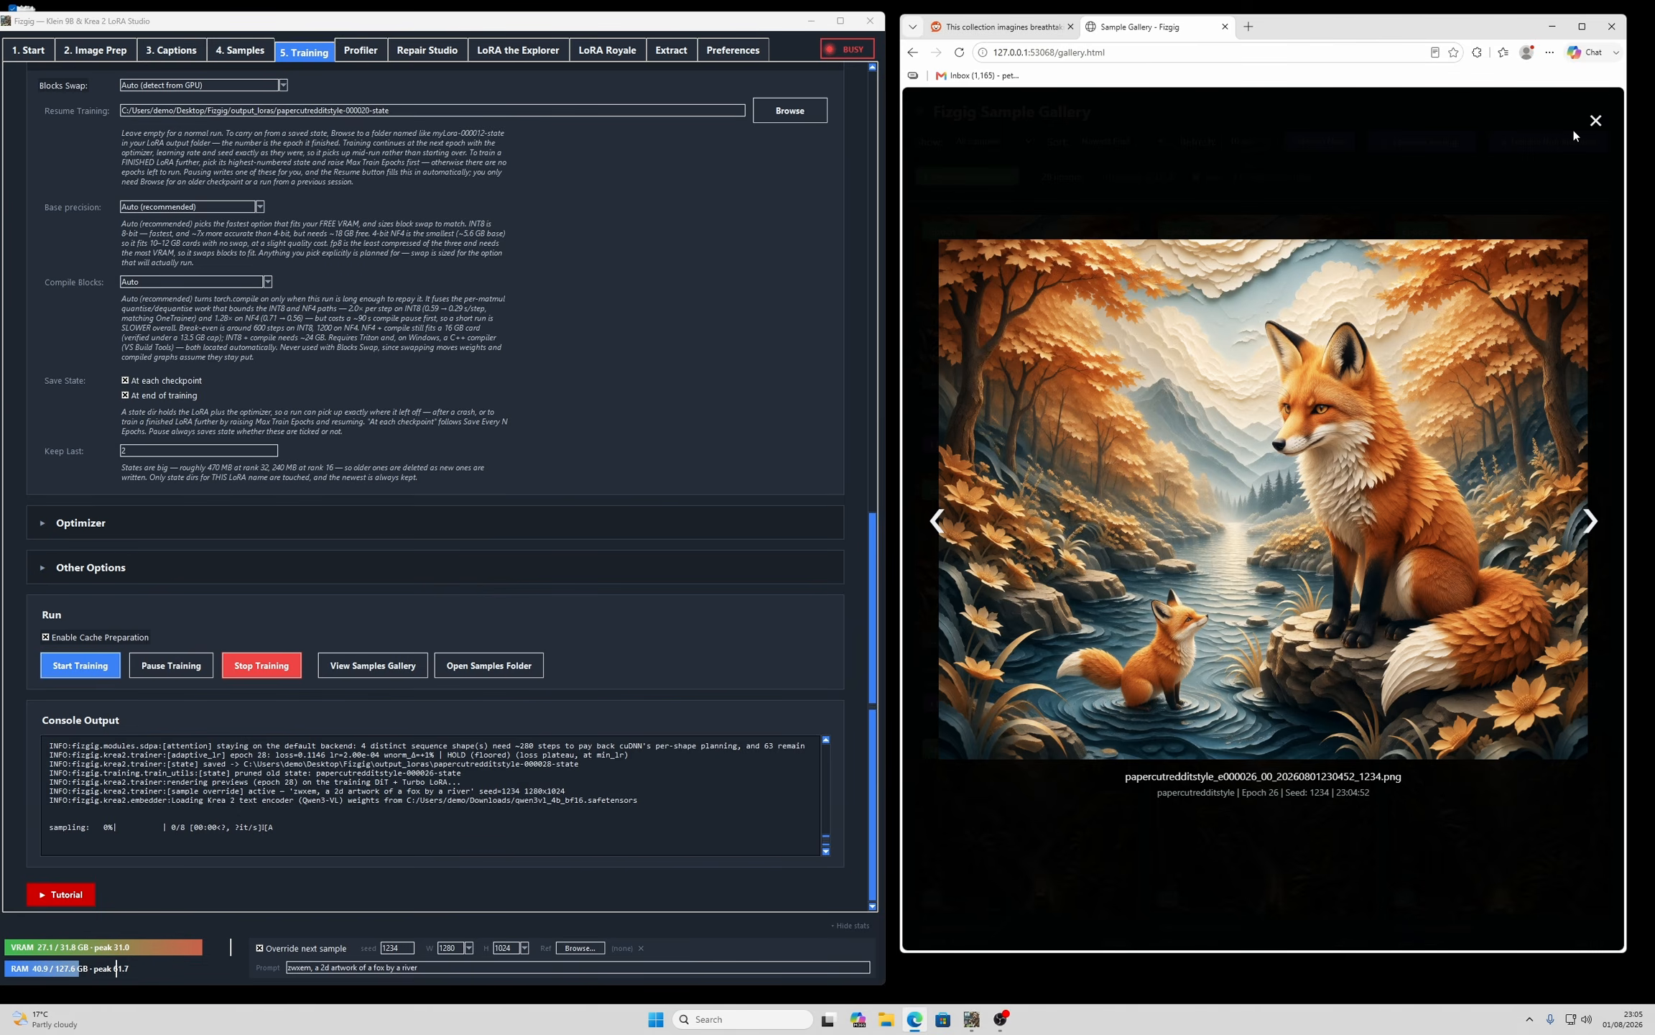
left_click(1596, 120)
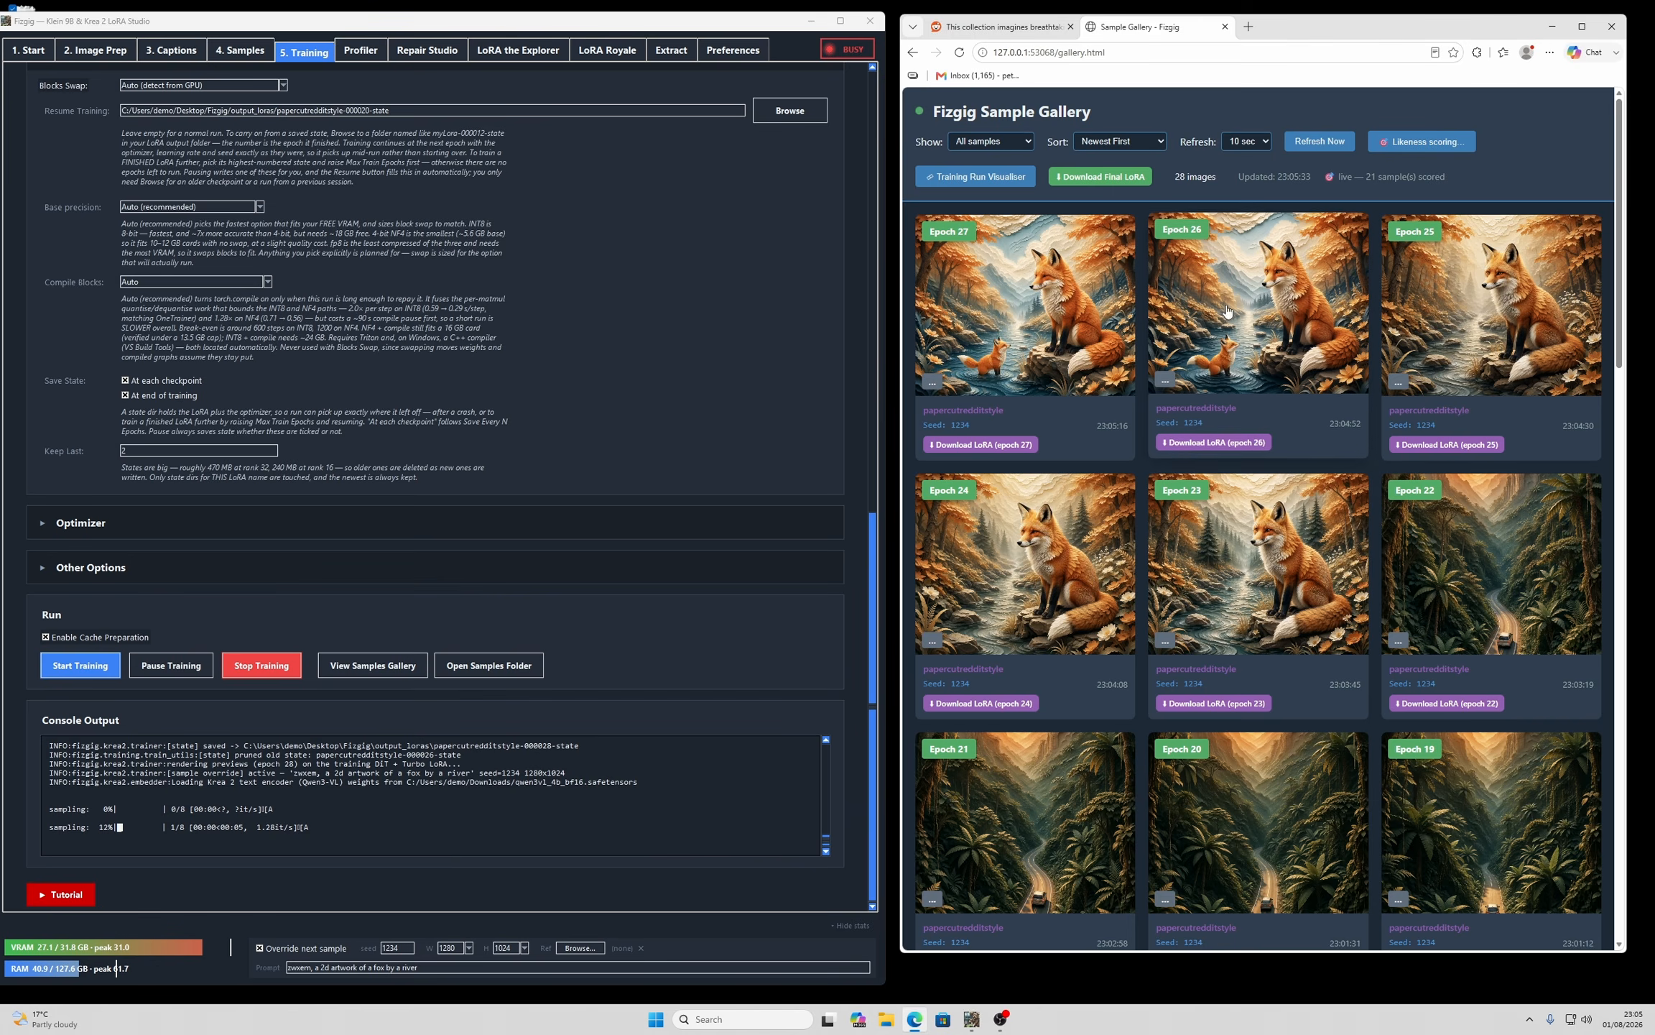
left_click(1042, 302)
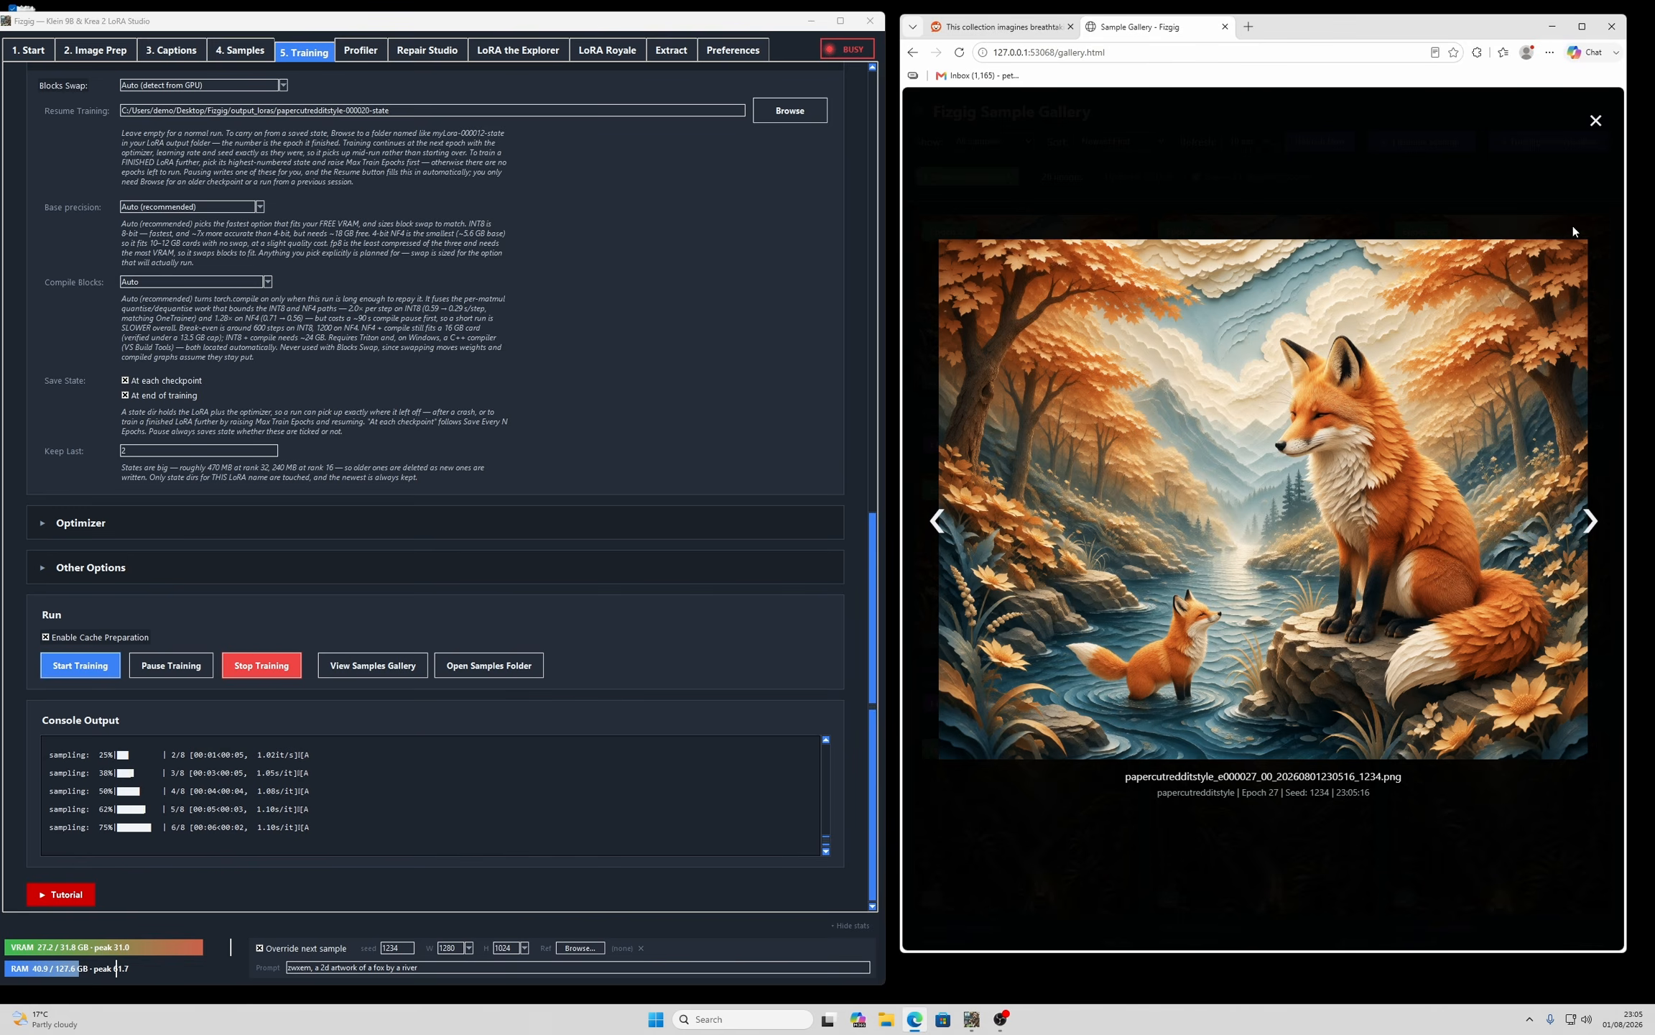
left_click(1599, 119)
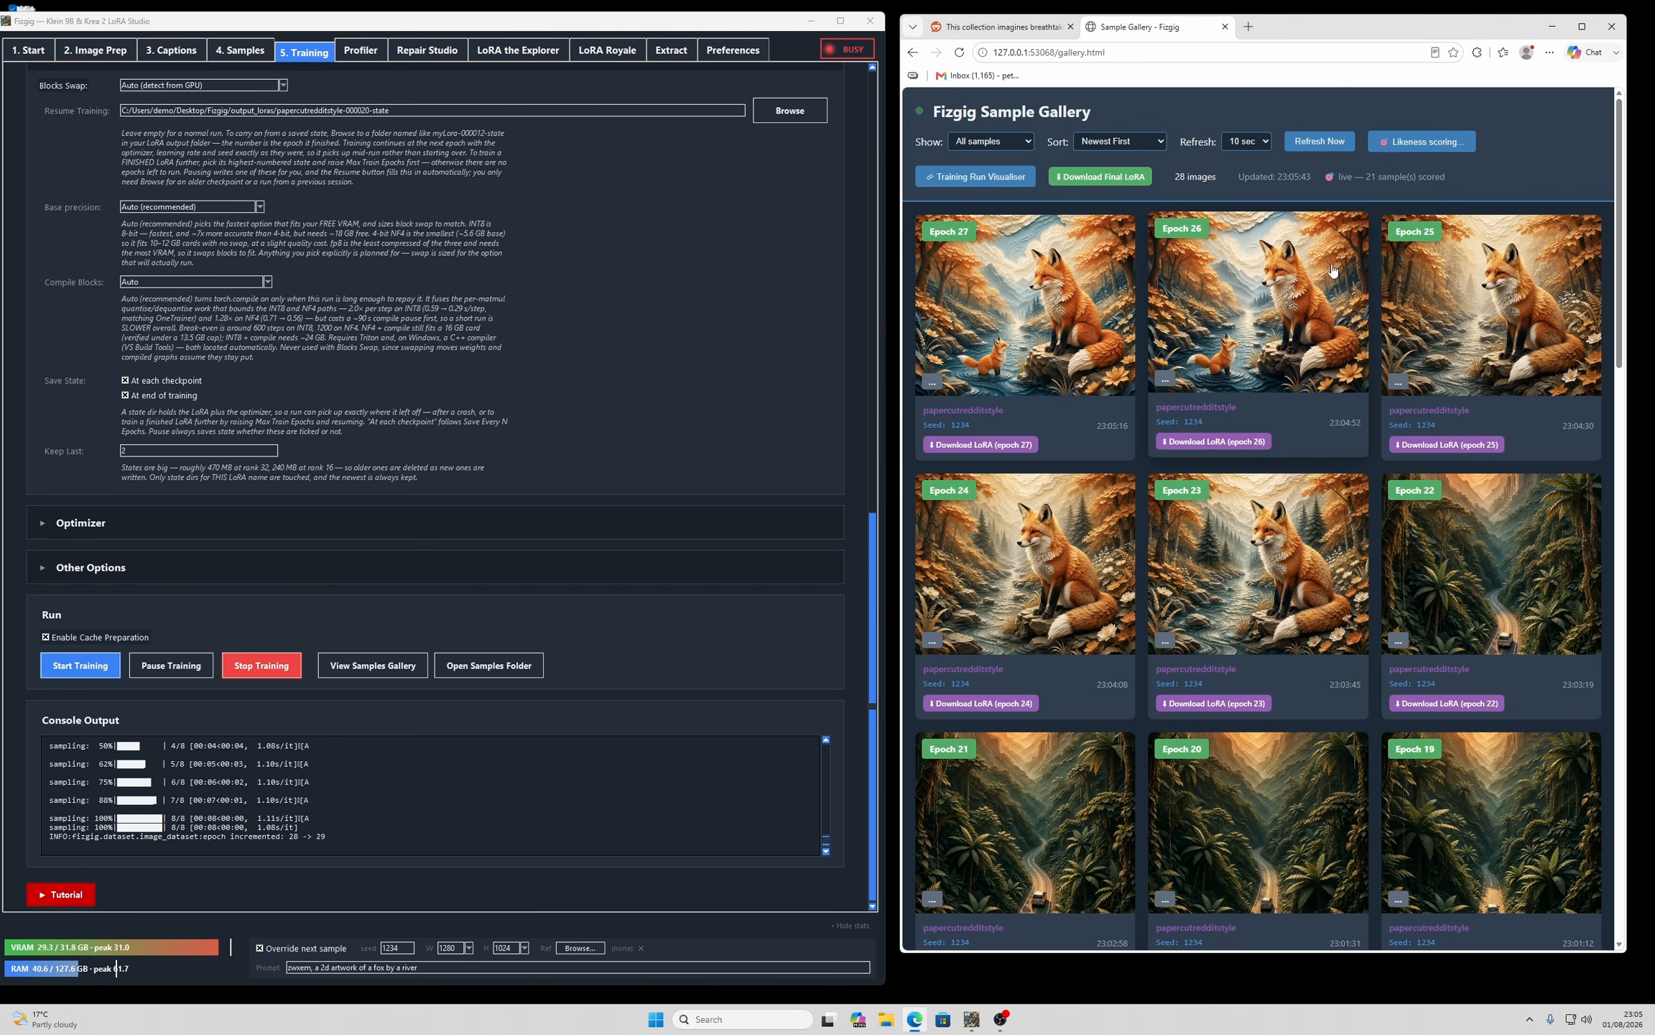
left_click(1109, 313)
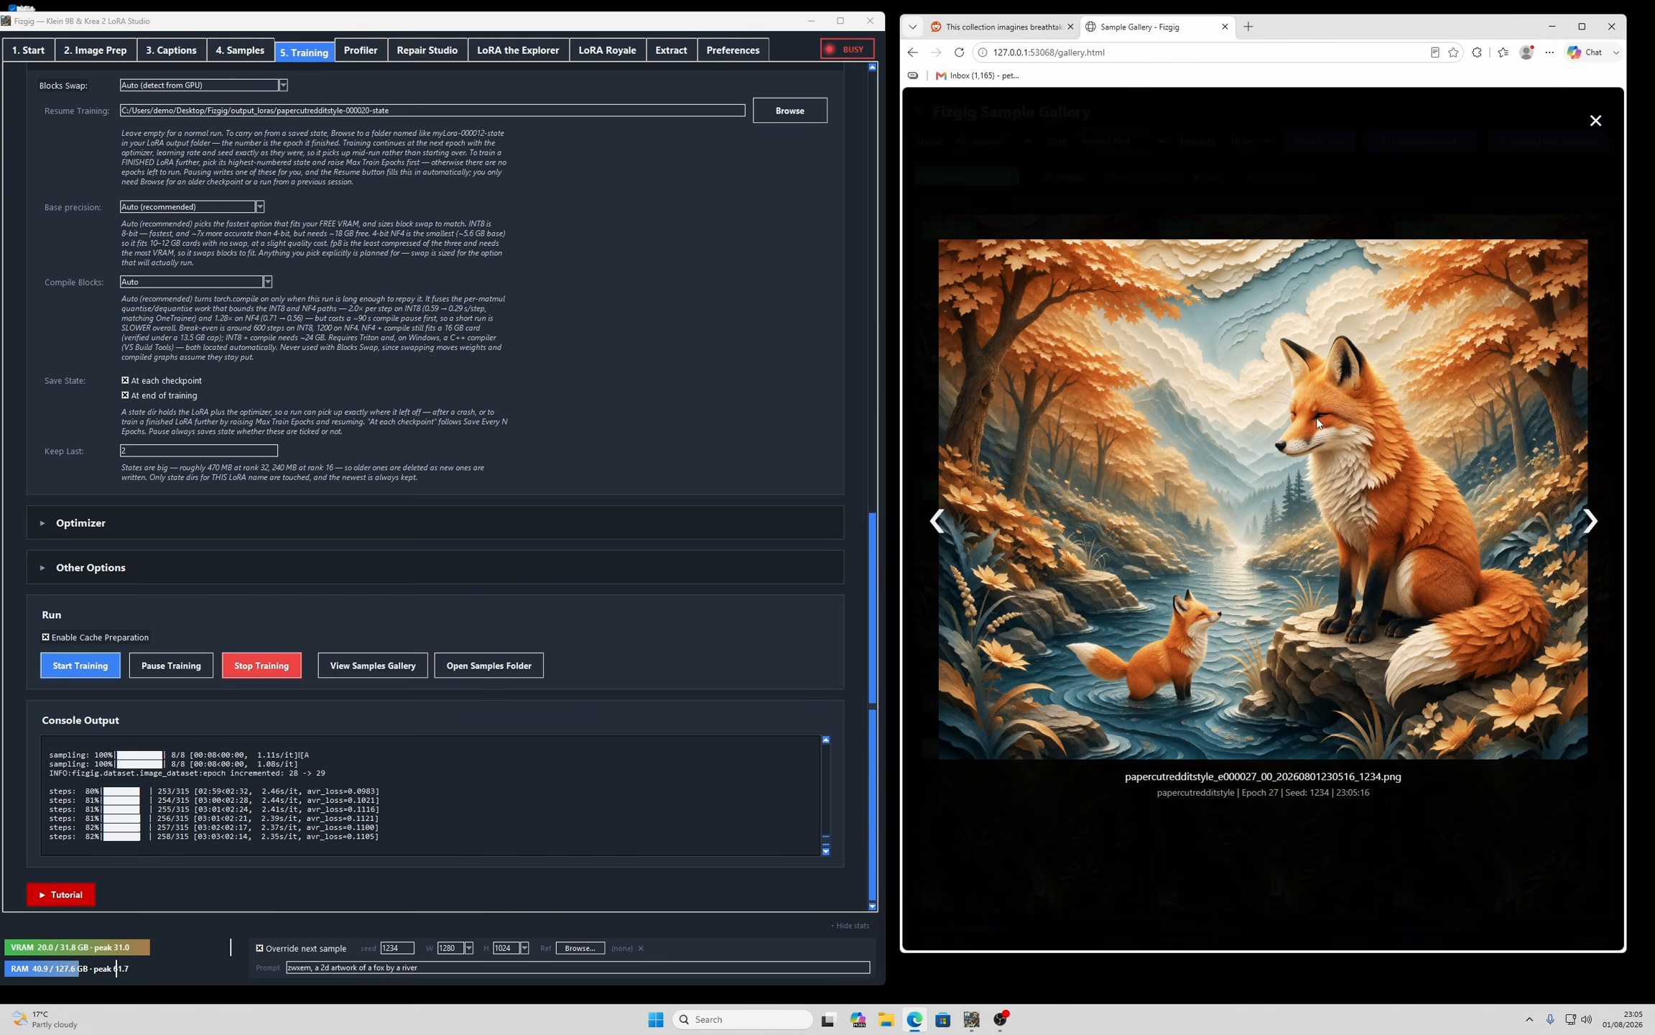
left_click(1594, 121)
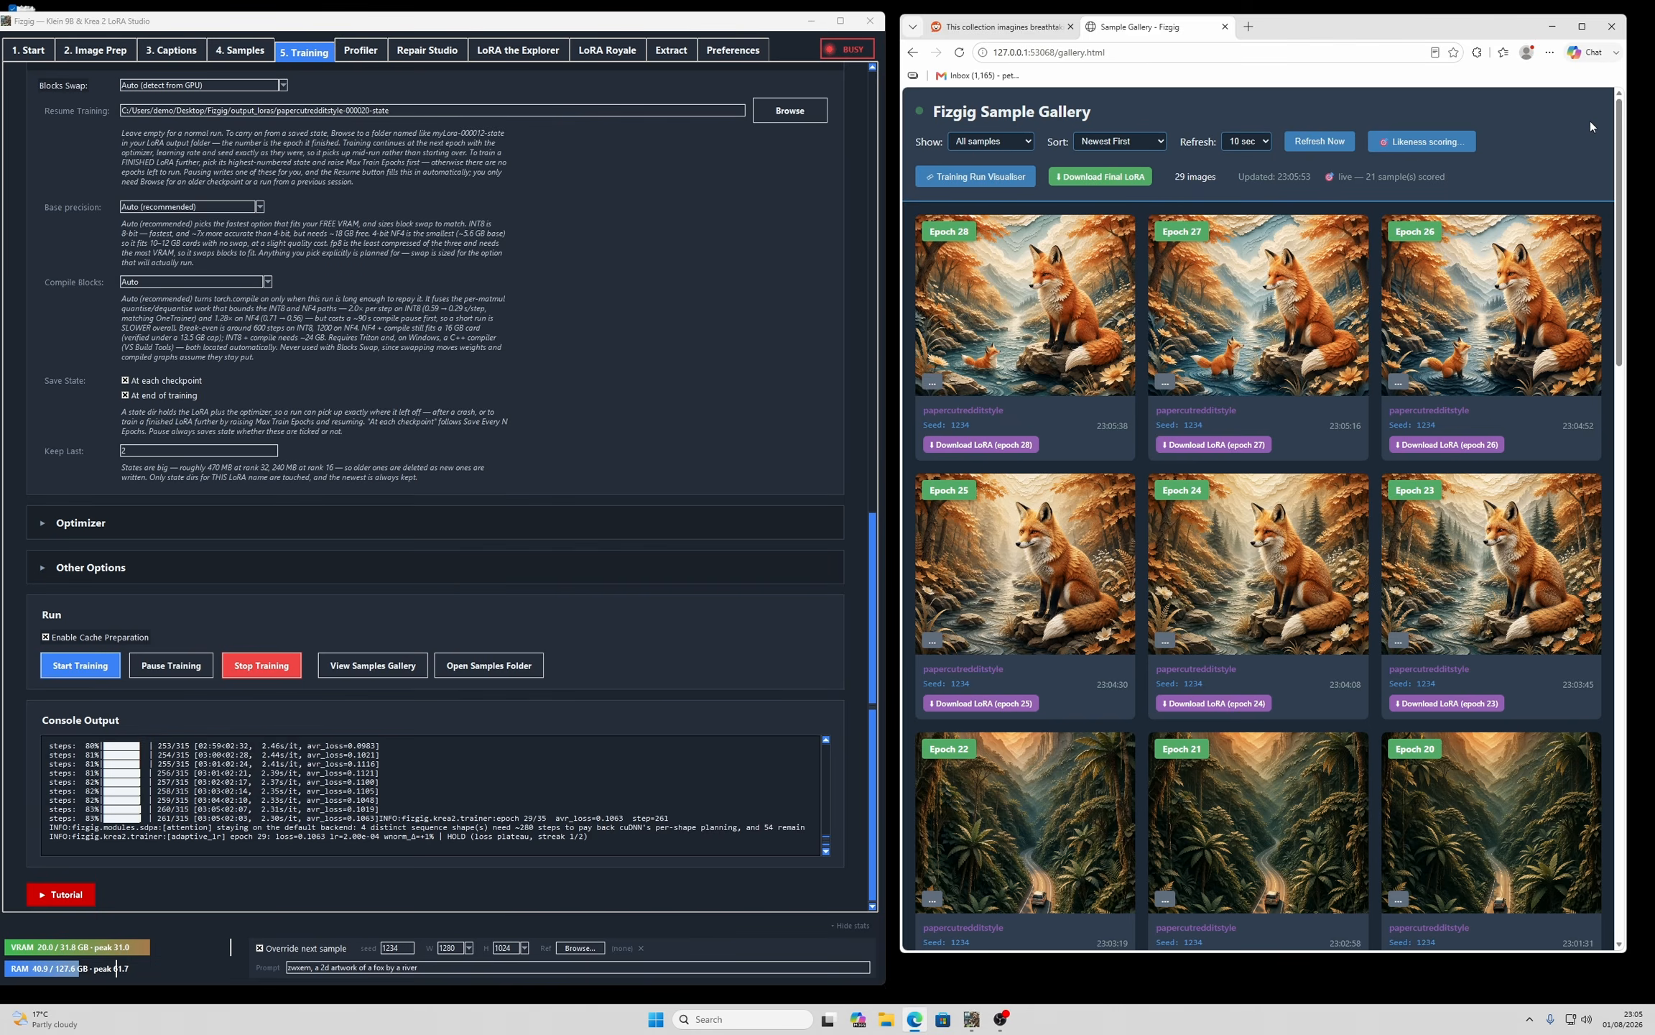
- Compare the full-size epoch 27 and 26 samples again and view the epoch 29 sample
left_click(1266, 299)
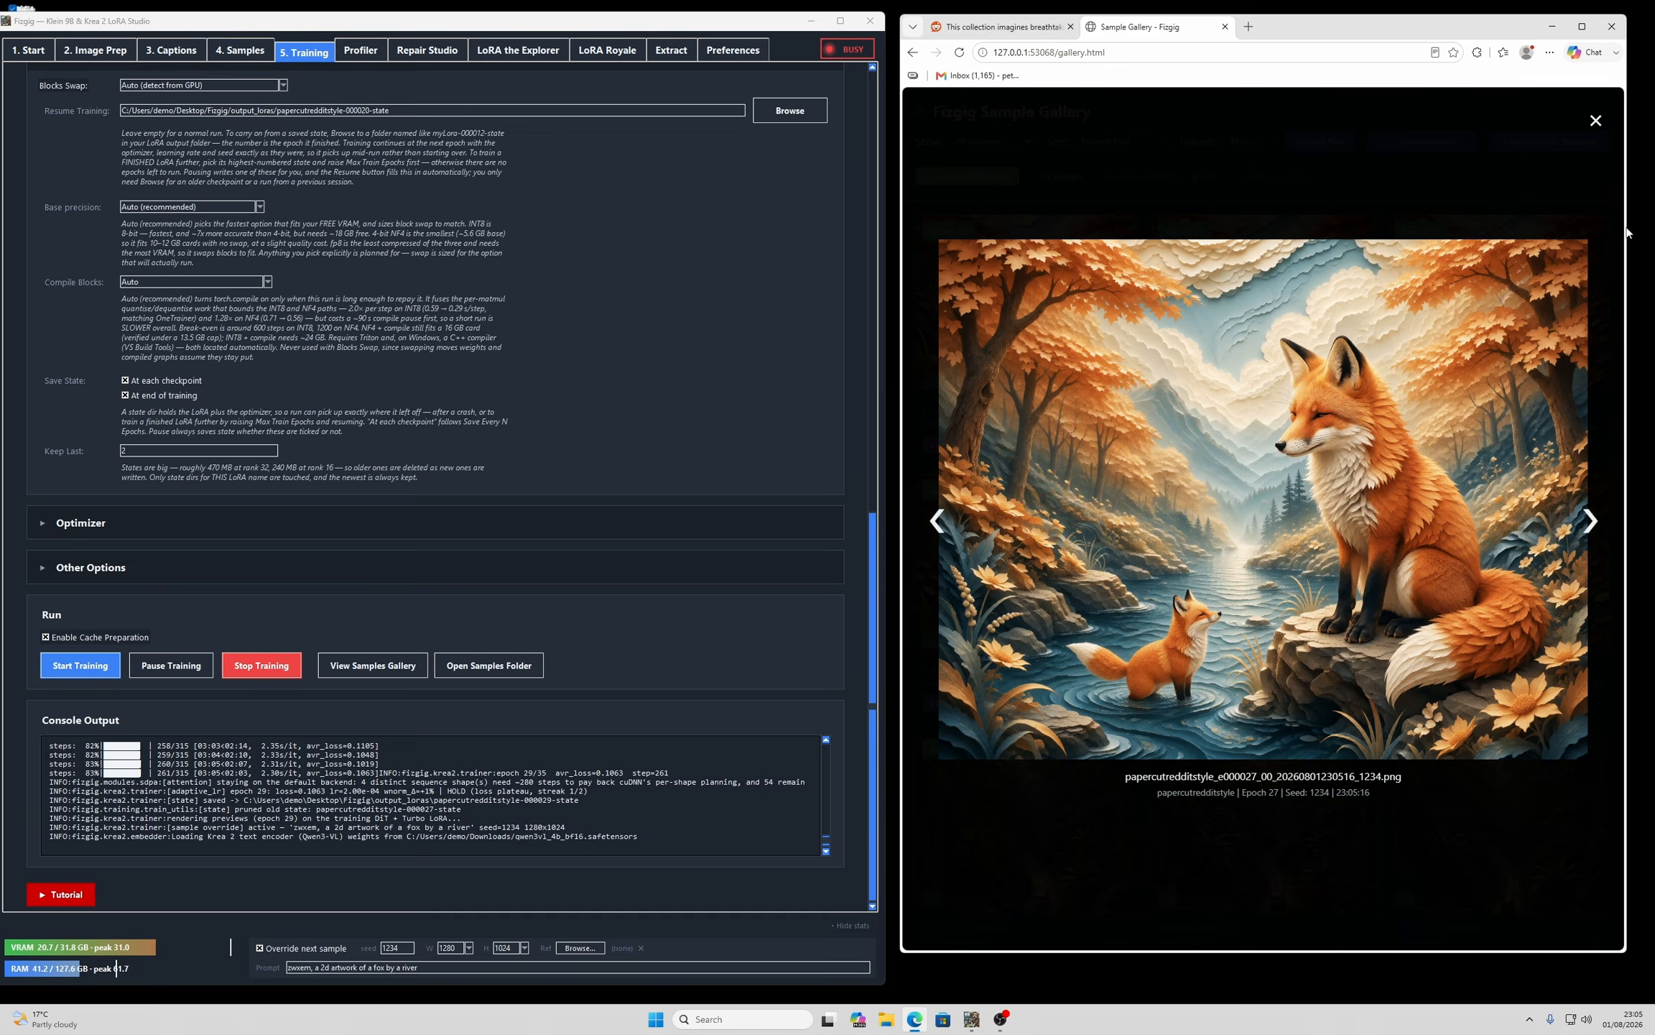
left_click(1570, 126)
left_click(1518, 299)
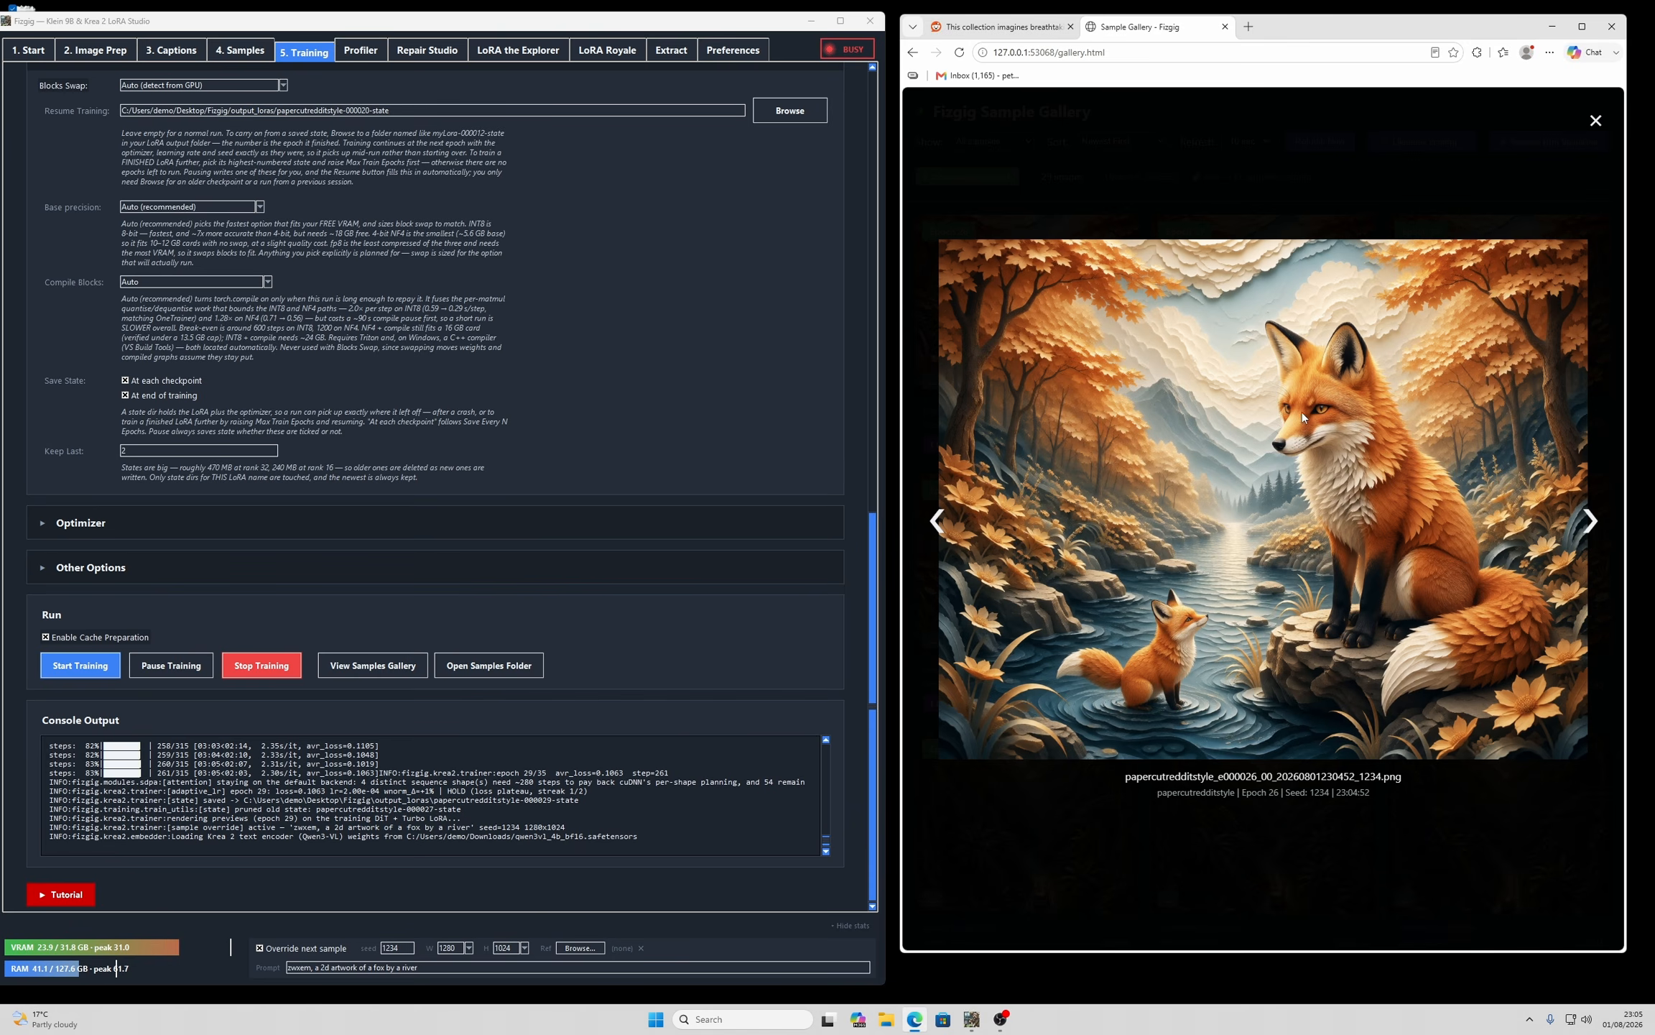
left_click(1595, 121)
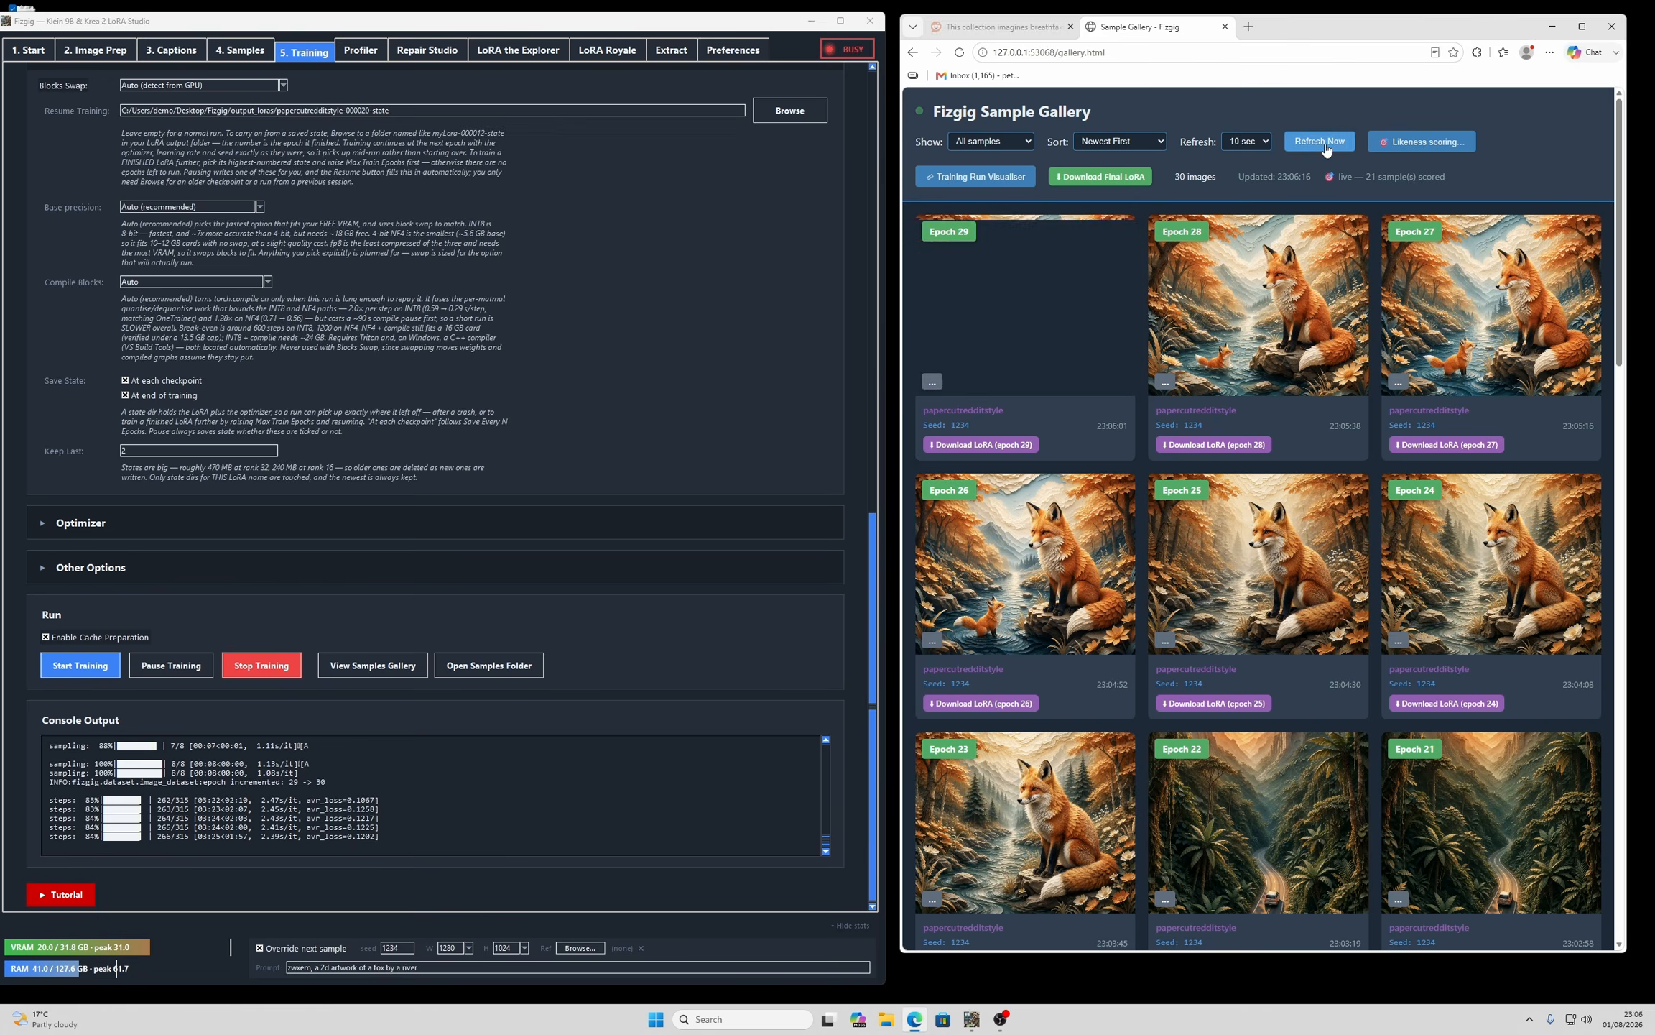
left_click(1013, 323)
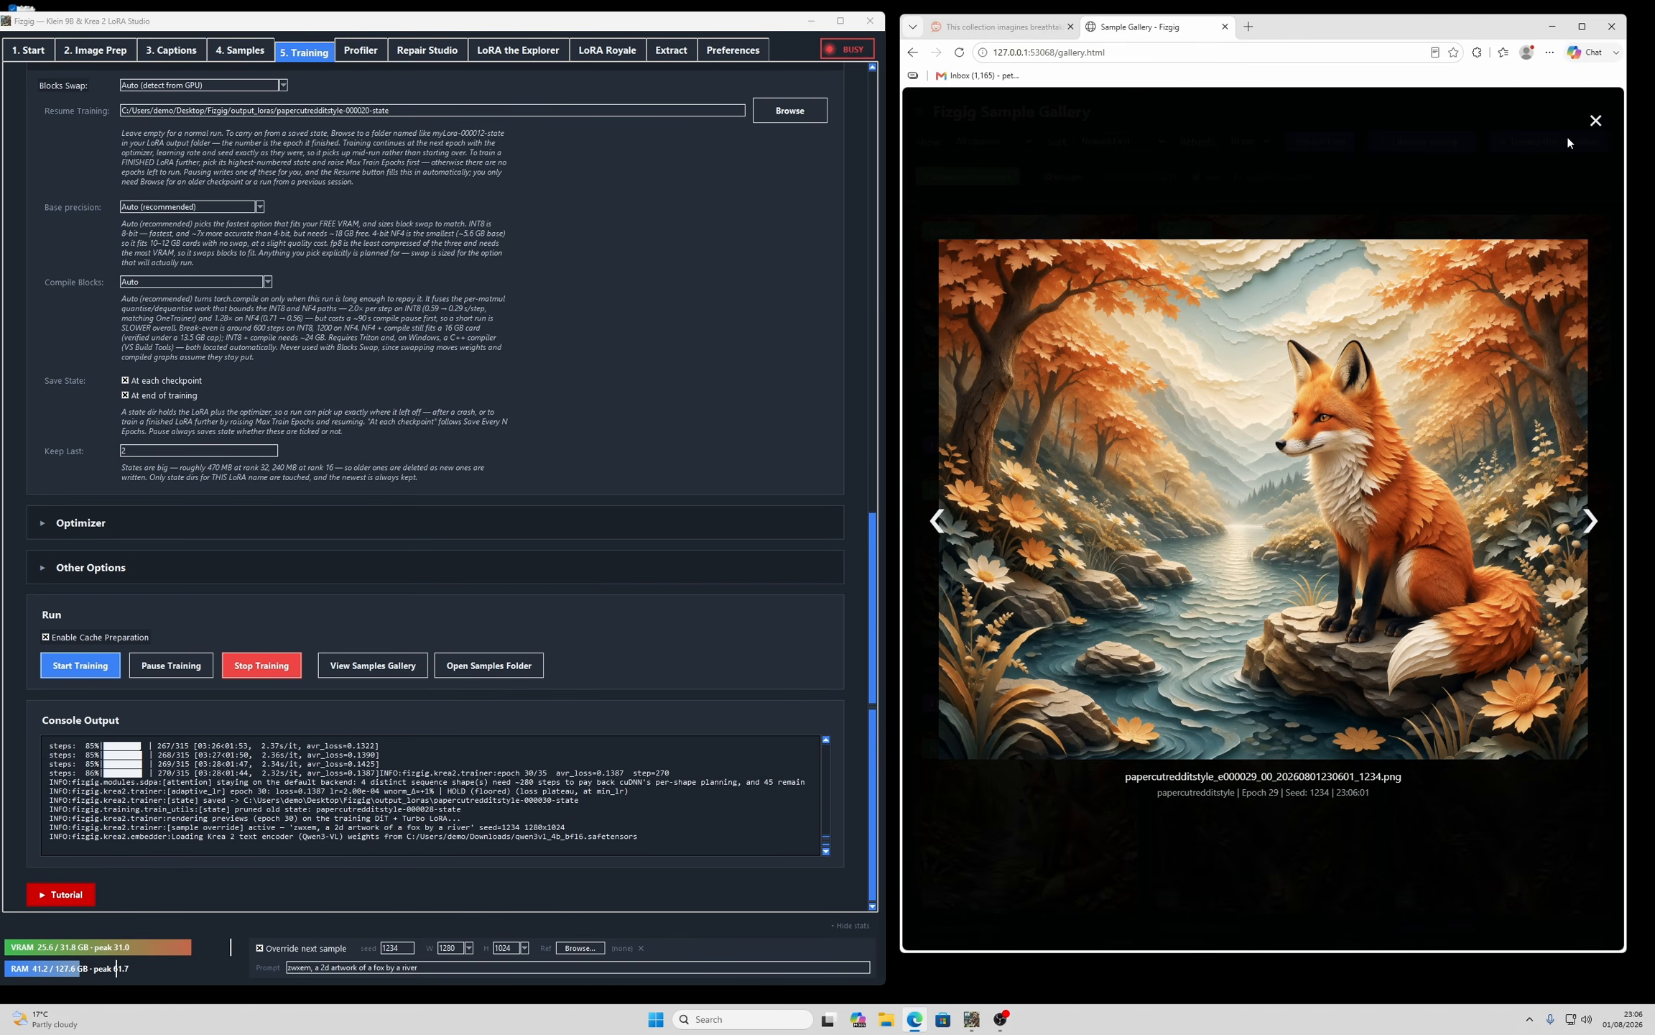
left_click(1596, 120)
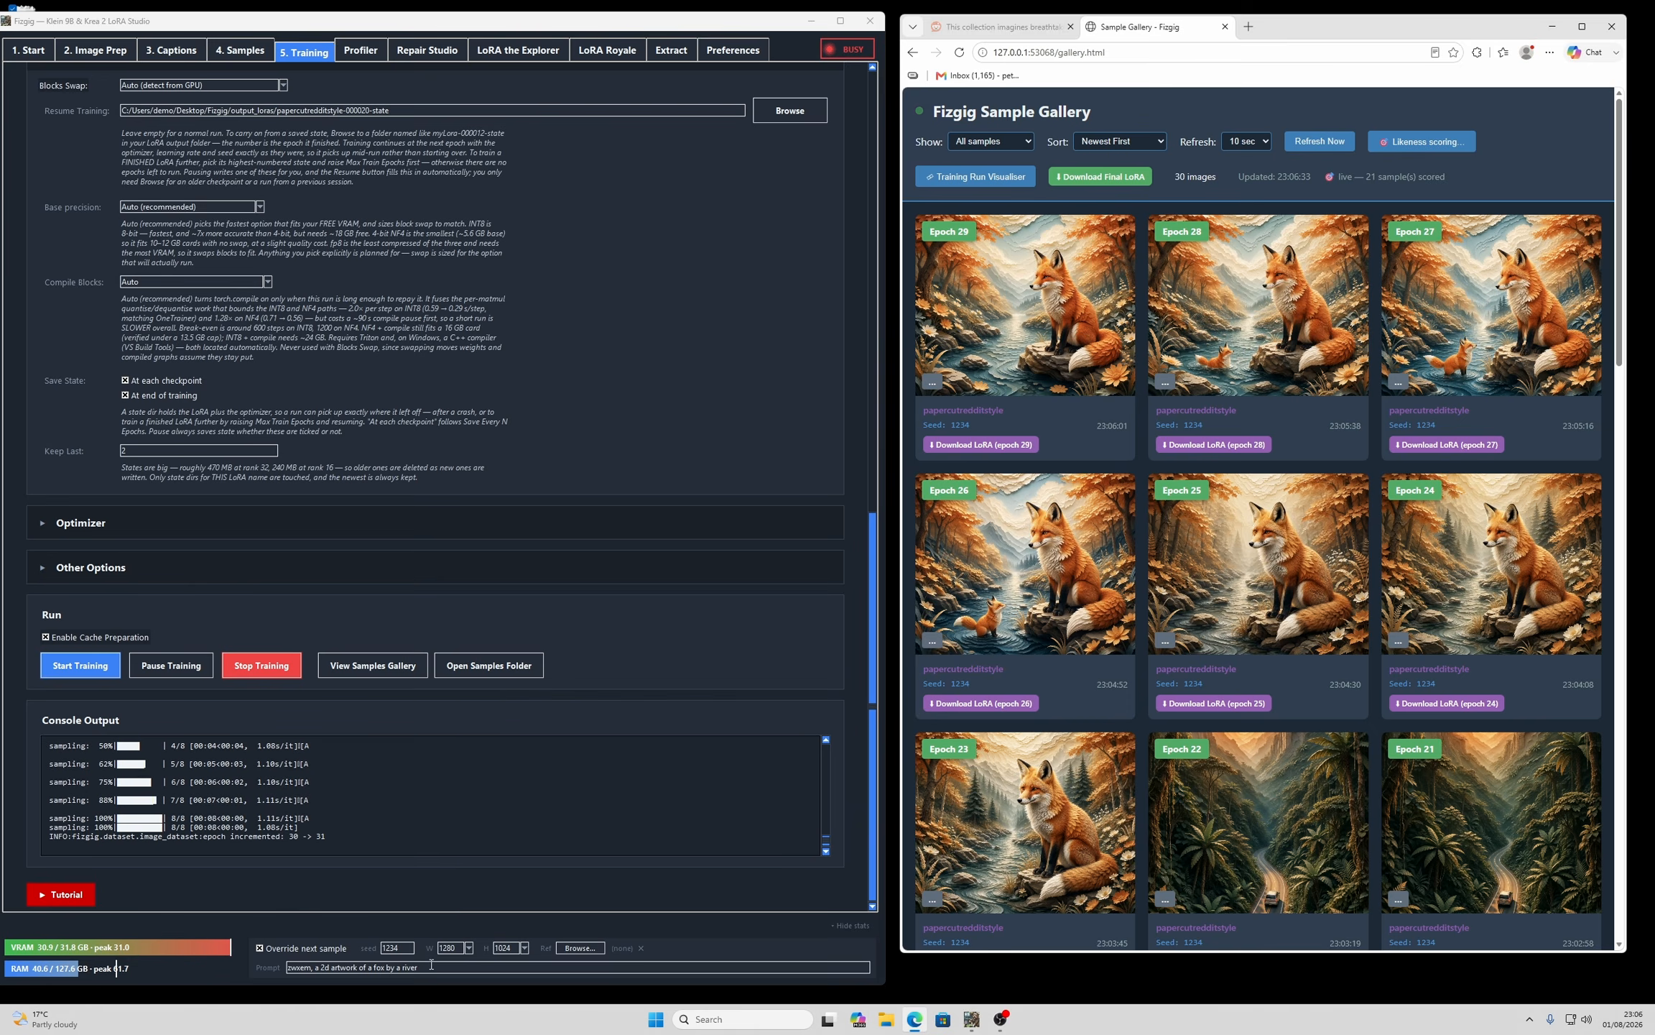
- Insert "papercut" before "artwork" in the override sample prompt
left_click(436, 967)
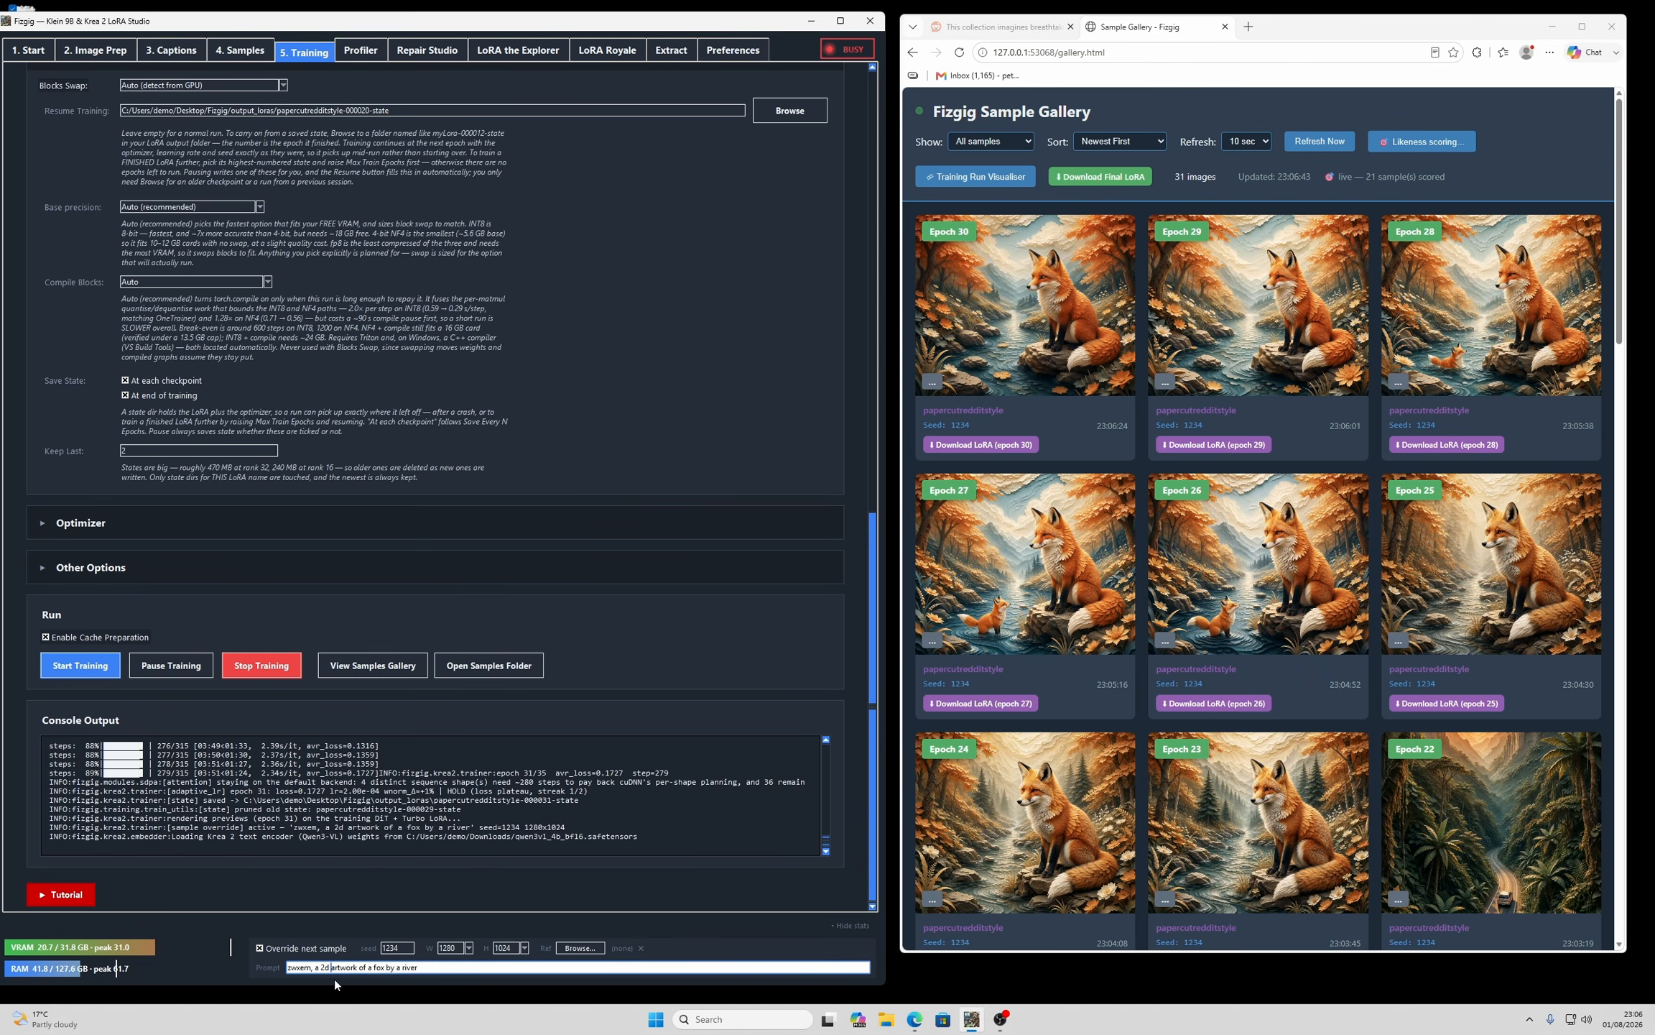
type("papercut")
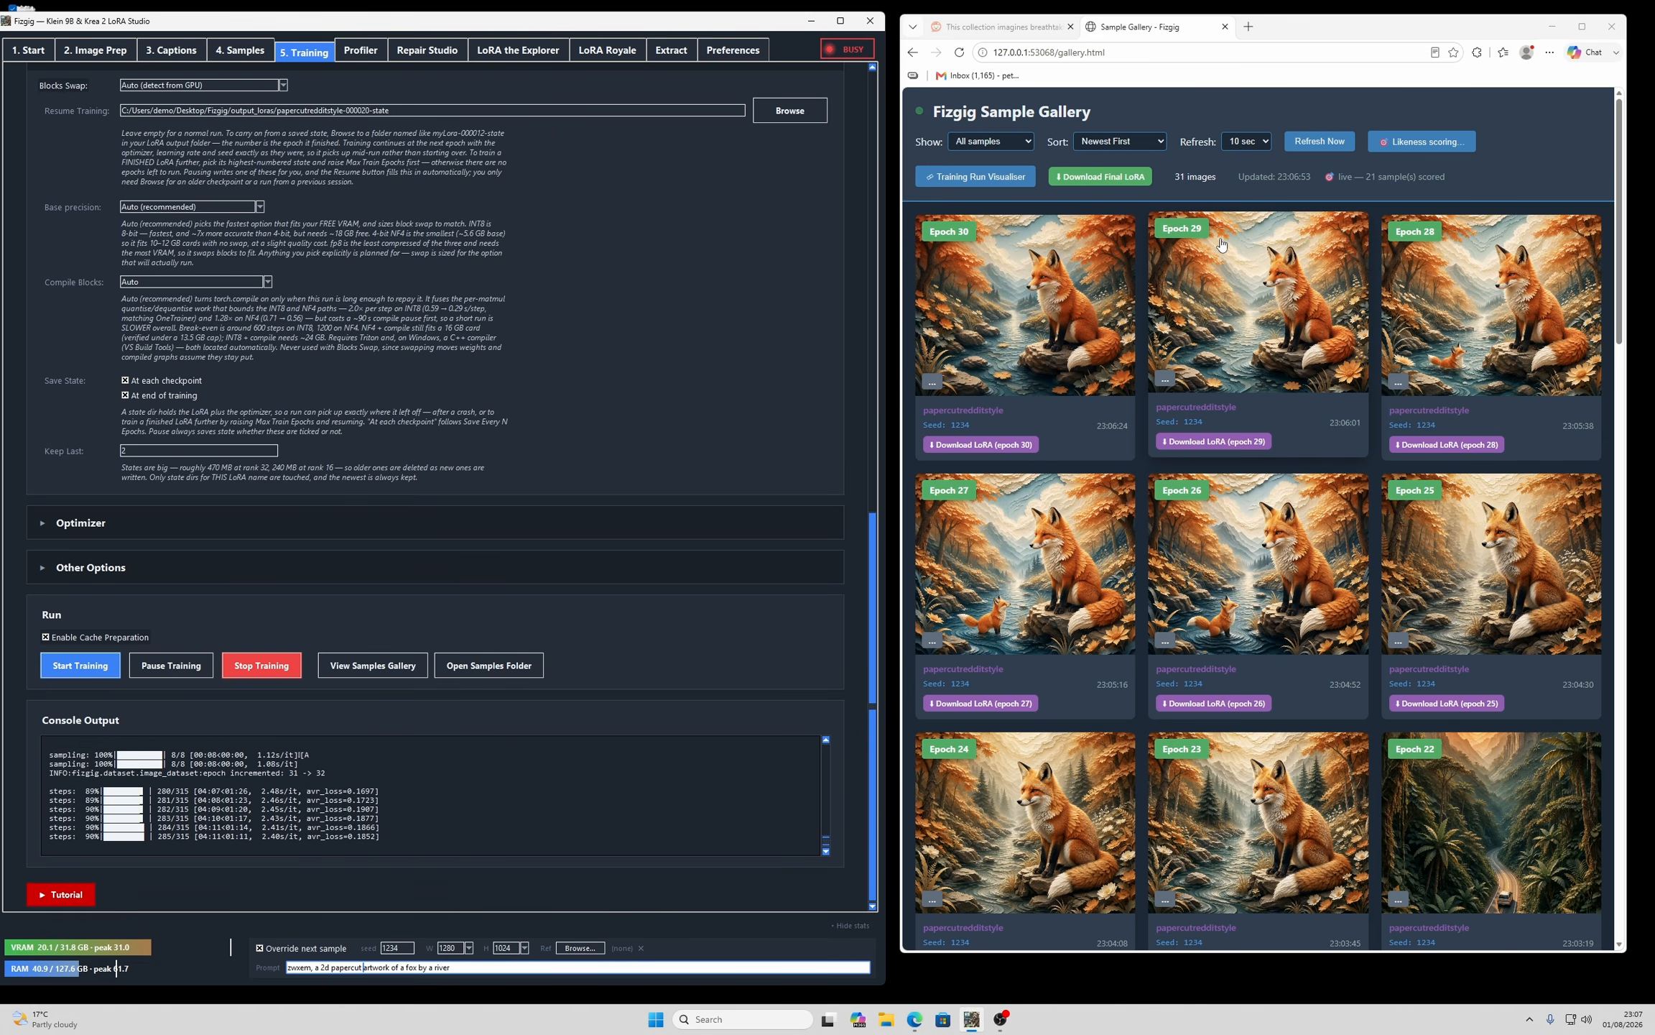
- Refresh the sample gallery and view the epoch 32 and epoch 34 samples at full size
left_click(1306, 142)
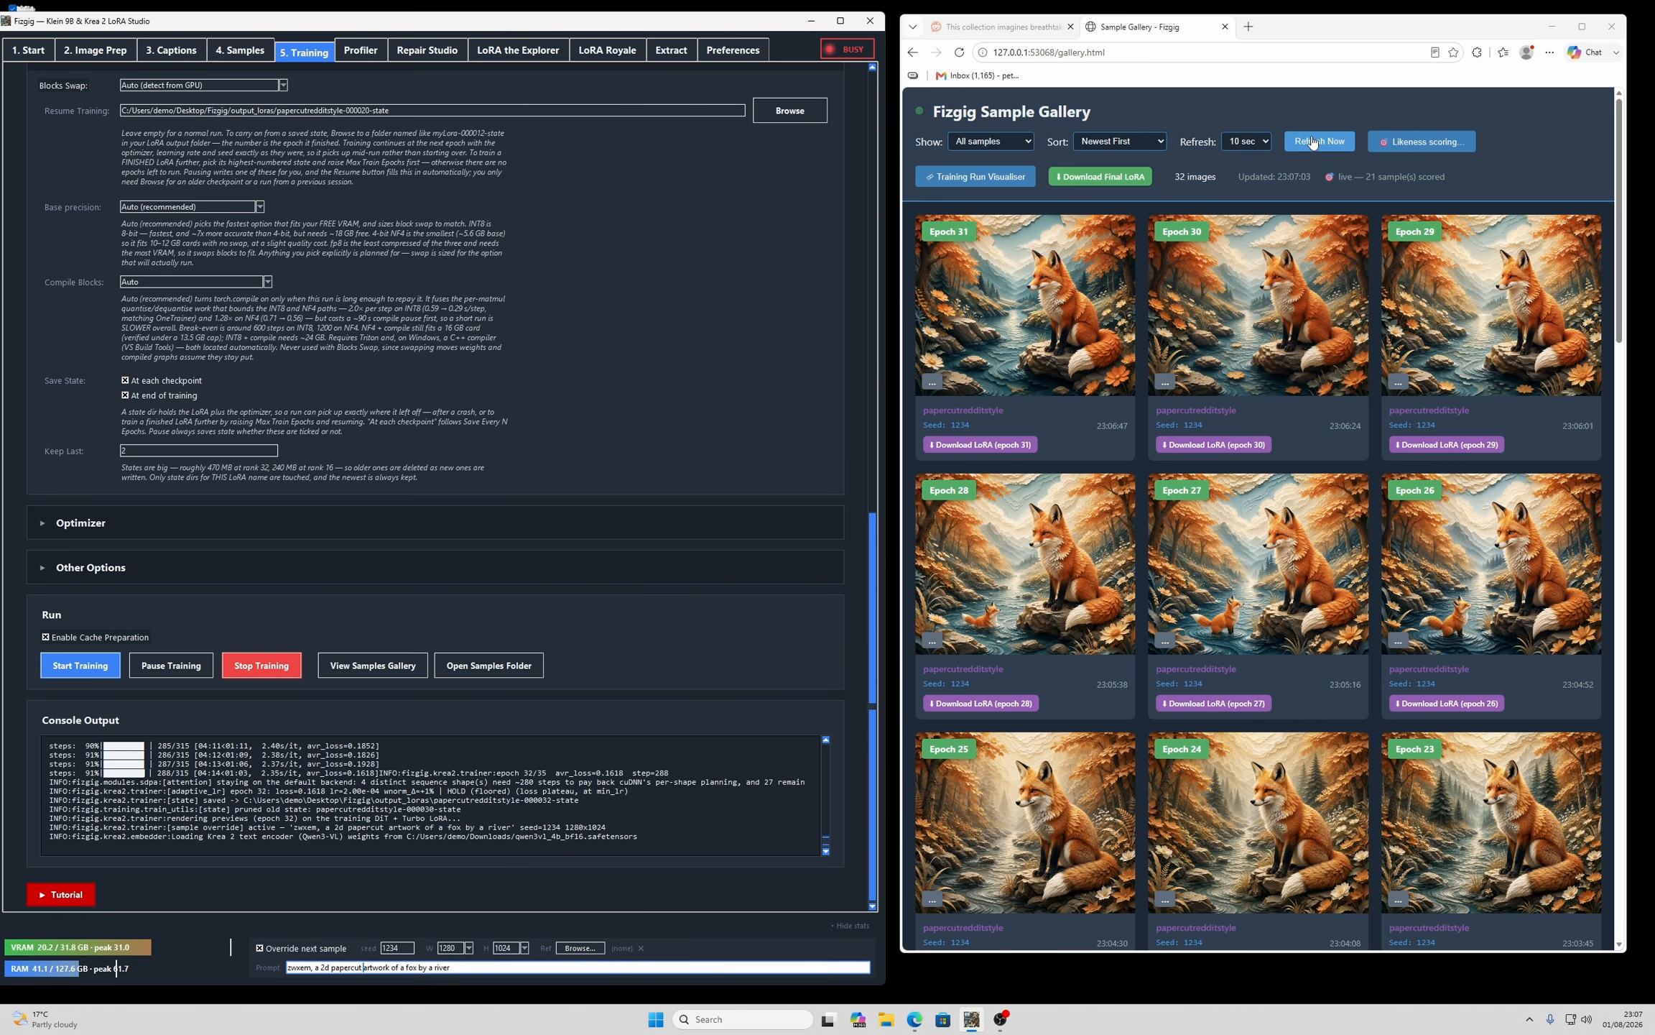
left_click(1306, 142)
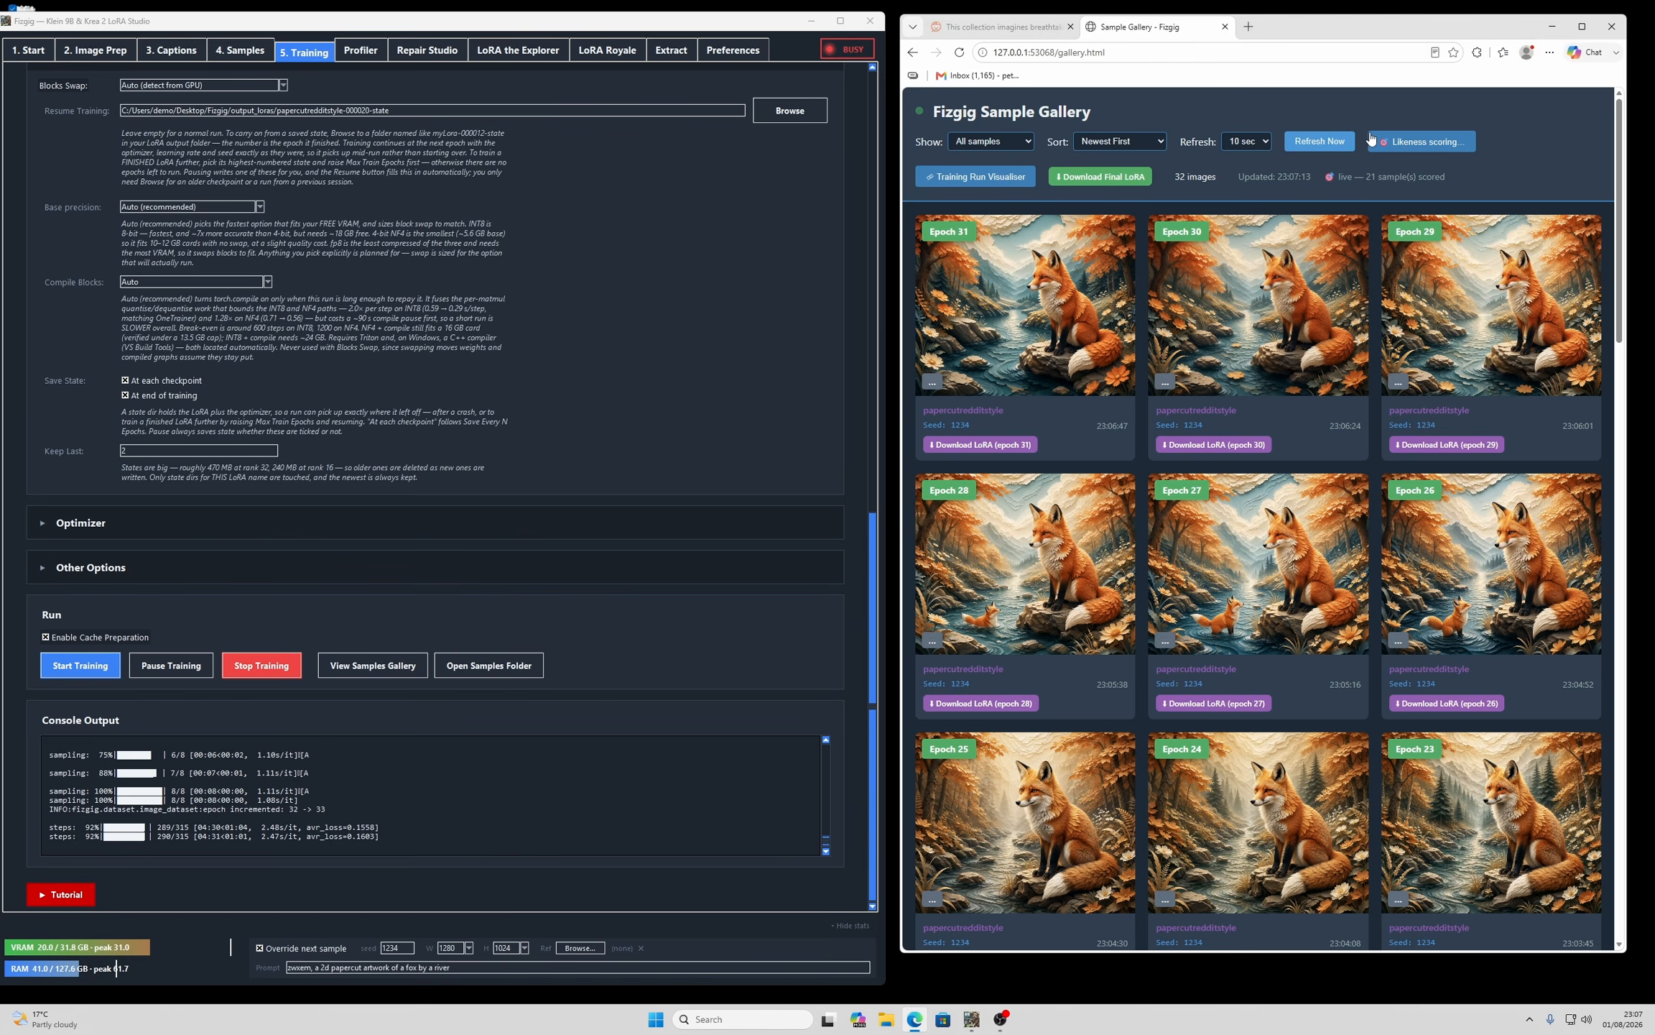
left_click(1324, 146)
left_click(1084, 269)
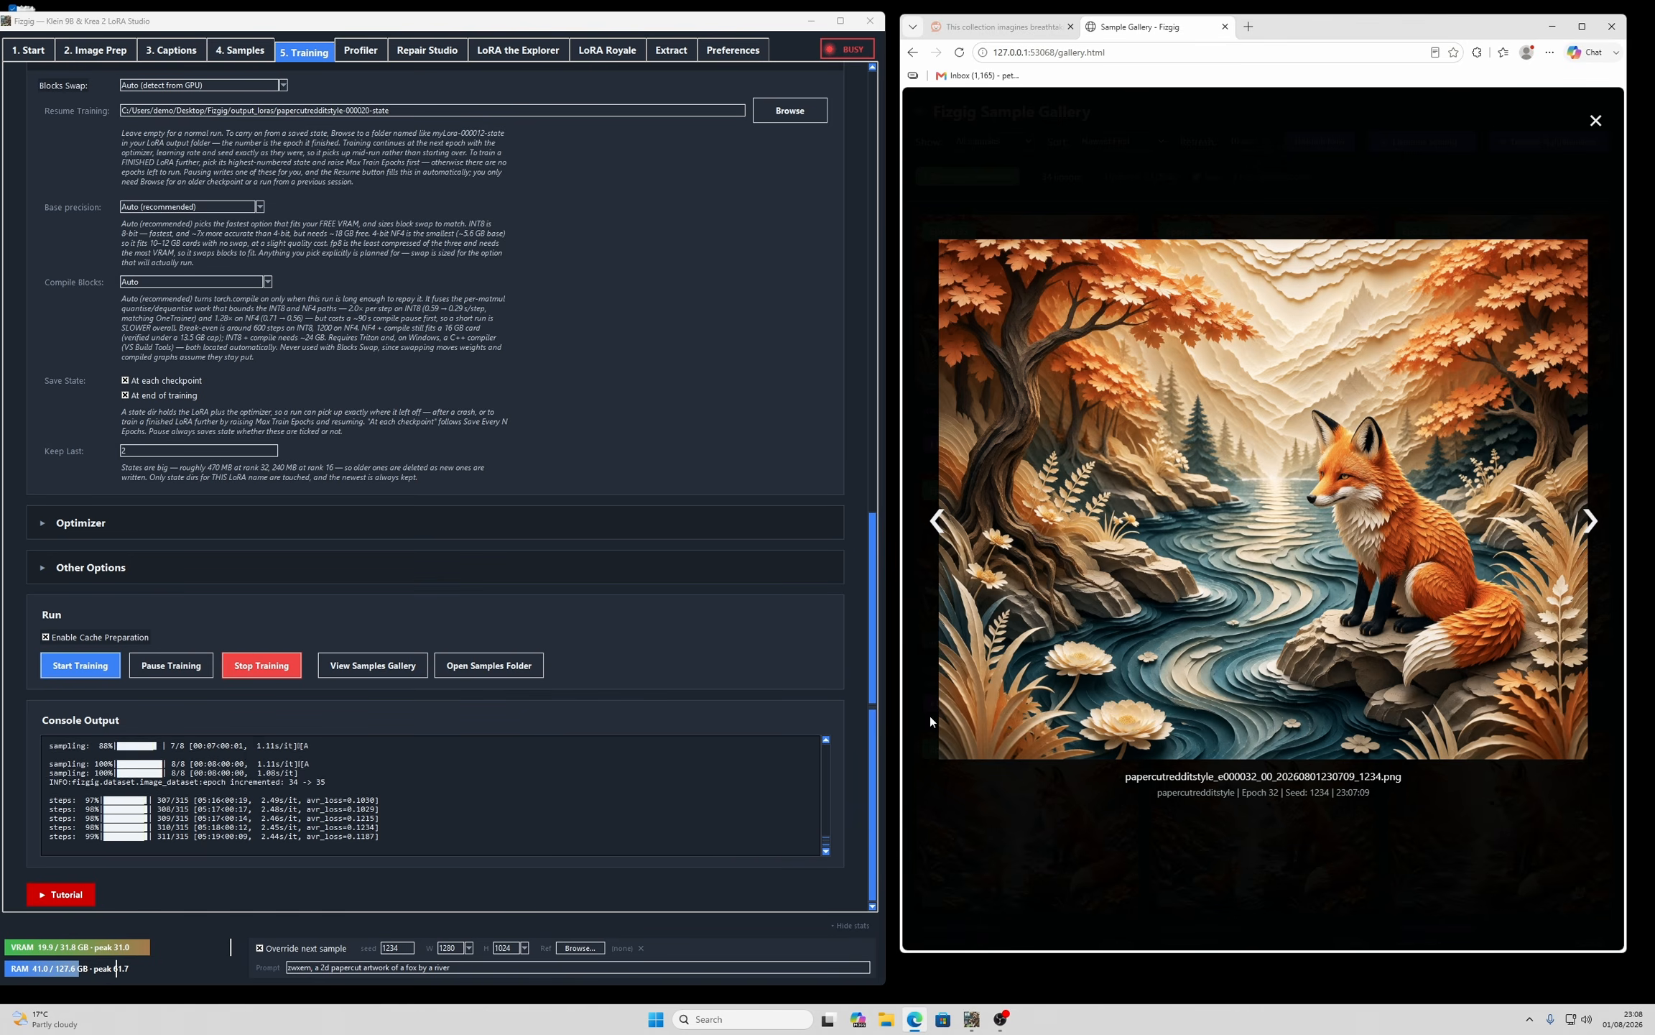
left_click(1596, 120)
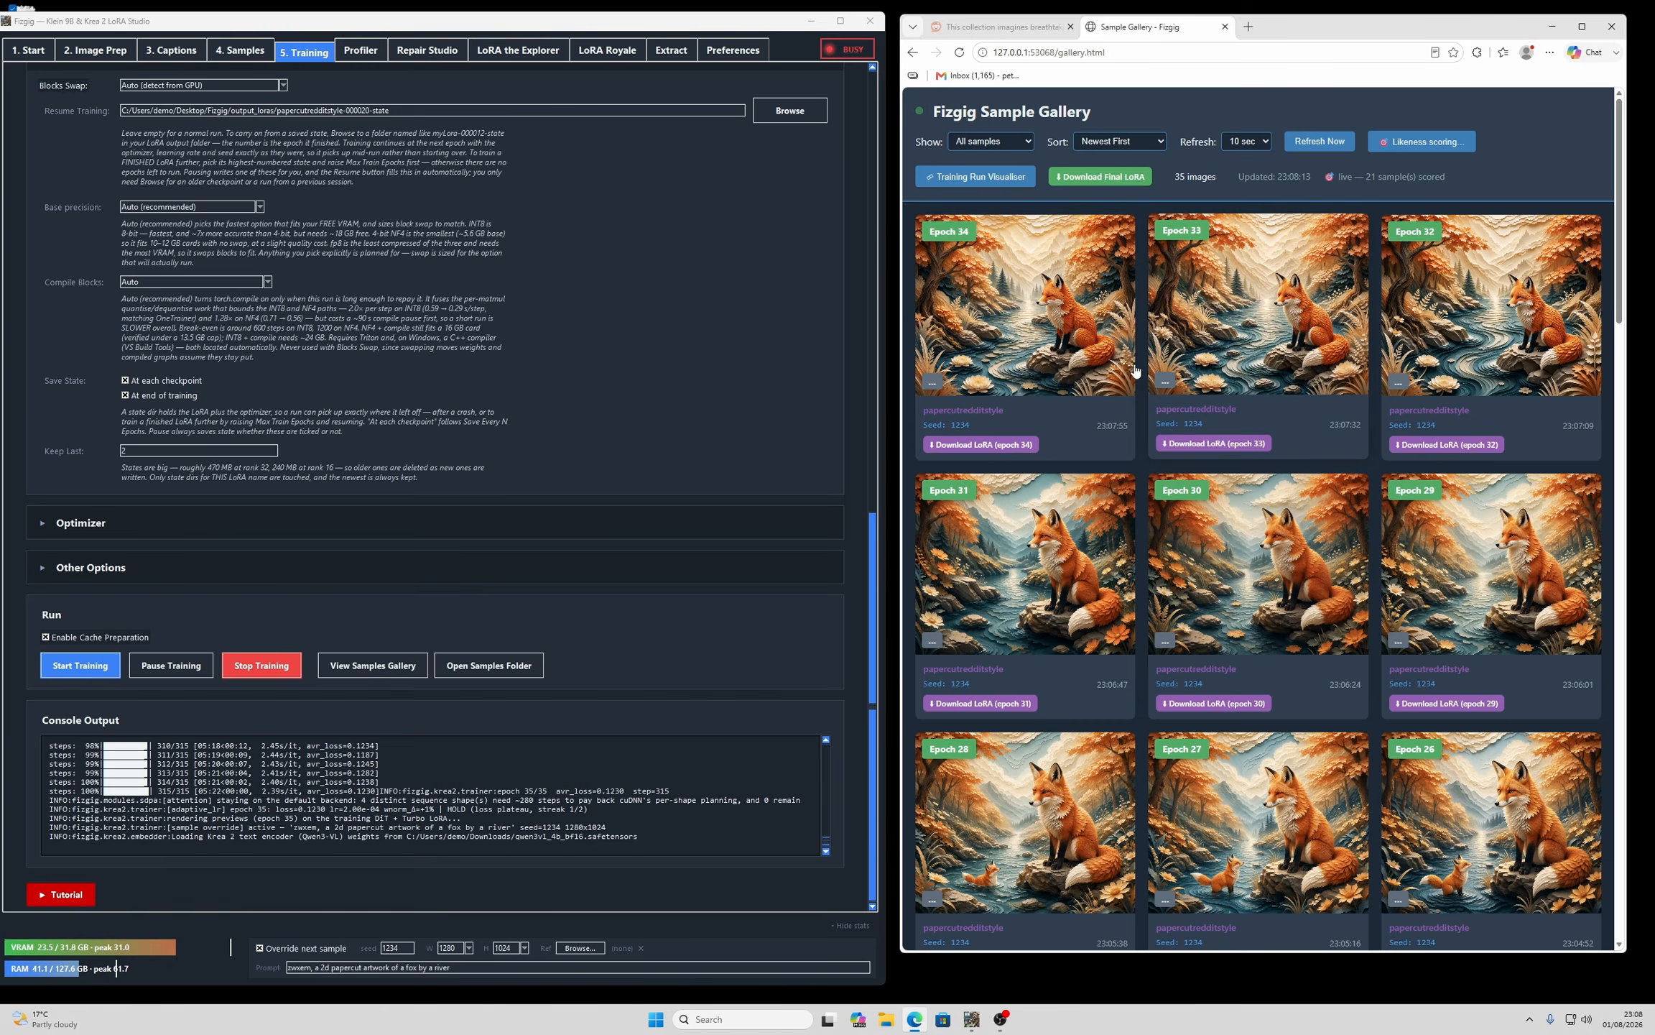
left_click(1111, 301)
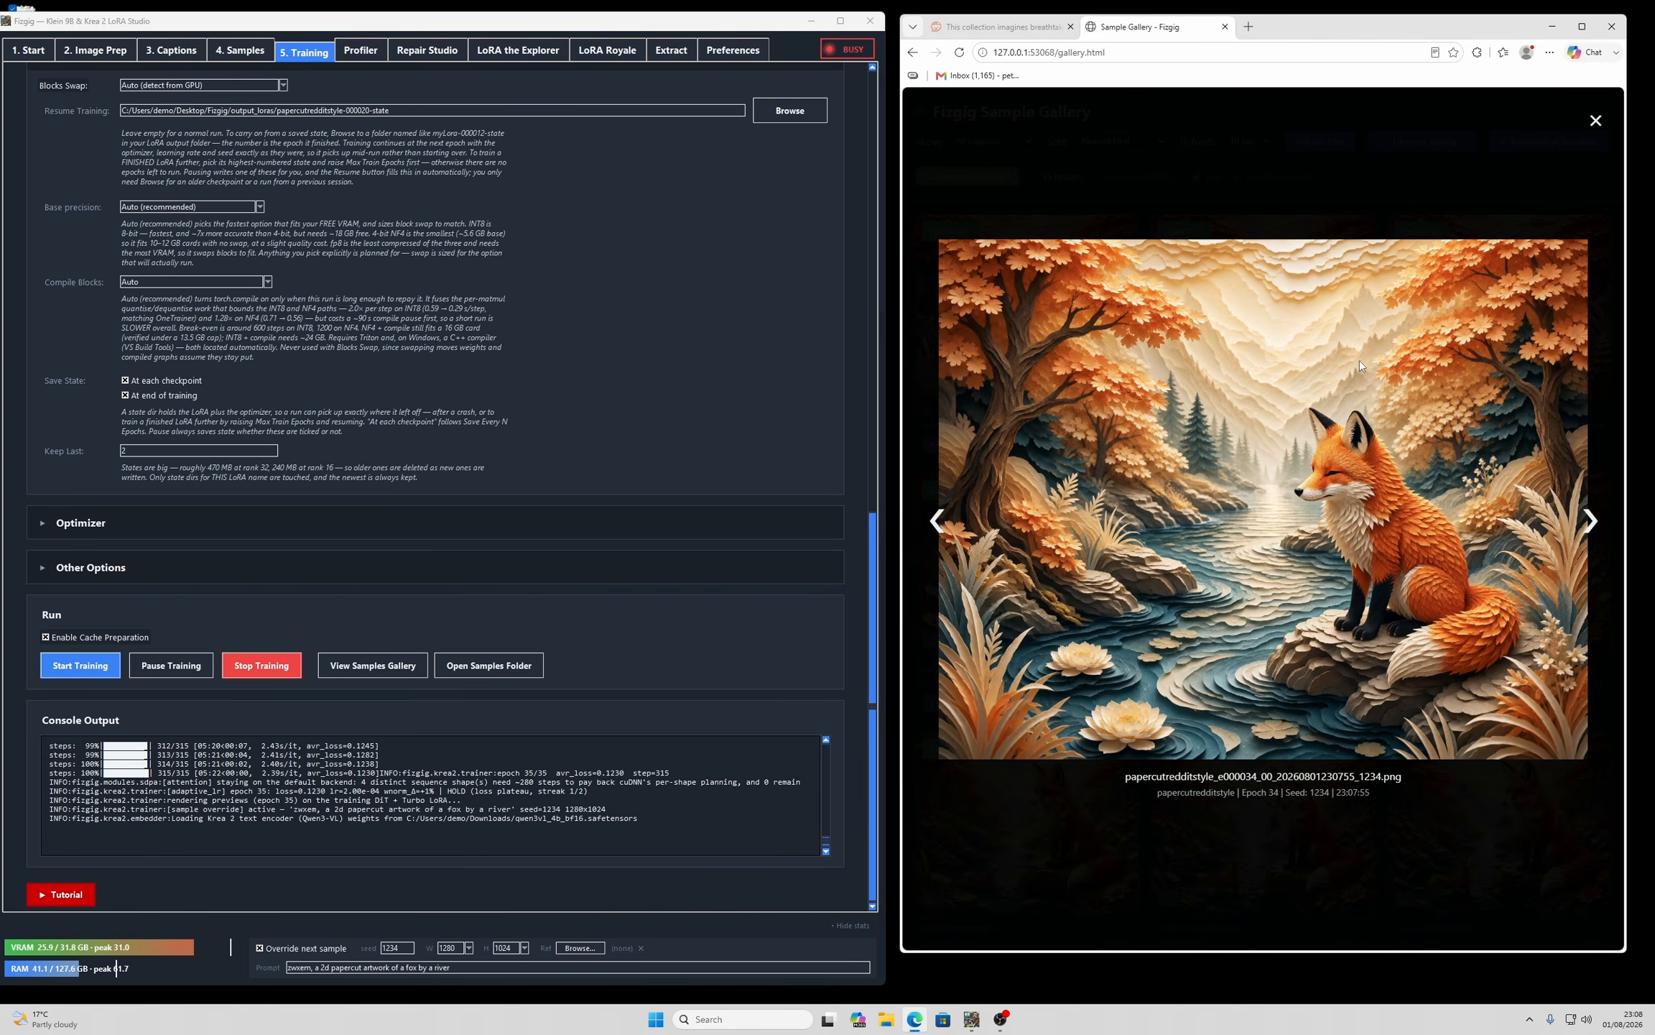
left_click(1596, 120)
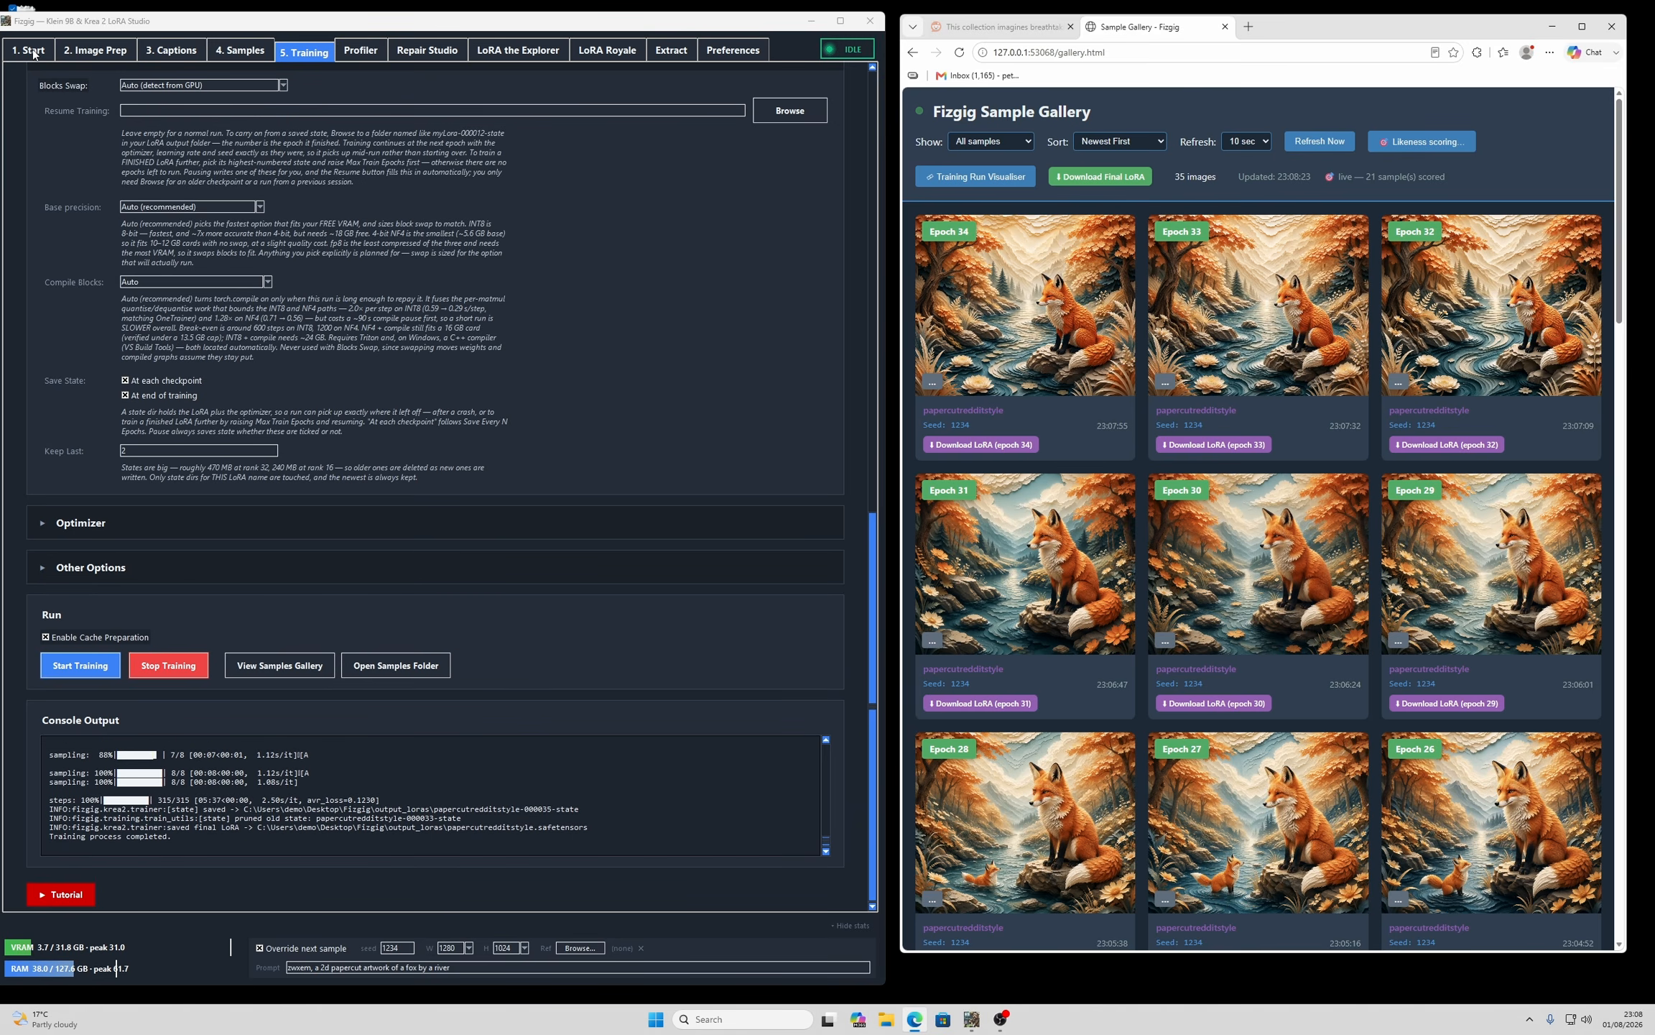
- Show Fizgig's Start page and view the final epoch 35 sample at full size
left_click(34, 54)
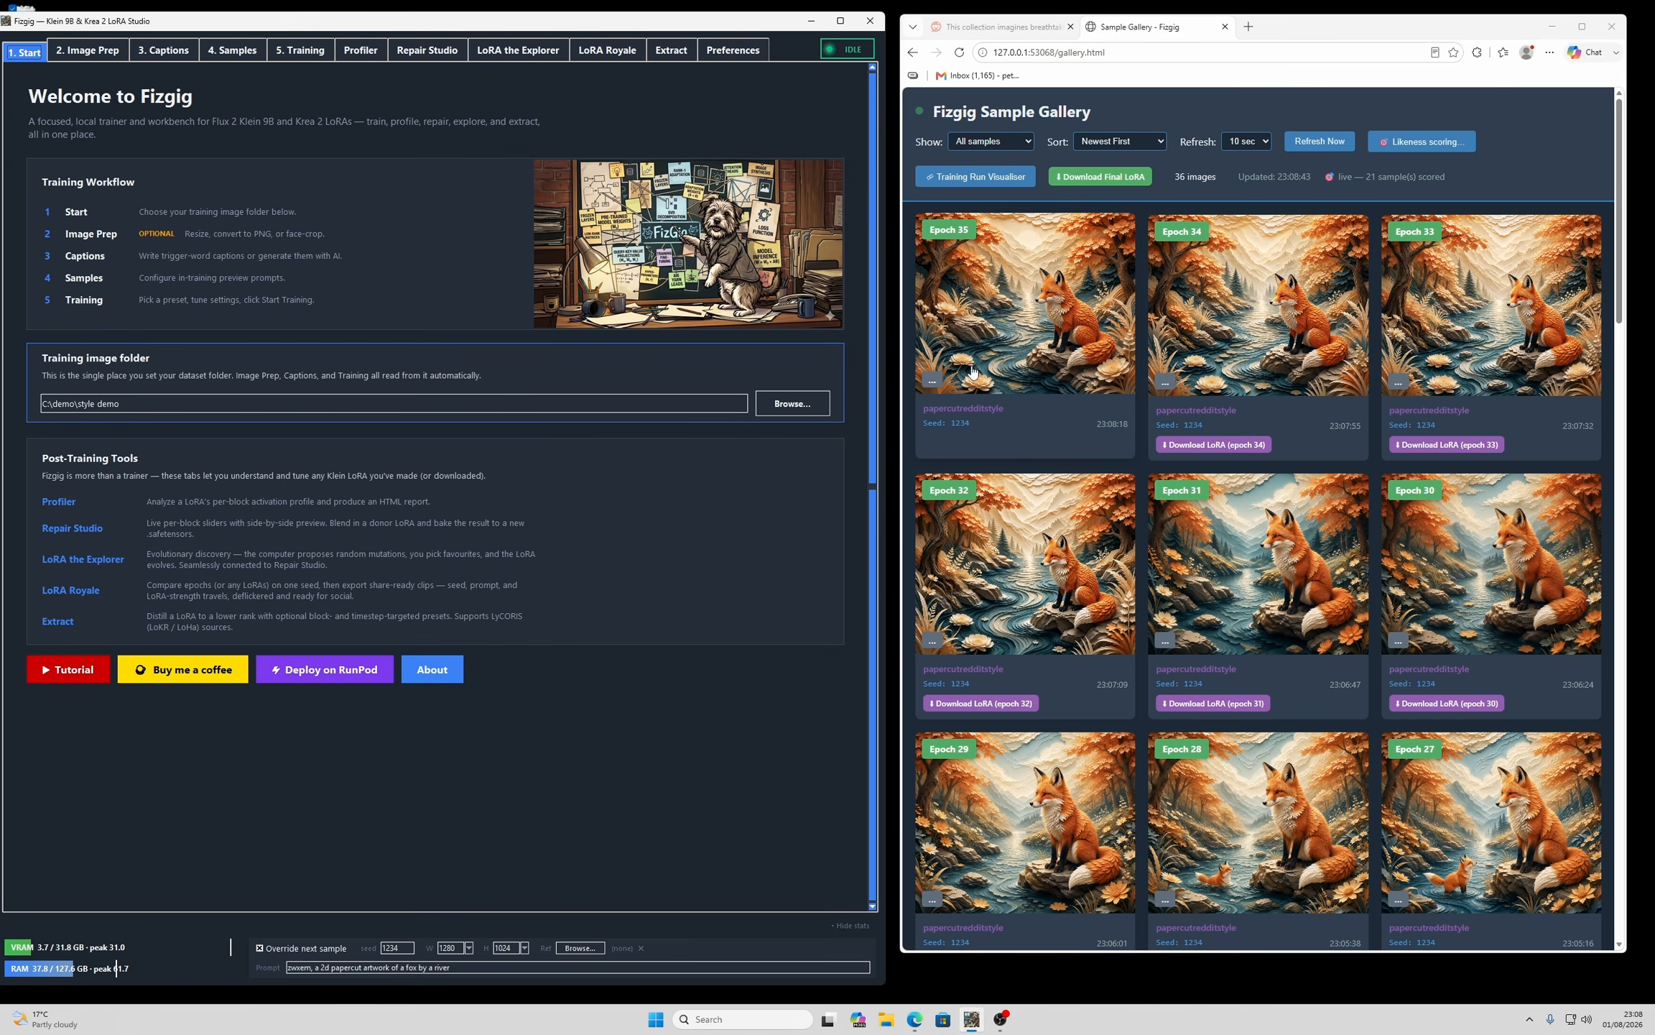
left_click(1025, 288)
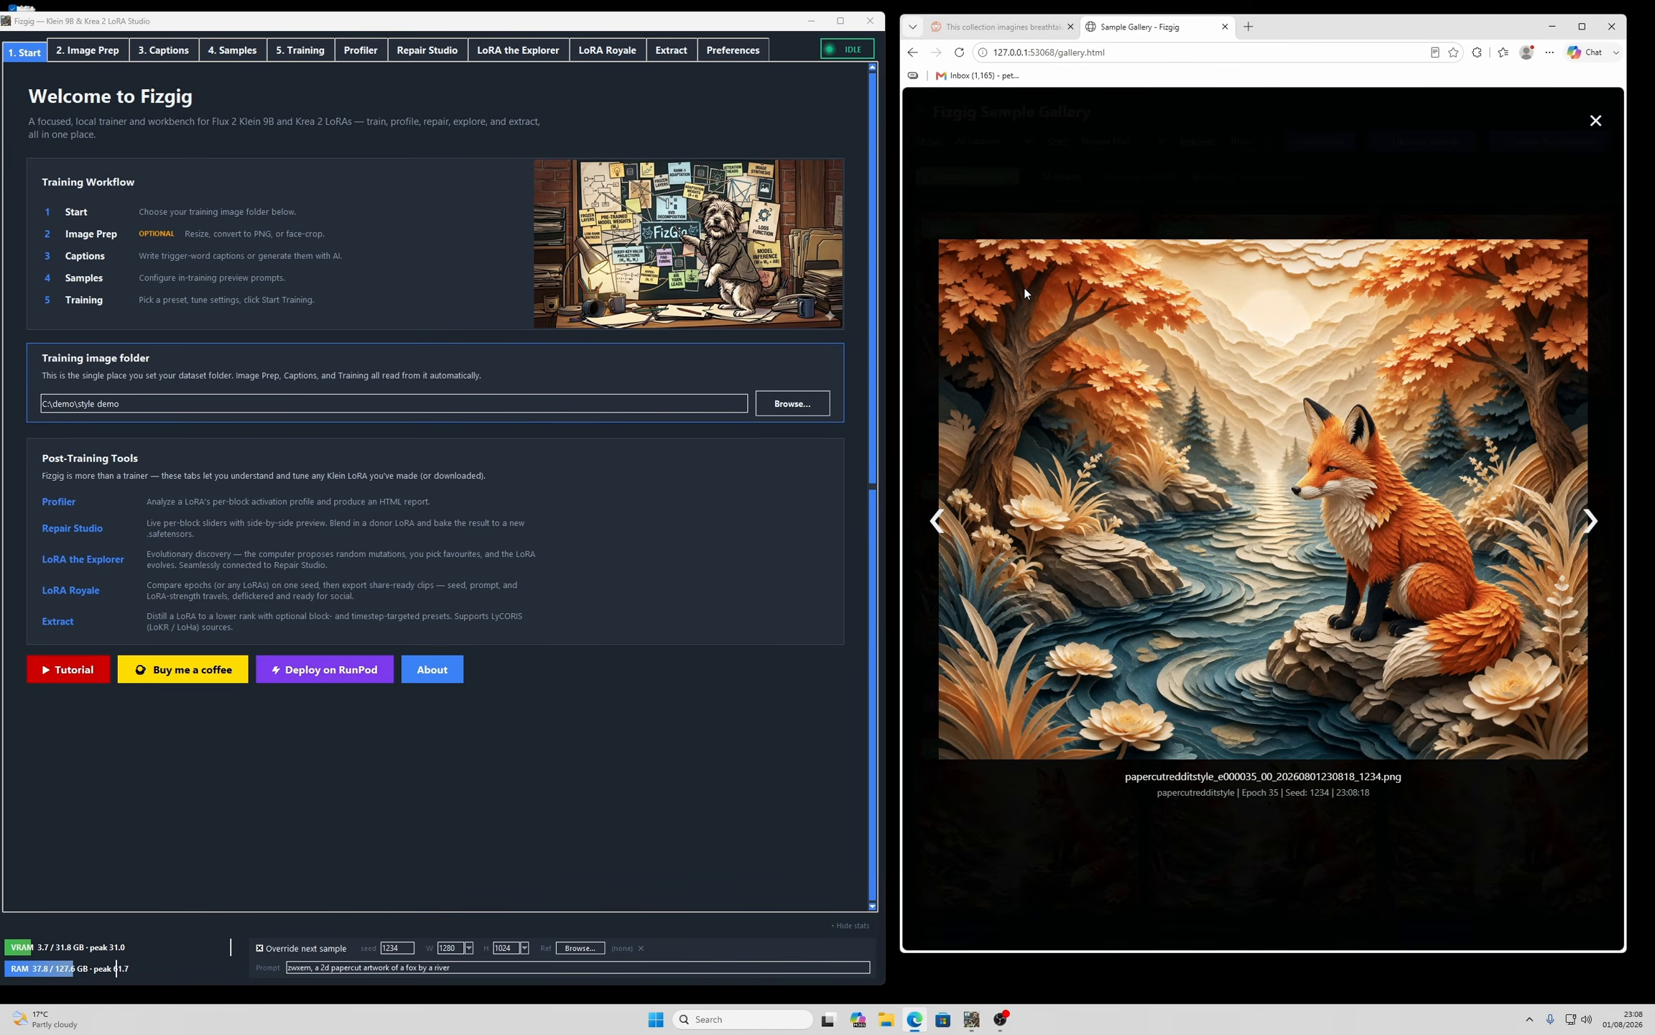
left_click(1592, 118)
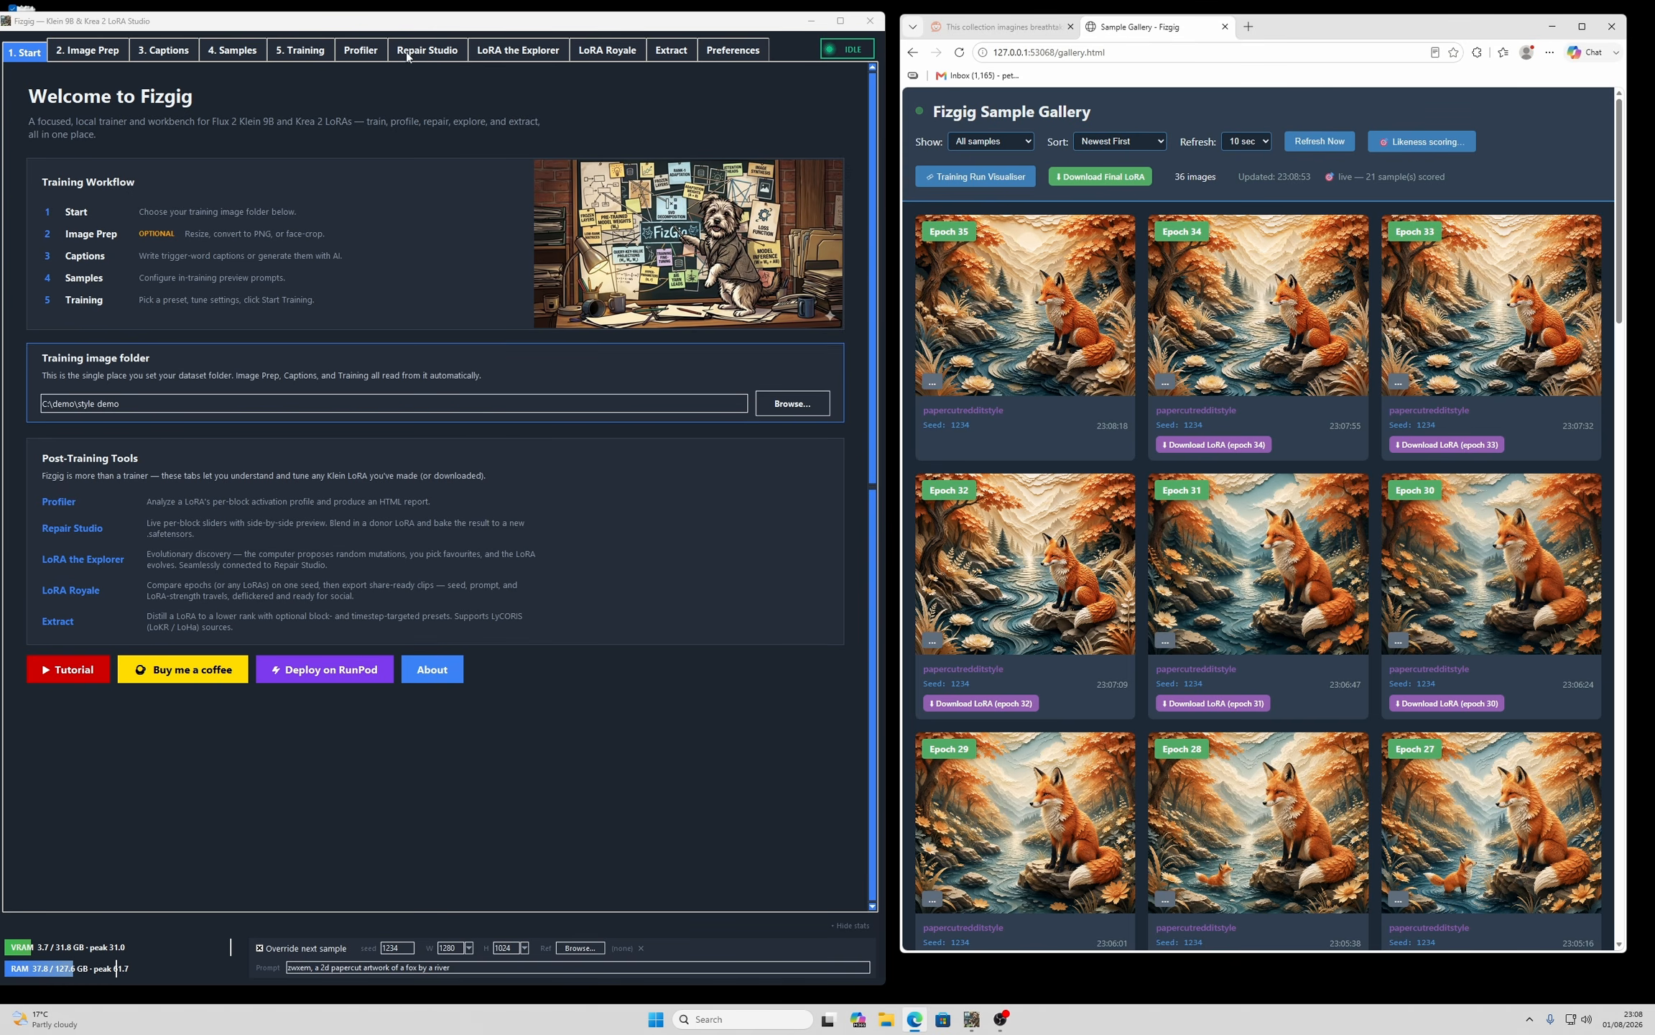
- Load papercutredditstyle.safetensors from the output_loras folder as the primary LoRA in Repair Studio
left_click(435, 53)
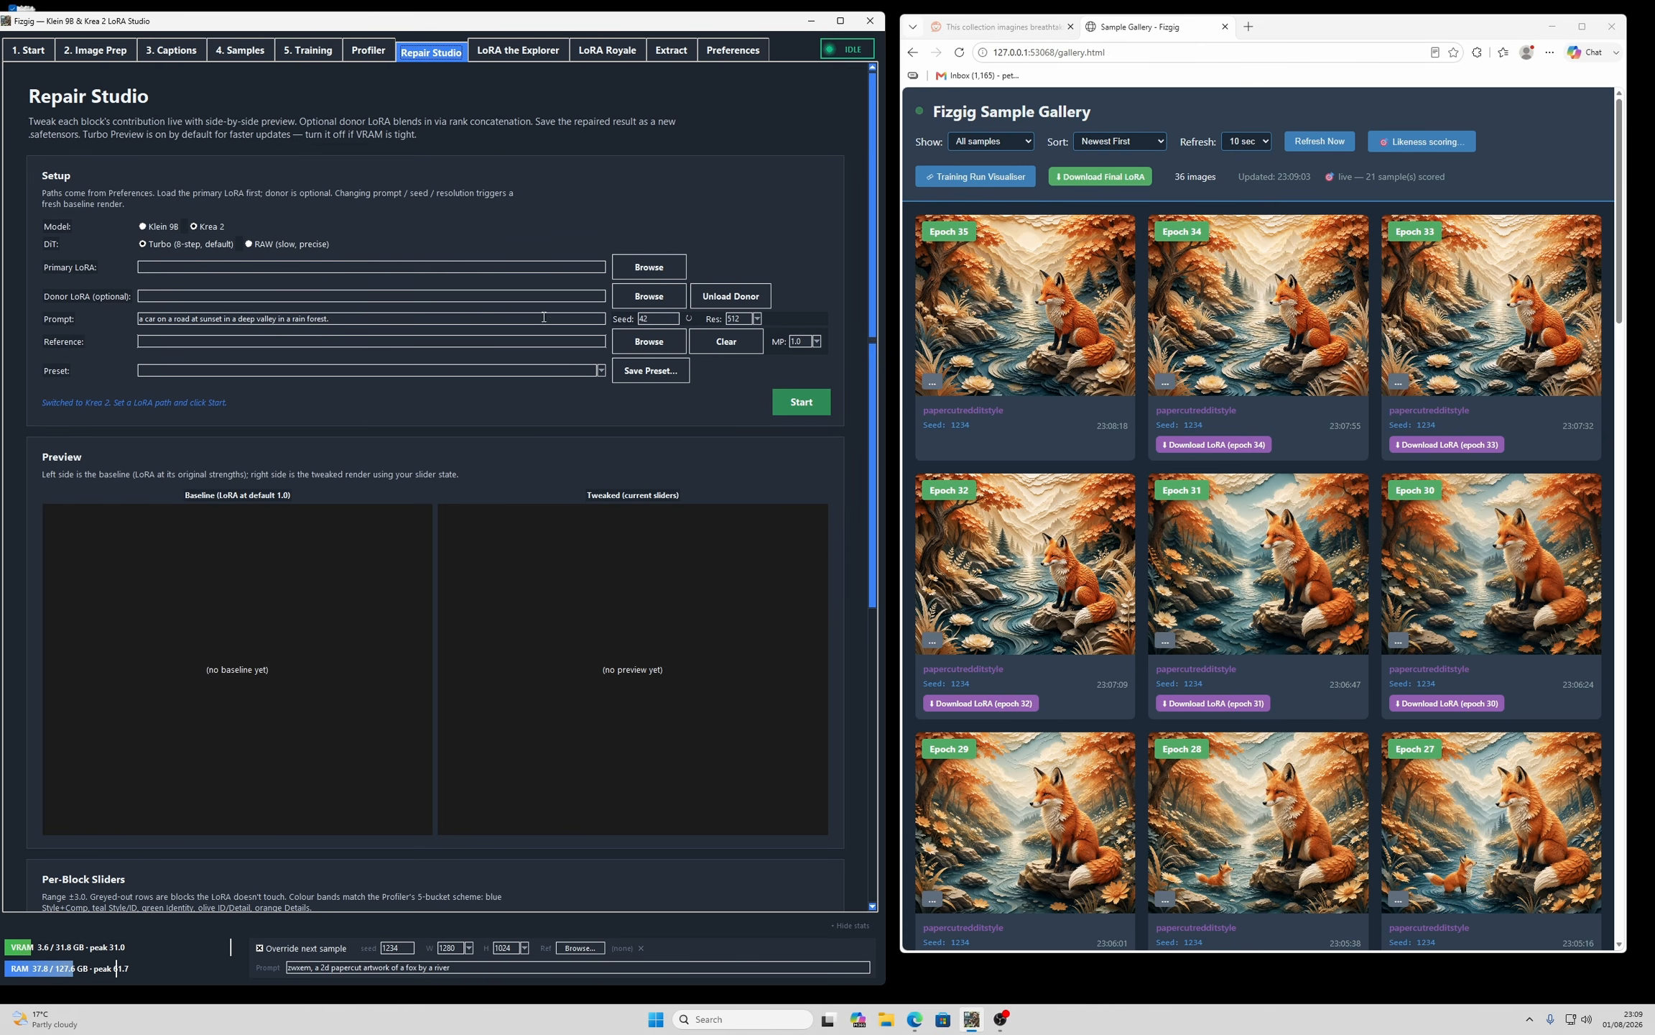
left_click(648, 268)
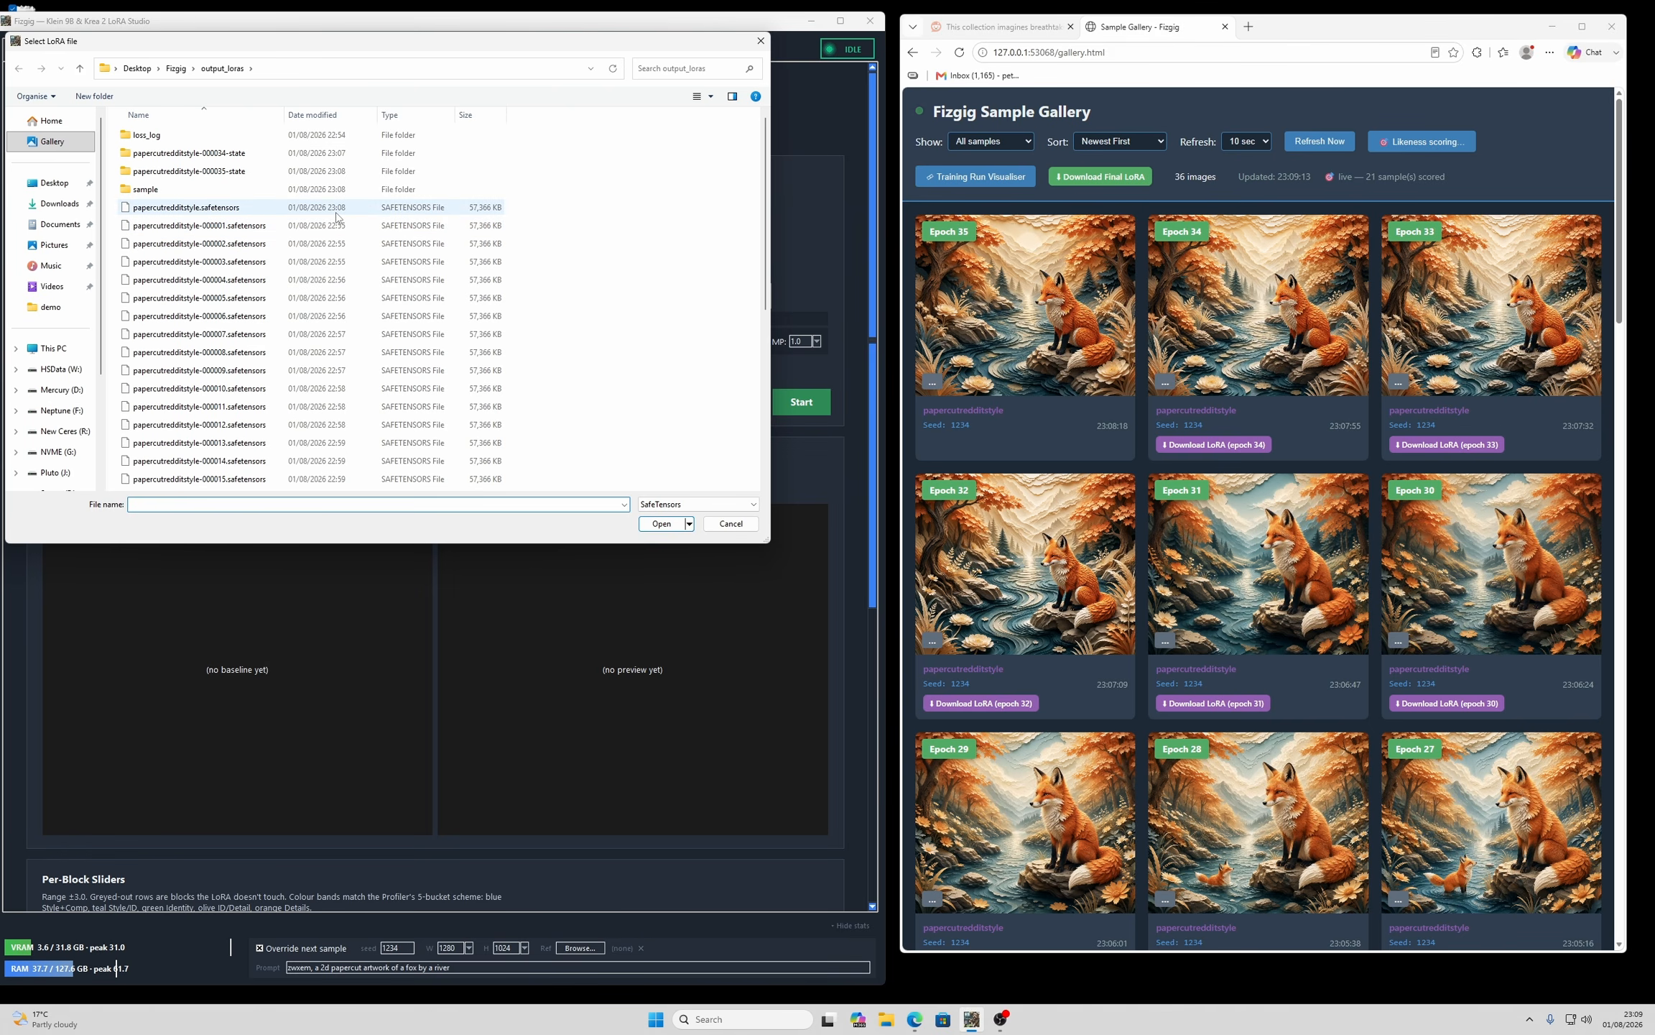
left_click(202, 213)
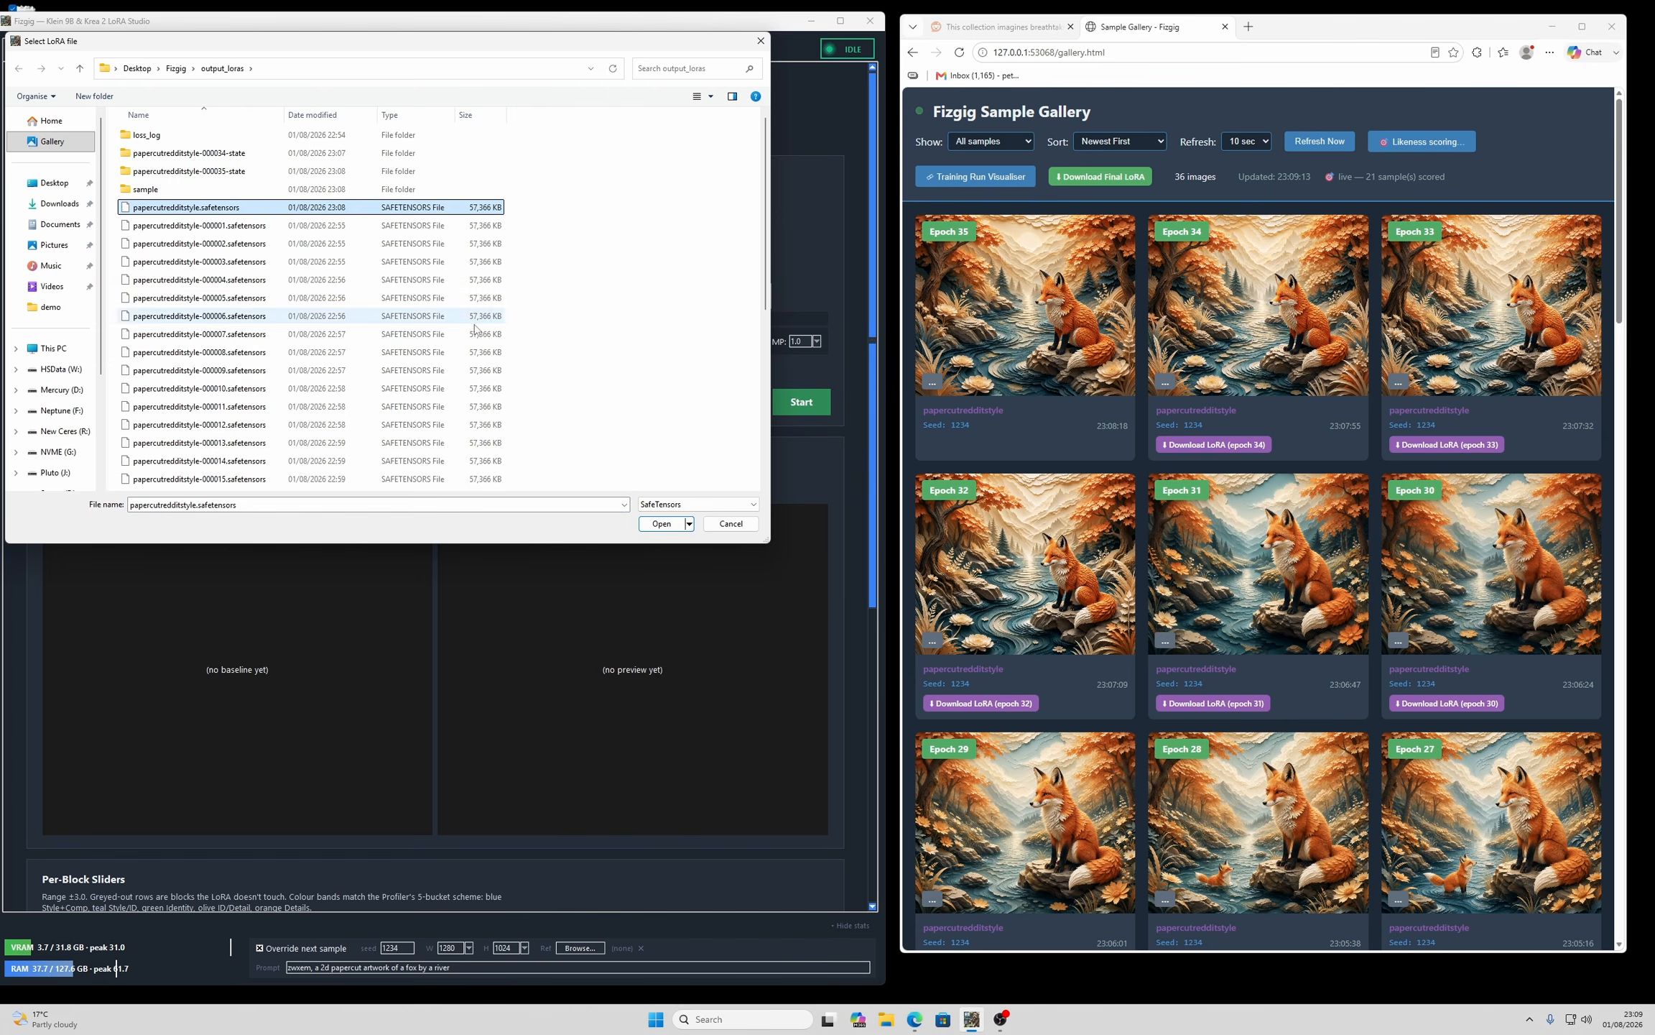
left_click(655, 523)
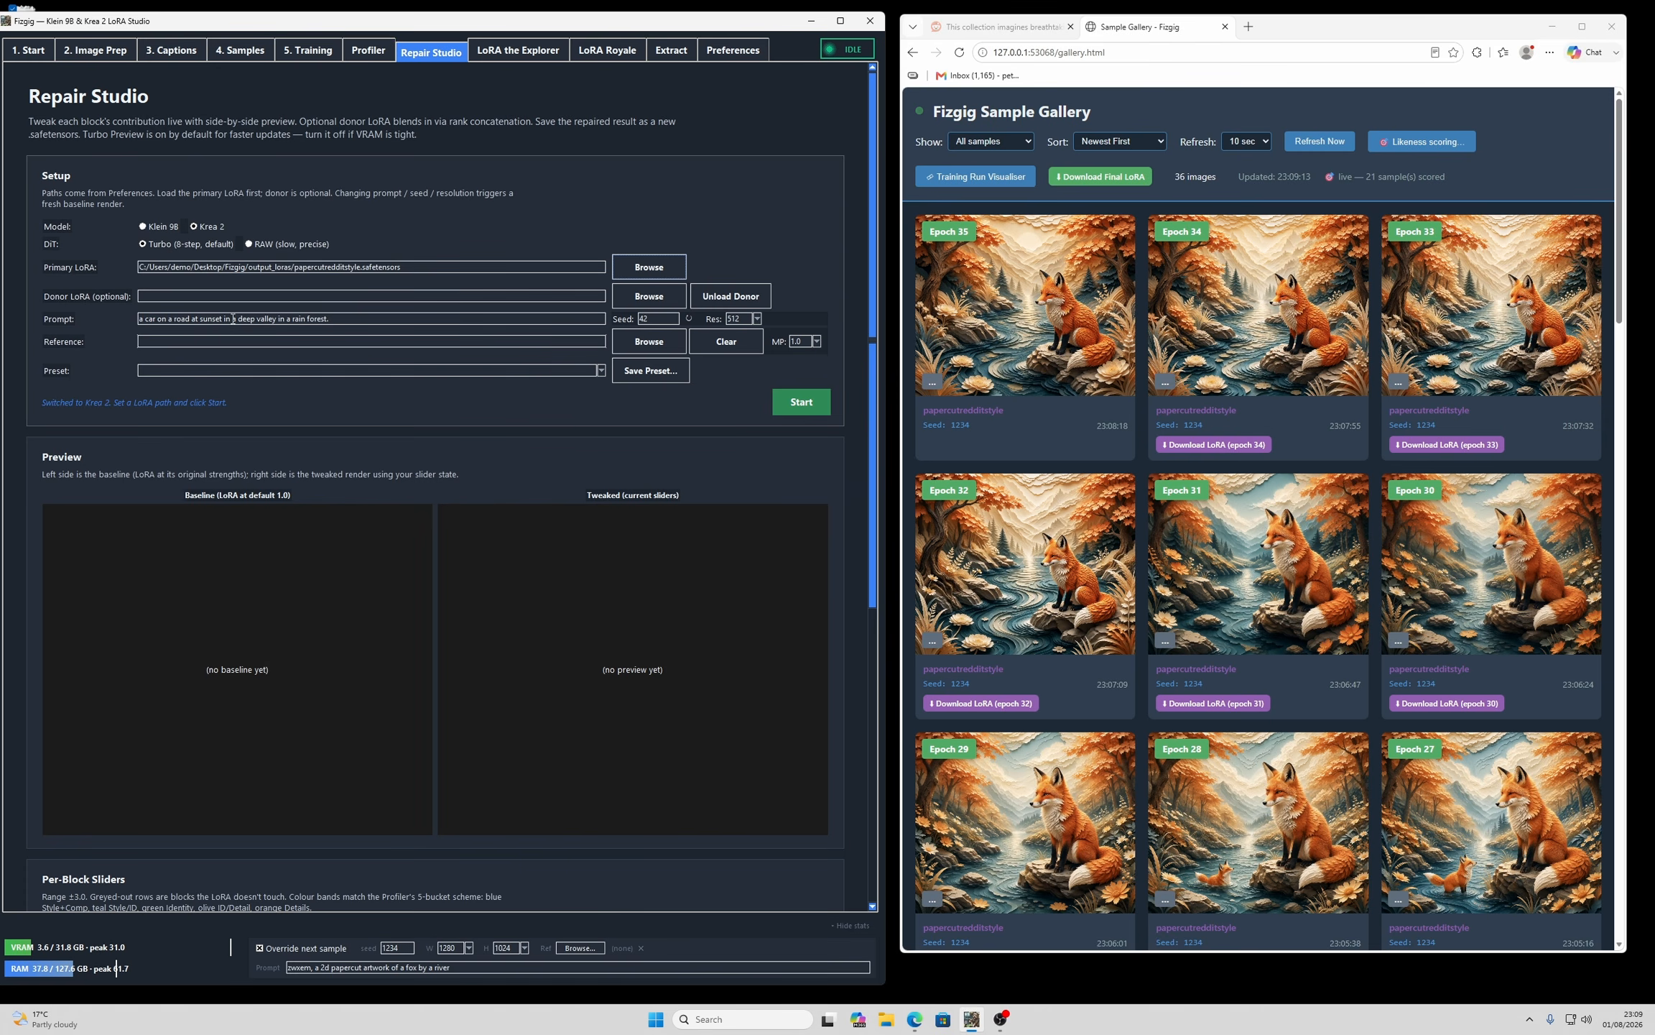
- Prefix the car prompt with "zwxem,", append "papercut style" at its end, and render the baseline and tweaked previews
left_click(350, 319)
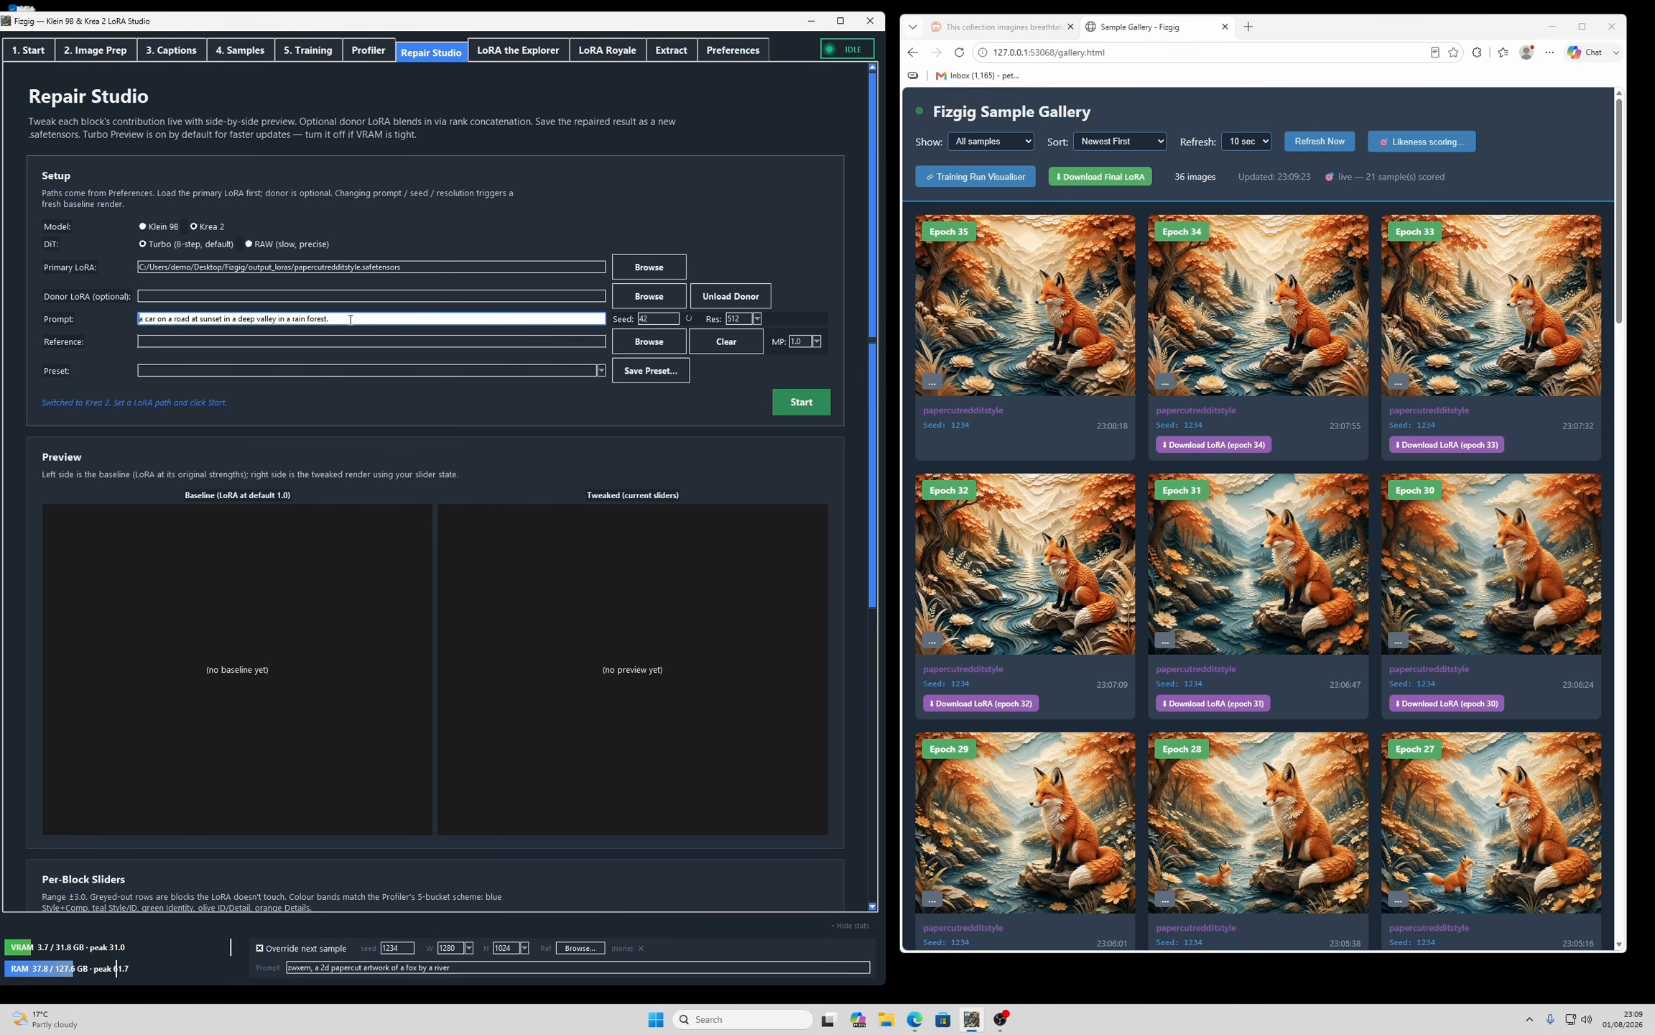
key("Home")
type("zwxem,")
left_click(804, 410)
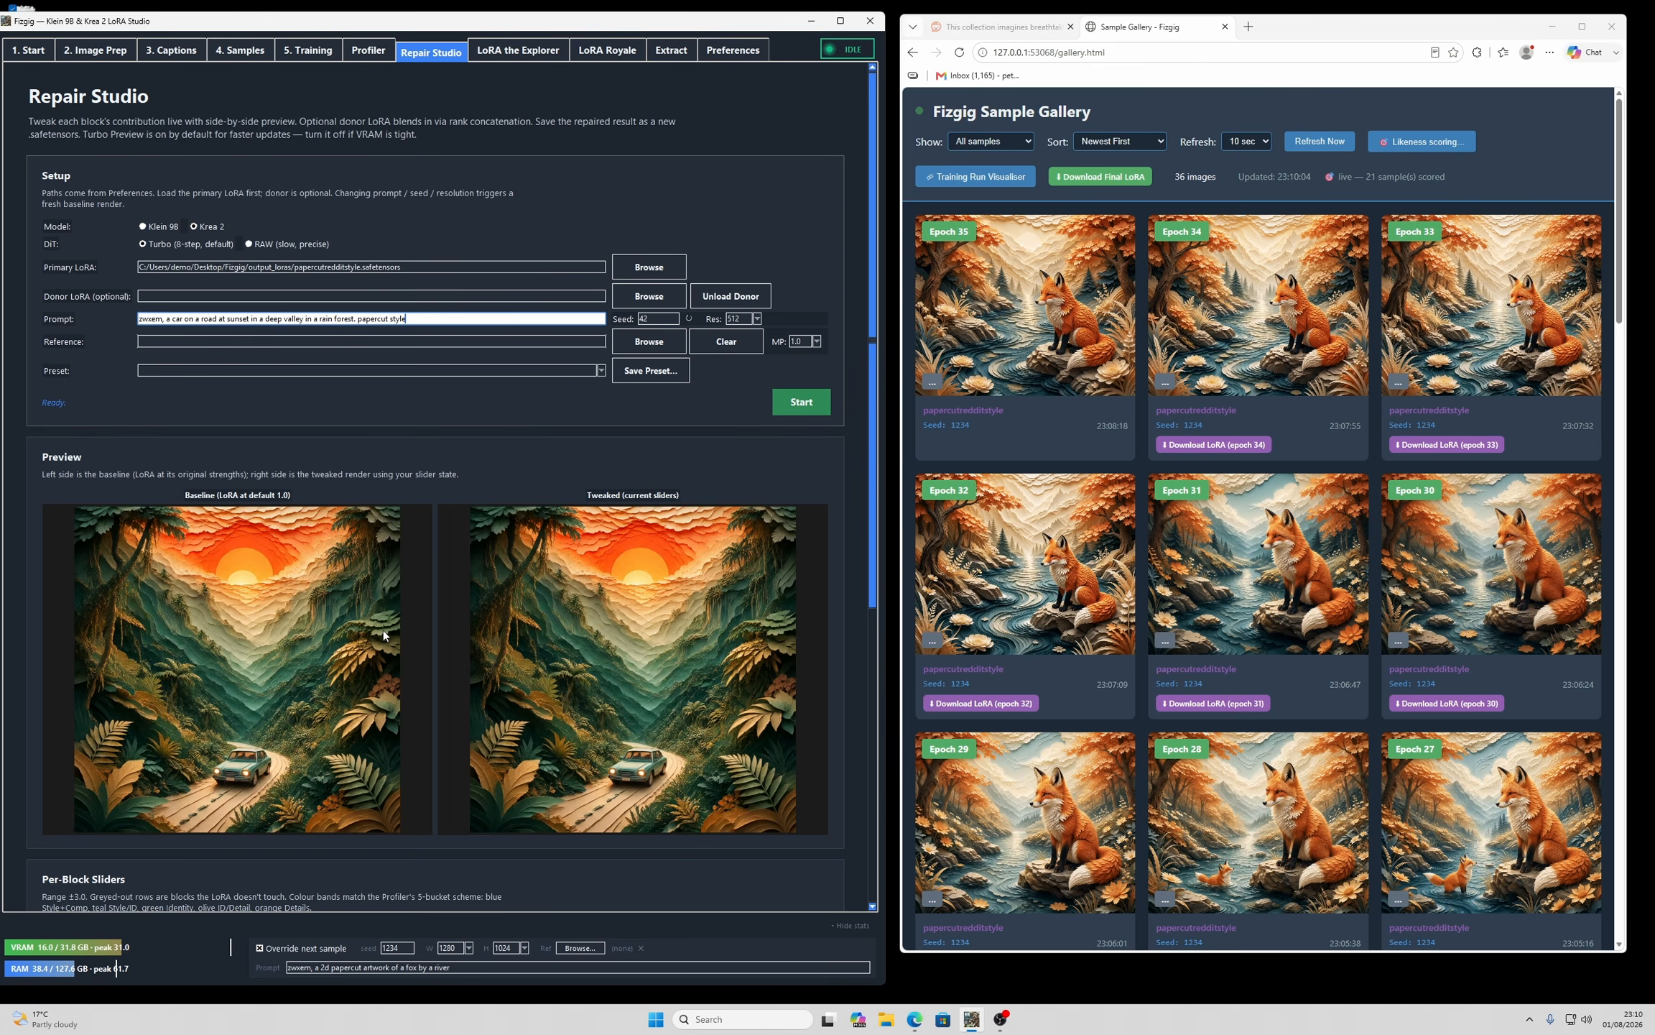
- Set Block 18 to about +2.65, Block 21 to -1.85, Block 23 to +0.88, Block 24 to -0.88 and Block 16 to +3.00
left_click_drag(870, 376, 868, 643)
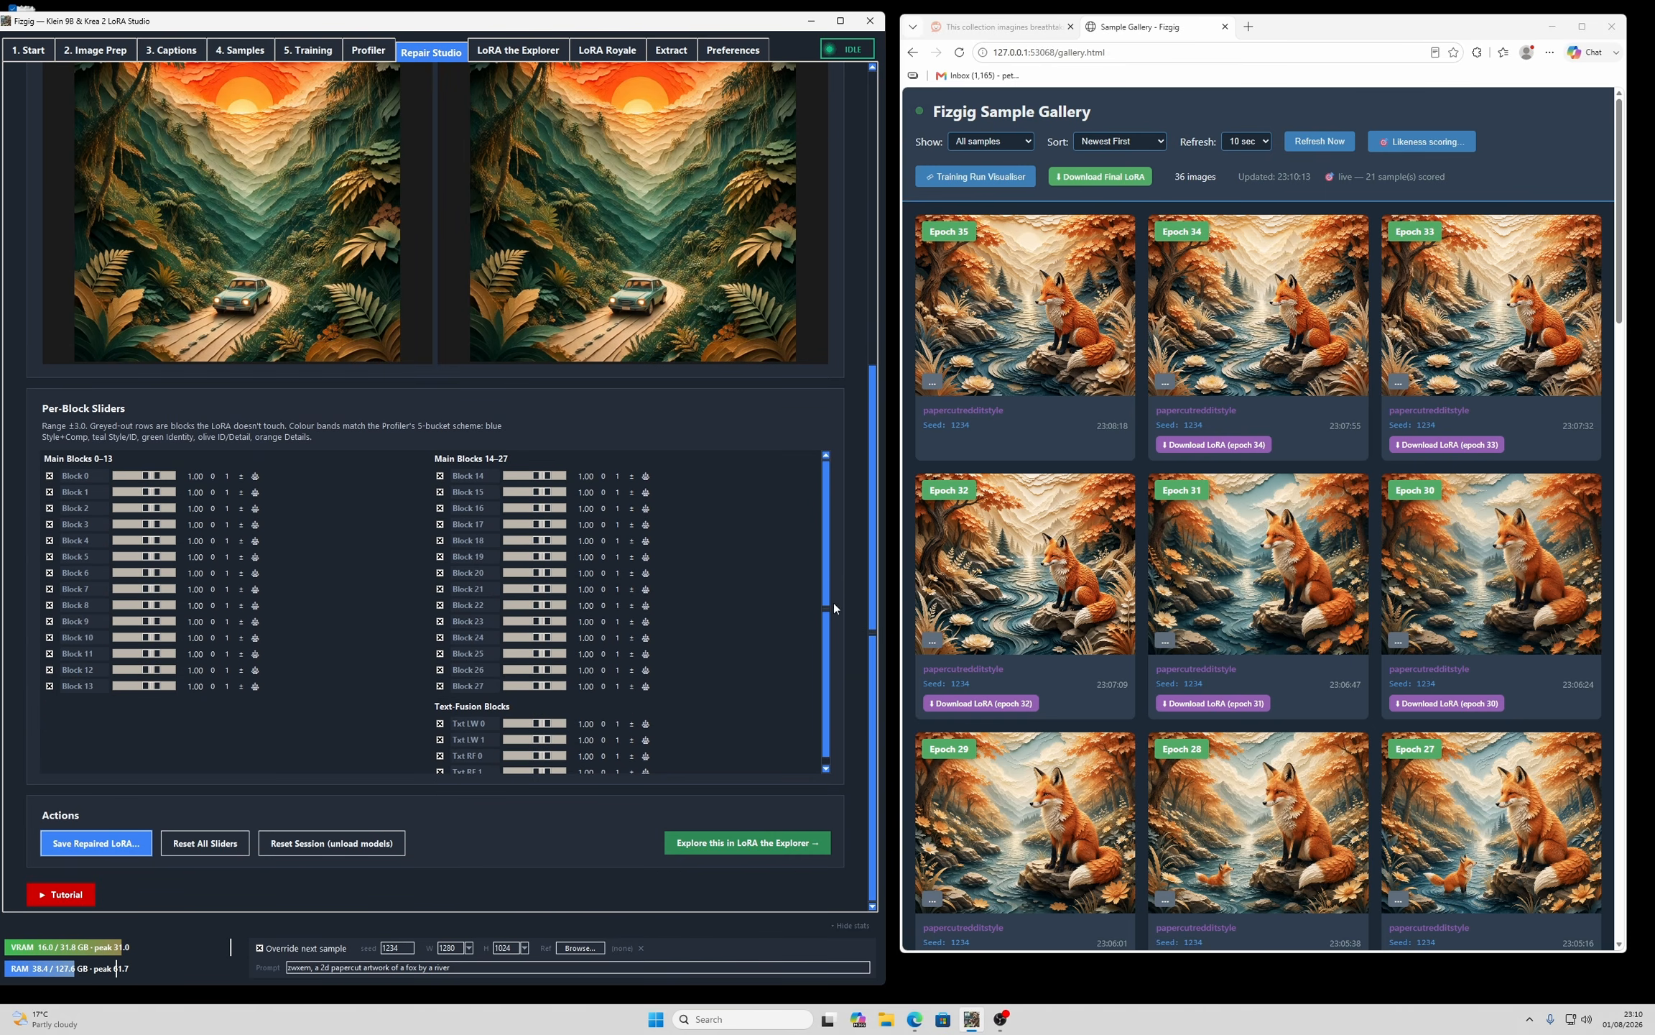
left_click_drag(873, 607, 888, 538)
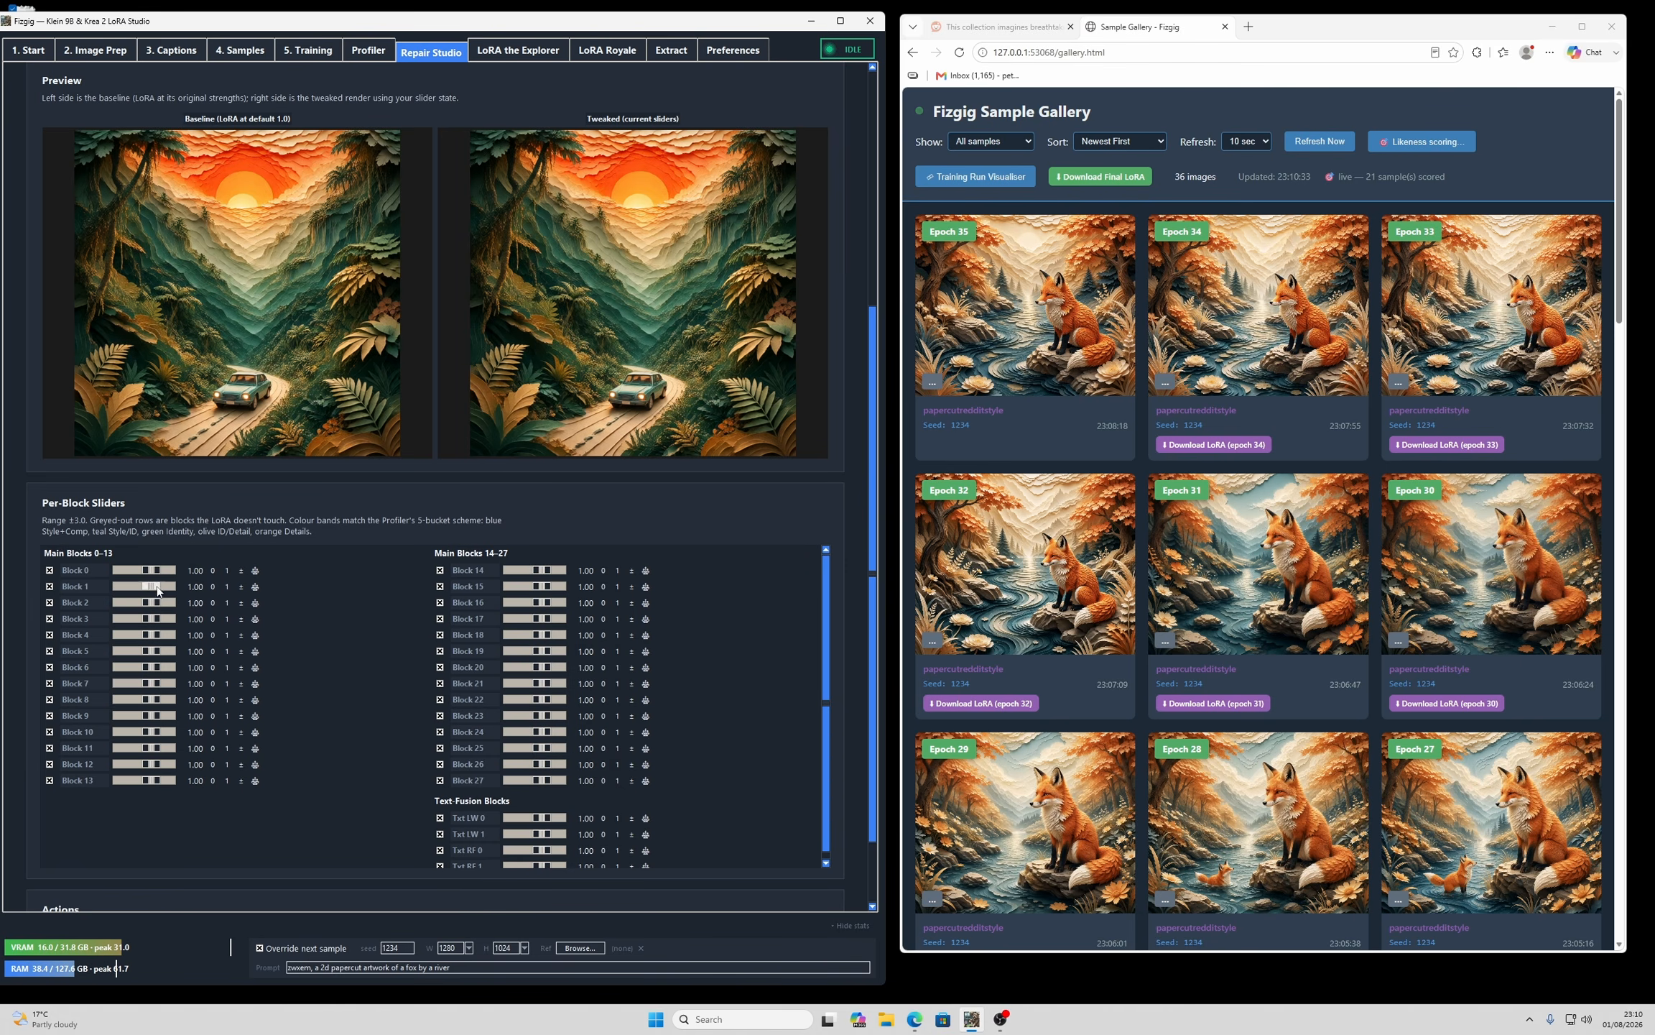
left_click_drag(540, 640, 555, 641)
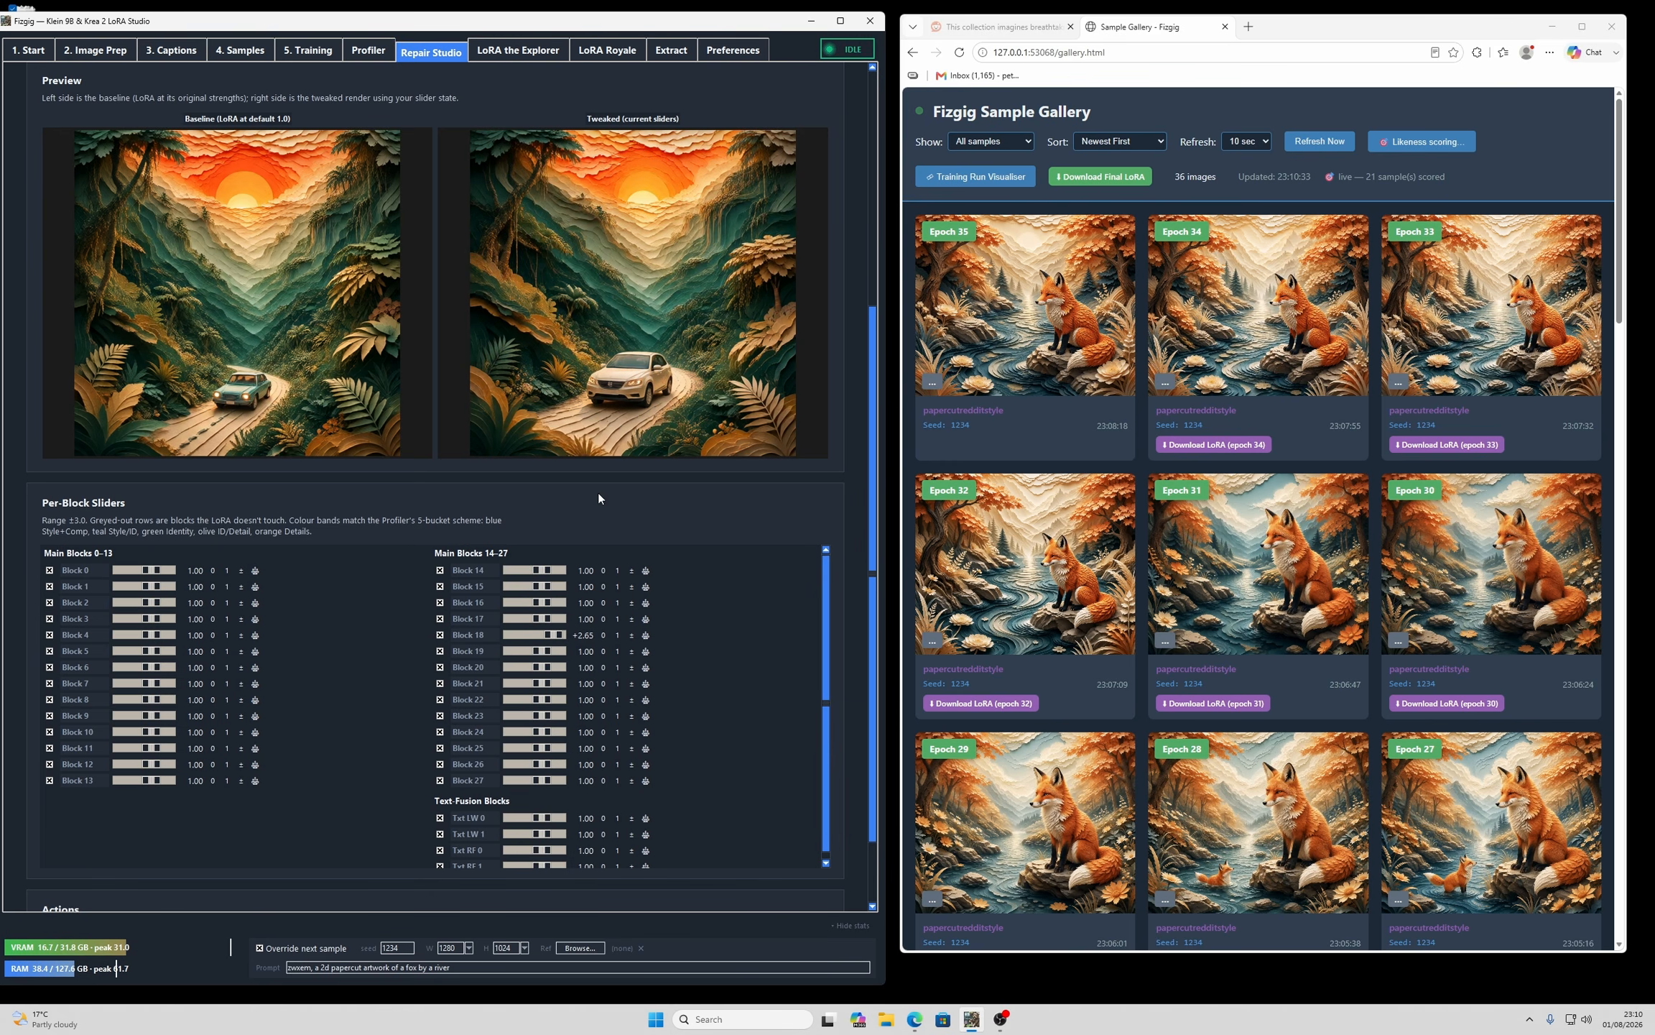
left_click_drag(539, 683, 559, 689)
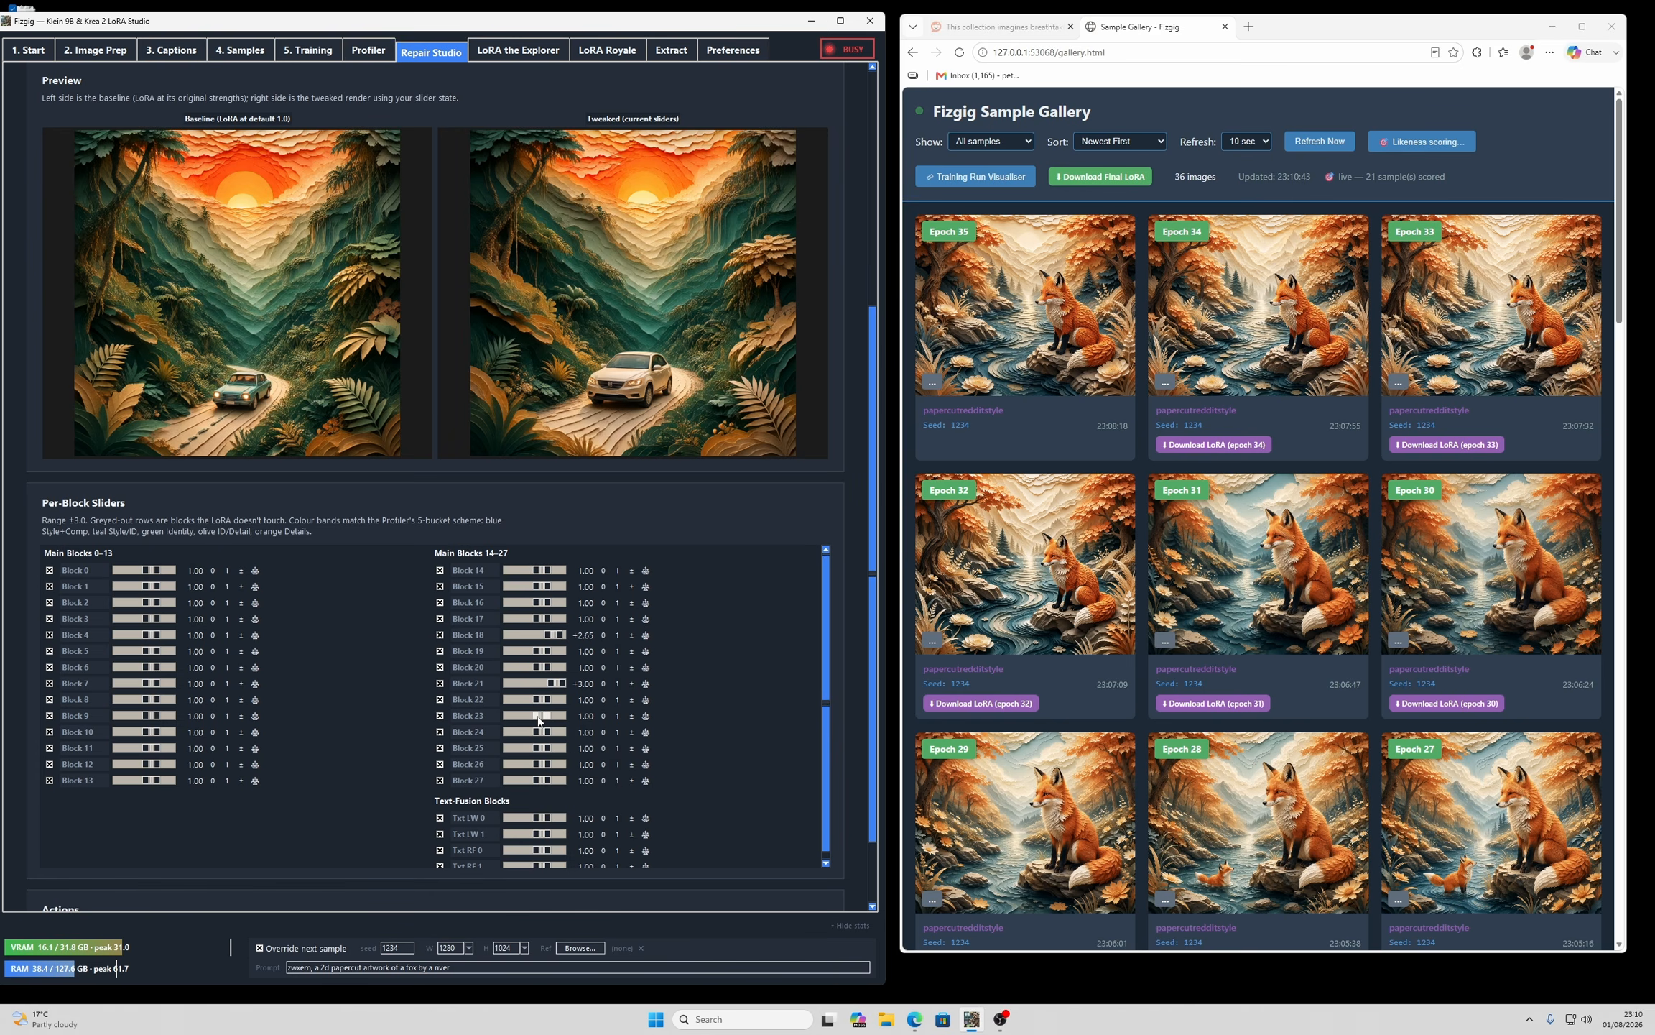
left_click_drag(538, 715, 523, 687)
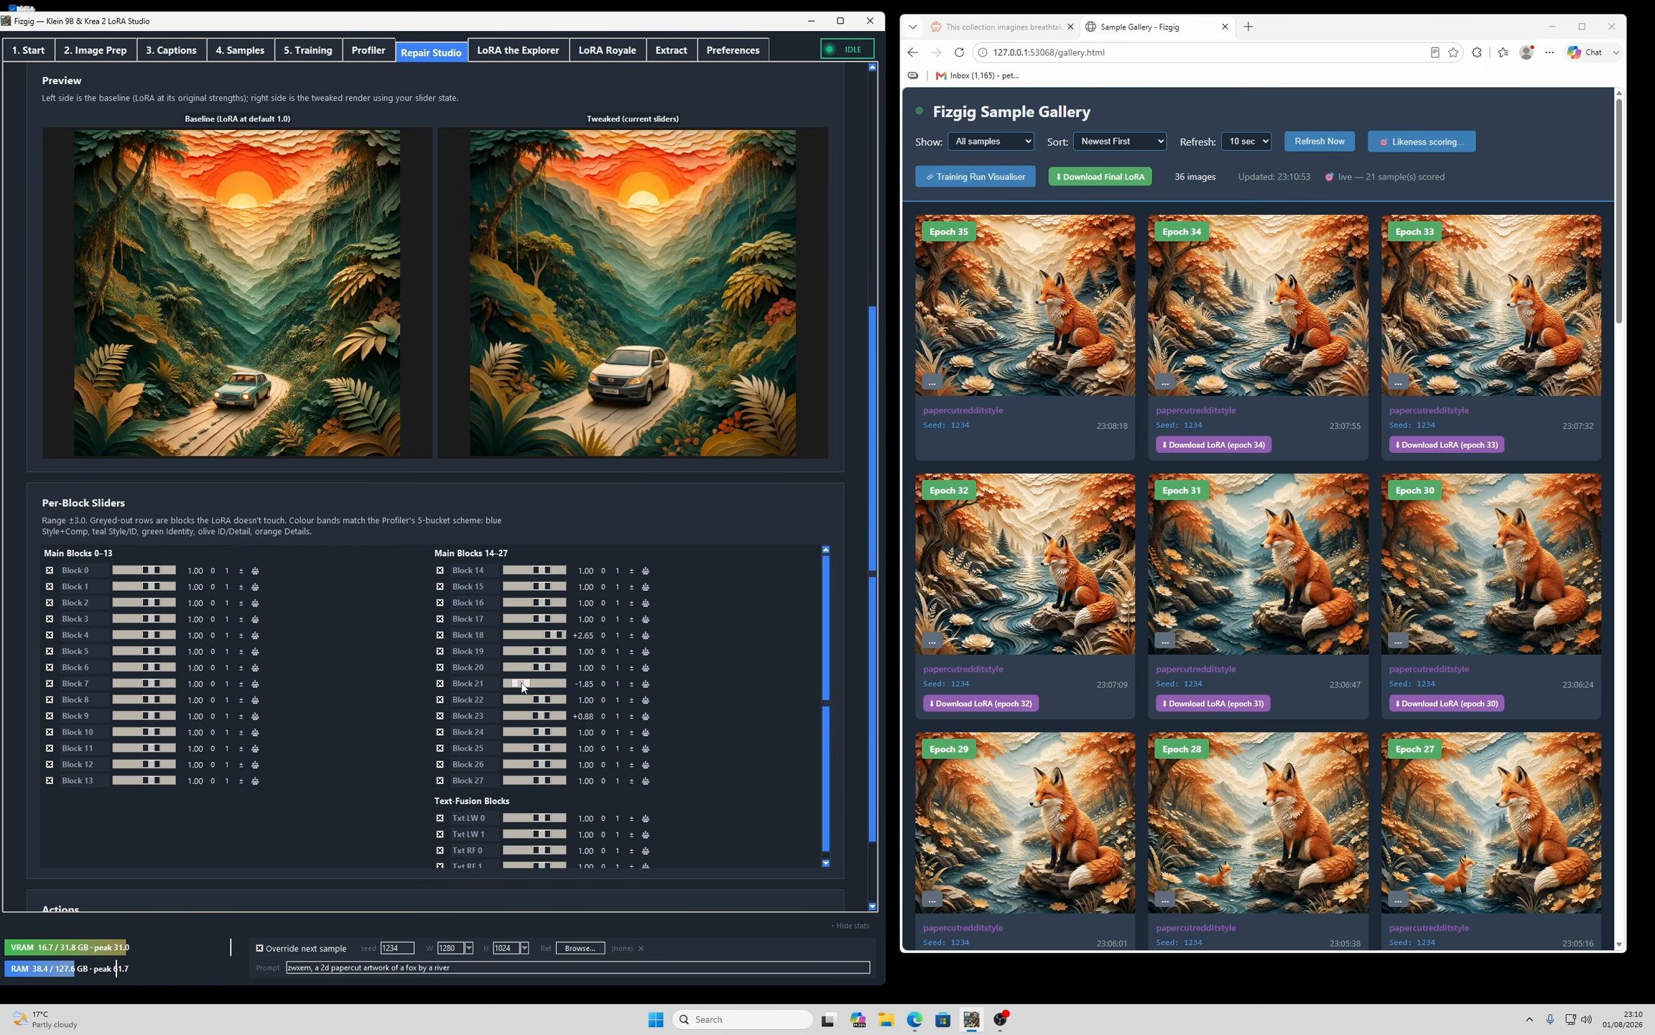
left_click_drag(537, 732, 529, 733)
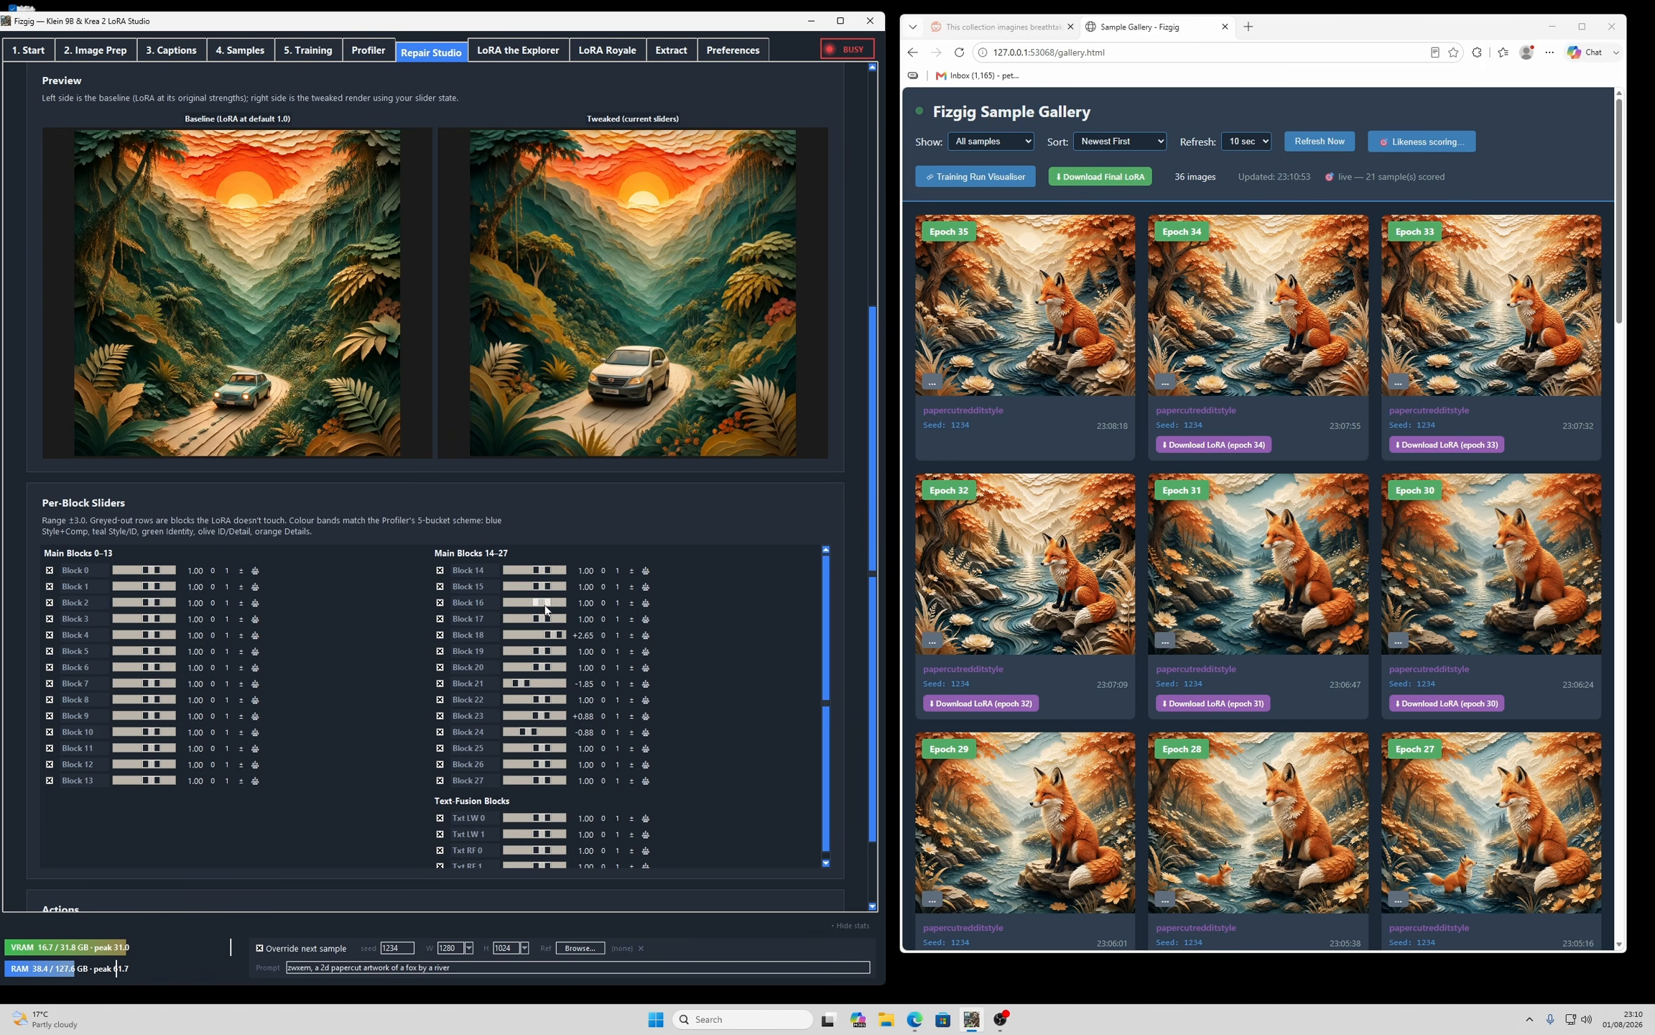
left_click_drag(546, 604, 564, 606)
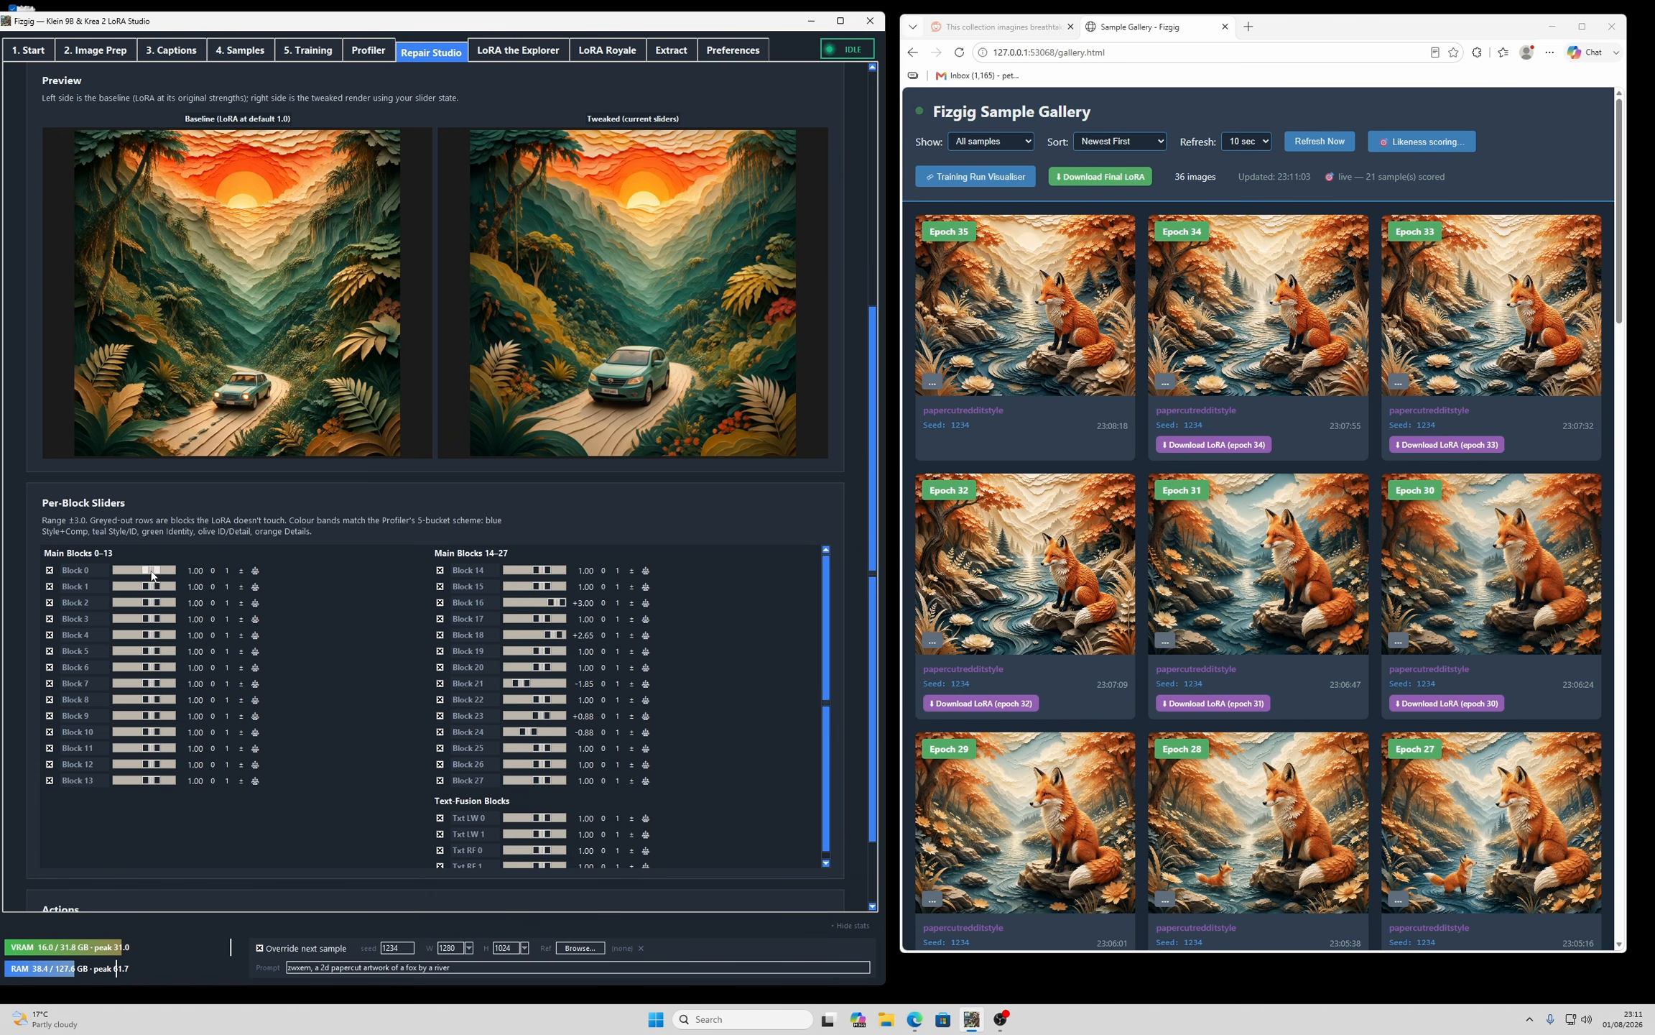
- Set Block 0 to about -2.91, Blocks 1 and 3 to -3.00, and Block 6 to about -1.59
left_click_drag(142, 573, 134, 570)
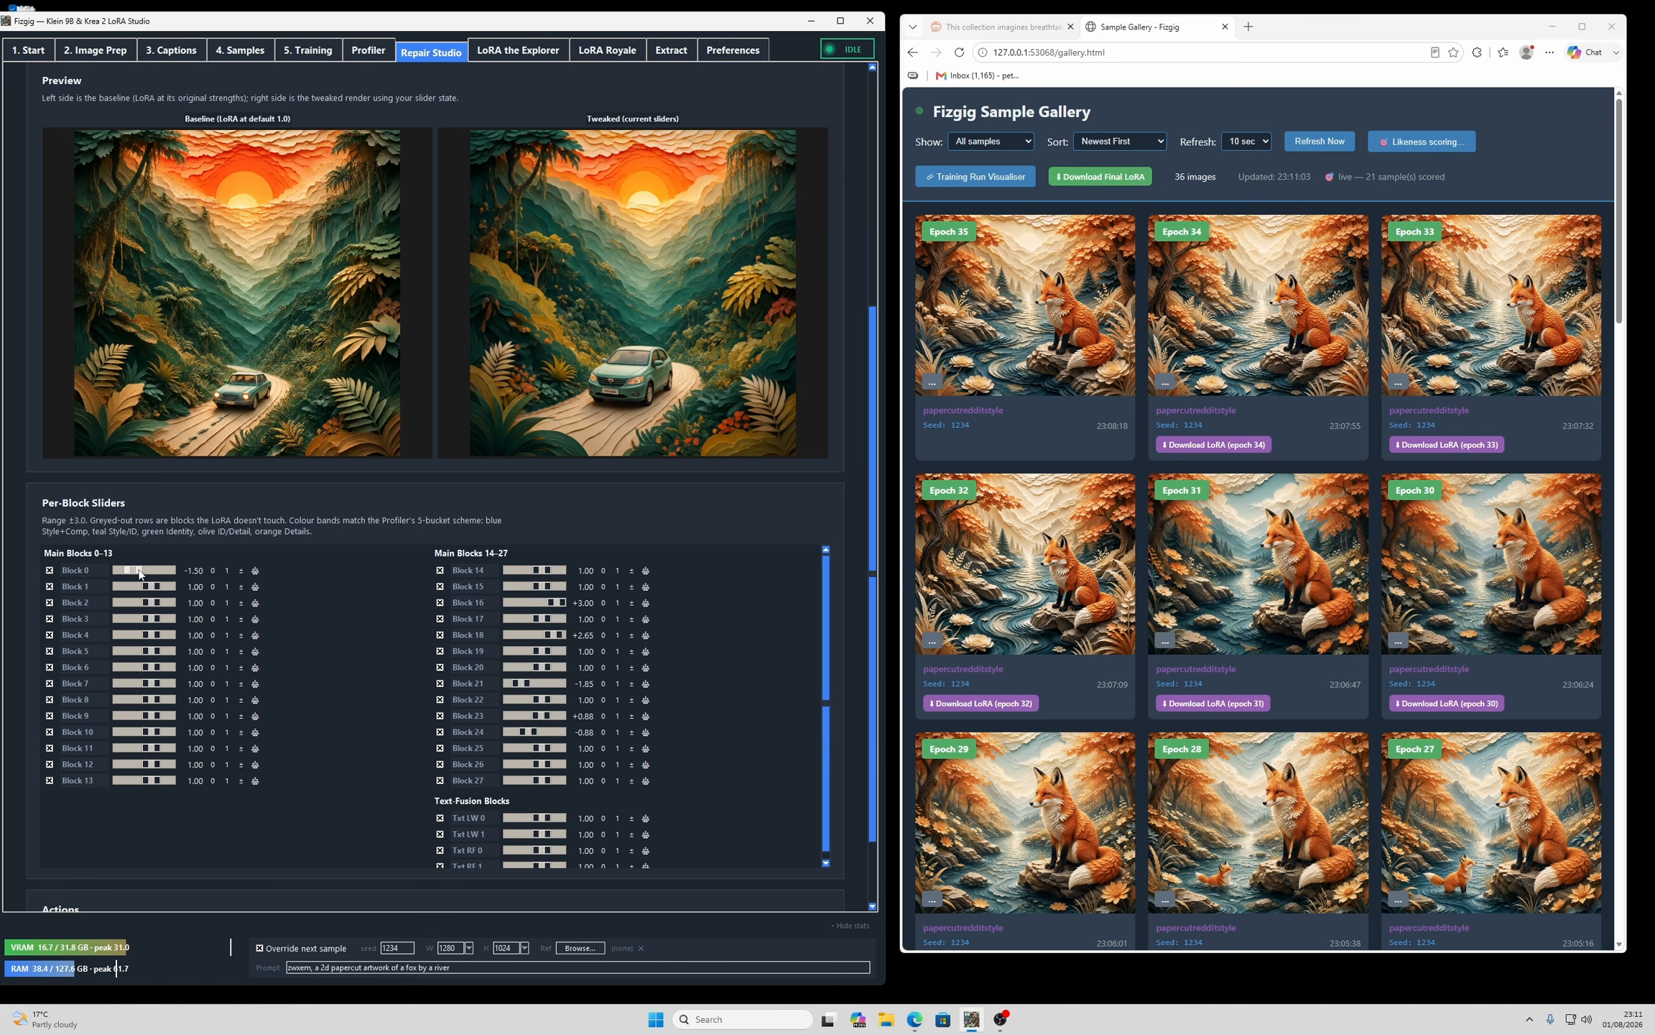
left_click_drag(135, 570, 120, 570)
left_click(141, 586)
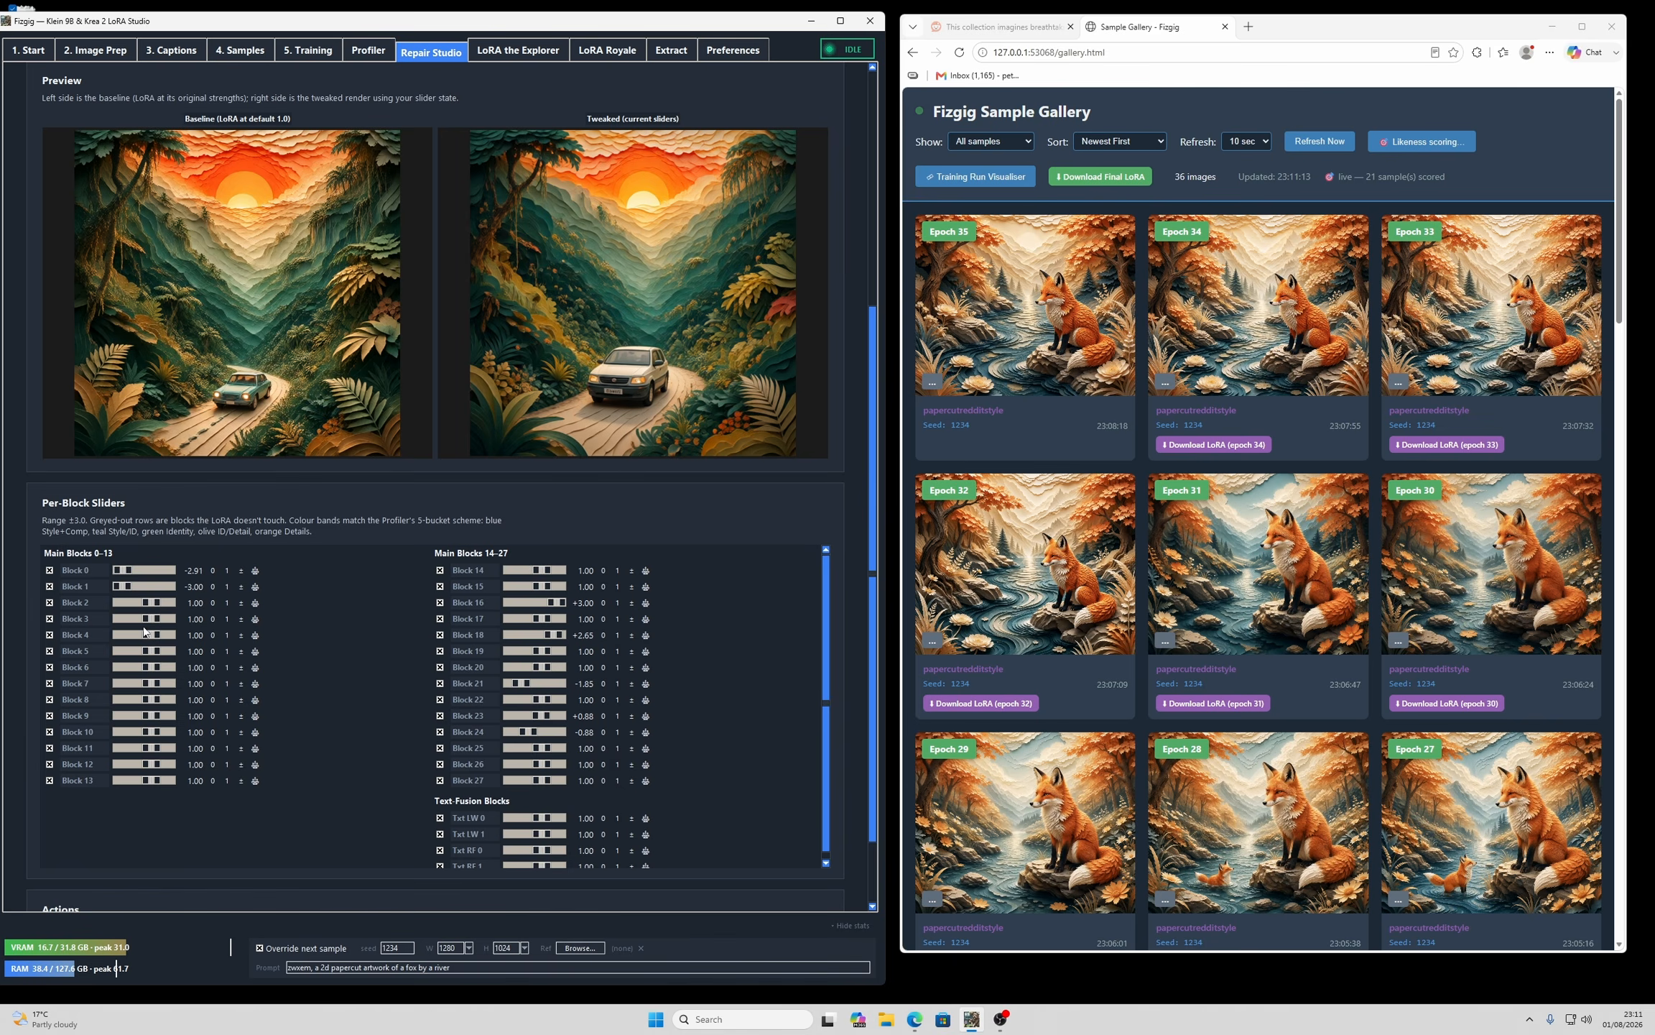
left_click(148, 618)
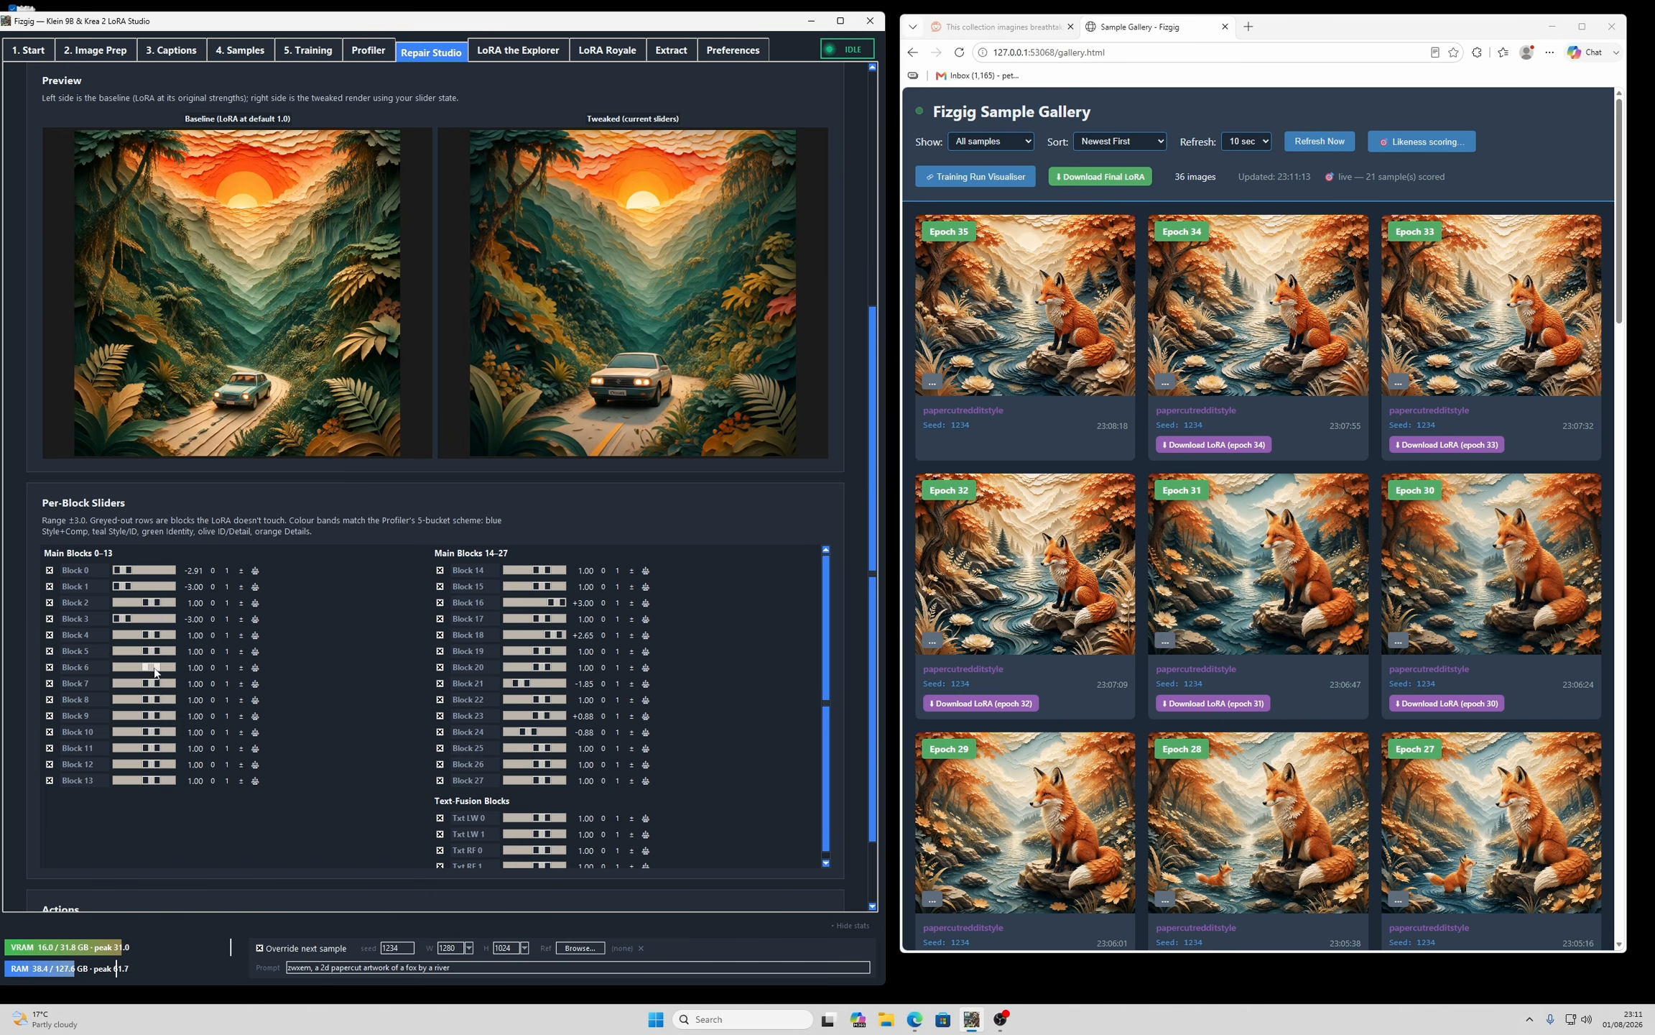
left_click_drag(139, 669, 134, 674)
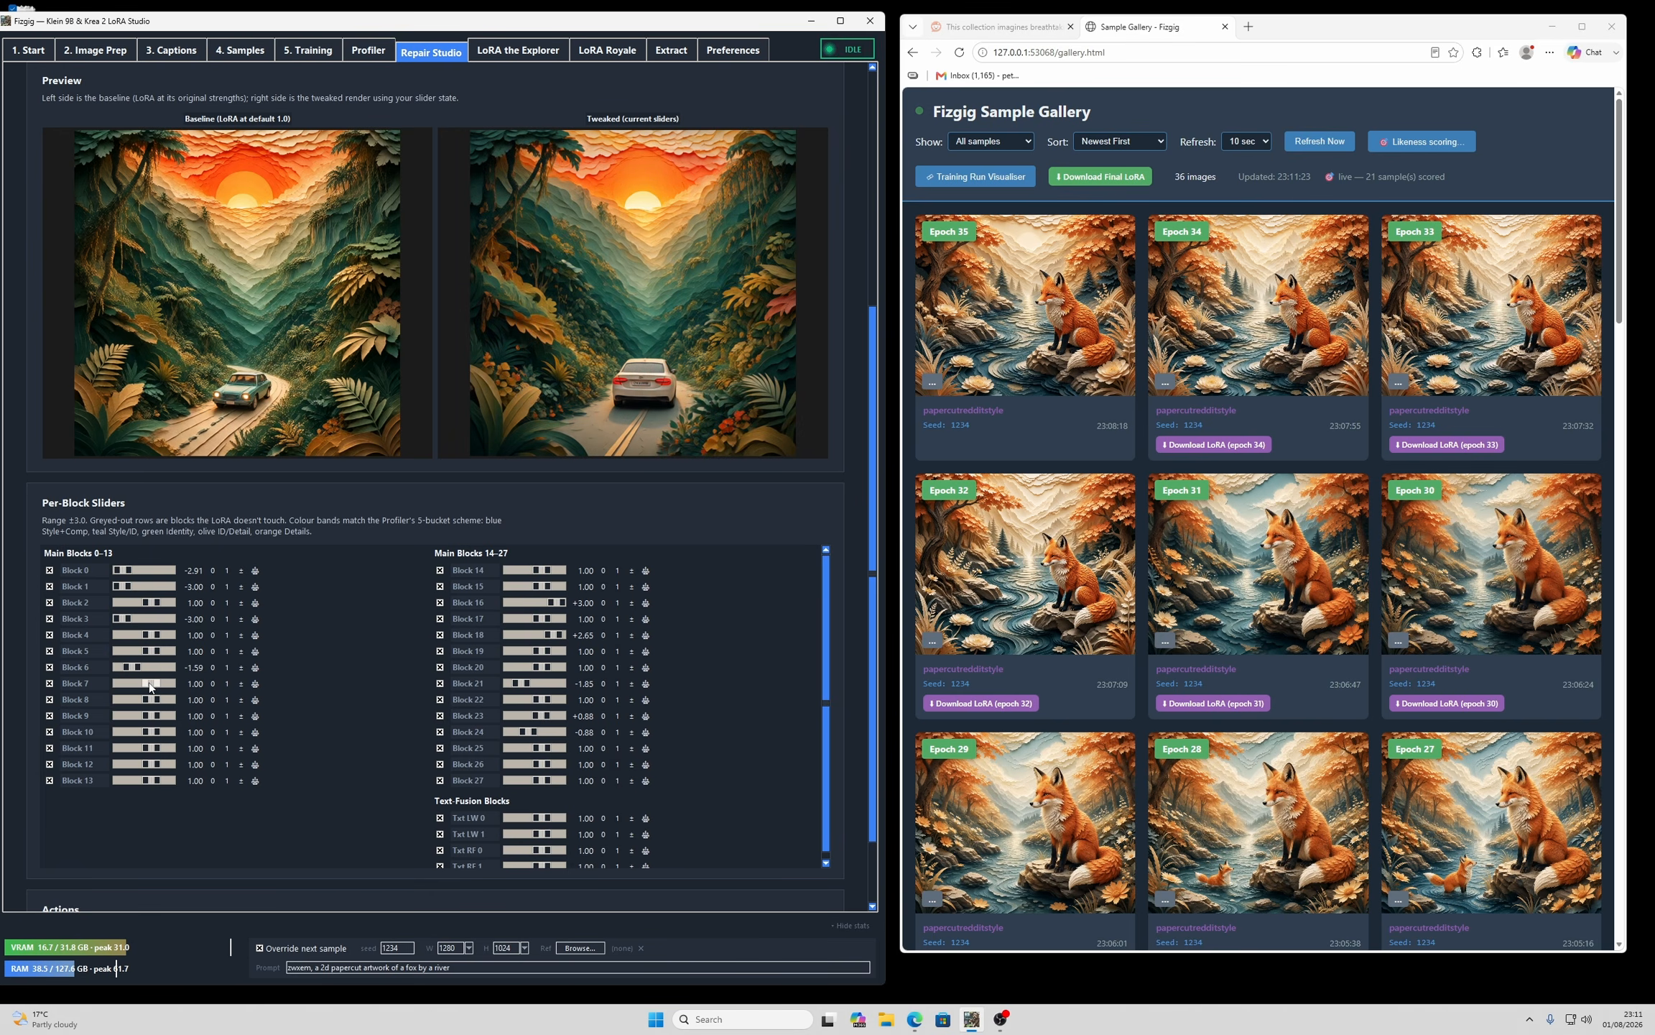
- Lower the text-fusion blocks to about -2.21 for Txt LW 0, -1.68 for Txt LW 1, and -1.94 for Txt RF 0 and RF 1
scroll(573, 790, "down", 1)
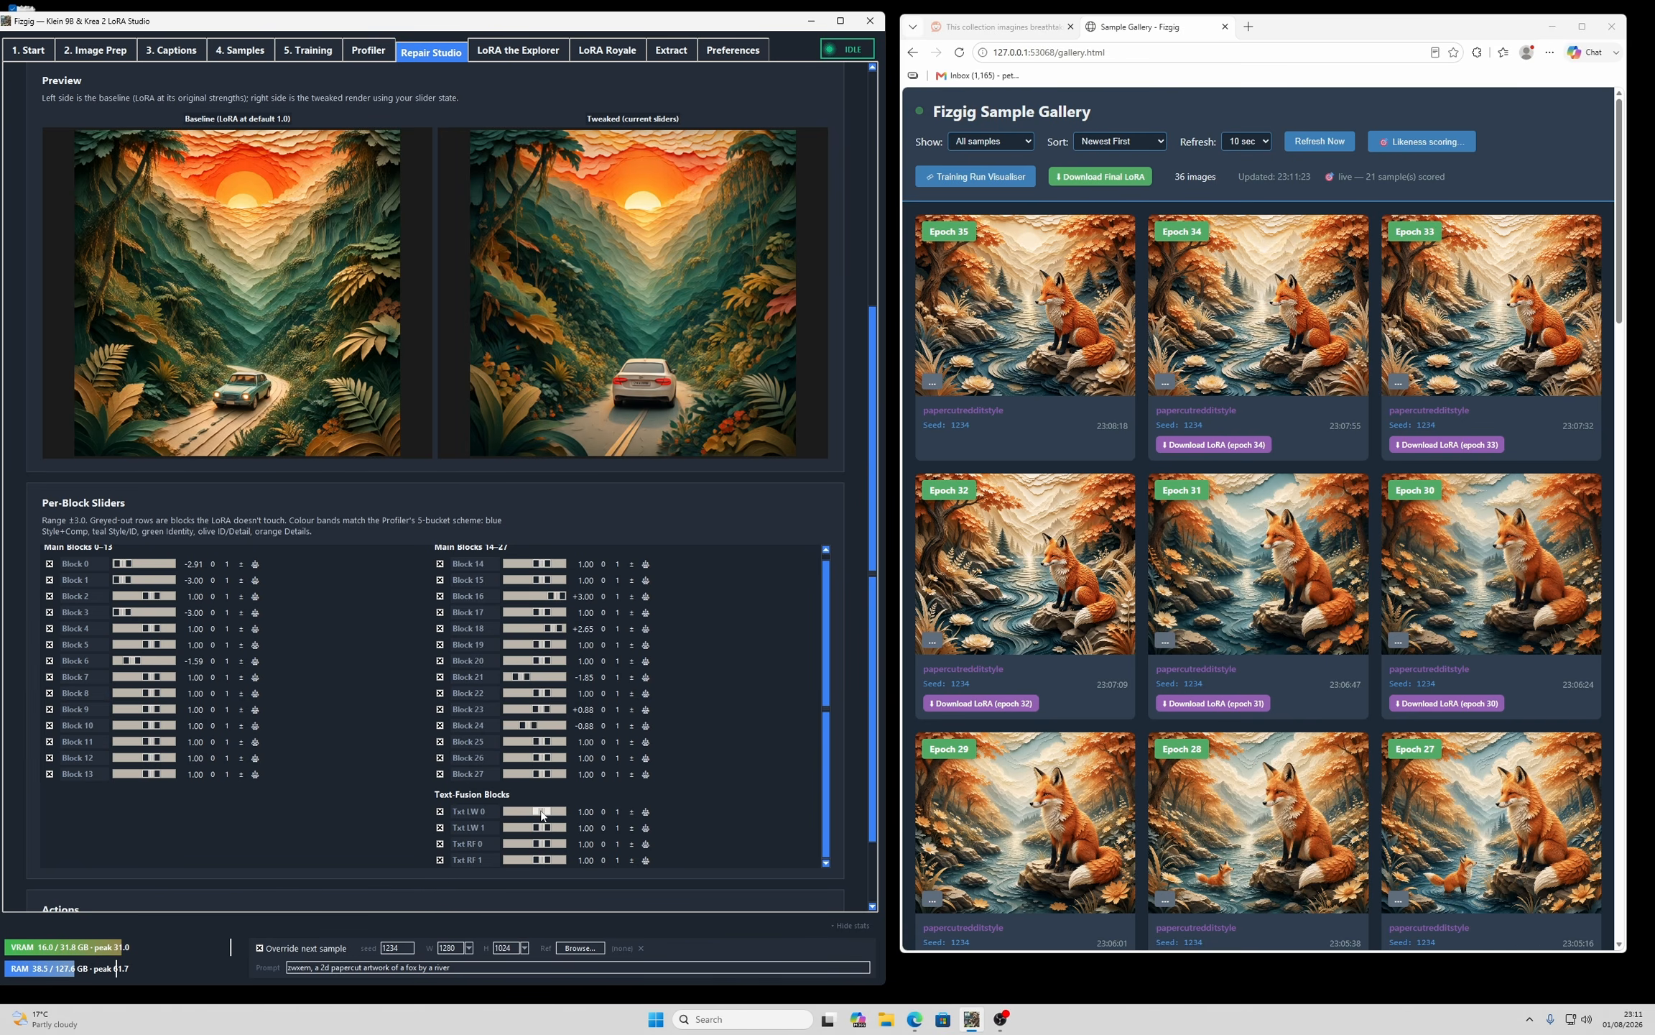
left_click_drag(542, 814, 554, 816)
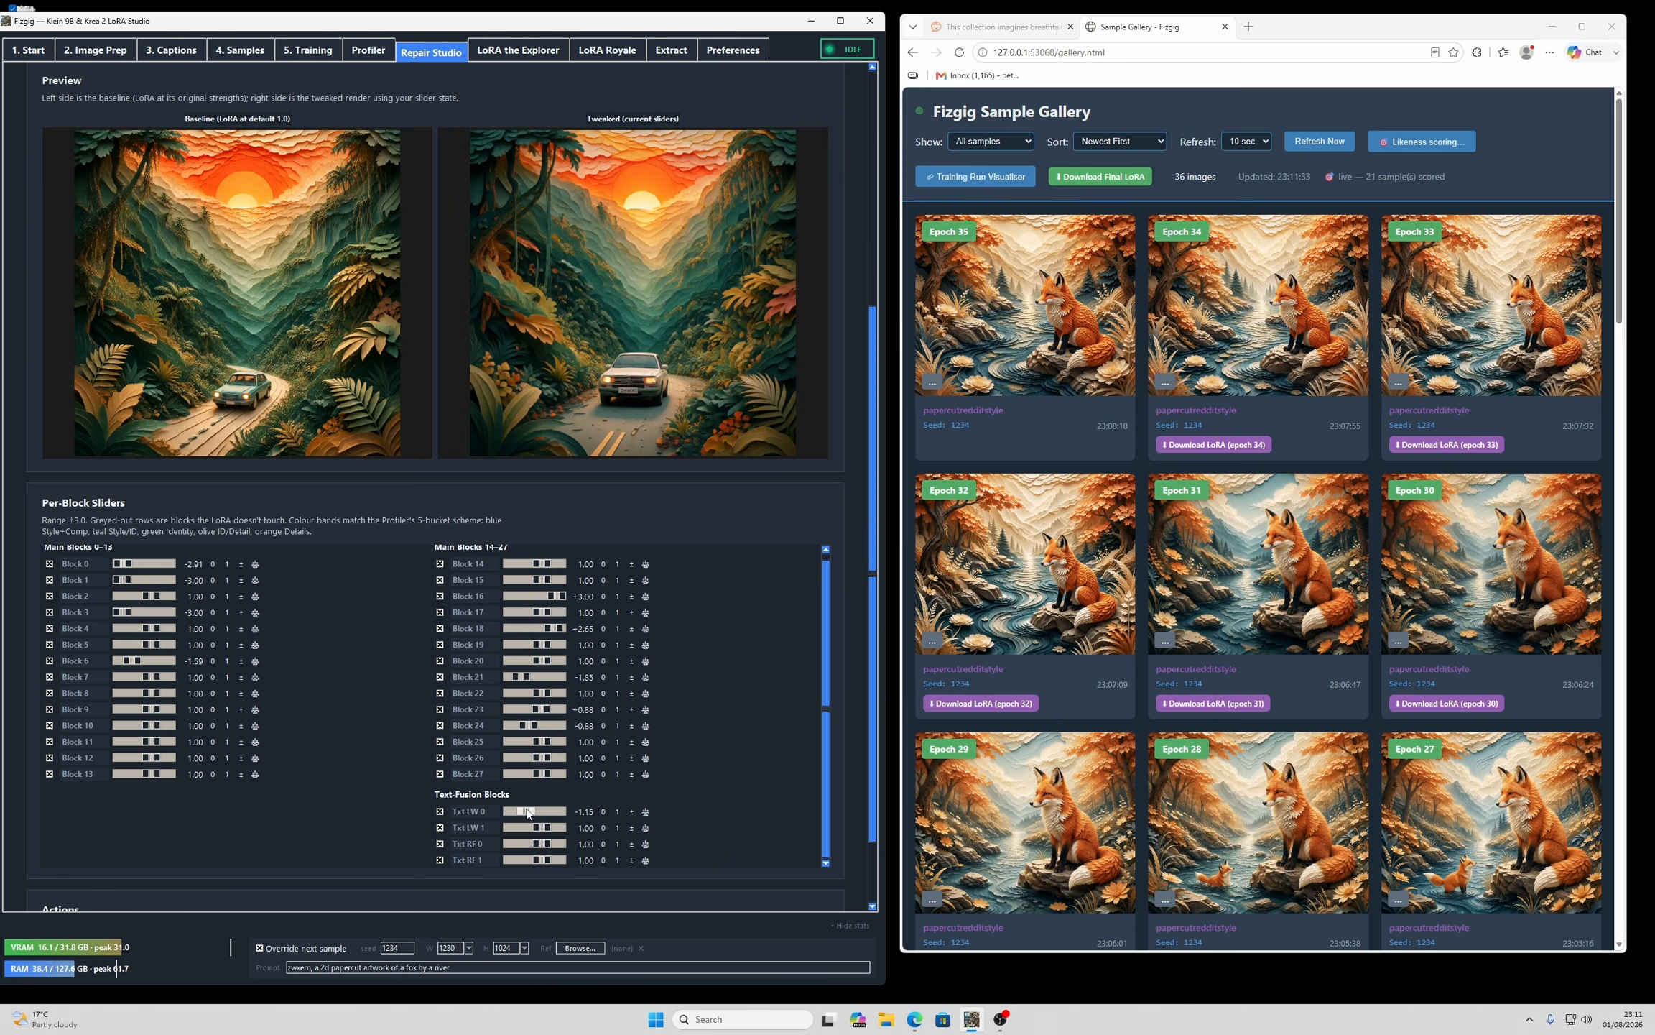
mouse_move(544, 828)
left_mouse_down()
mouse_move(527, 829)
mouse_move(536, 862)
left_mouse_up()
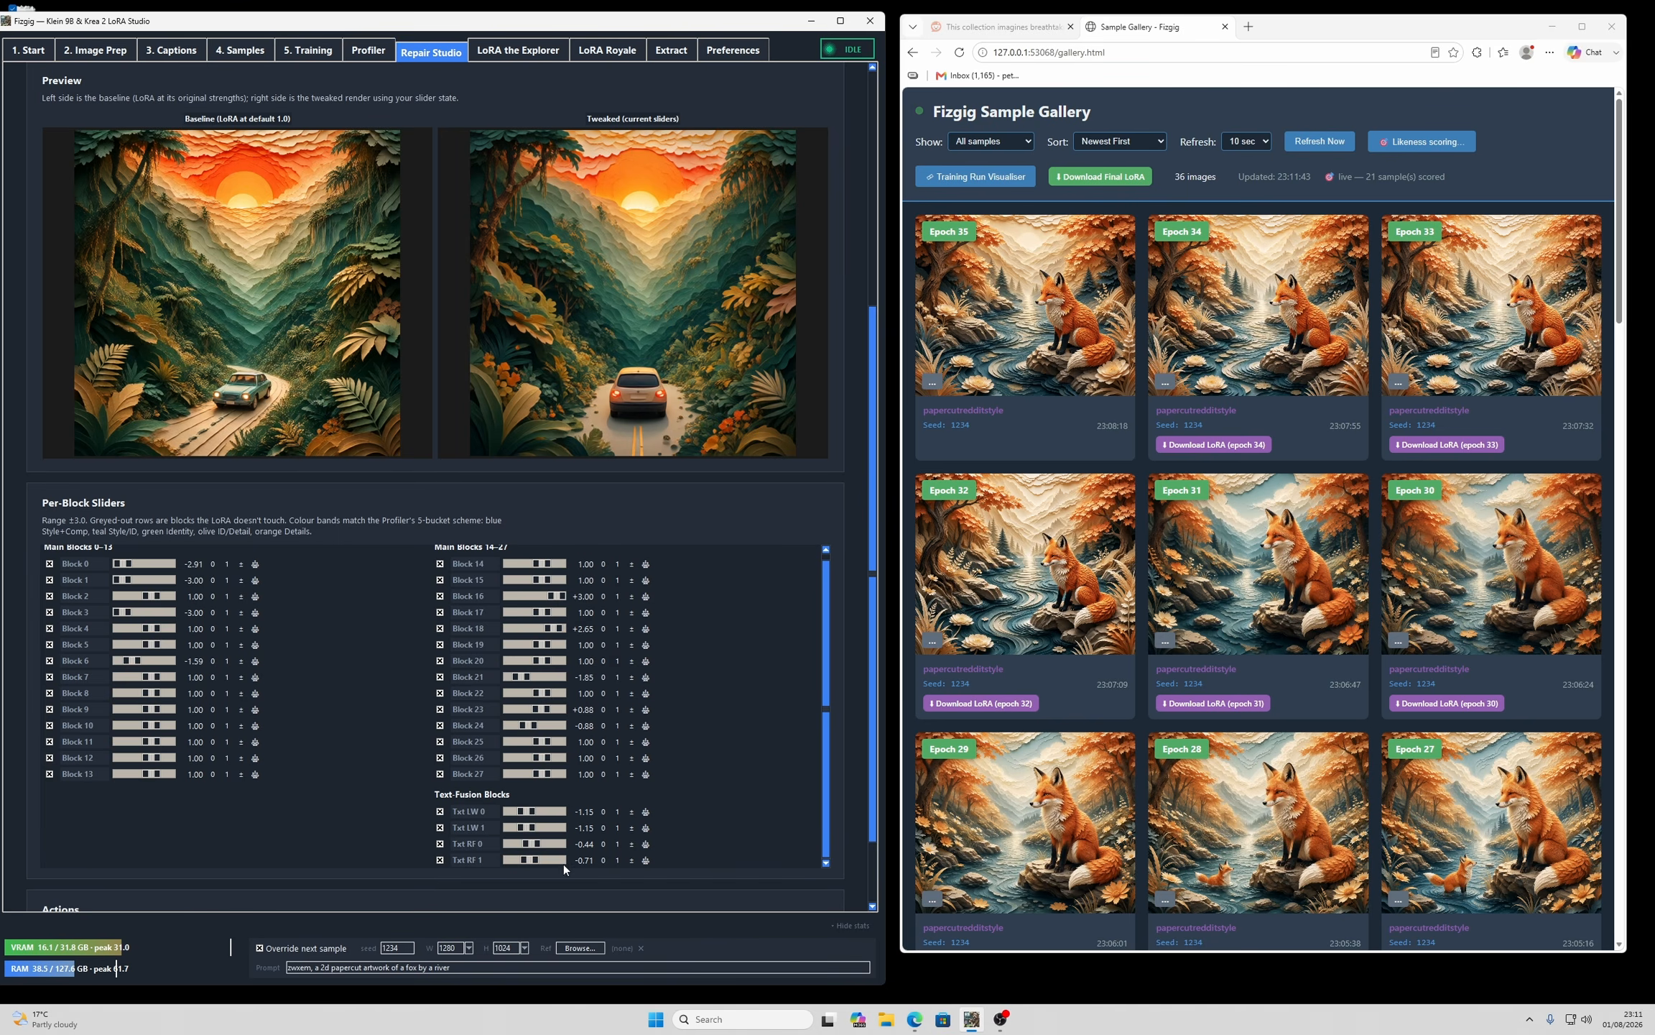
left_click_drag(533, 859, 519, 815)
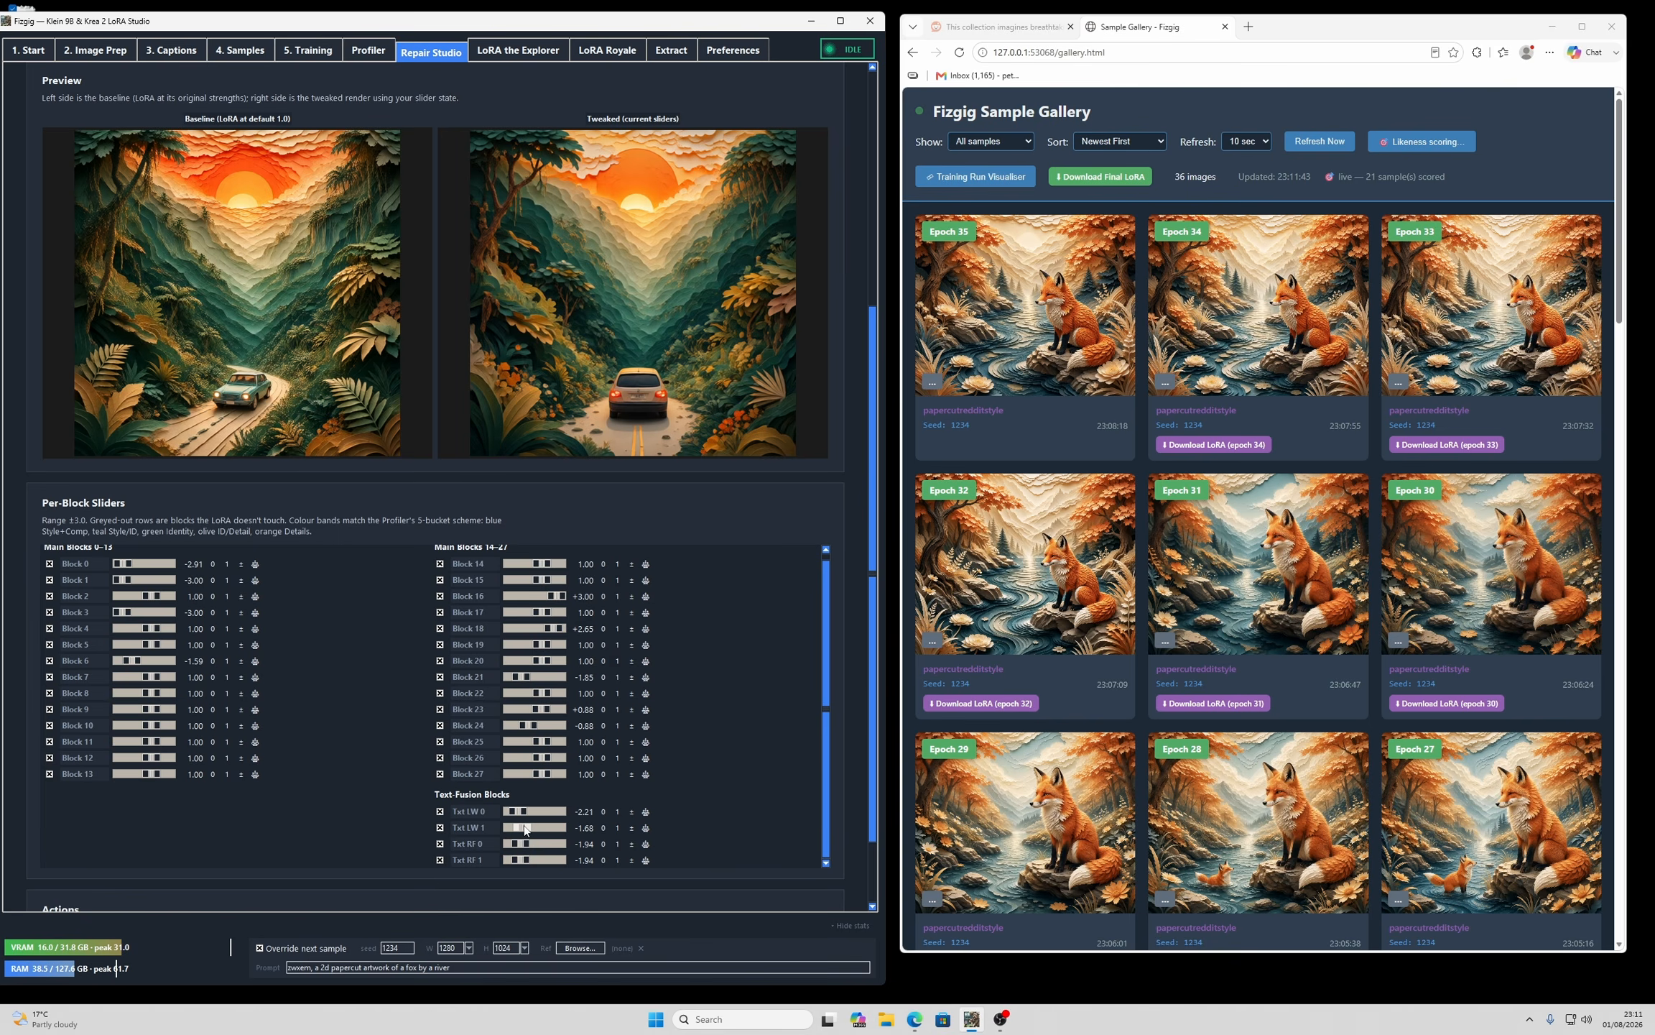
- Randomize the seed and re-render the baseline and tweaked previews, twice in a row
scroll(678, 732, "up", 1)
scroll(674, 722, "down", 1)
scroll(826, 672, "up", 1)
left_click_drag(875, 644, 878, 449)
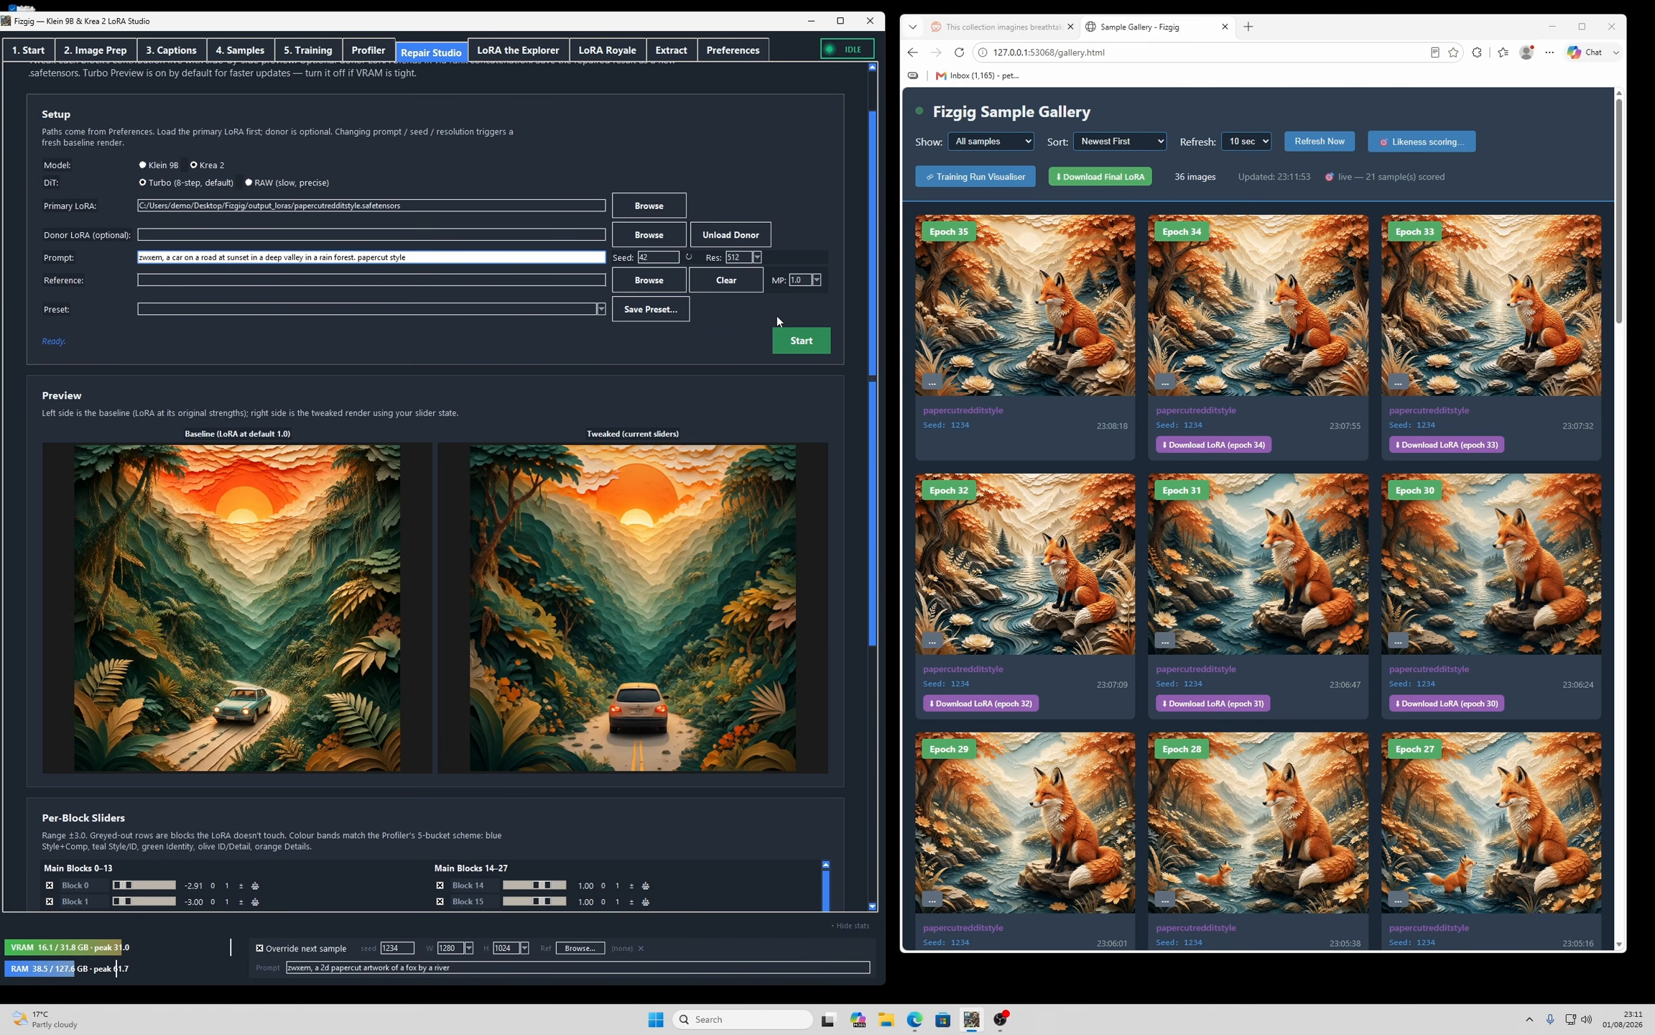
left_click(688, 257)
left_click(808, 349)
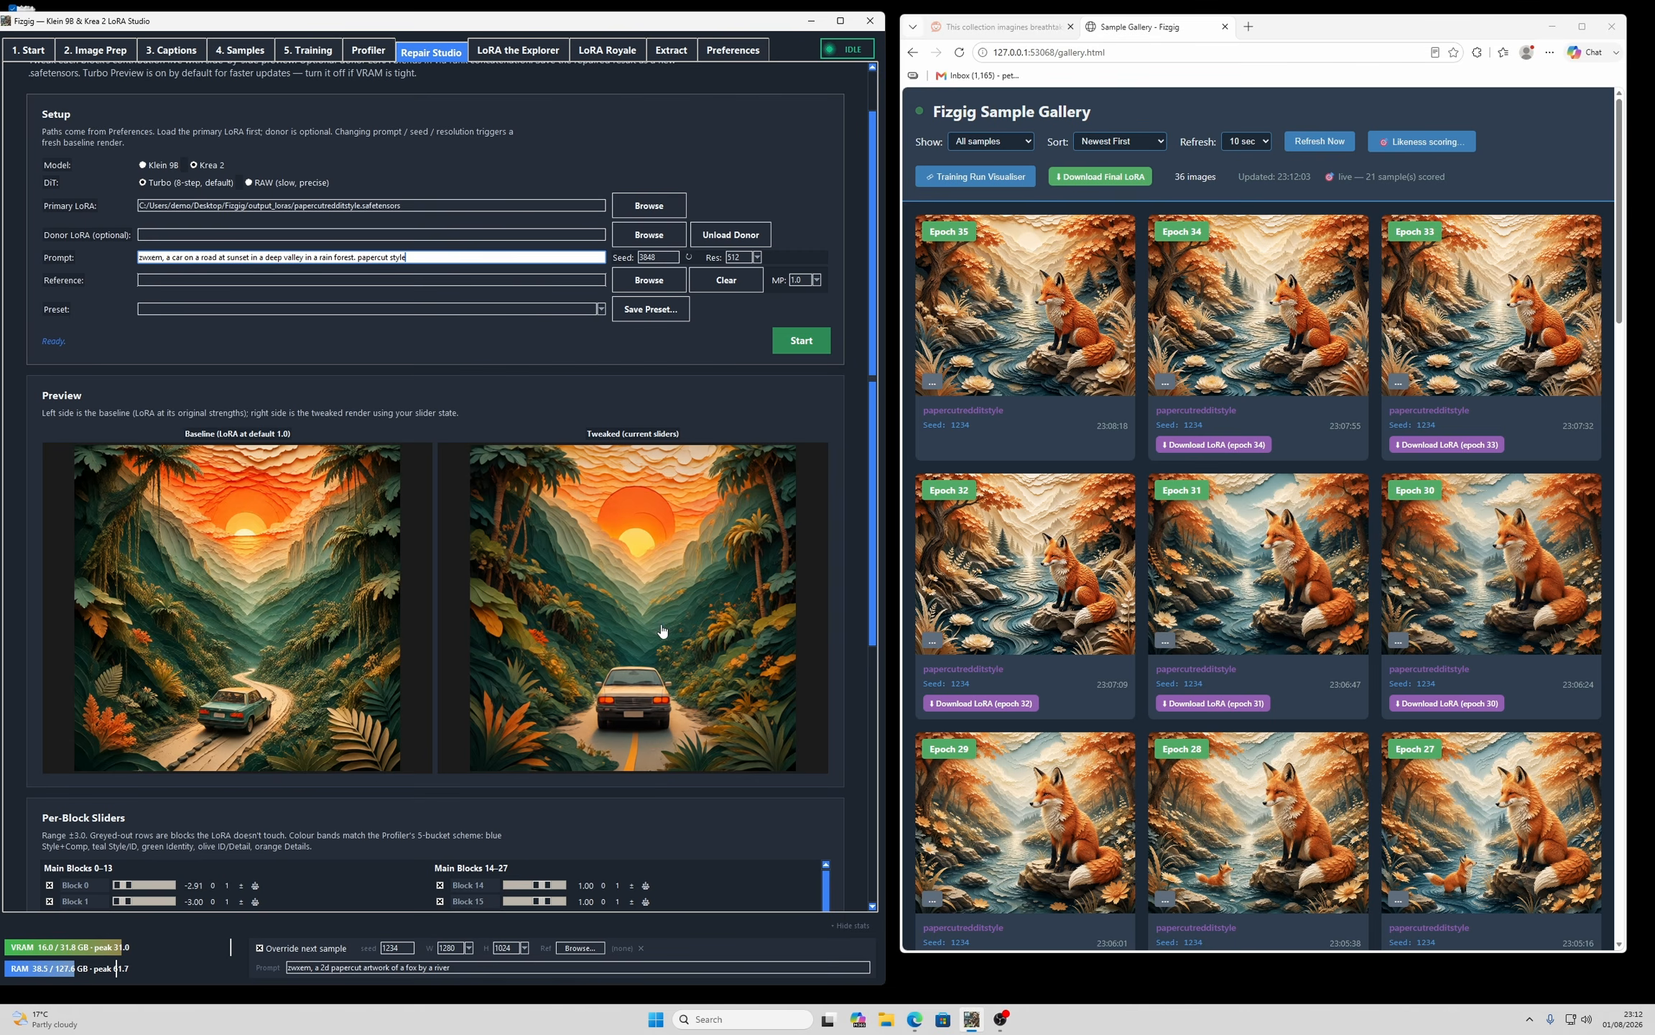
left_click(689, 258)
left_click(798, 342)
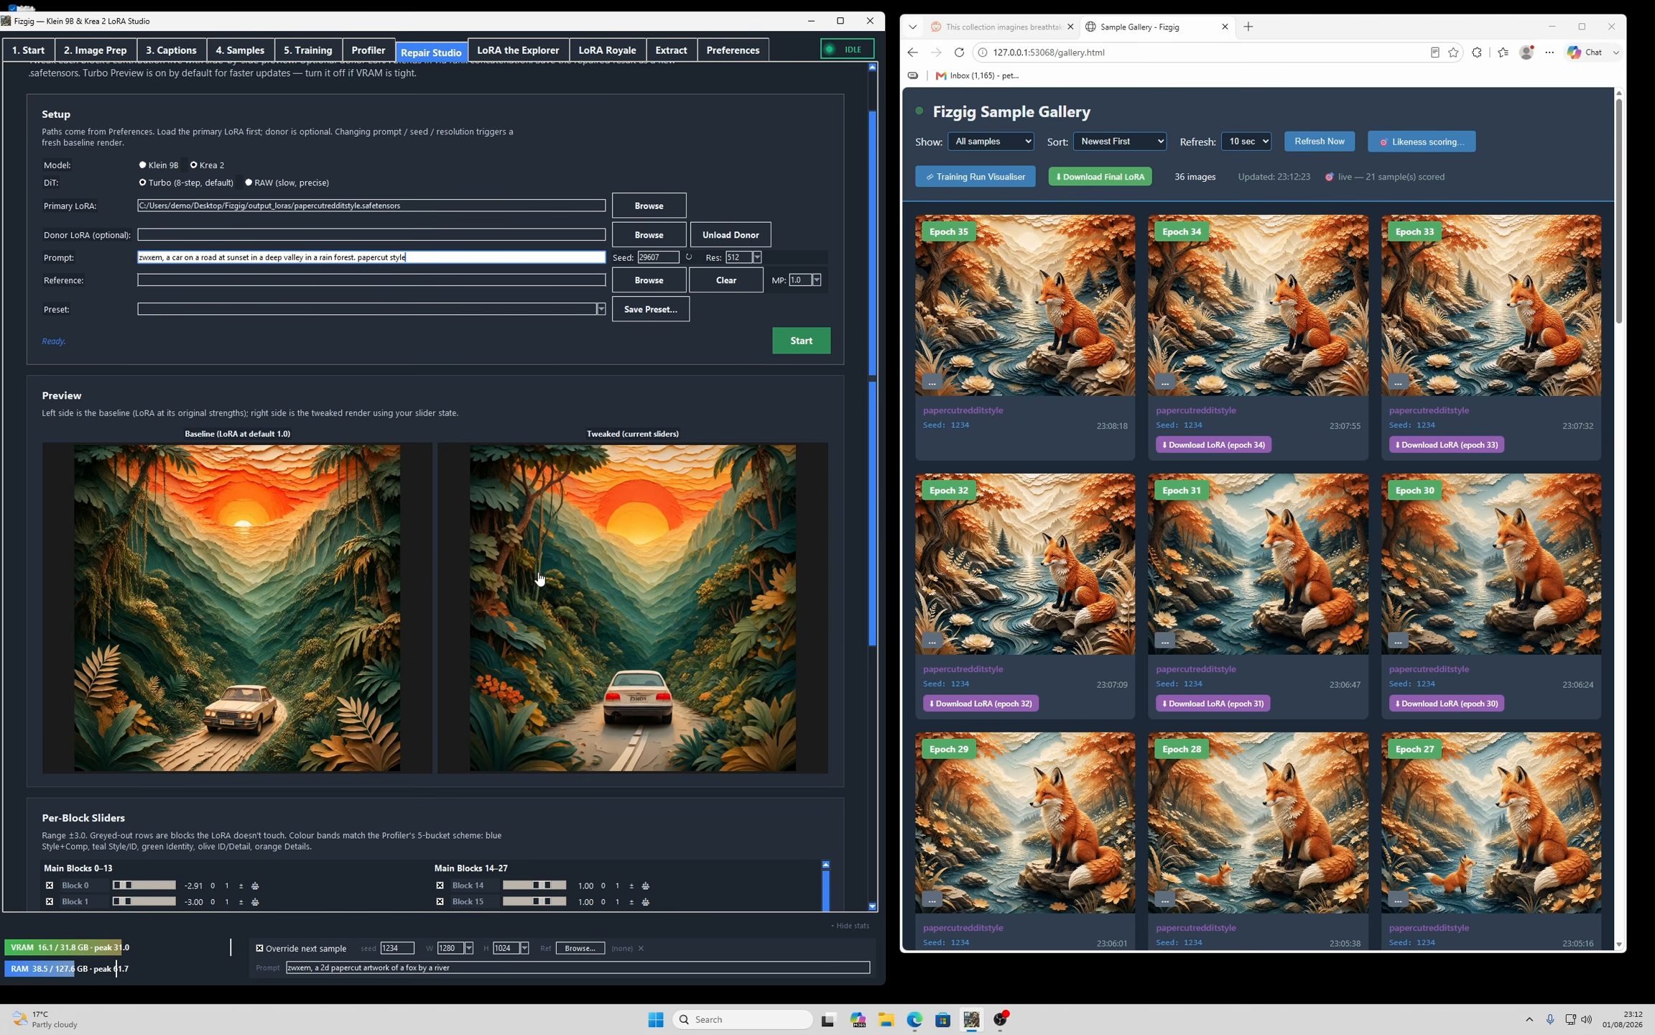
- Send the tweaked slider state to LoRA the Explorer as its baseline and acknowledge the Refinement Mode notice
left_click_drag(872, 542, 888, 476)
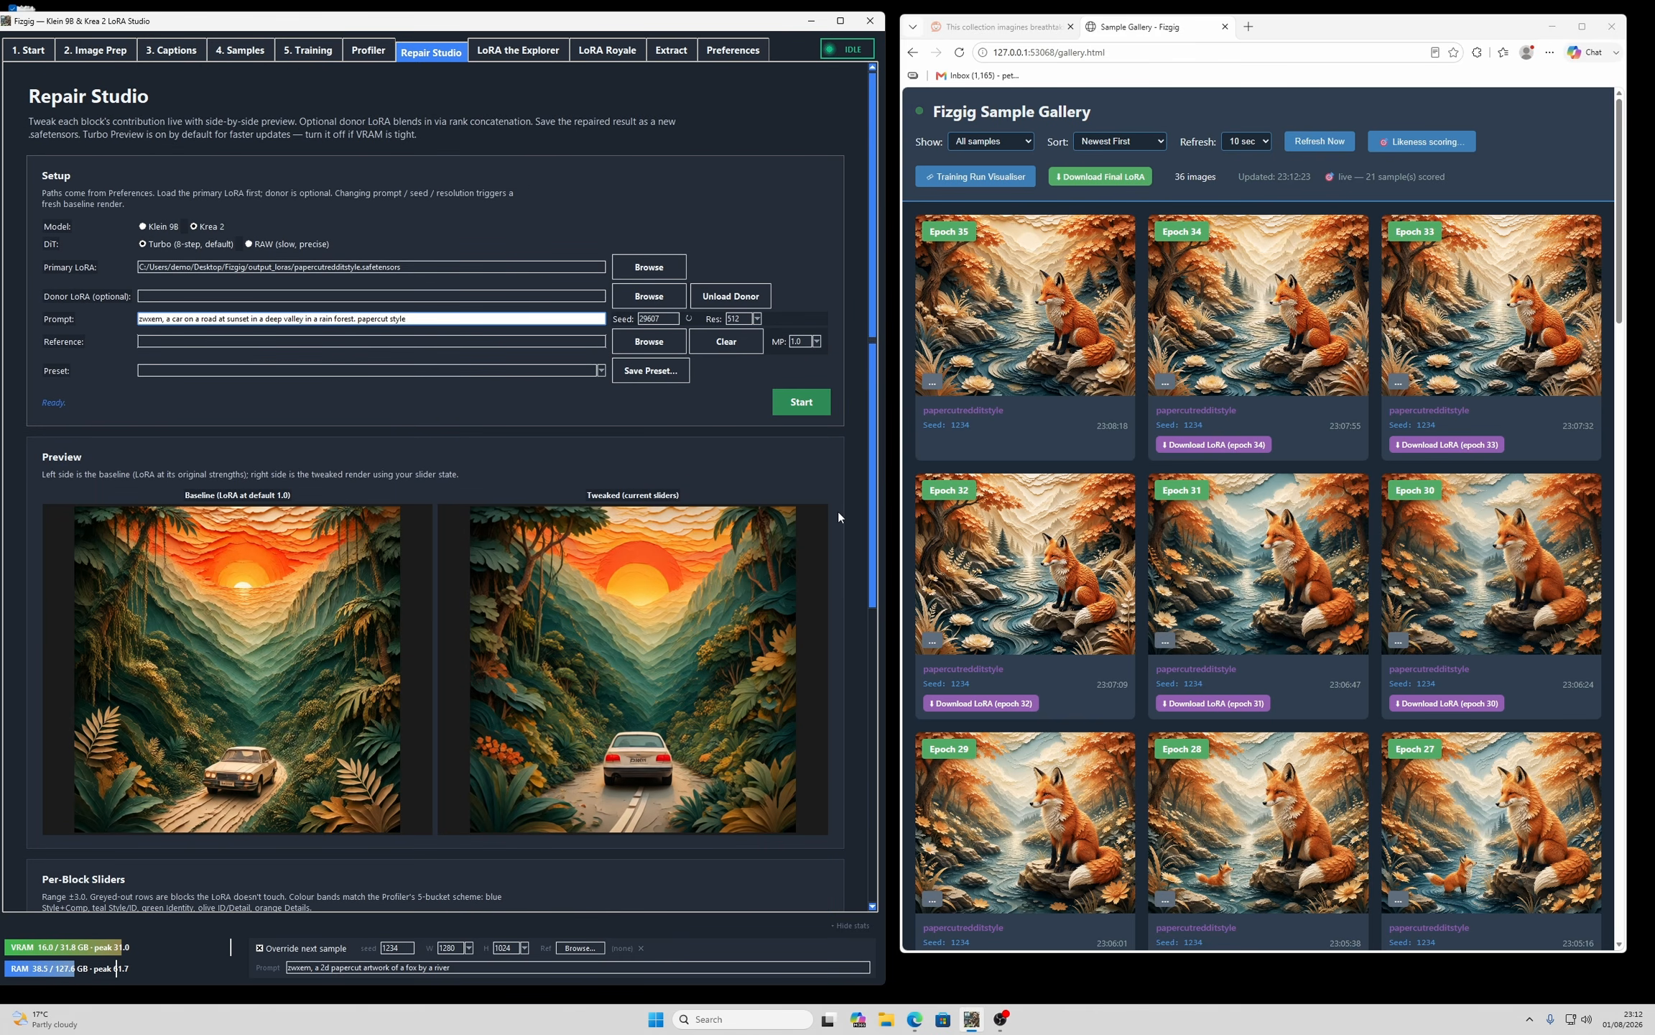
left_click_drag(873, 546, 881, 863)
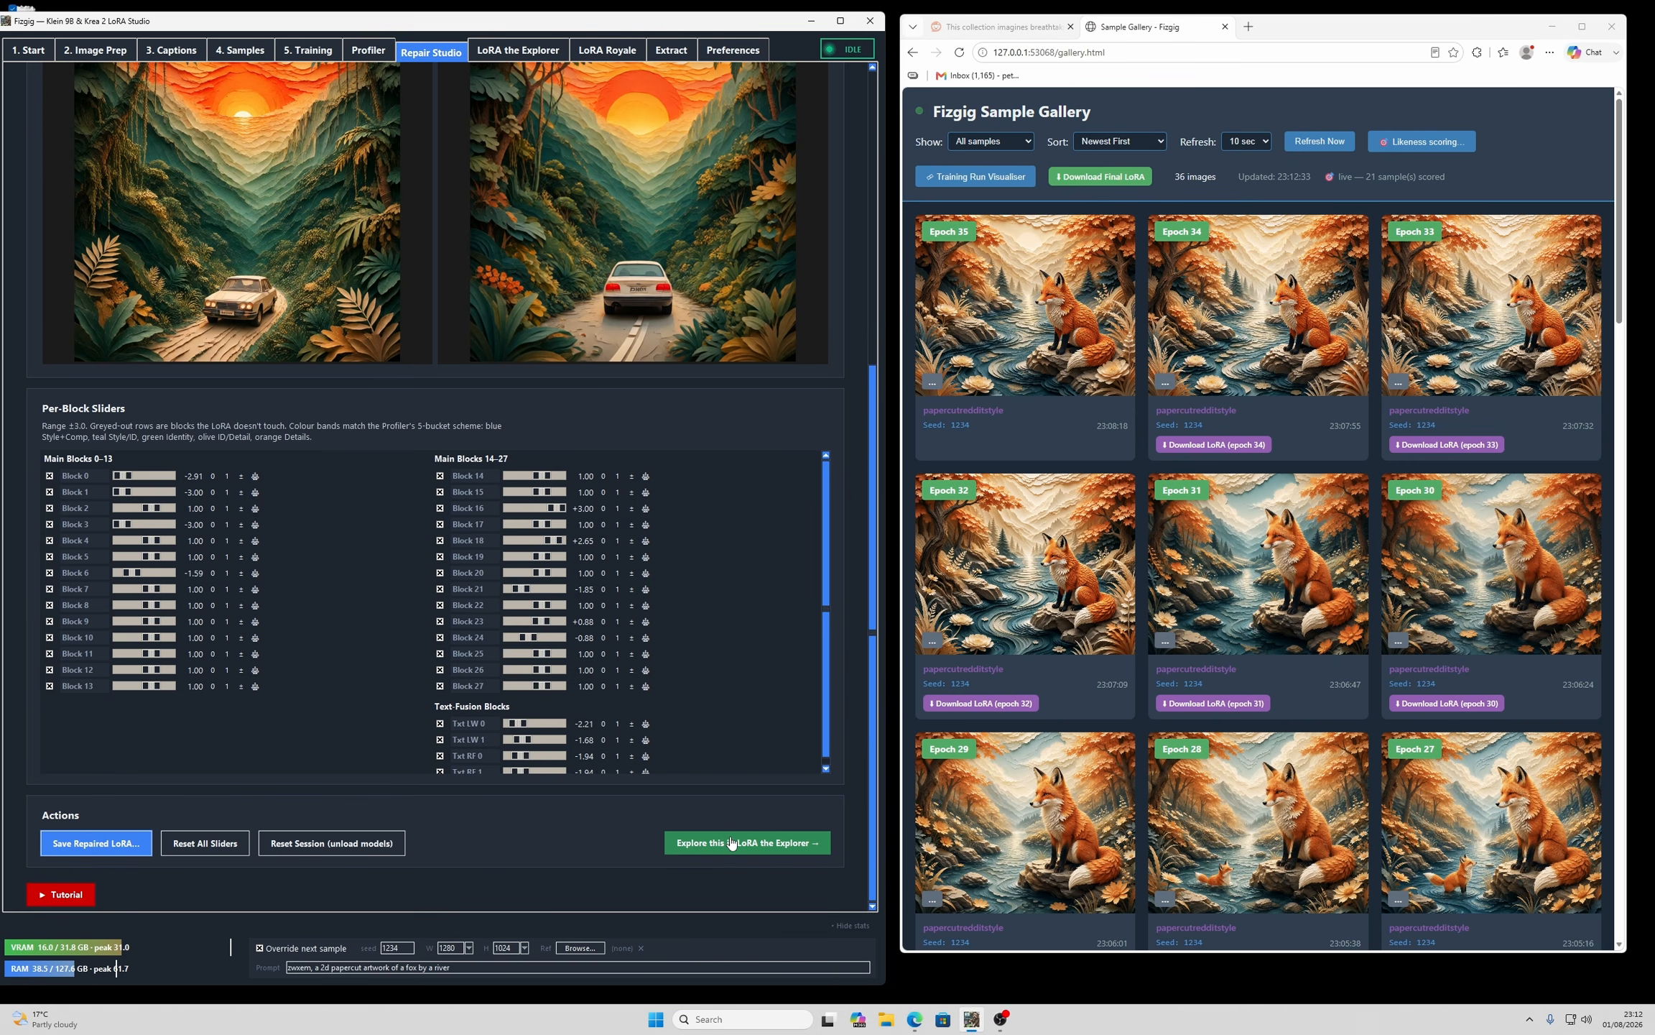
left_click(752, 846)
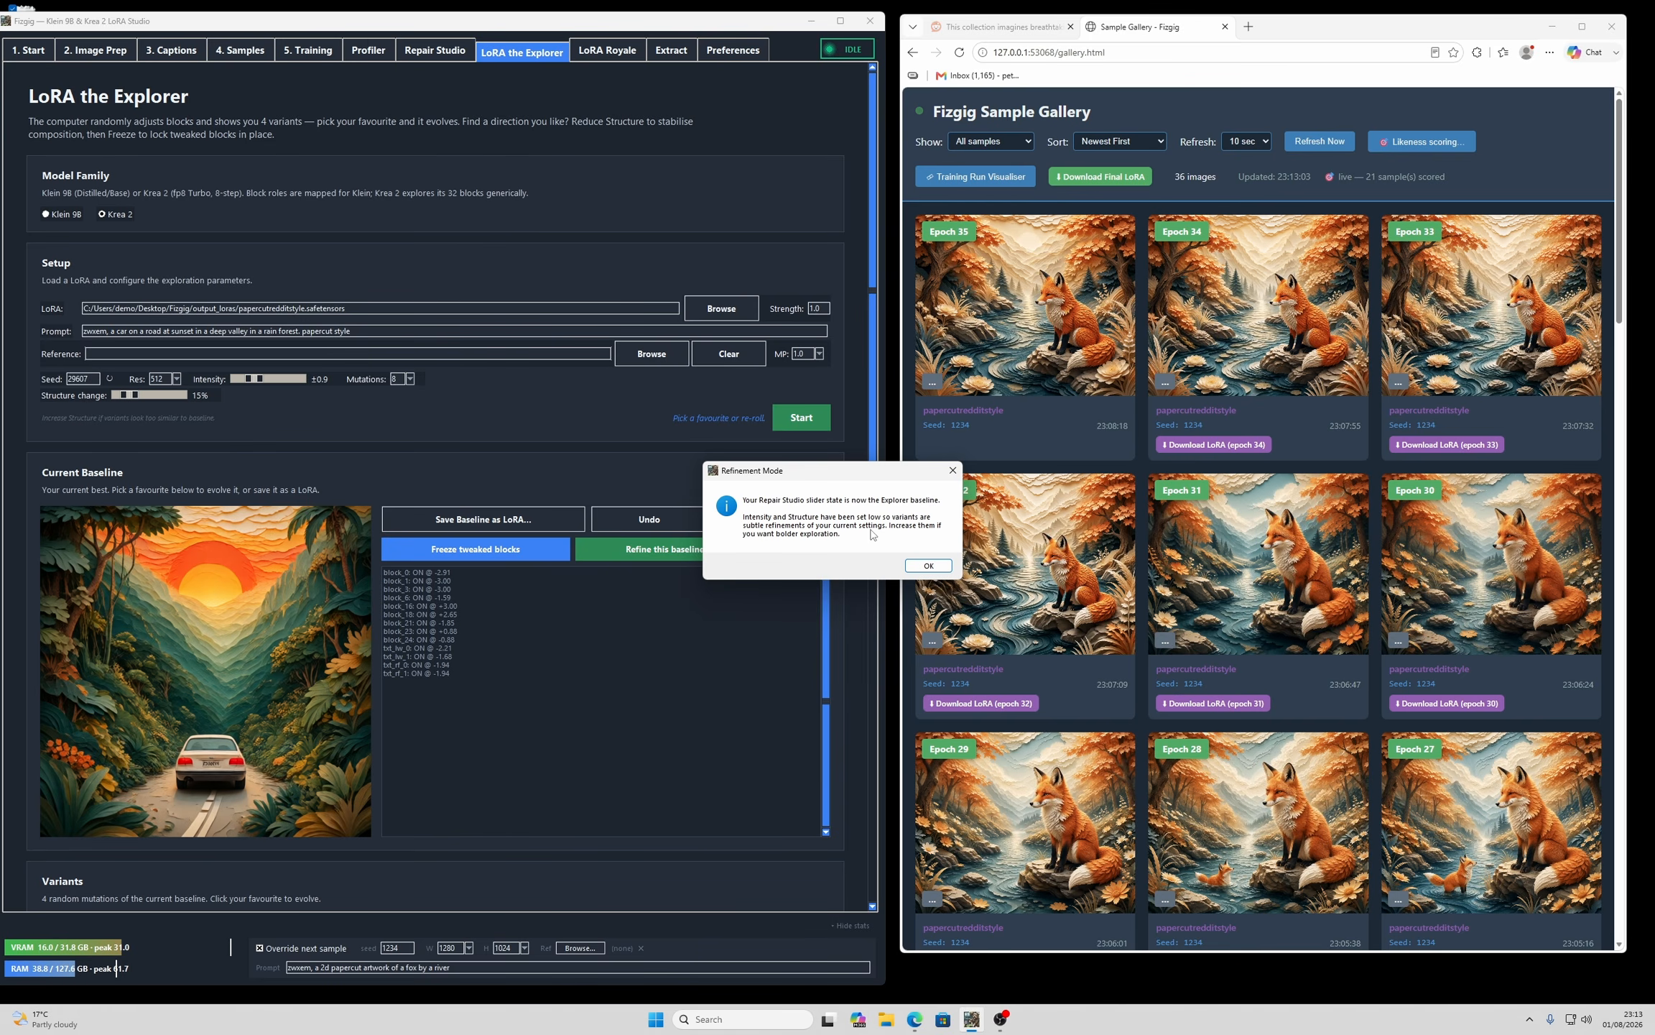
left_click(929, 566)
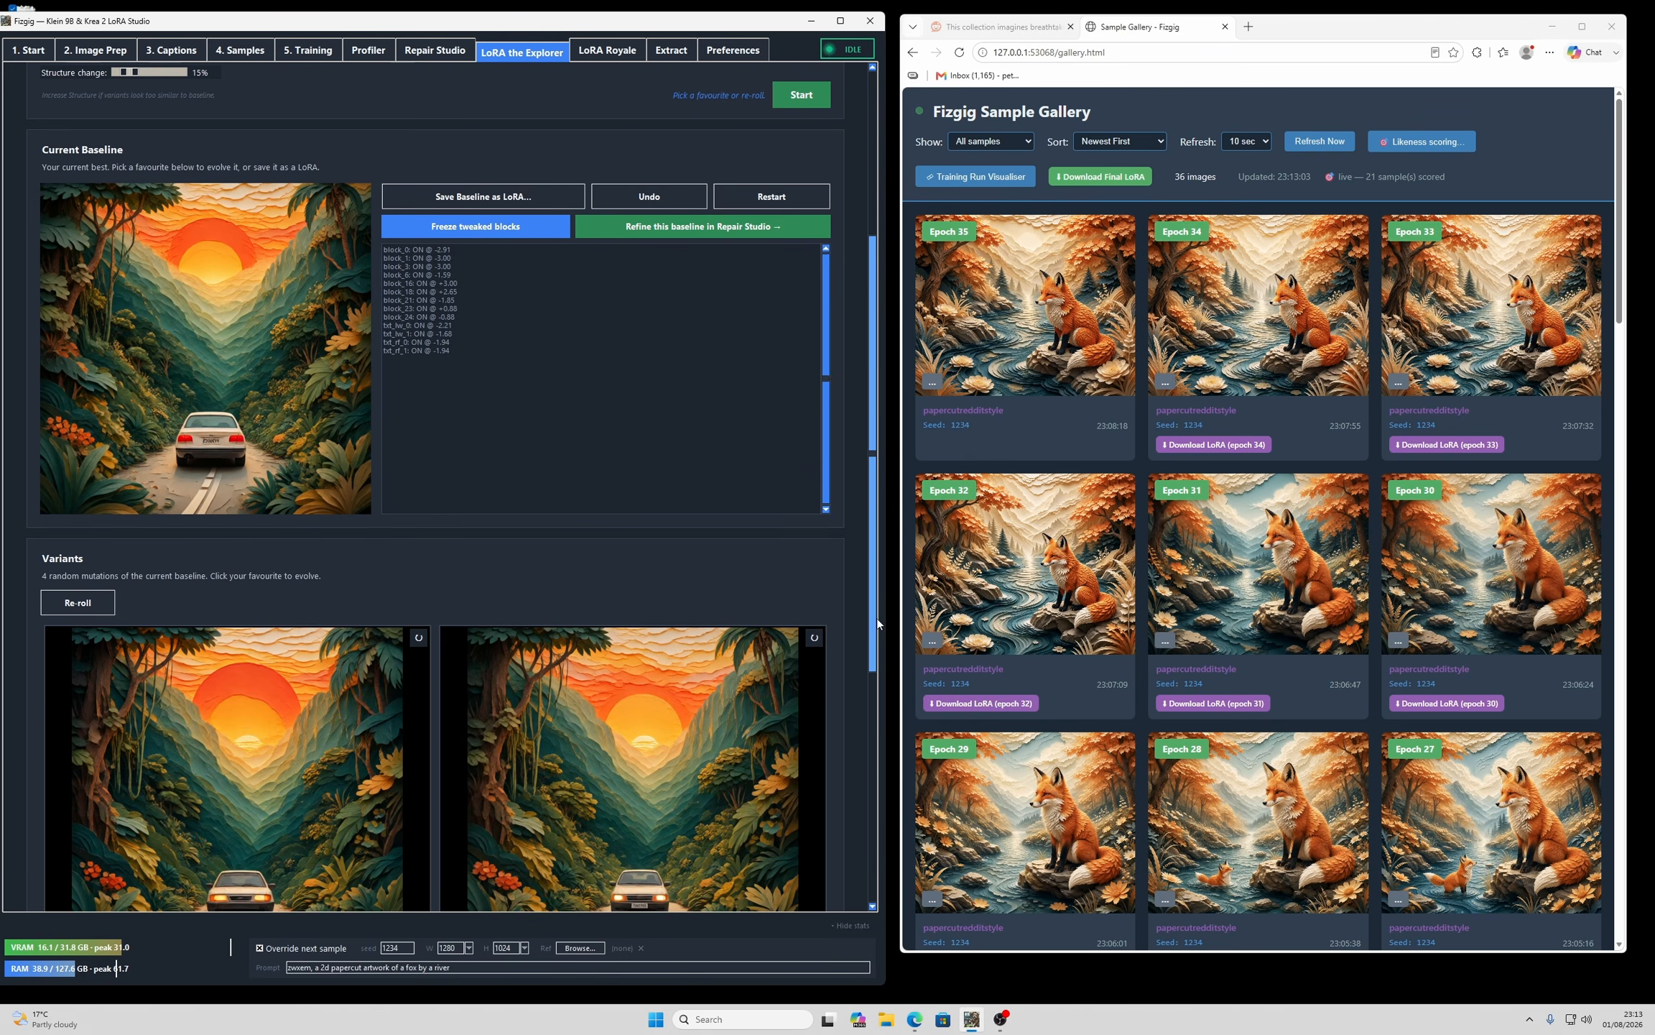
- Review the four variants and pick the fourth one, with the oncoming car, as the new baseline
left_click_drag(876, 618, 874, 525)
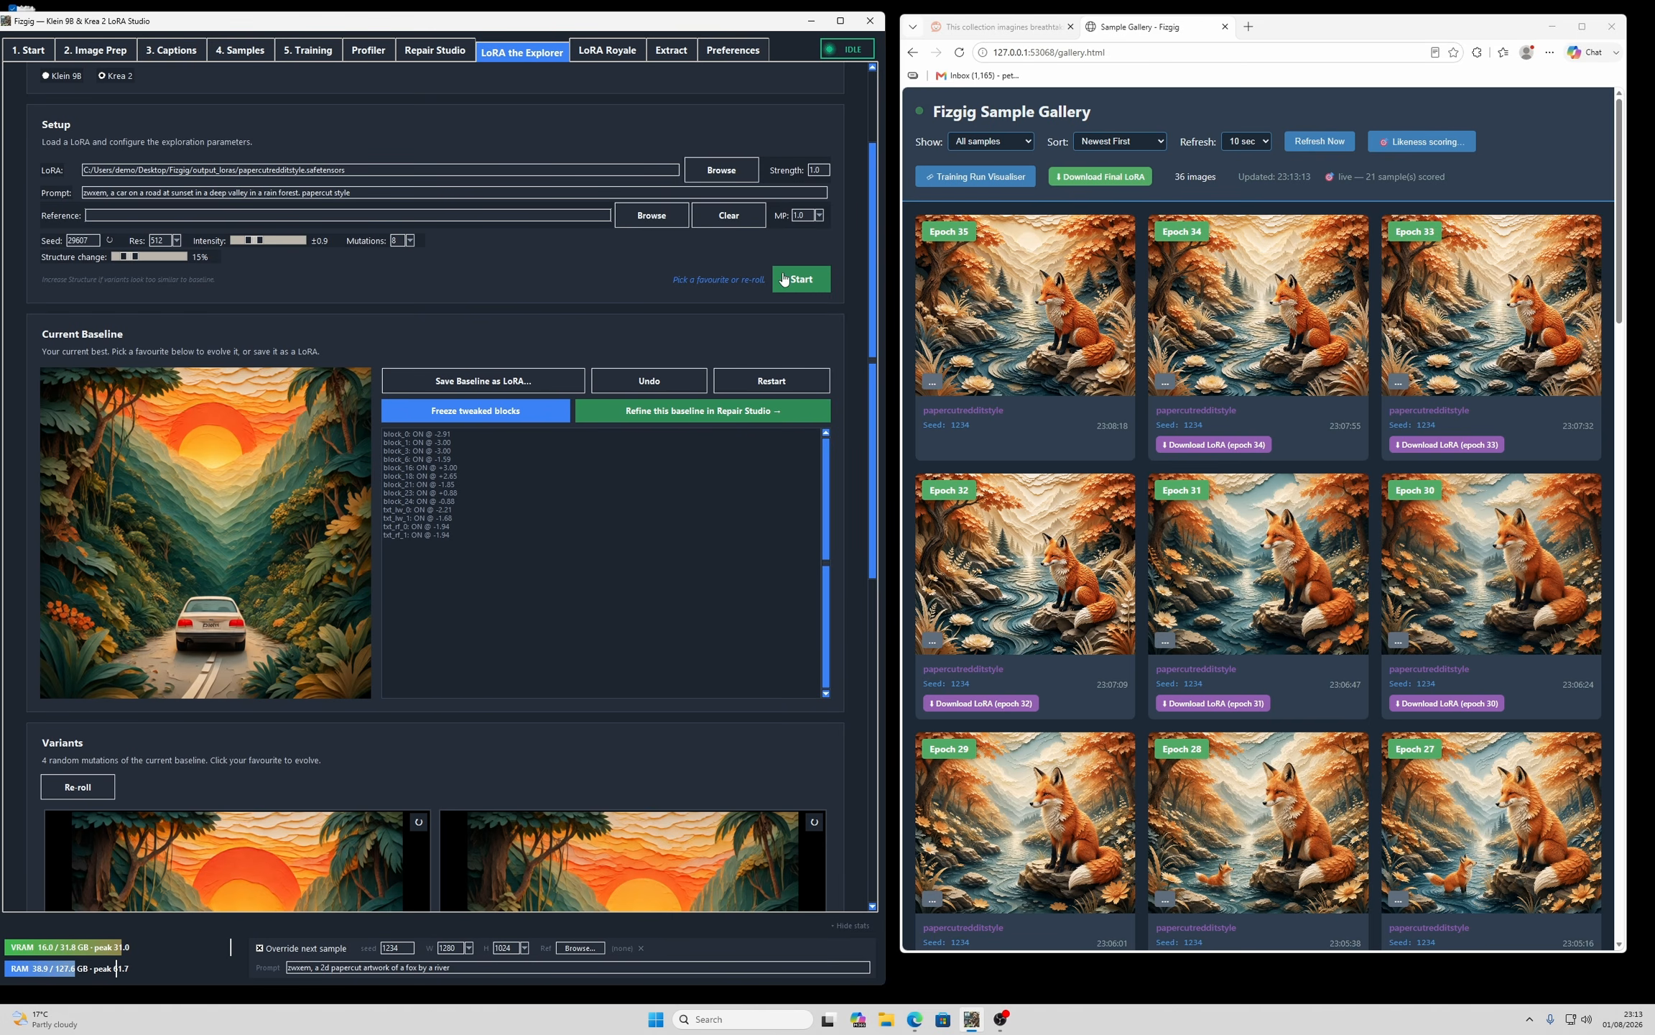
left_click_drag(870, 243, 862, 550)
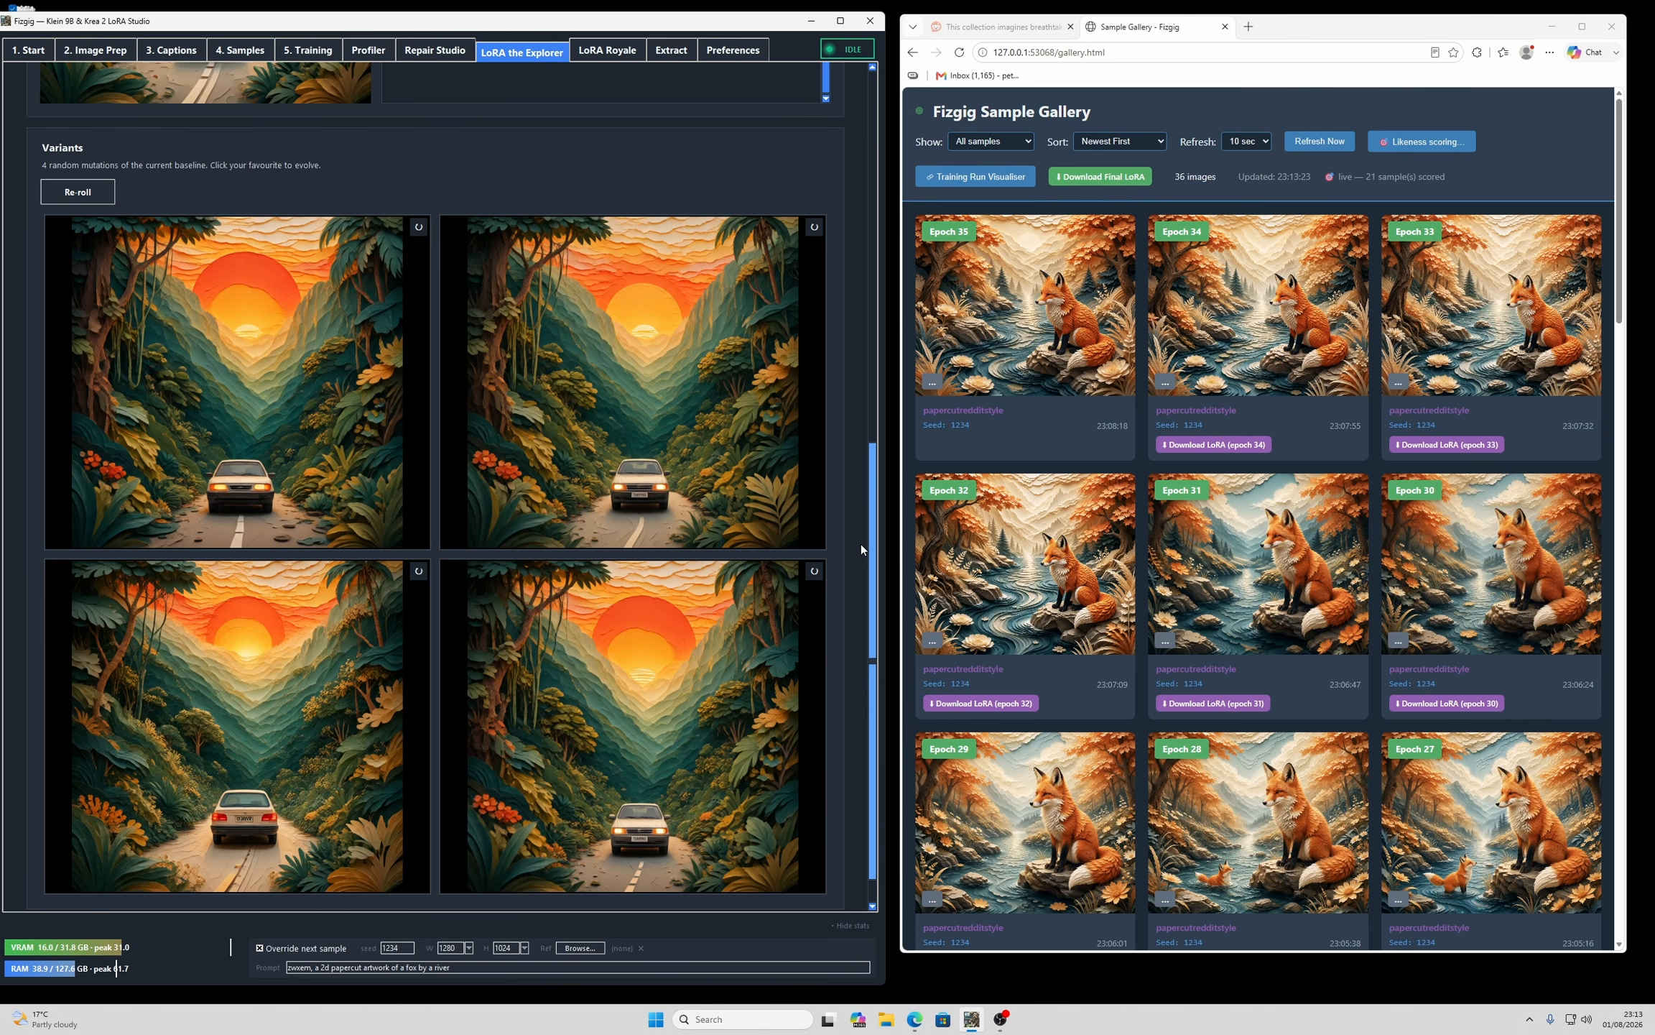
left_click_drag(861, 544, 870, 538)
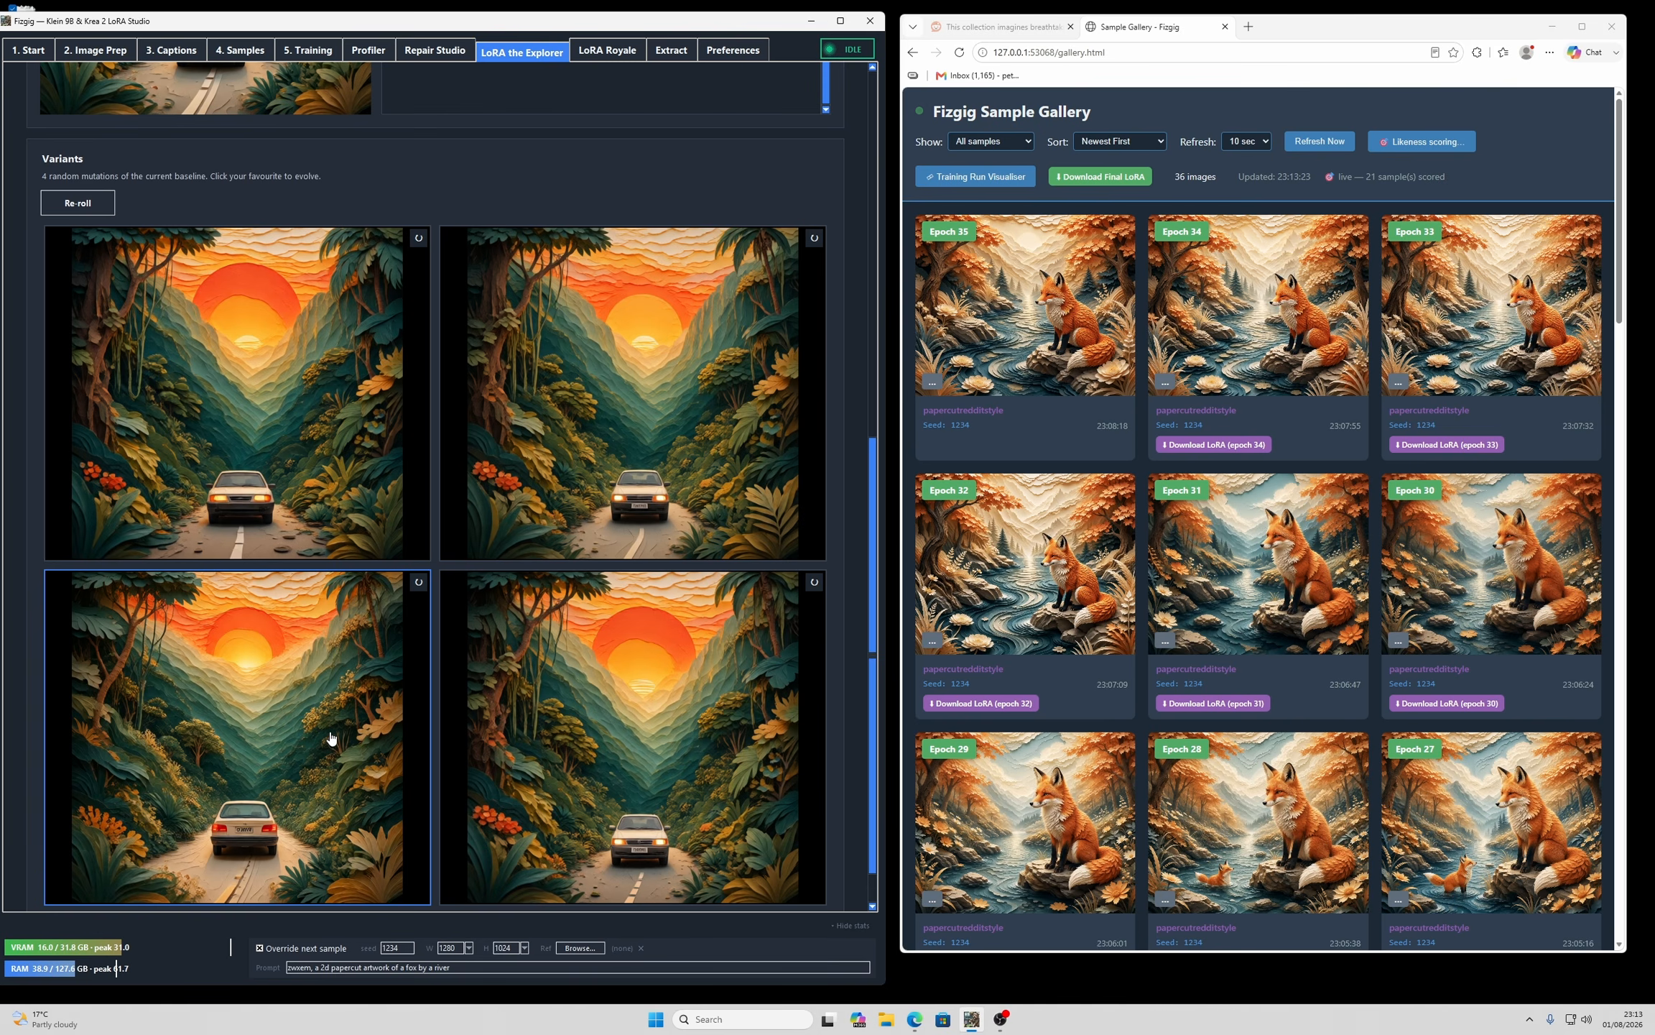
left_click(797, 765)
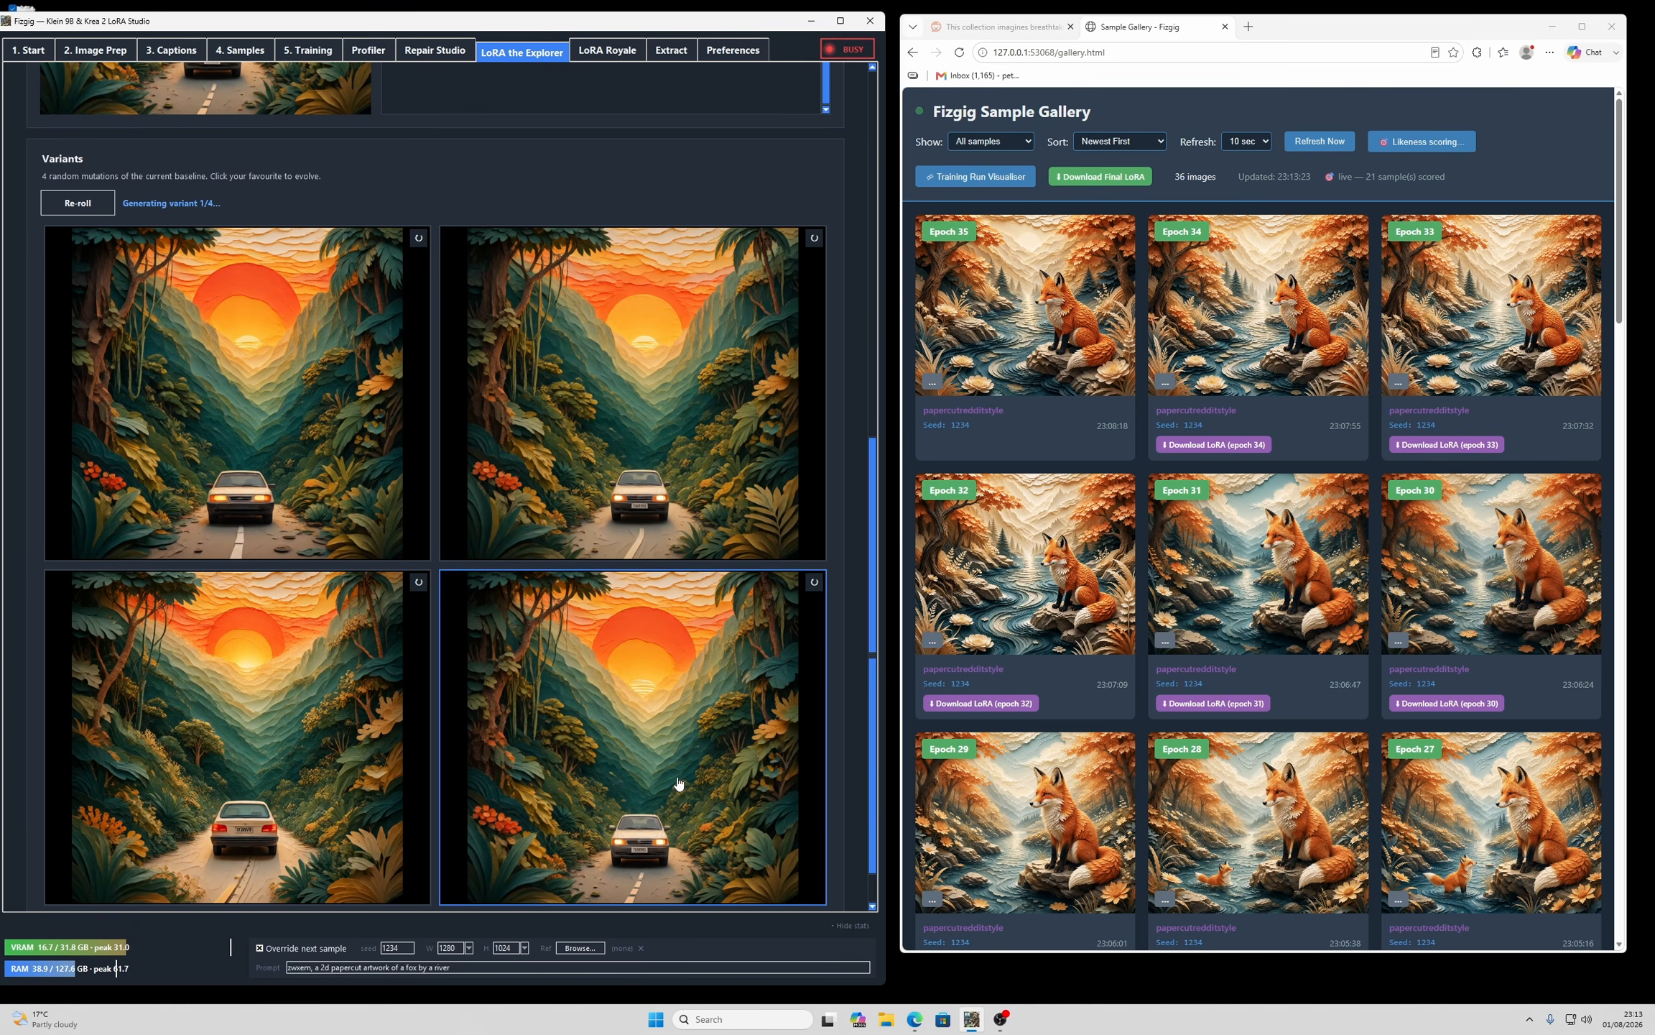
- Raise Structure change to 88% and generate a new set of variants from the current baseline
mouse_move(874, 748)
left_mouse_down()
mouse_move(873, 734)
mouse_move(877, 750)
left_mouse_up()
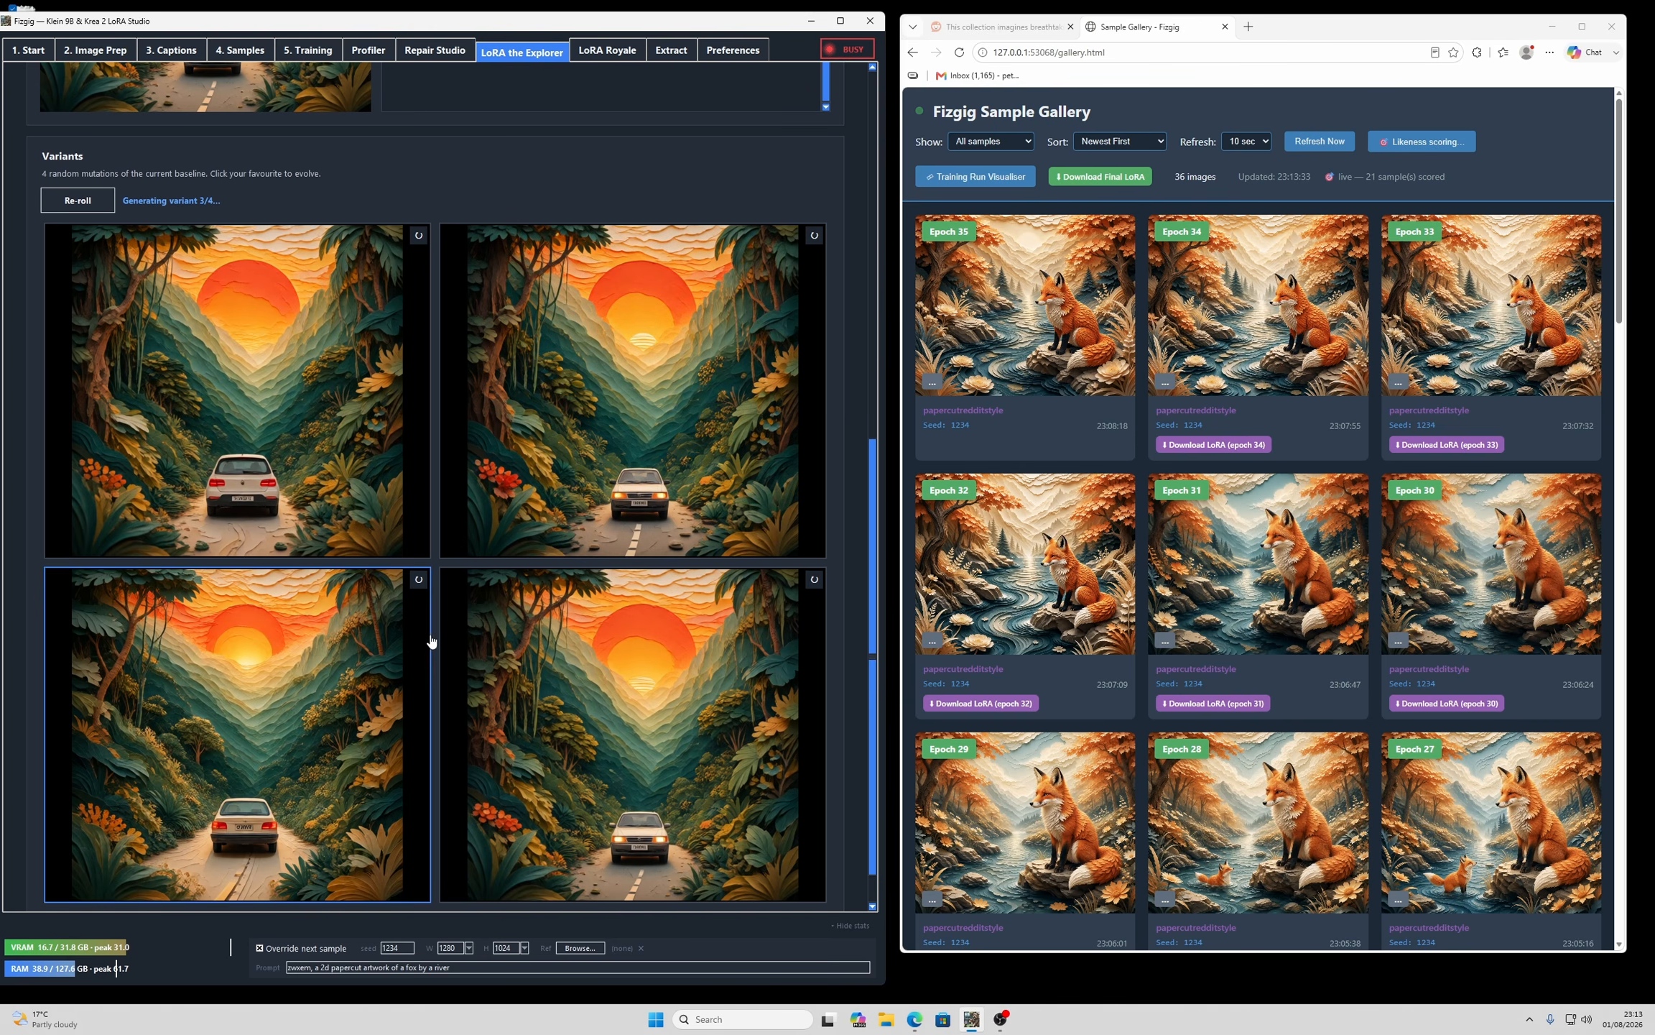
left_click_drag(872, 680, 875, 422)
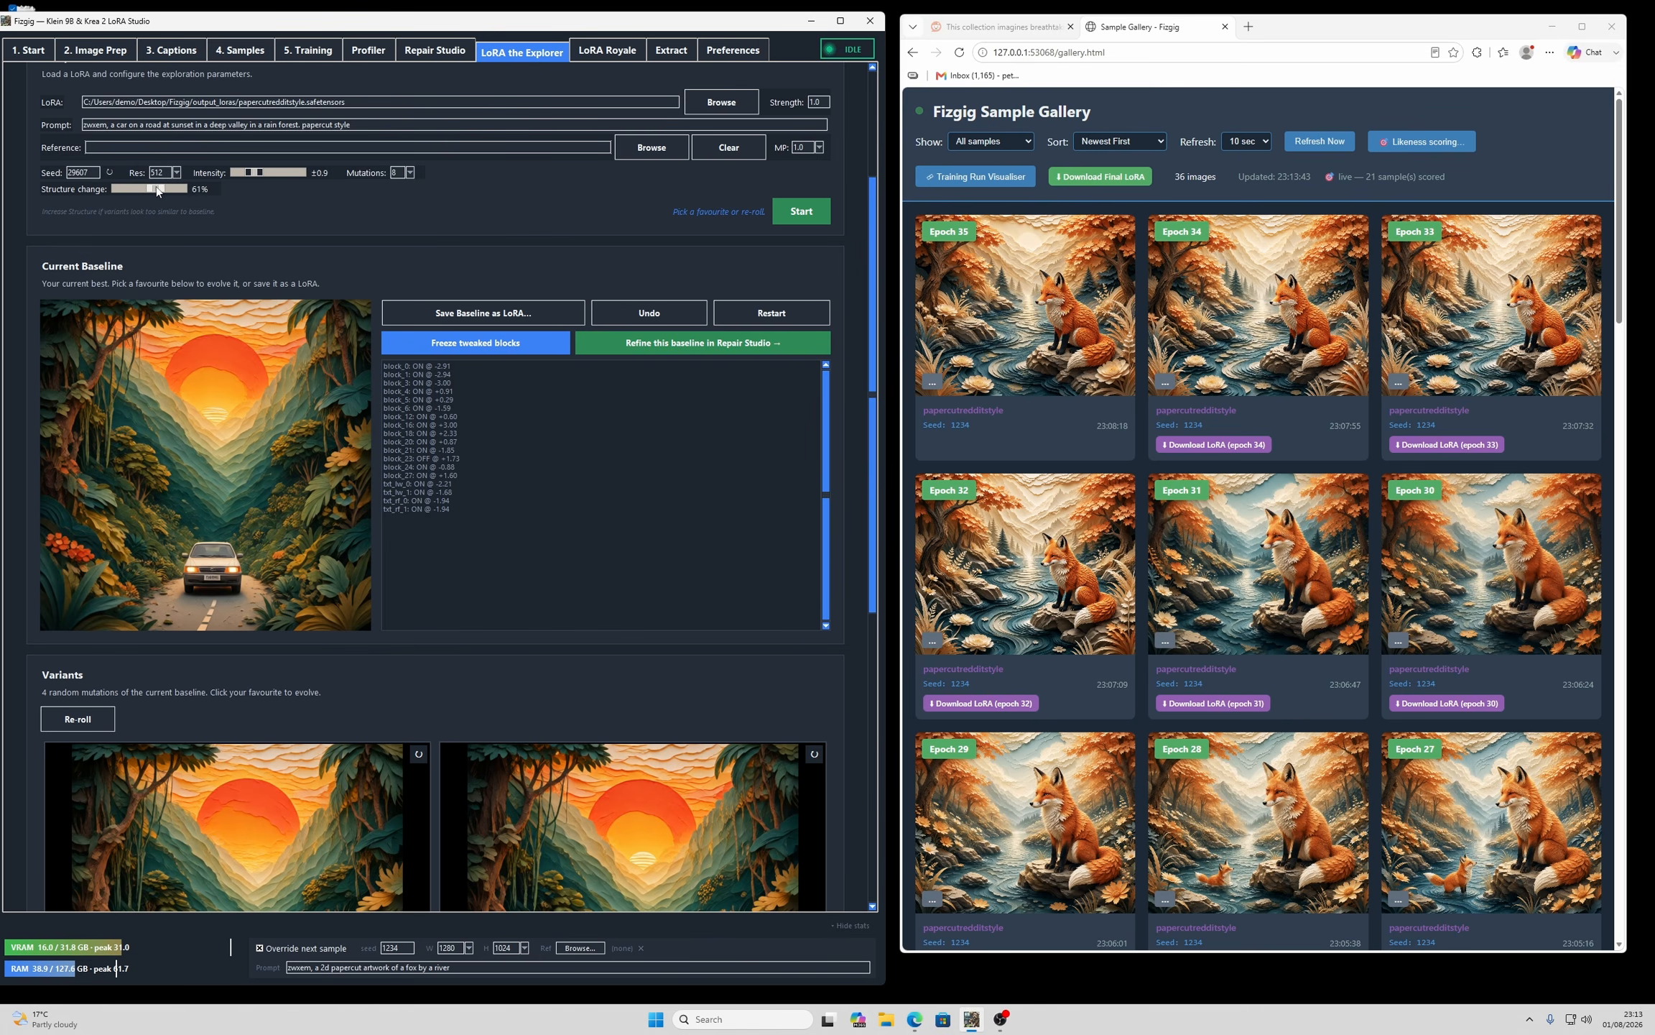
left_click_drag(157, 186, 172, 189)
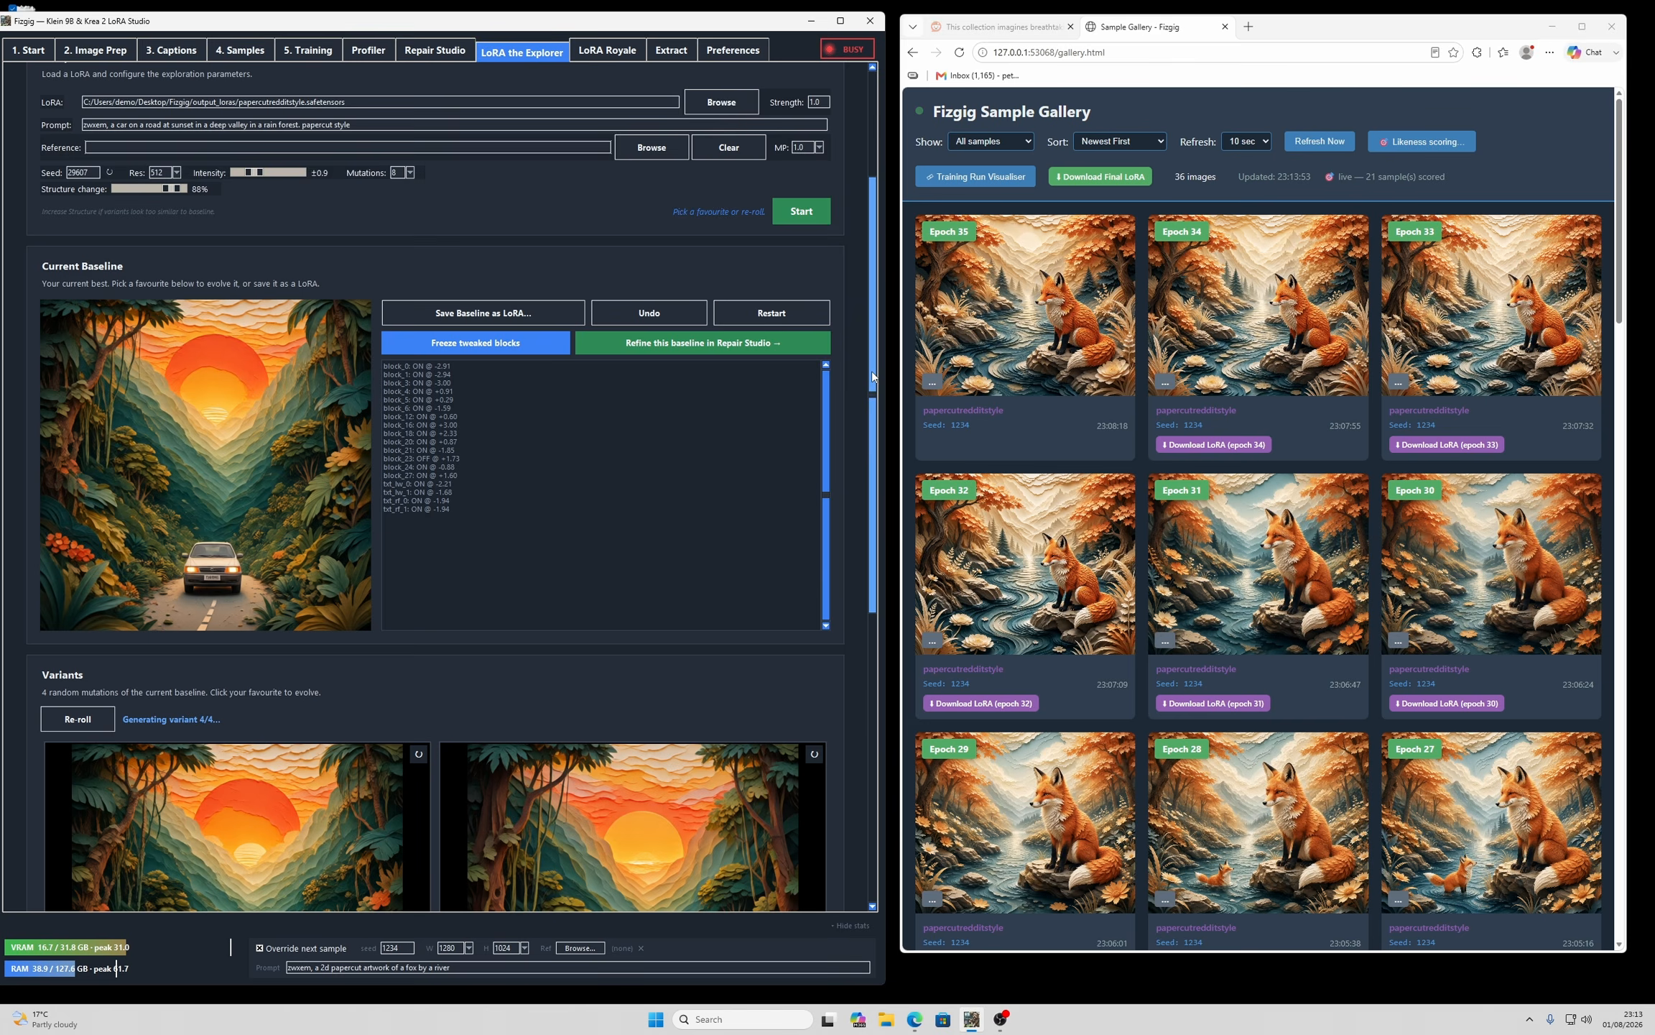
- Pick the second variant, with the car seen from behind, as the new baseline and review the variants generated from it
left_click_drag(872, 372, 890, 494)
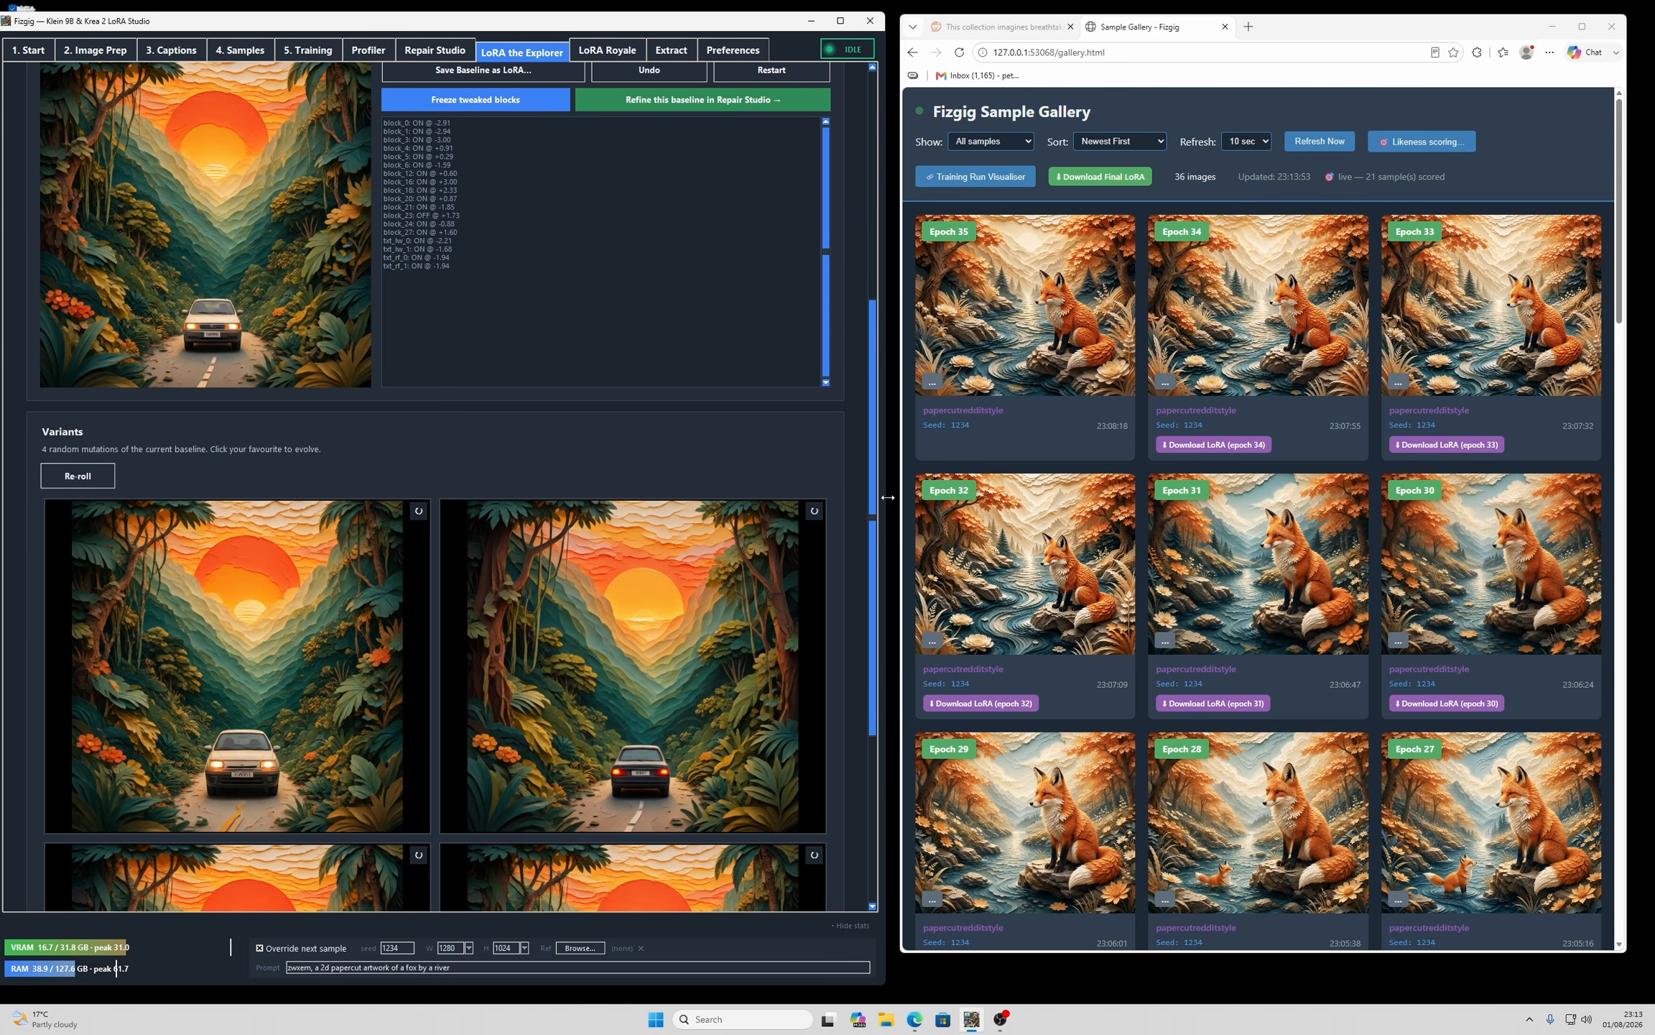
left_click(688, 659)
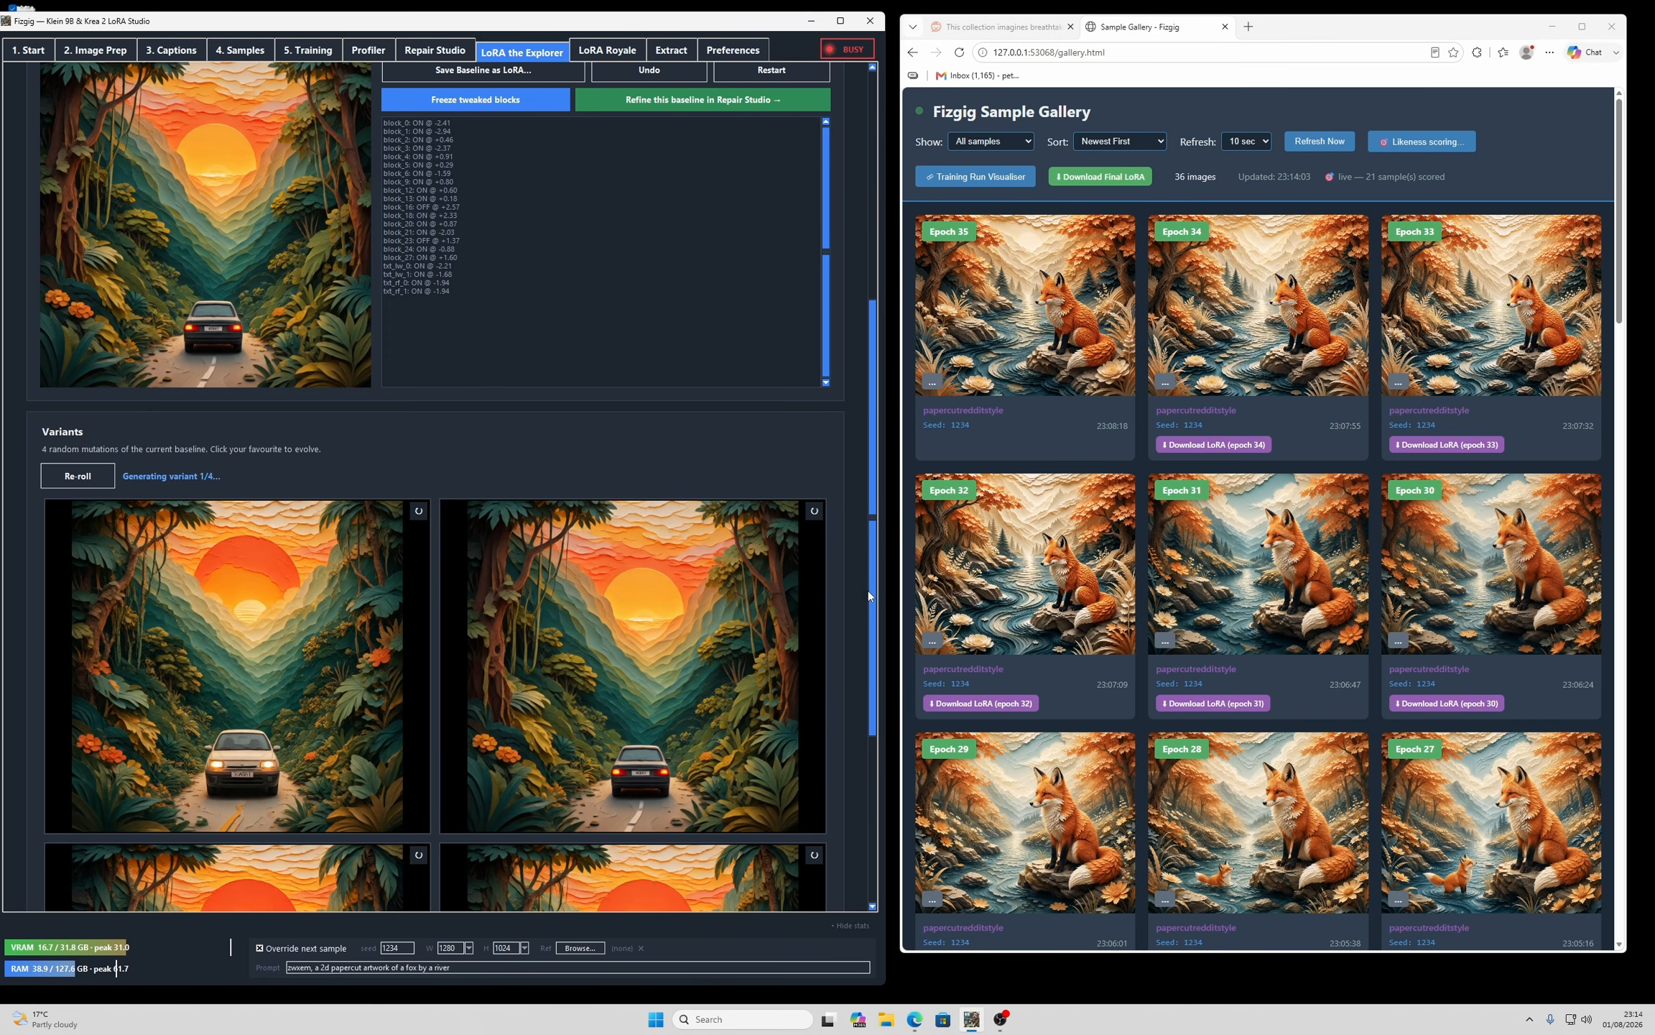
scroll(868, 591, "down", 1)
scroll(875, 676, "down", 2)
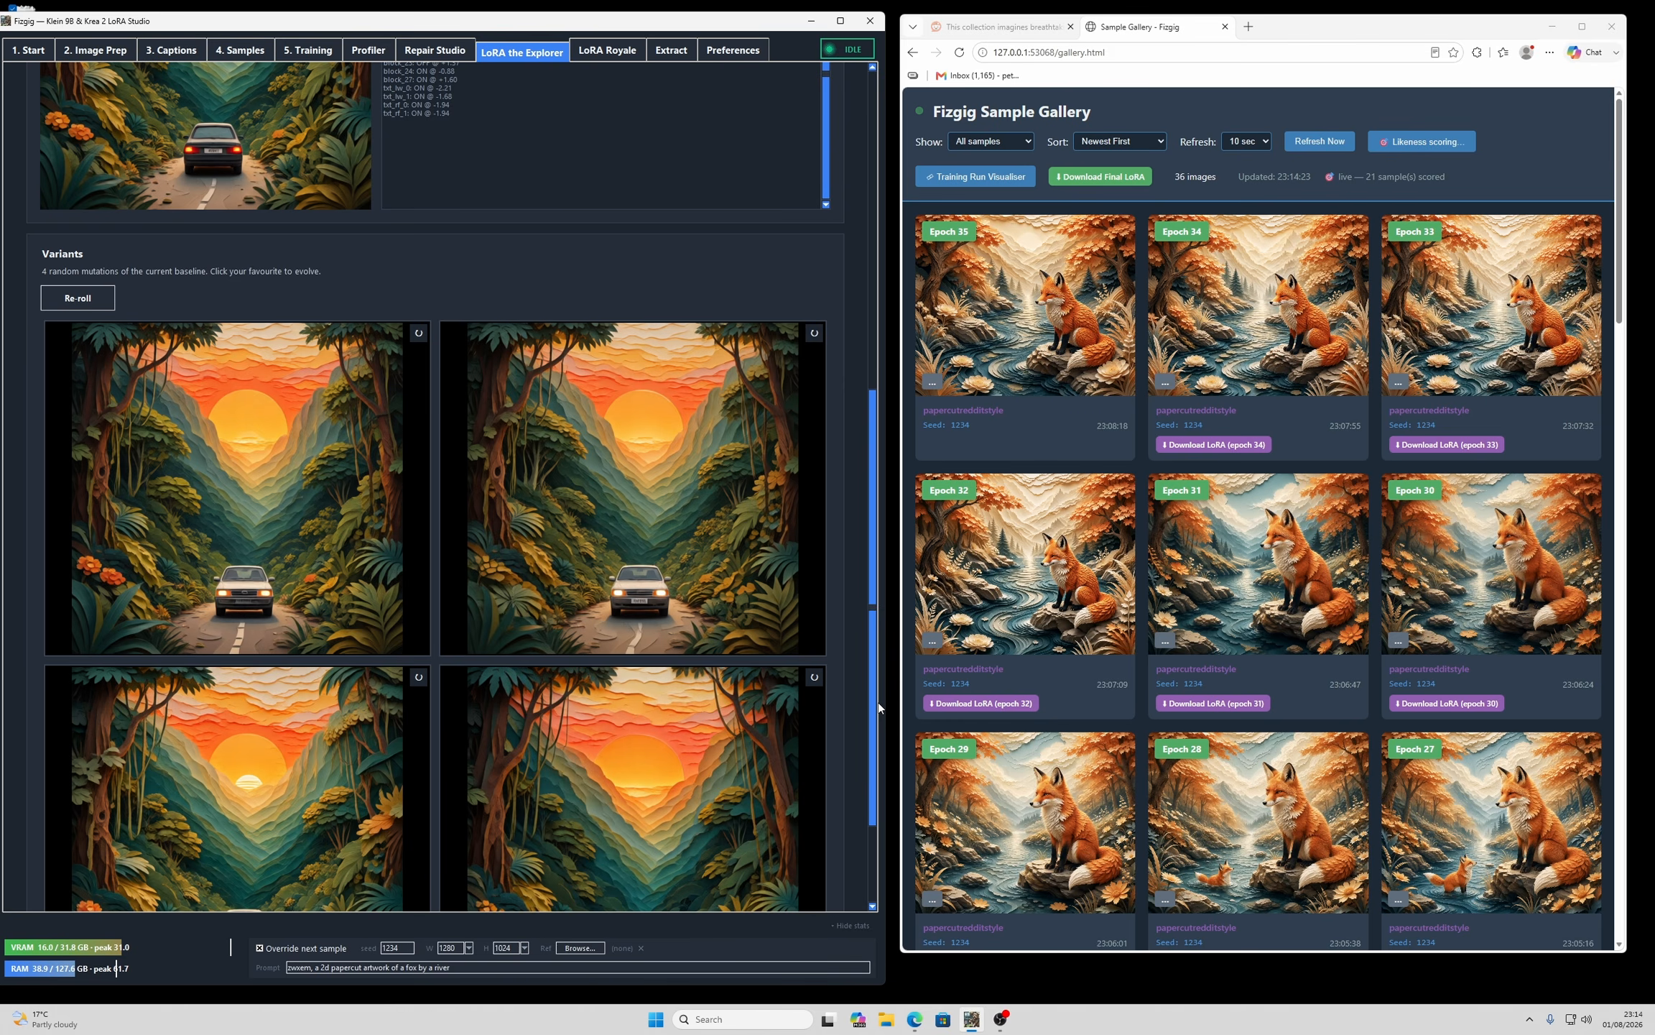
- Set Mutations to 16 and Res to 768, generate a new set of variants from the current baseline, and review them
left_click_drag(875, 702, 881, 453)
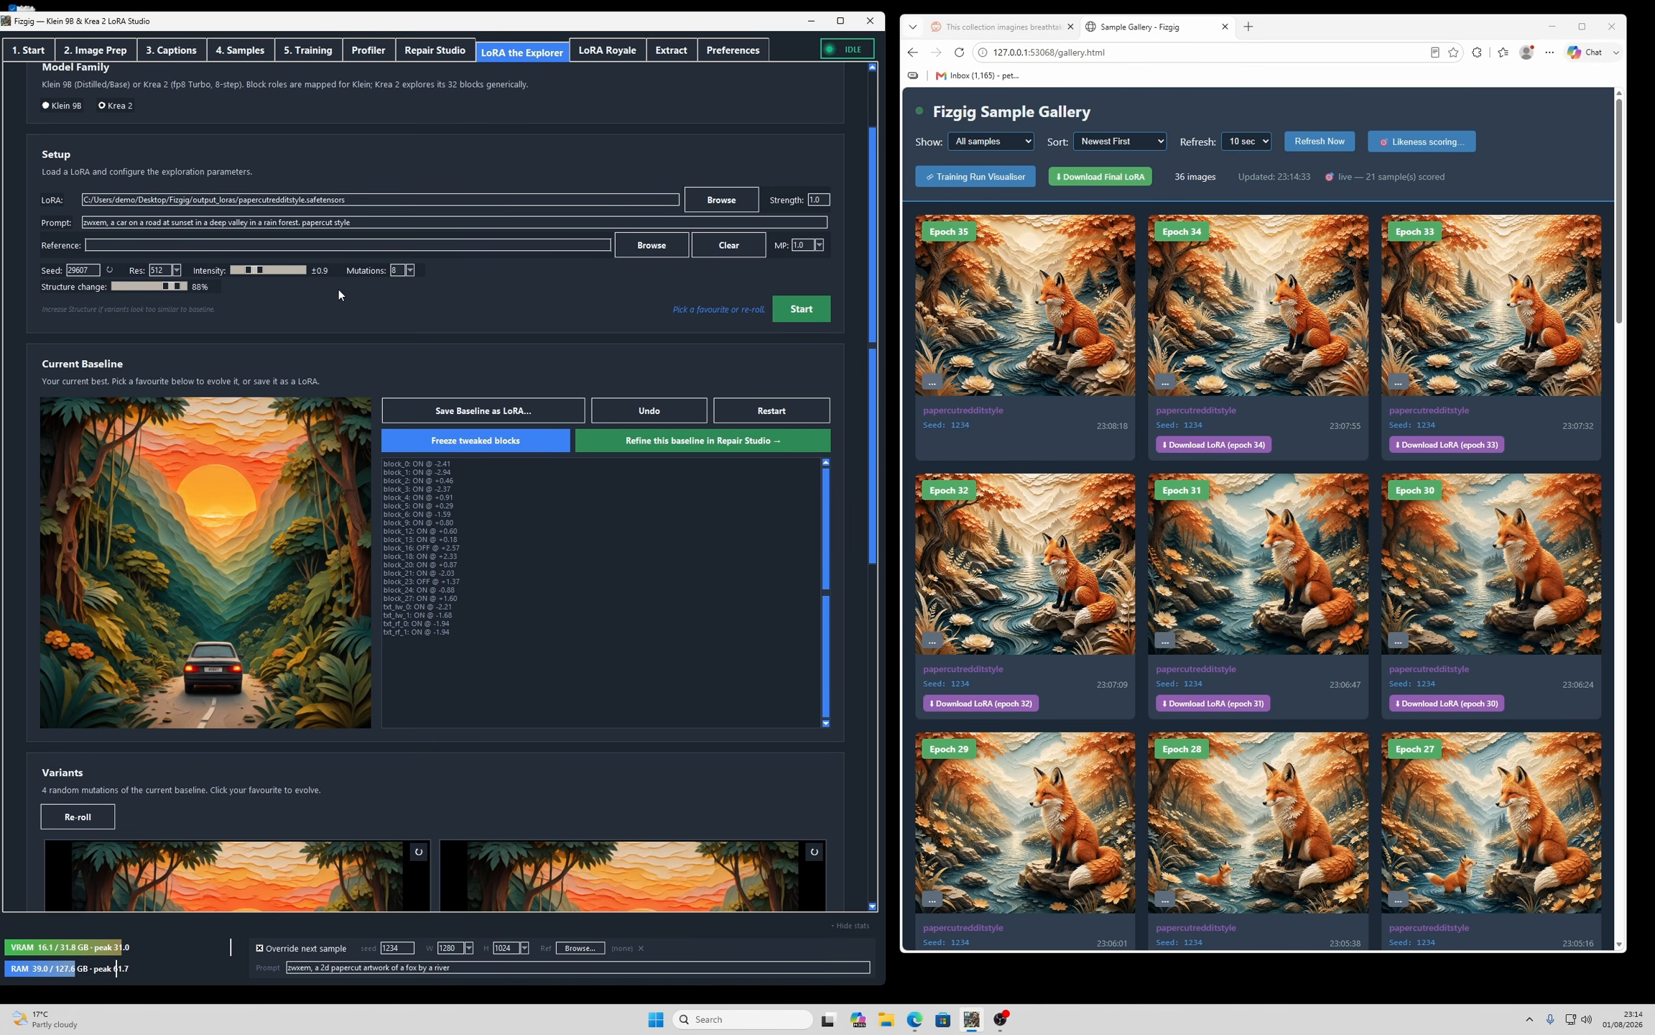
left_click(410, 271)
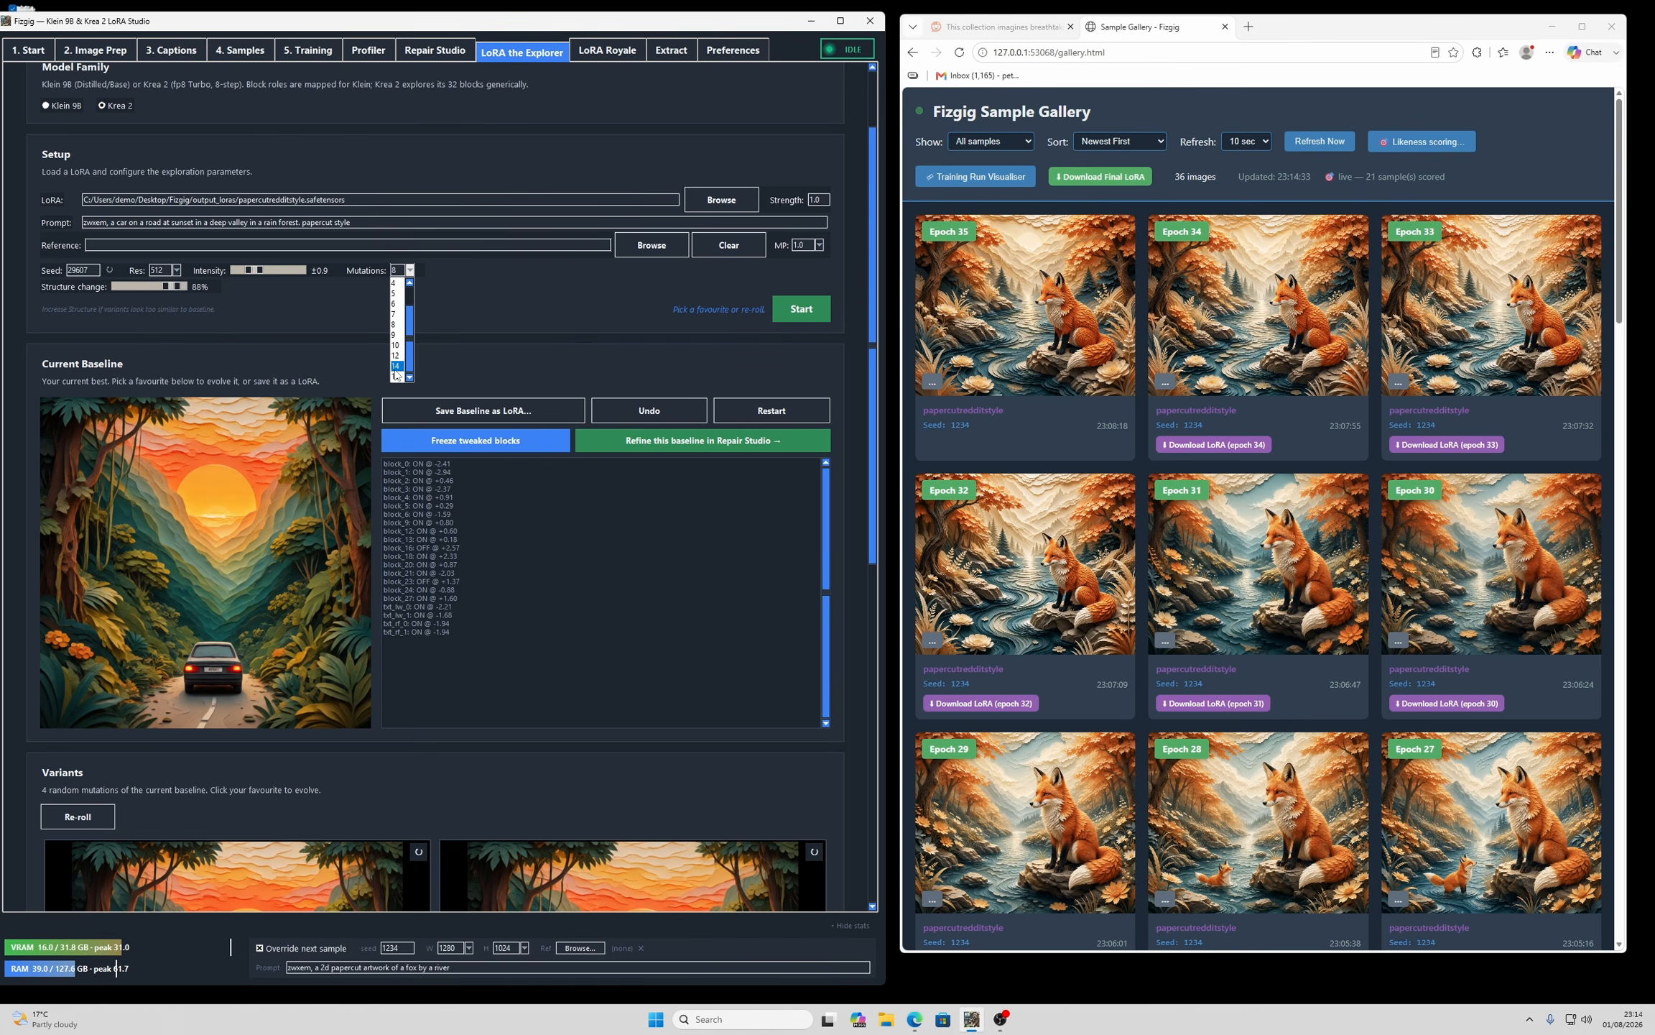
left_click(395, 376)
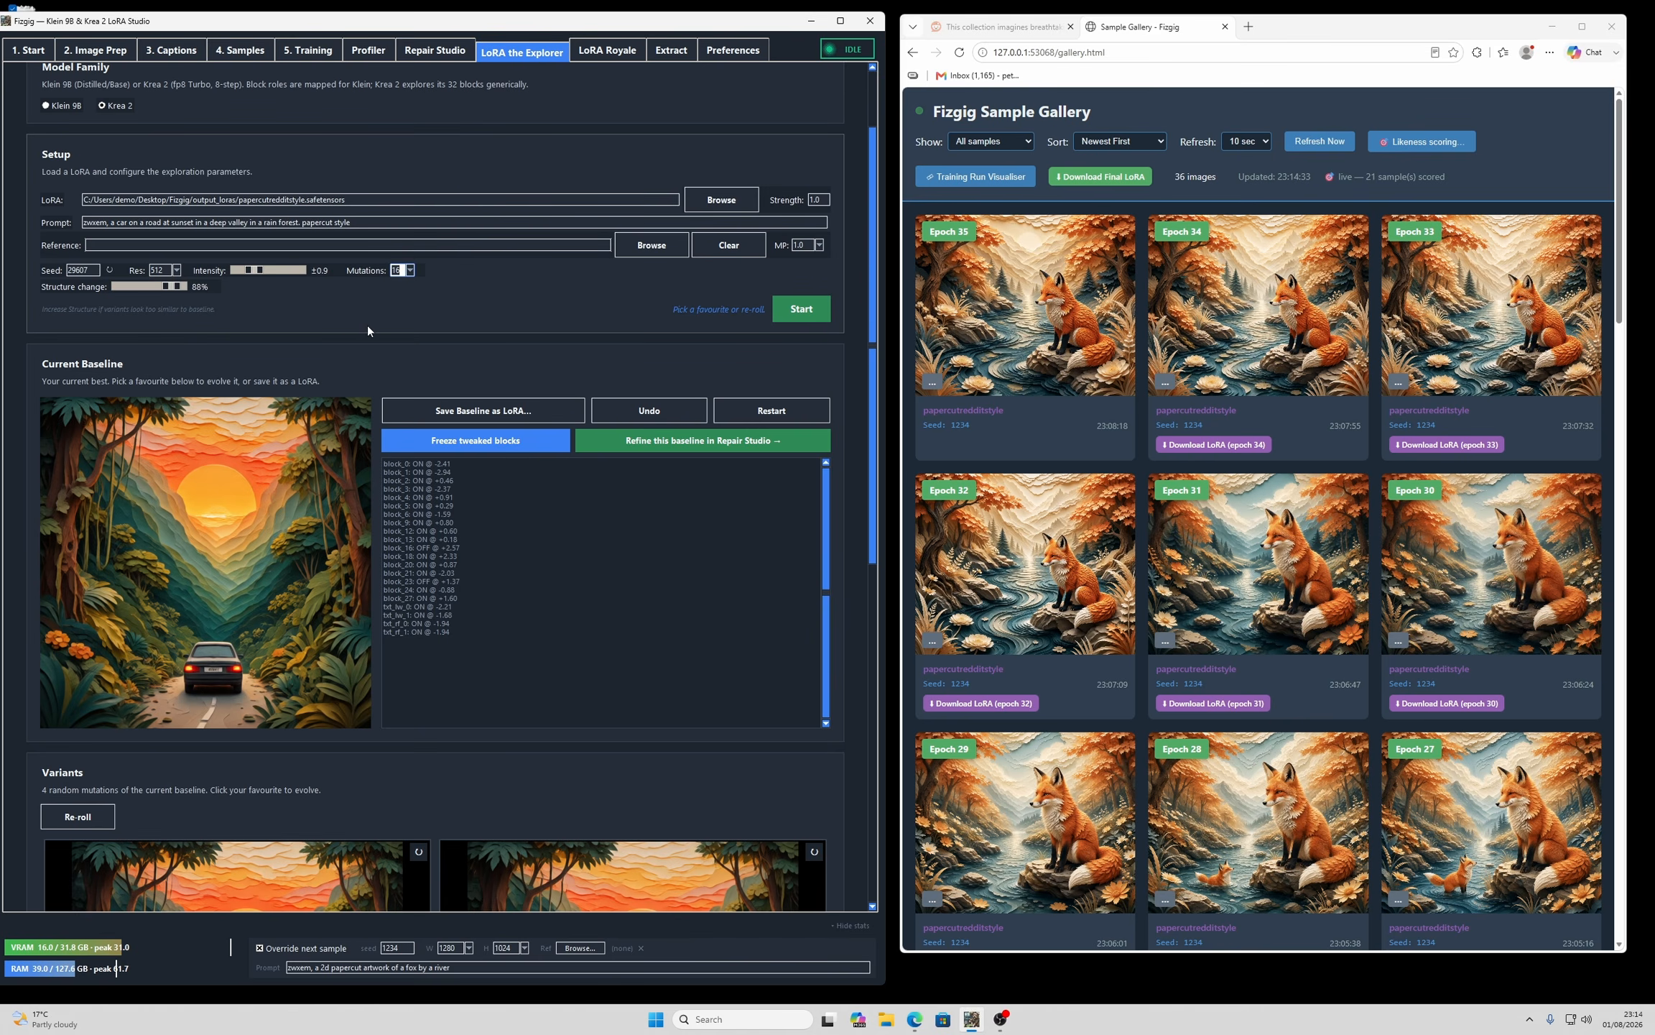
left_click(176, 271)
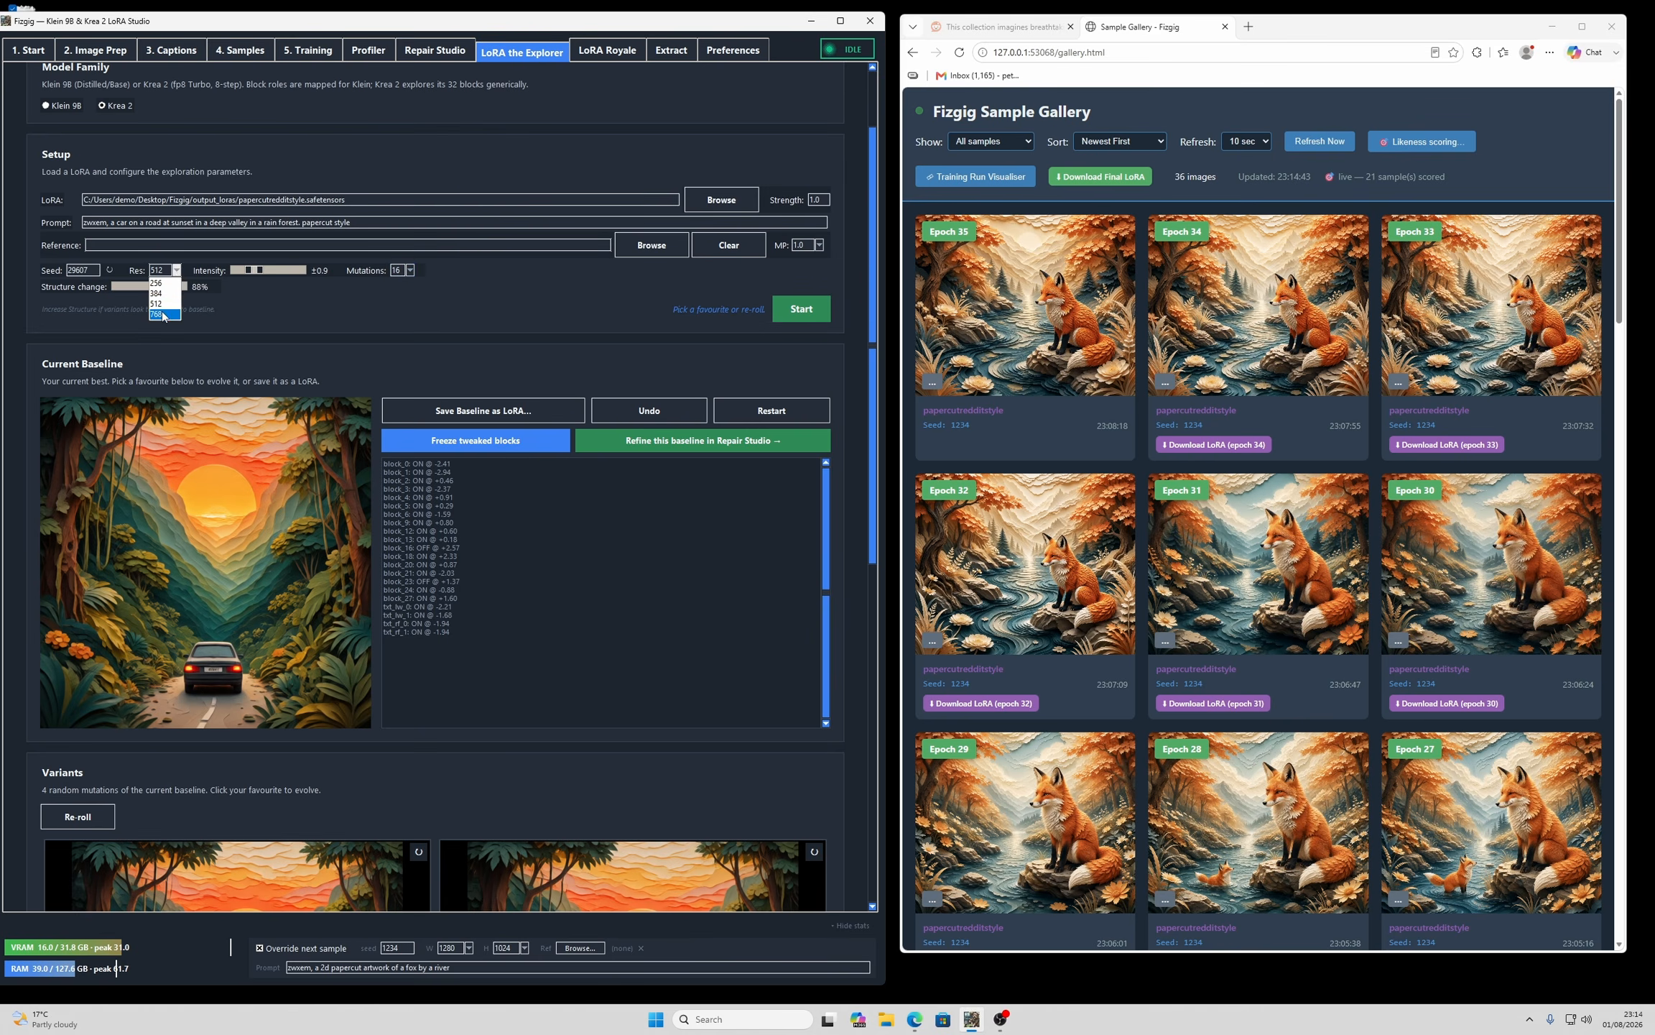
left_click(163, 315)
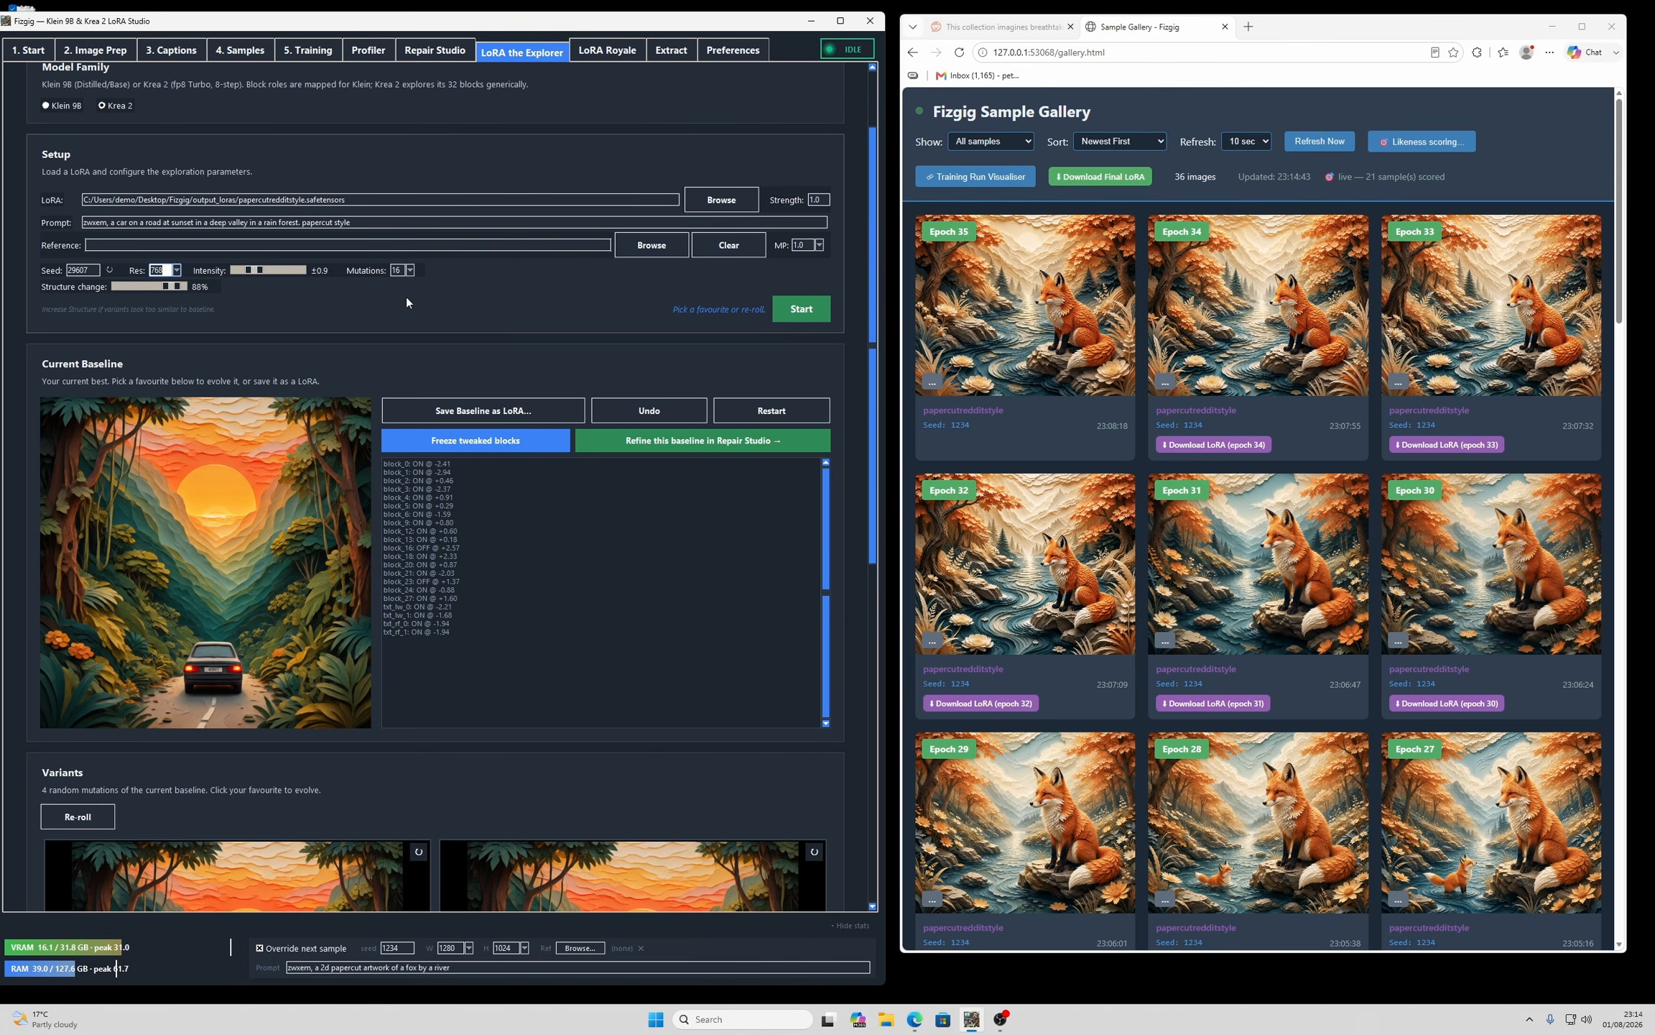
left_click(783, 320)
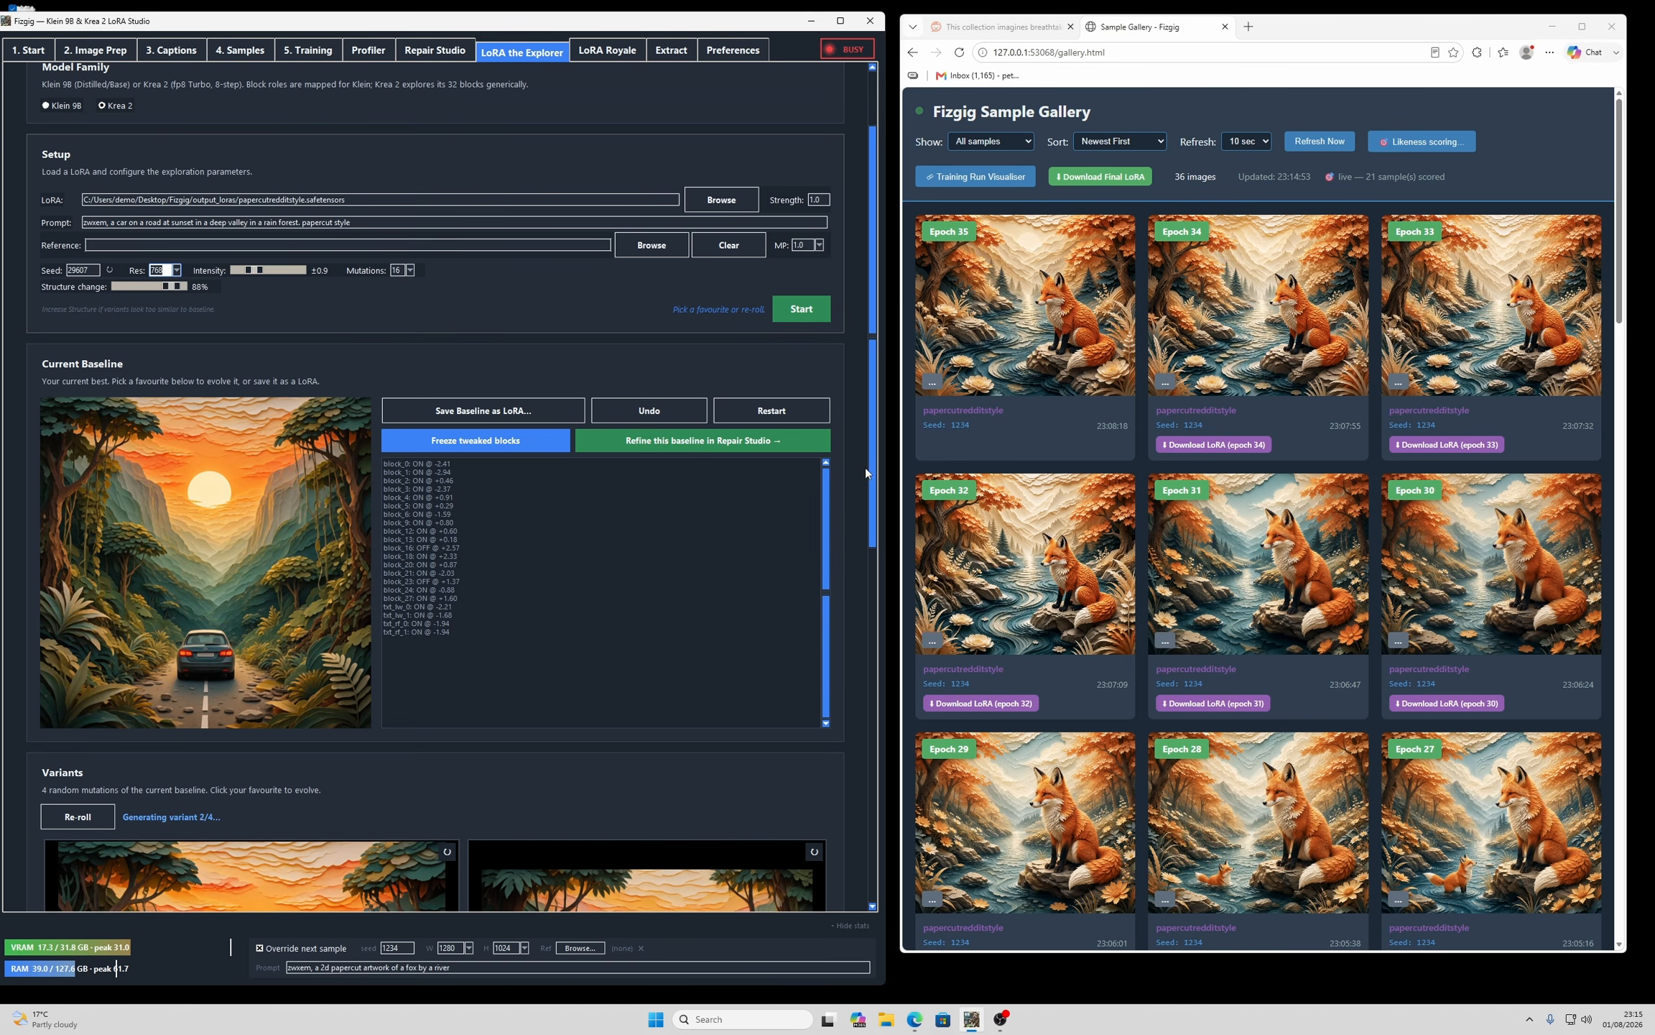
left_click_drag(872, 457, 832, 790)
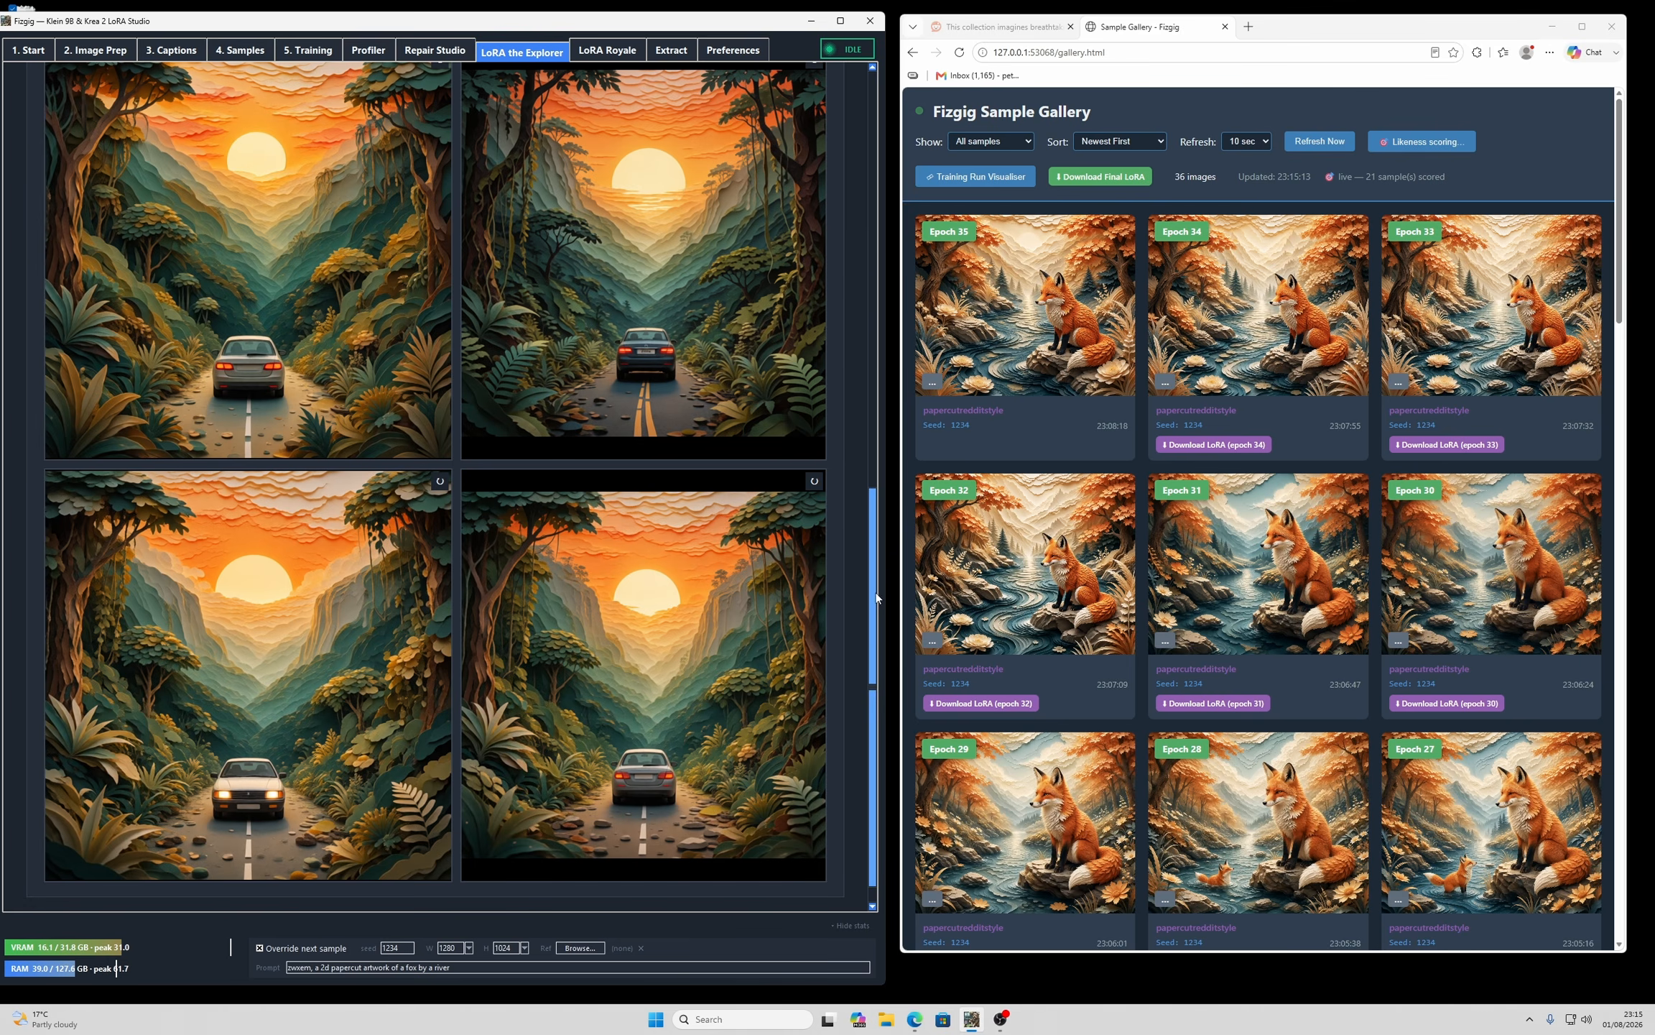
left_click_drag(871, 615, 857, 241)
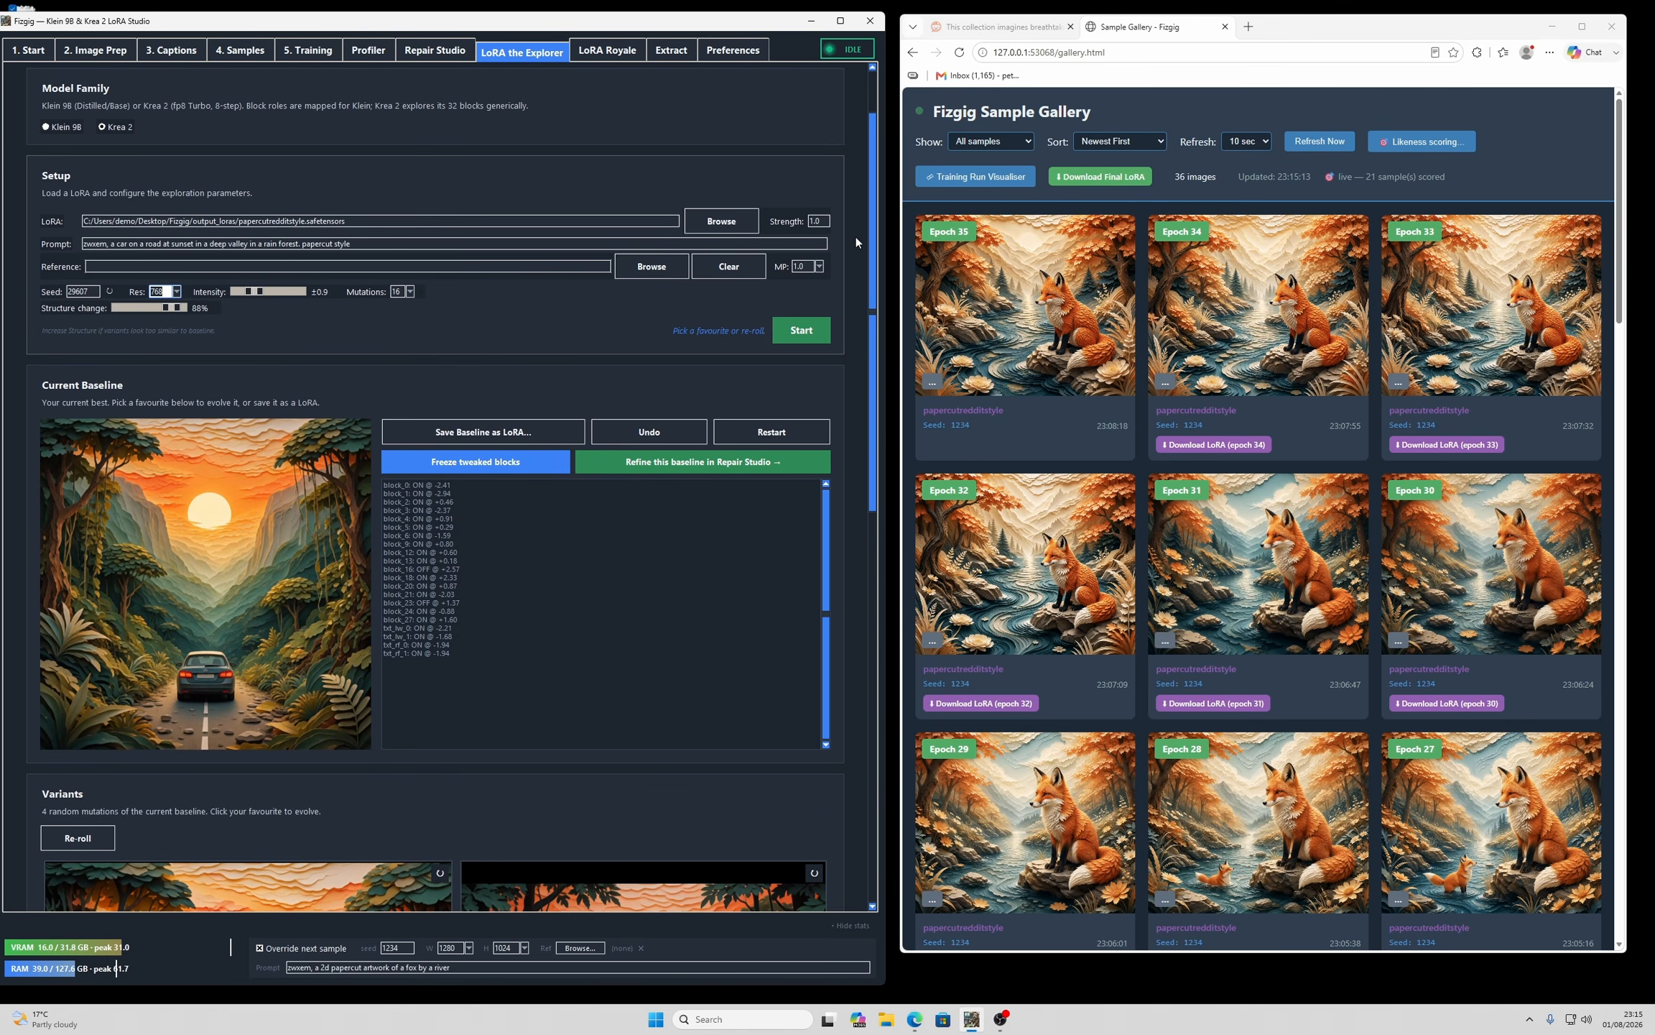
- Switch to LoRA Royale and choose the output_loras folder as the checkpoint folder for comparing epochs
left_click(581, 52)
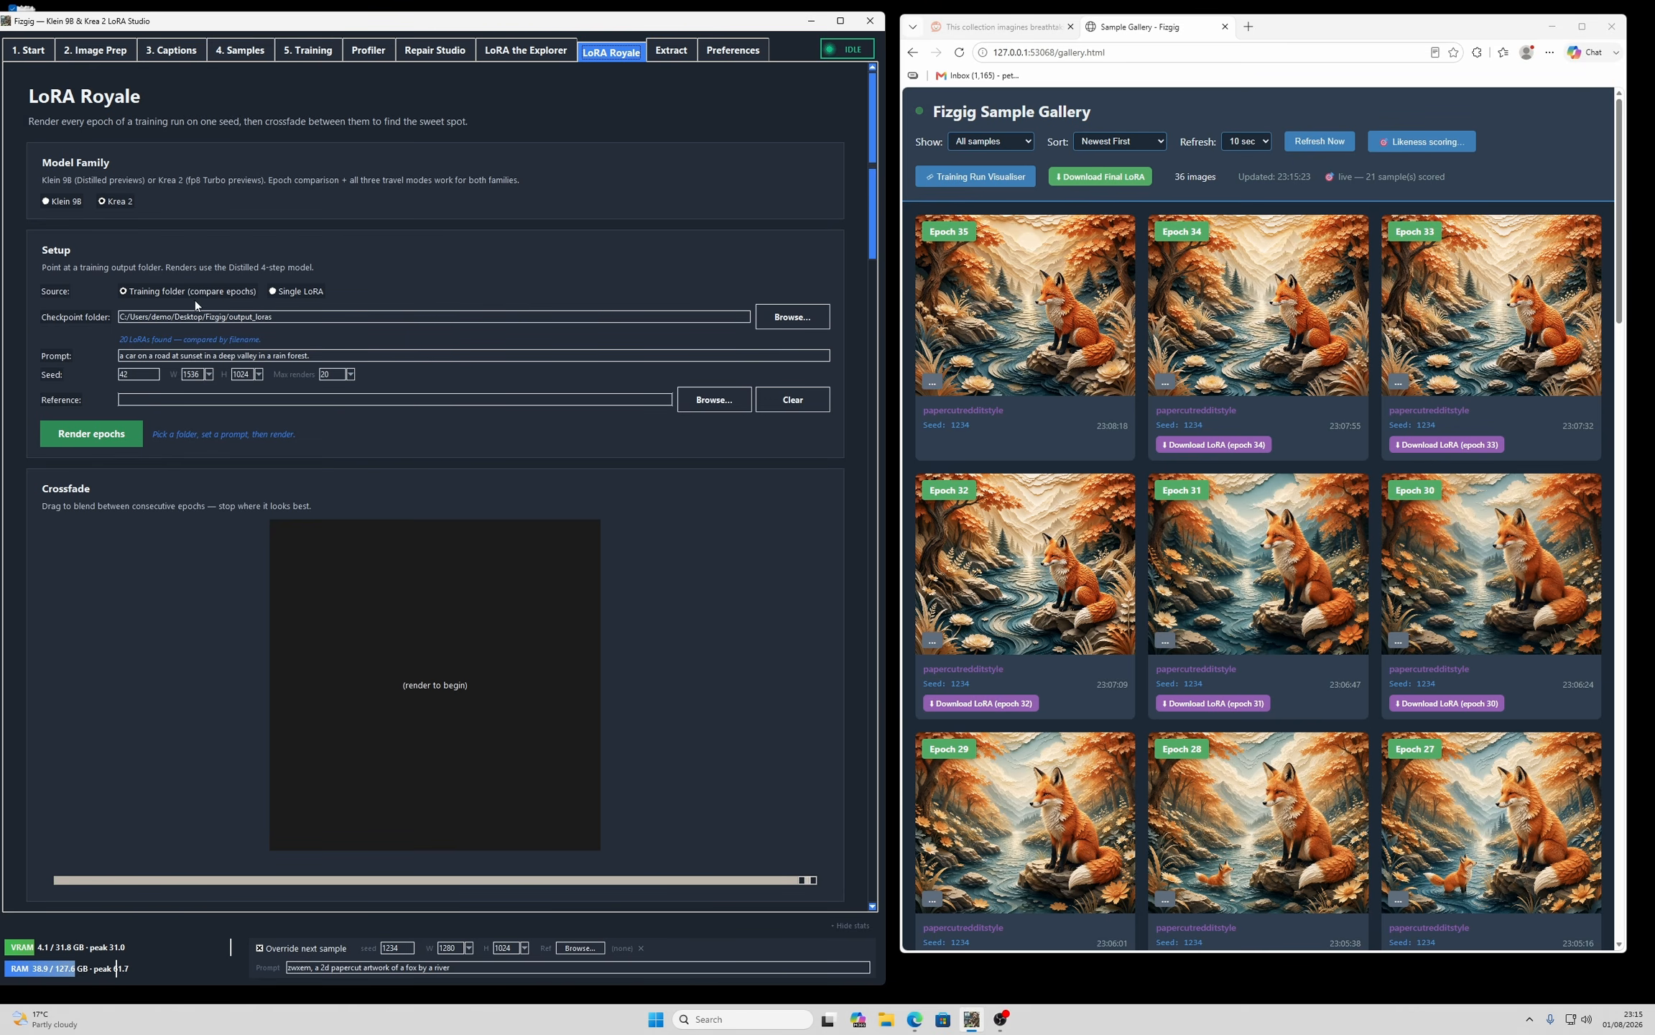
left_click(787, 321)
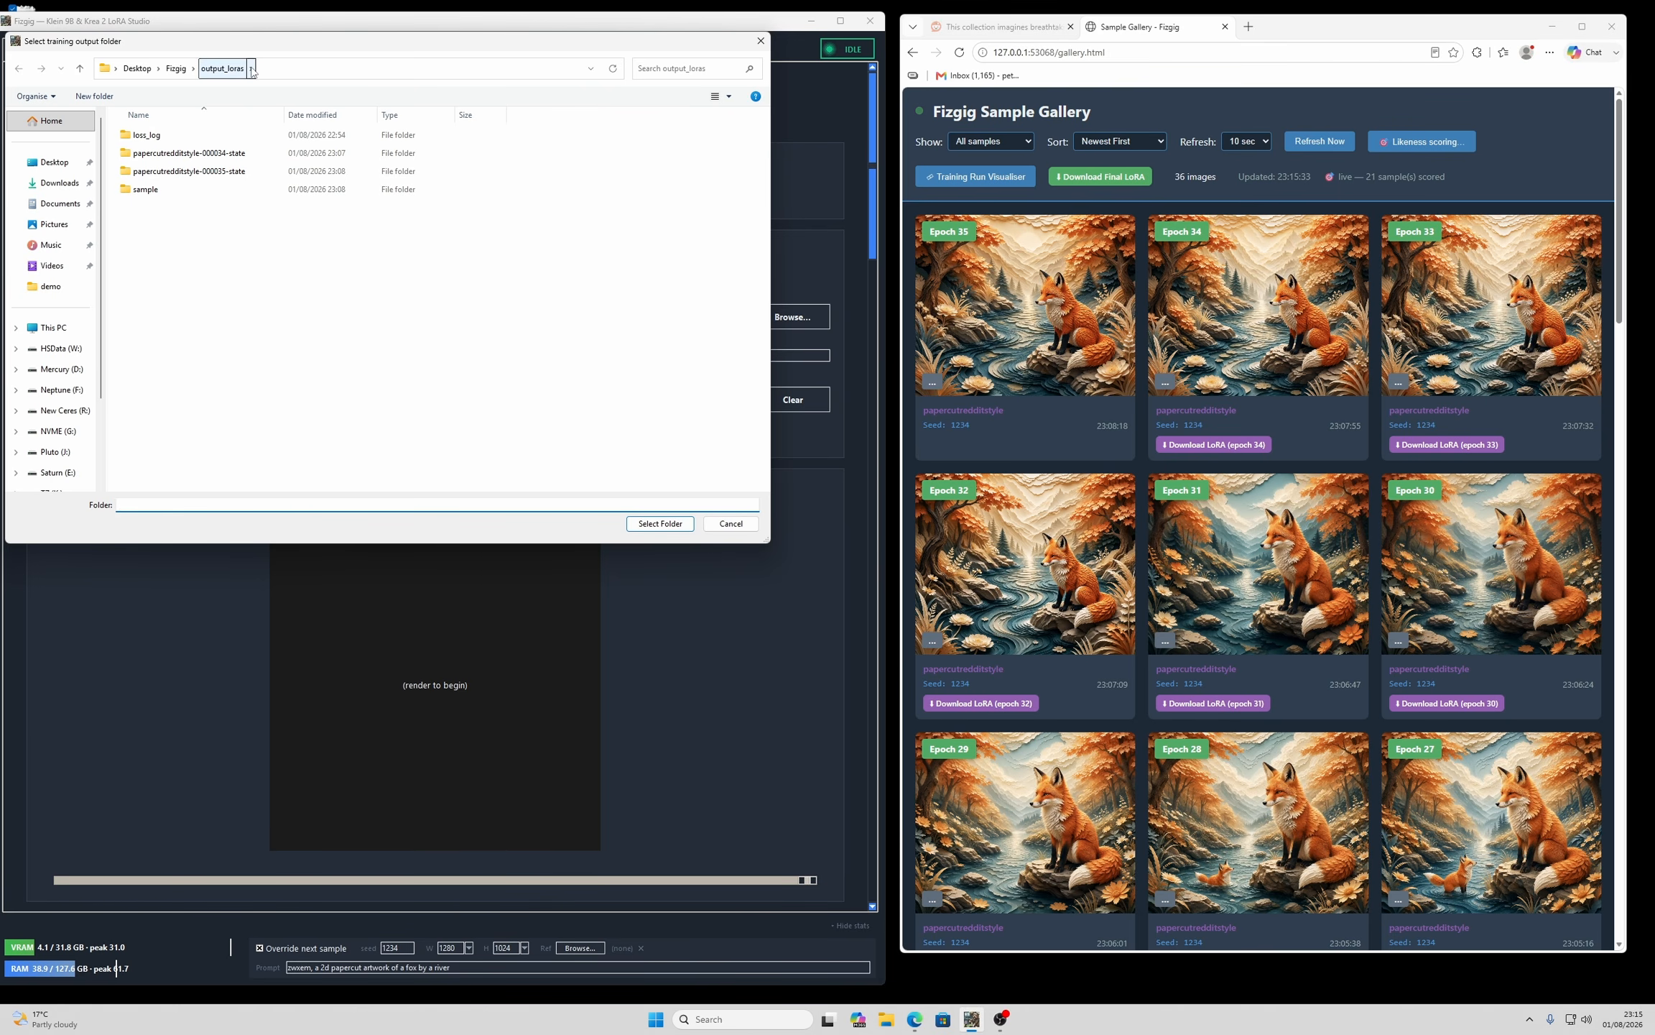
left_click(661, 524)
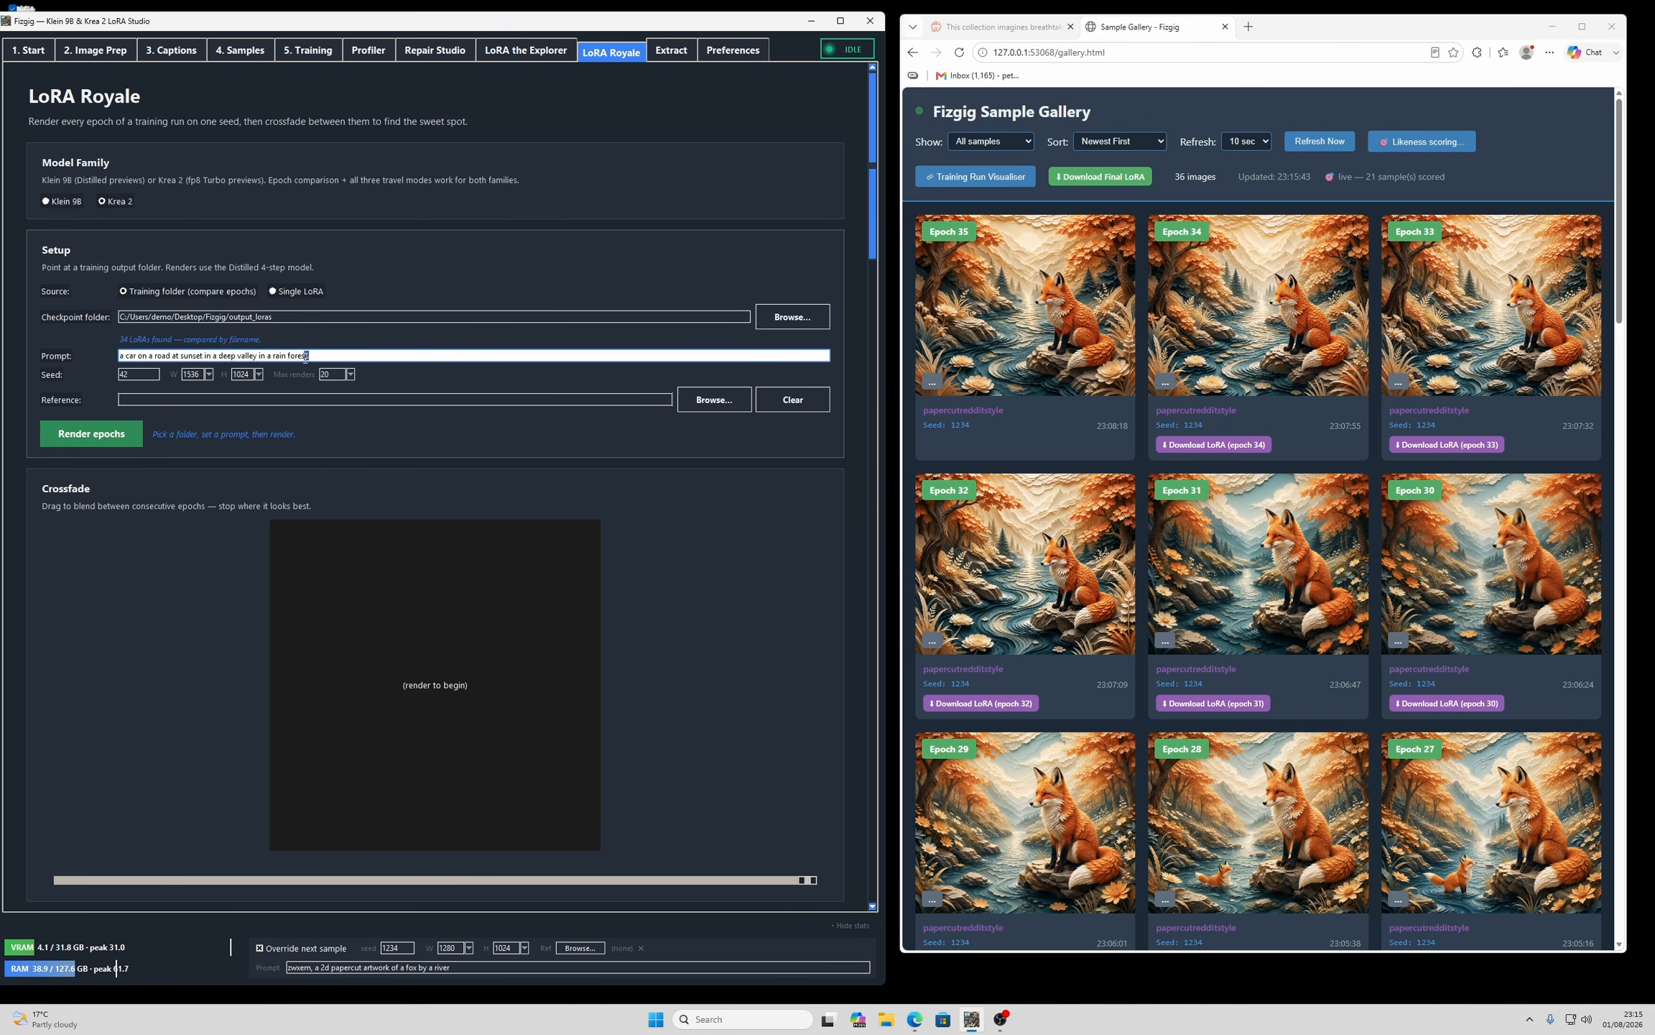
- Replace the render prompt with "zwxem, the moon reflecting in a lake with saturn in the background"
triple_click(121, 356)
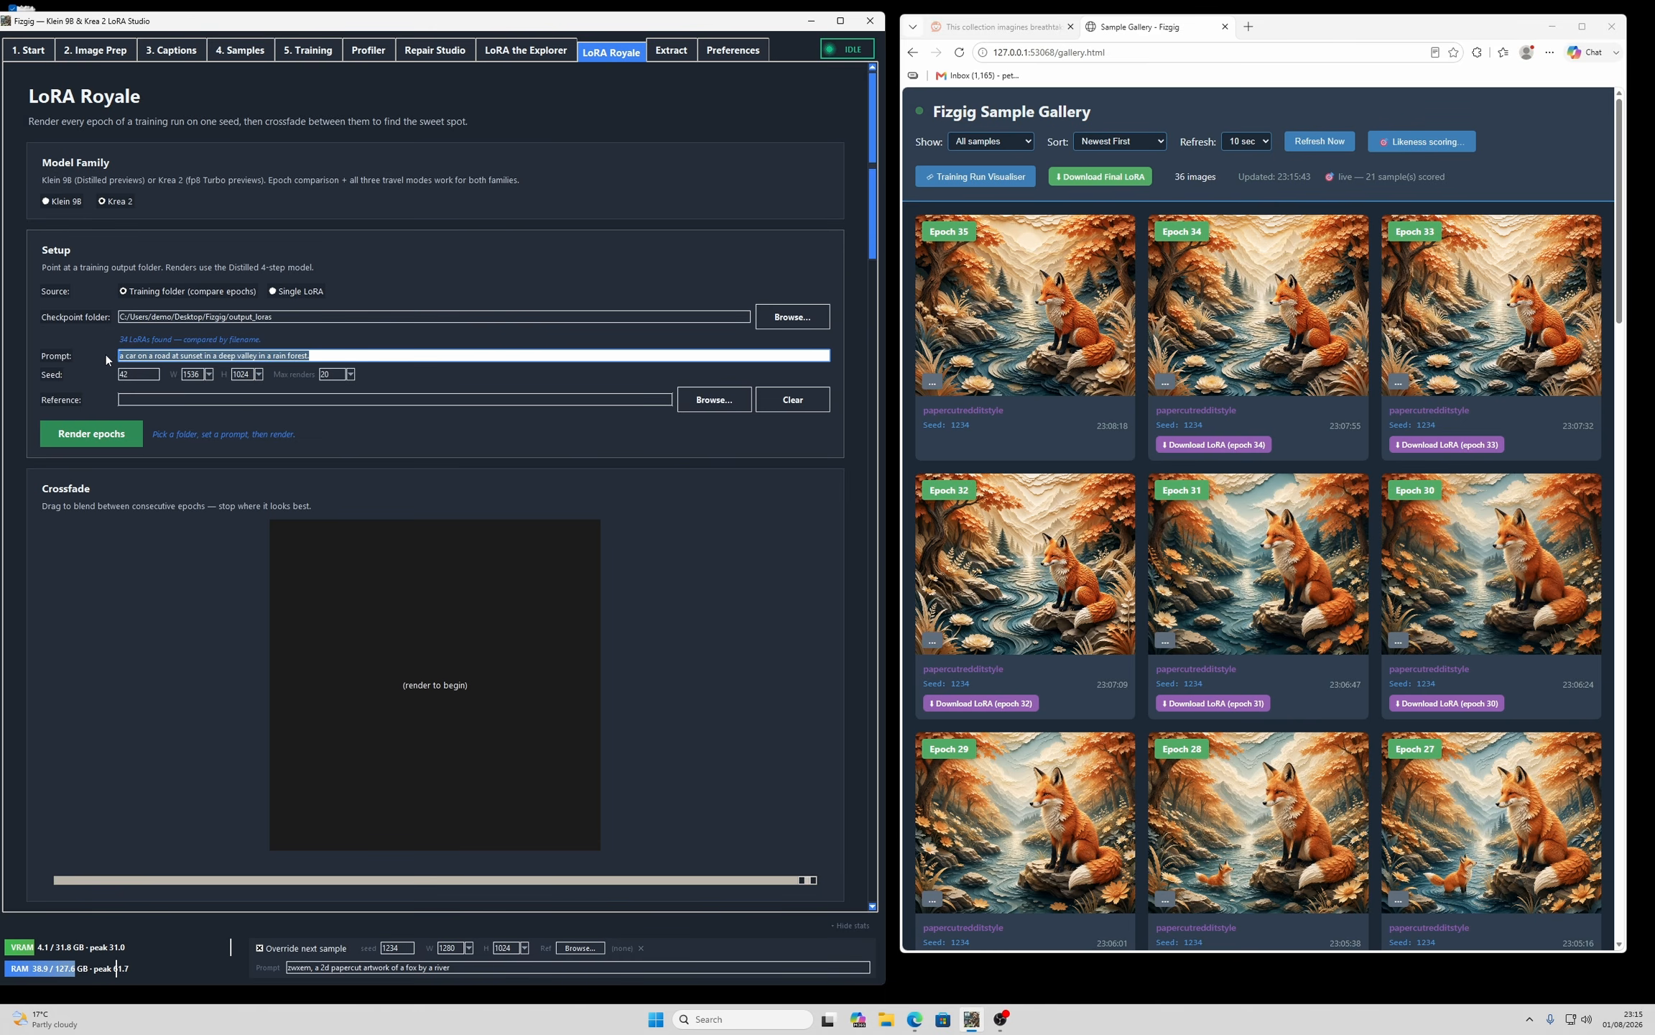
type("zwxem")
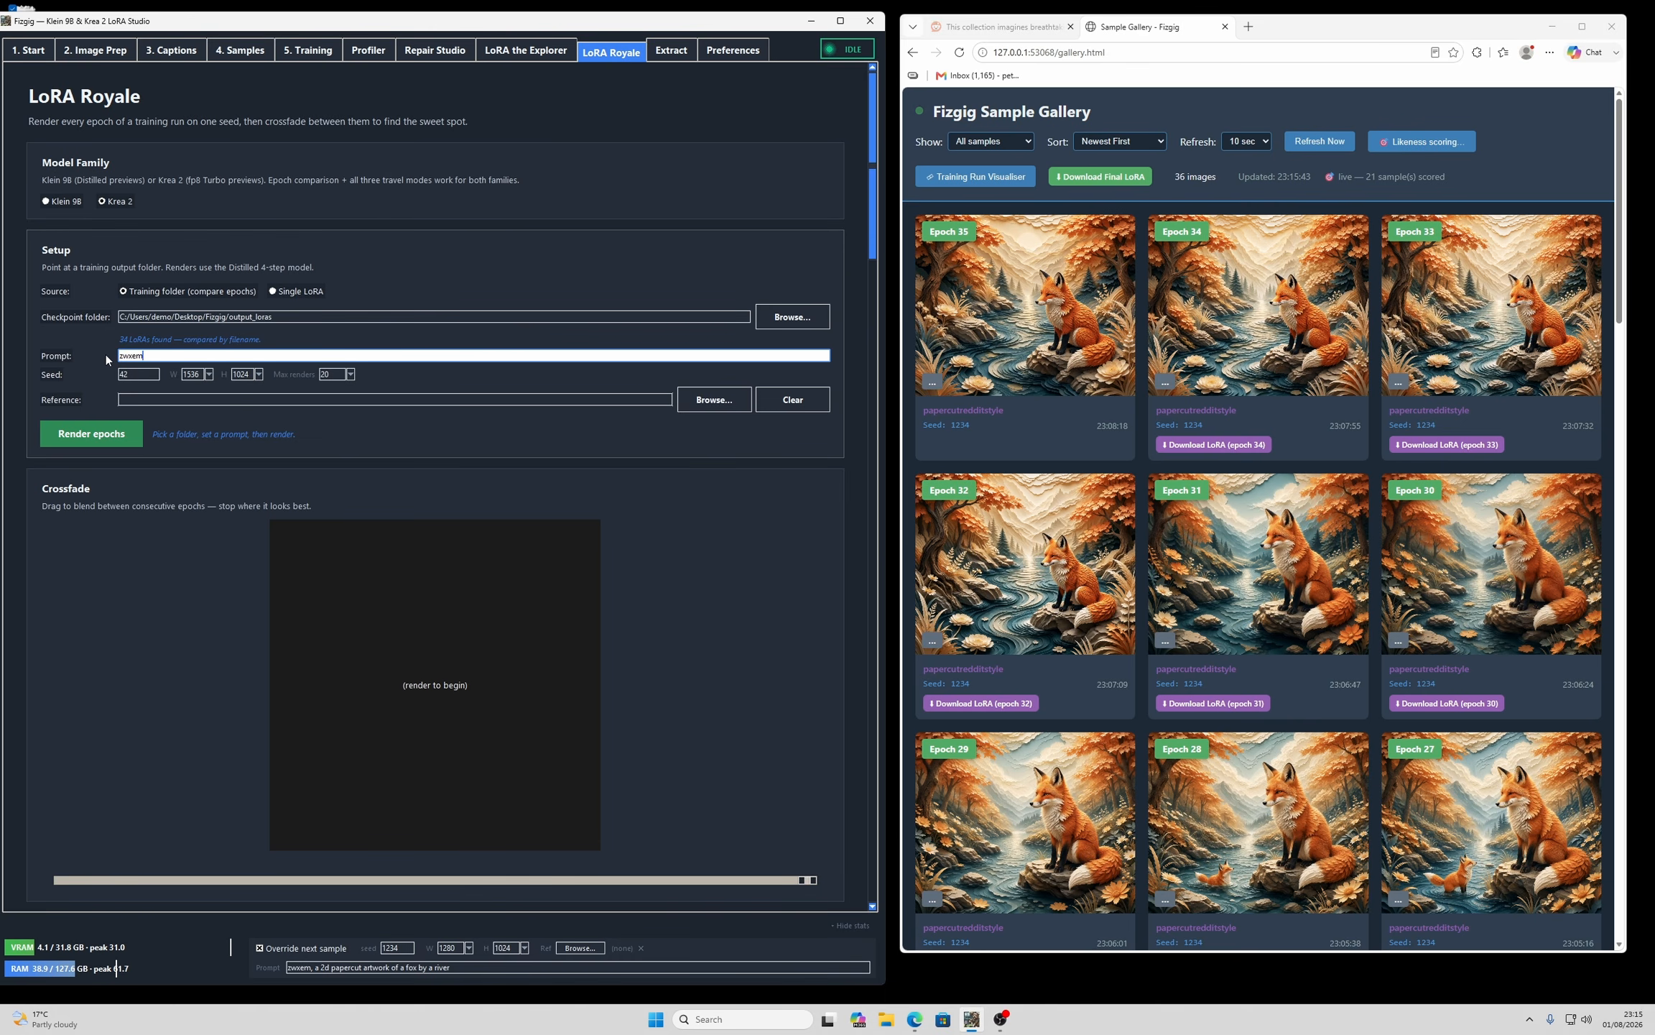
type(", the moo")
type("n re")
type("flecting in a ")
type("lake")
type(" with saturn in the")
type(" t")
type(" background")
- Set the render width to 1280, height to 1536 and Max renders to All, and render the epochs
left_click(207, 374)
left_click(191, 428)
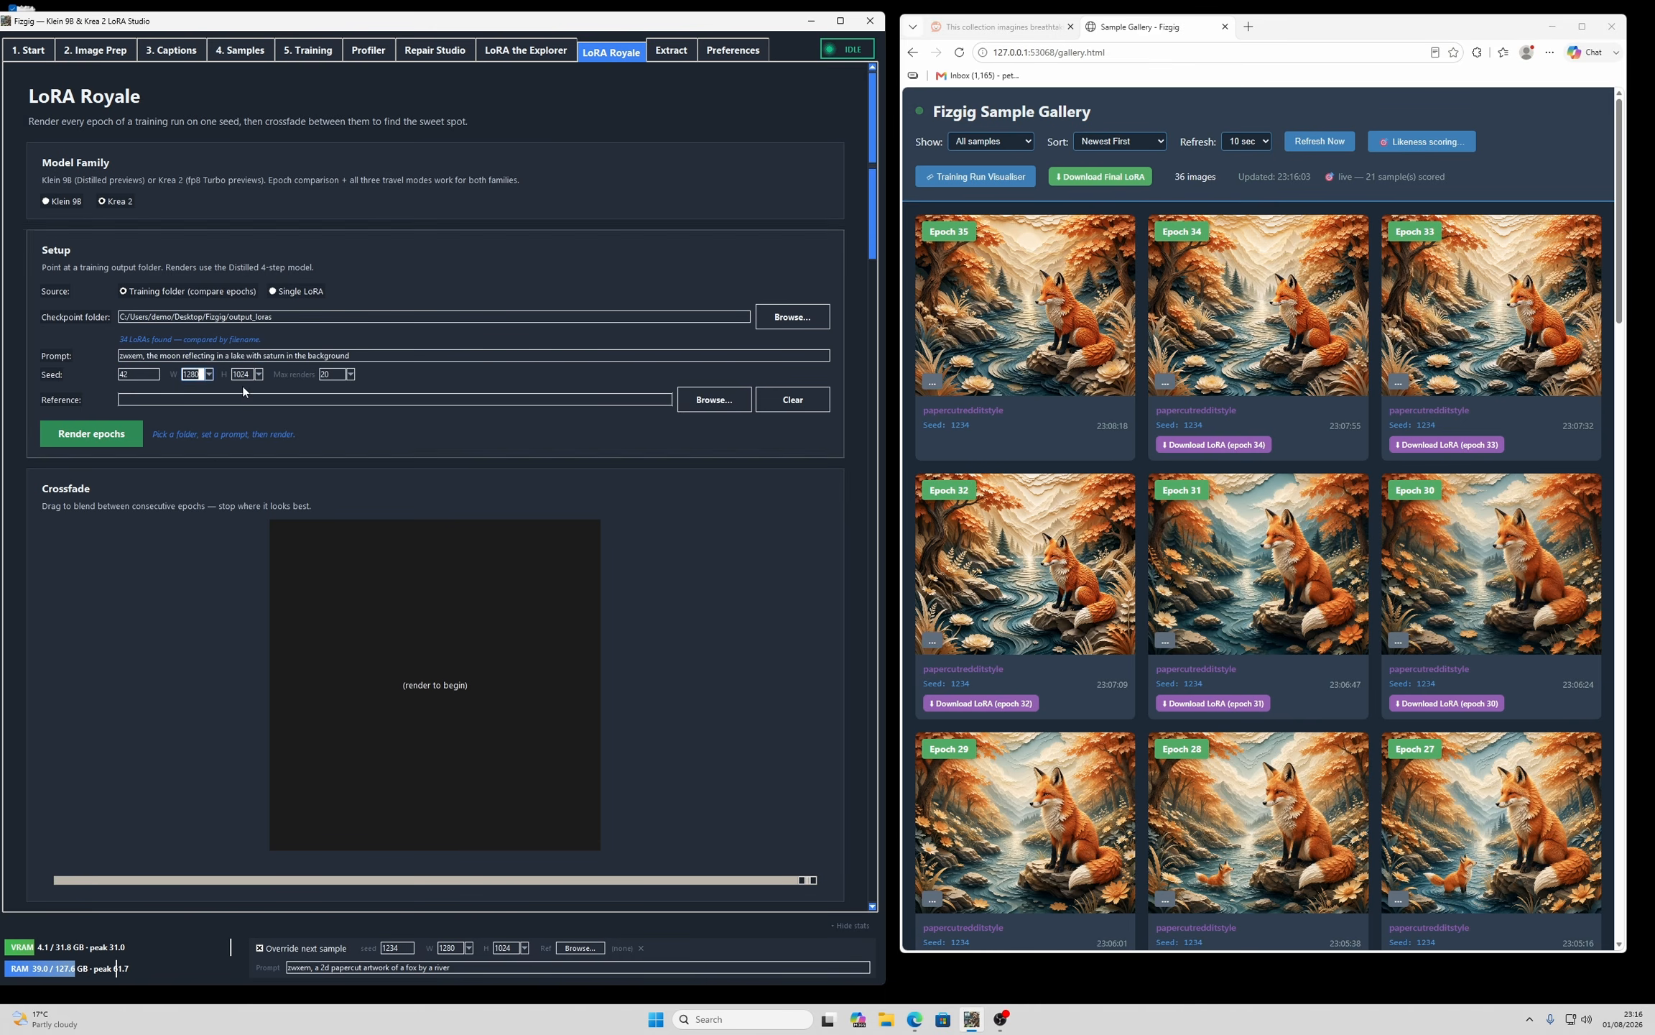
left_click(243, 375)
left_click(245, 439)
left_click_drag(870, 251, 871, 257)
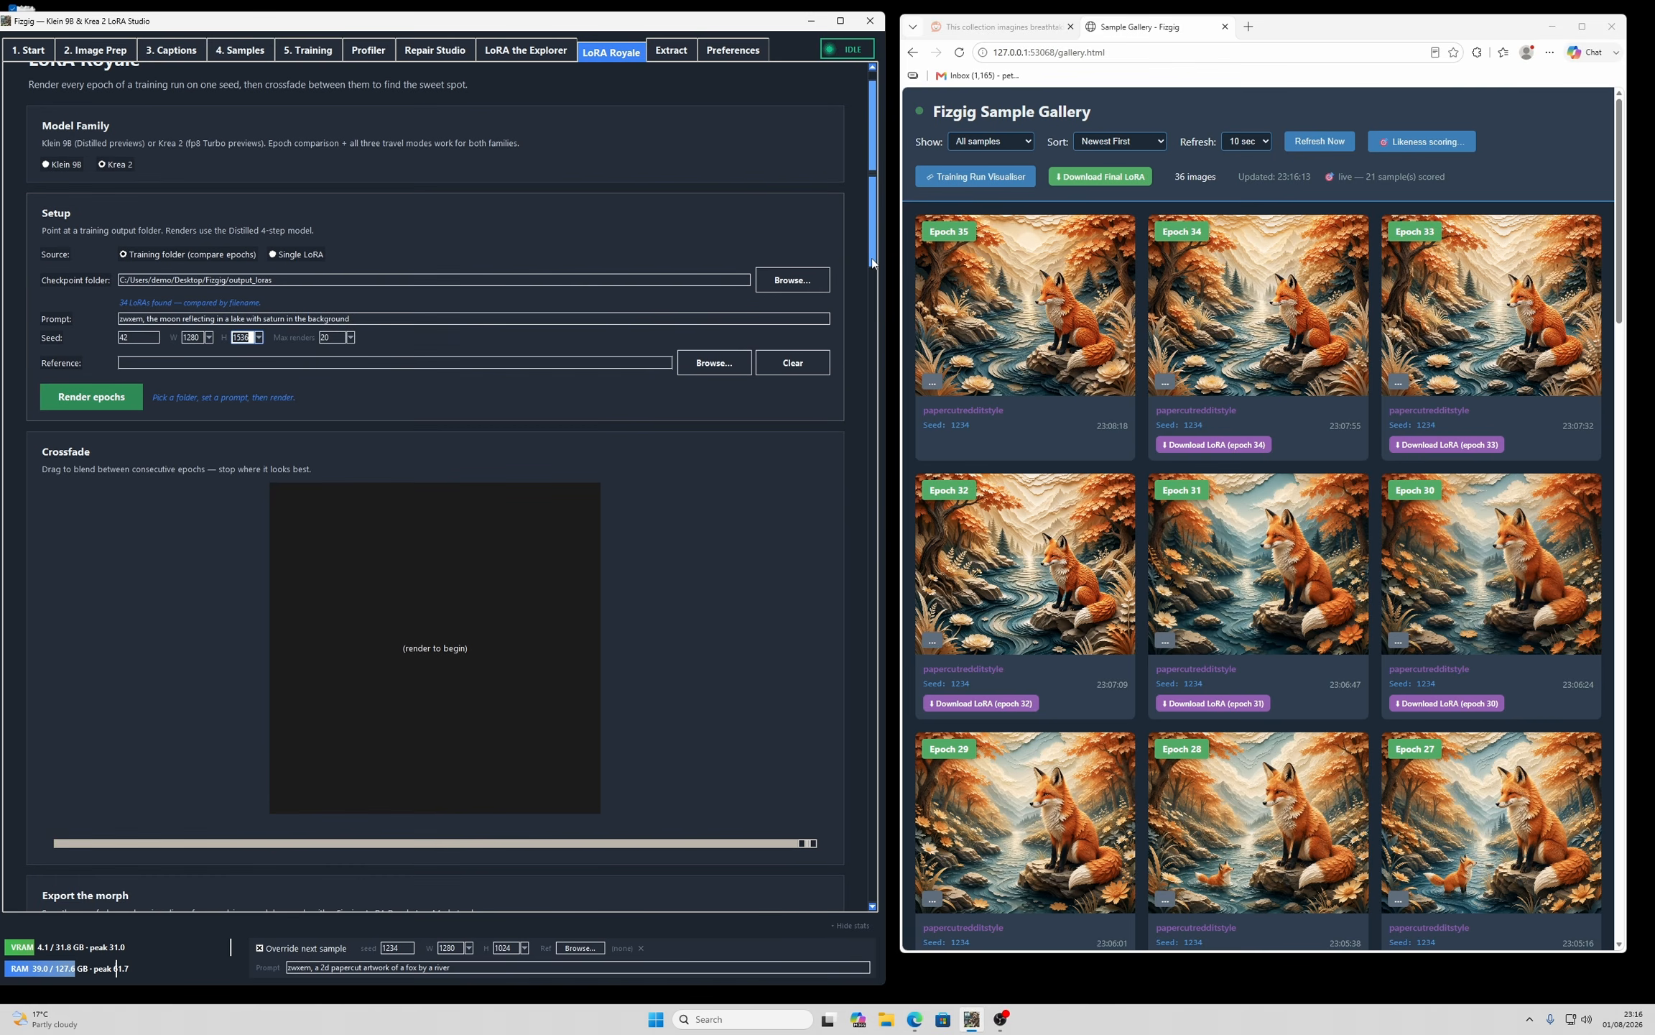
left_click(351, 338)
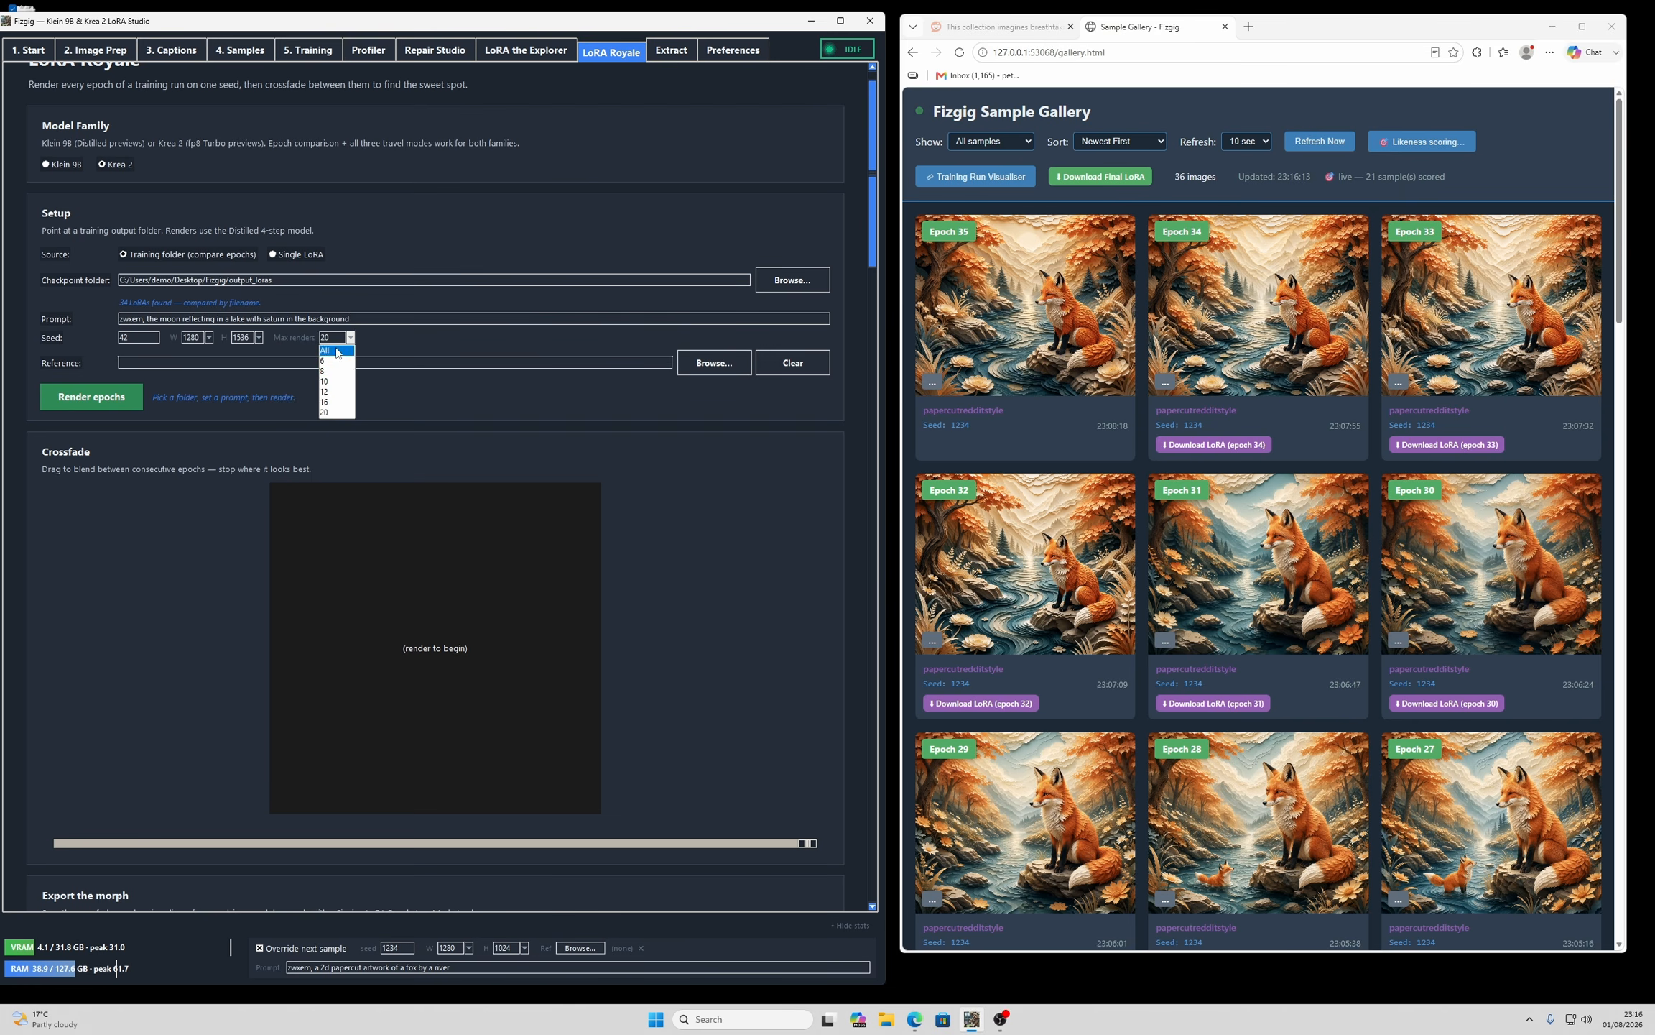
left_click(337, 351)
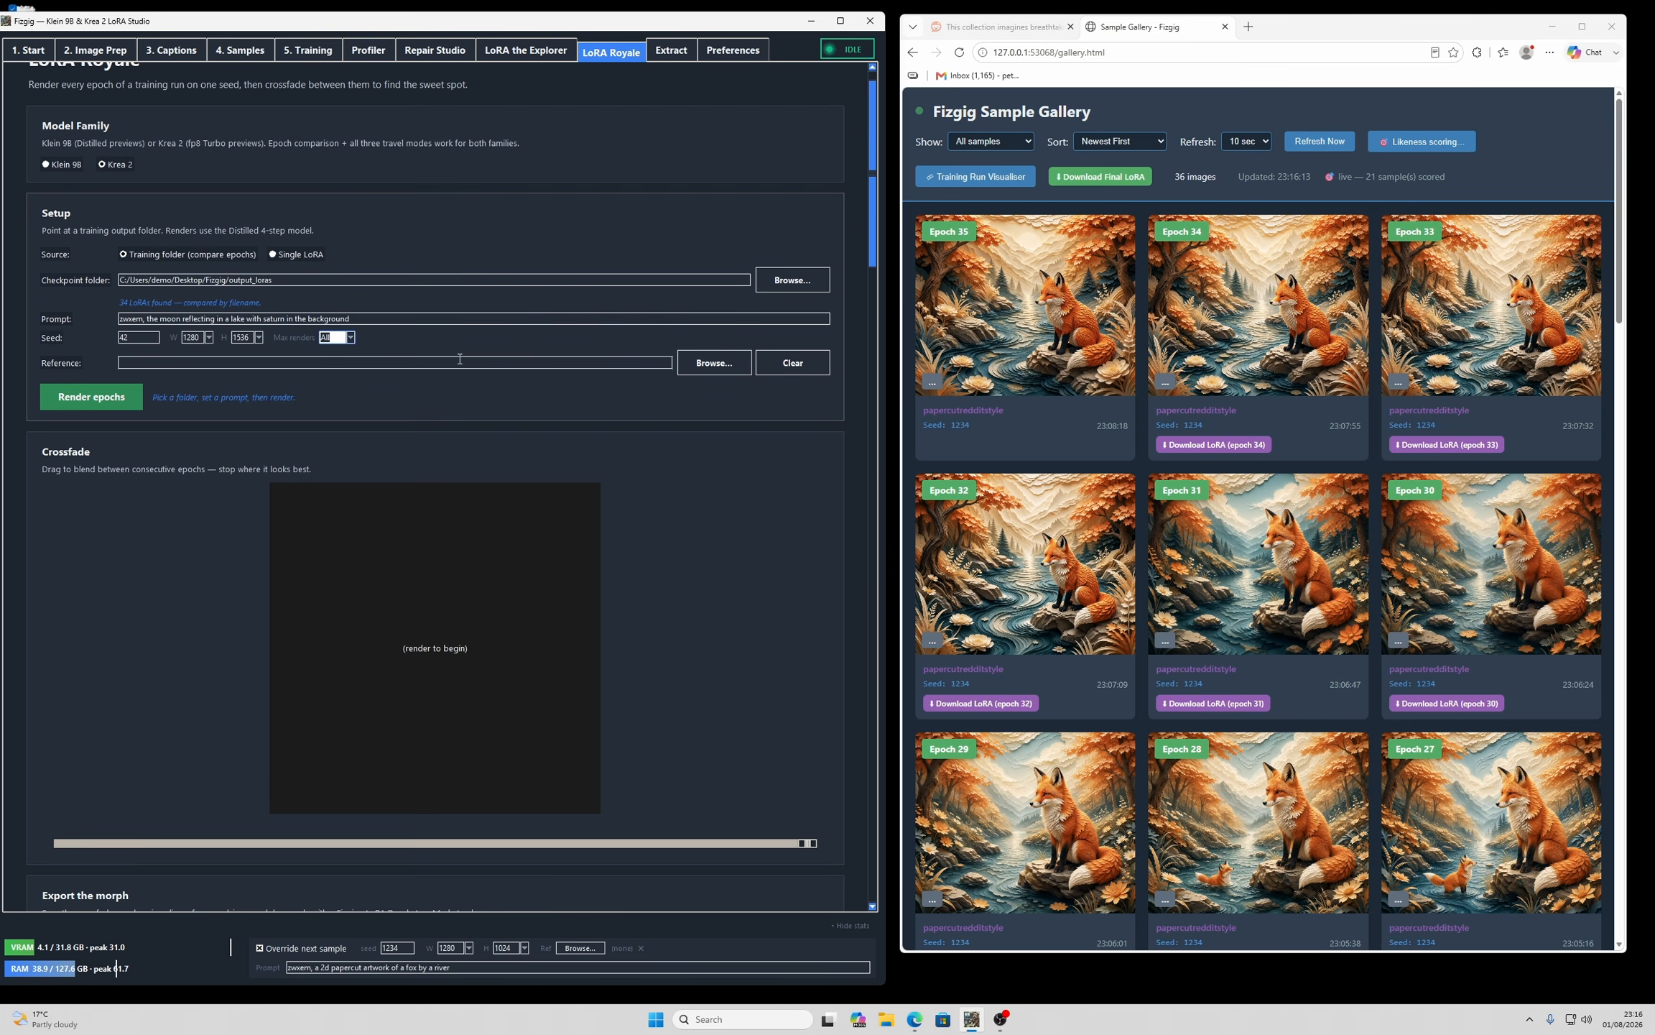
left_click(105, 399)
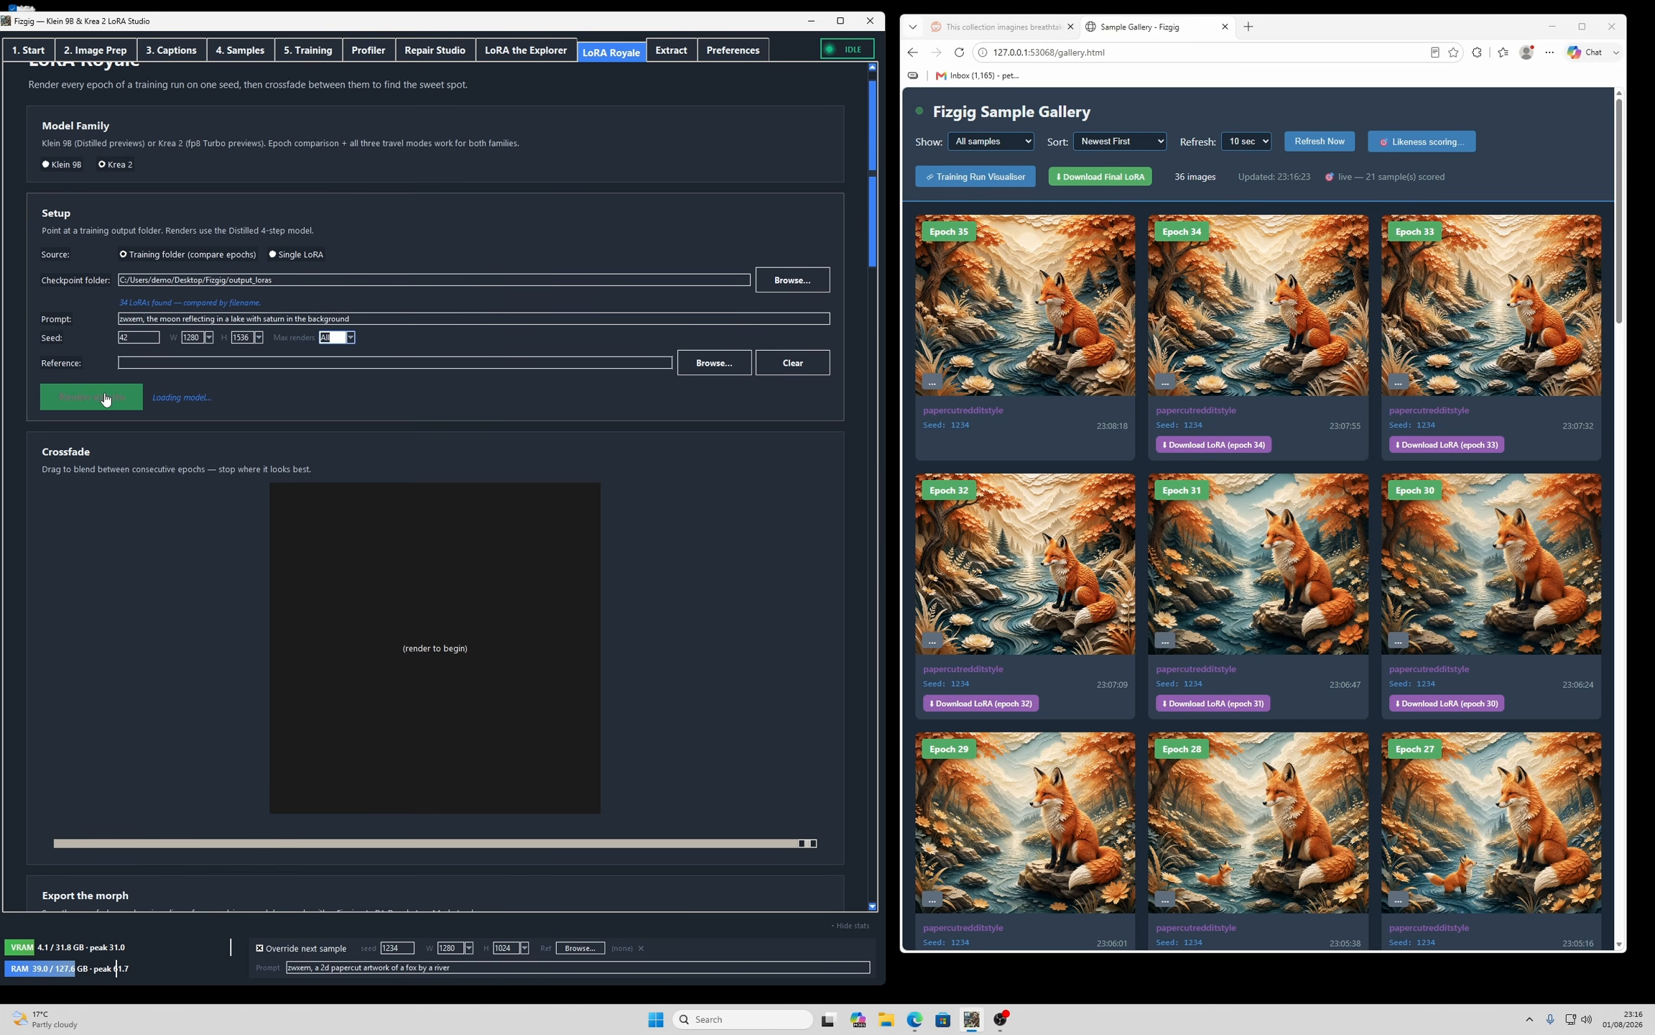
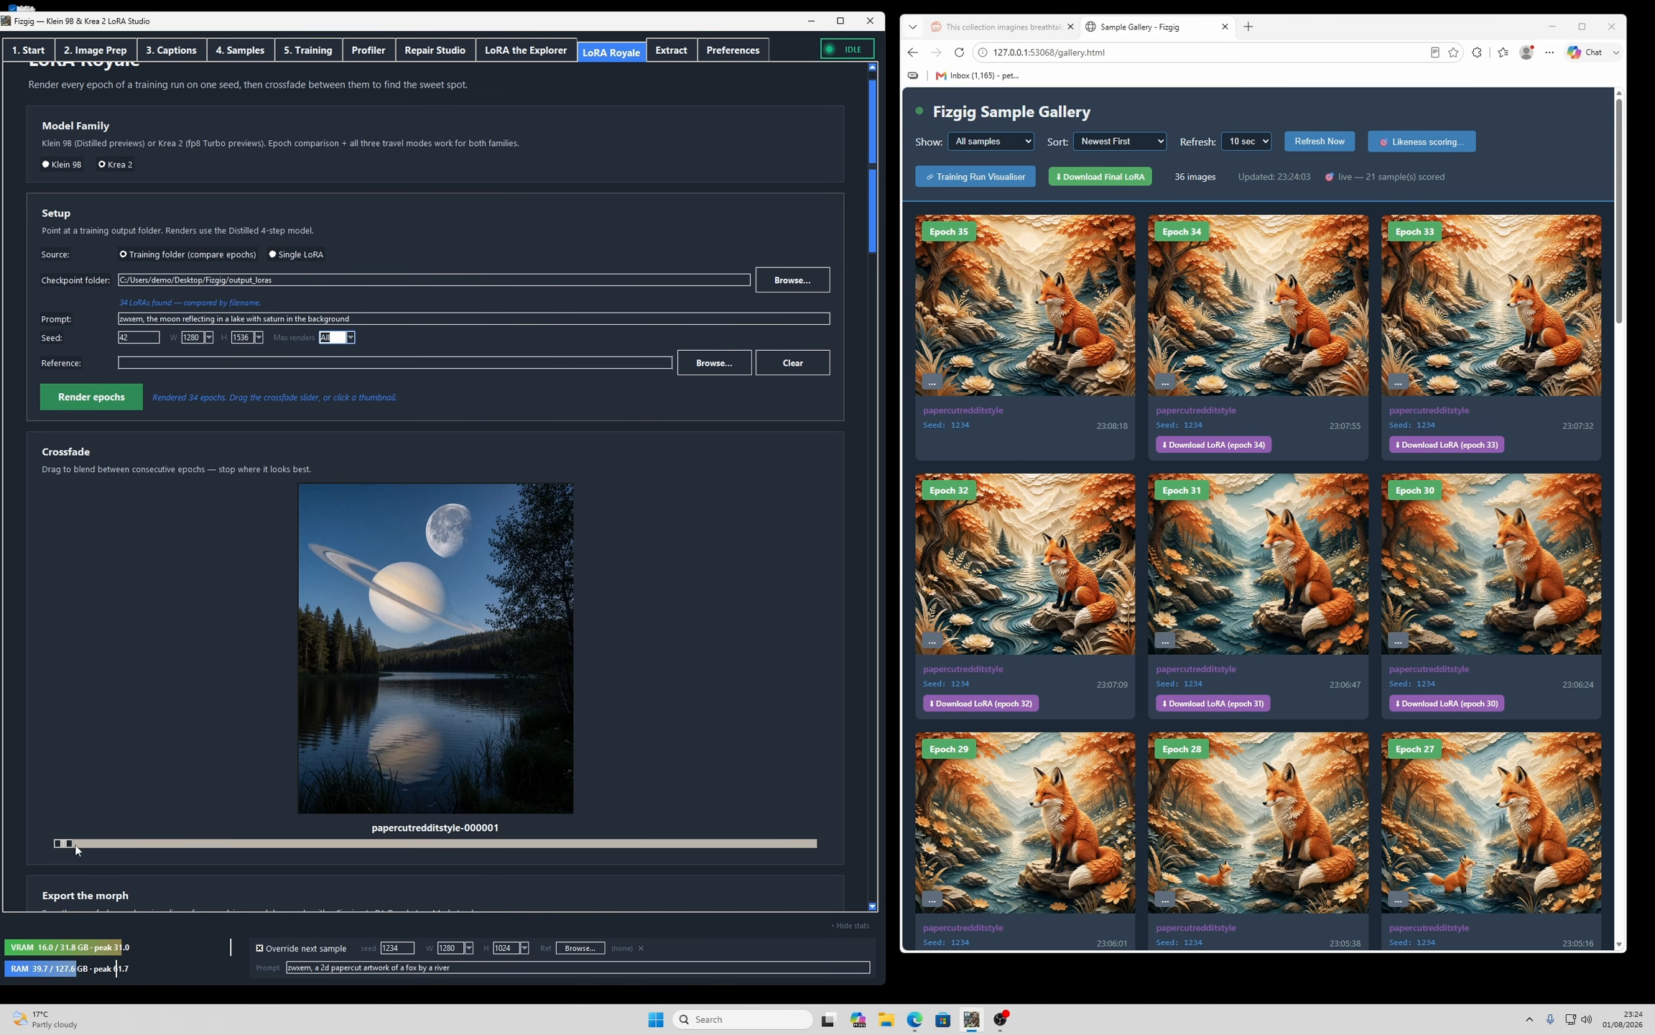
- Scrub the crossfade from the first epoch to the last, back to around epoch 13, and forward to the final epoch again
left_click_drag(75, 844, 813, 866)
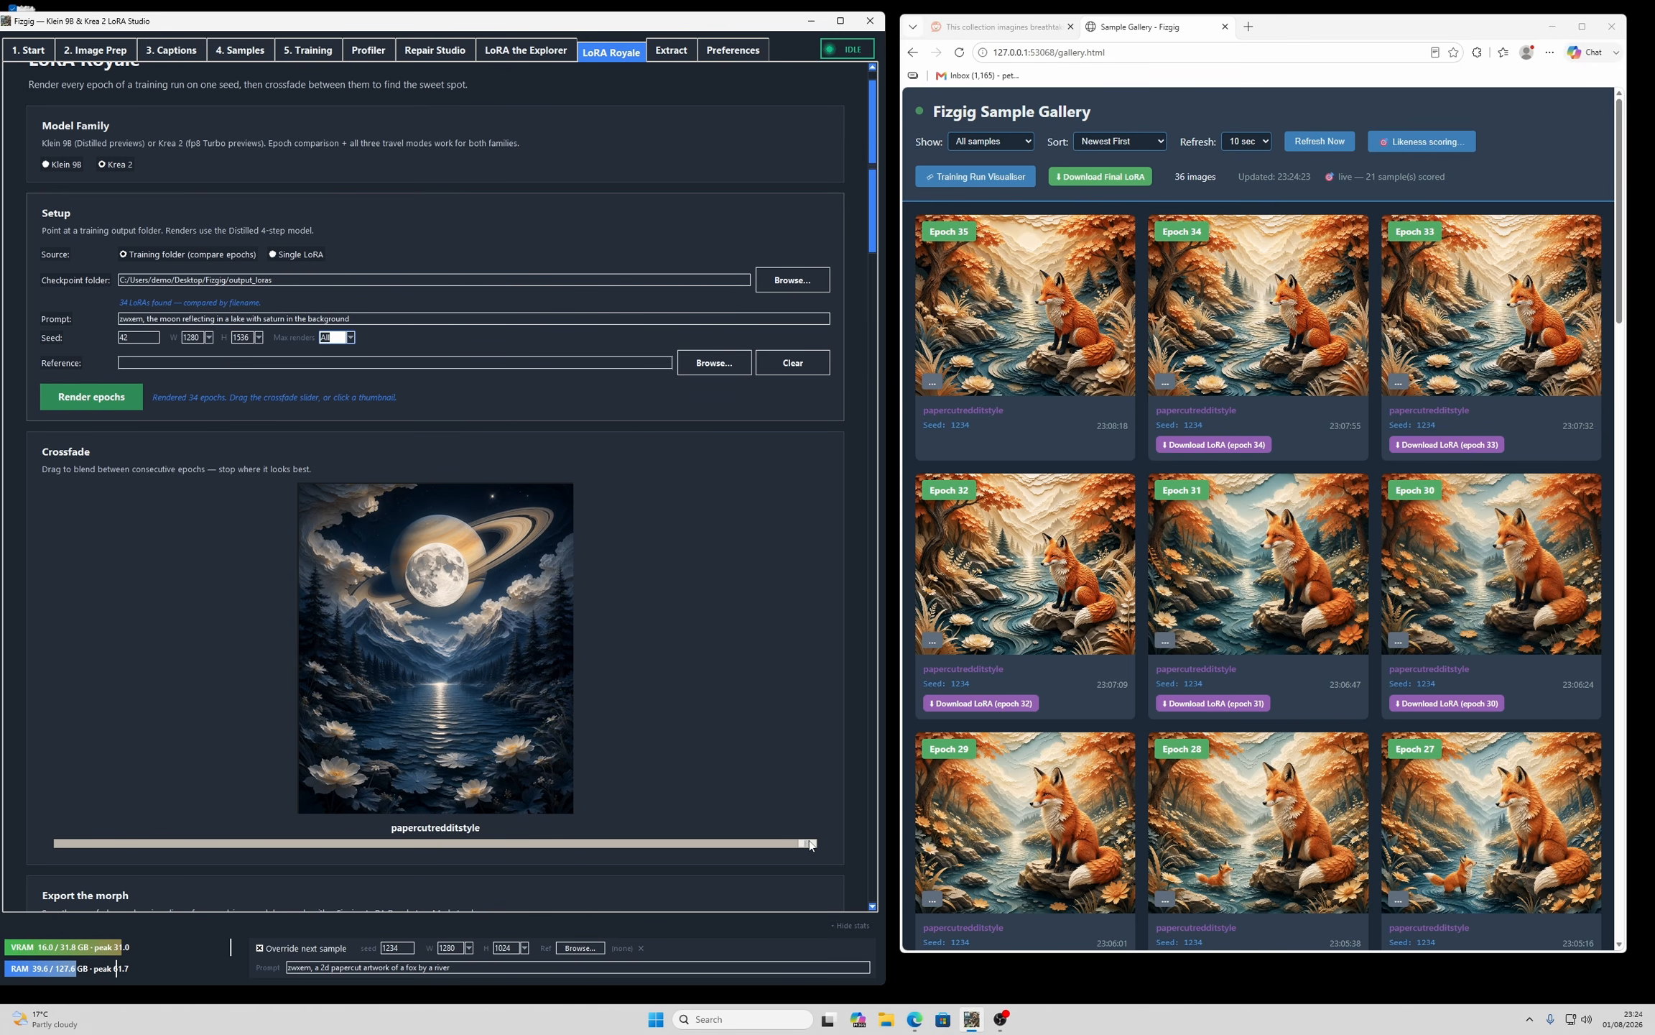
left_click_drag(810, 842, 335, 857)
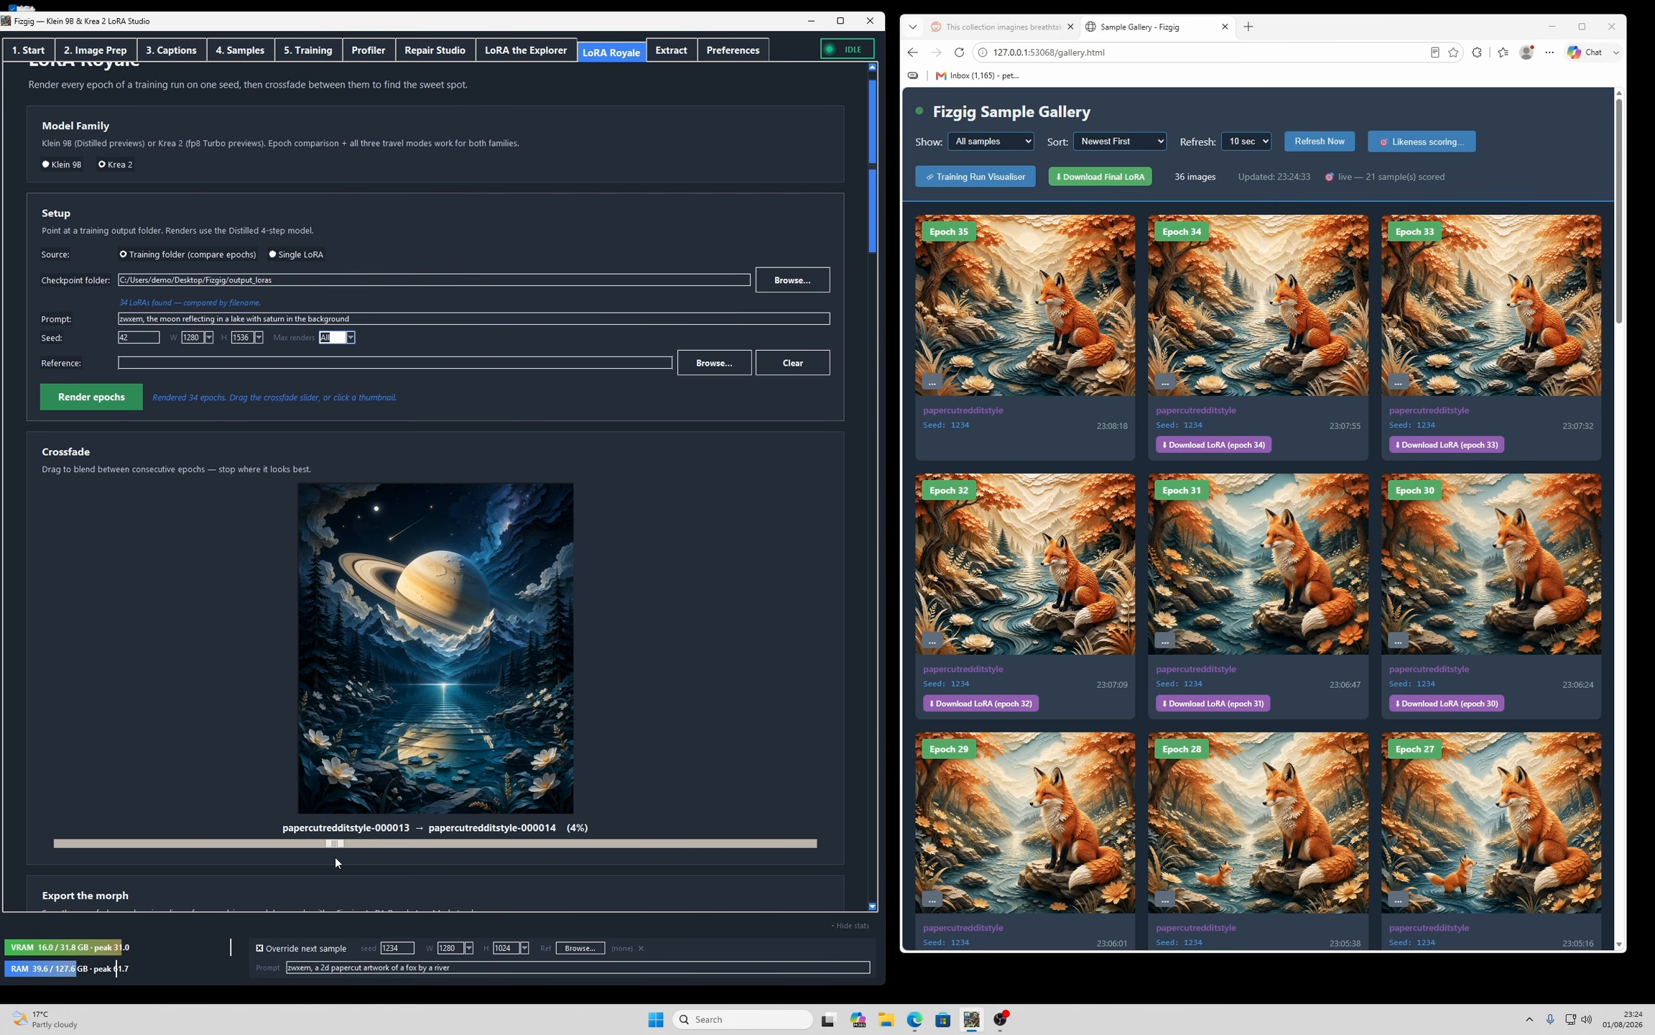
left_click_drag(334, 856, 811, 853)
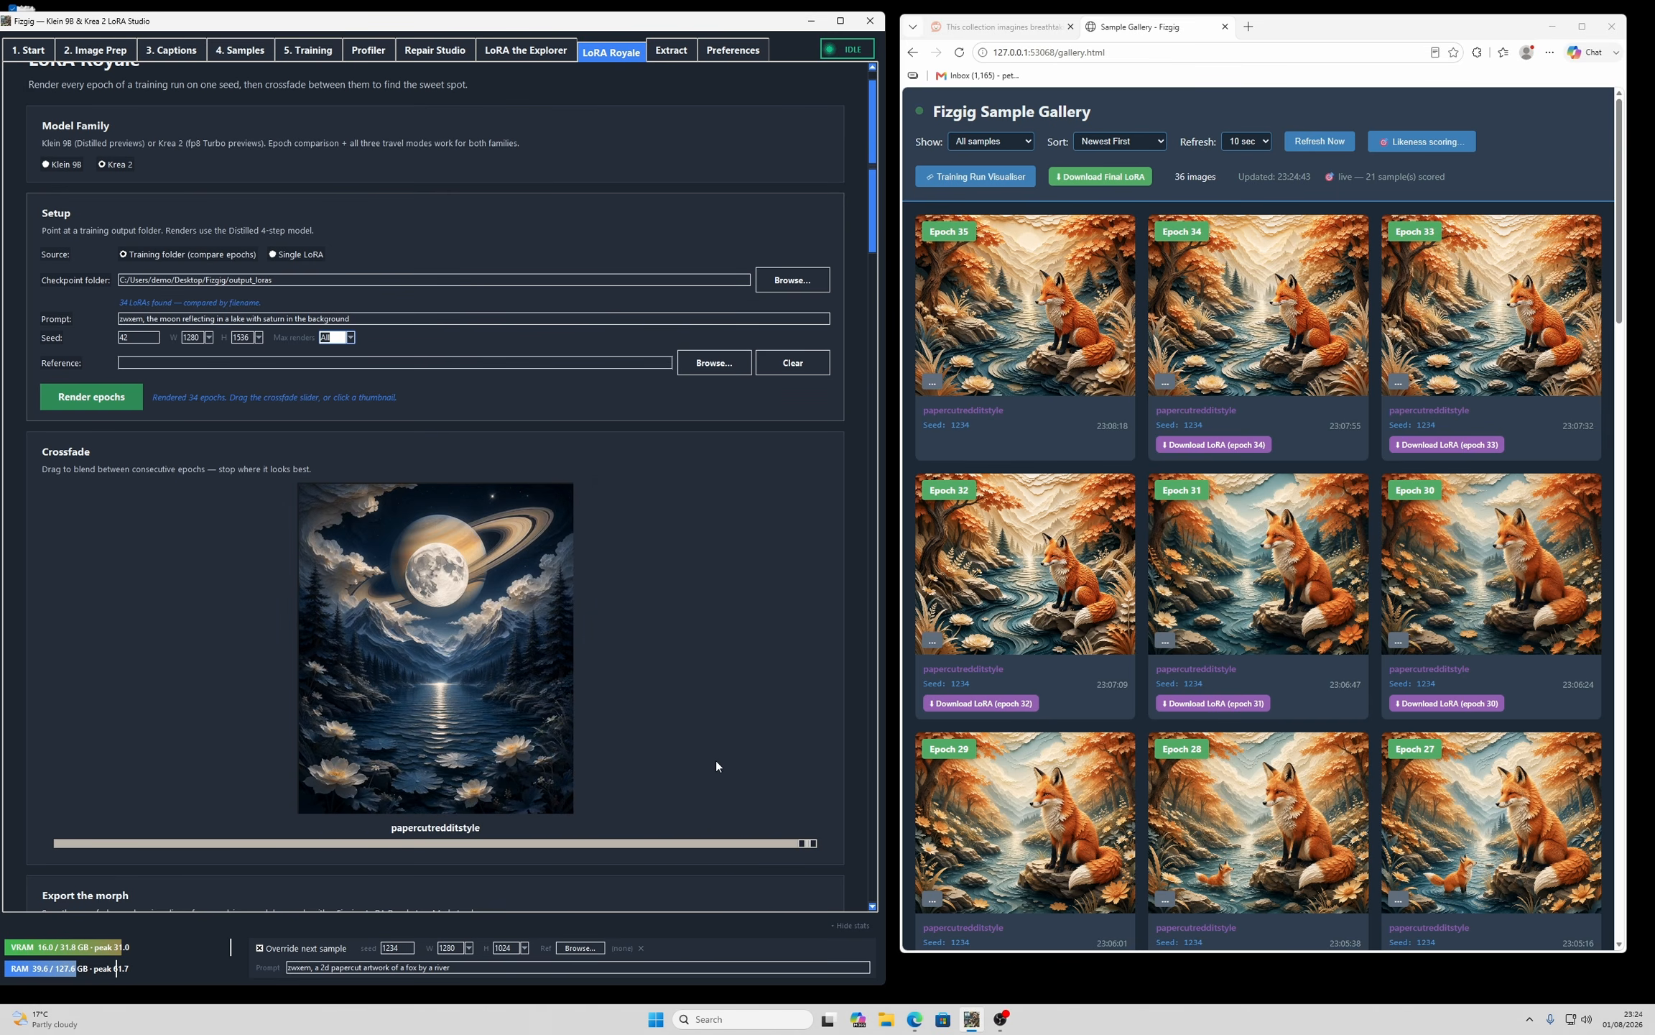
- Examine the morph export, epoch thumbnails, likeness score, seed, prompt and strength travel, comparison sheet and promotion sections of LoRA Royale
scroll(715, 760, "down", 3)
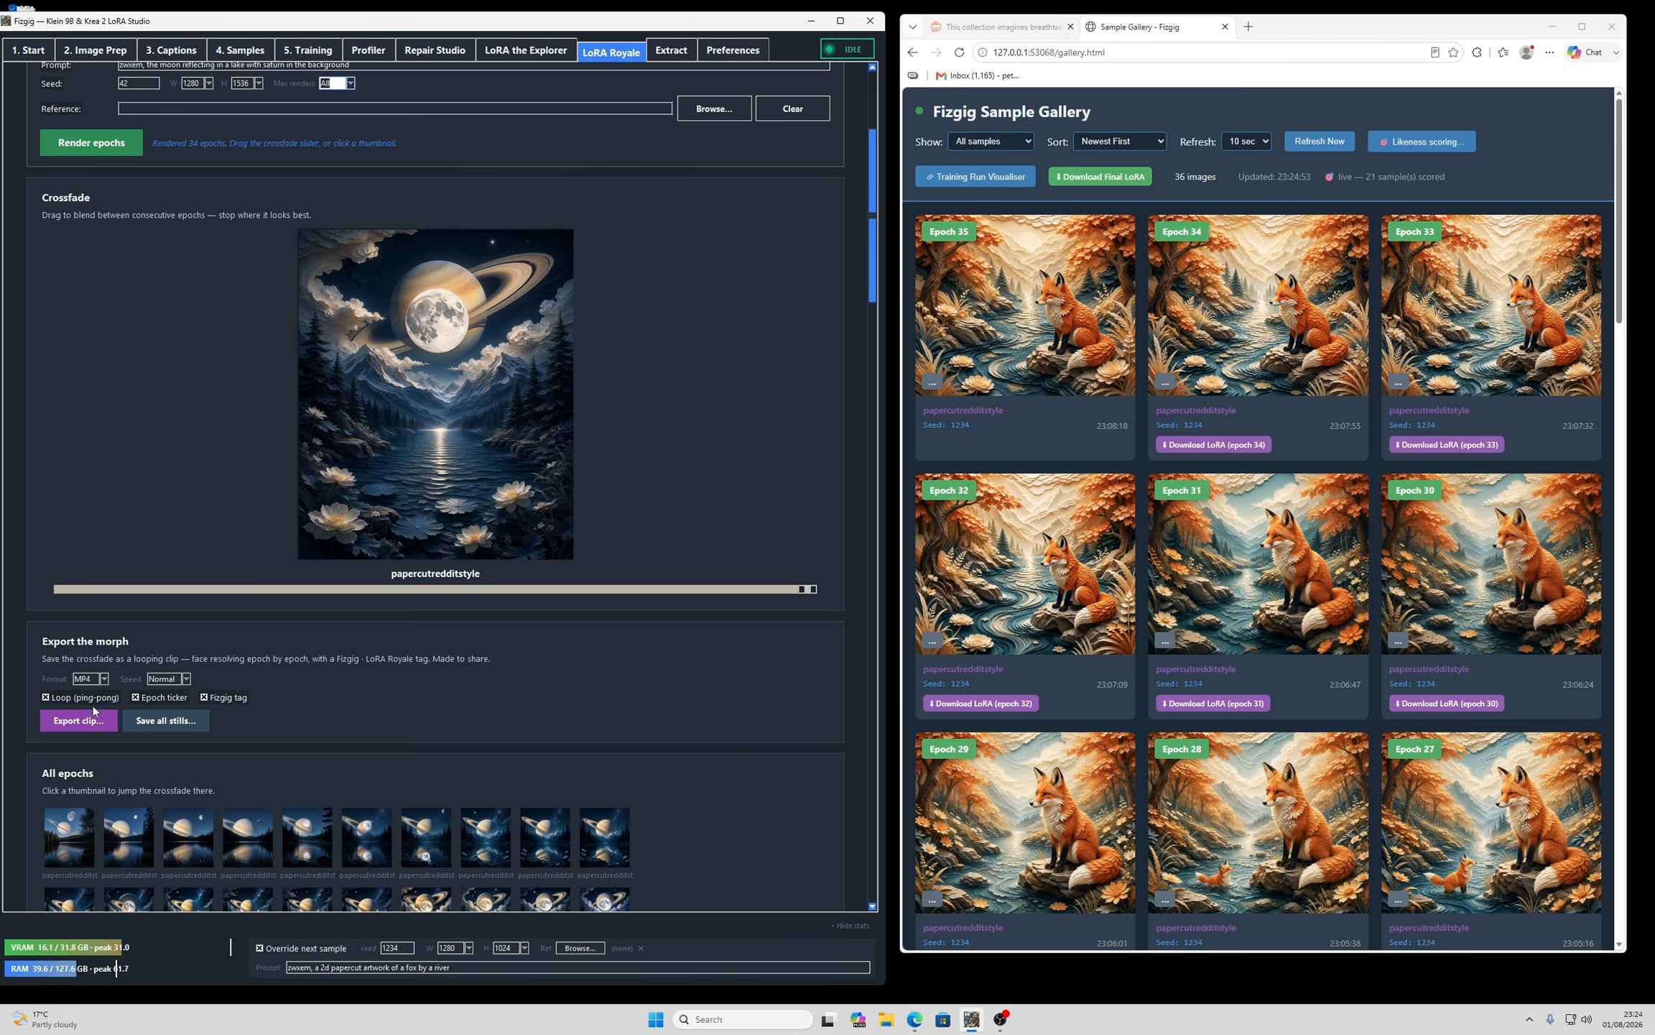
scroll(89, 700, "down", 4)
scroll(195, 623, "down", 1)
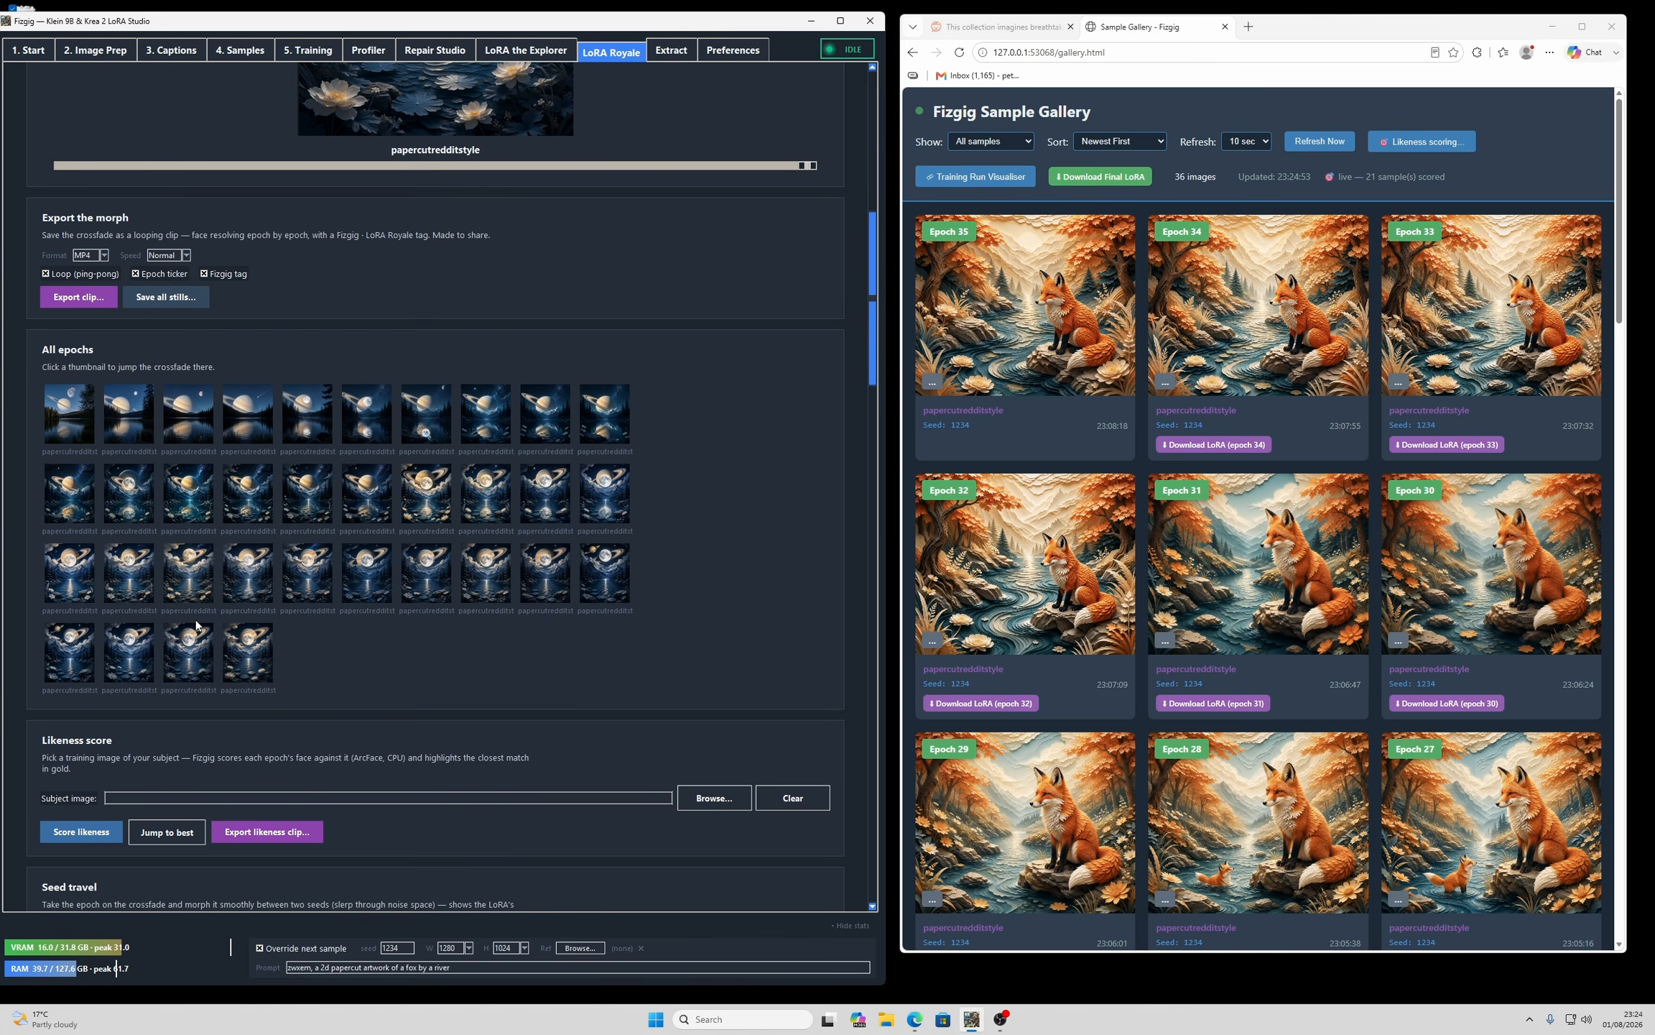
scroll(173, 679, "down", 2)
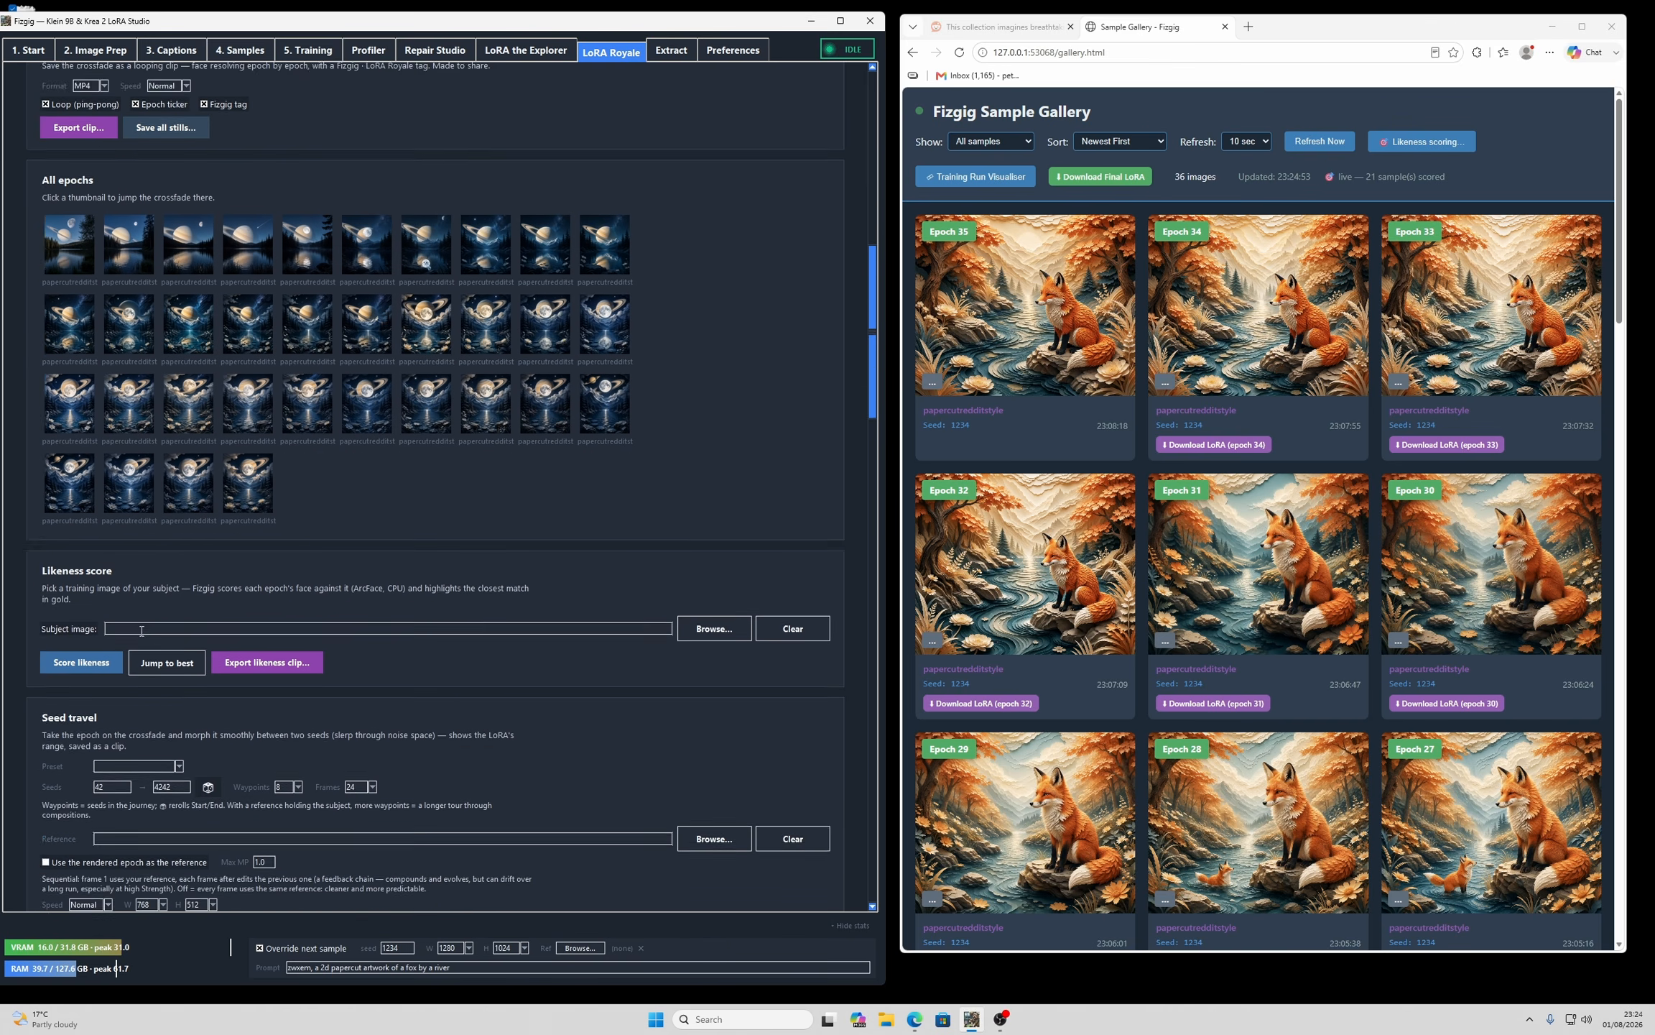
scroll(154, 602, "down", 2)
scroll(132, 633, "down", 1)
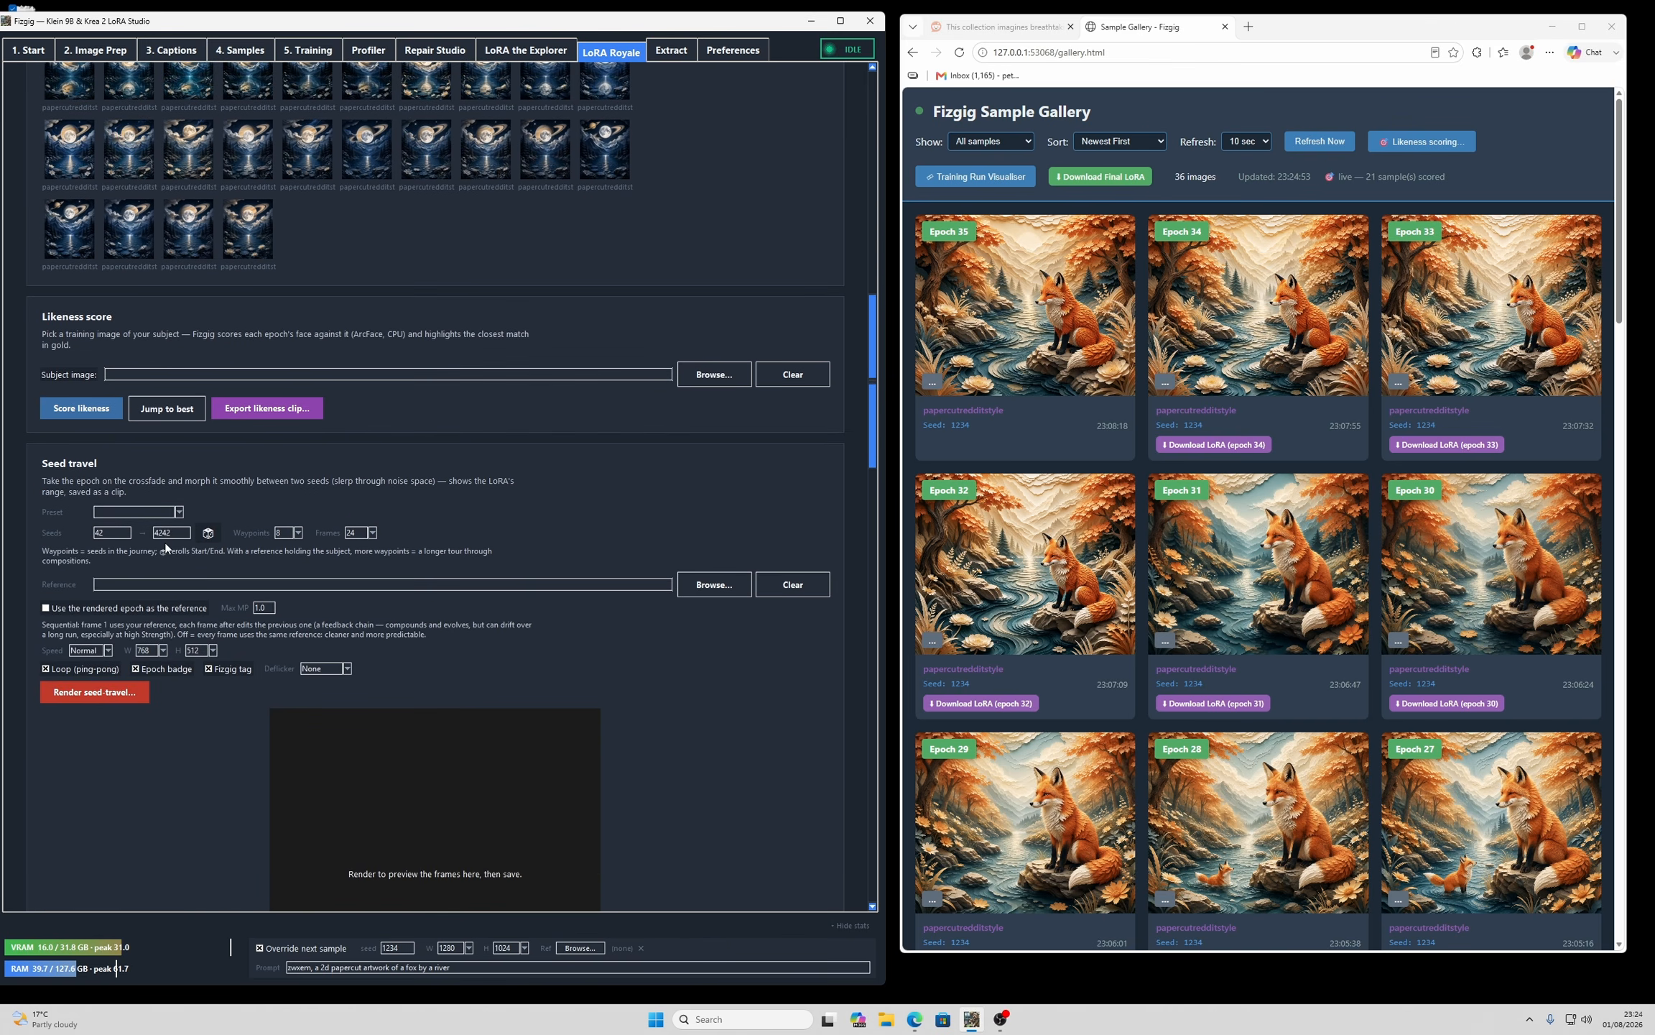
scroll(218, 565, "down", 7)
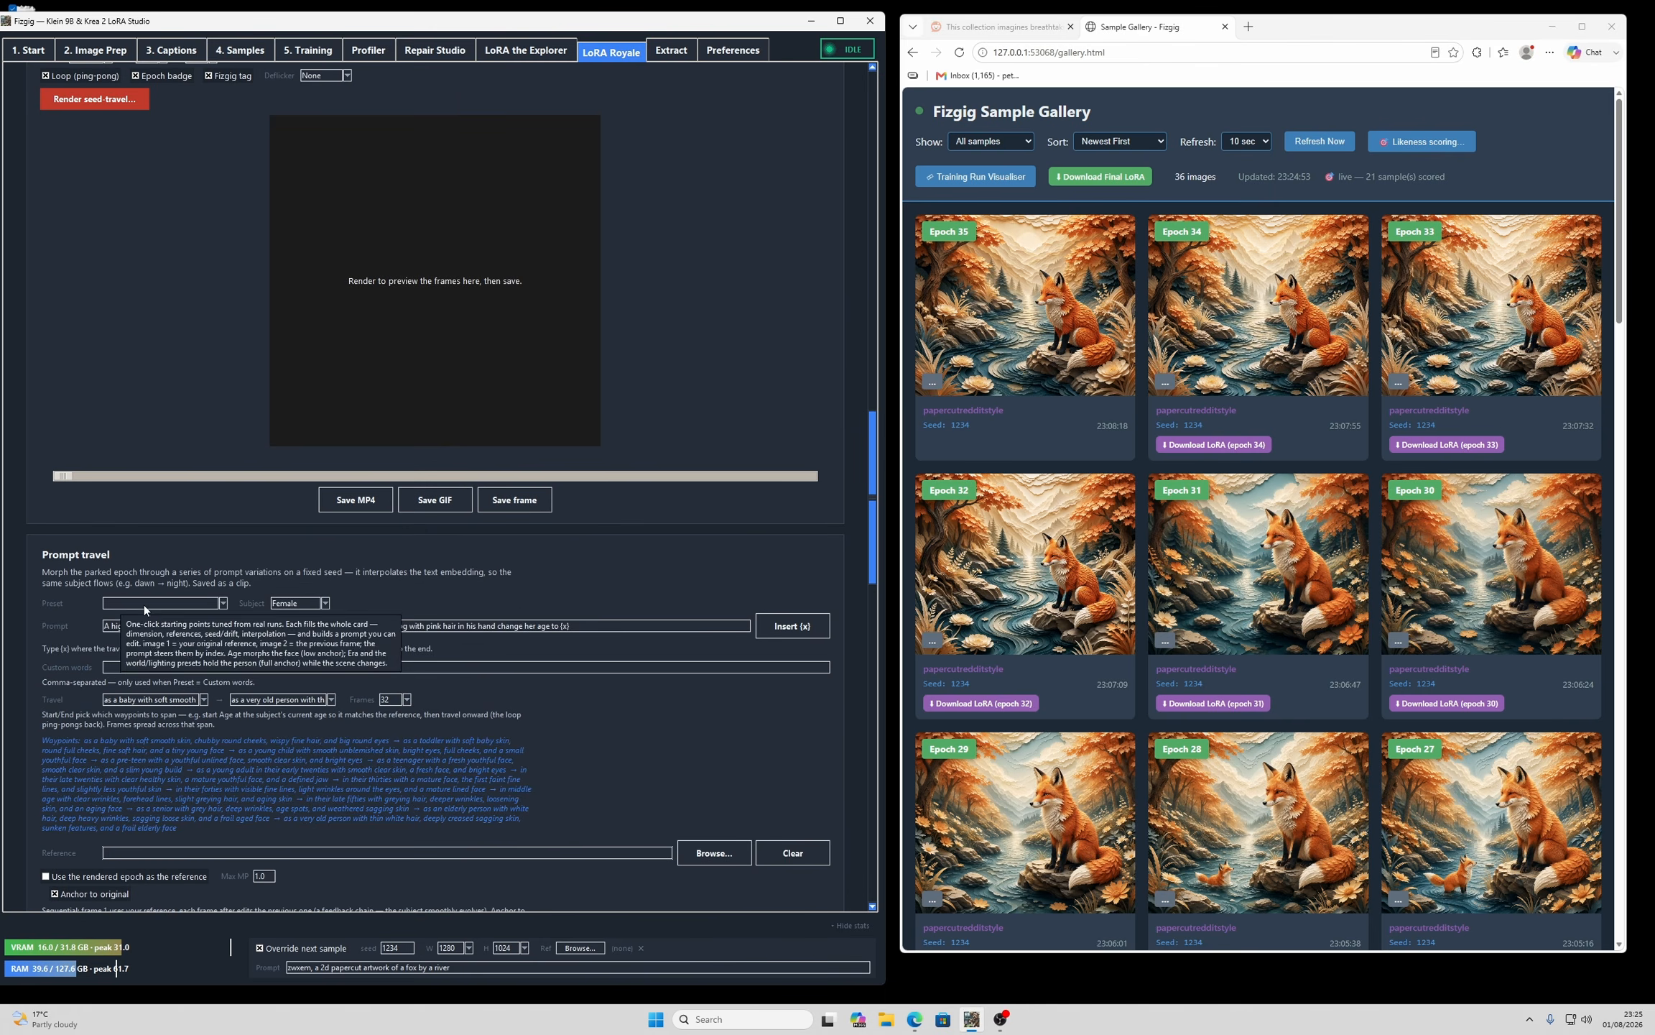
scroll(215, 618, "down", 10)
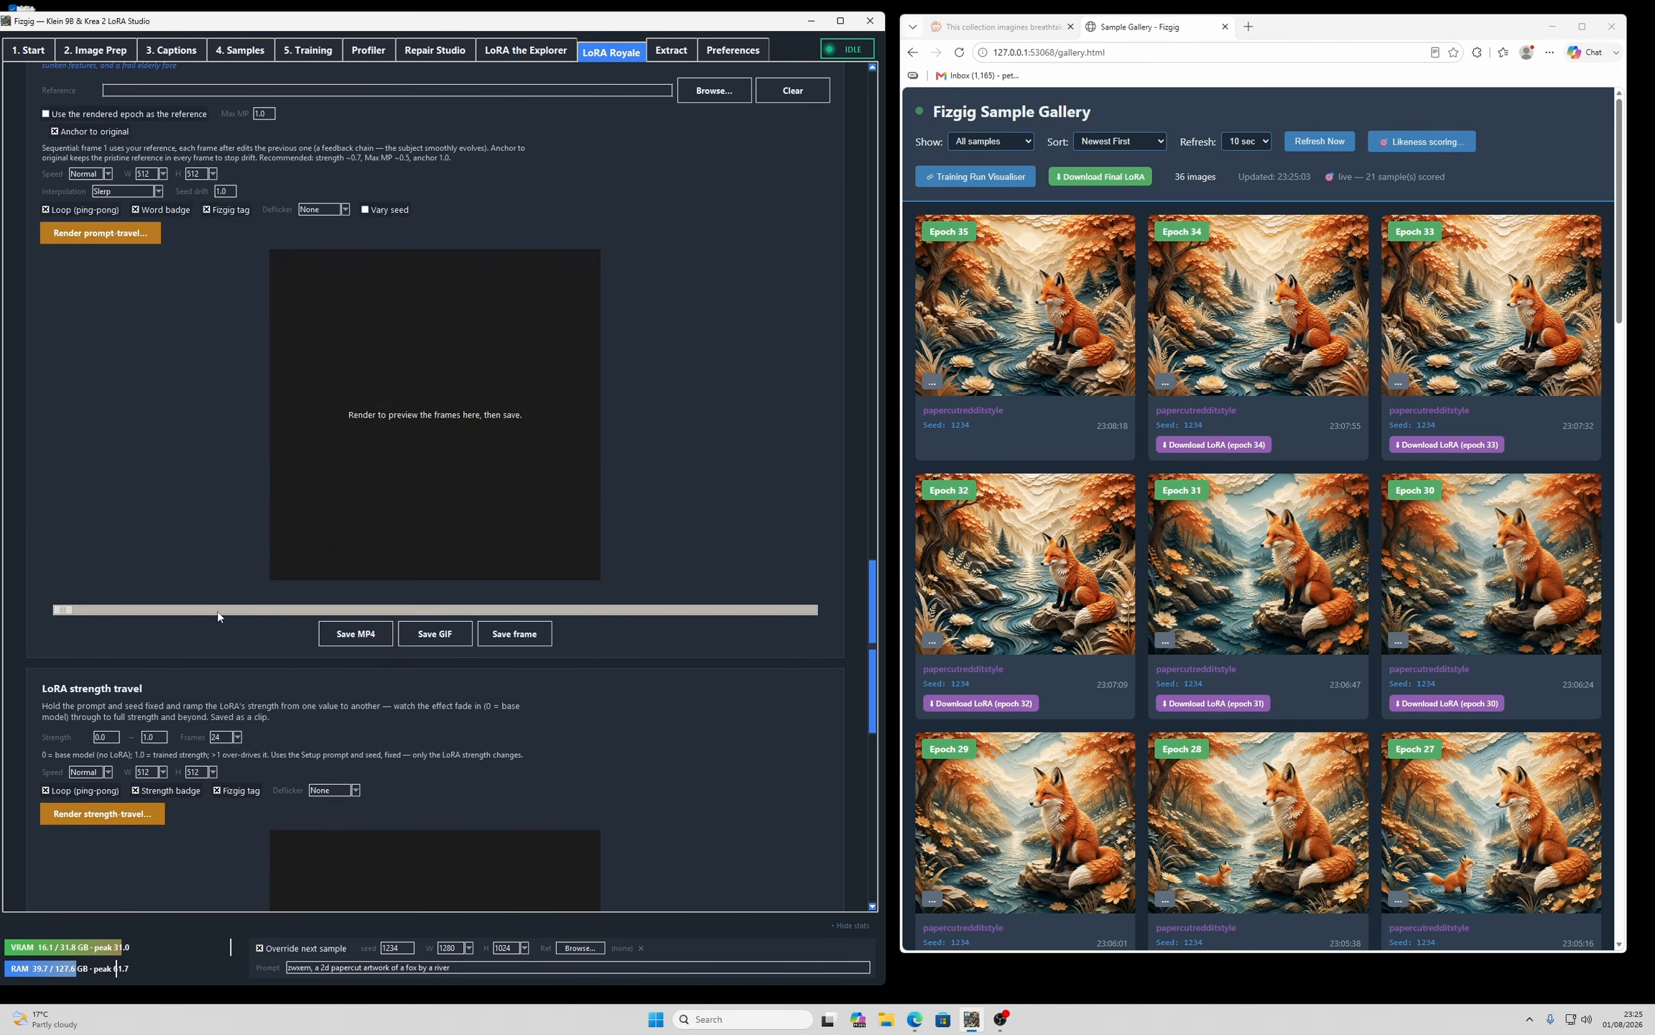
scroll(204, 611, "down", 1)
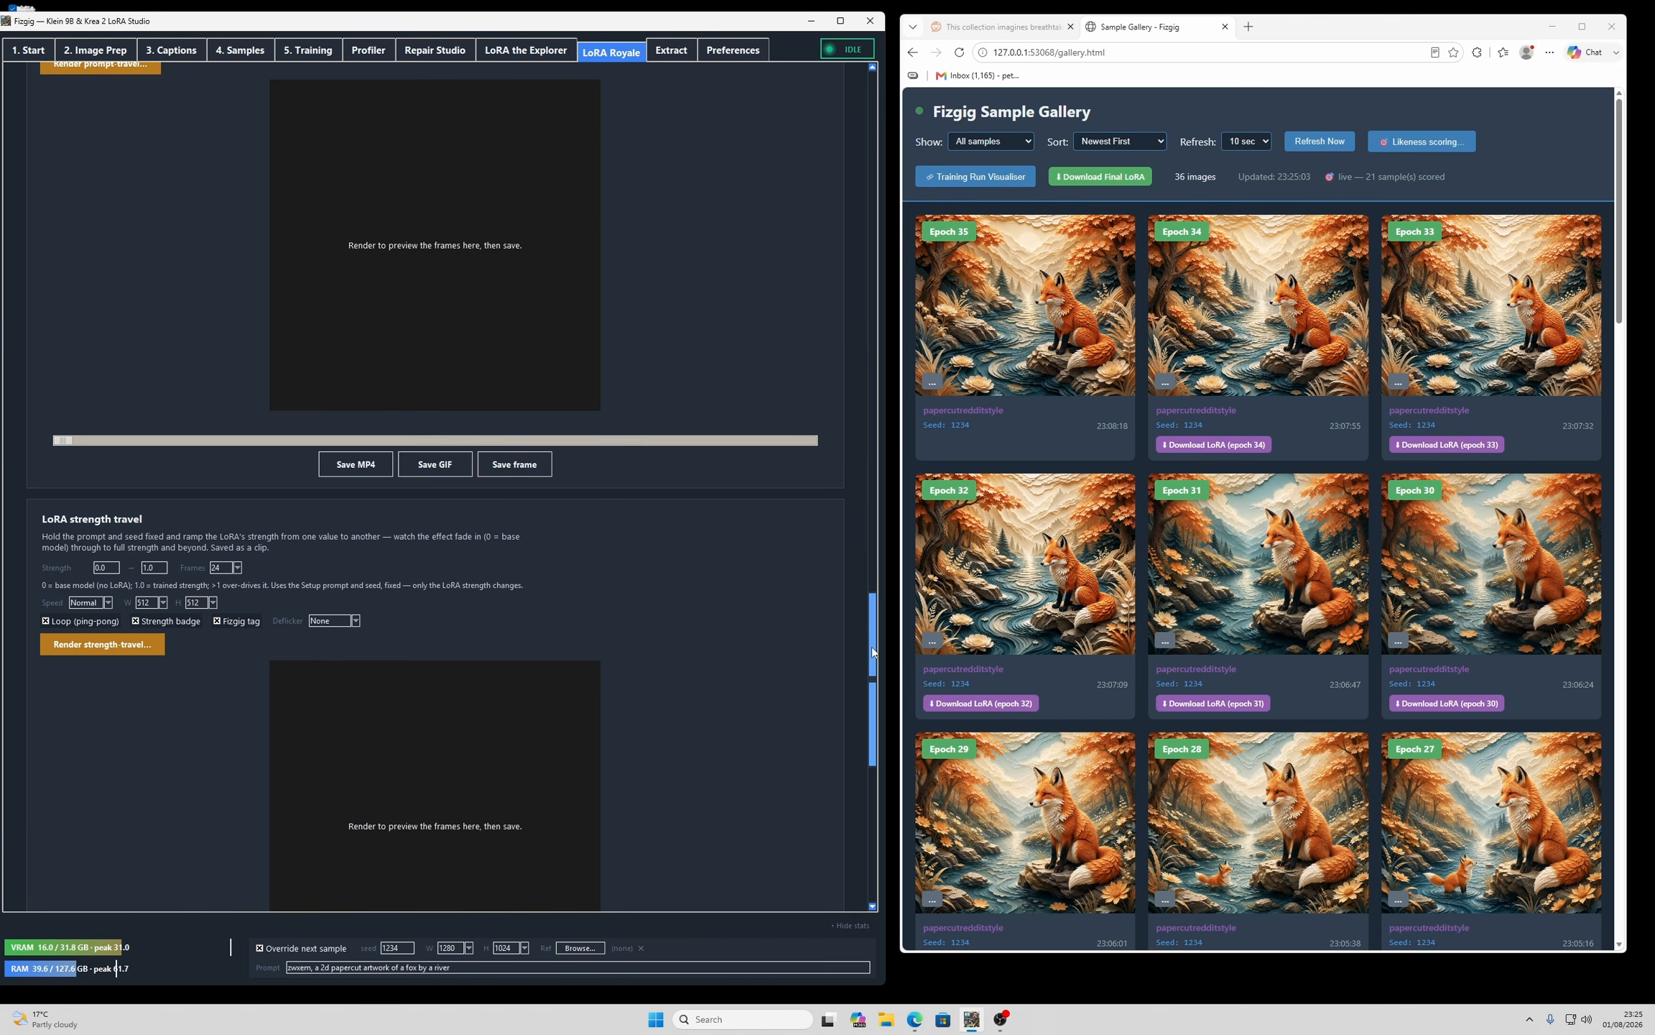
scroll(546, 657, "down", 3)
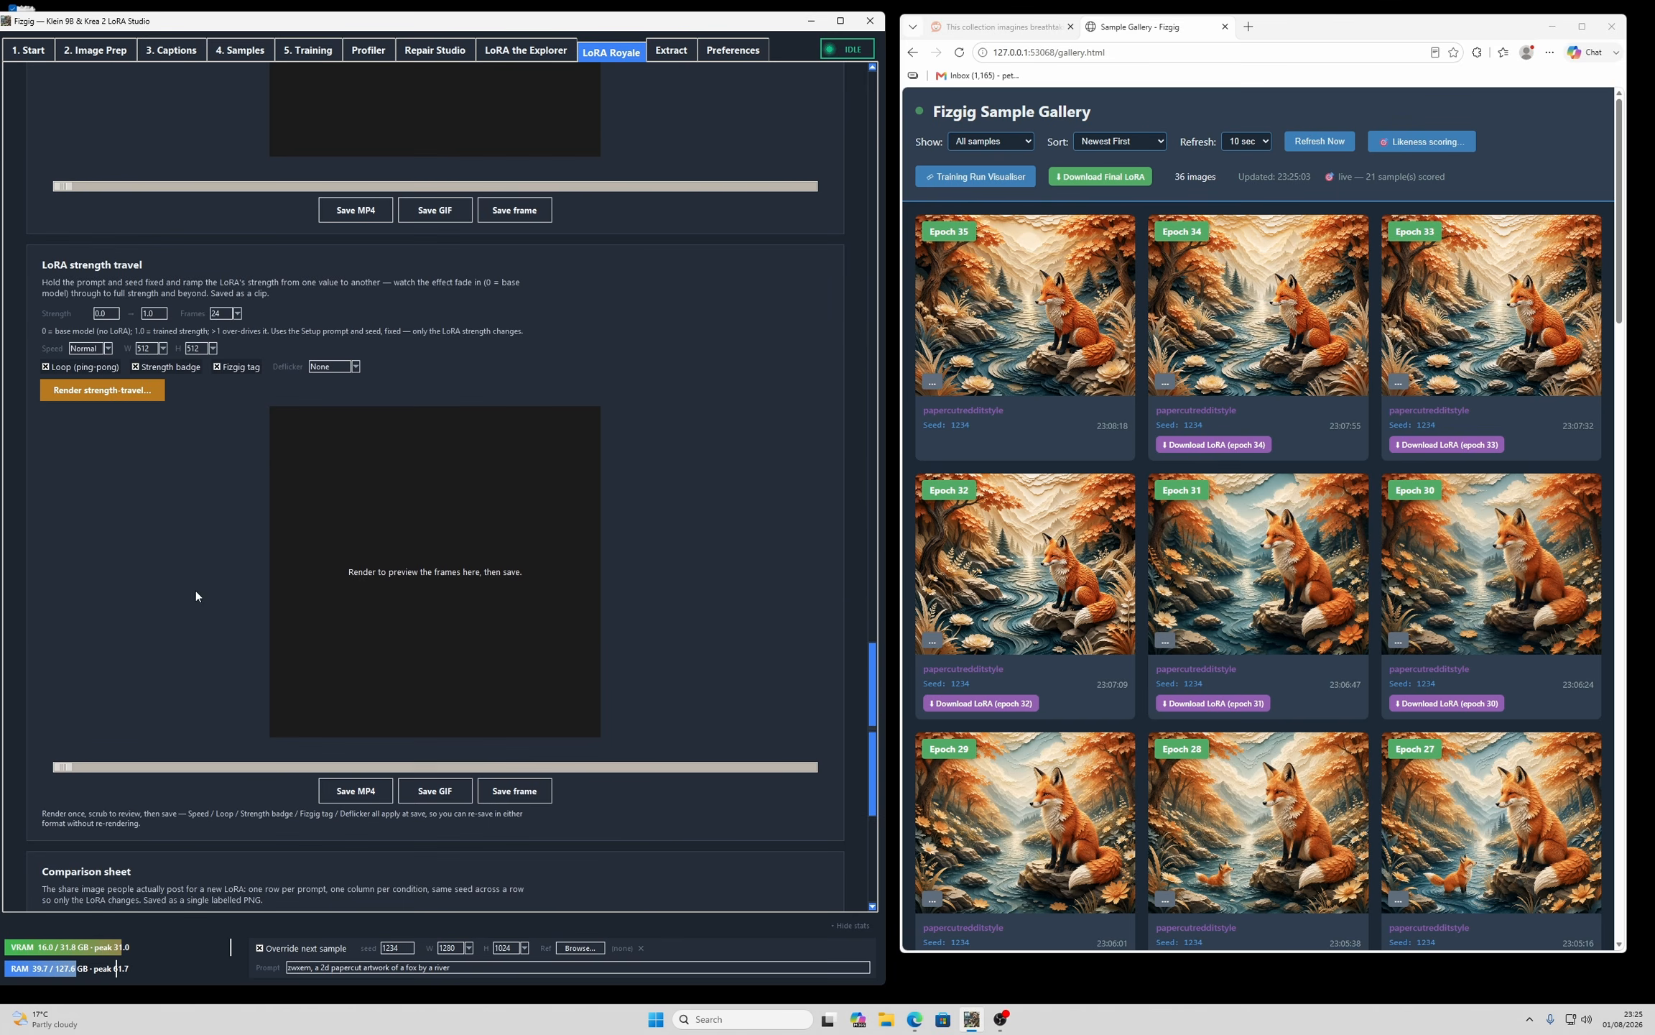
scroll(196, 596, "down", 5)
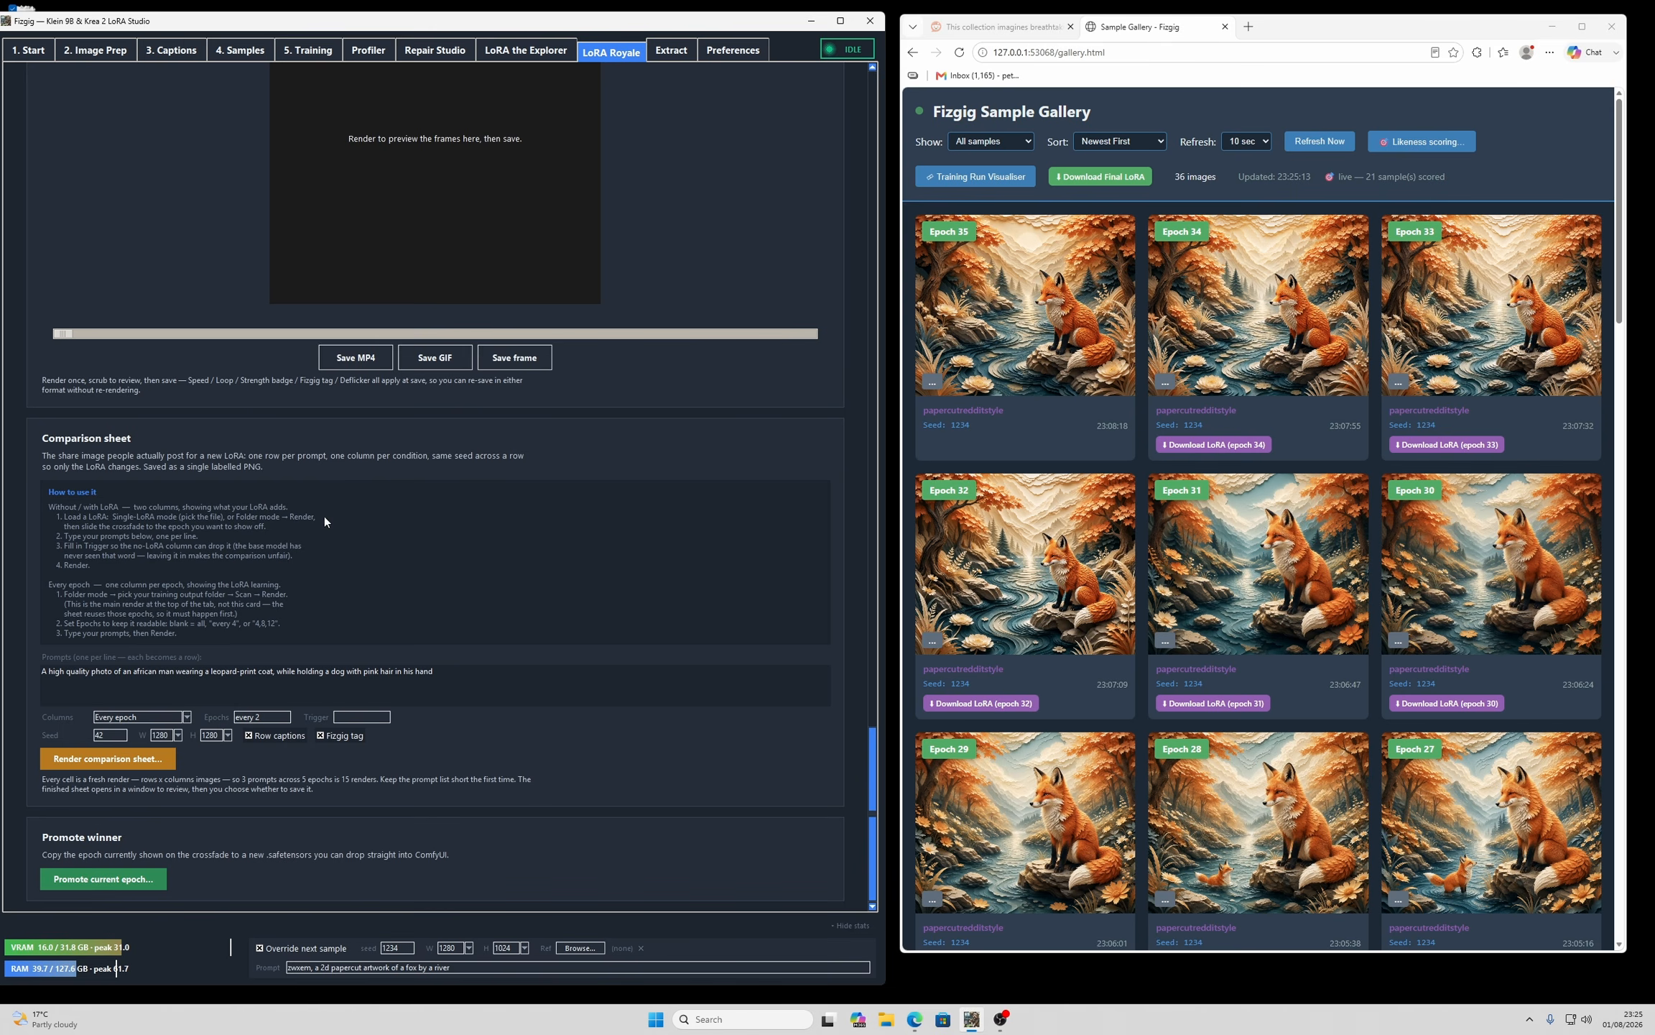
scroll(563, 469, "up", 20)
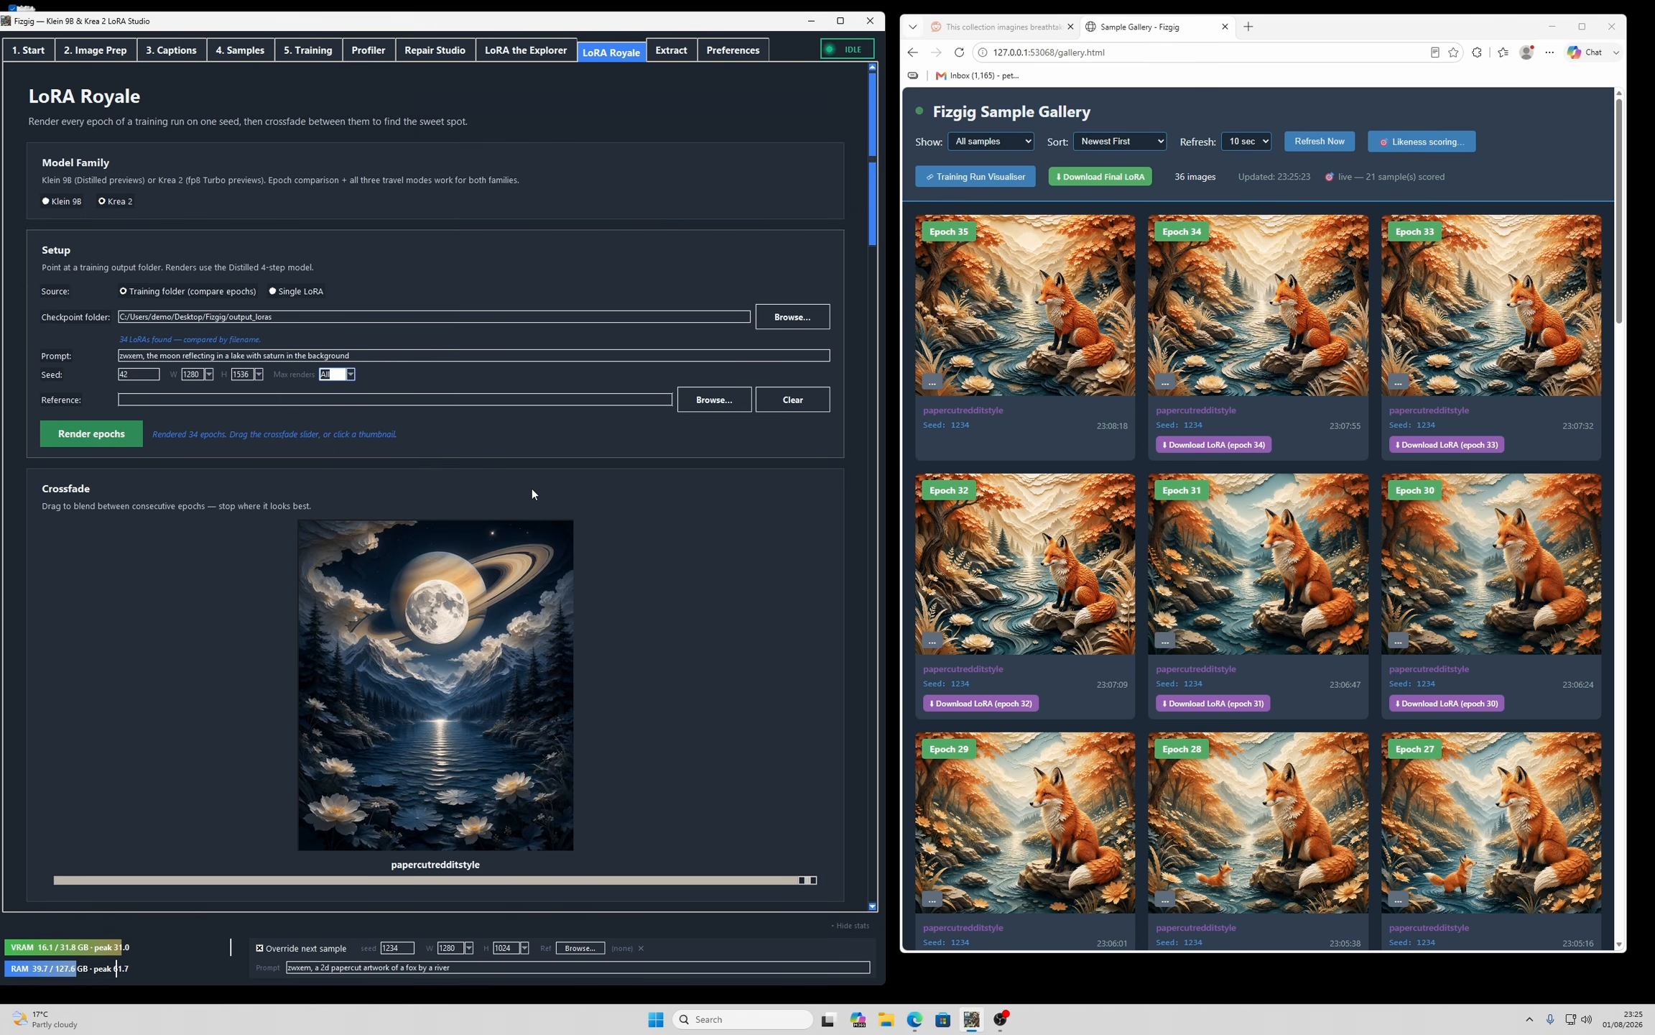
scroll(532, 490, "down", 1)
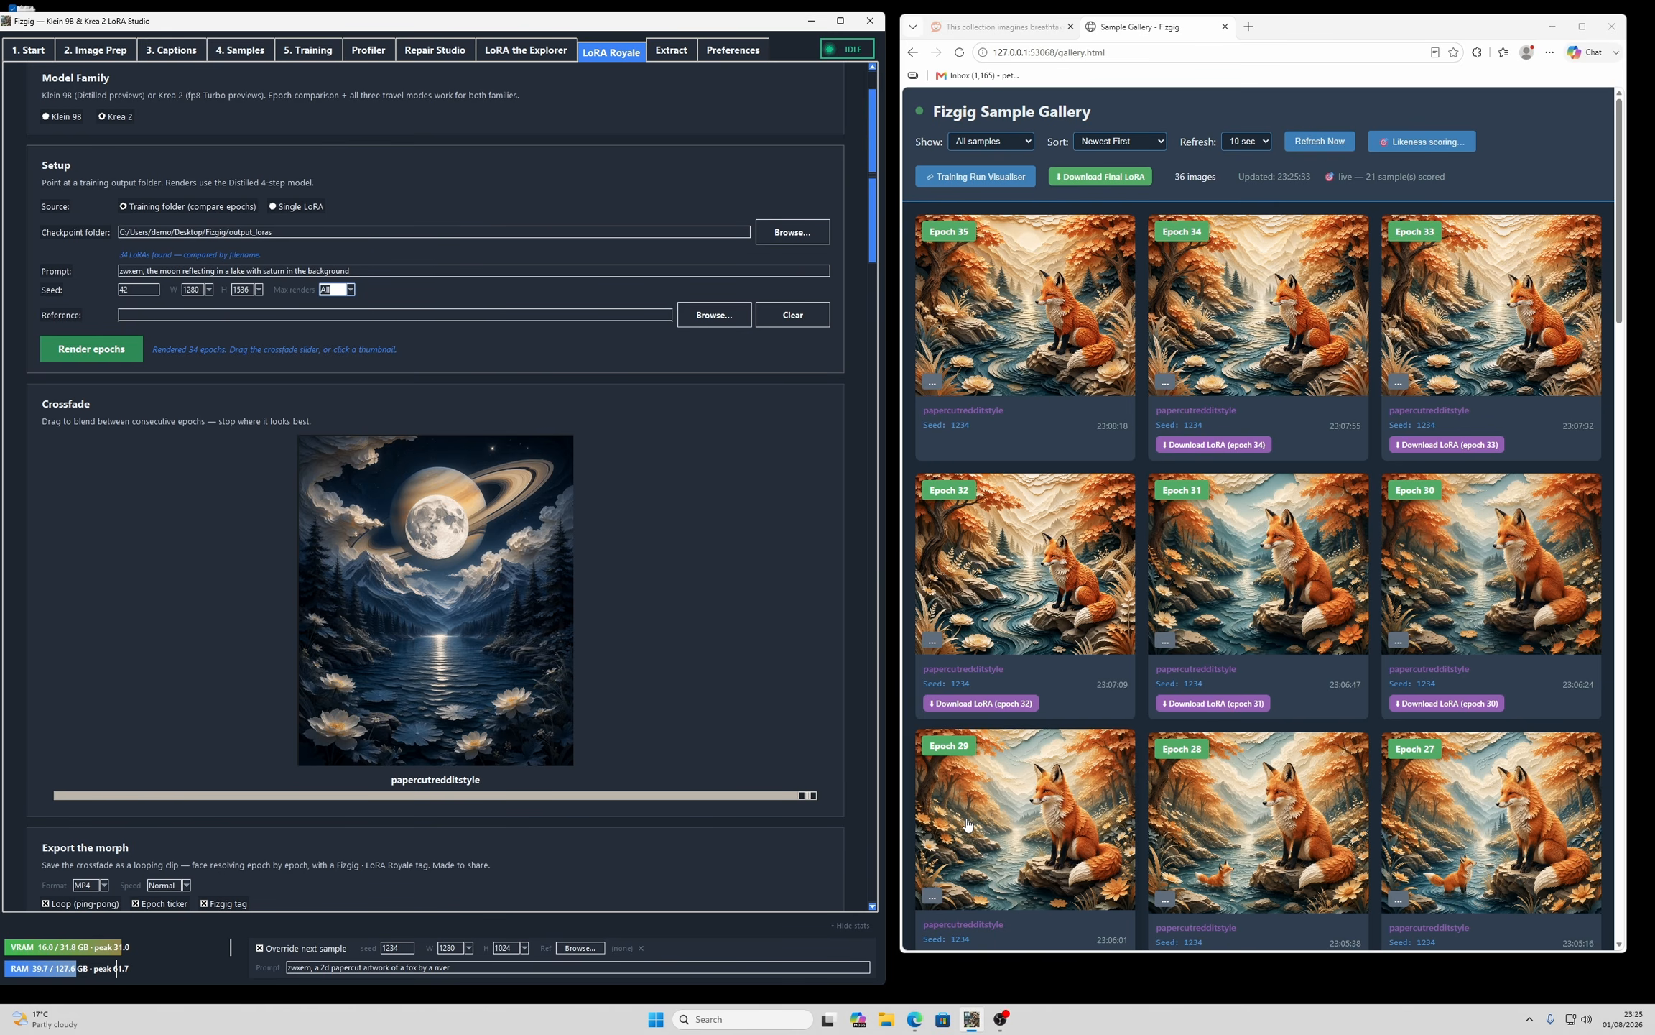
left_click(1001, 1020)
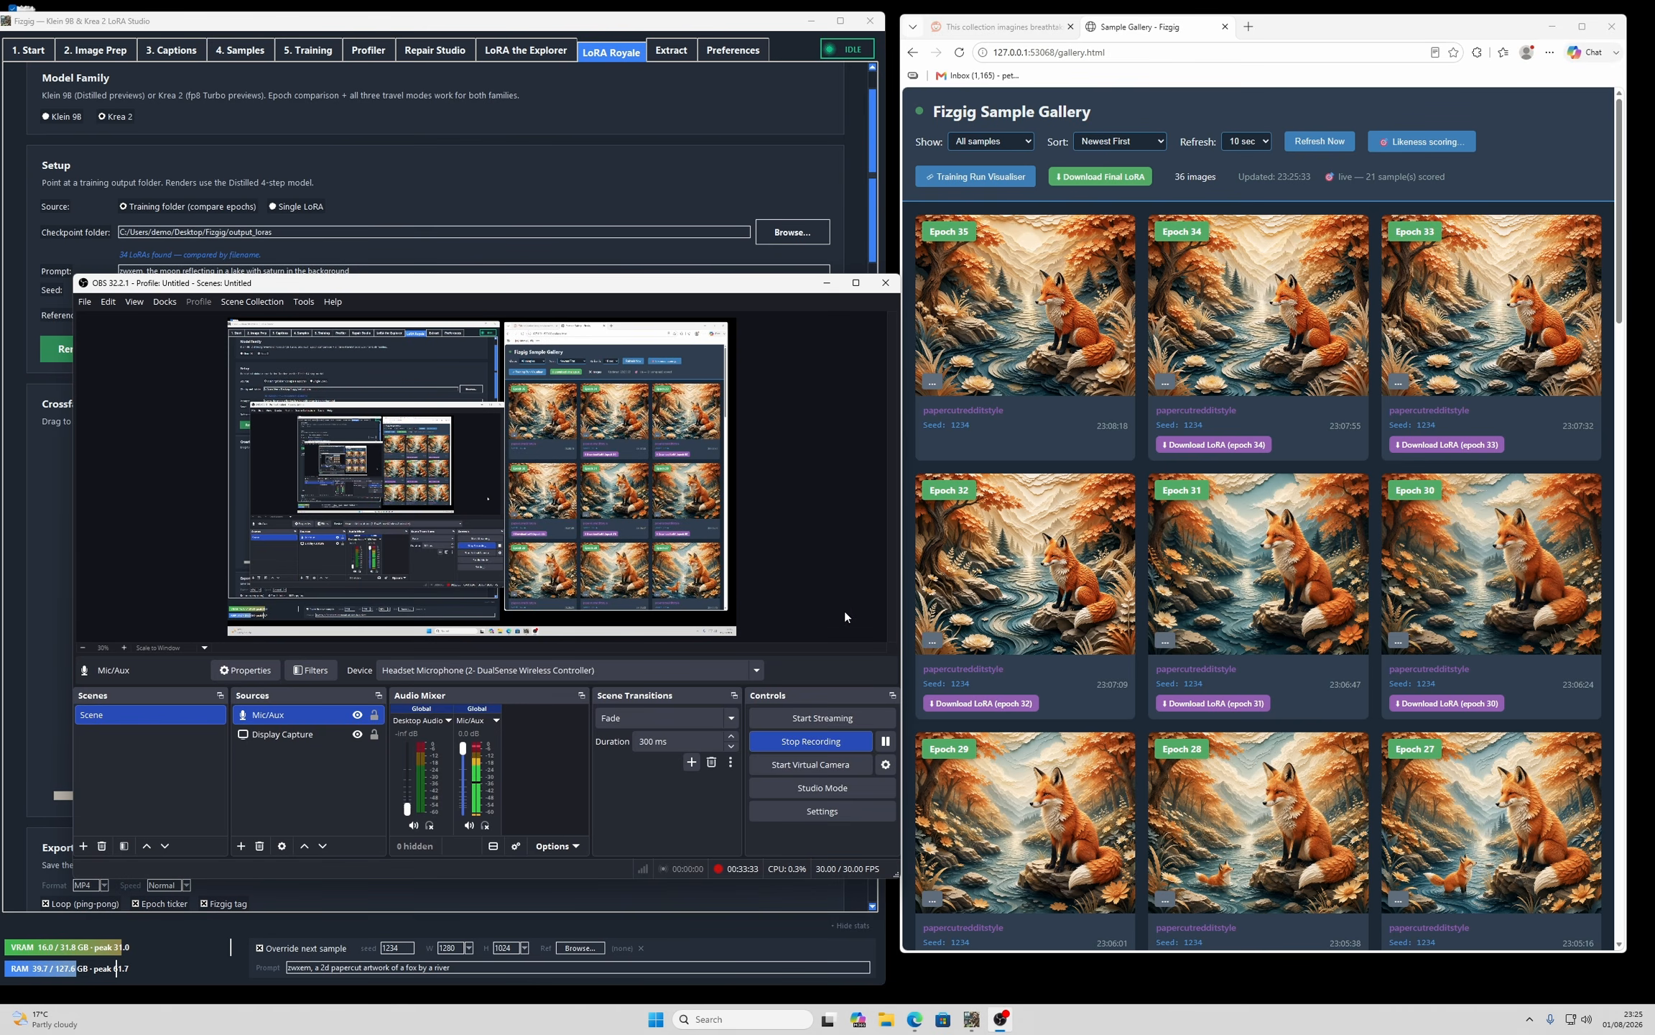
left_click(801, 744)
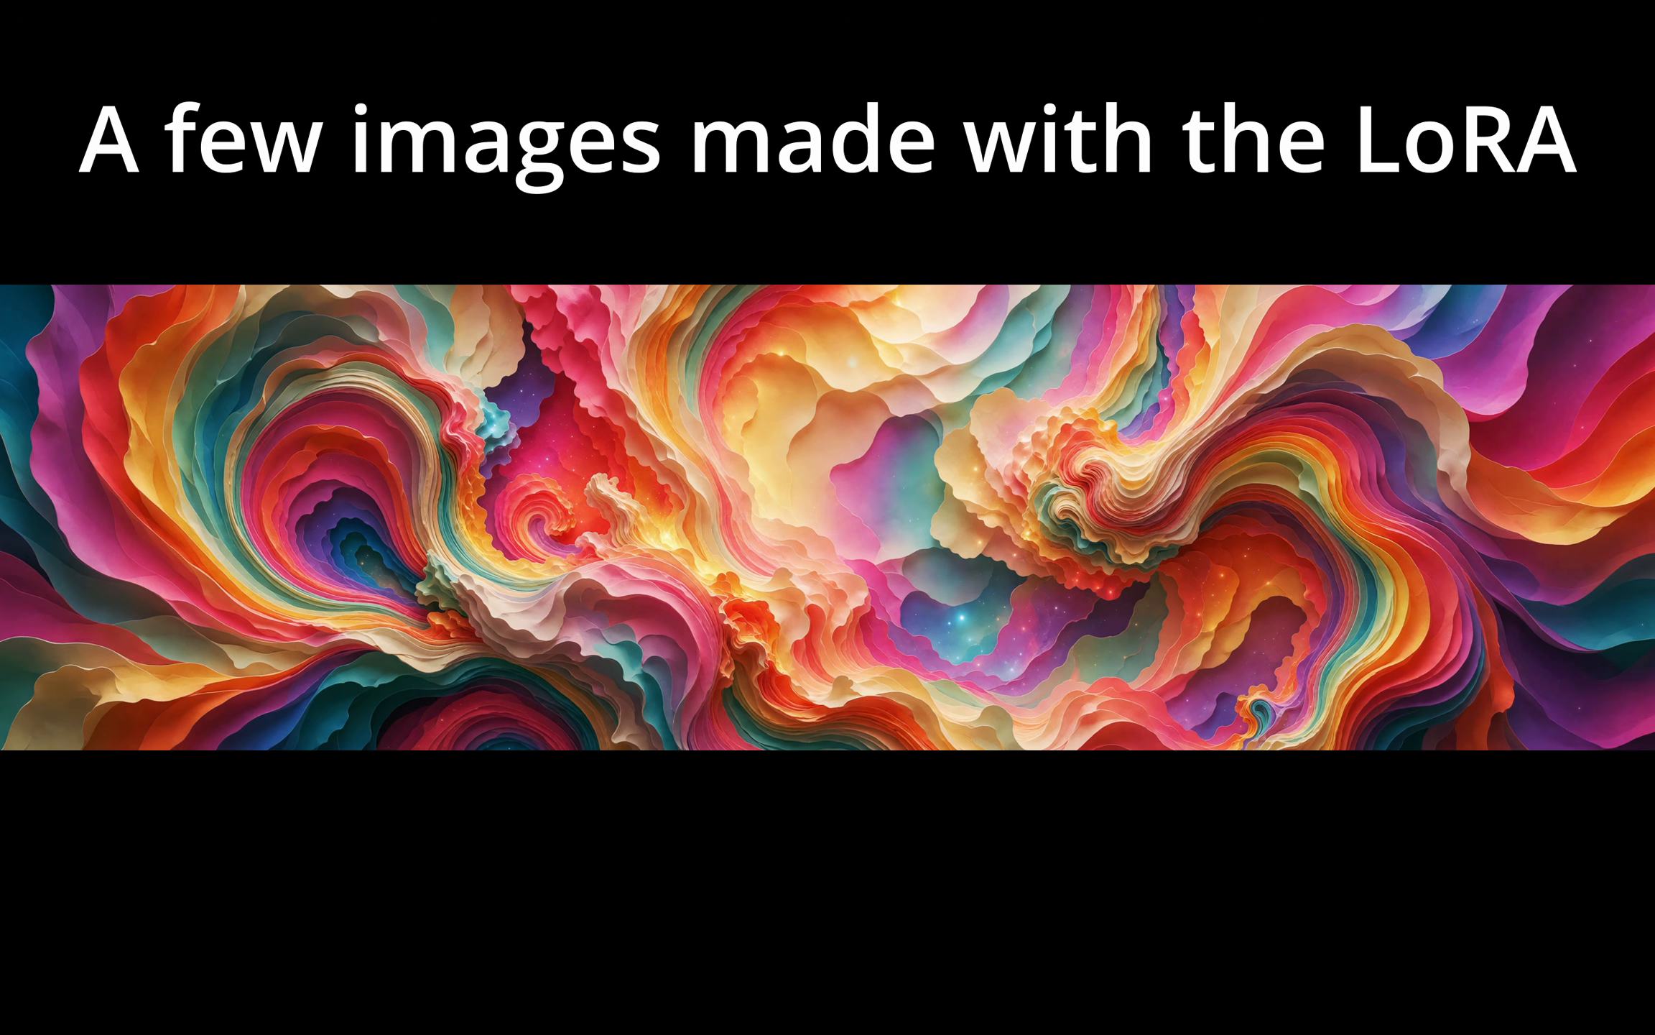